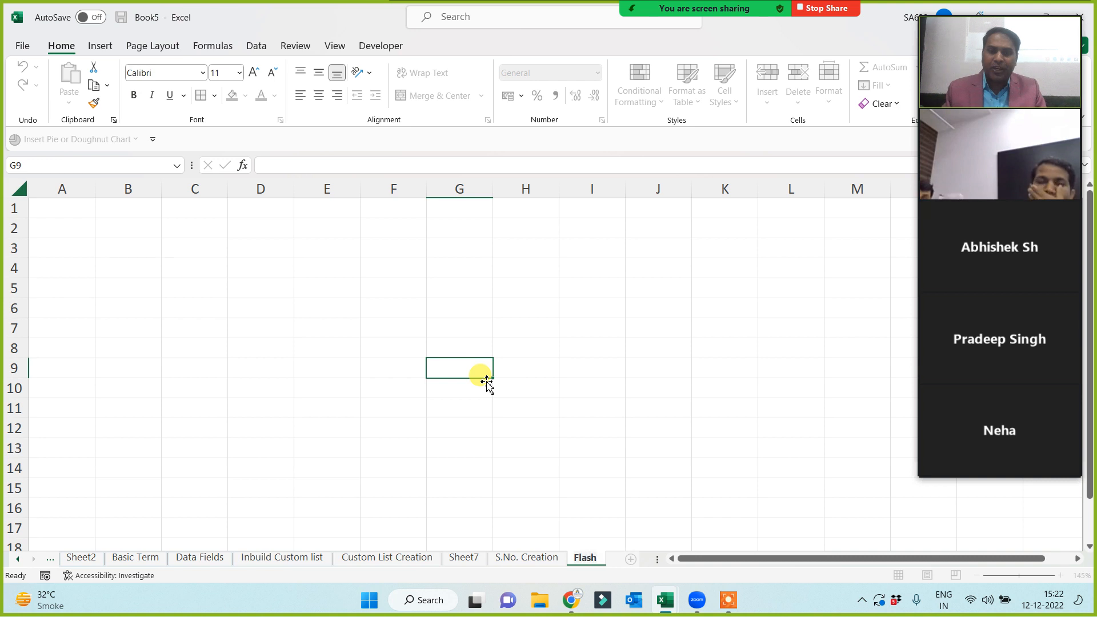
Commit the Flash Fill sheet name and select cell A1.
left_click(418, 326)
scroll(434, 343, "up", 1)
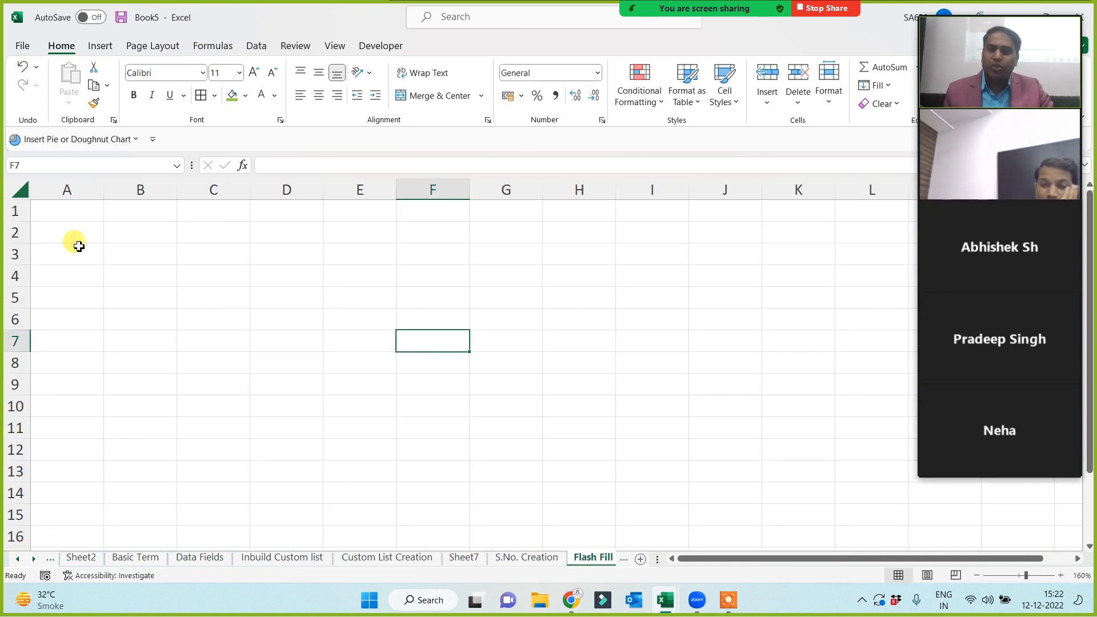
left_click(74, 211)
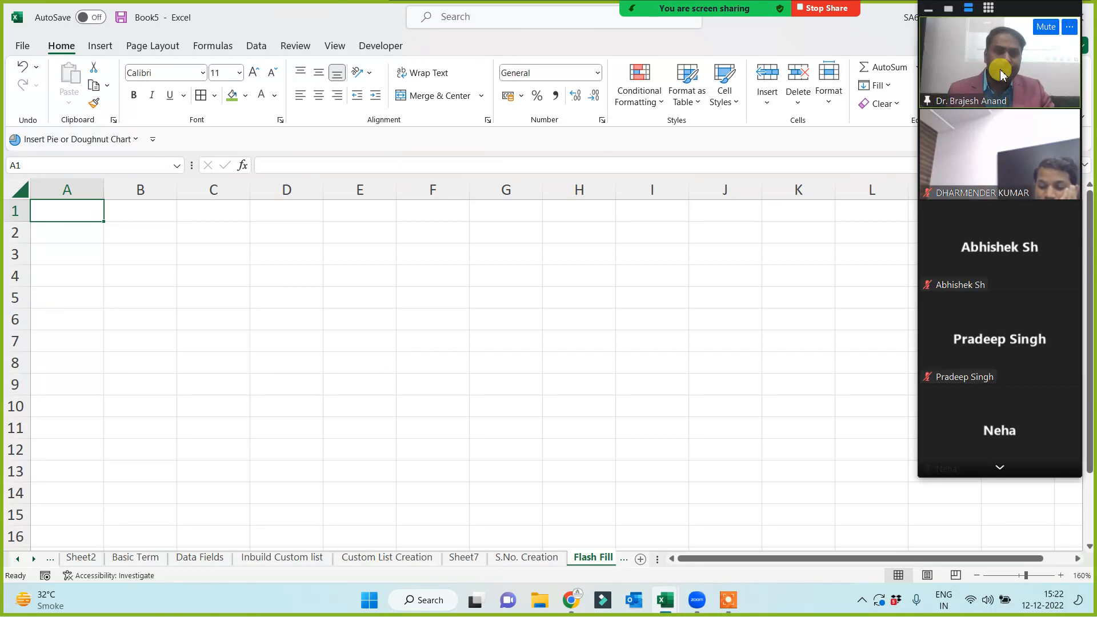
Page down through the meeting participant list, then return to its top.
left_click(1001, 468)
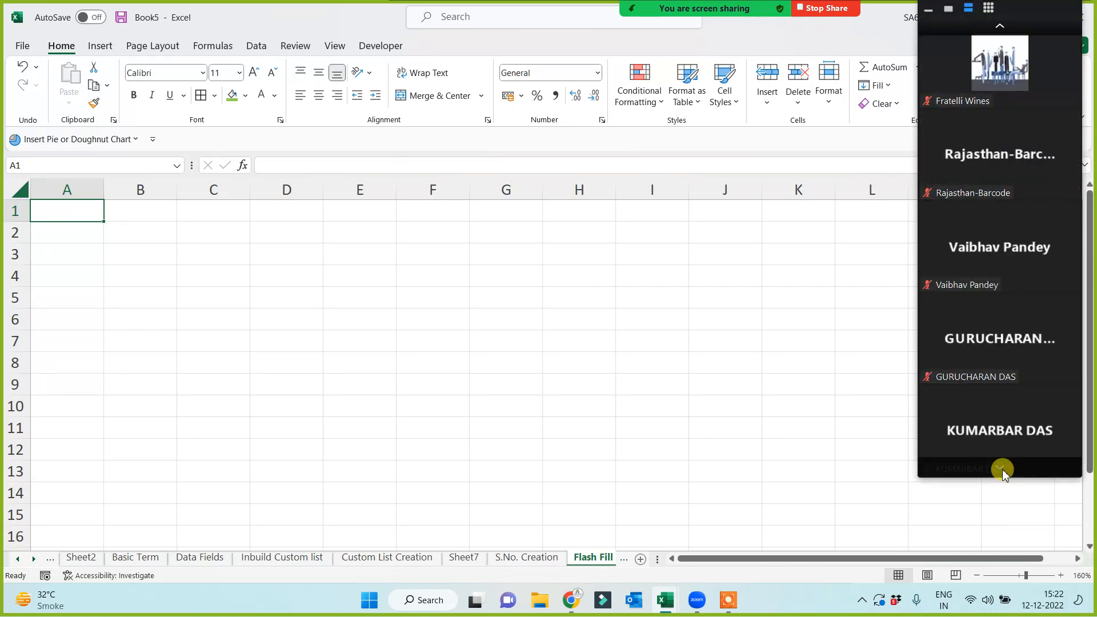
left_click(1002, 469)
left_click(1003, 469)
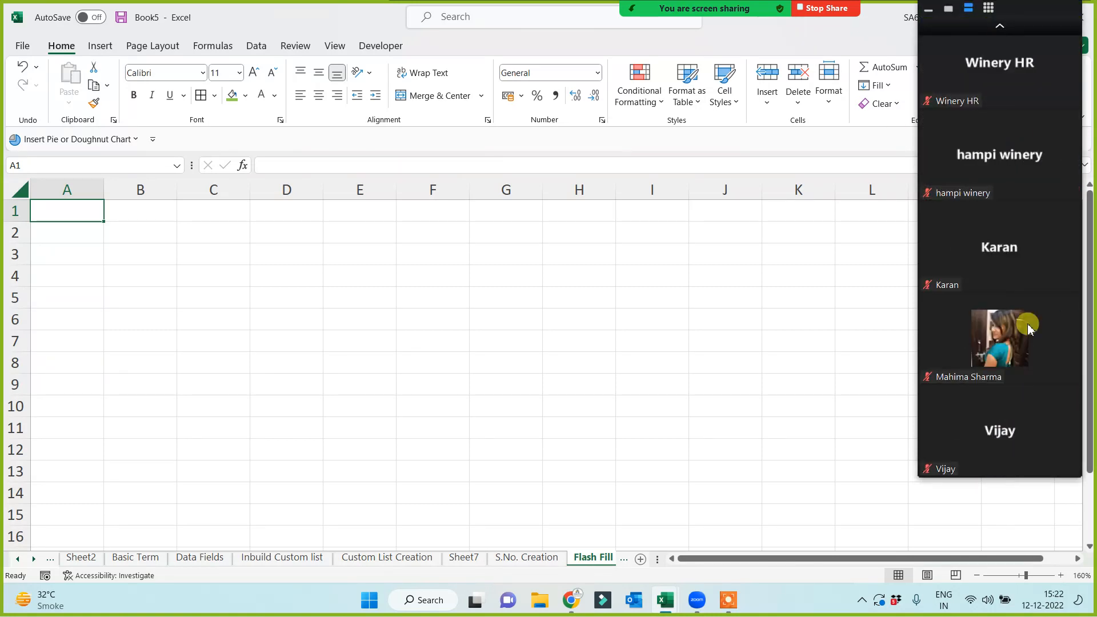
left_click(1000, 26)
left_click(1000, 27)
left_click(1000, 26)
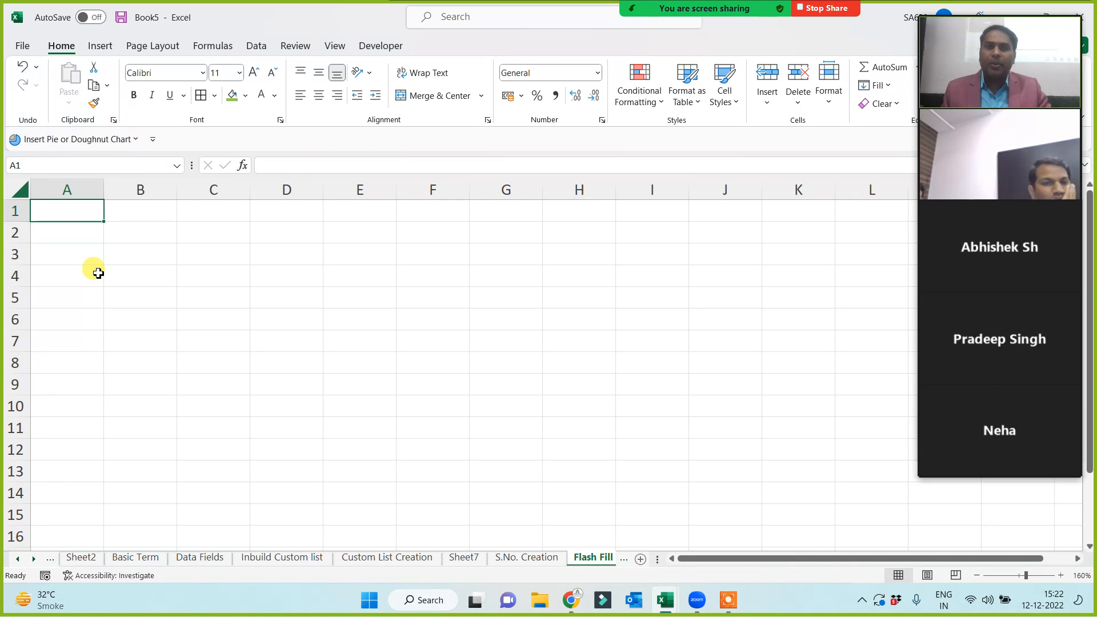
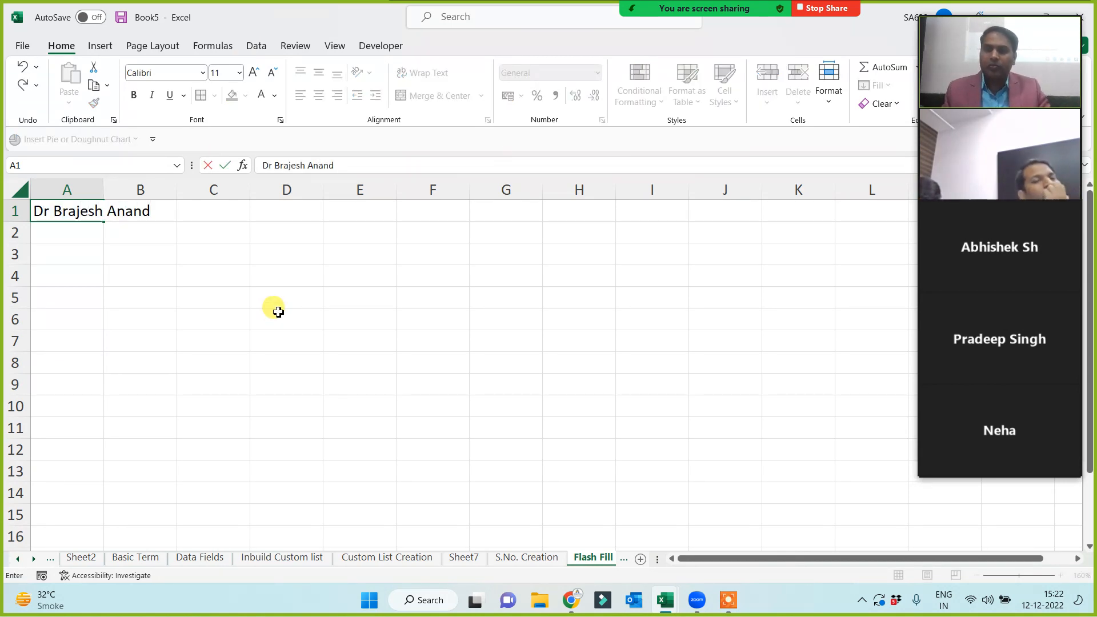
Enter the first titled name in A1, fill it down to A17, and autofit column A.
left_click(211, 336)
left_click(83, 212)
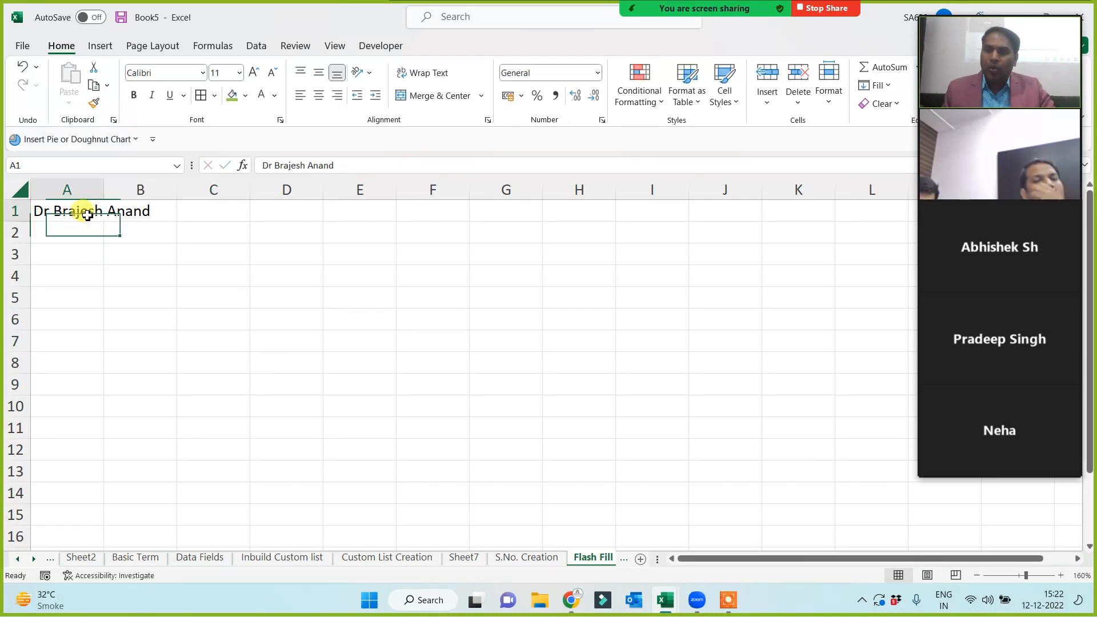
left_click_drag(105, 224, 98, 543)
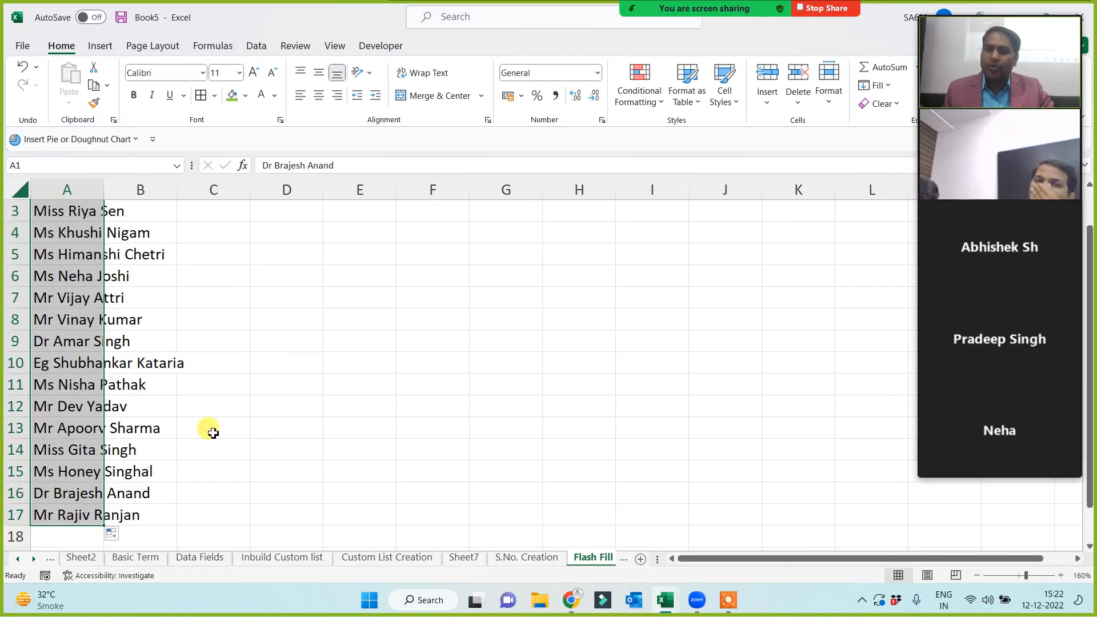
double_click(108, 194)
Highlight the name rows and column to review them, then select B1.
scroll(288, 343, "up", 1)
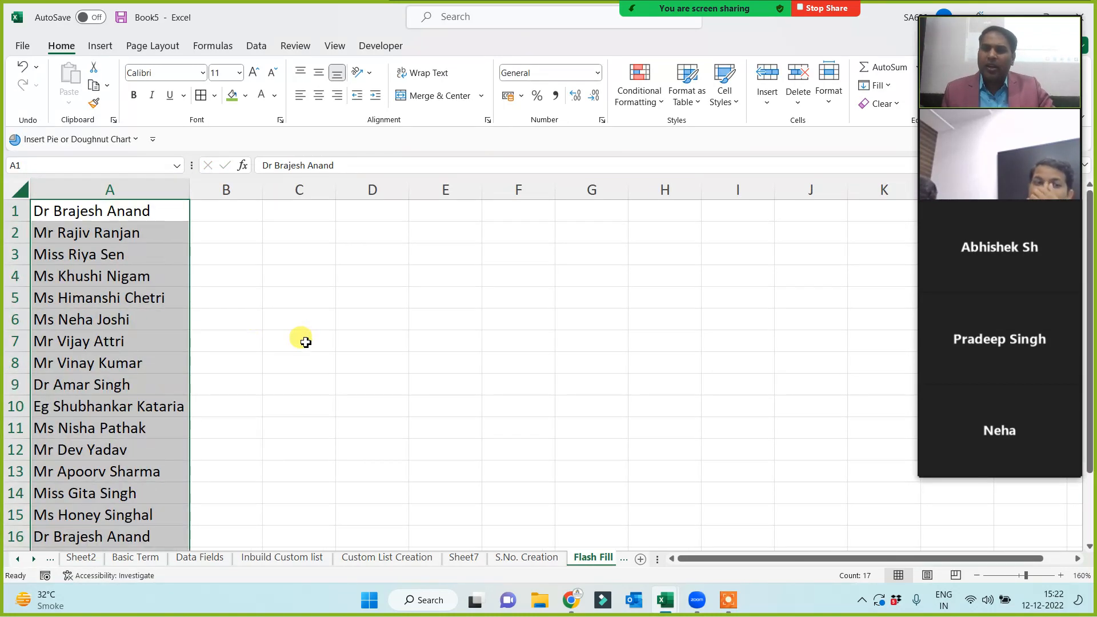
left_click(293, 319)
left_click_drag(23, 206, 14, 493)
left_click(387, 337)
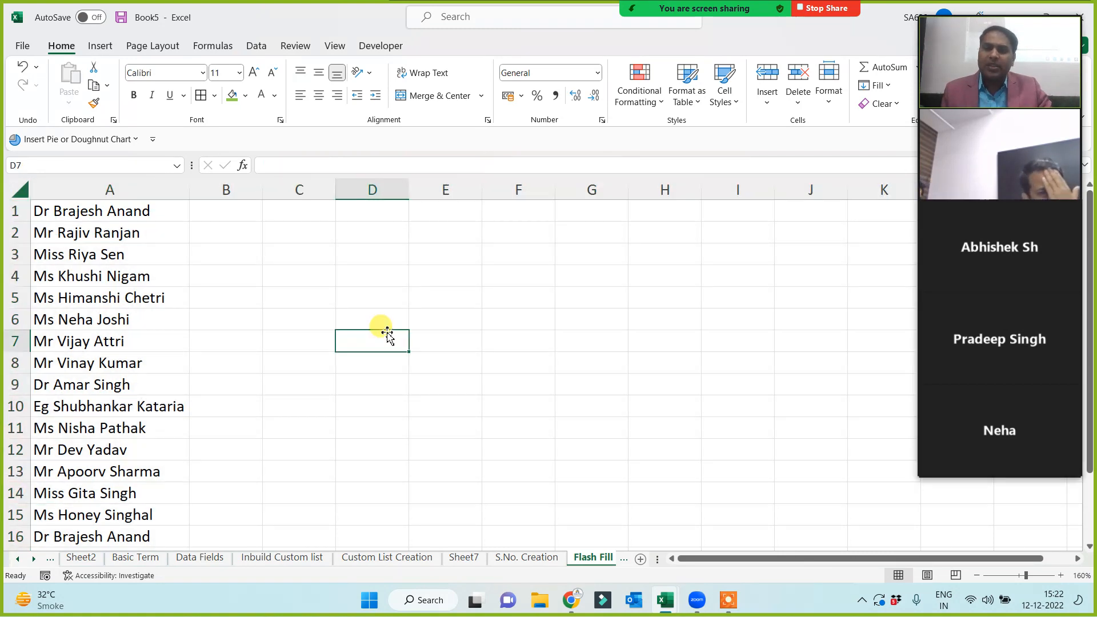
left_click(109, 191)
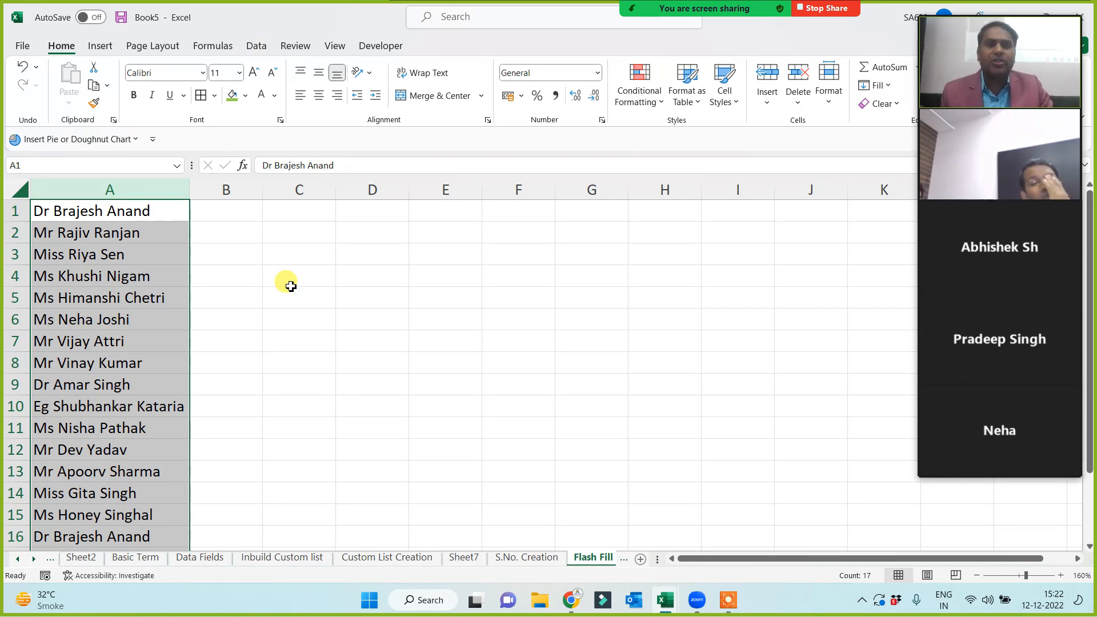
left_click(222, 292)
left_click(223, 209)
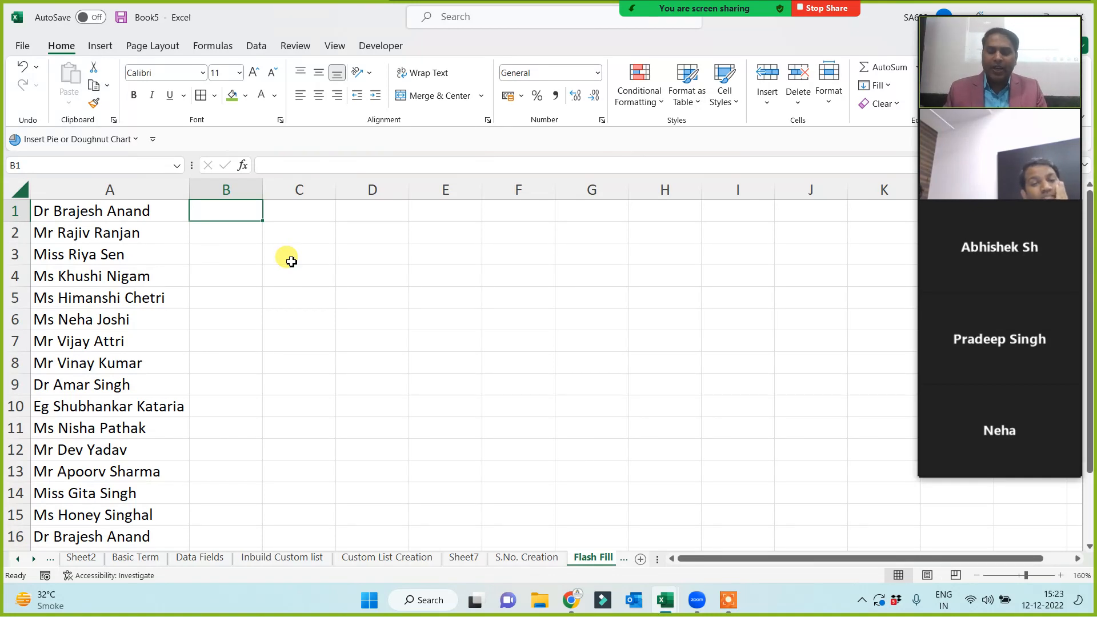
Enter the title 'Dr', the first name and the surname from A1 into B1, C1 and D1.
key("Tab")
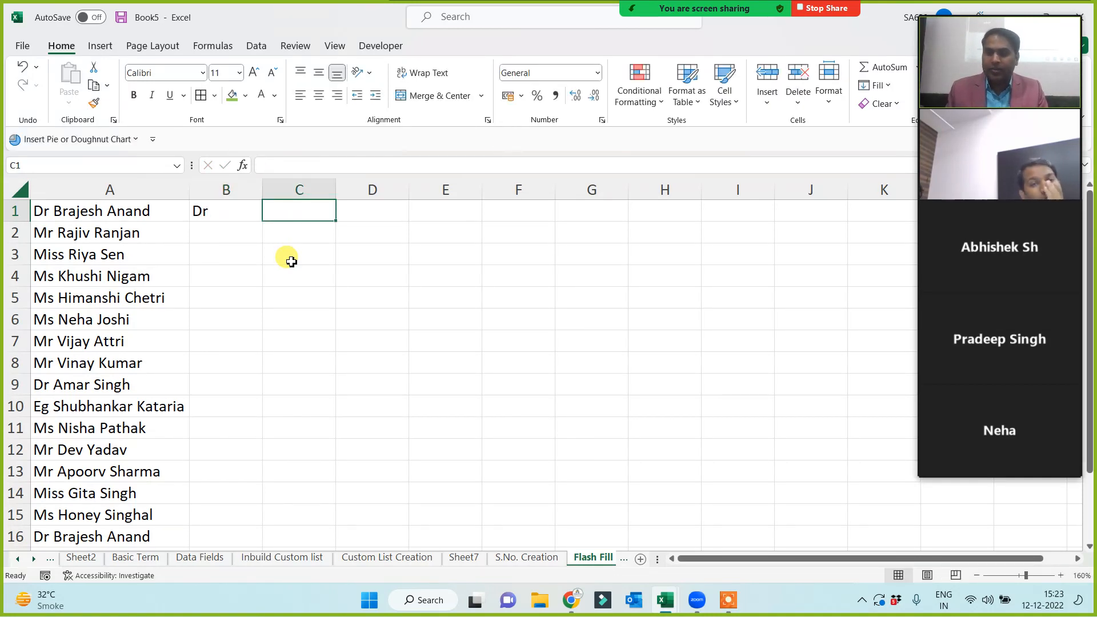
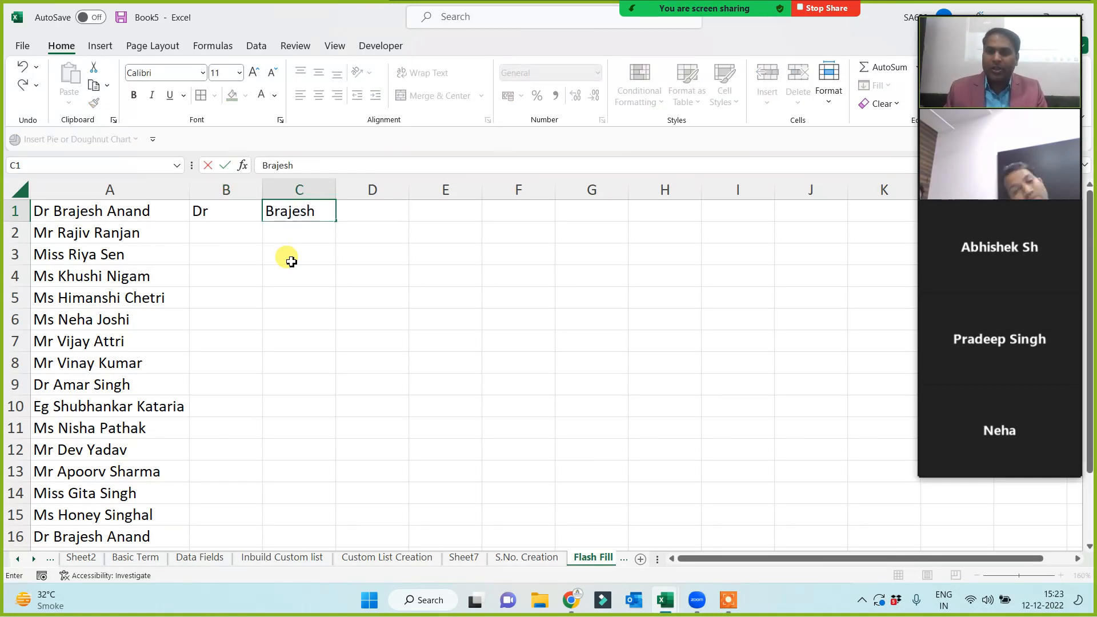
key("Tab")
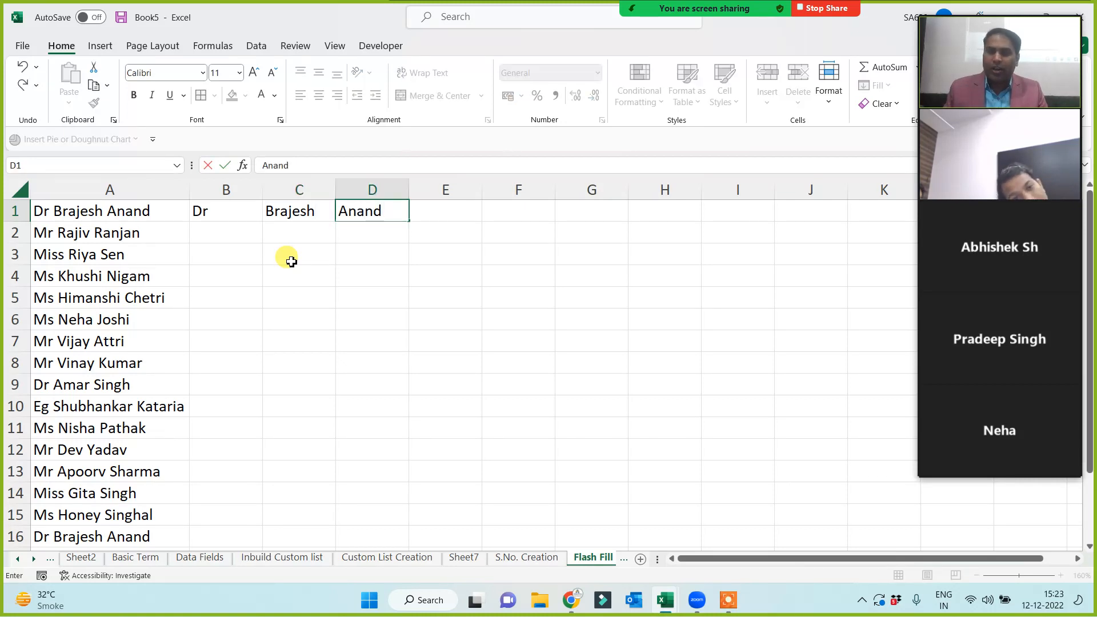
left_click(293, 263)
Check the full name in A1 against the split entries in B1, C1 and D1.
left_click(72, 211)
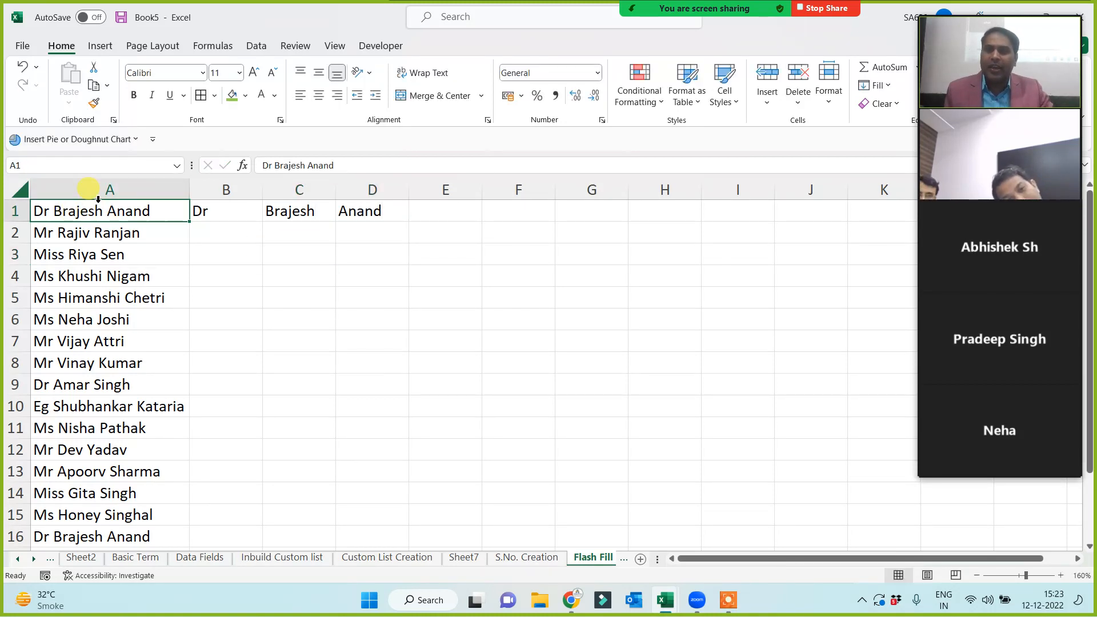
left_click(15, 211)
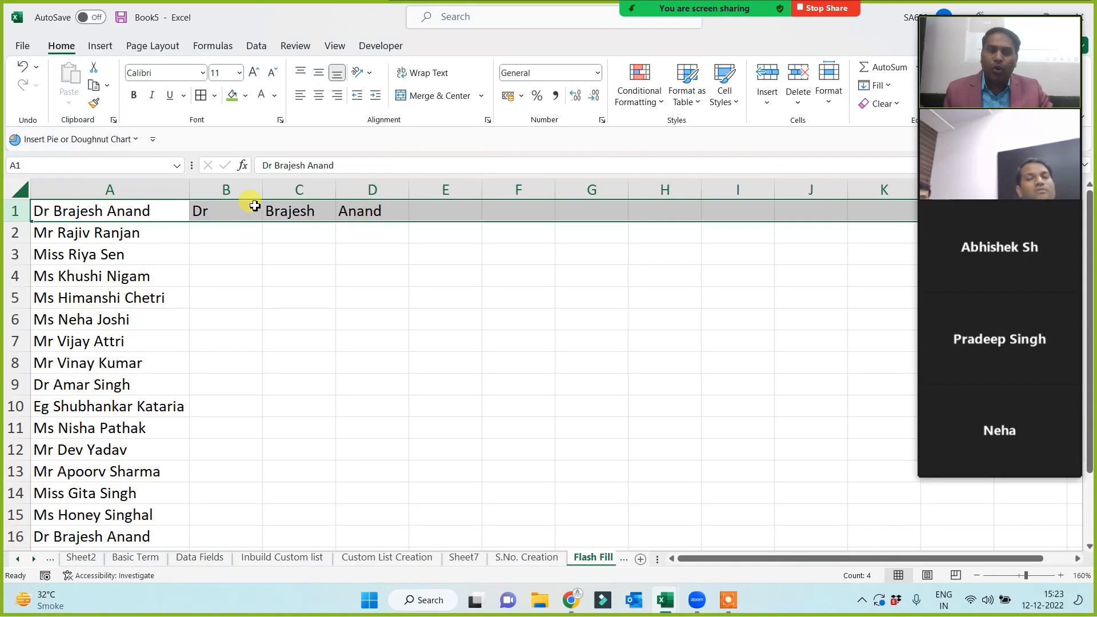
left_click(236, 210)
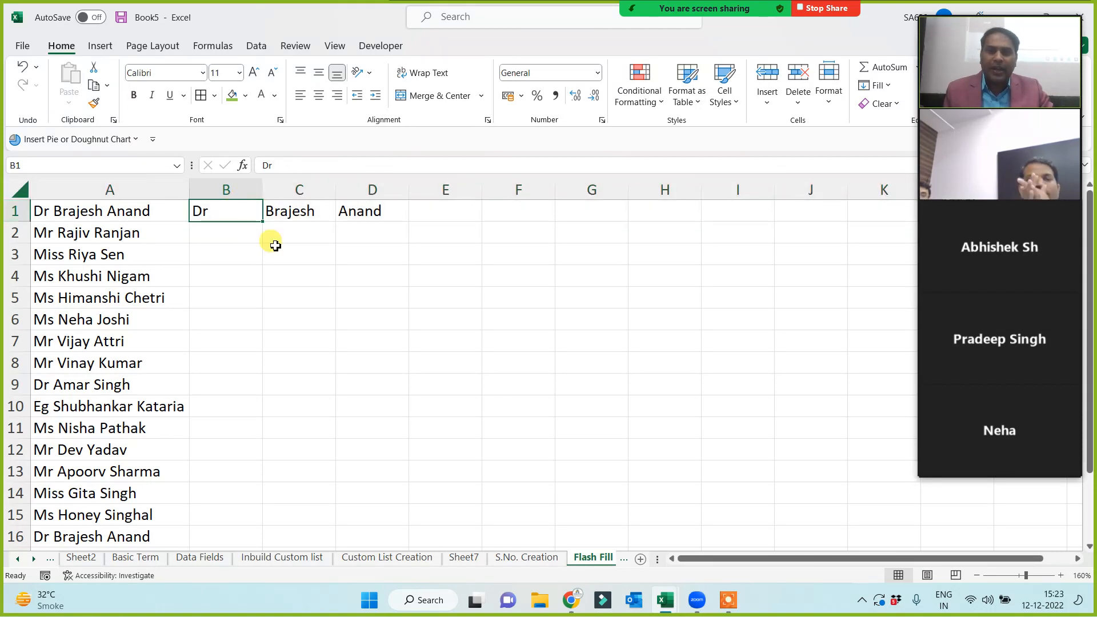
left_click(296, 226)
left_click(380, 213)
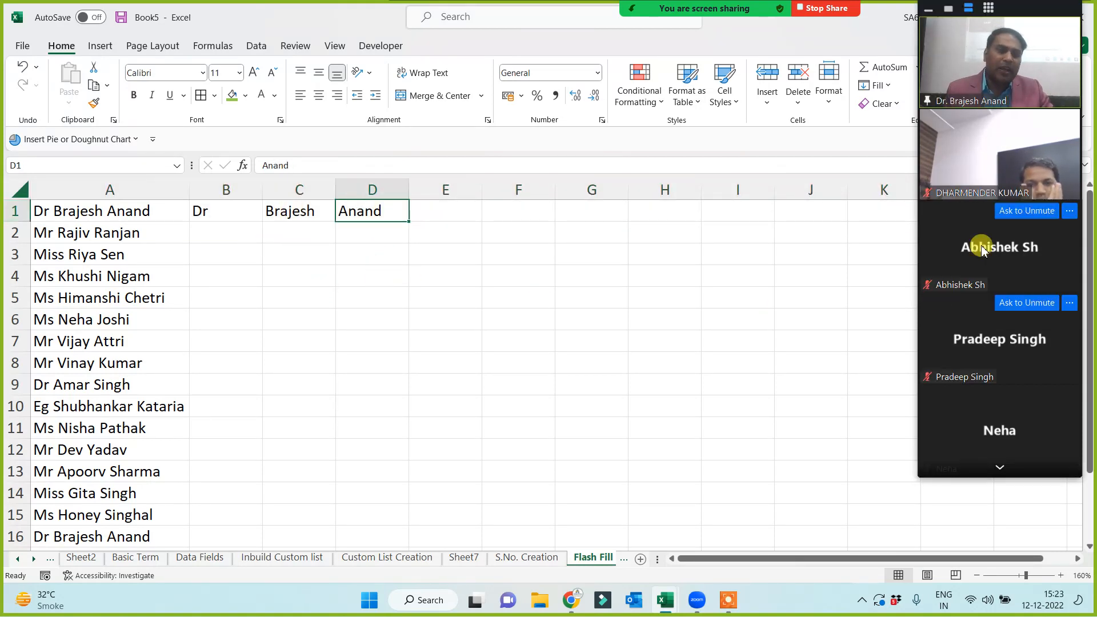
left_click(1000, 469)
left_click(999, 22)
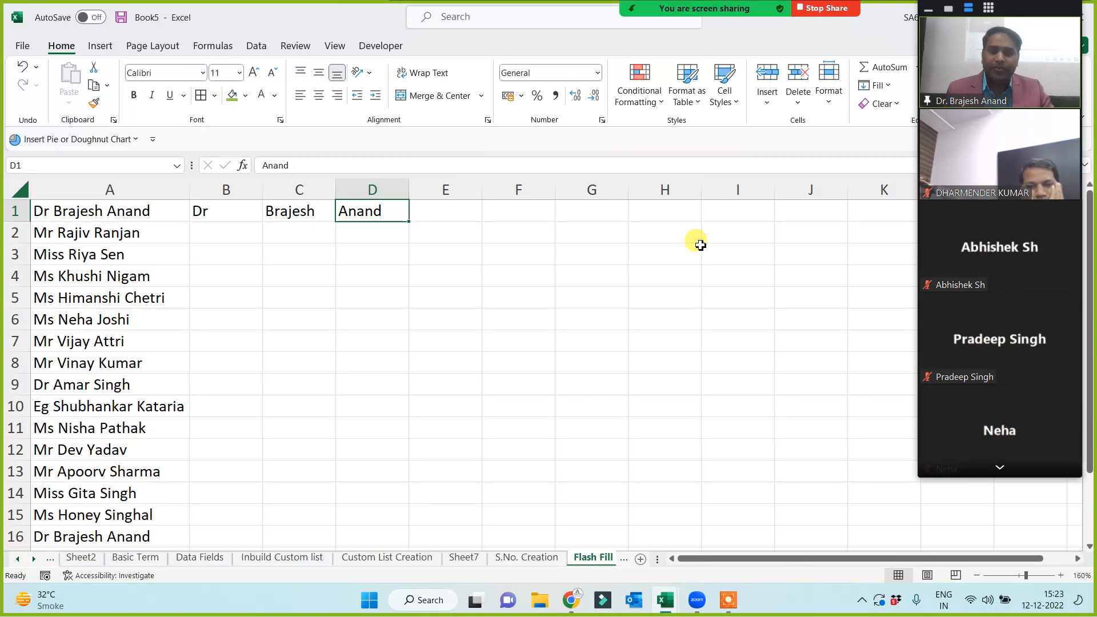
left_click_drag(218, 215, 445, 212)
left_click(108, 184)
left_click(251, 277)
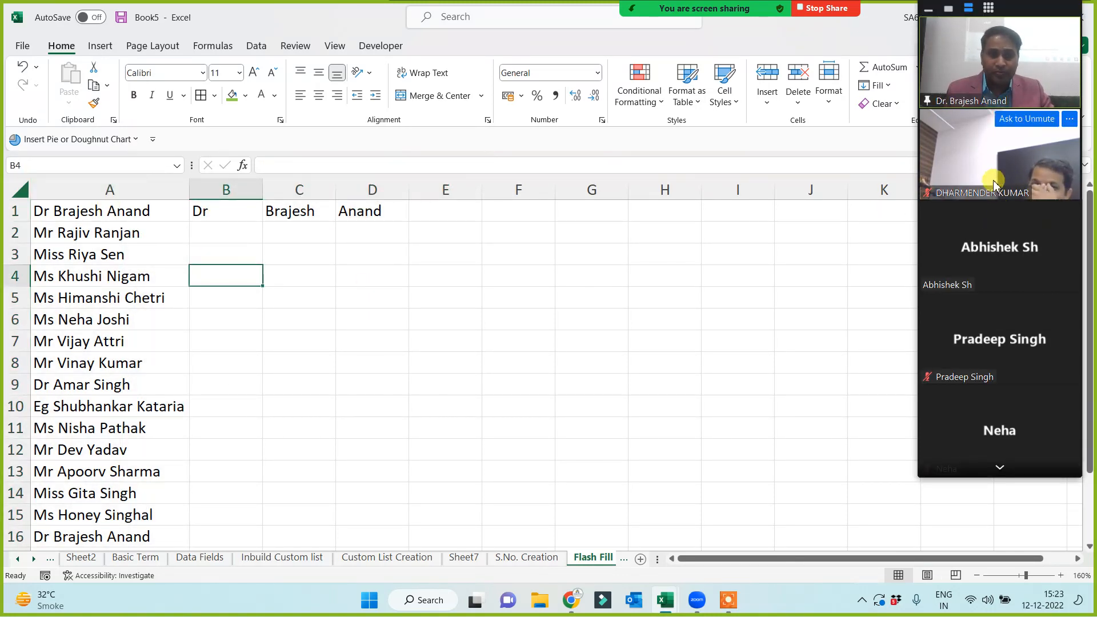
left_click(465, 273)
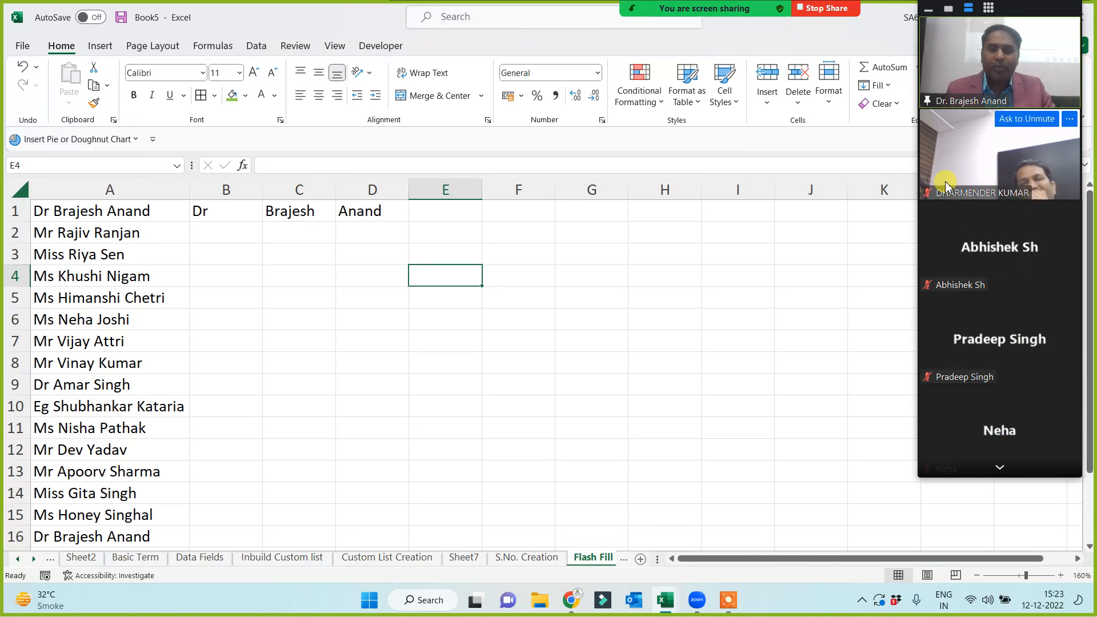
left_click(209, 211)
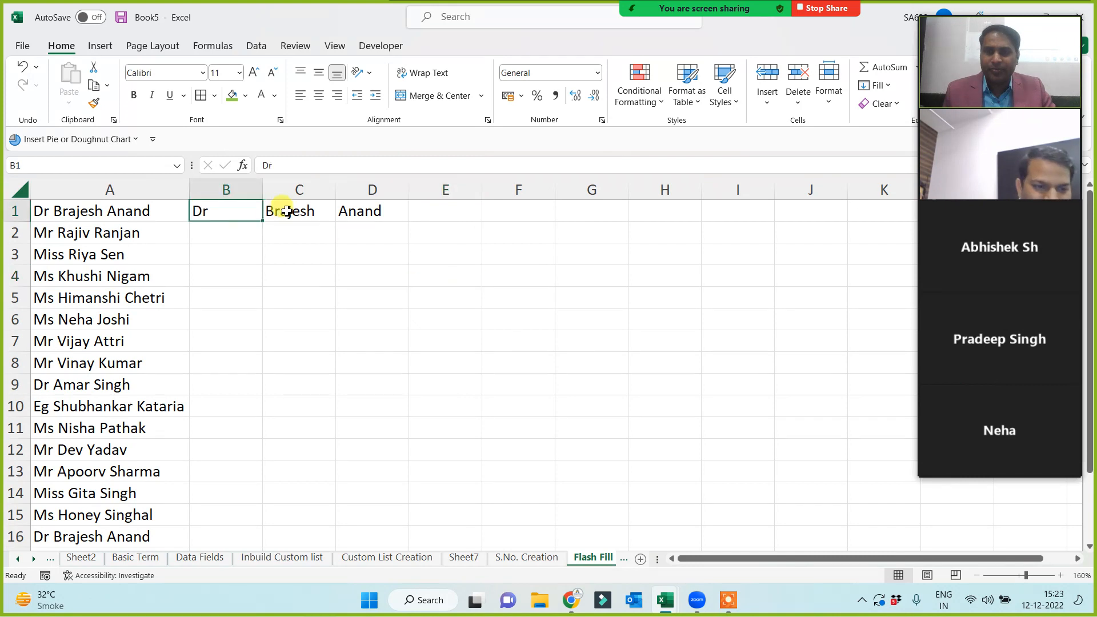
left_click(286, 211)
left_click(380, 211)
left_click(119, 206)
key("ctrl+shift+Down")
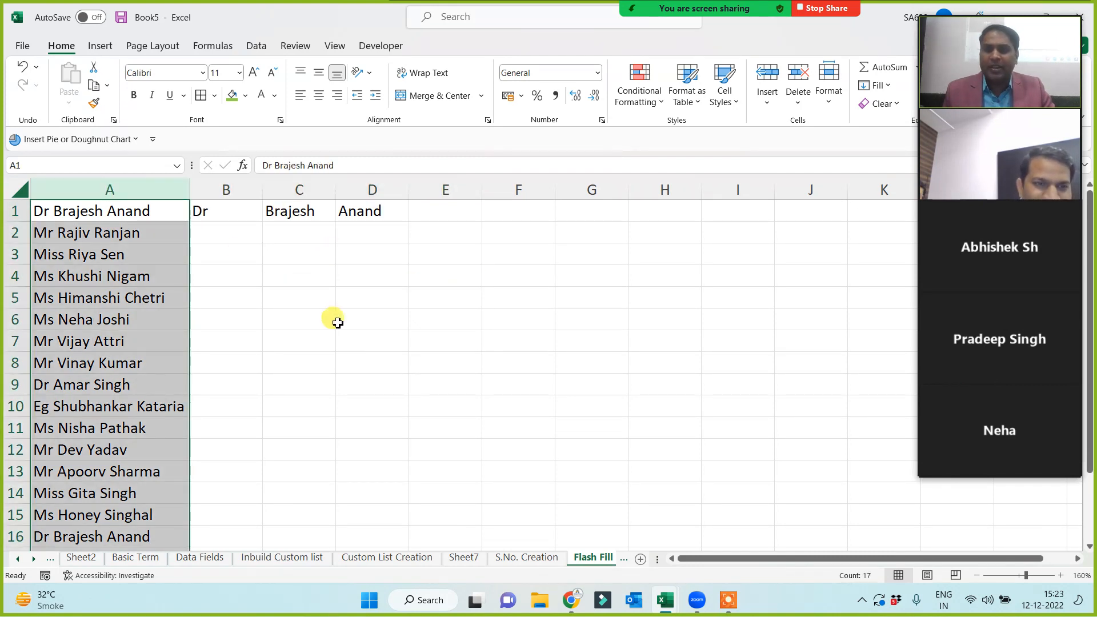
left_click(338, 323)
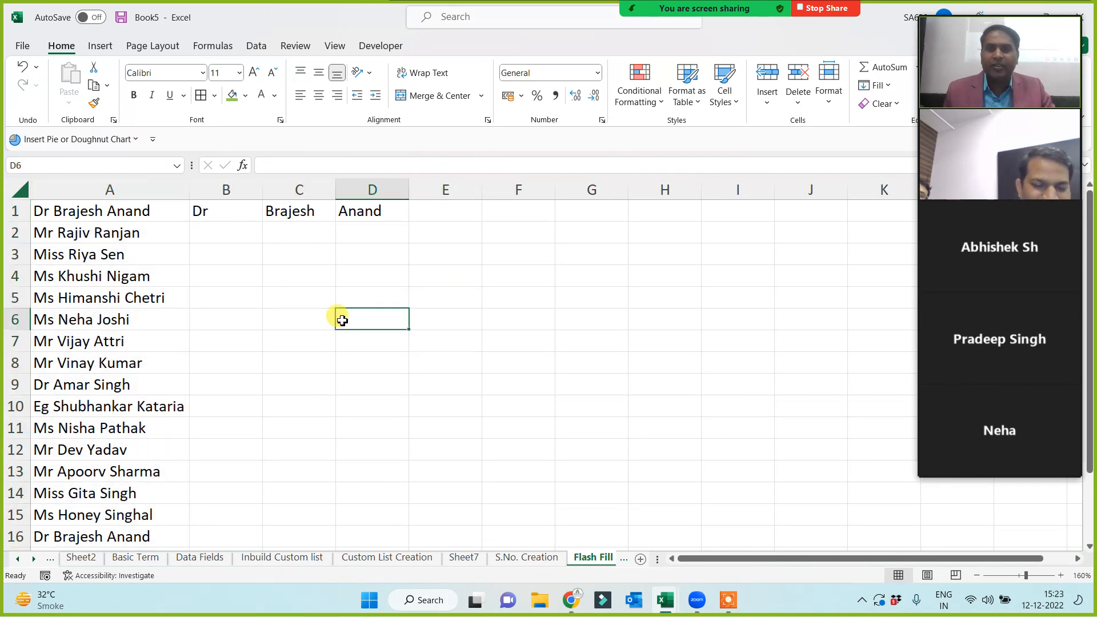
left_click(208, 213)
left_click(494, 293)
left_click(586, 253)
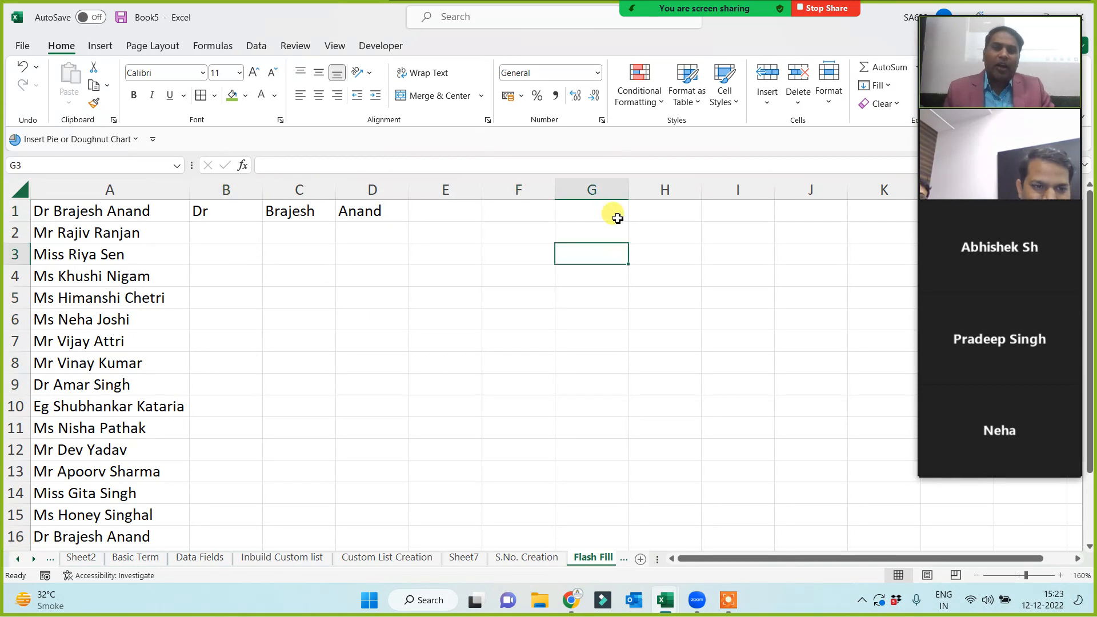
left_click(614, 214)
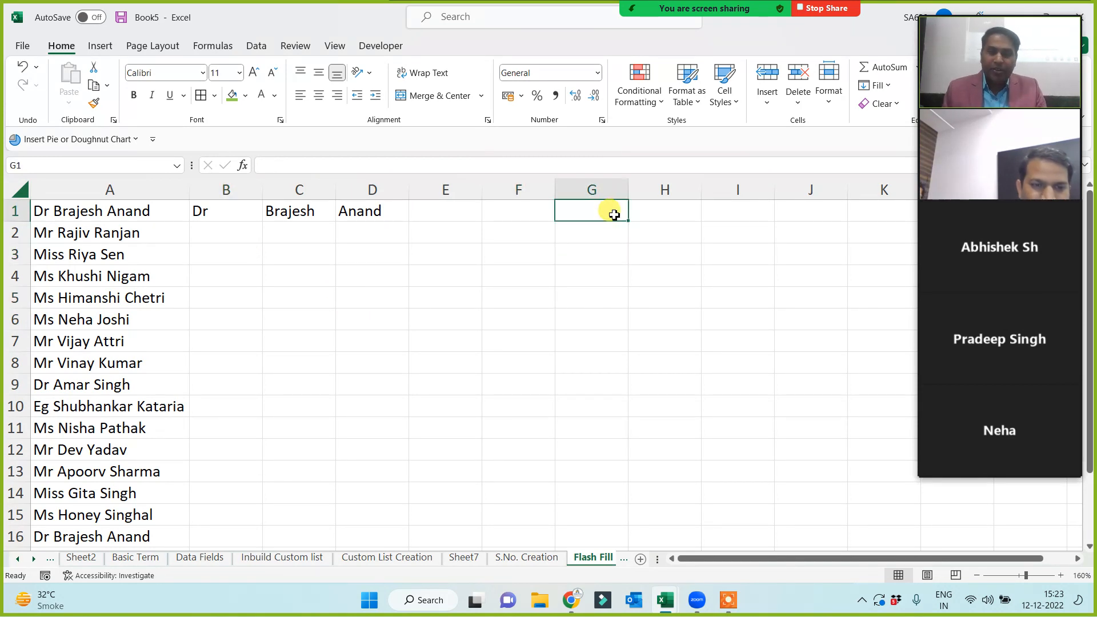
Enter 'Office -365/2019/2016/2013' in G1 and '2007/2010 - NA' in G4.
type("Office -365/")
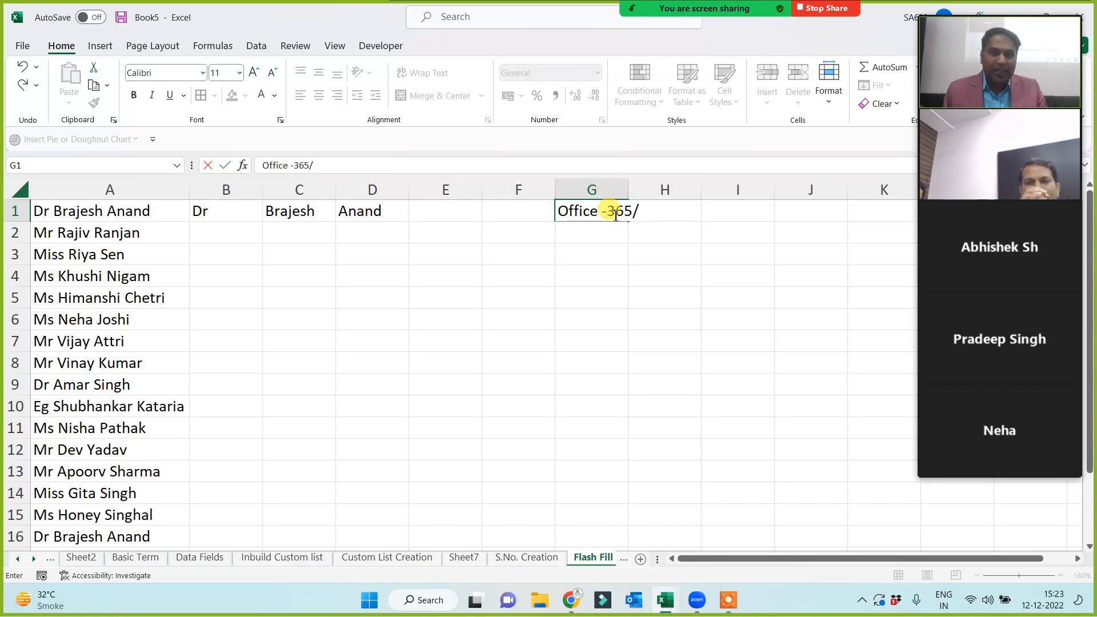
type("2019")
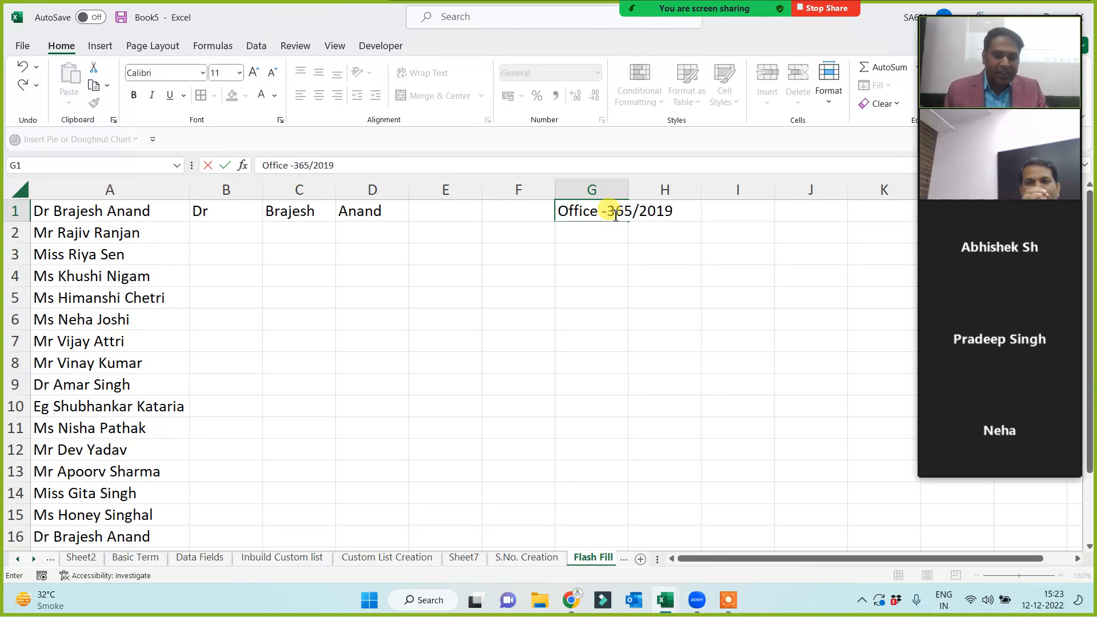
type("/2016/2013")
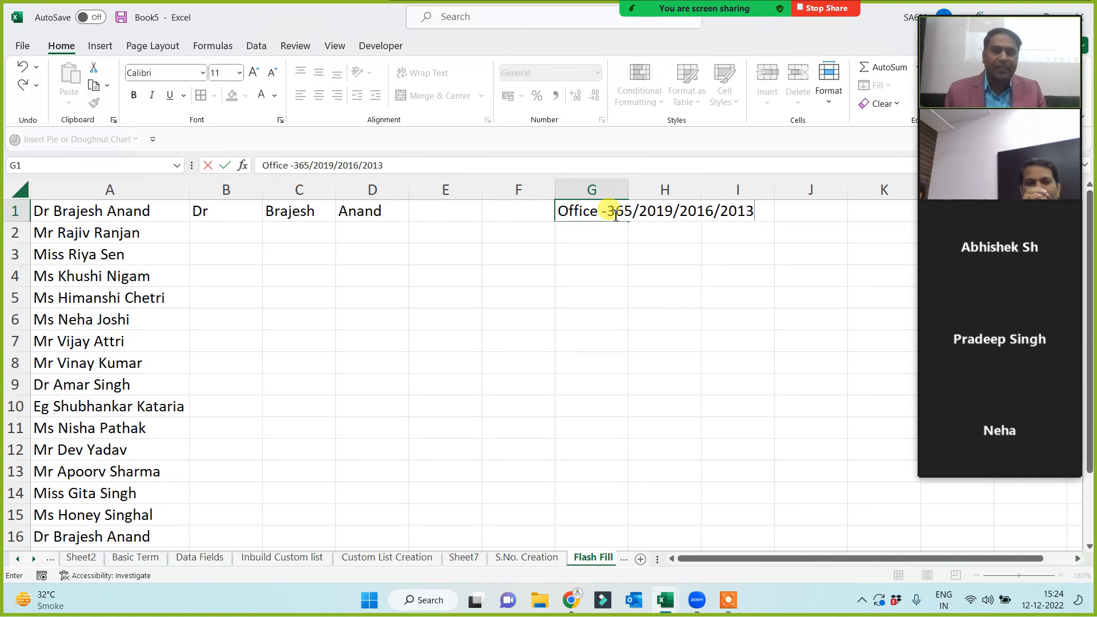
key("Return")
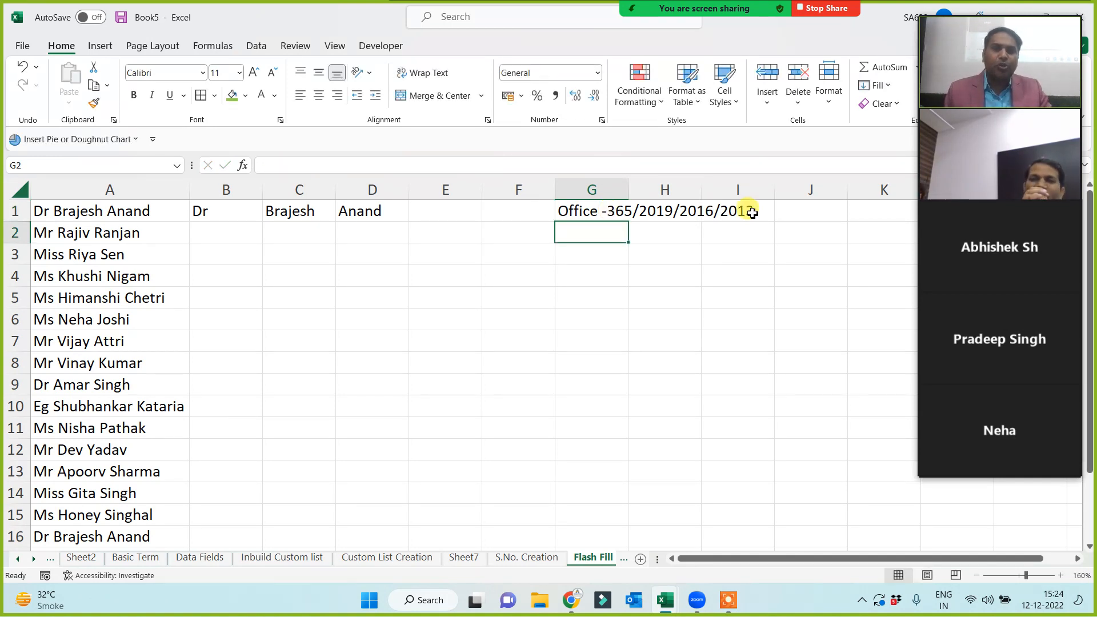
left_click(597, 271)
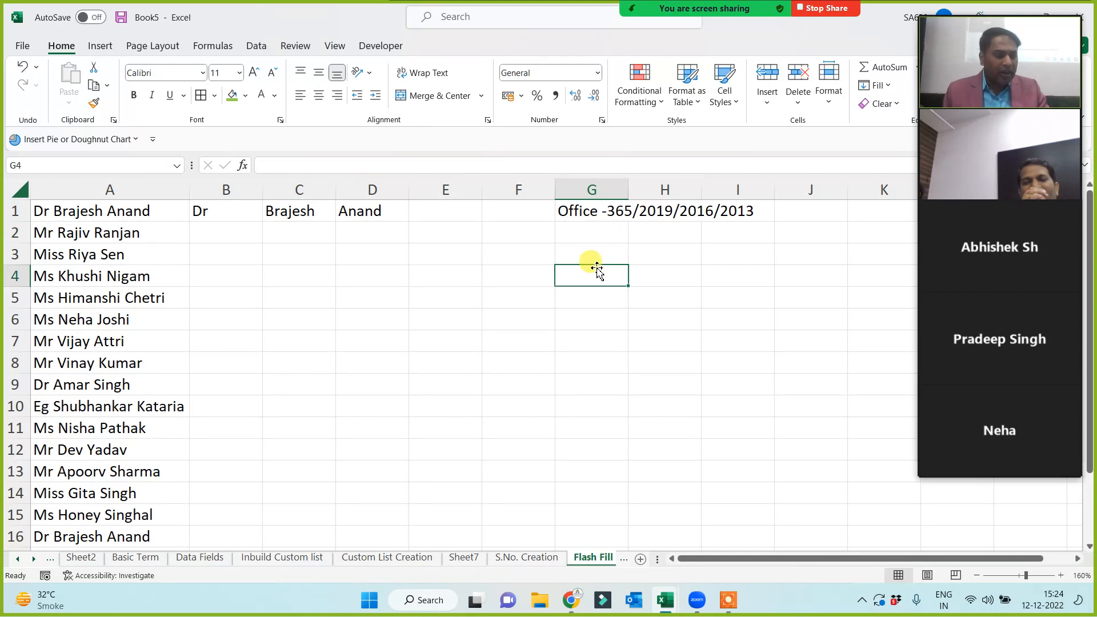
type("2007/2010 - NA")
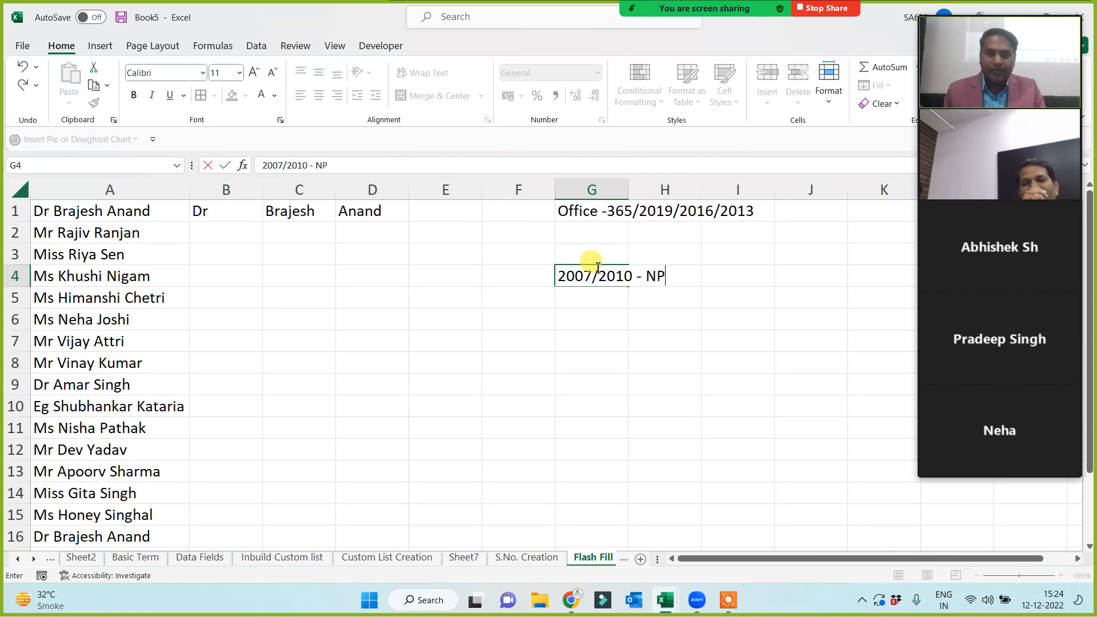
left_click(657, 385)
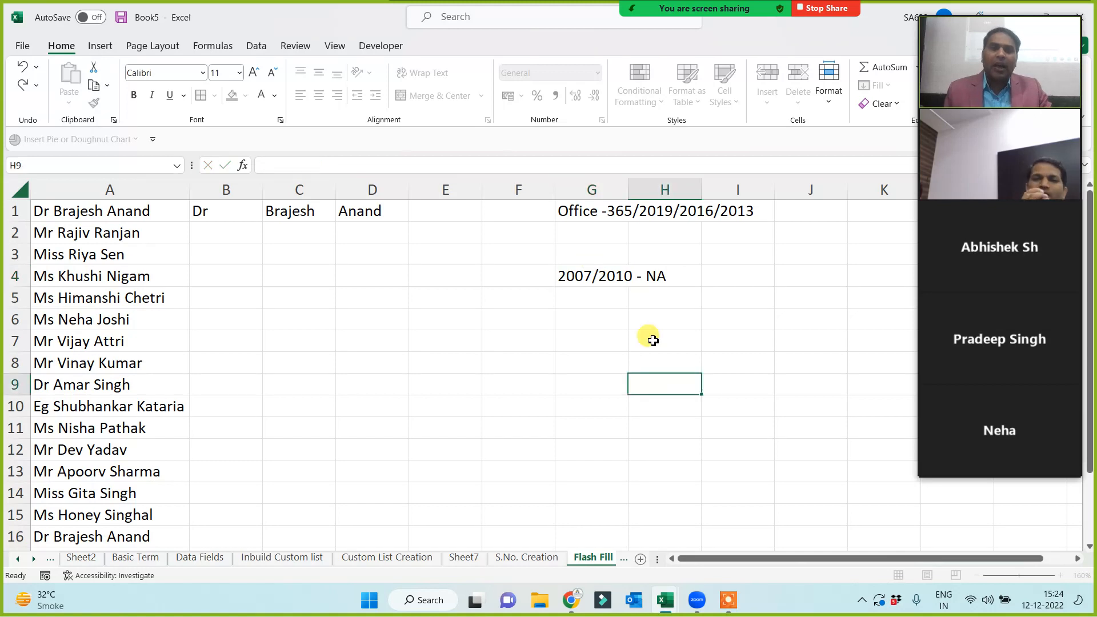
left_click_drag(595, 216, 765, 214)
left_click(623, 319)
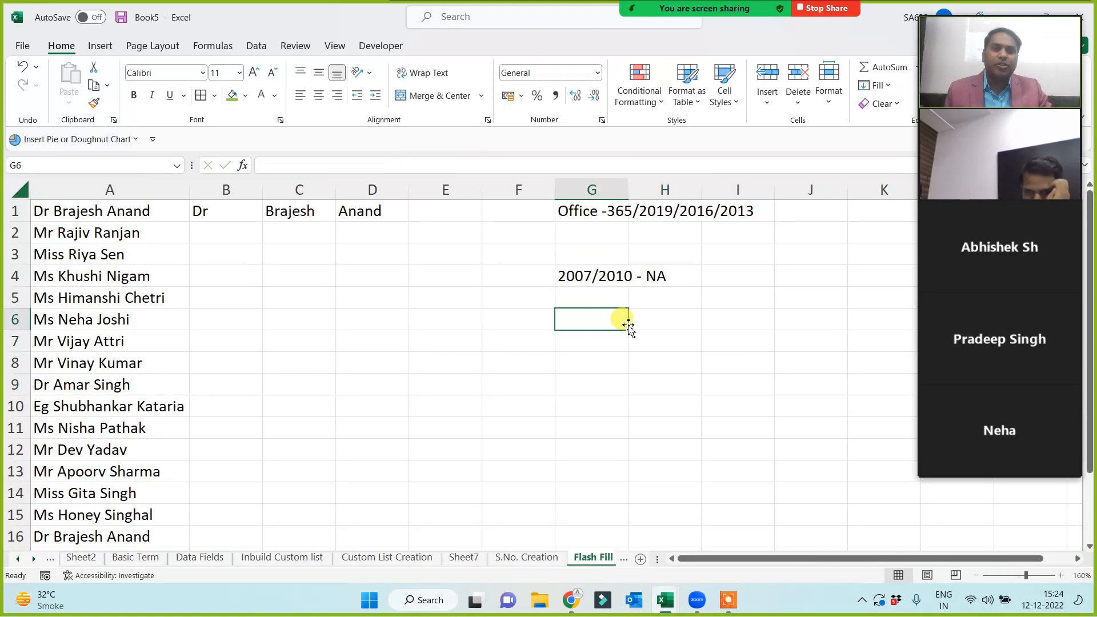
left_click(595, 274)
left_click(492, 335)
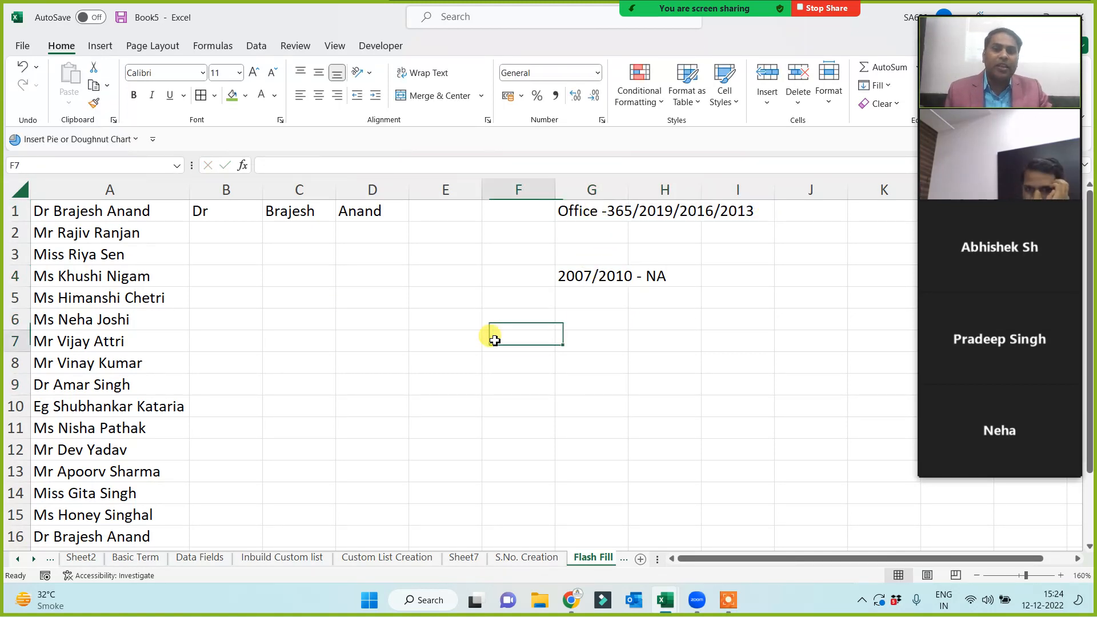
left_click(108, 189)
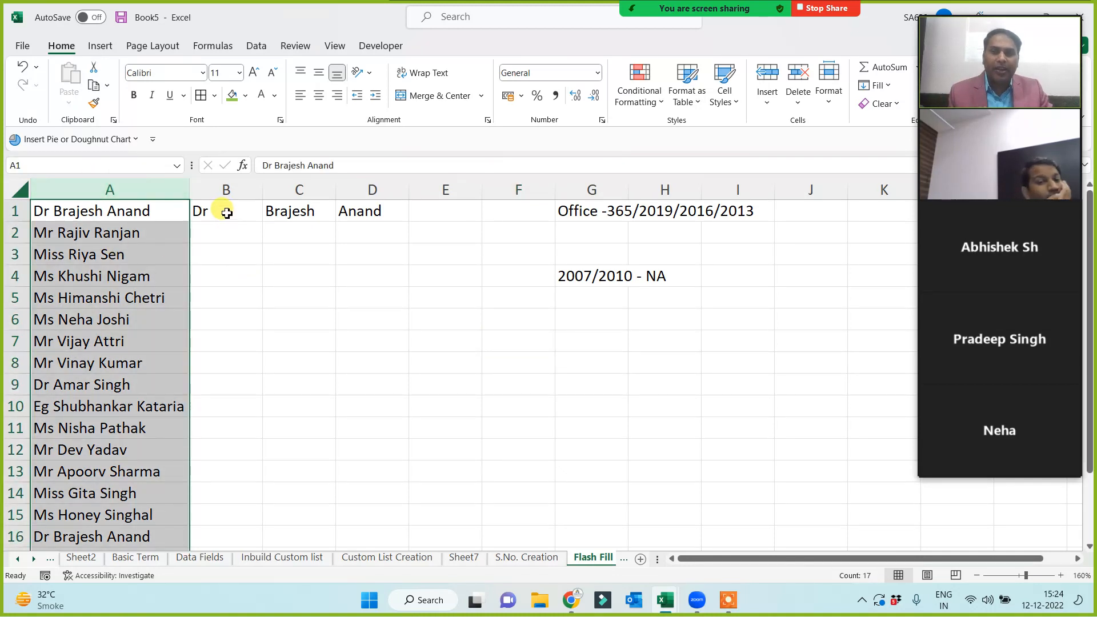
left_click(226, 219)
left_click(289, 215)
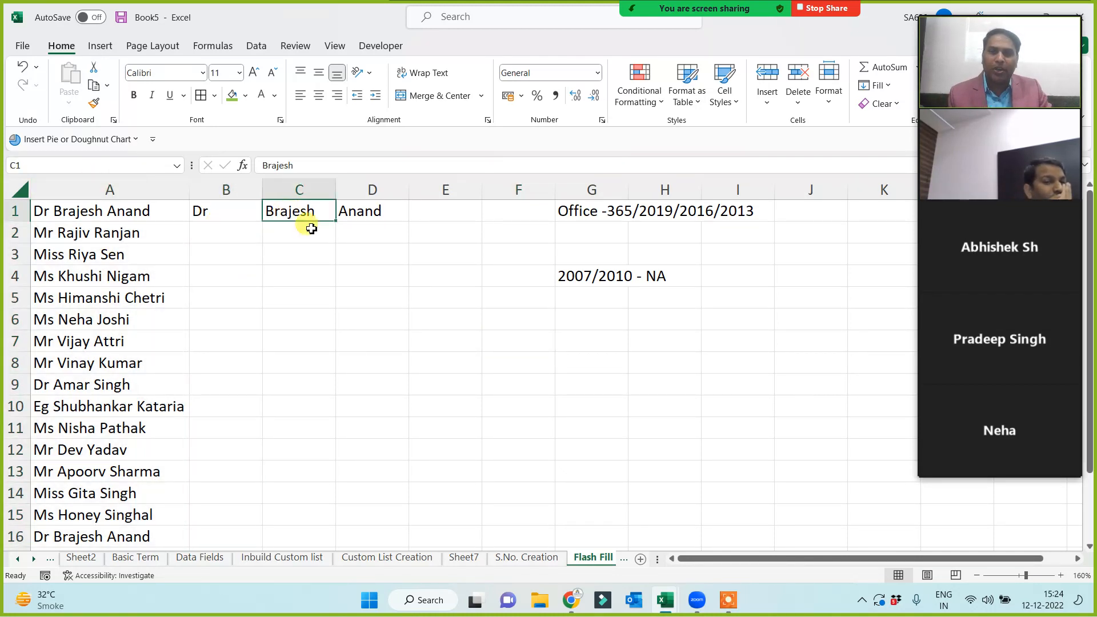
left_click(375, 220)
left_click_drag(204, 213, 360, 209)
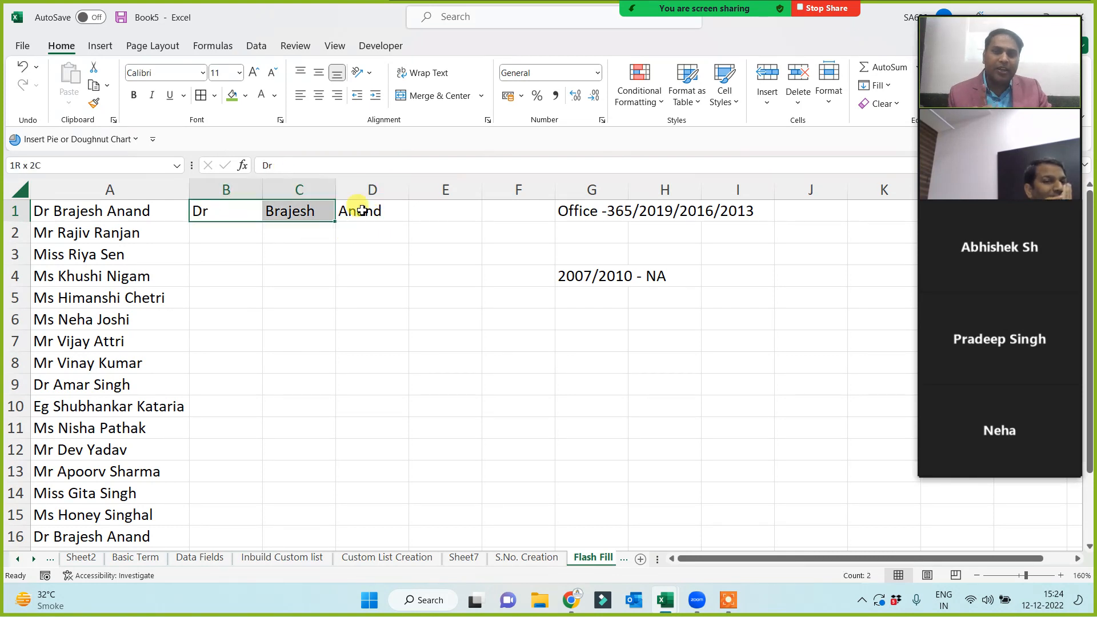
left_click(477, 294)
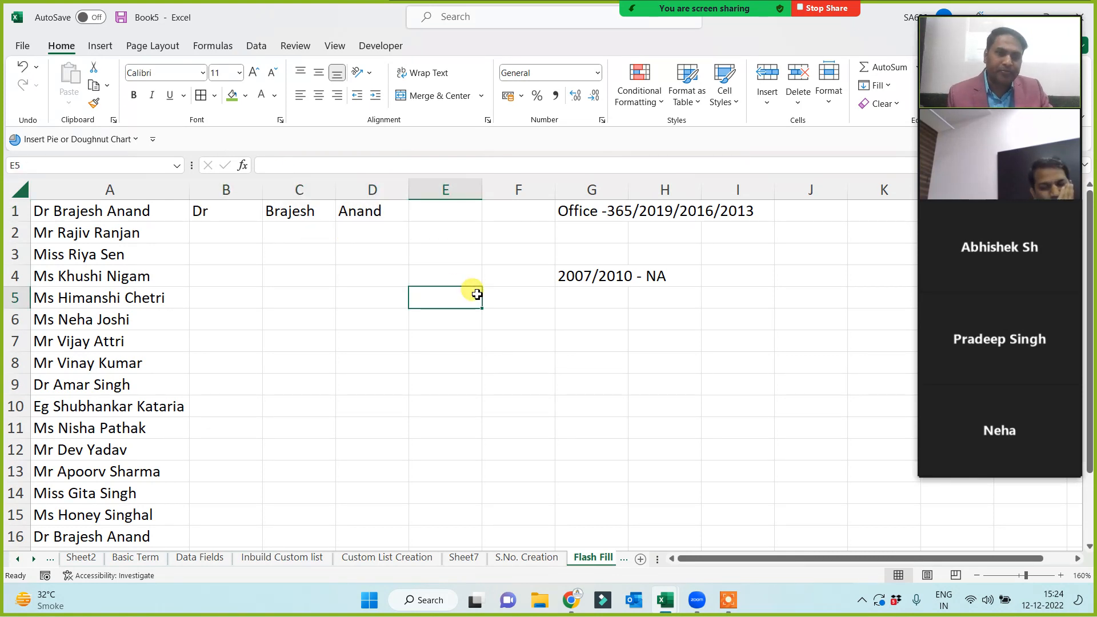
left_click(220, 211)
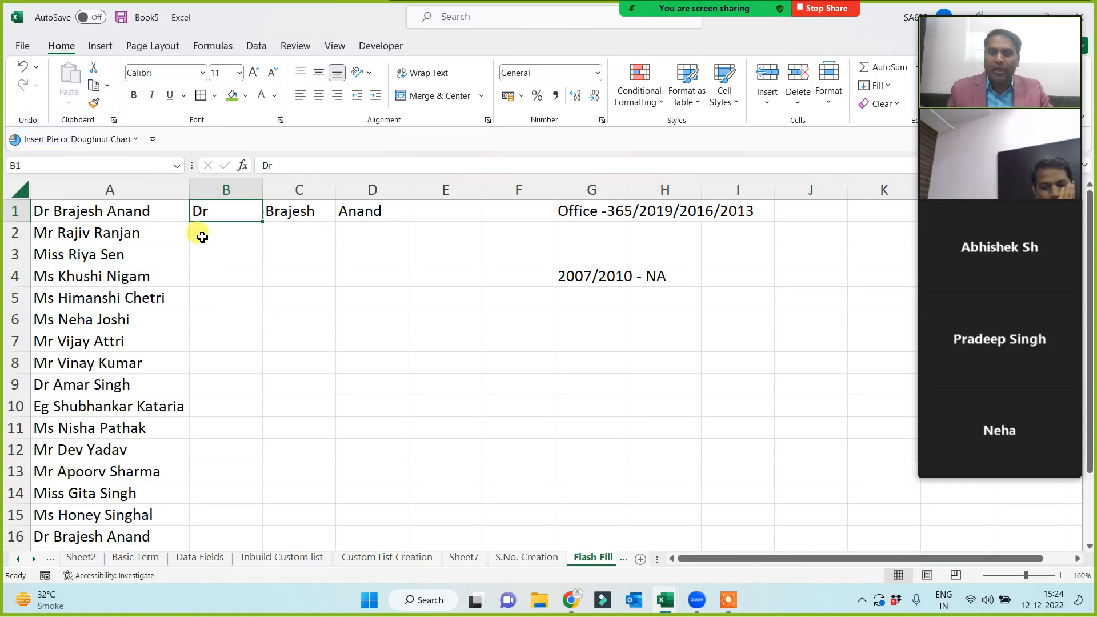
Flash Fill columns B, C and D with titles, first names and surnames using Ctrl+E.
key("ctrl+e")
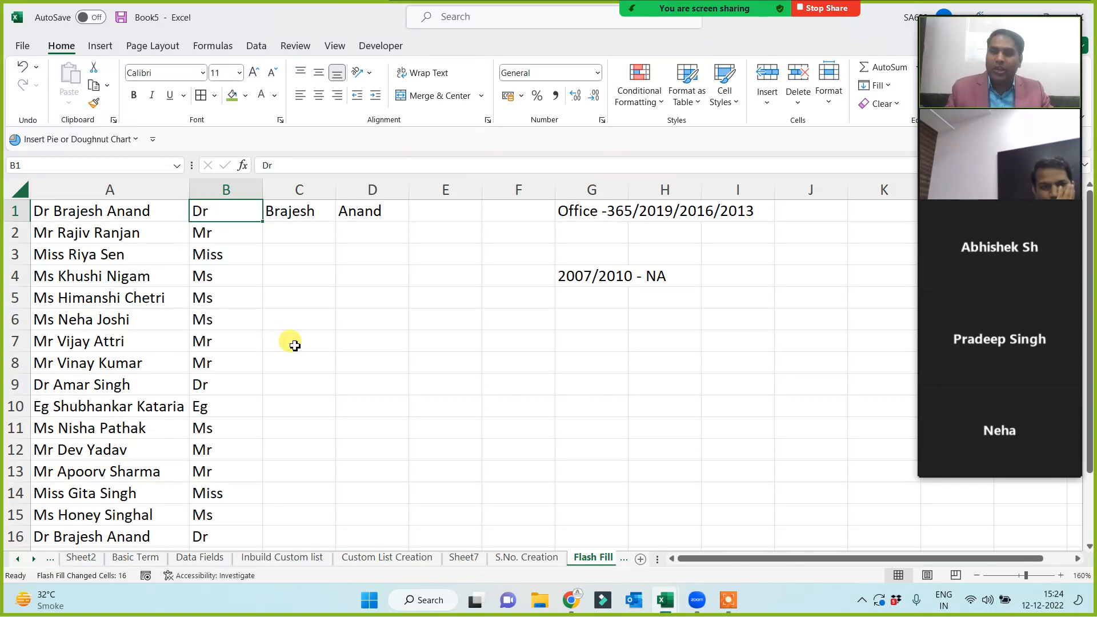
left_click(287, 213)
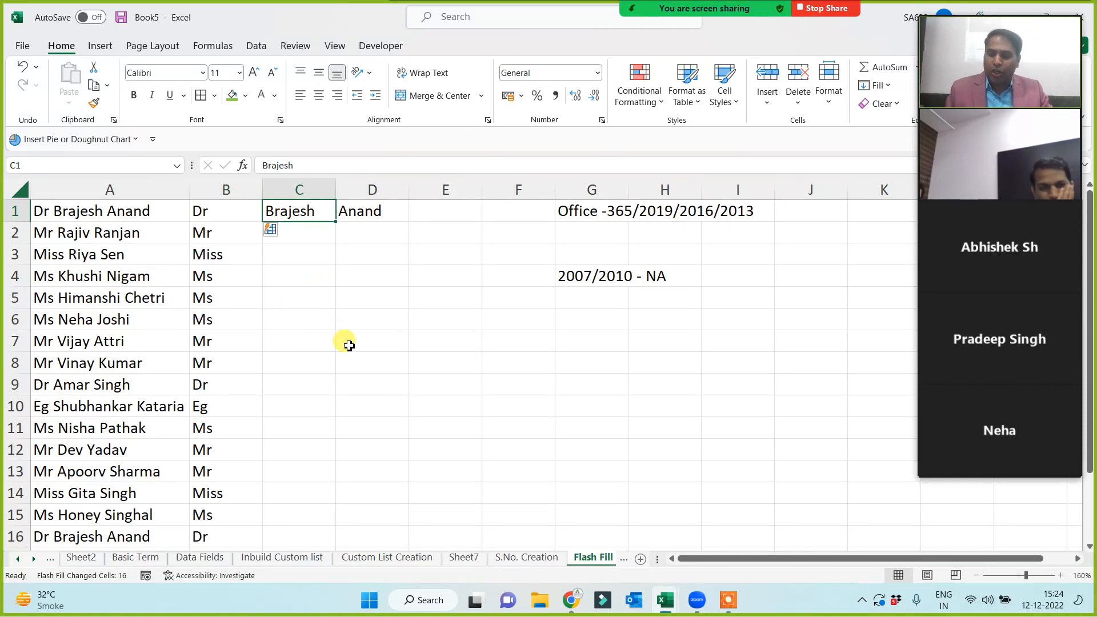
key("ctrl+e")
left_click(355, 210)
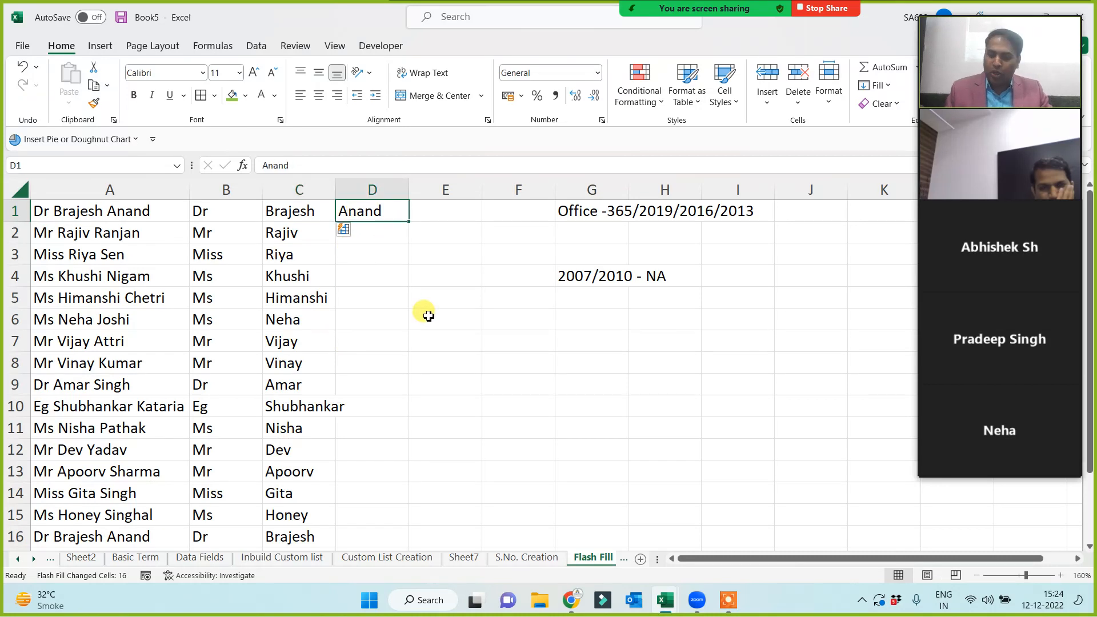
key("ctrl+e")
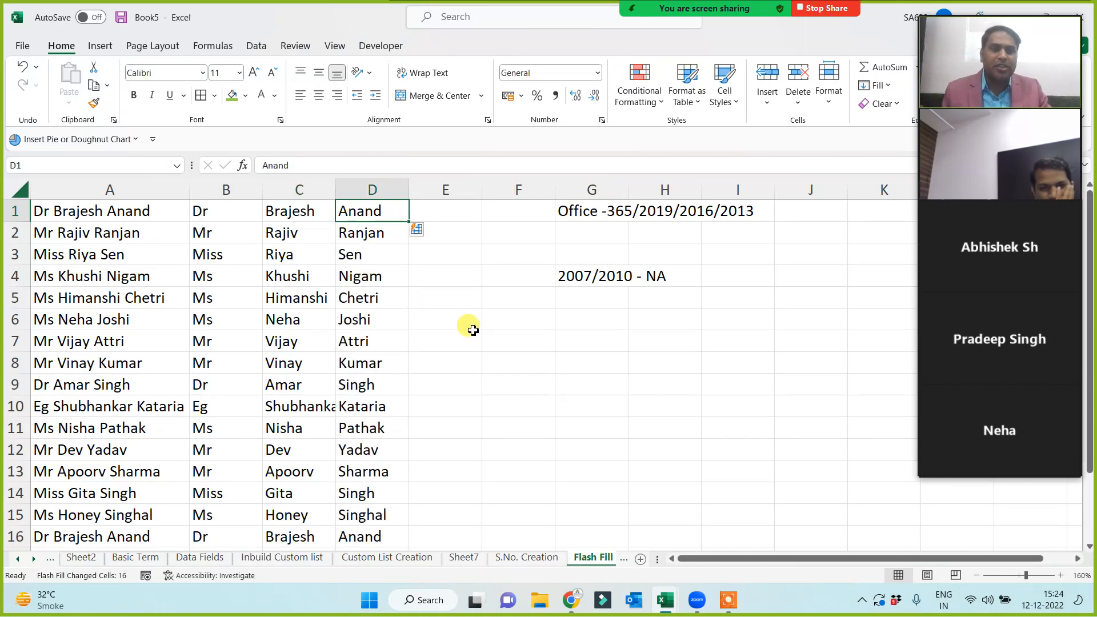
mouse_move(1054, 184)
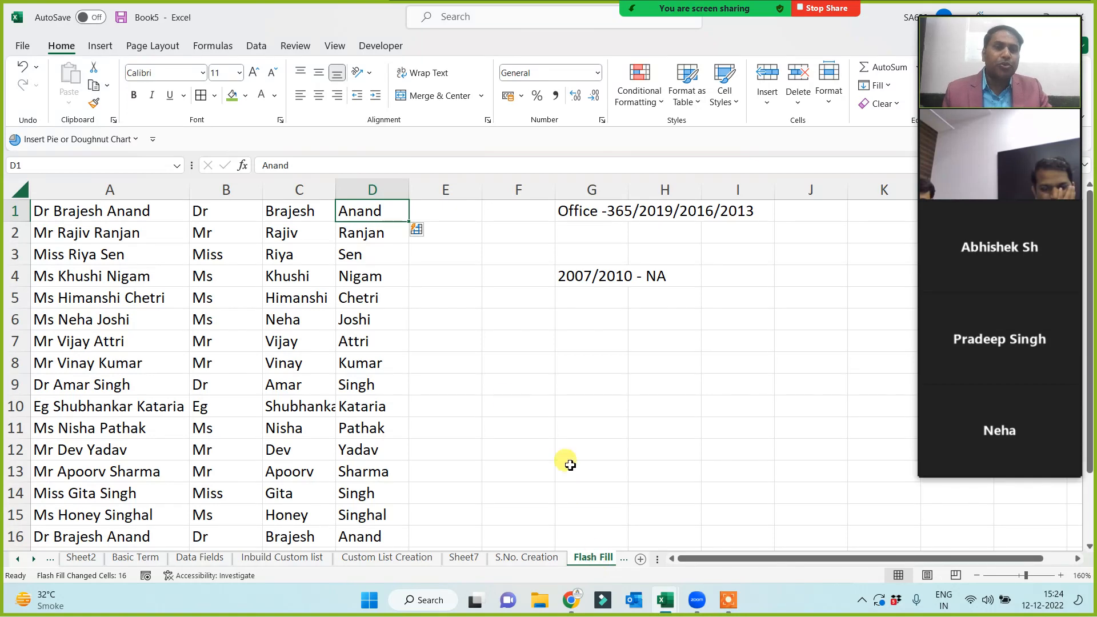
left_click(214, 234)
Clear the flash-filled results in B2:D17 and delete the 2007/2010 - NA note in G4.
key("ctrl+shift+Right")
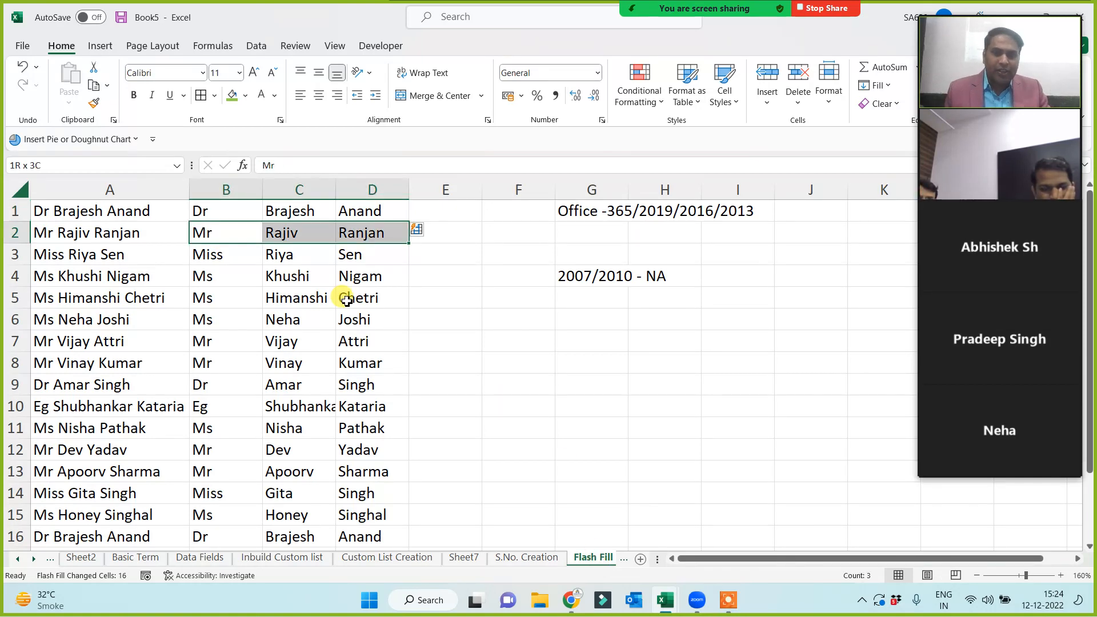
key("ctrl+shift+Down")
key("Delete")
scroll(434, 343, "up", 1)
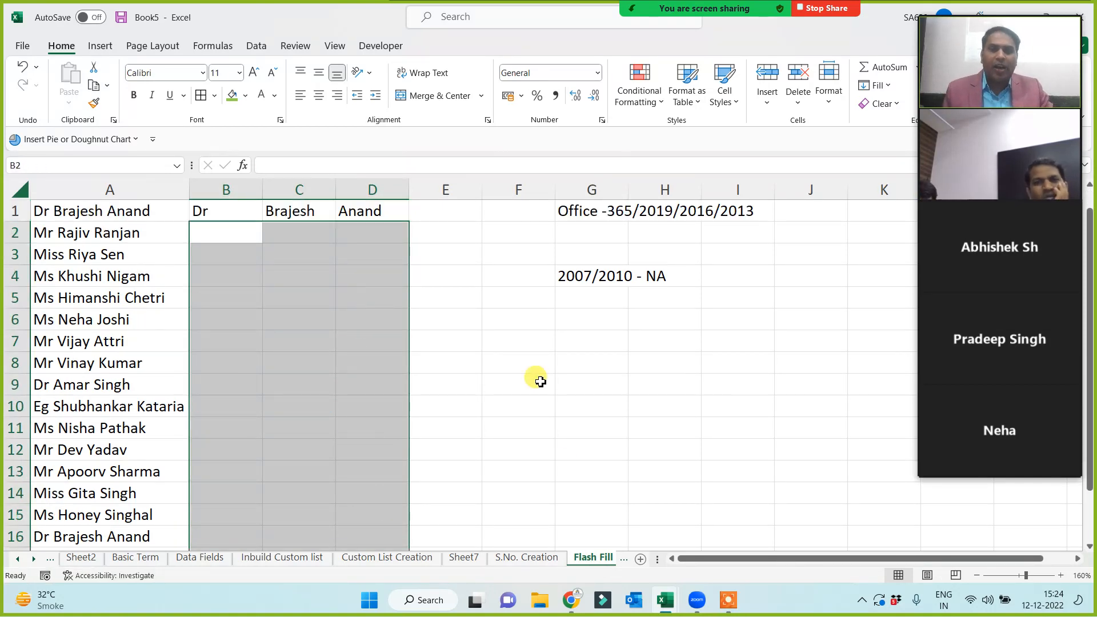
left_click(576, 277)
key("Delete")
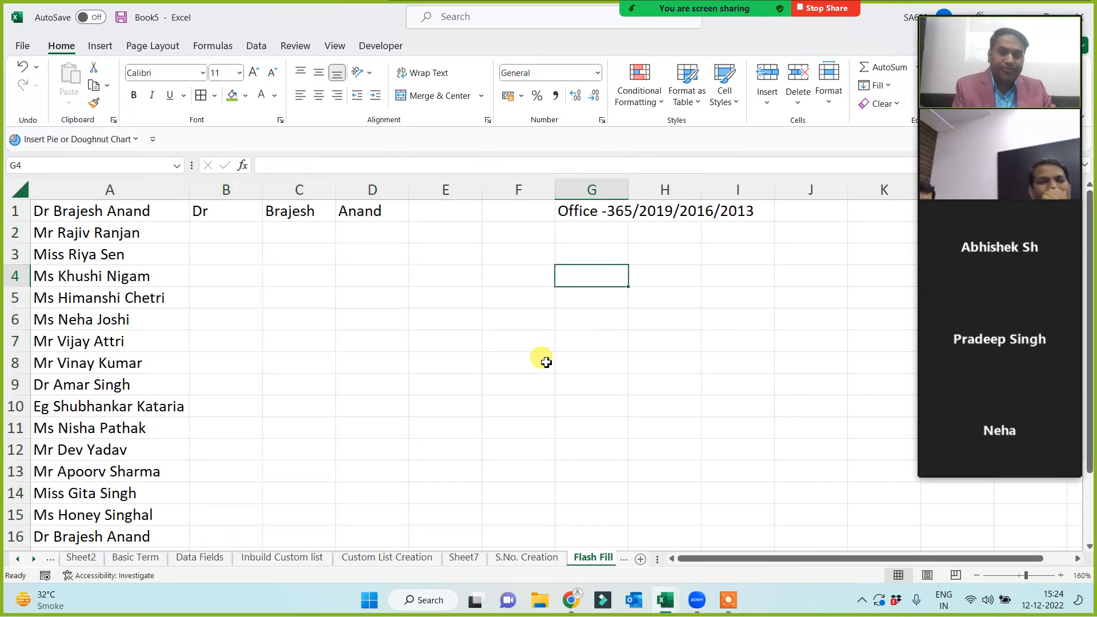
left_click(505, 359)
Refill the titles in column B and first names in column C via Home > Fill > Flash Fill.
left_click(215, 209)
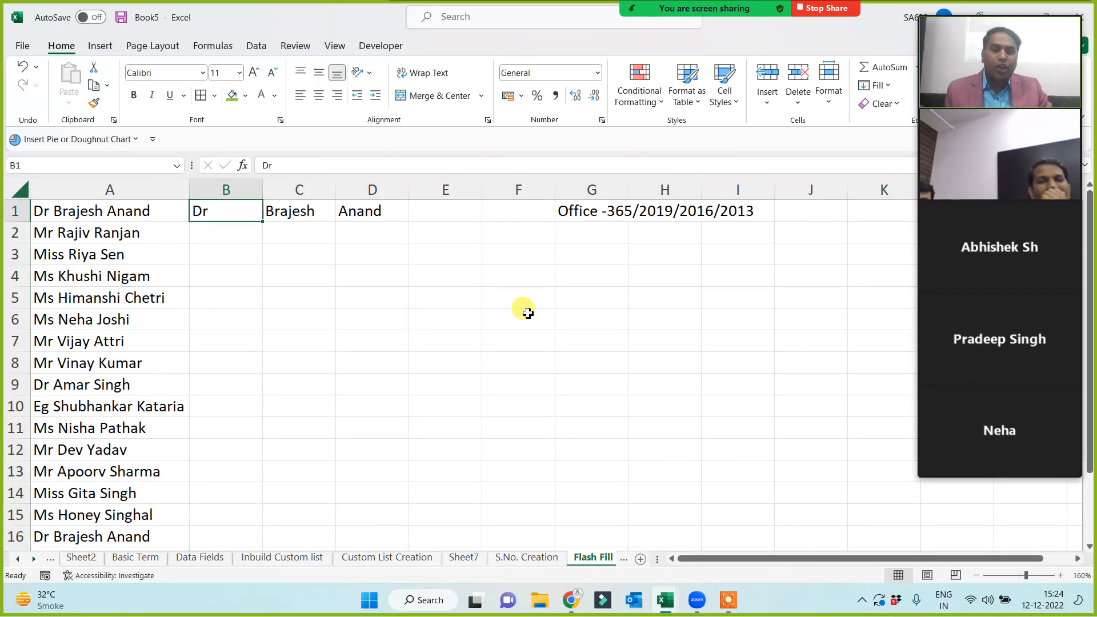
left_click(632, 254)
left_click(202, 210)
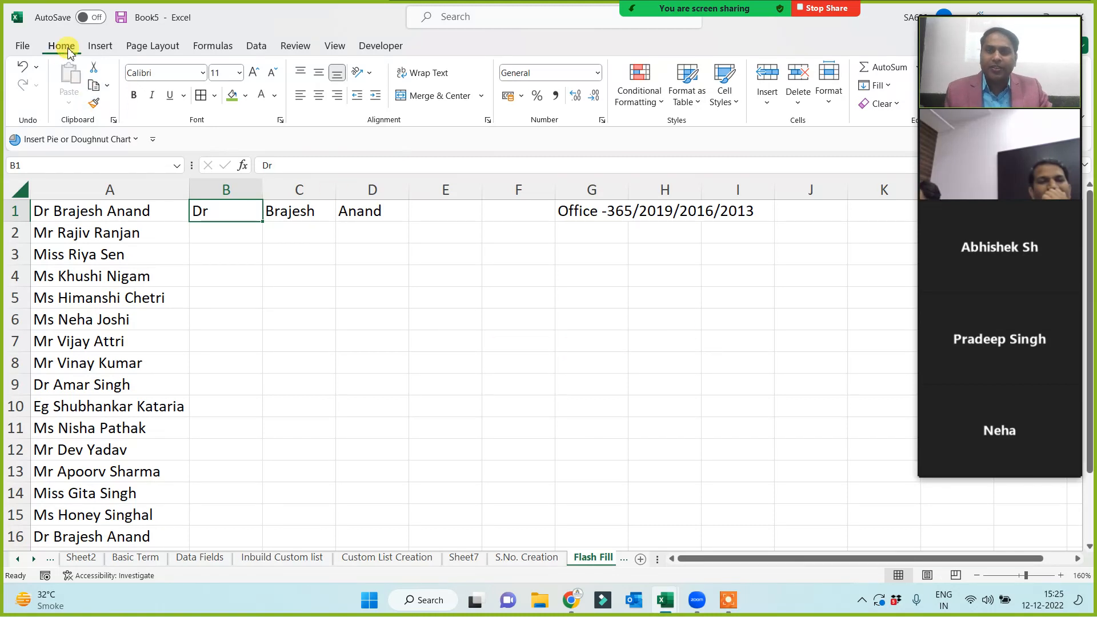
left_click(888, 87)
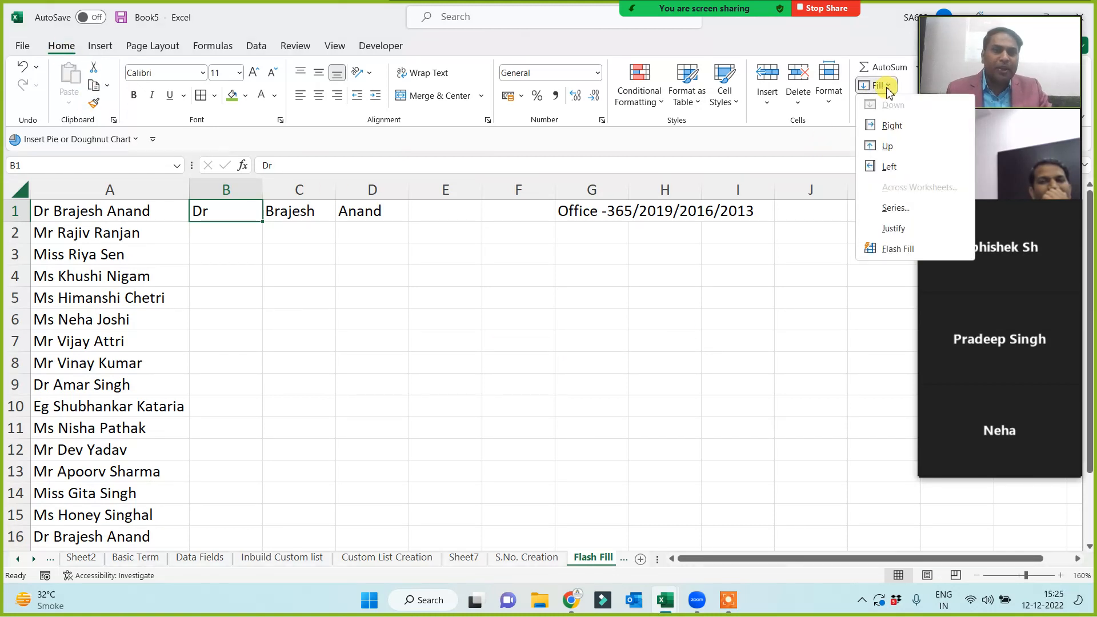
left_click(898, 250)
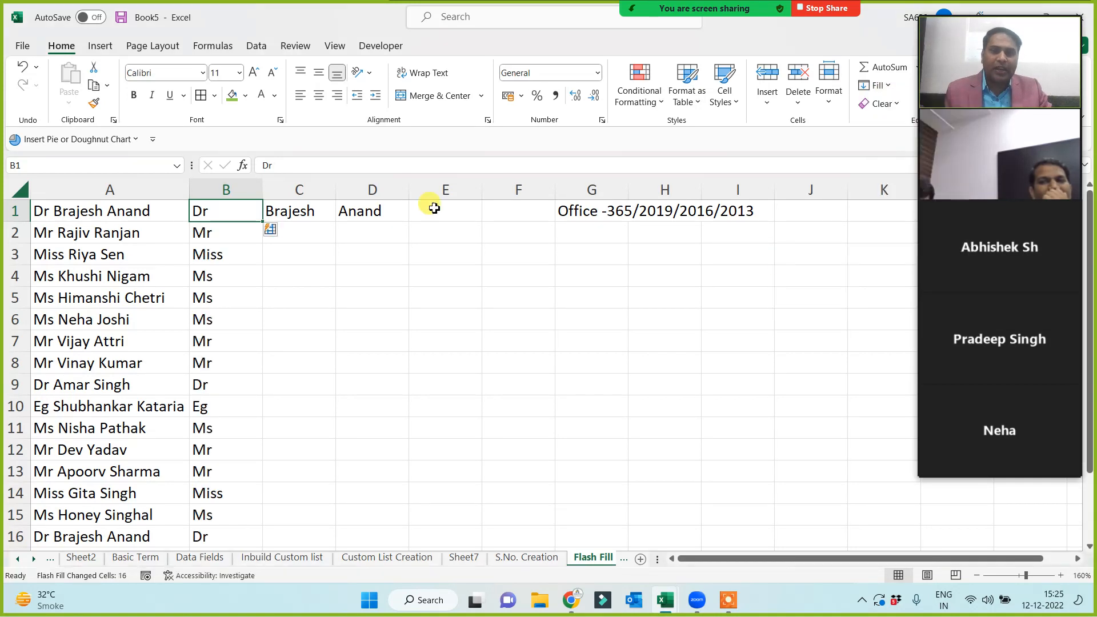
left_click(313, 209)
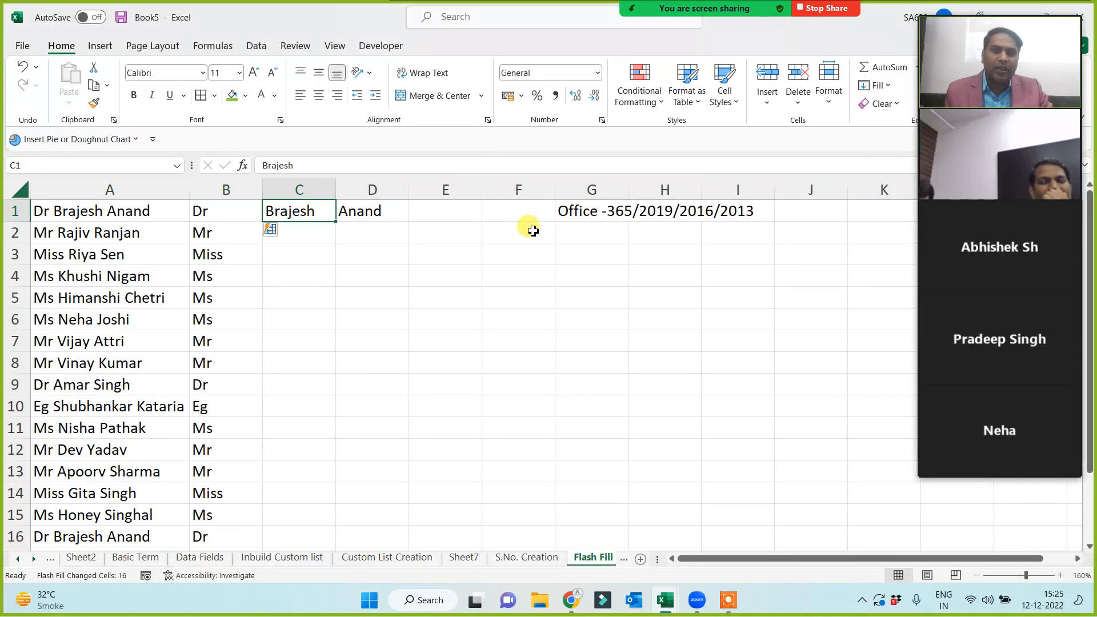
left_click(893, 91)
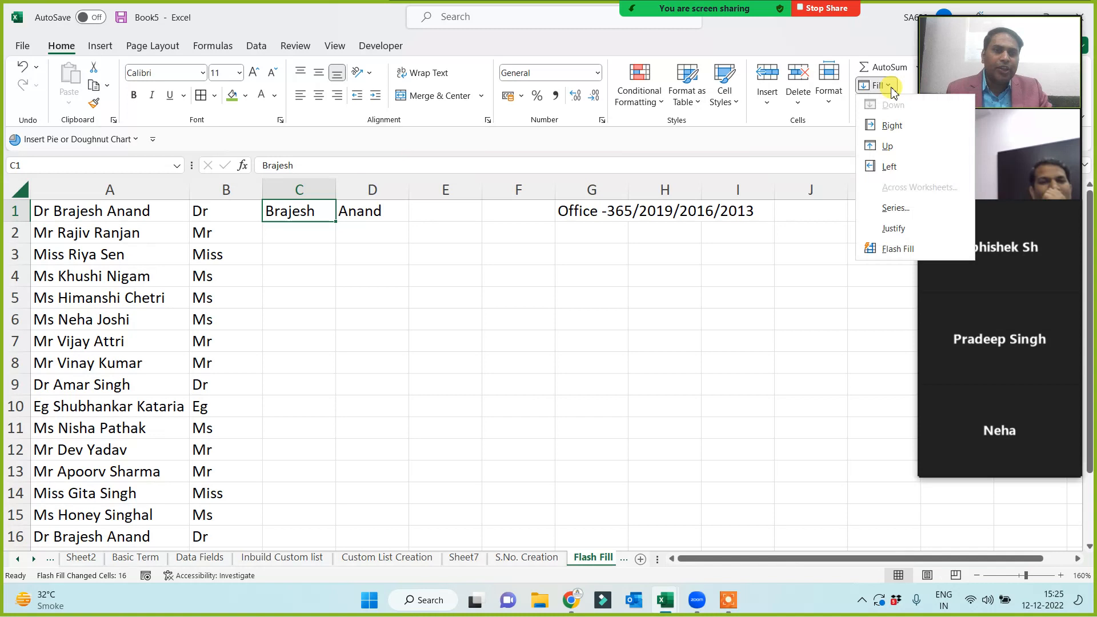
left_click(891, 248)
left_click(453, 337)
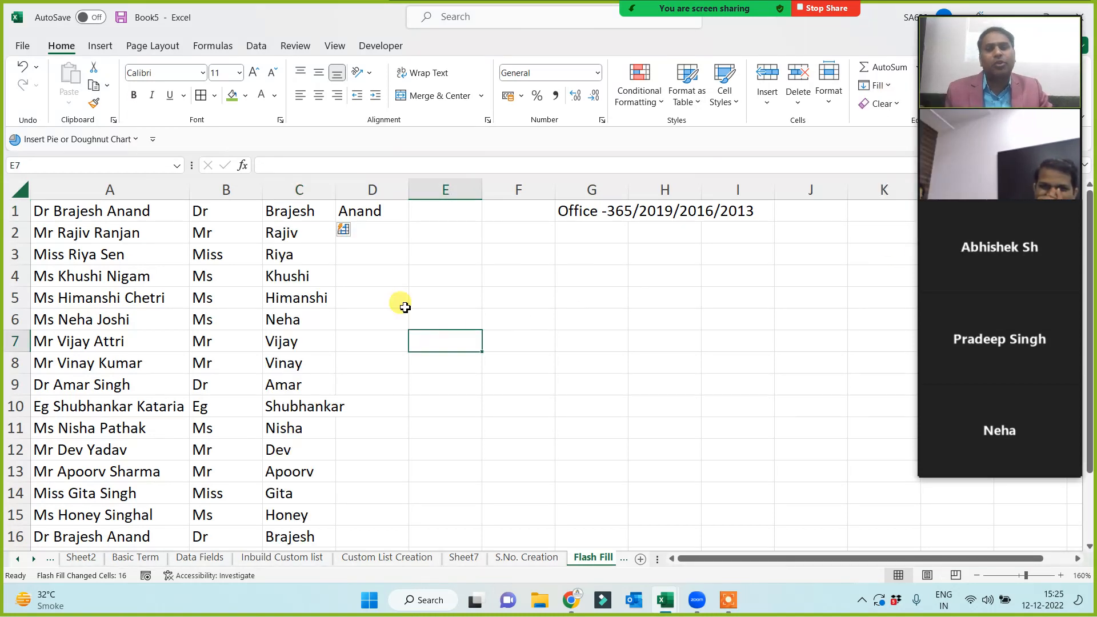
Refill the surnames in column D with Data > Flash Fill.
left_click(383, 216)
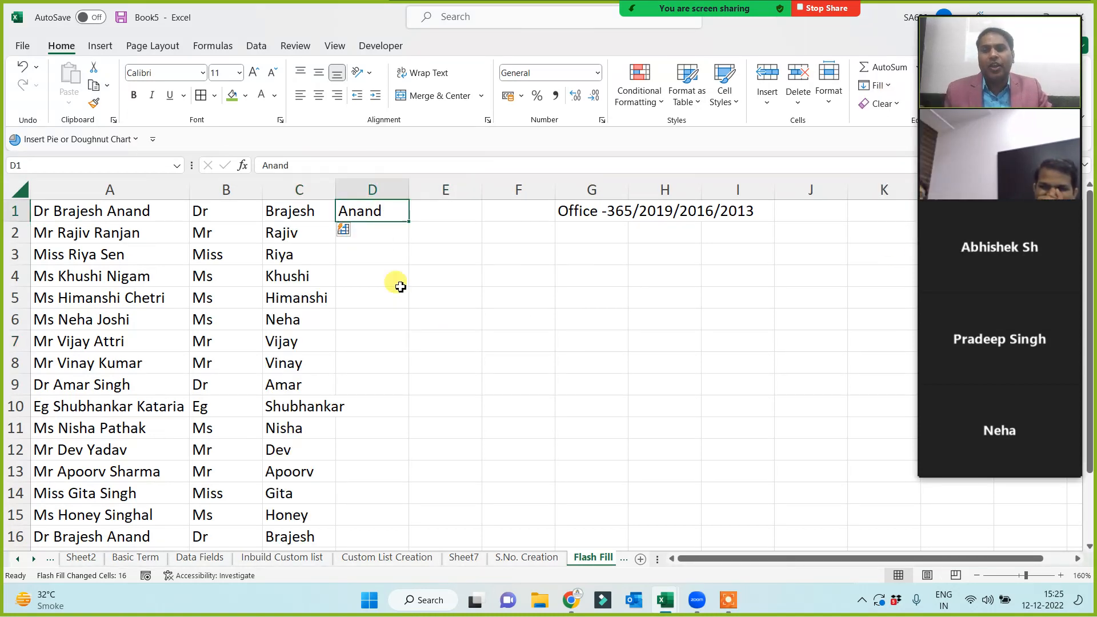
left_click(257, 46)
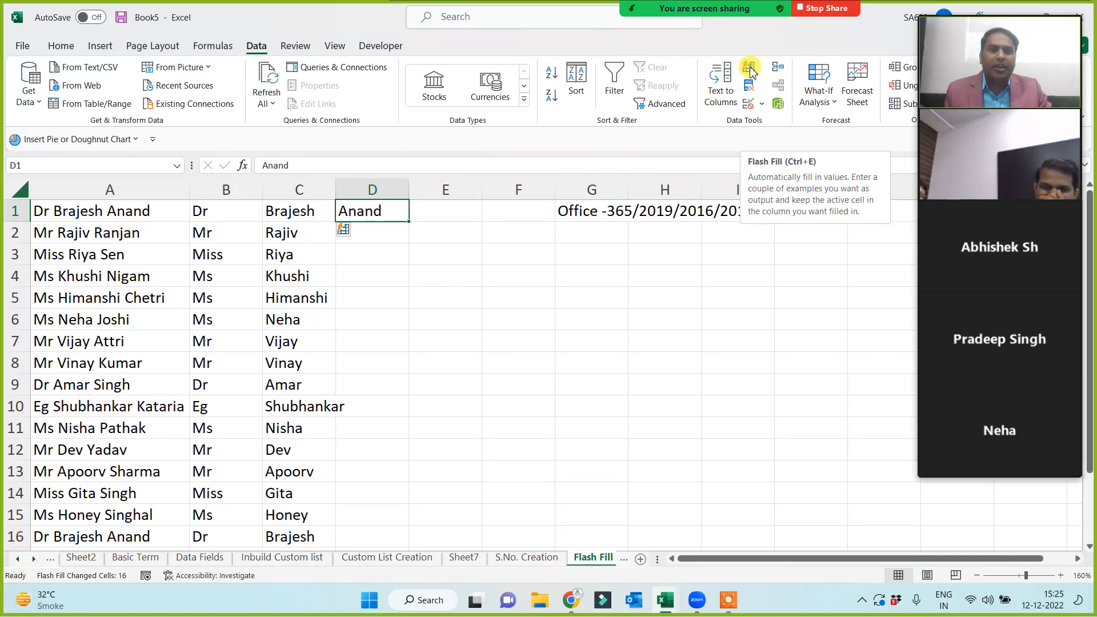
left_click(577, 295)
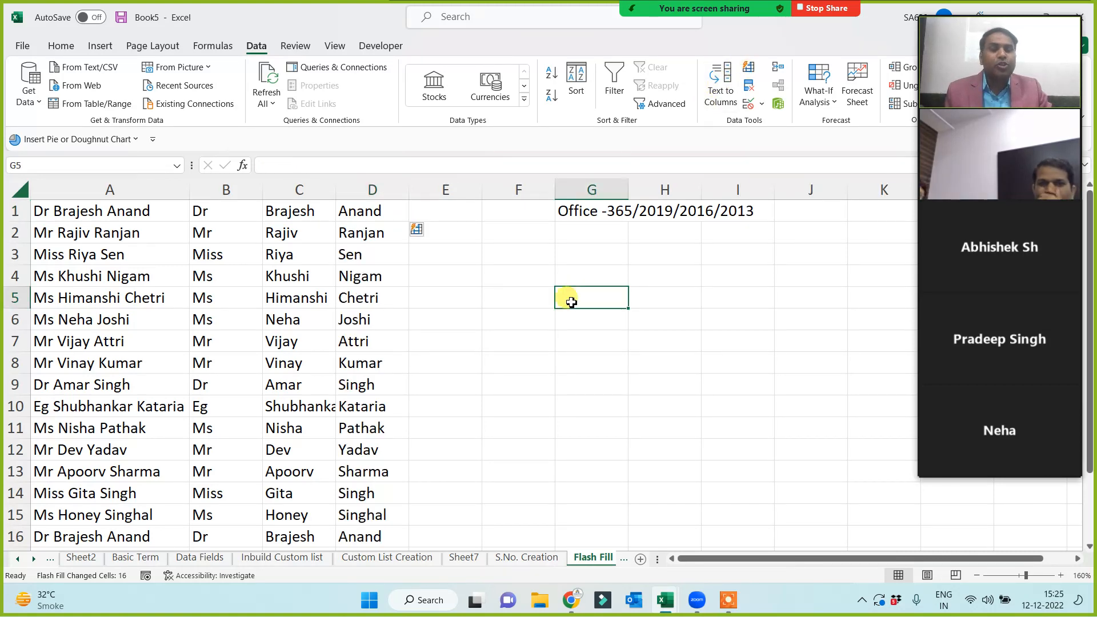
Insert the picture Flash Fill.JPG from this device onto the sheet.
scroll(505, 321, "down", 1, "ctrl")
left_click(444, 248)
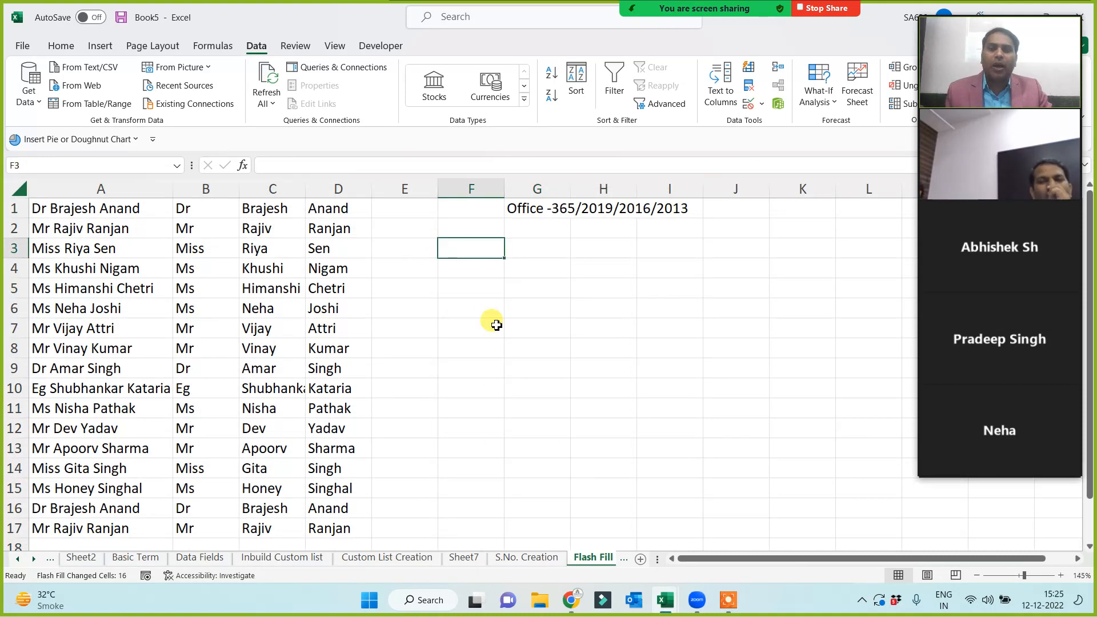
left_click(108, 49)
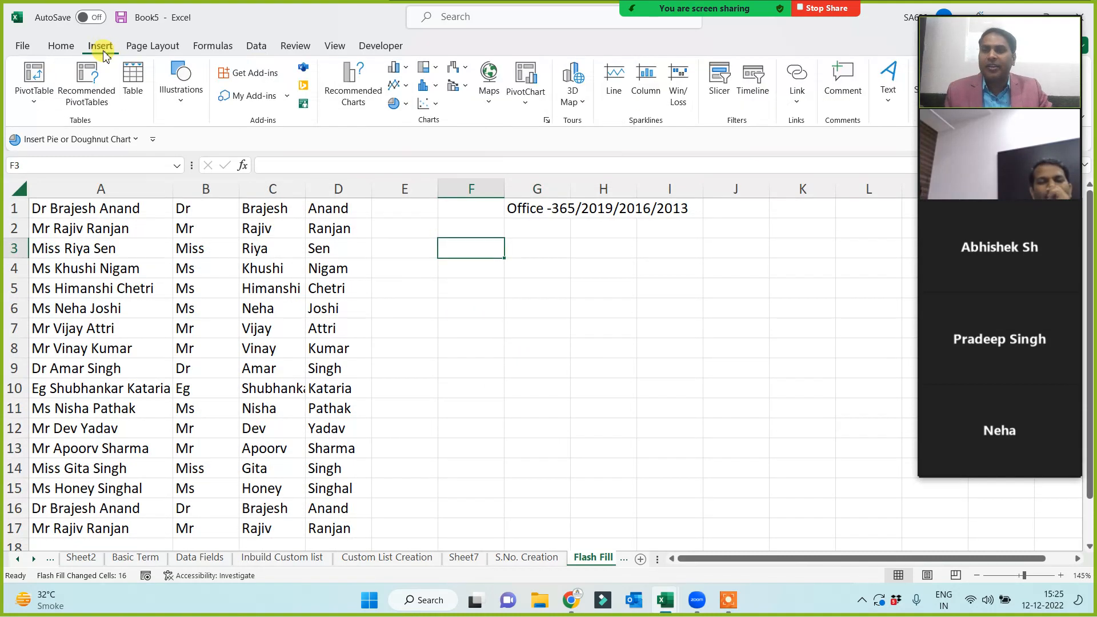
left_click(178, 102)
left_click(184, 151)
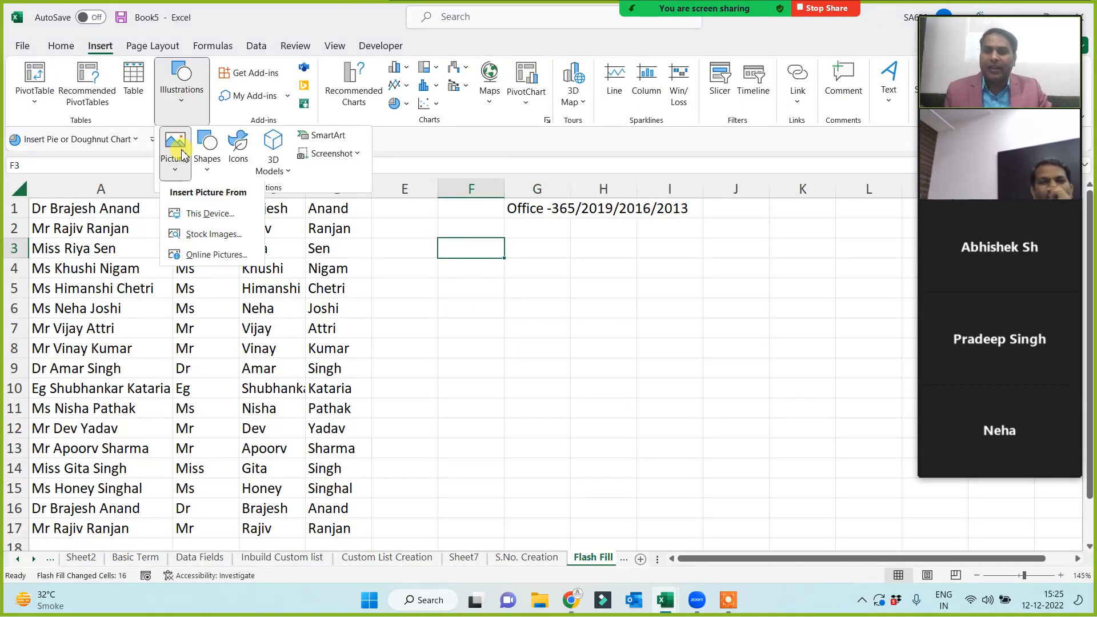
left_click(191, 211)
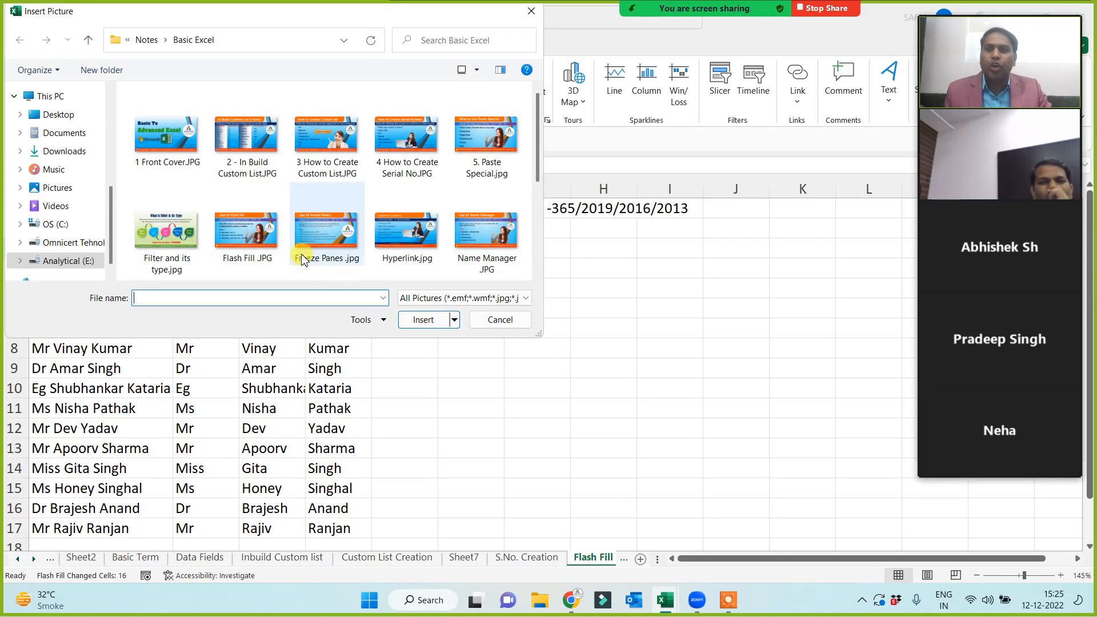
double_click(242, 229)
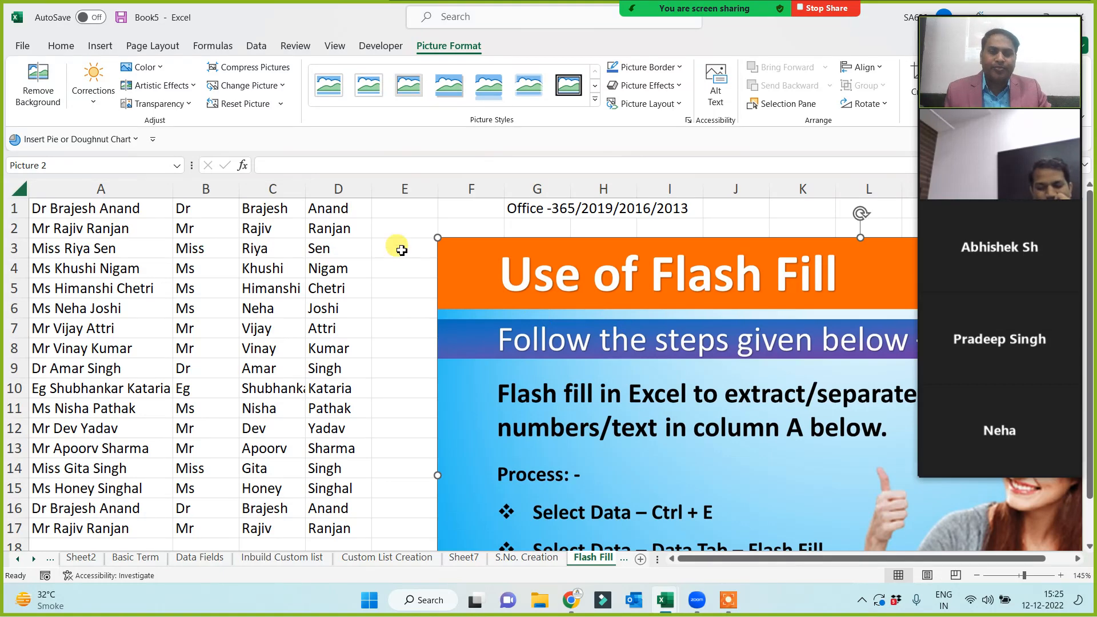
Shrink the picture and move it to start at E2 beside the names.
left_click_drag(438, 237, 665, 426)
left_click_drag(724, 435, 462, 299)
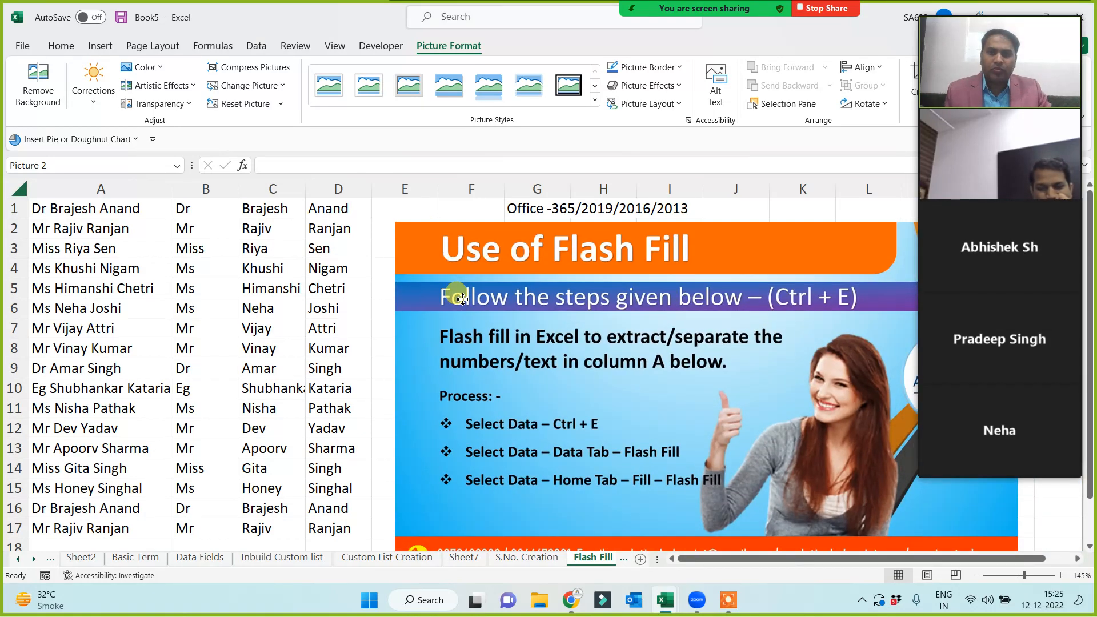
left_click(783, 210)
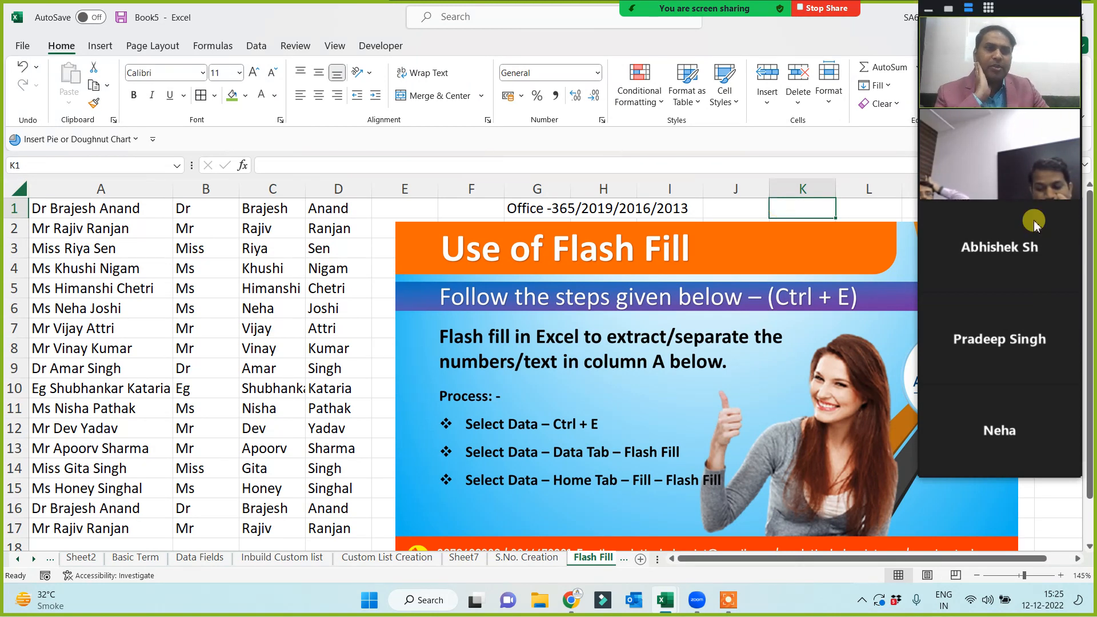
mouse_move(1013, 181)
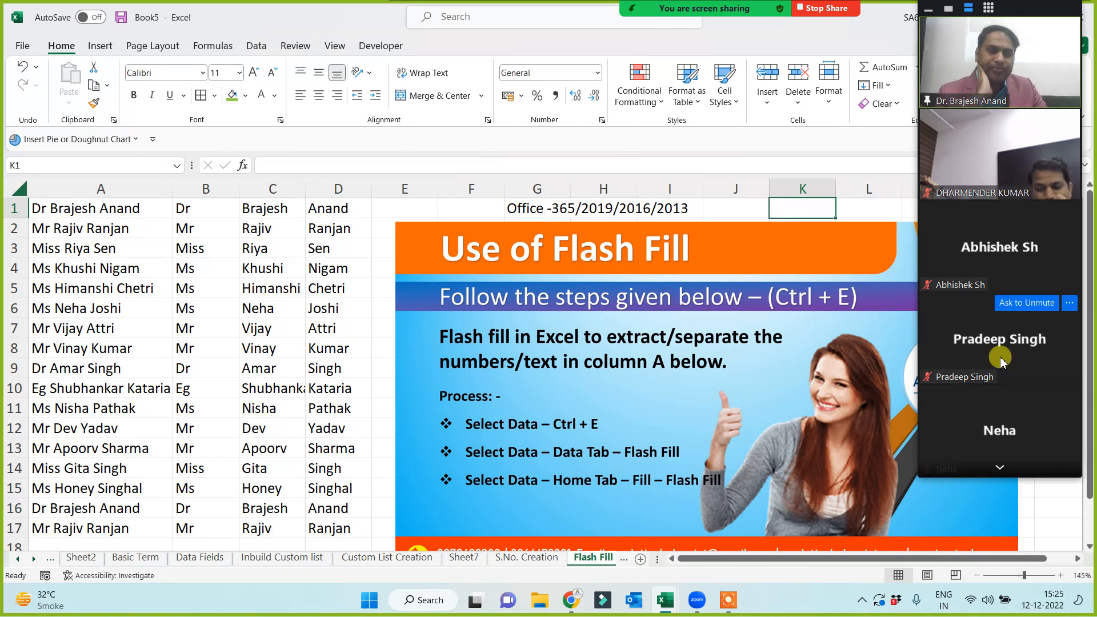
left_click(1002, 468)
left_click(1002, 467)
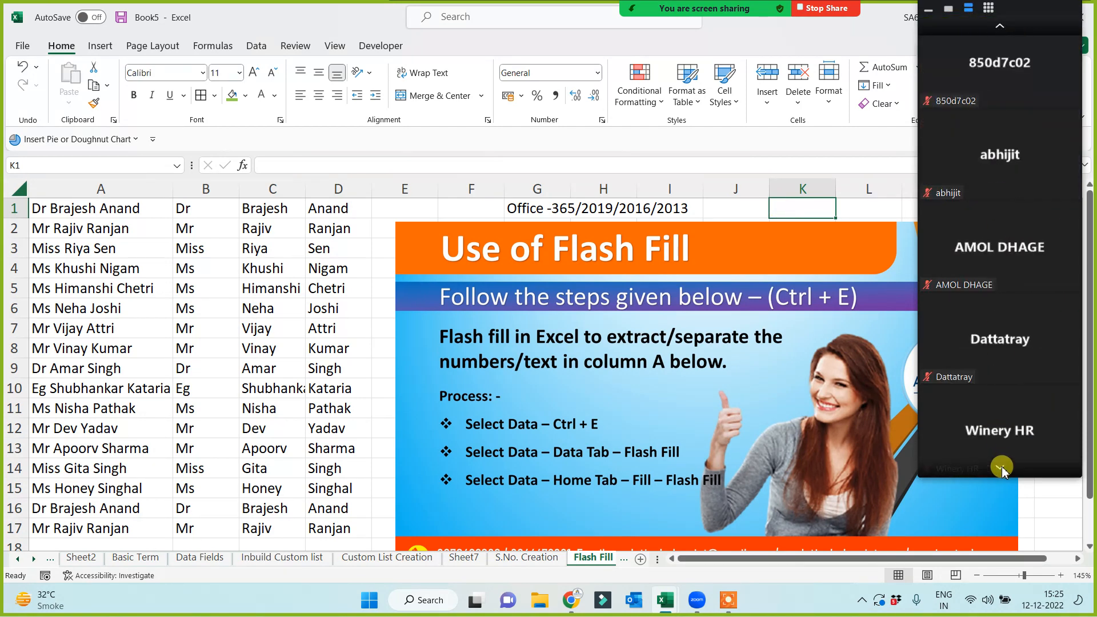
left_click(1002, 468)
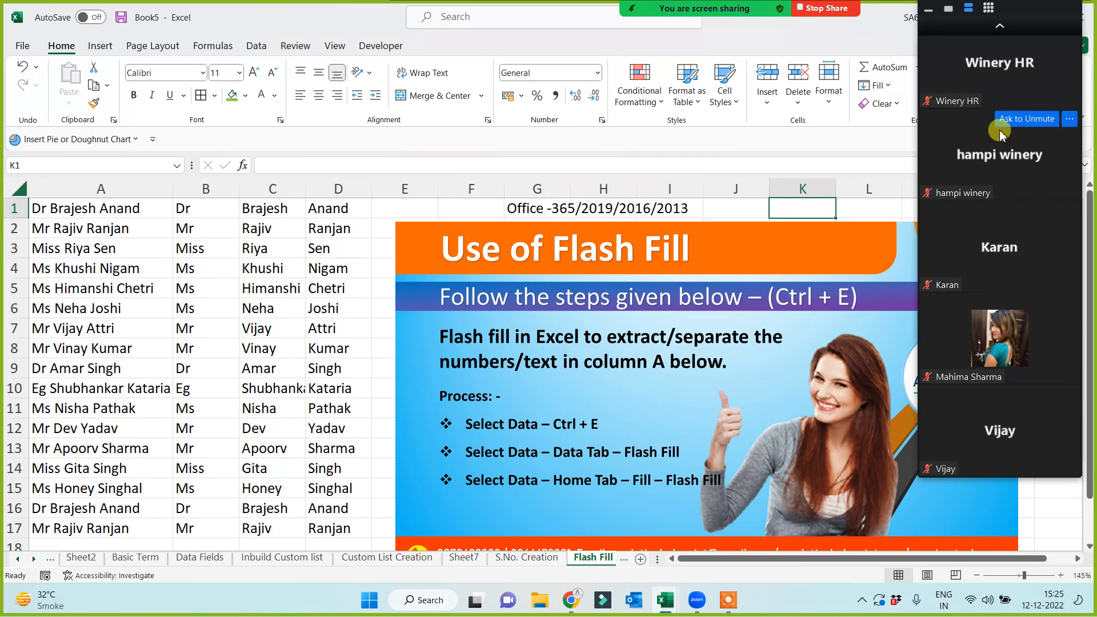
left_click(1001, 27)
left_click(1001, 28)
left_click(1004, 28)
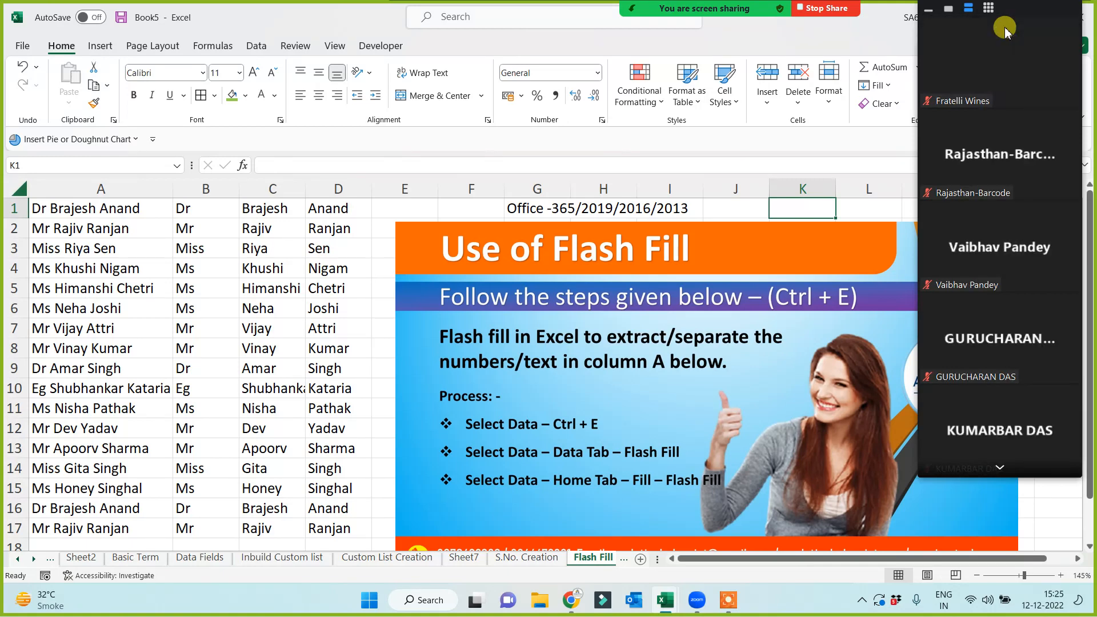
left_click(987, 470)
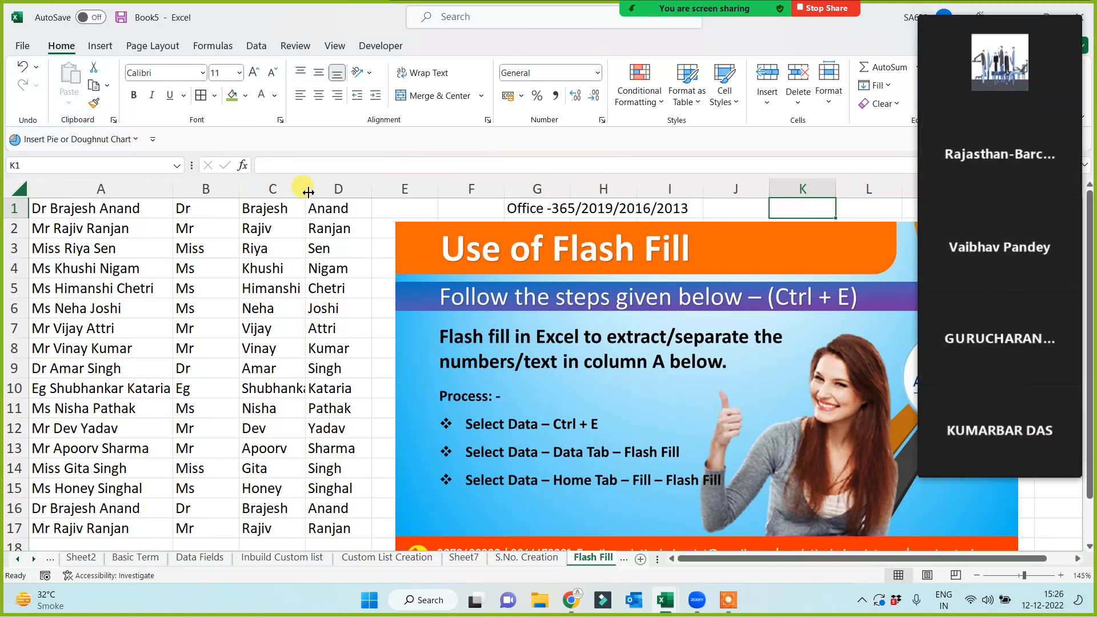
Select and copy the 17 names in A1:A17.
left_click_drag(309, 192, 85, 189)
left_click(167, 310)
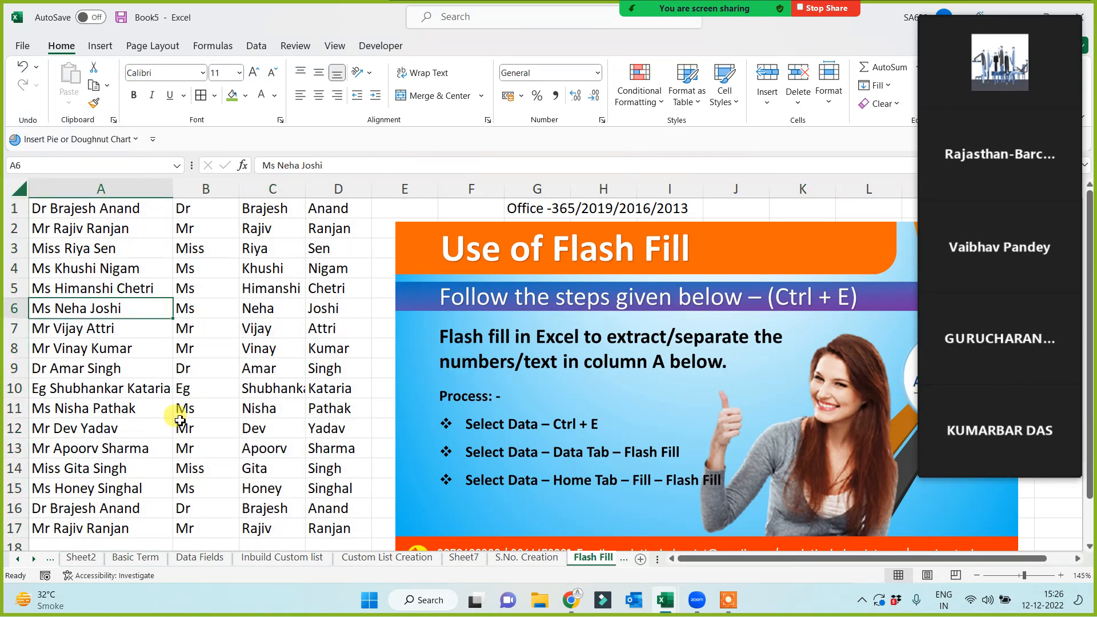
left_click(65, 206)
key("ctrl+shift+Down")
key("ctrl+c")
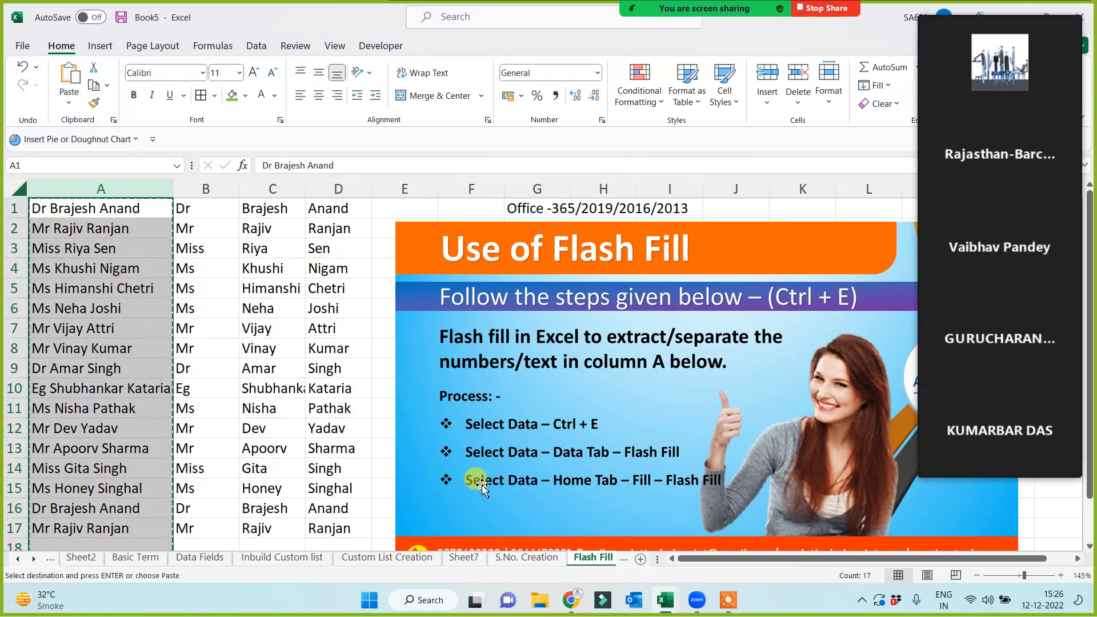
Add a new sheet, Sheet10, with the names pasted into column A, then select D6.
left_click(640, 560)
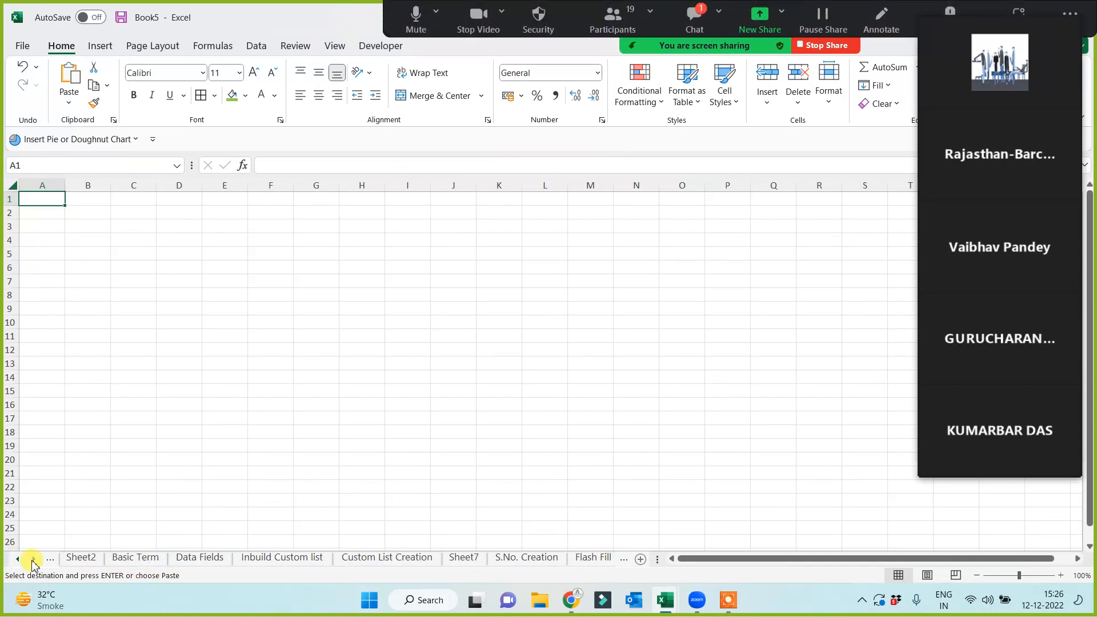
left_click(32, 560)
left_click(32, 560)
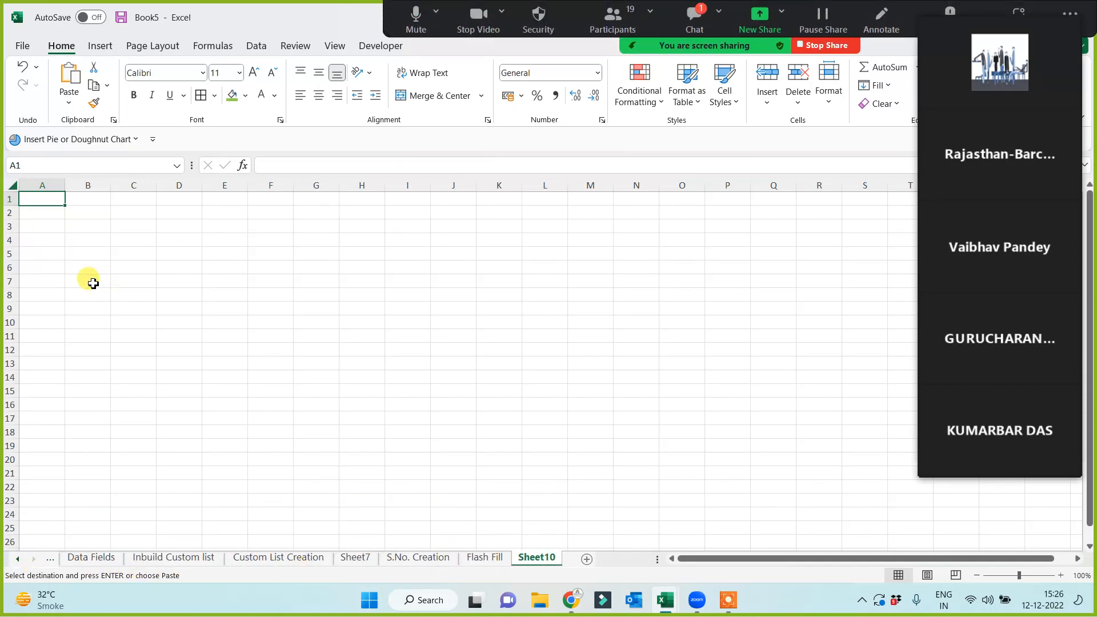
scroll(246, 363, "up", 3)
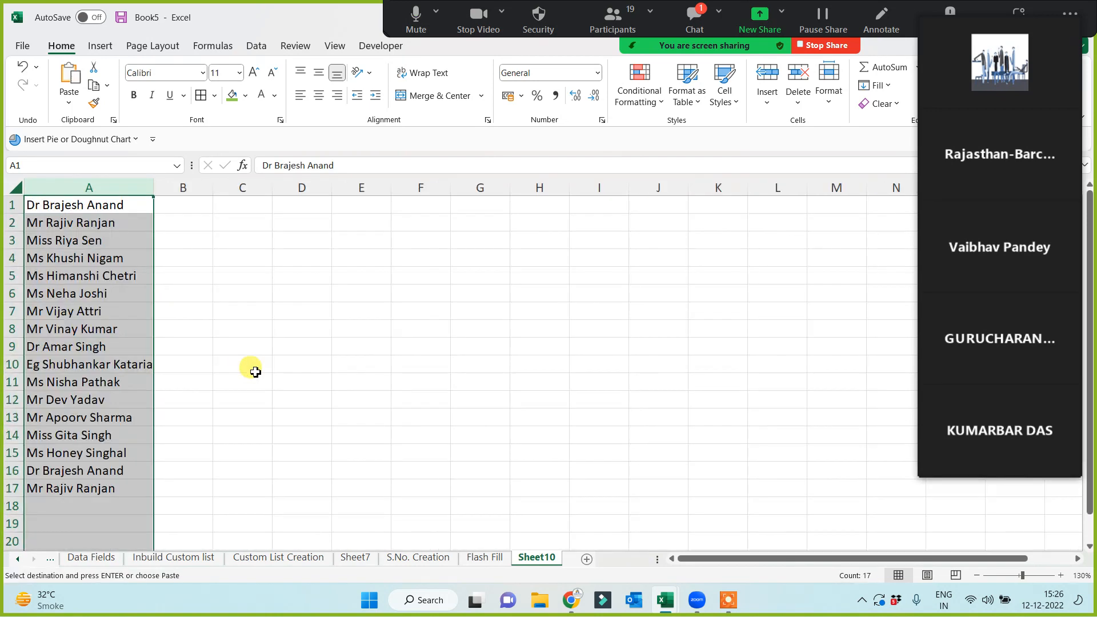
left_click(278, 352)
left_click(354, 311)
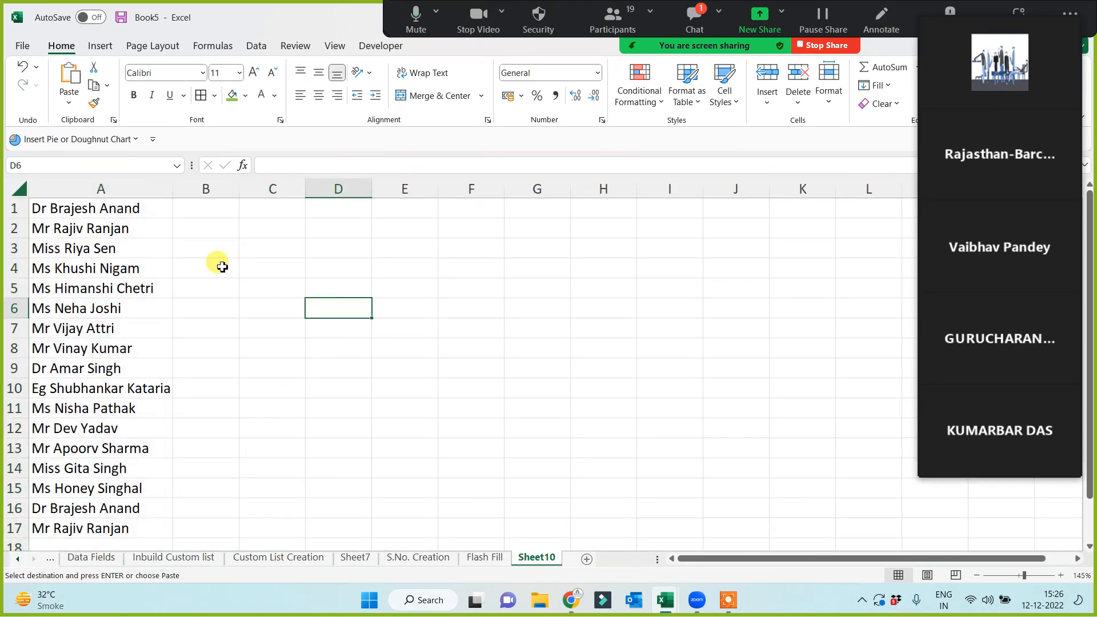
left_click(695, 18)
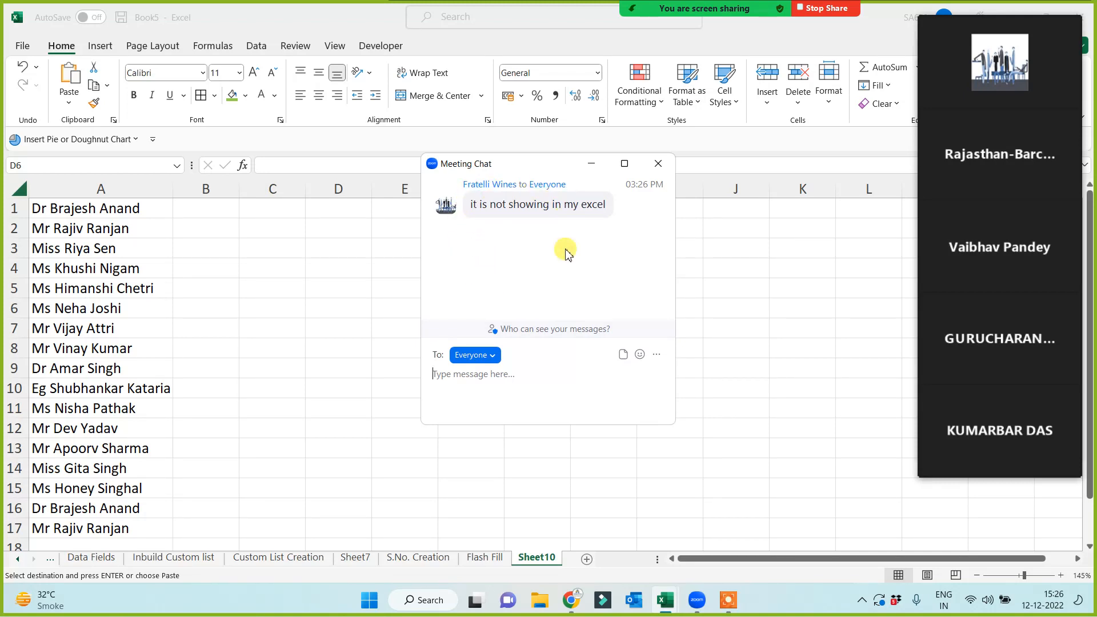
left_click(658, 164)
mouse_move(1039, 325)
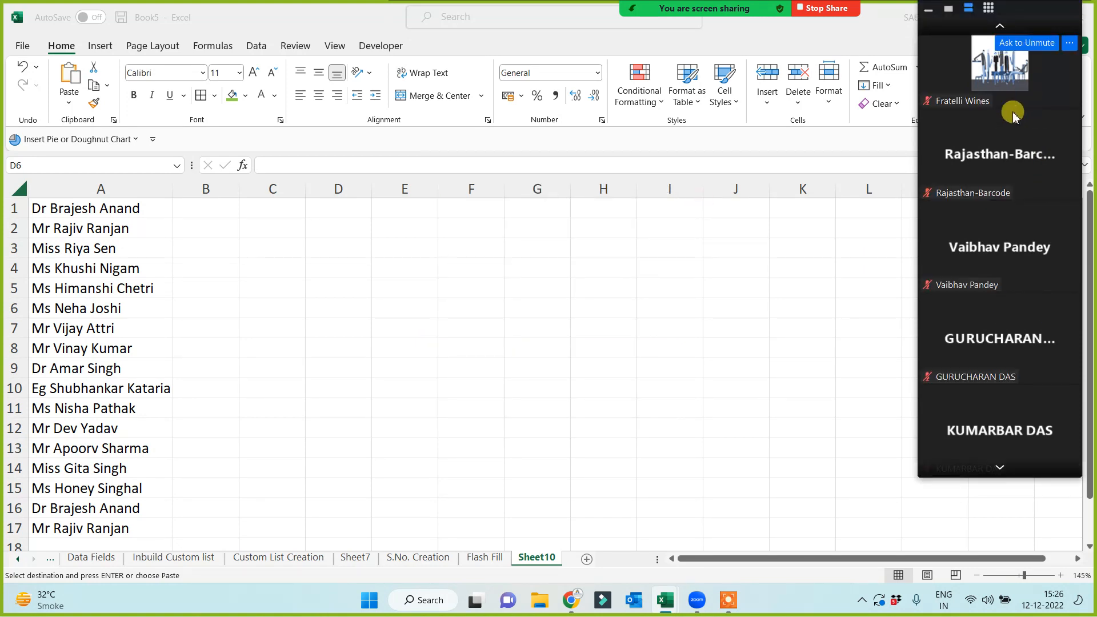
left_click(1001, 465)
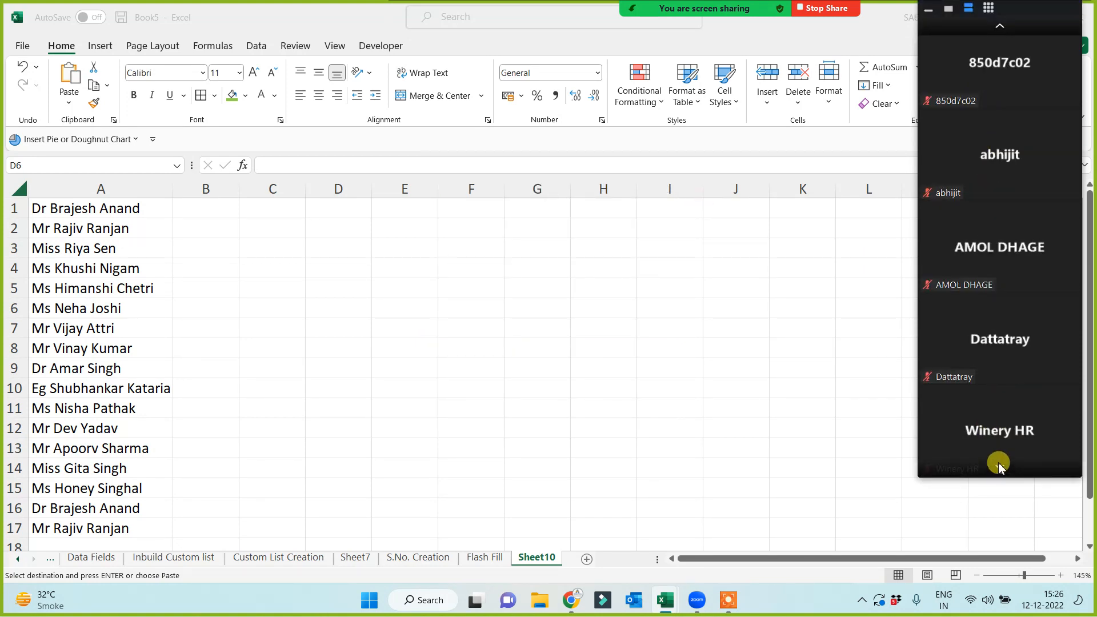
left_click(1000, 467)
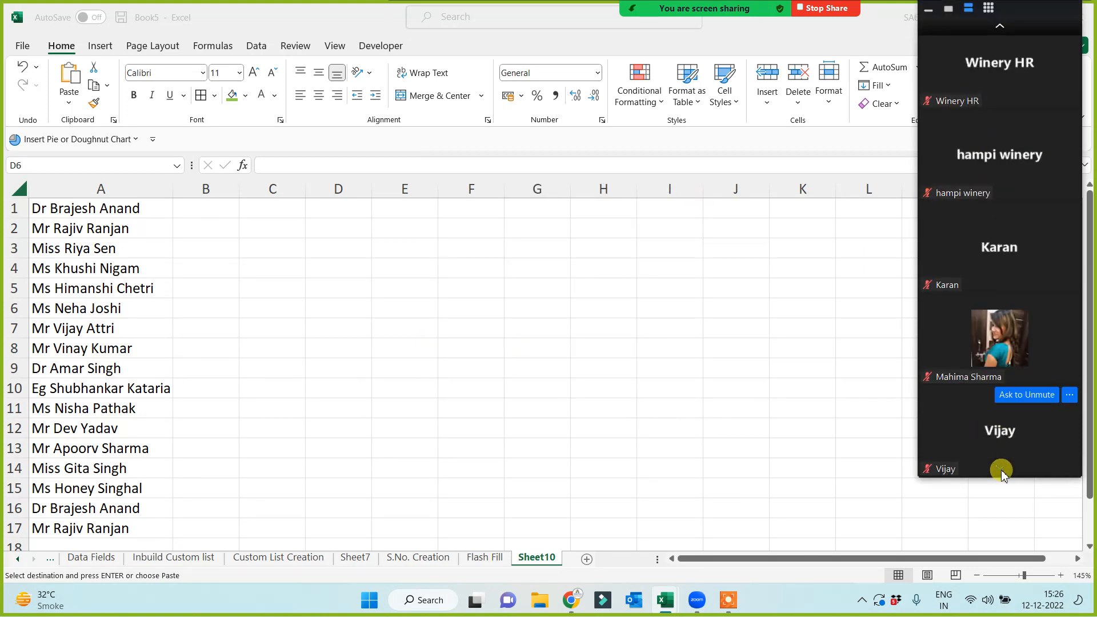
left_click(999, 26)
left_click(999, 25)
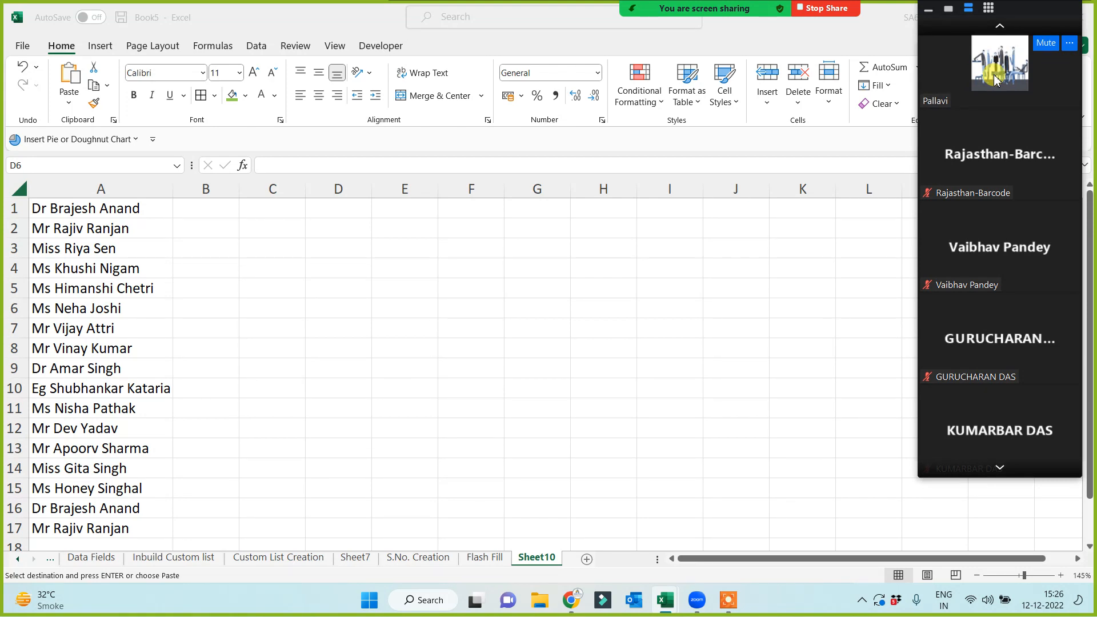
left_click(260, 366)
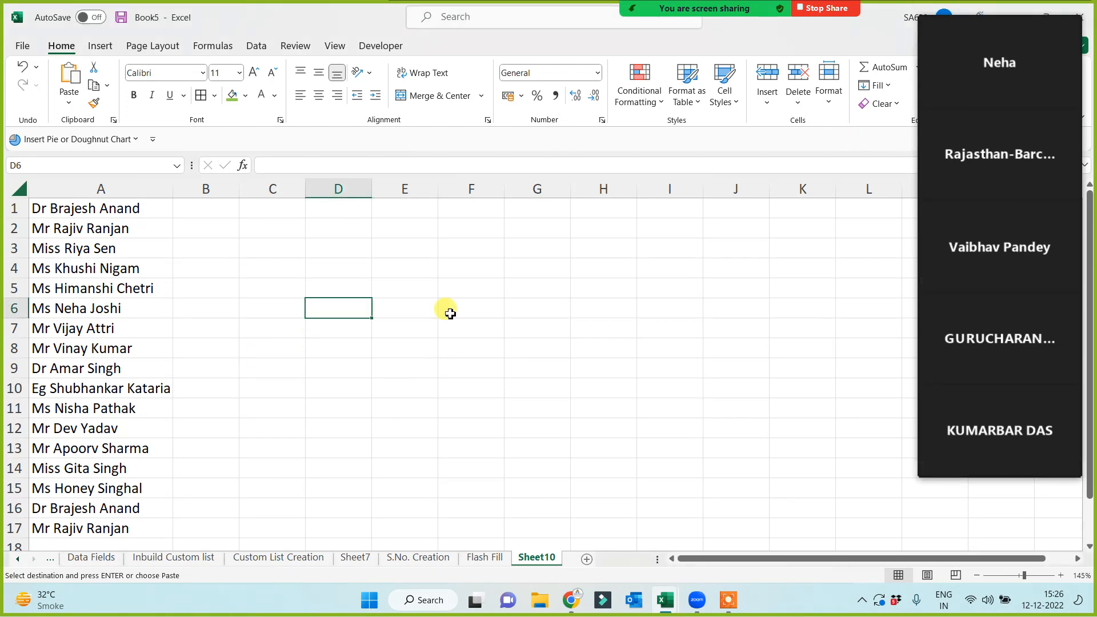
left_click(573, 209)
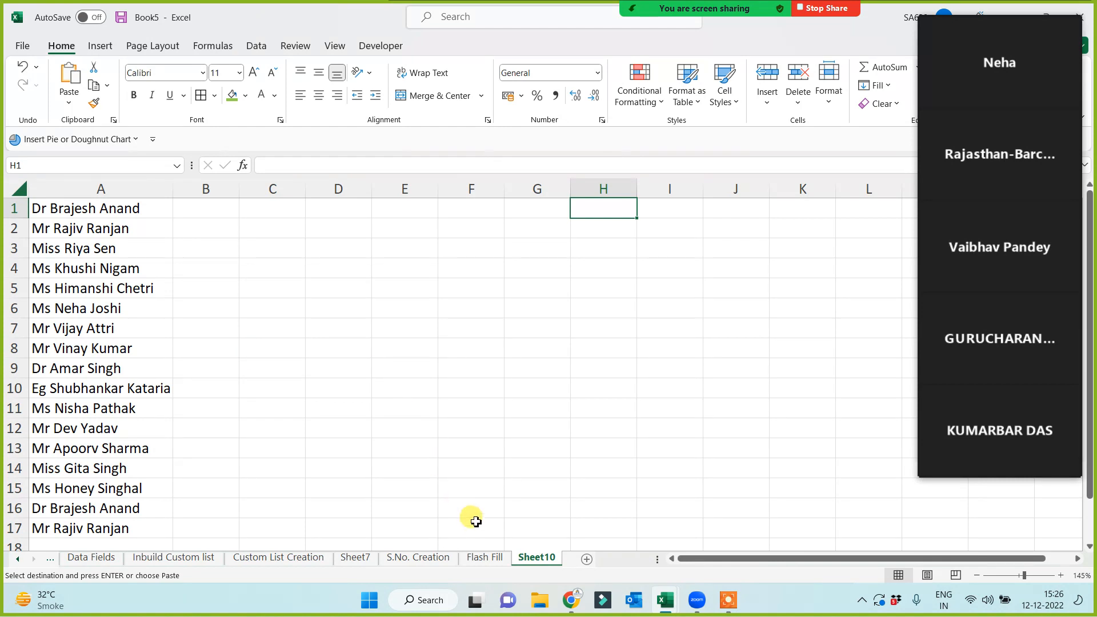
left_click(483, 558)
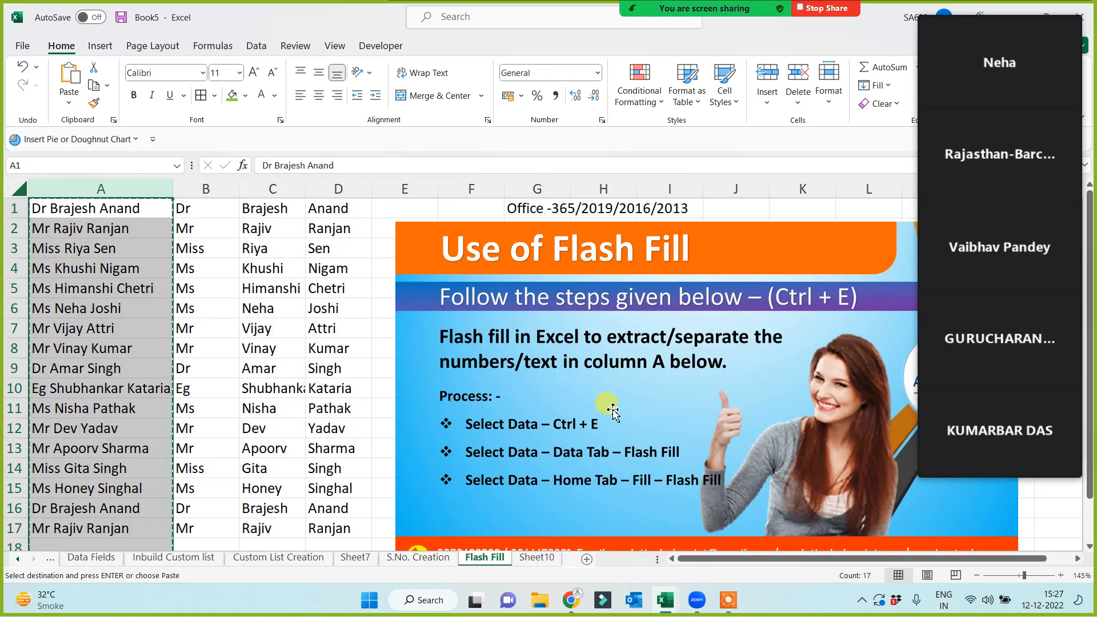
left_click(535, 558)
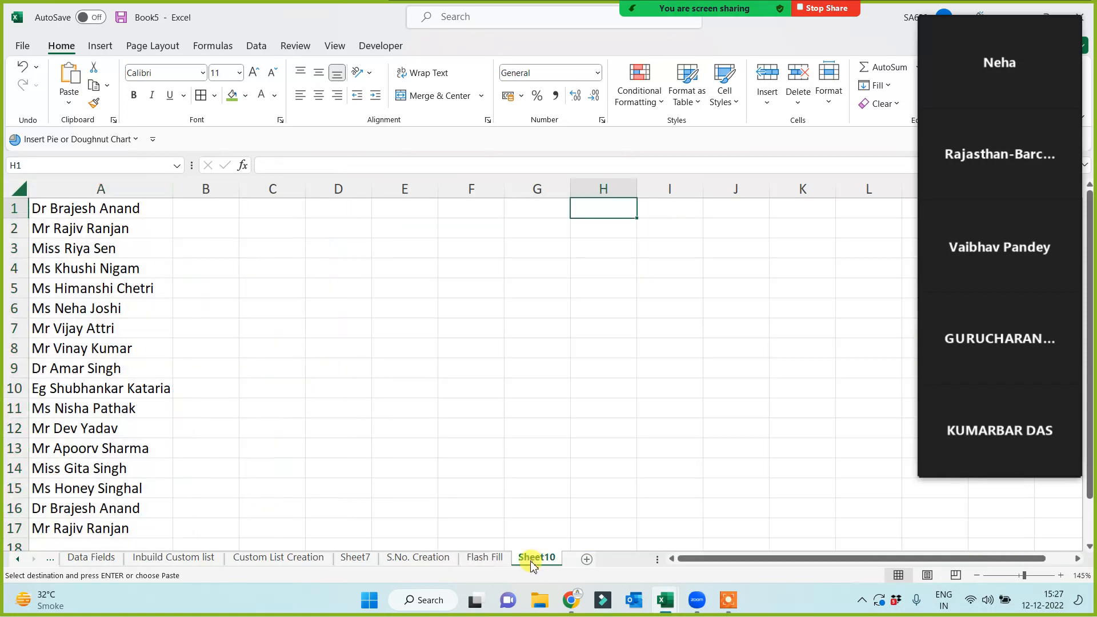
left_click(101, 195)
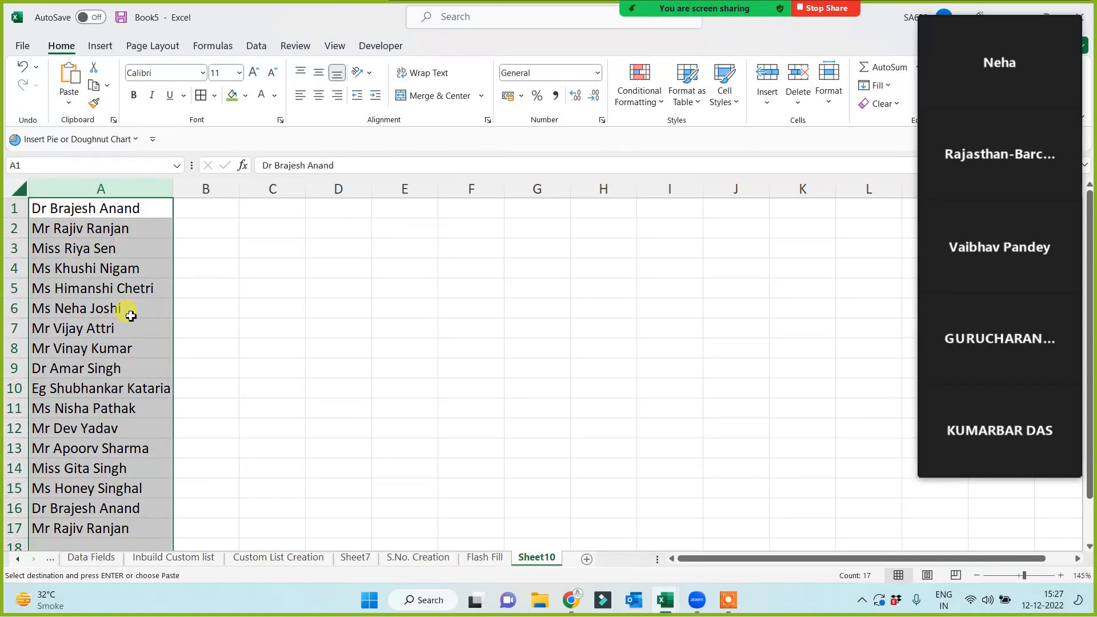
left_click(278, 268)
scroll(365, 346, "up", 2, "ctrl")
scroll(530, 330, "up", 1)
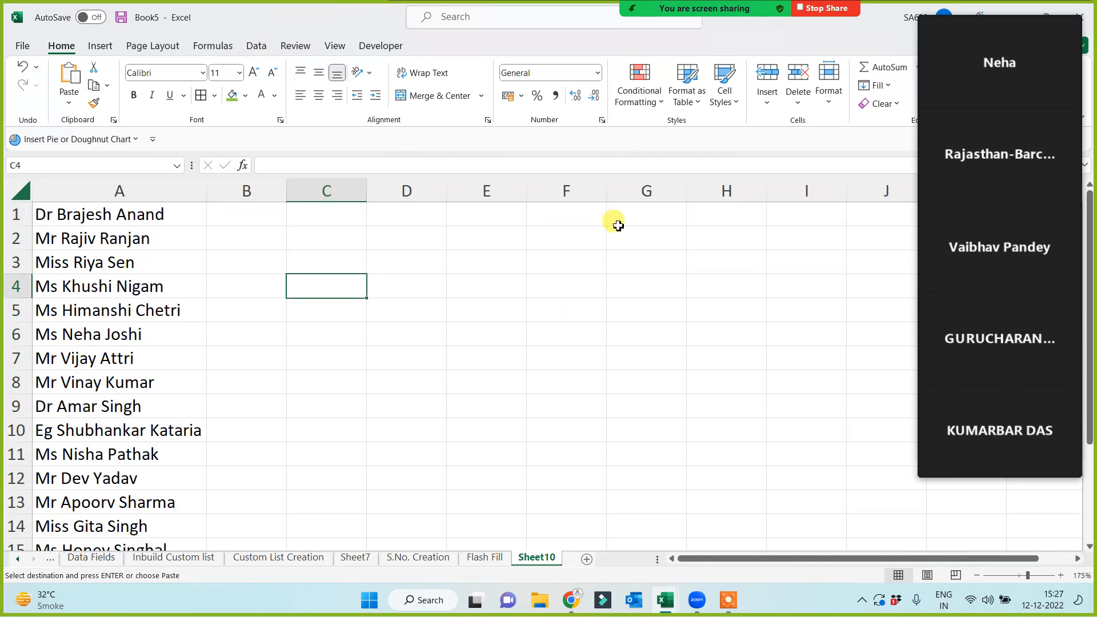
left_click(616, 221)
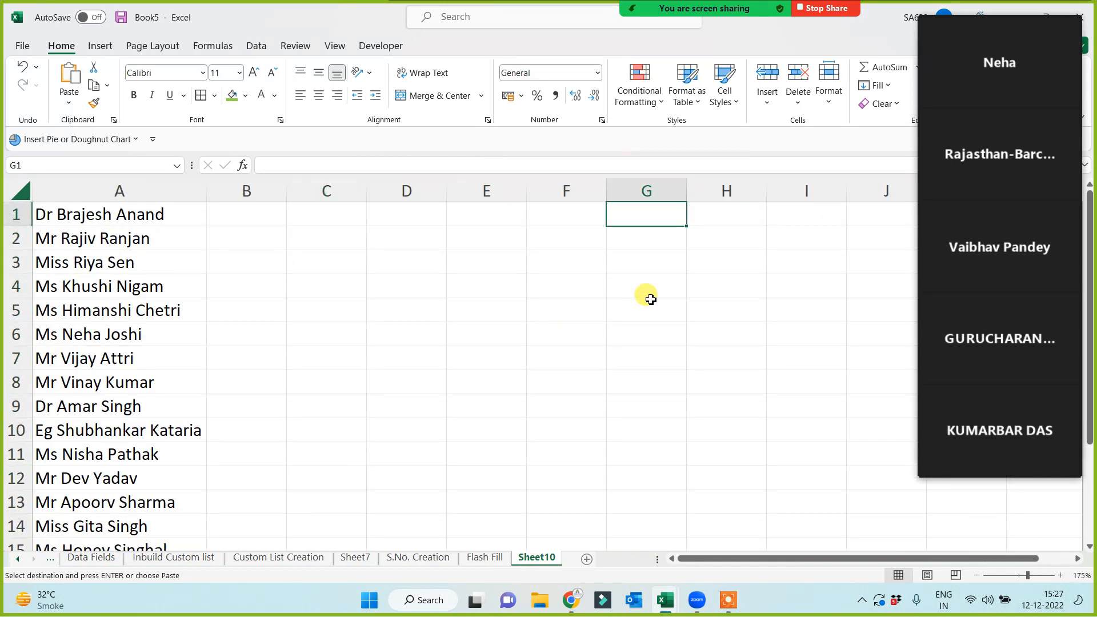
Rename Sheet10 to 'Text to Column'.
double_click(534, 558)
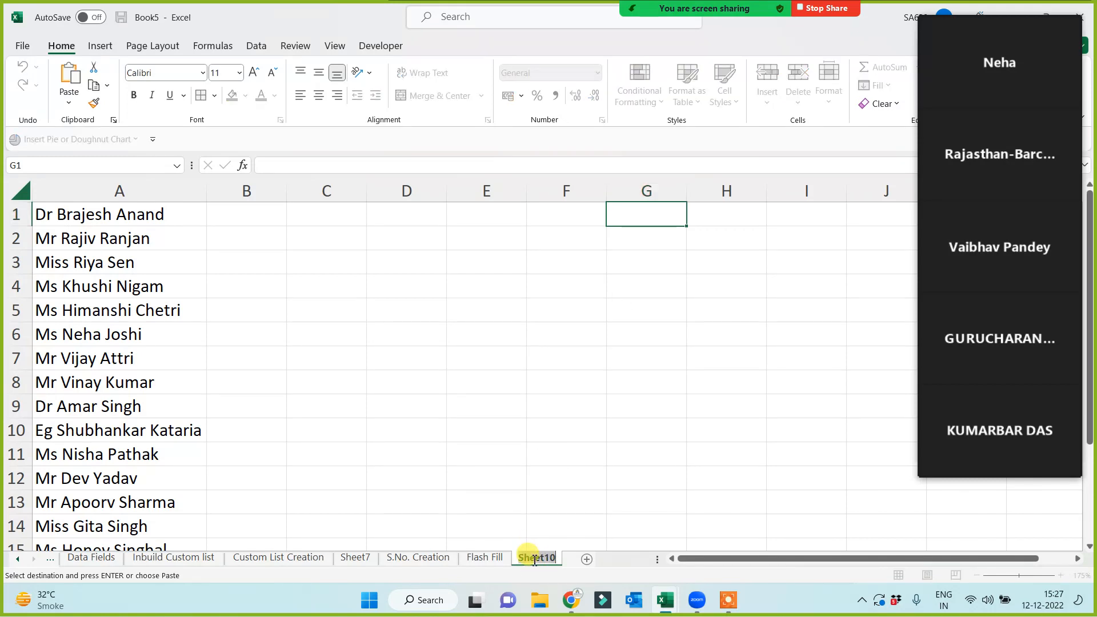
type("Text to Column")
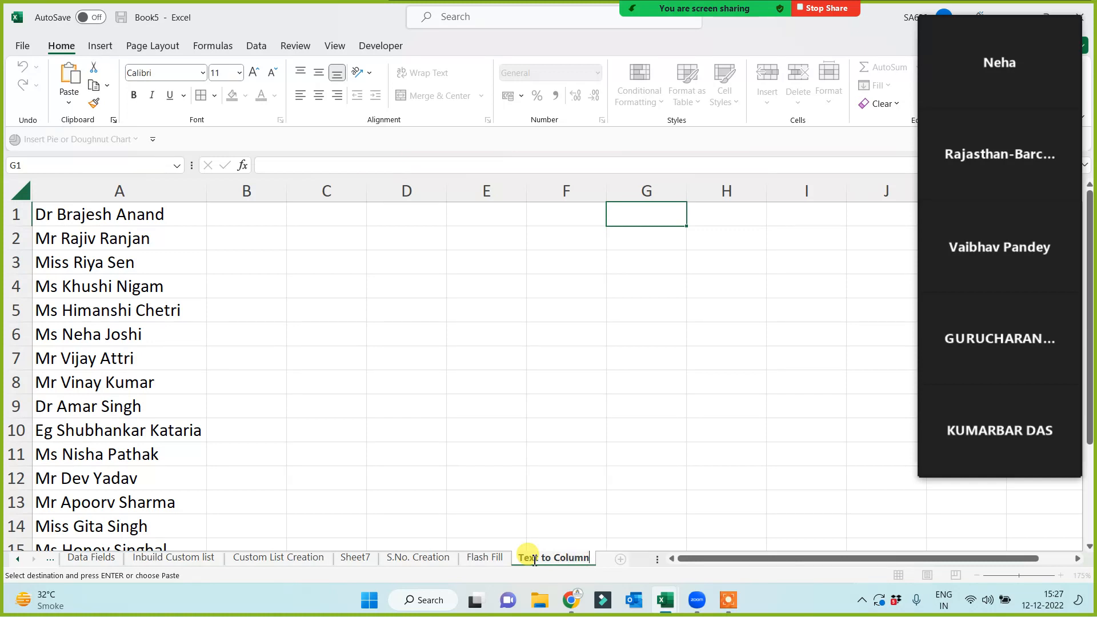
left_click(542, 411)
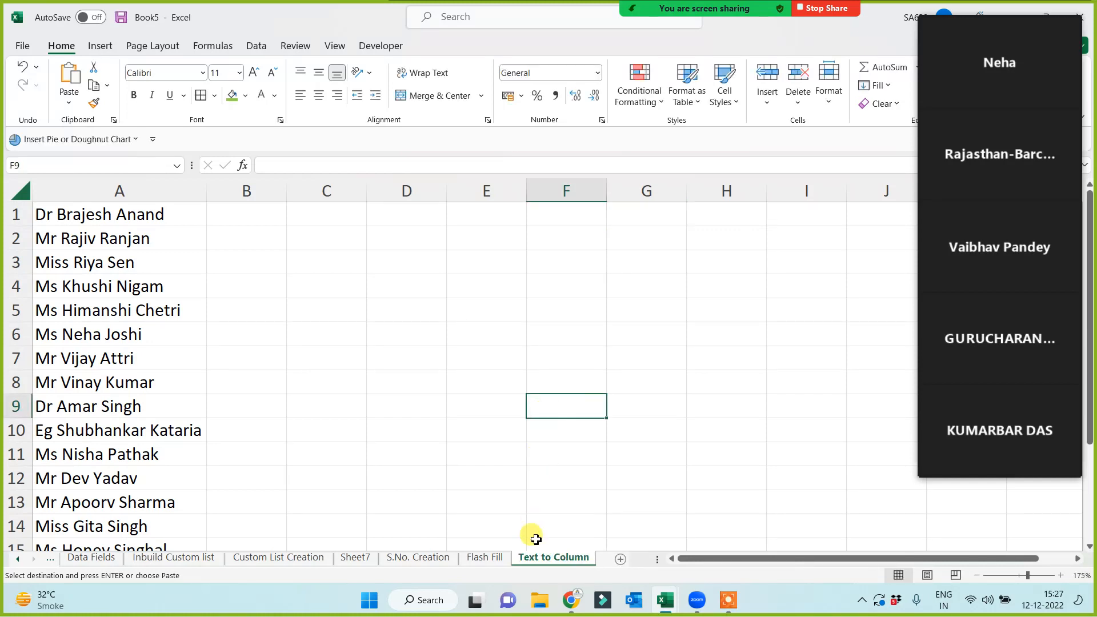
left_click(511, 413)
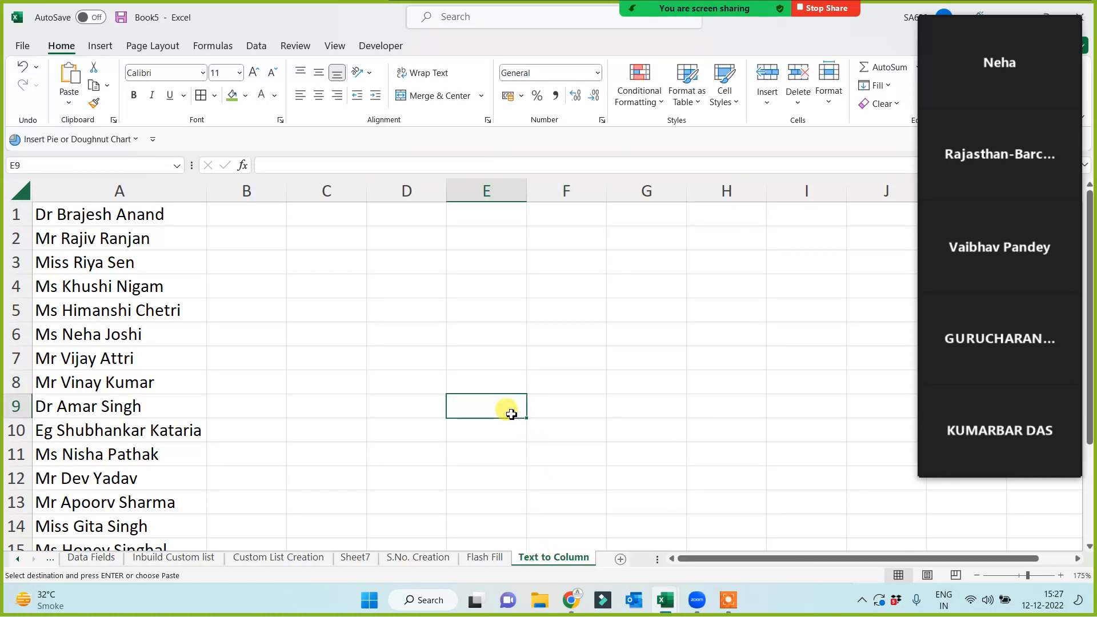
Copy the names from column A into column B and select column B.
left_click(115, 190)
key("ctrl+c")
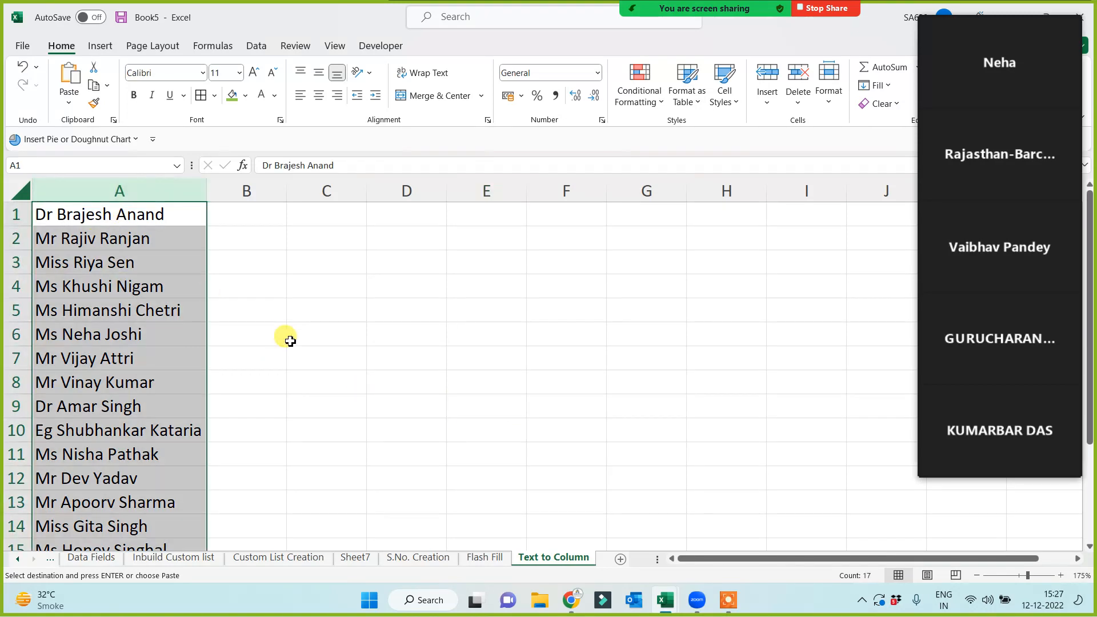
left_click(243, 207)
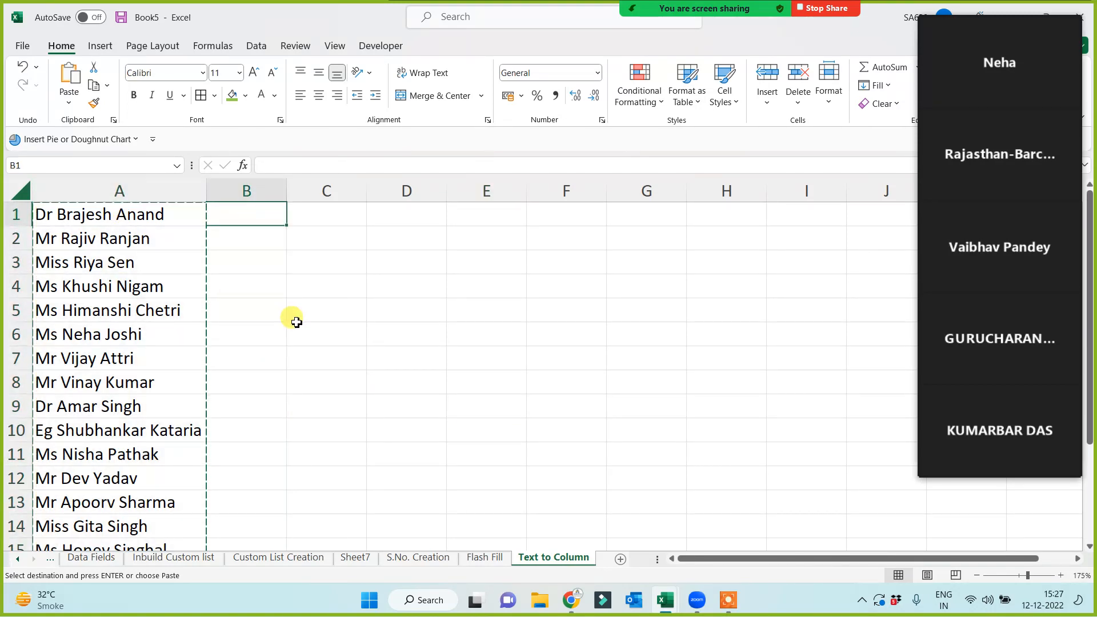
key("ctrl+v")
left_click(120, 191)
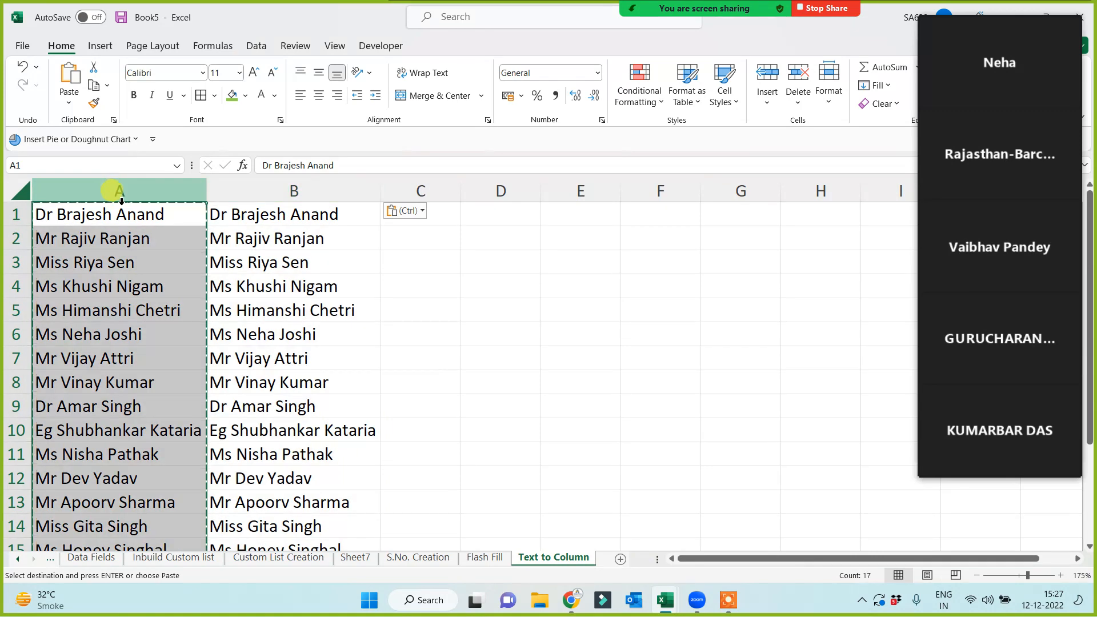
key("Escape")
left_click(254, 191)
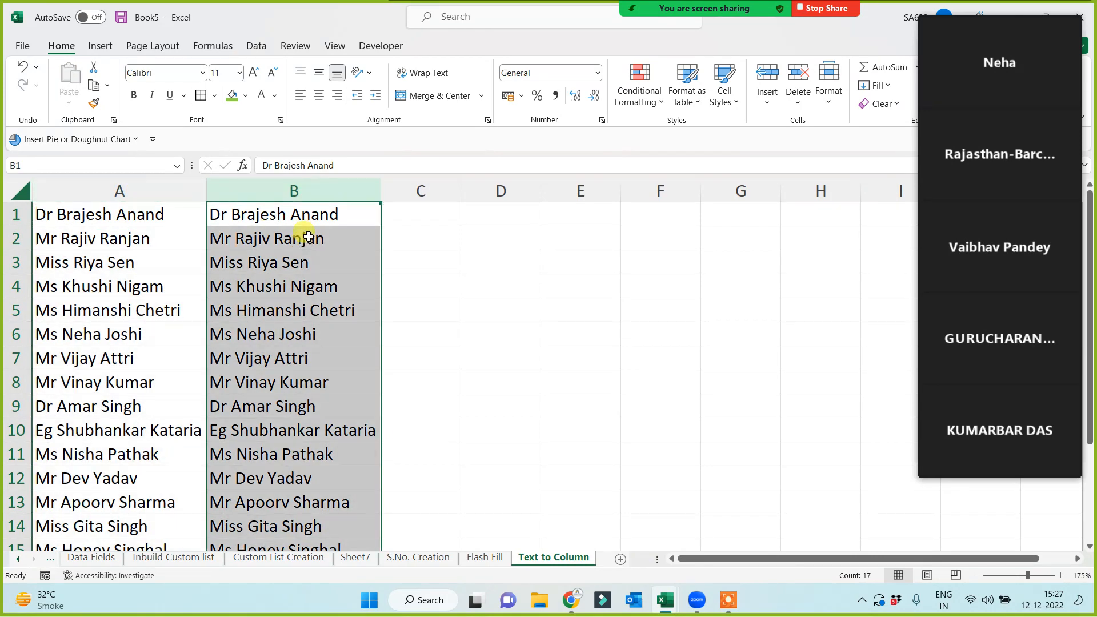
left_click(306, 218)
left_click(316, 191)
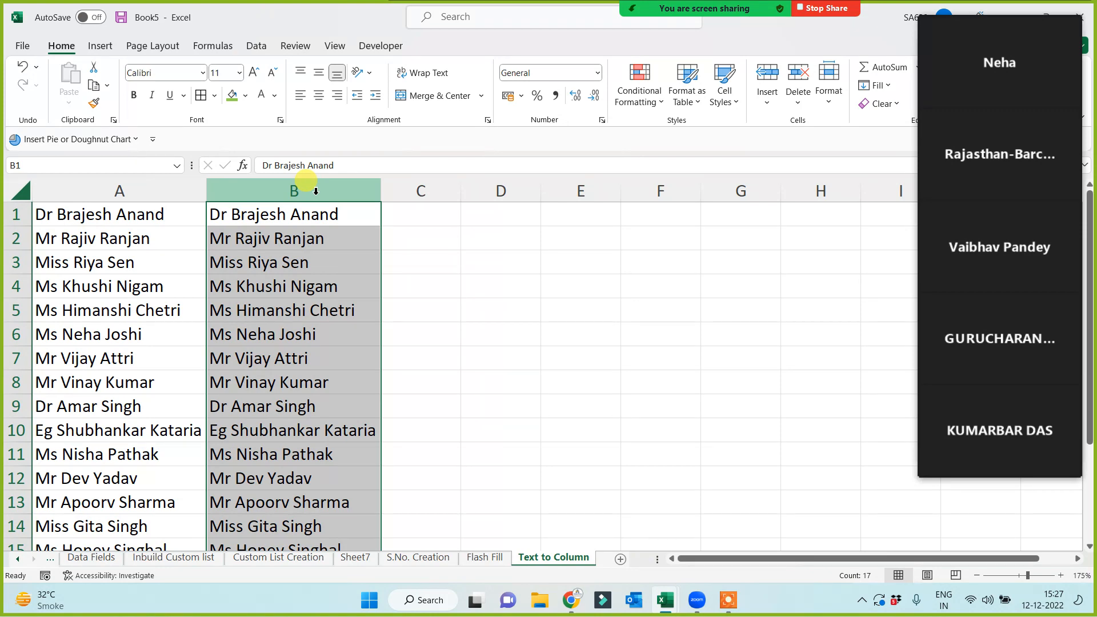
left_click(256, 46)
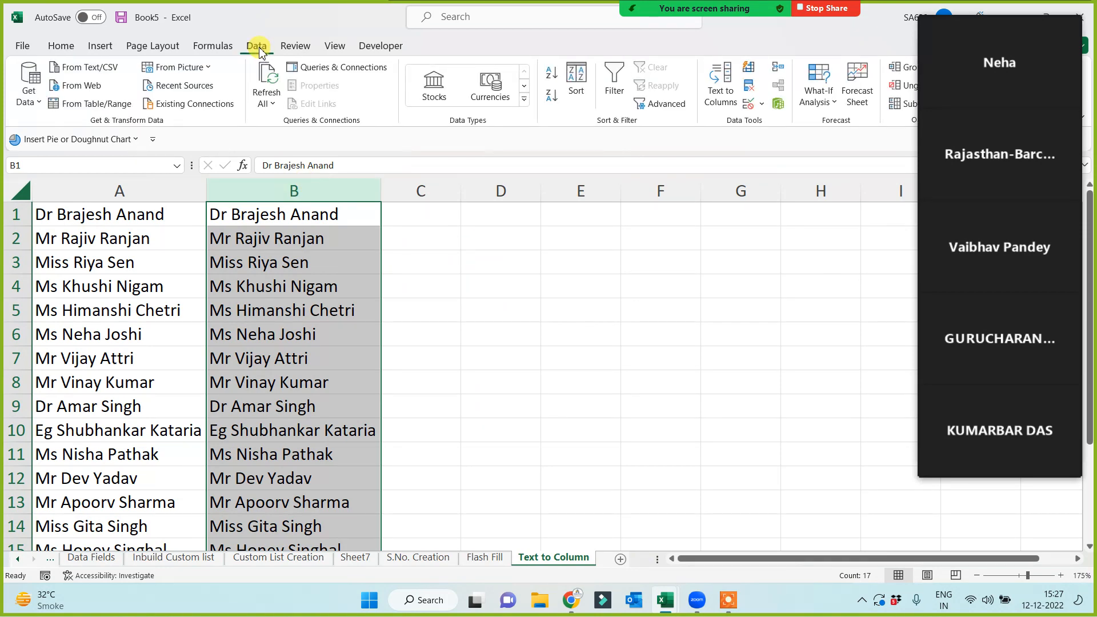
Launch Text to Columns on column B, keeping the Delimited type.
left_click(719, 101)
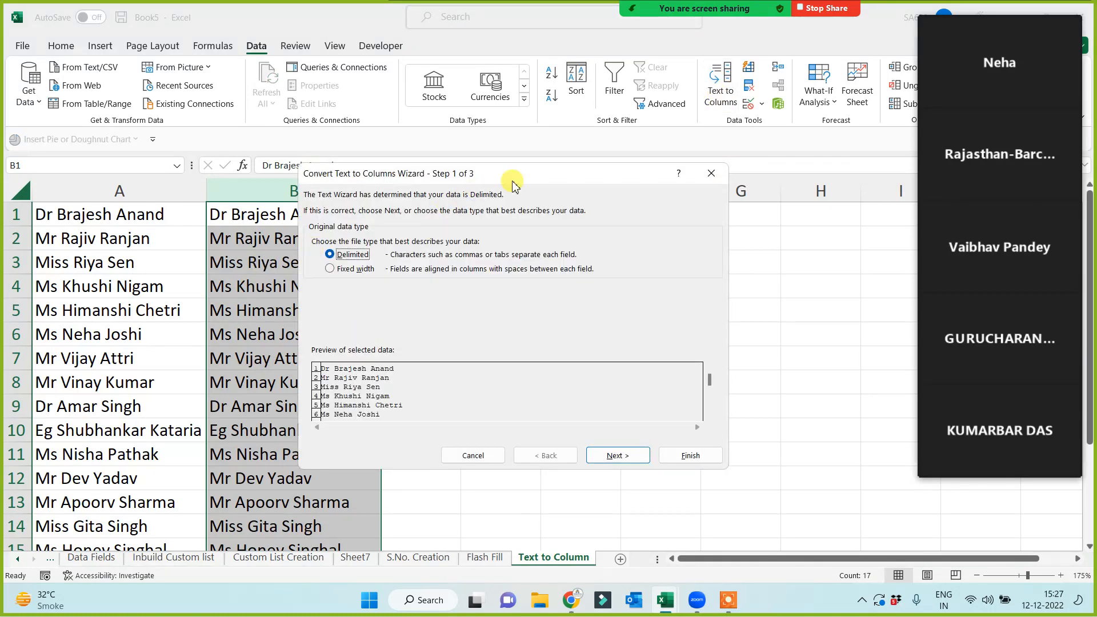
left_click_drag(513, 183, 549, 263)
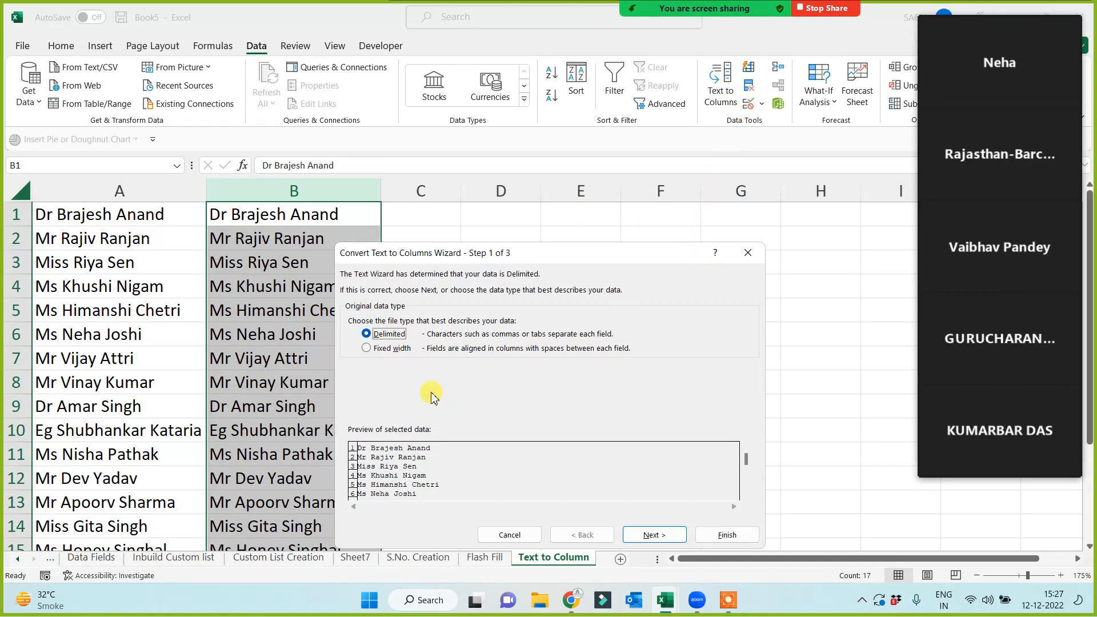
left_click_drag(570, 256, 630, 228)
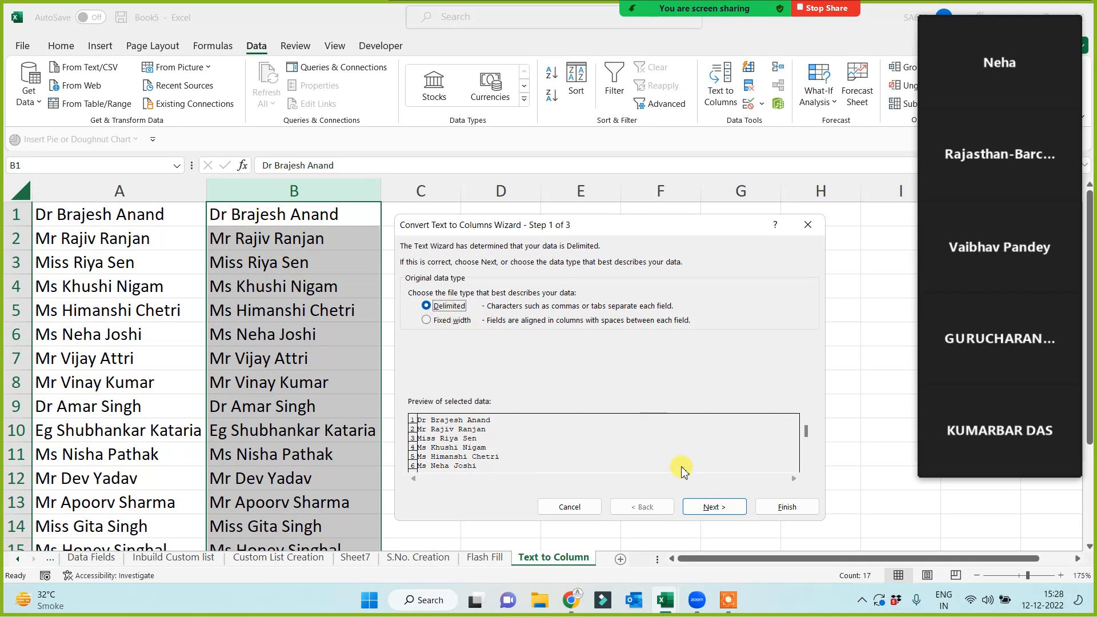
left_click(712, 507)
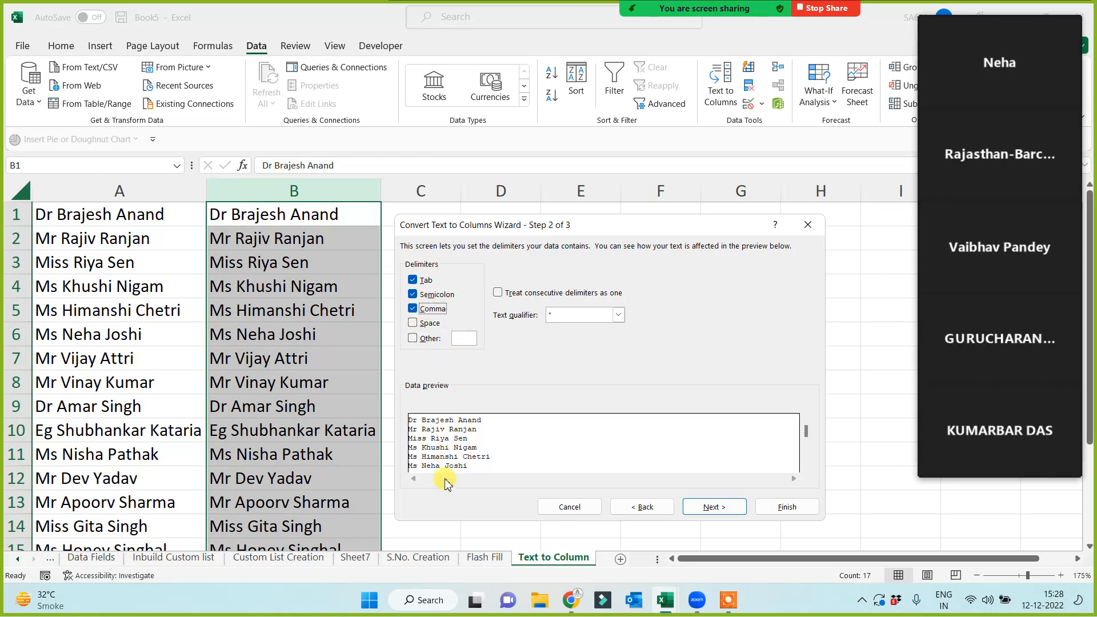
Use only the Space delimiter and finish splitting the names into columns B to D.
left_click(413, 323)
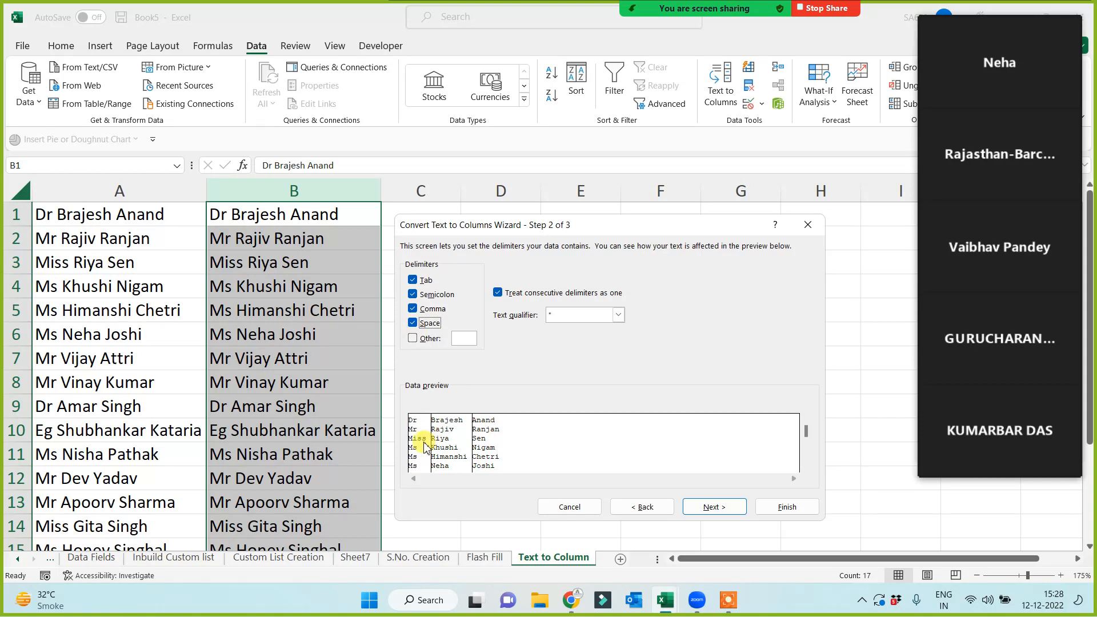
left_click(414, 323)
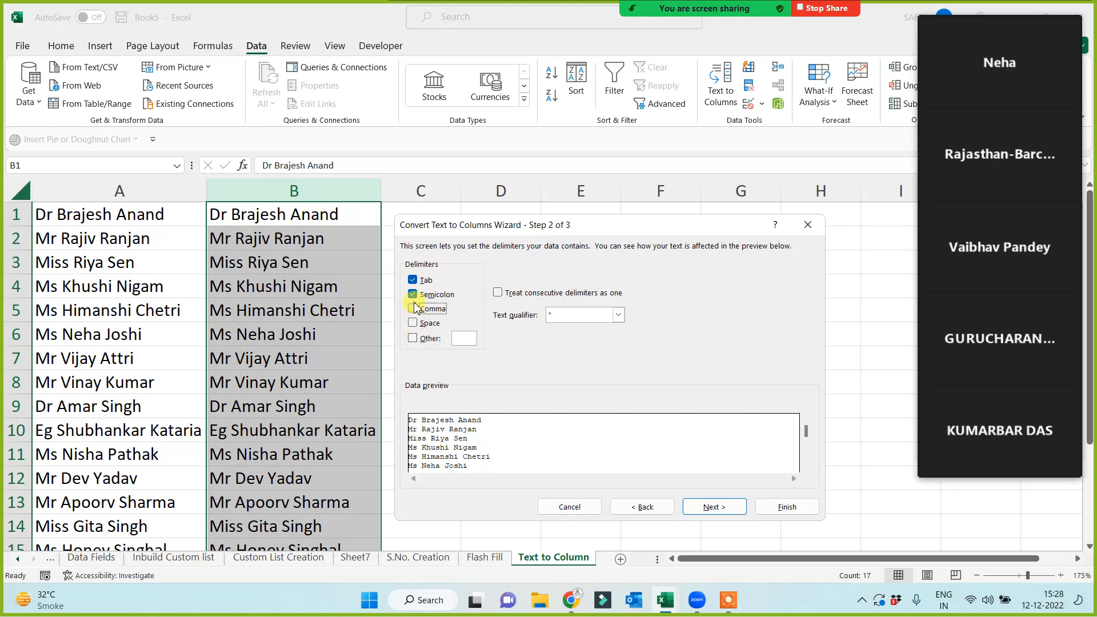
left_click(413, 294)
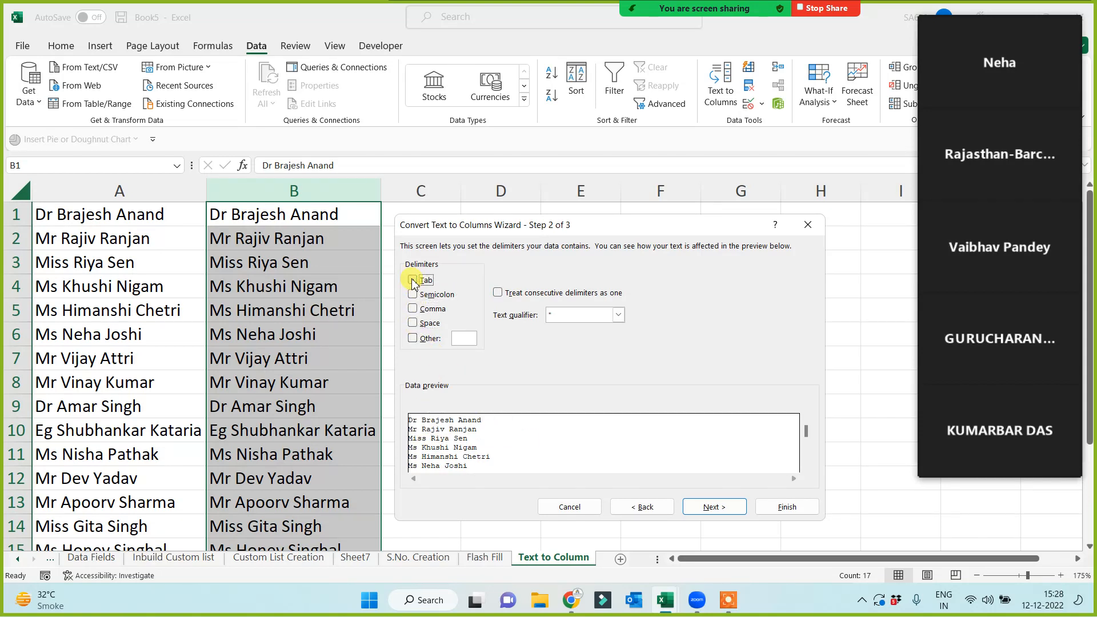
left_click(413, 324)
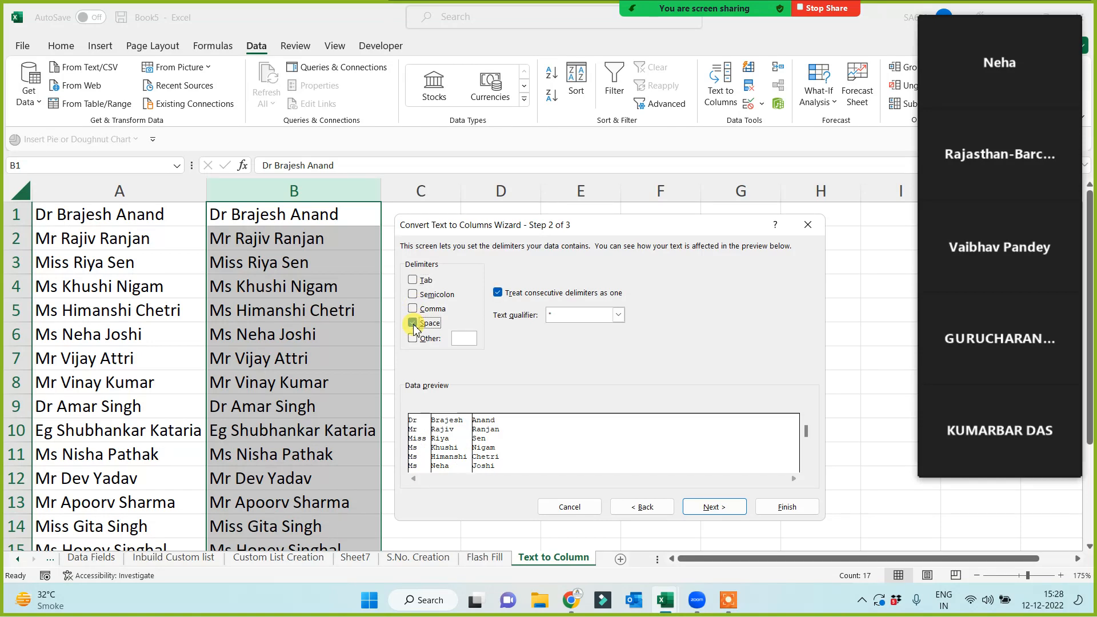
left_click(413, 324)
left_click(414, 324)
left_click(414, 324)
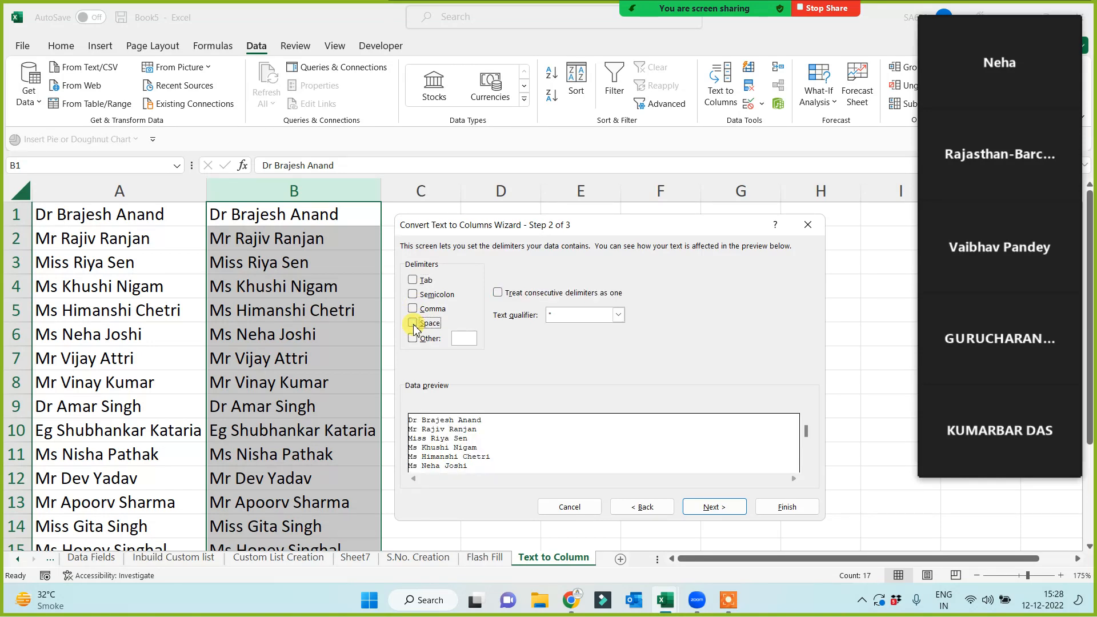
left_click(413, 323)
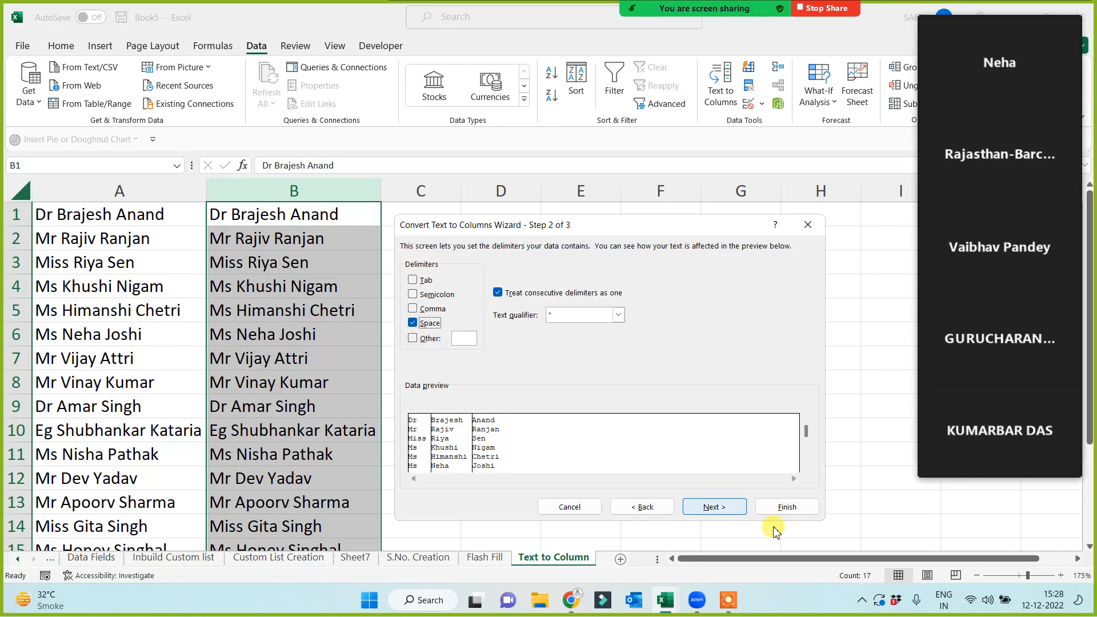
left_click(718, 508)
left_click(788, 508)
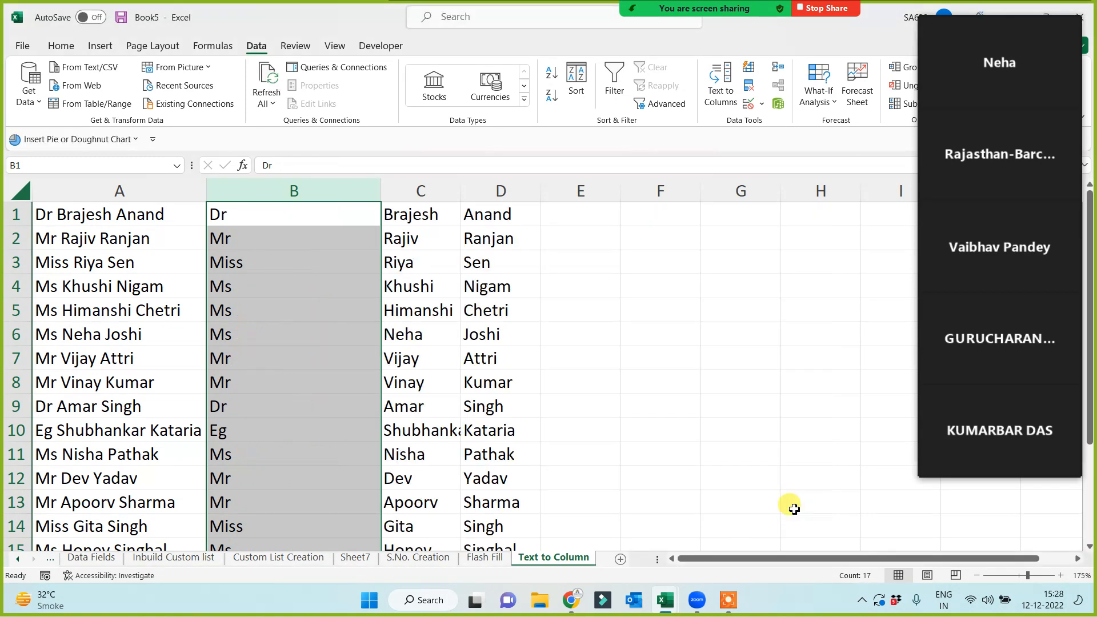
Narrow column B to fit the titles and briefly check the Flash Fill sheet.
left_click(611, 394)
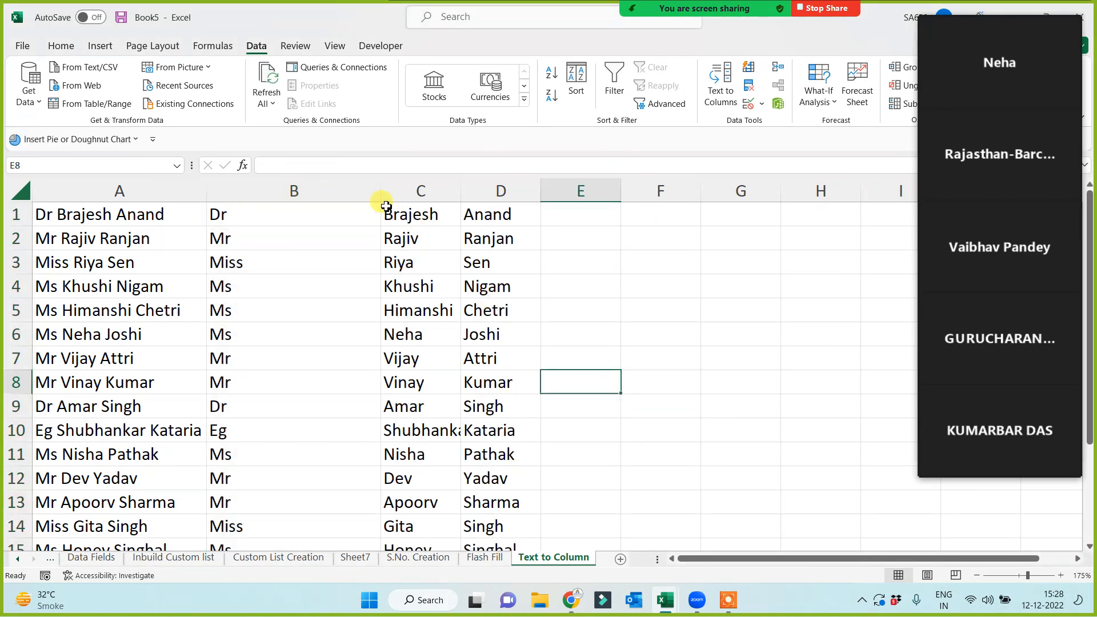
left_click_drag(378, 190, 298, 212)
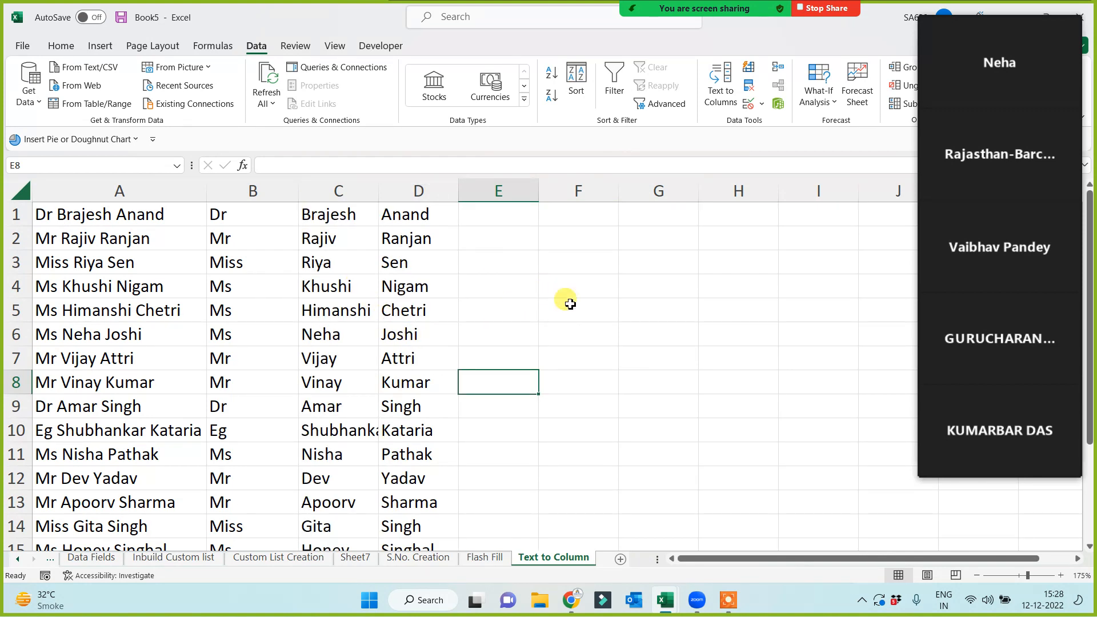
left_click(1003, 25)
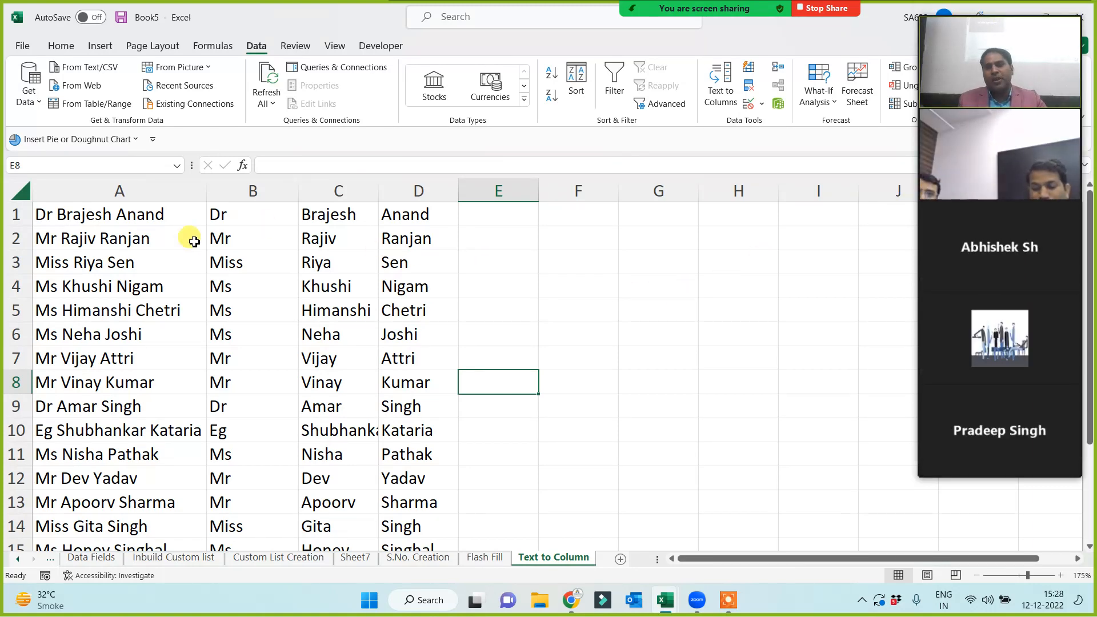
left_click(110, 191)
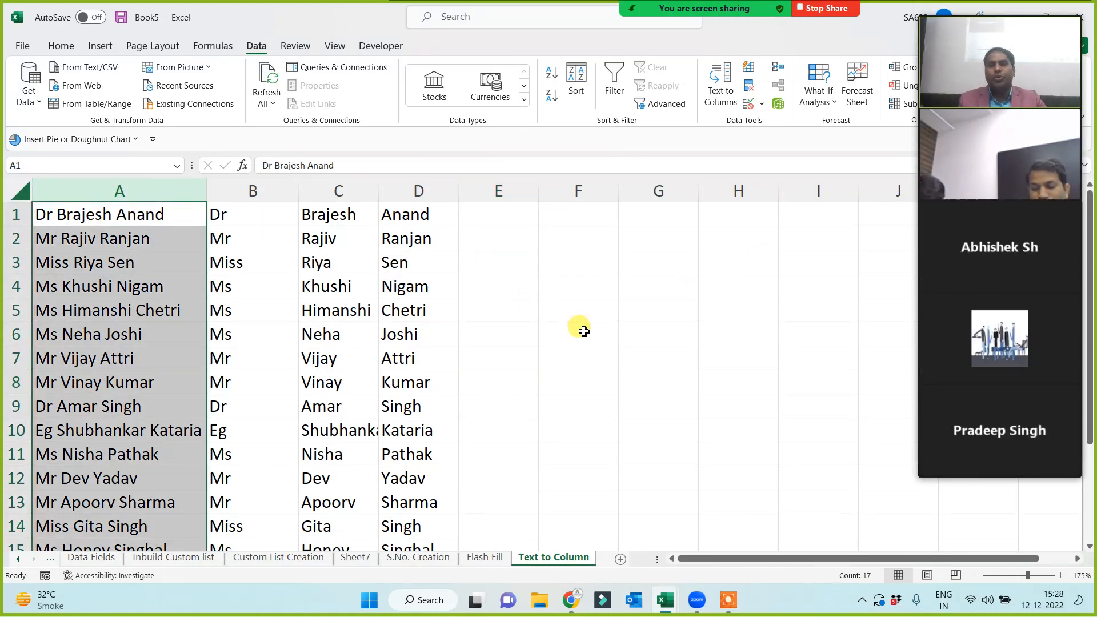
left_click(485, 560)
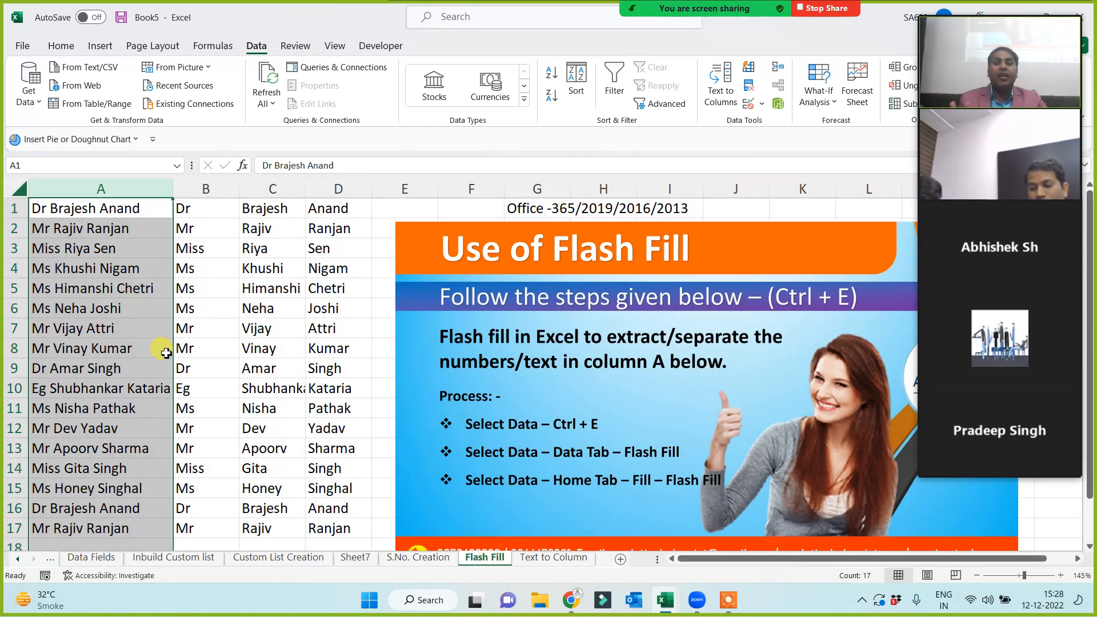
left_click(553, 558)
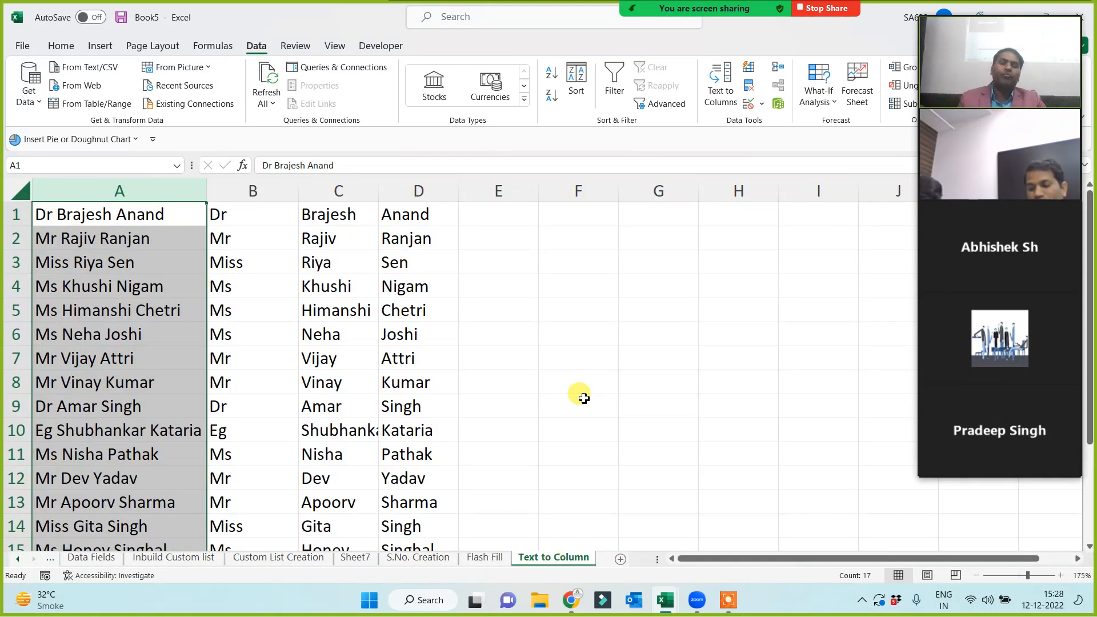
Clear the split names from columns B to D.
left_click(587, 384)
left_click_drag(252, 190, 392, 210)
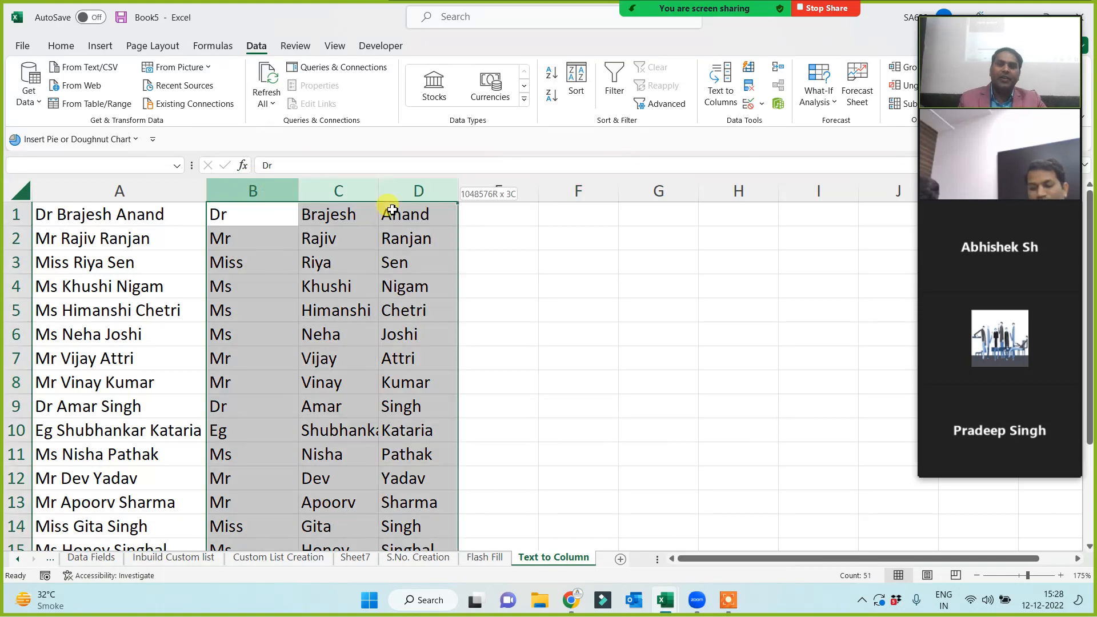
key("Delete")
left_click(367, 283)
Copy column A's names into column B starting at B1 and end copy mode.
left_click(119, 191)
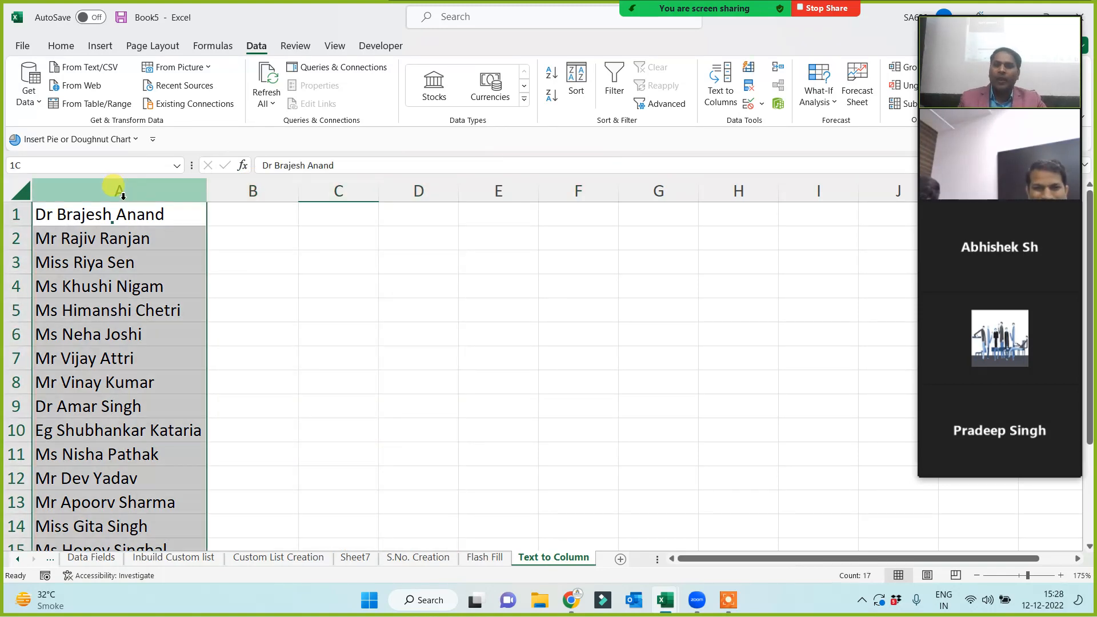
key("ctrl+c")
left_click(235, 219)
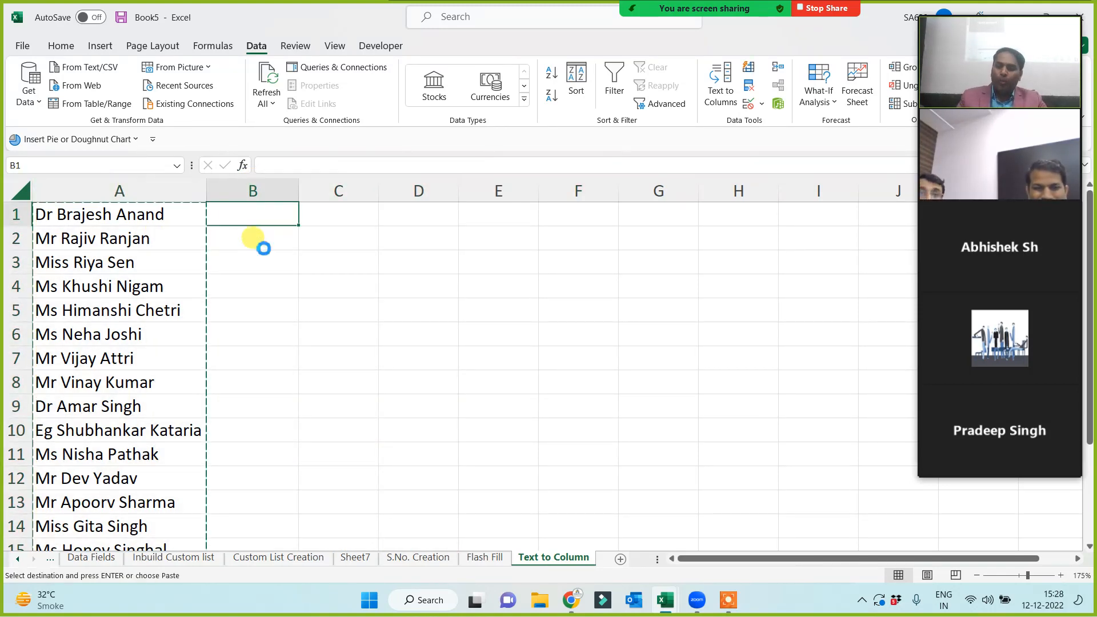
key("ctrl+v")
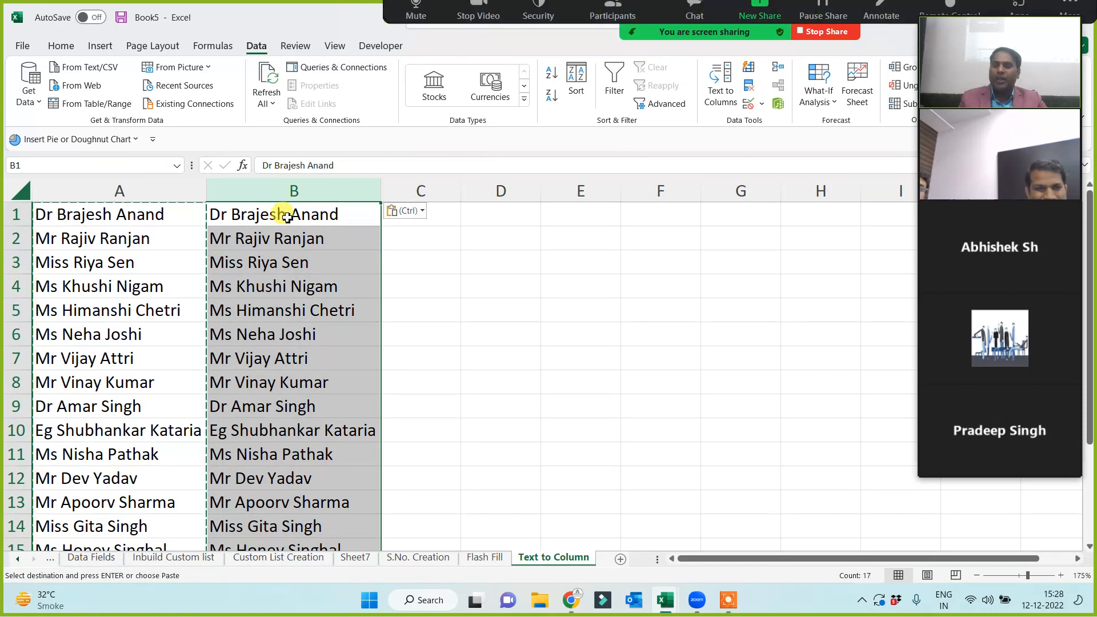
key("Escape")
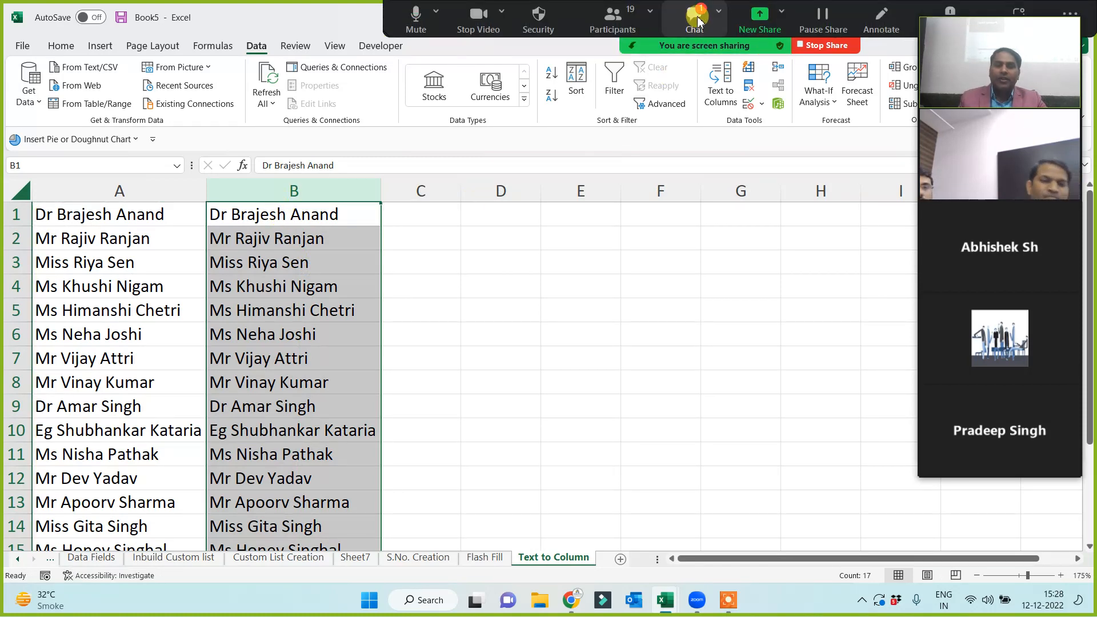
left_click(697, 22)
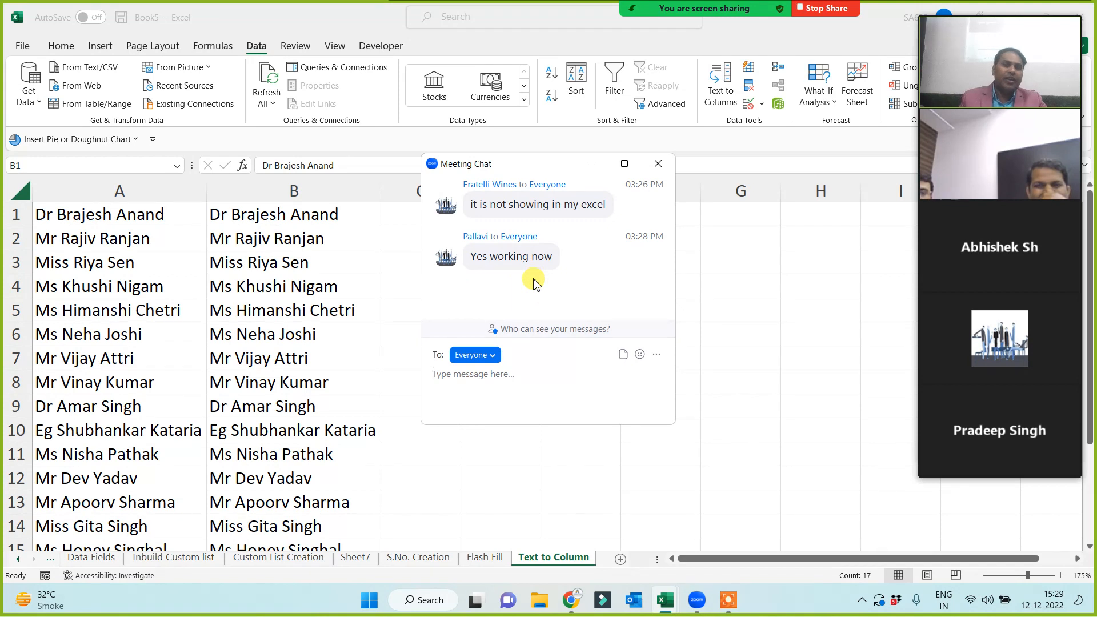
left_click(592, 165)
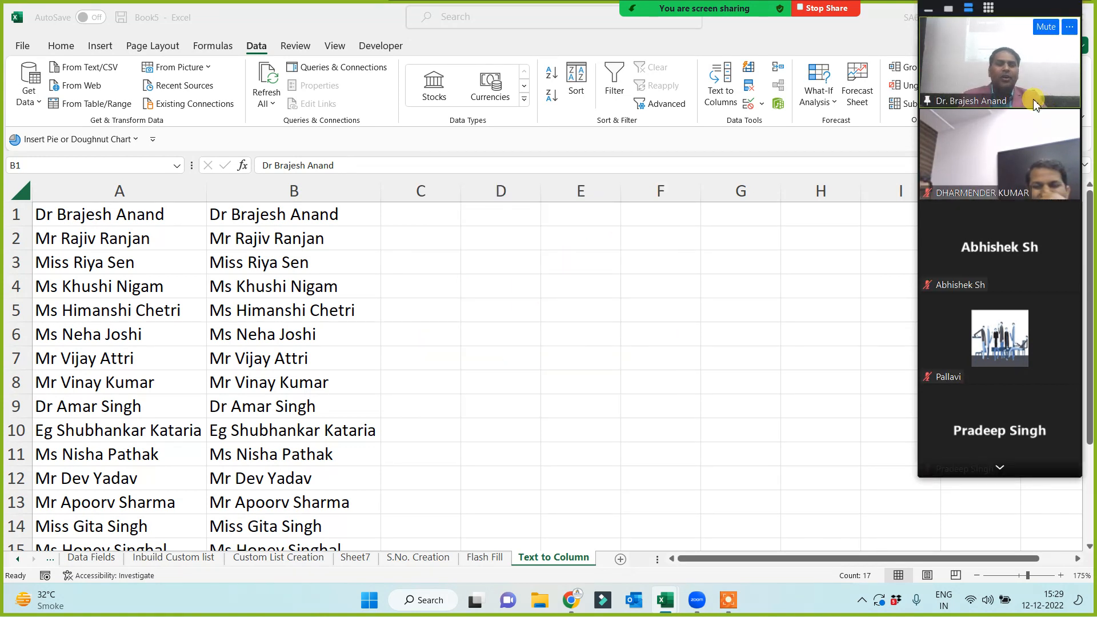
left_click(999, 469)
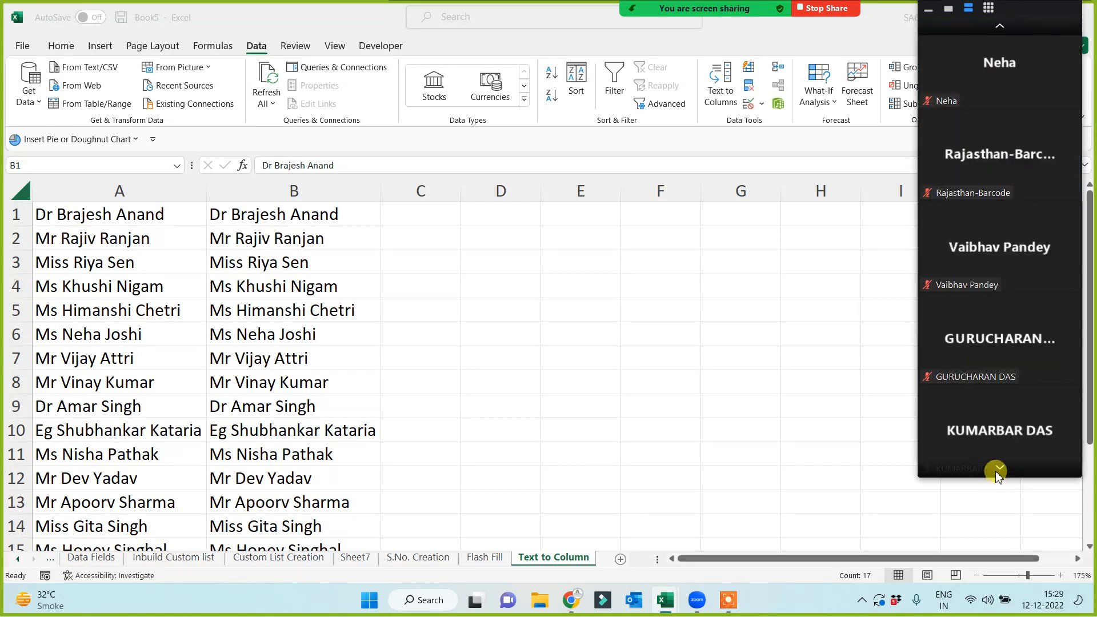
left_click(1000, 466)
left_click(1000, 467)
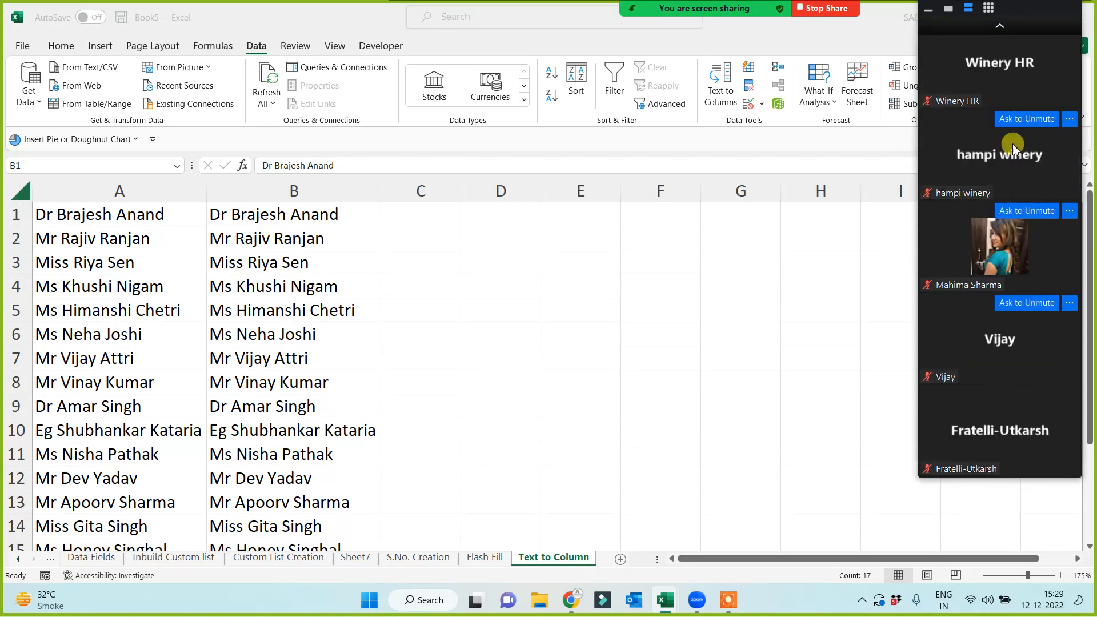
left_click(1000, 26)
left_click(1000, 26)
left_click(1001, 26)
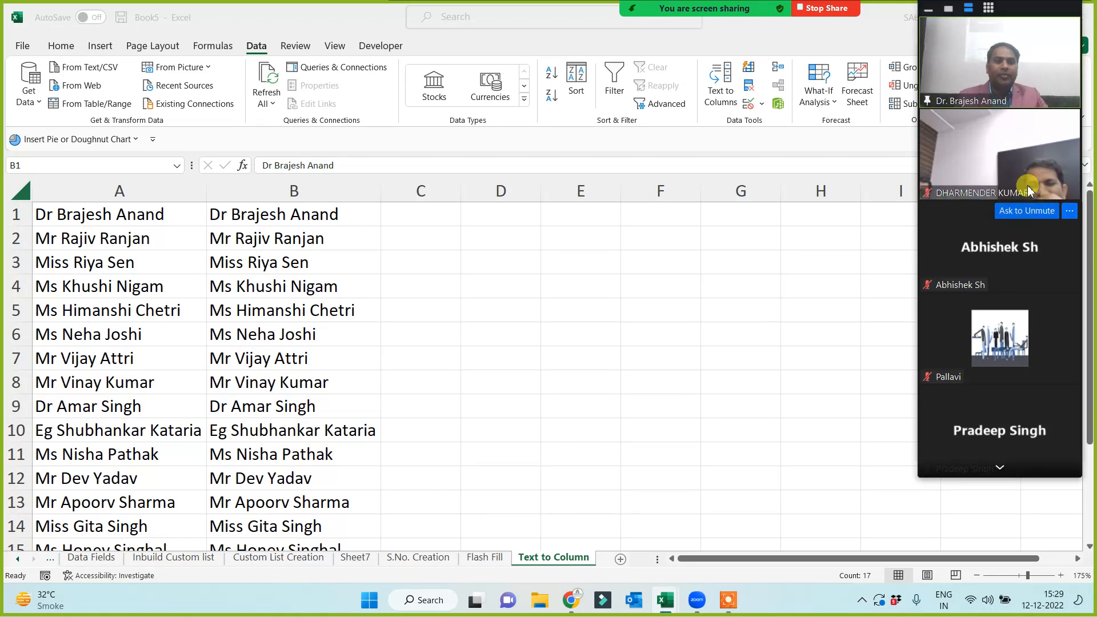
Split column B's names at spaces into columns B, C and D with Text to Columns.
left_click(281, 189)
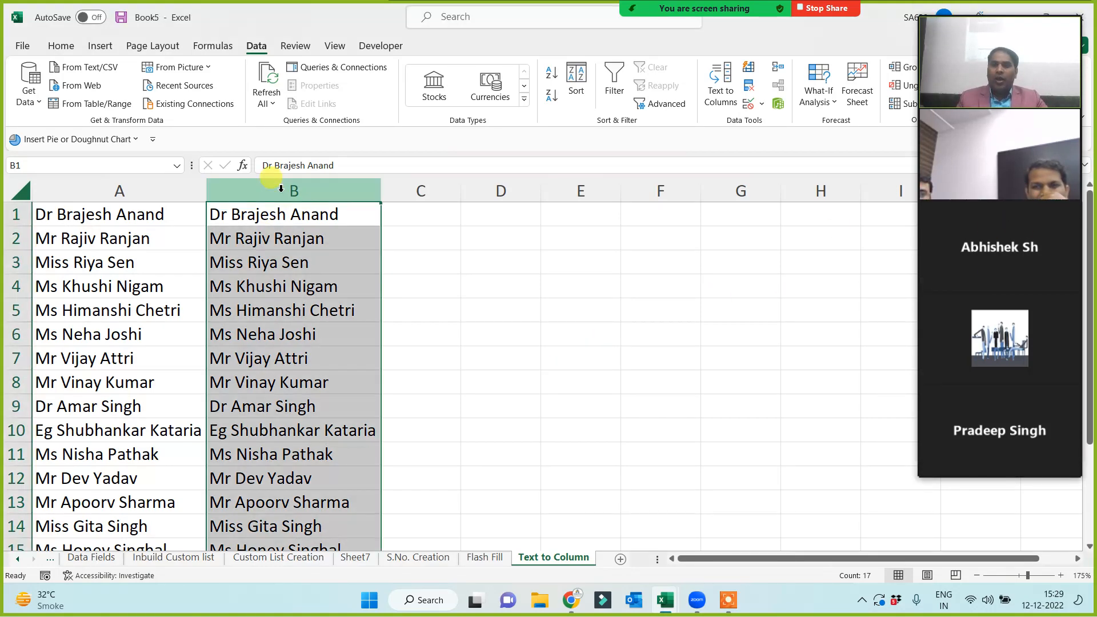
left_click(724, 92)
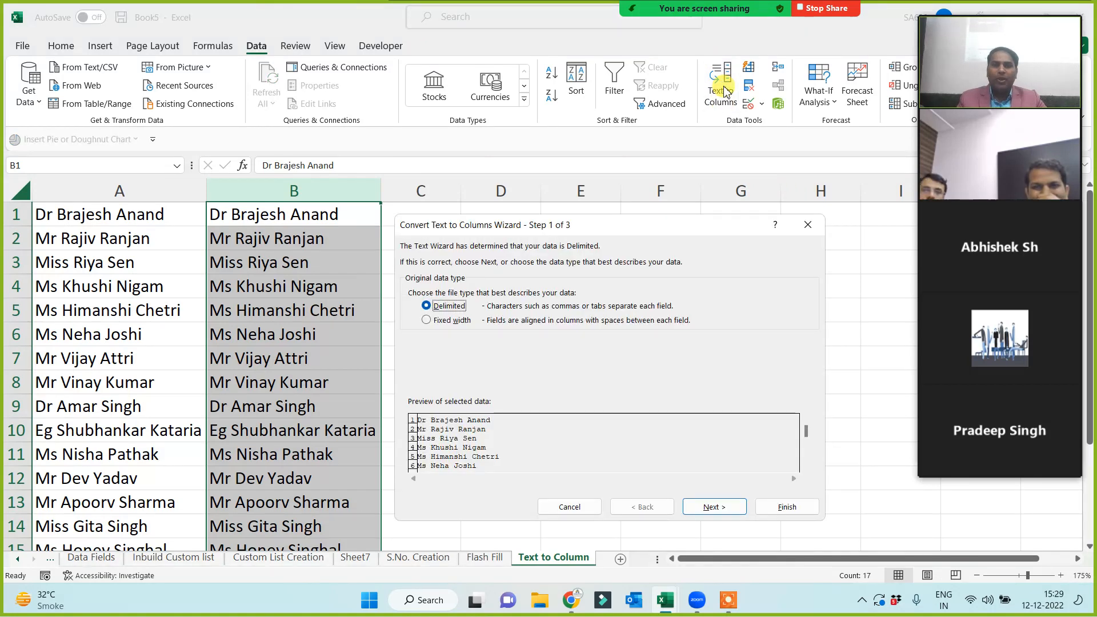
left_click(715, 507)
left_click(412, 324)
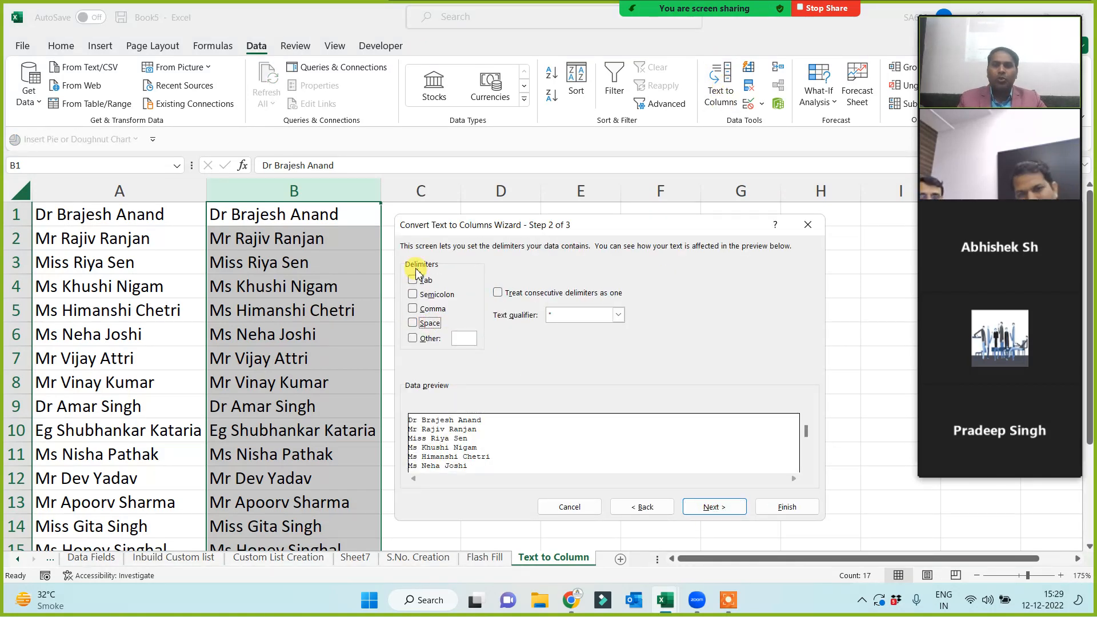
left_click(413, 325)
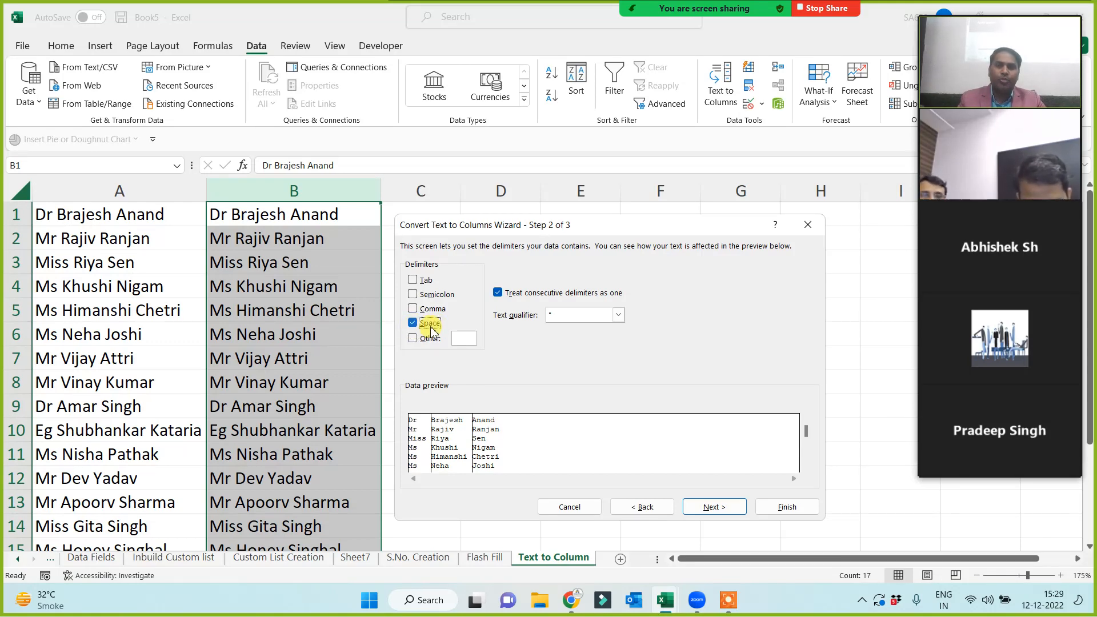
left_click(714, 507)
left_click(787, 507)
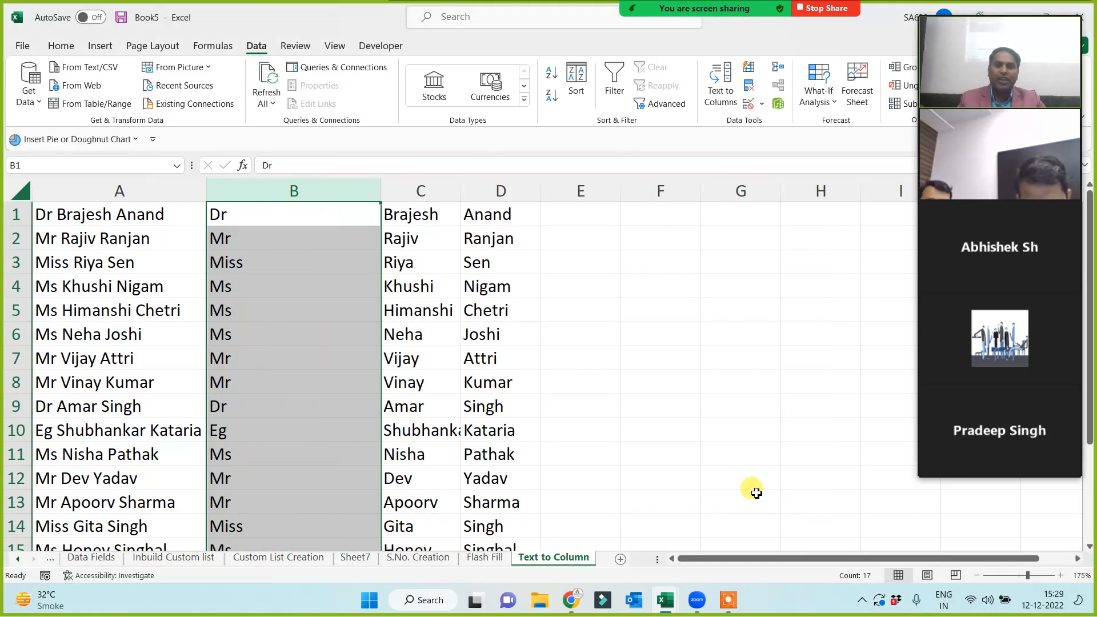
Select columns B to D and delete their contents.
left_click(585, 379)
left_click(290, 191)
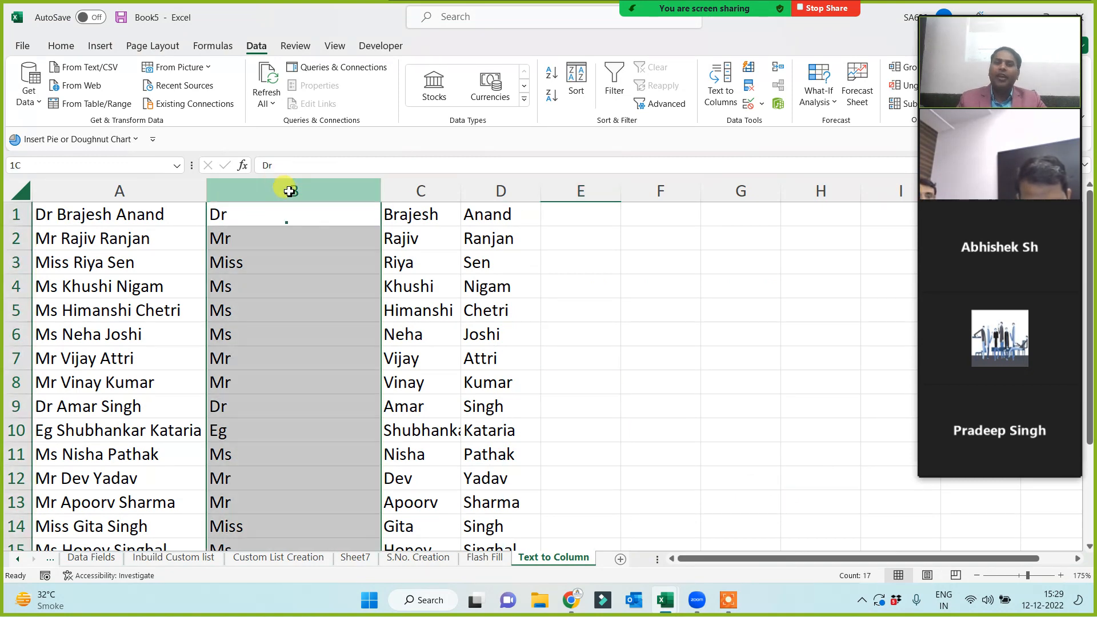
left_click_drag(289, 191, 485, 219)
key("Delete")
left_click(426, 332)
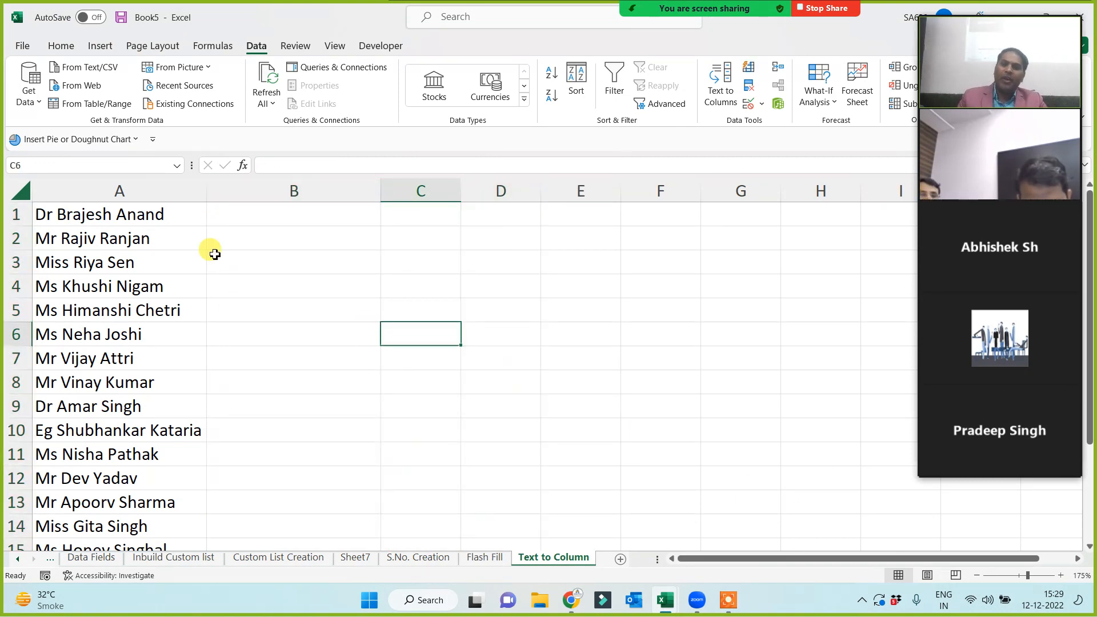
Run space-delimited Text to Columns on column A with destination $B$1.
left_click(265, 215)
left_click(118, 191)
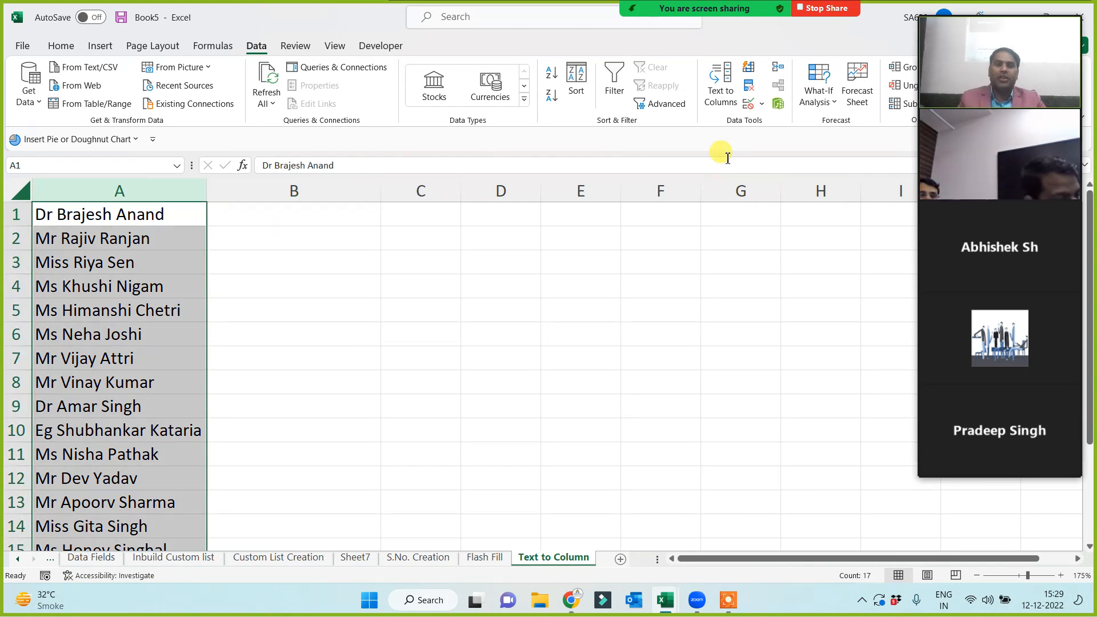
left_click(724, 92)
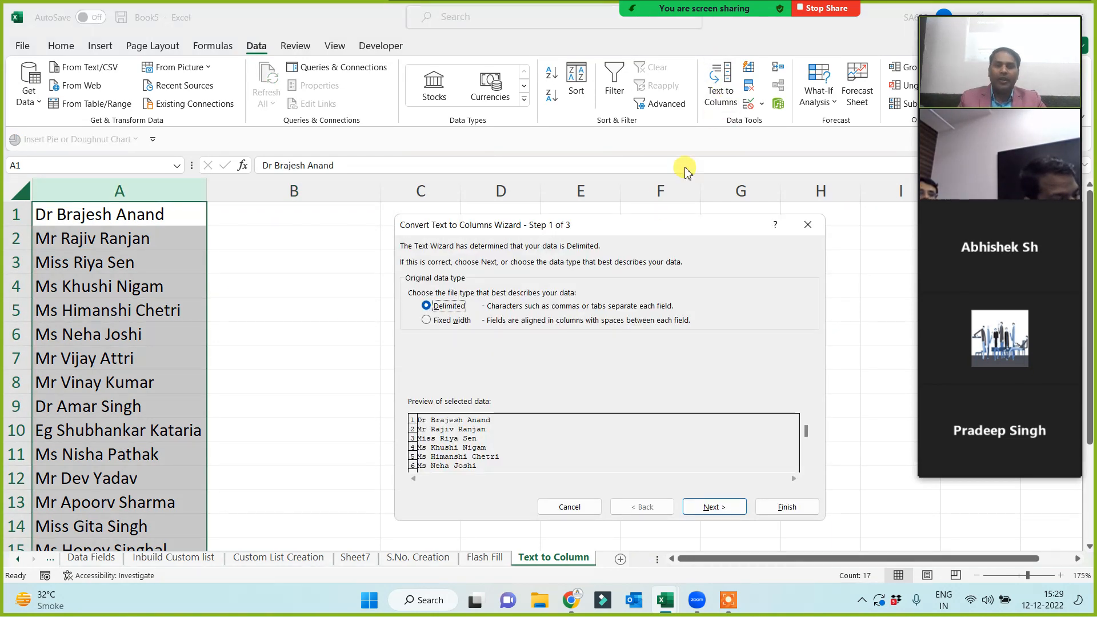
left_click(711, 511)
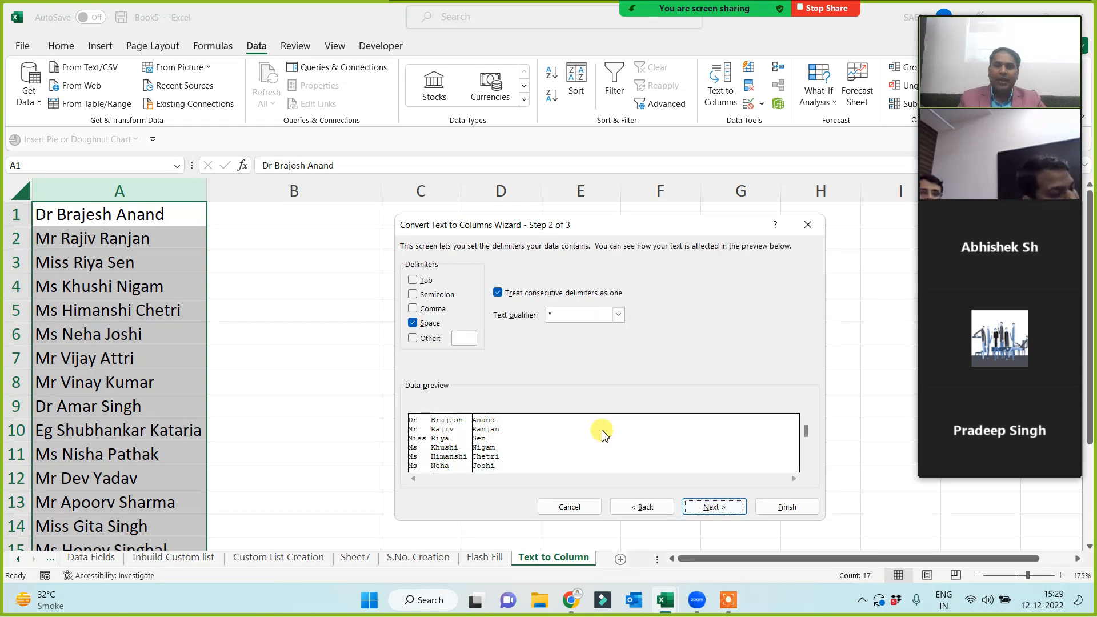
left_click(727, 509)
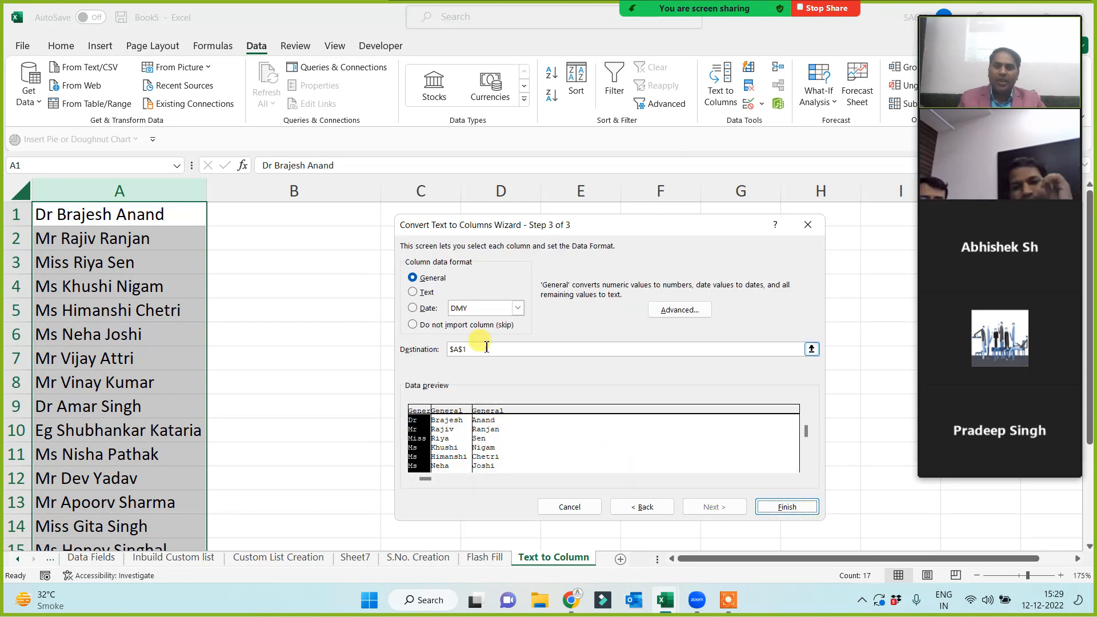
left_click(456, 351)
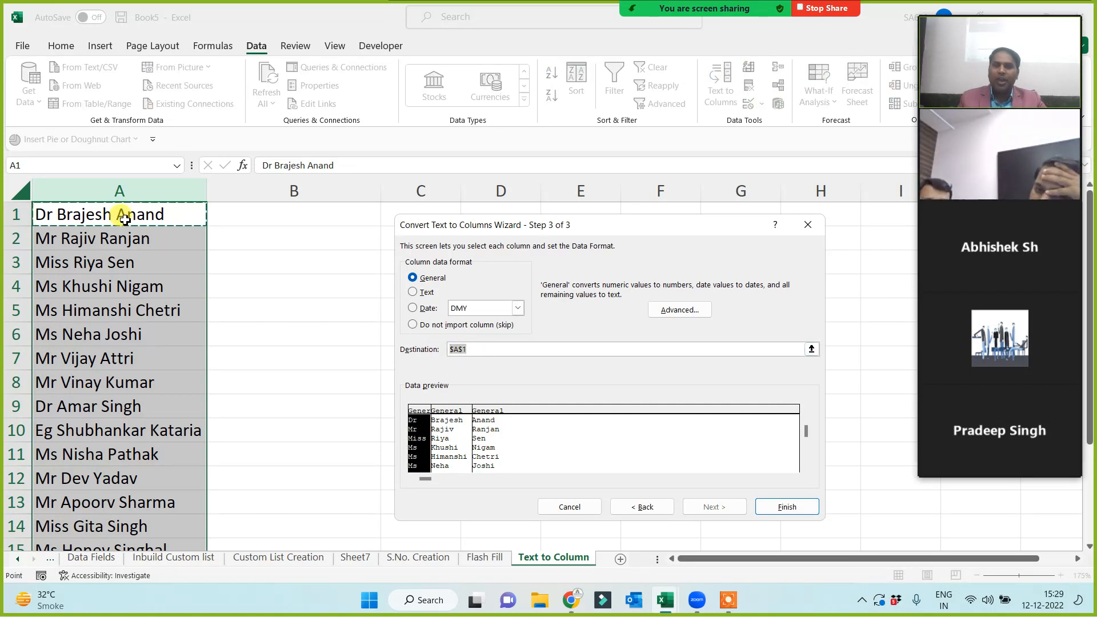
key("BackSpace")
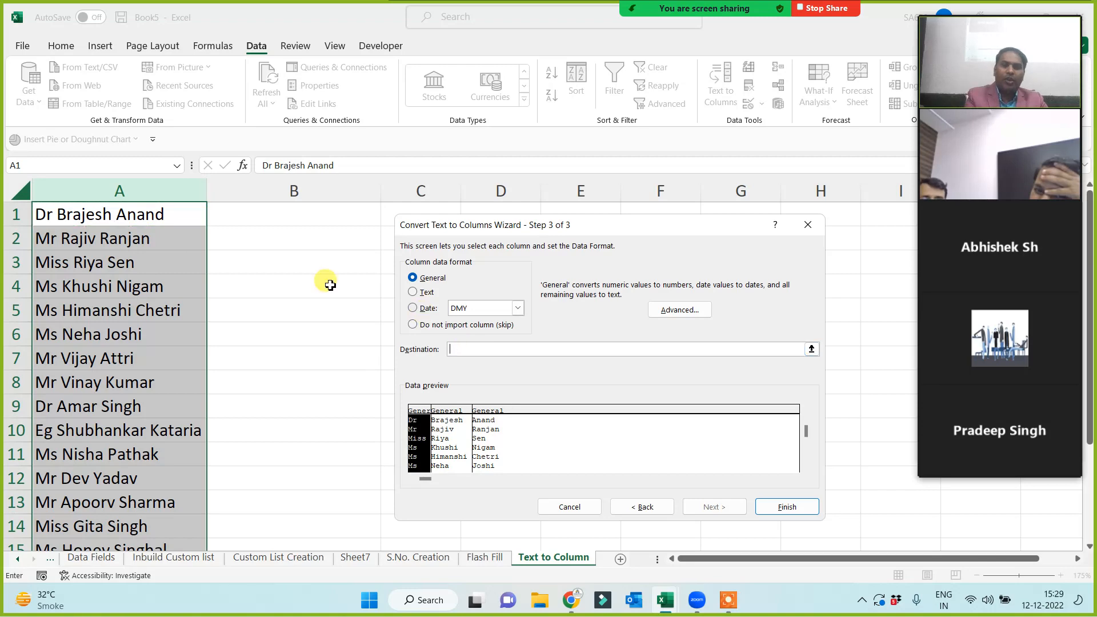
left_click(262, 216)
left_click(783, 508)
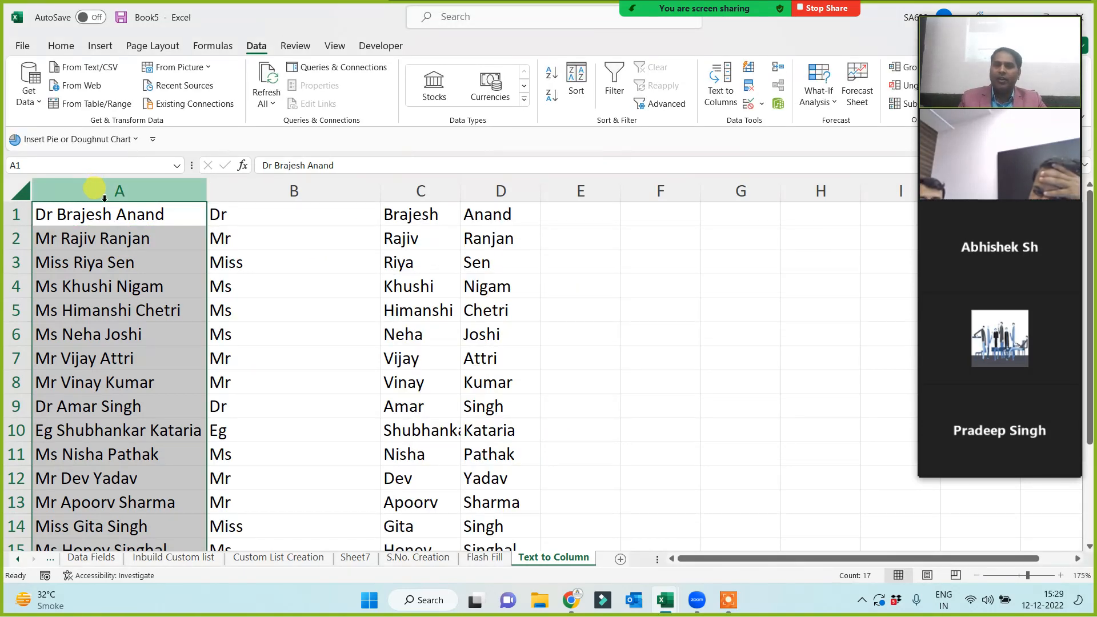
Narrow columns B to D to width 8.44.
left_click_drag(240, 190, 532, 210)
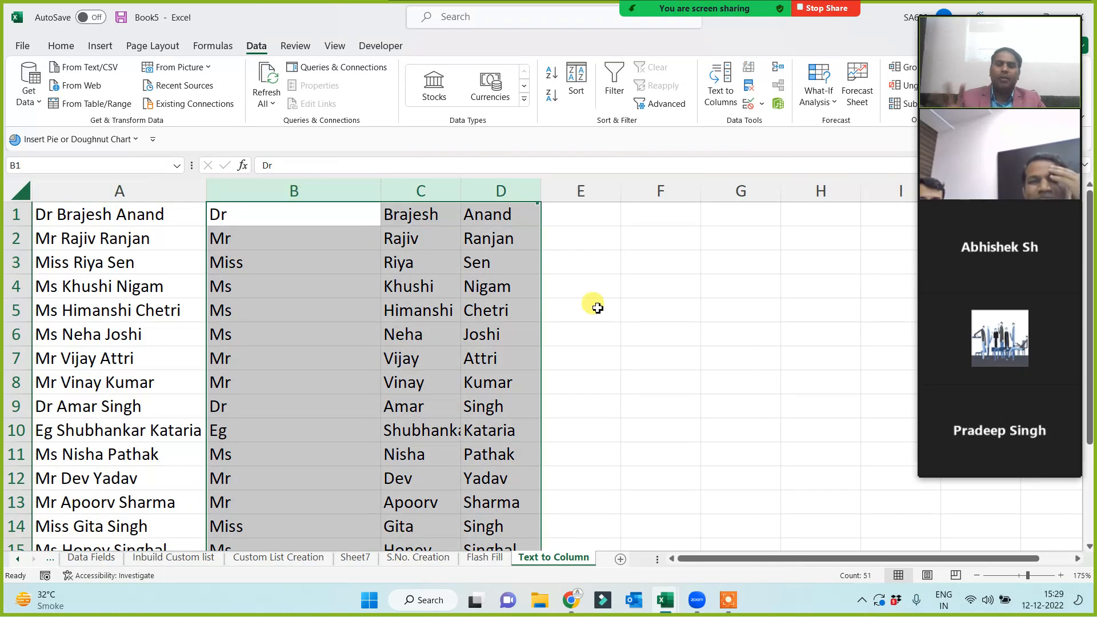
left_click_drag(381, 190, 289, 207)
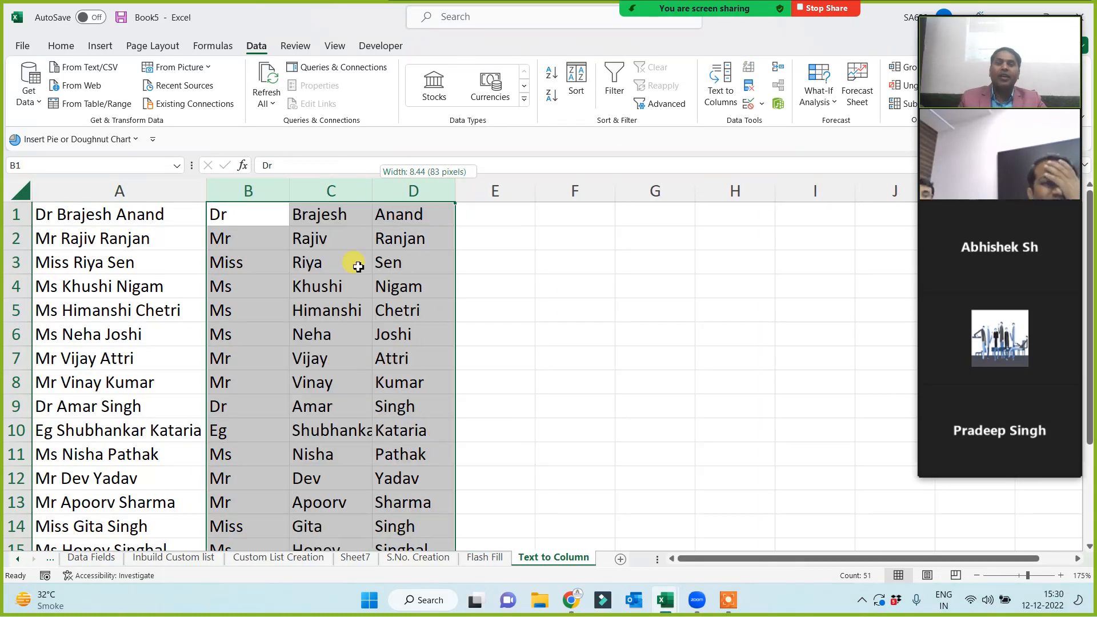
left_click(486, 558)
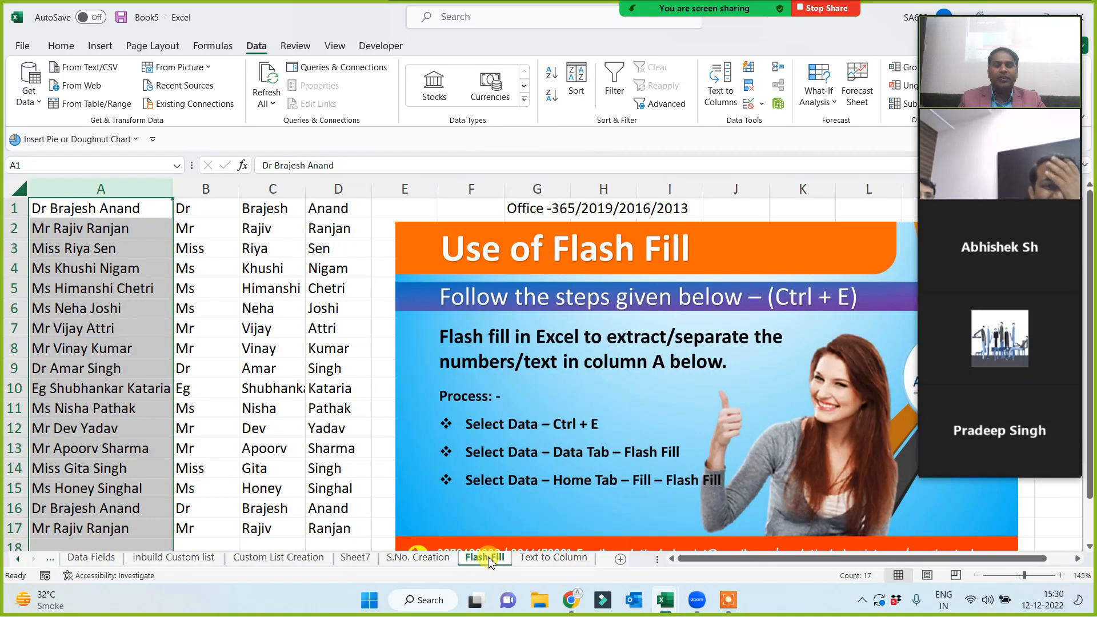
left_click(557, 559)
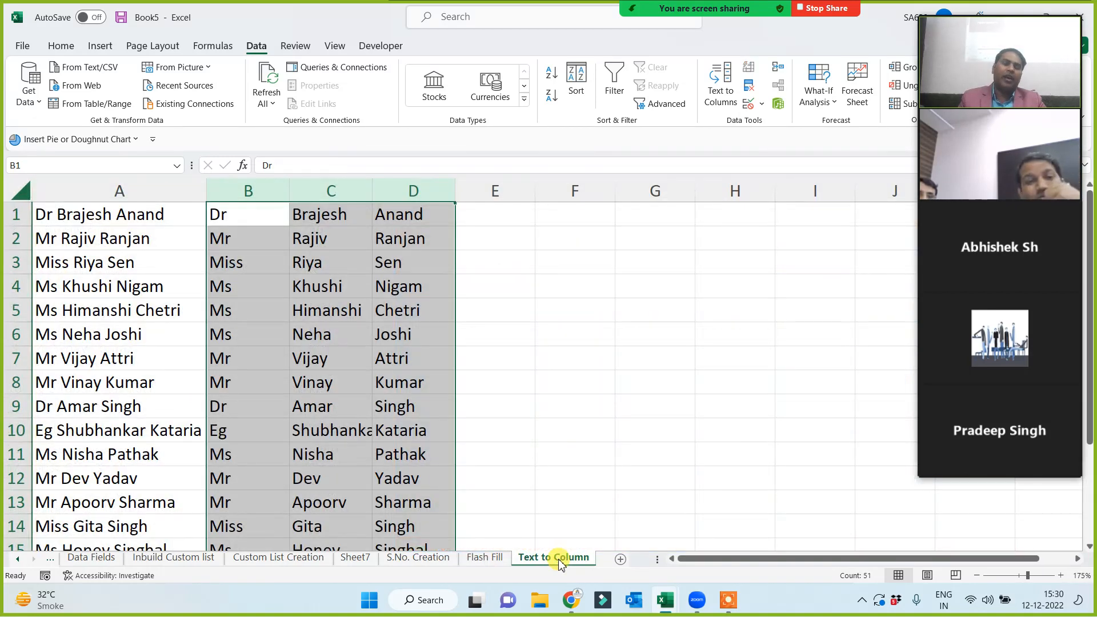
left_click(543, 349)
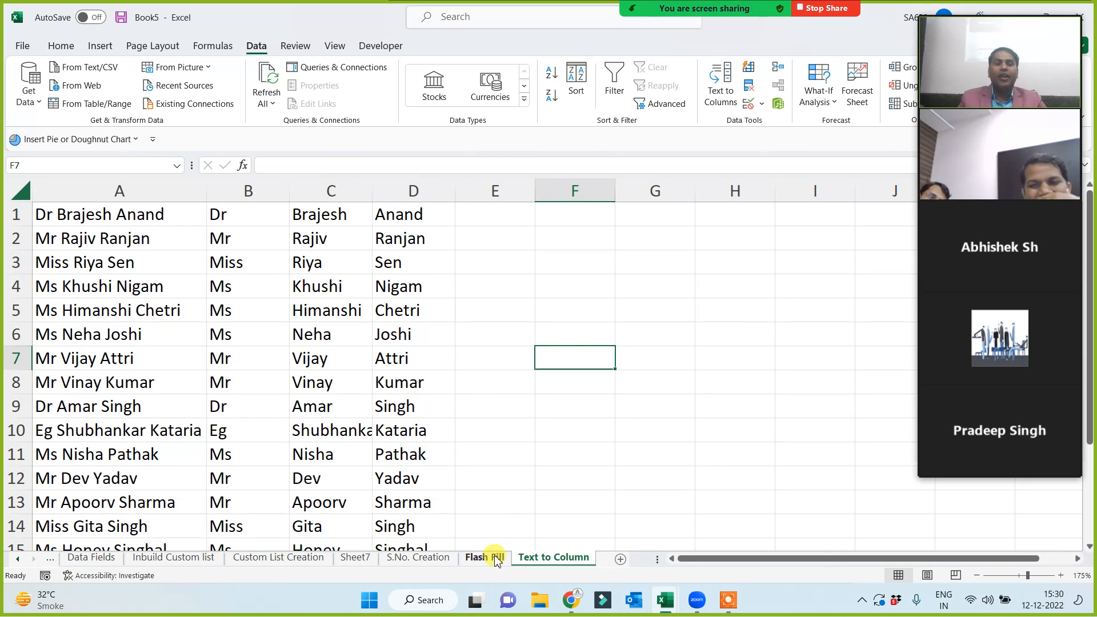
left_click(492, 557)
left_click(554, 557)
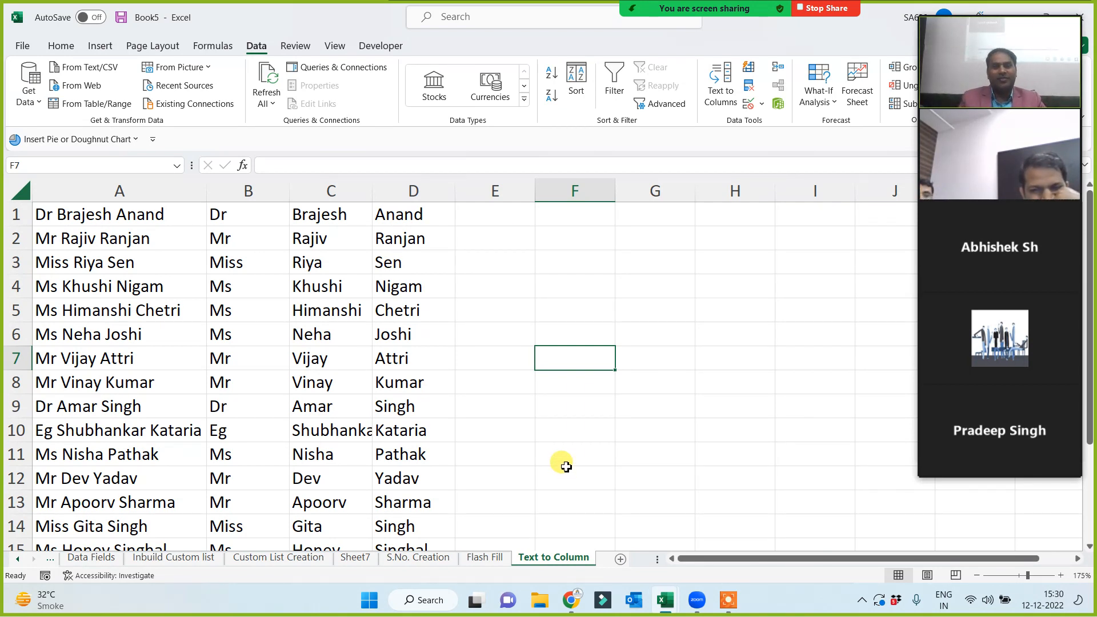
Widen column E beside the split name columns.
left_click_drag(242, 190, 395, 208)
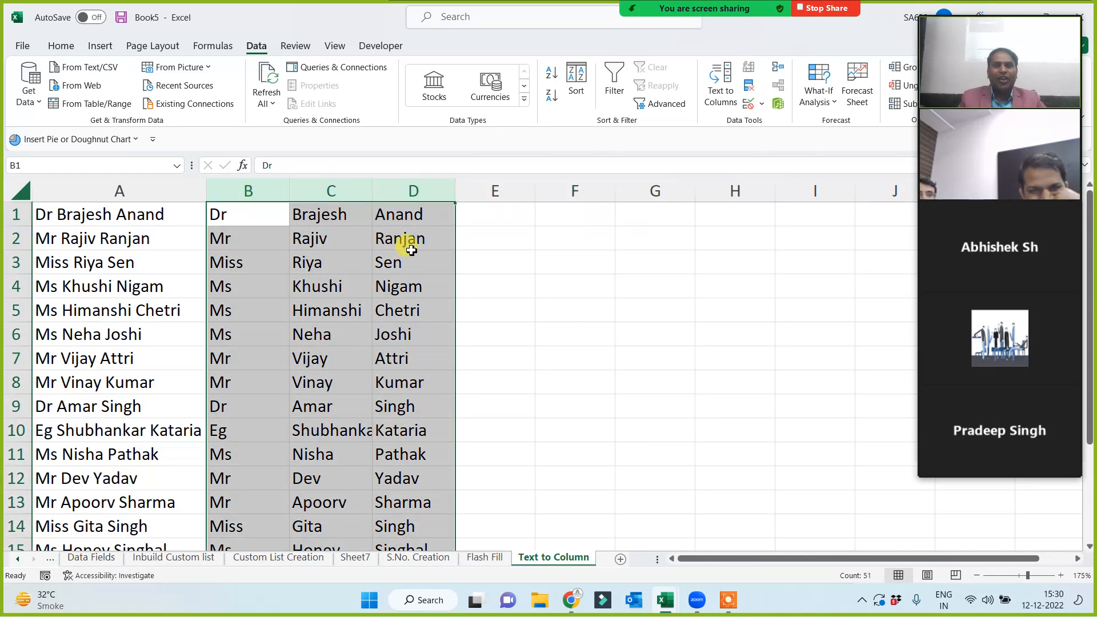
left_click_drag(535, 190, 670, 190)
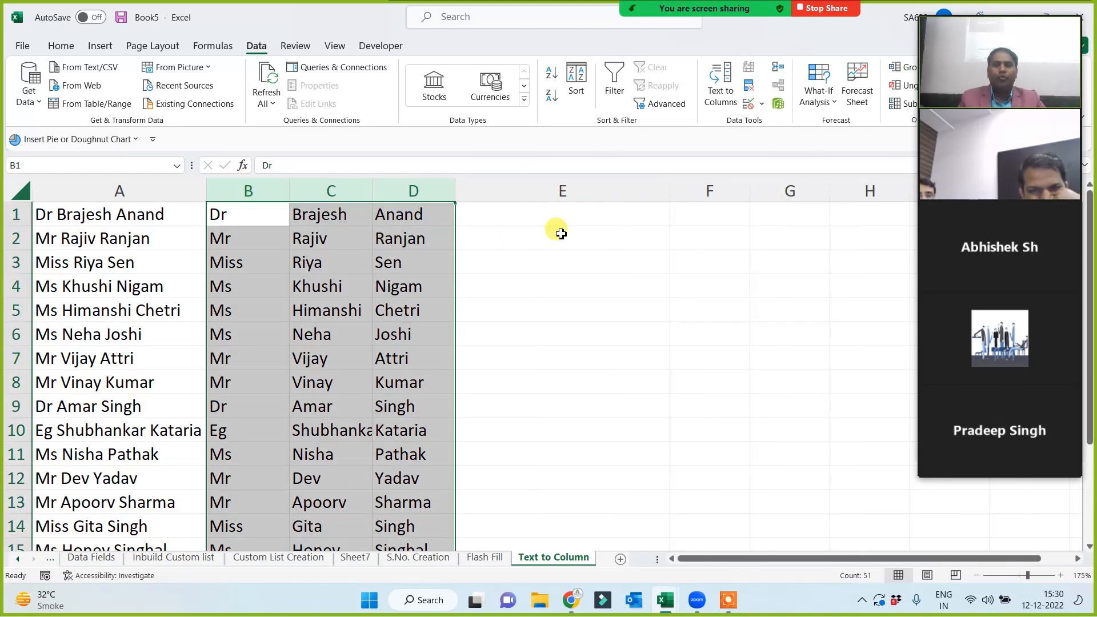
left_click(557, 217)
left_click(136, 188)
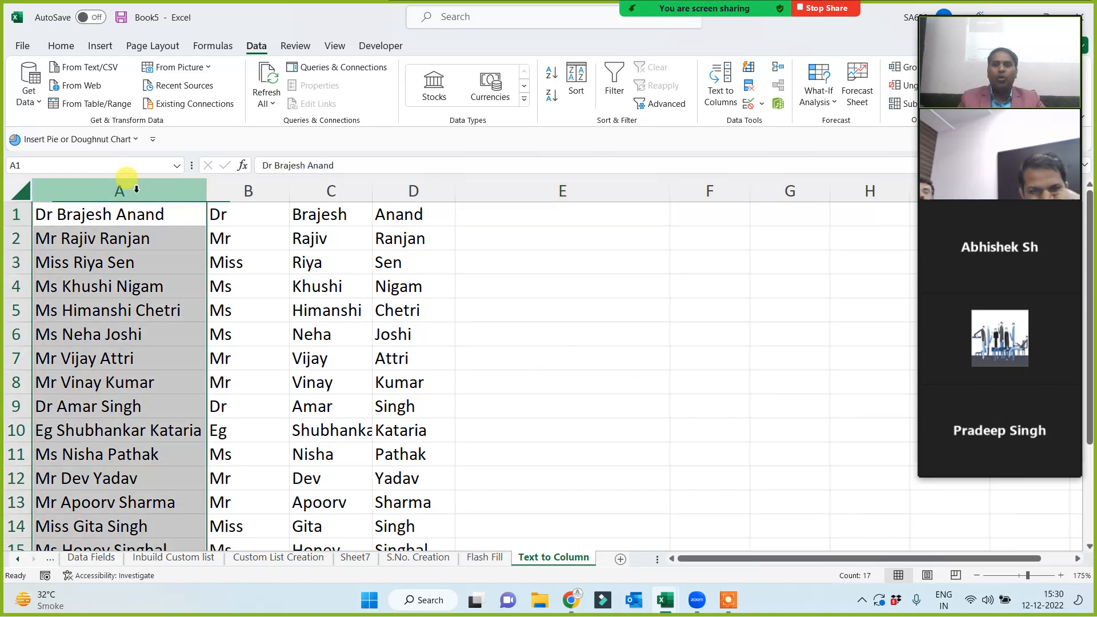
Delete column A, flash-fill full names into column D from a 'Dr' example, then undo.
key("ctrl+minus")
left_click(332, 334)
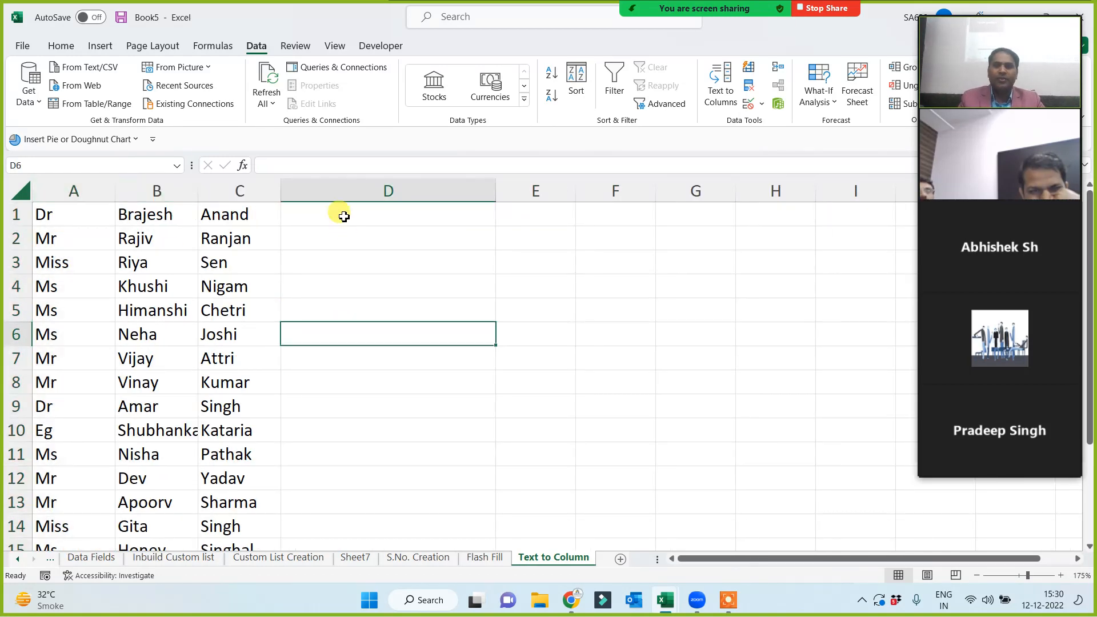
left_click(344, 217)
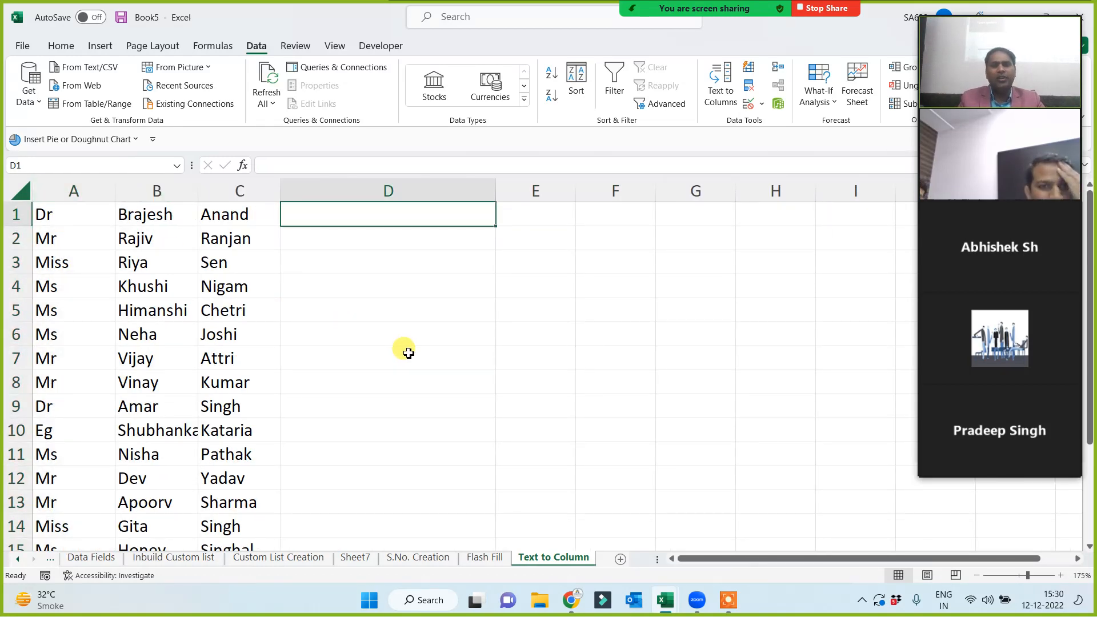
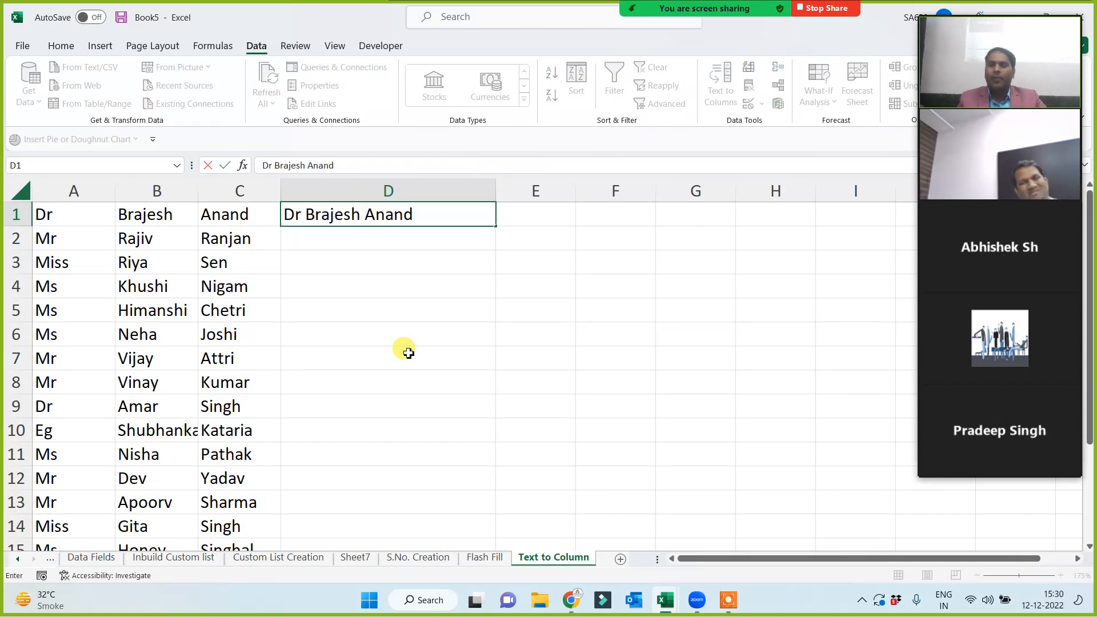
left_click(408, 353)
left_click(404, 213)
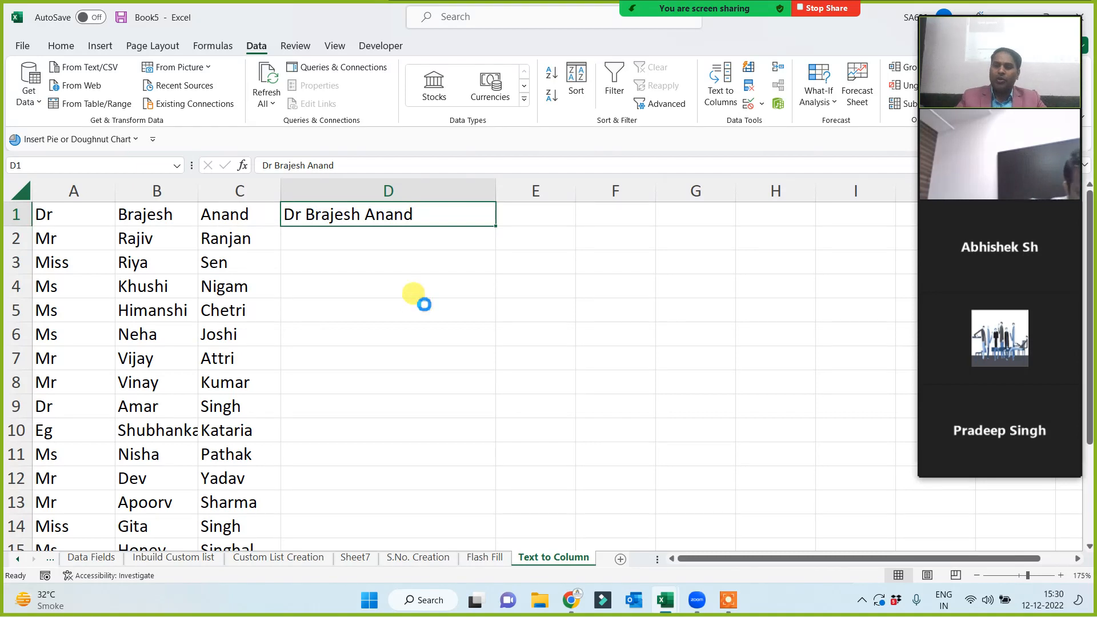
key("ctrl+e")
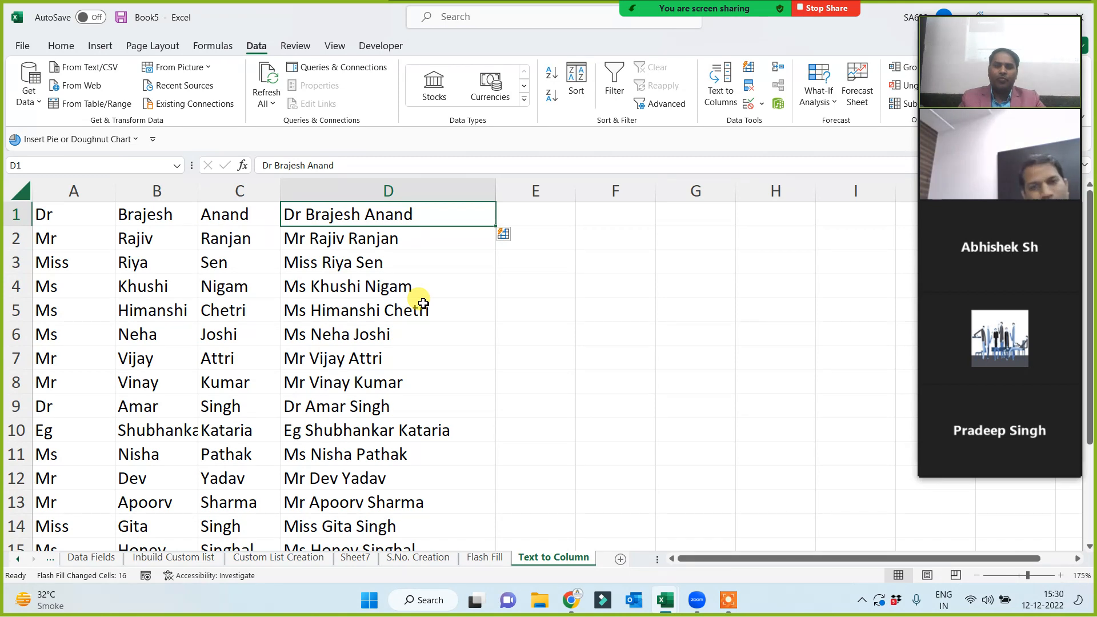
key("ctrl+z")
key("ctrl+z")
key("ctrl+z")
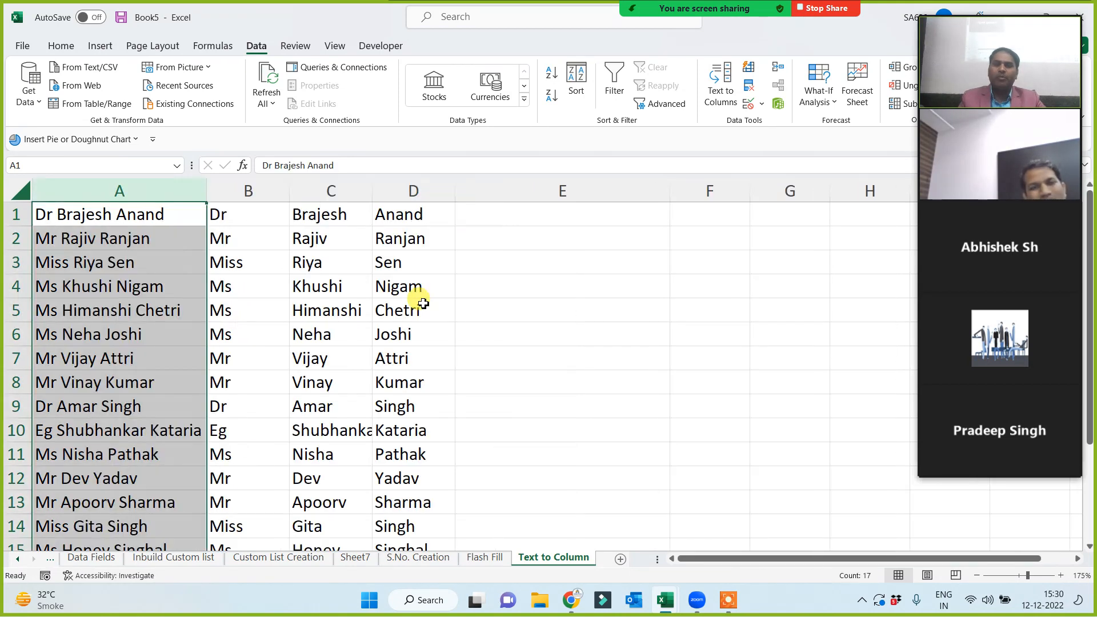
On the Flash Fill sheet, copy the title, first and last name columns to B21.
left_click(485, 558)
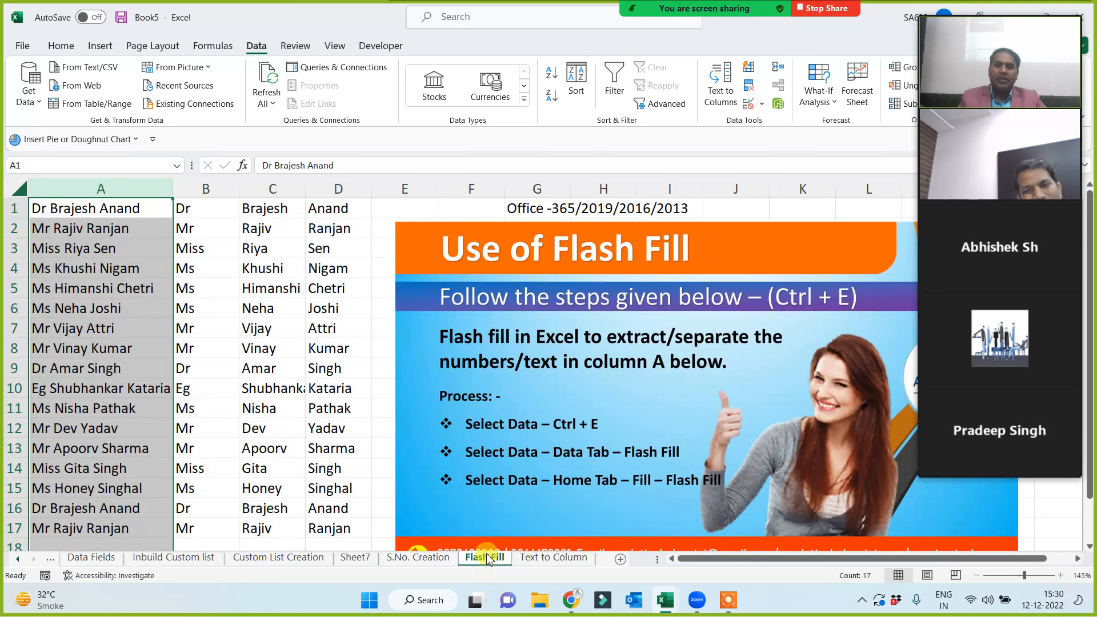
scroll(304, 366, "down", 3)
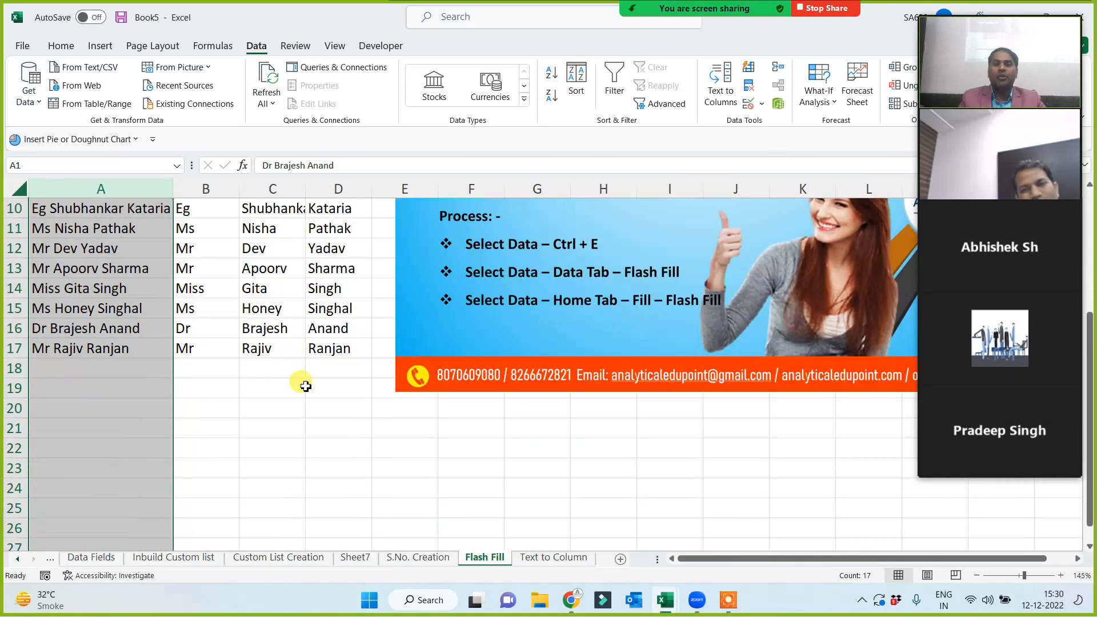
scroll(146, 375, "up", 3)
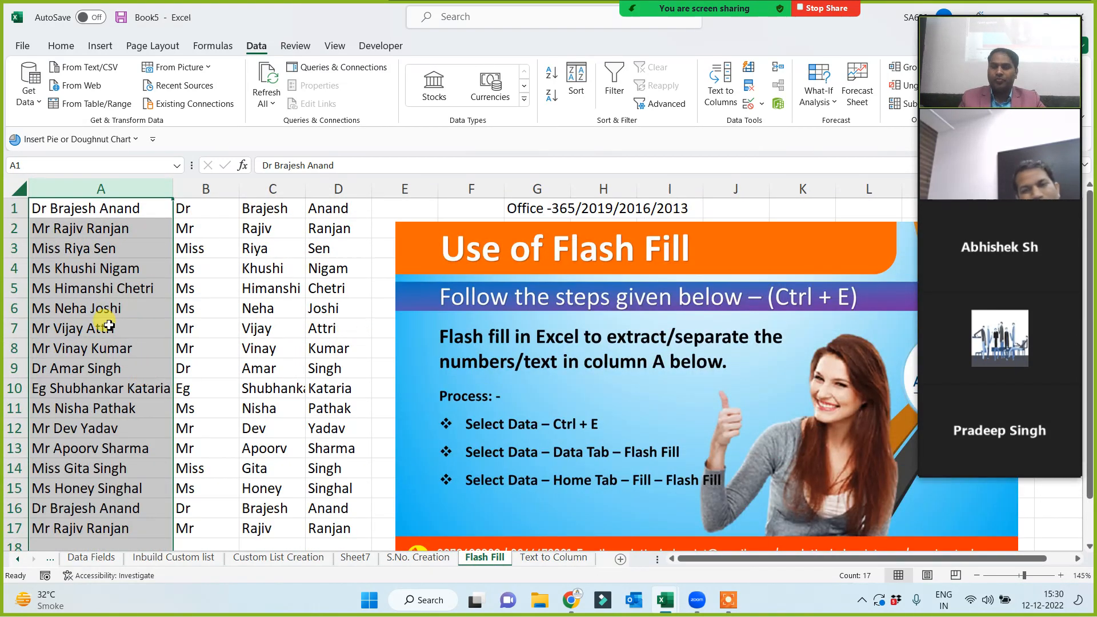
left_click_drag(93, 208, 86, 537)
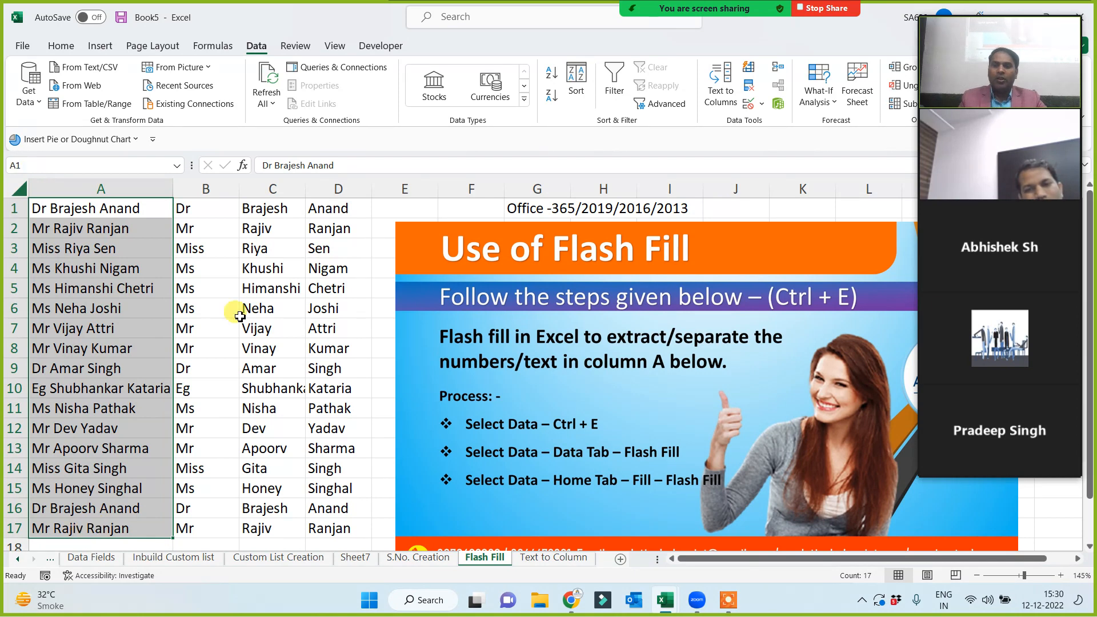
left_click_drag(209, 211, 330, 539)
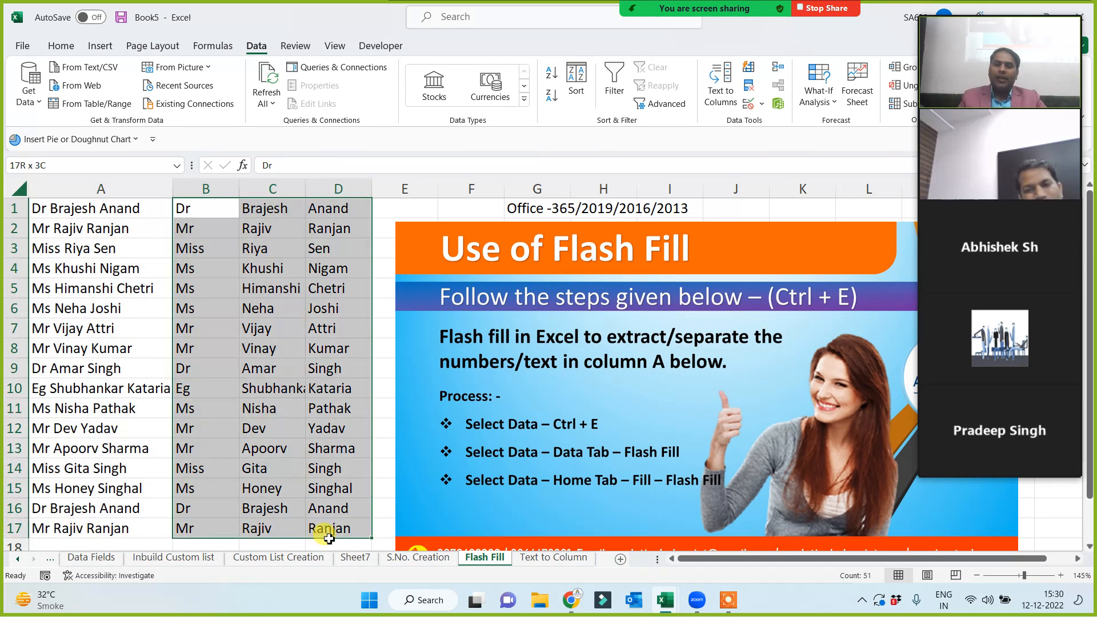
key("ctrl+c")
scroll(178, 465, "down", 6)
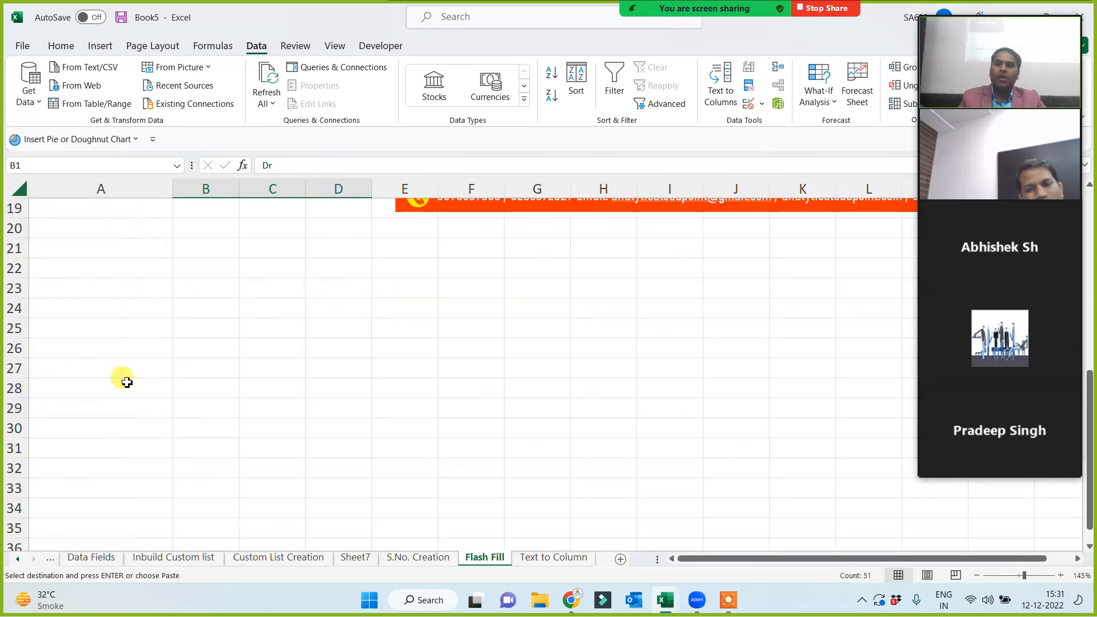
left_click(206, 251)
key("ctrl+v")
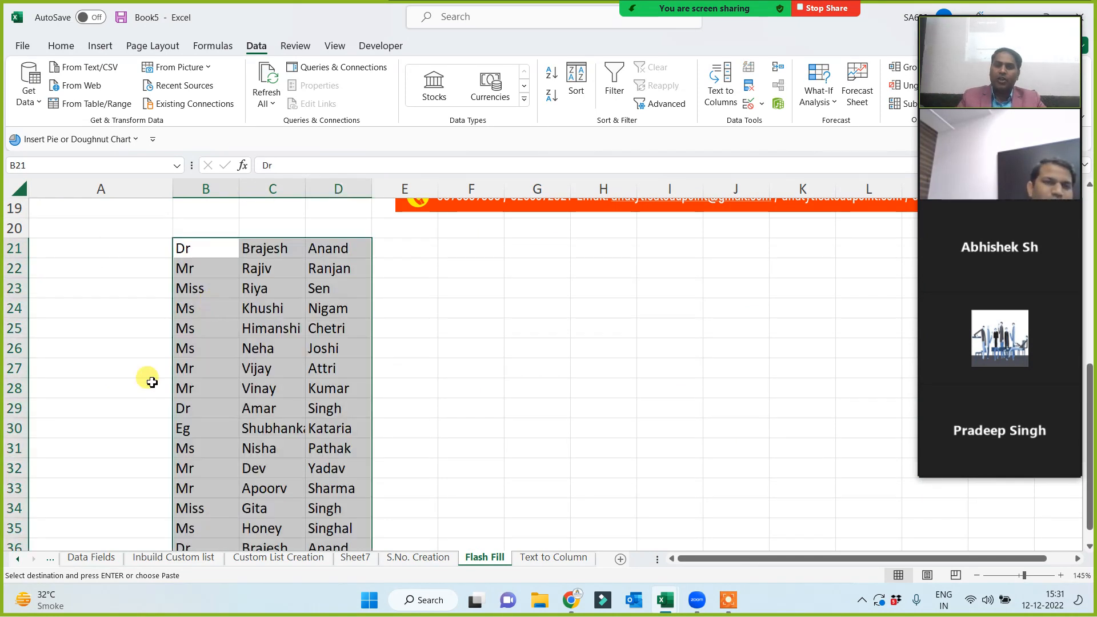
Enter an example full name in A21 and flash-fill full names down column A.
left_click(72, 348)
left_click(86, 250)
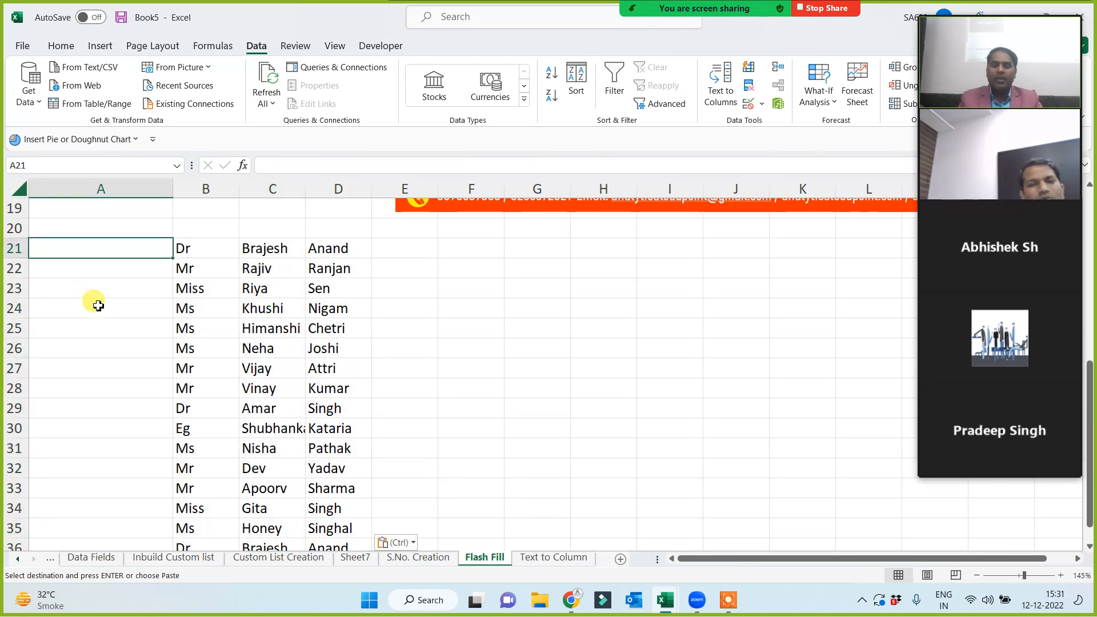
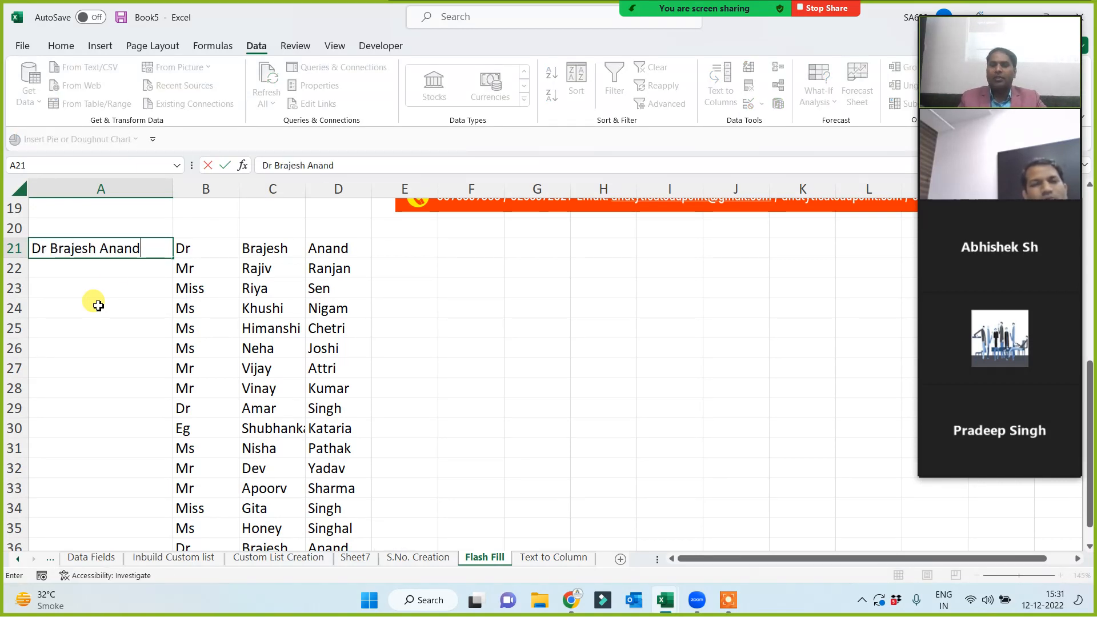
left_click(98, 306)
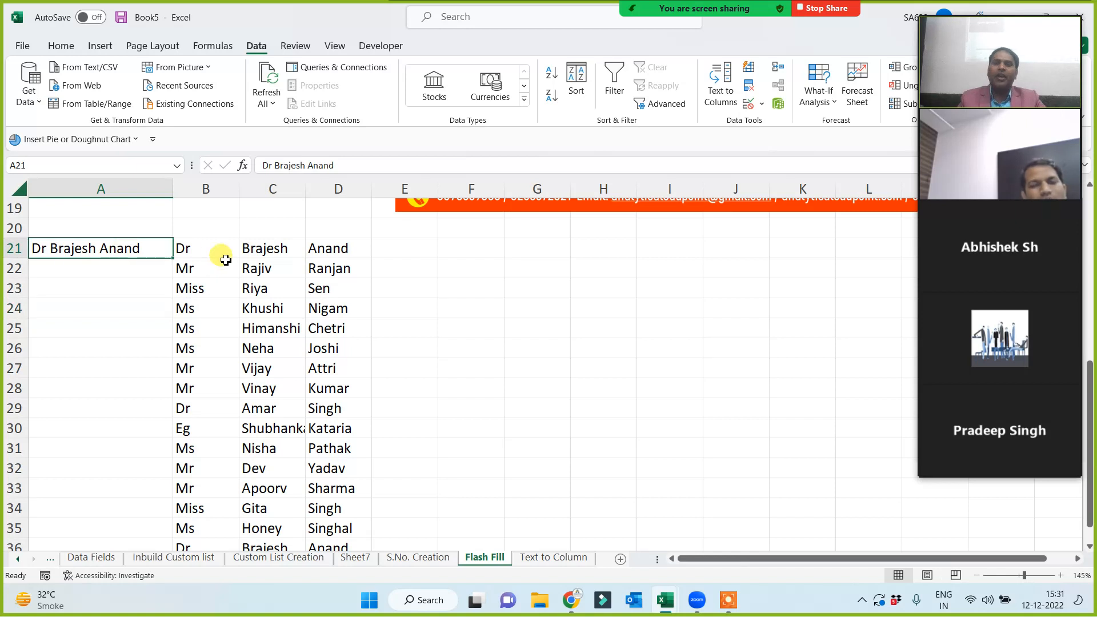
left_click_drag(220, 254, 361, 248)
left_click(122, 254)
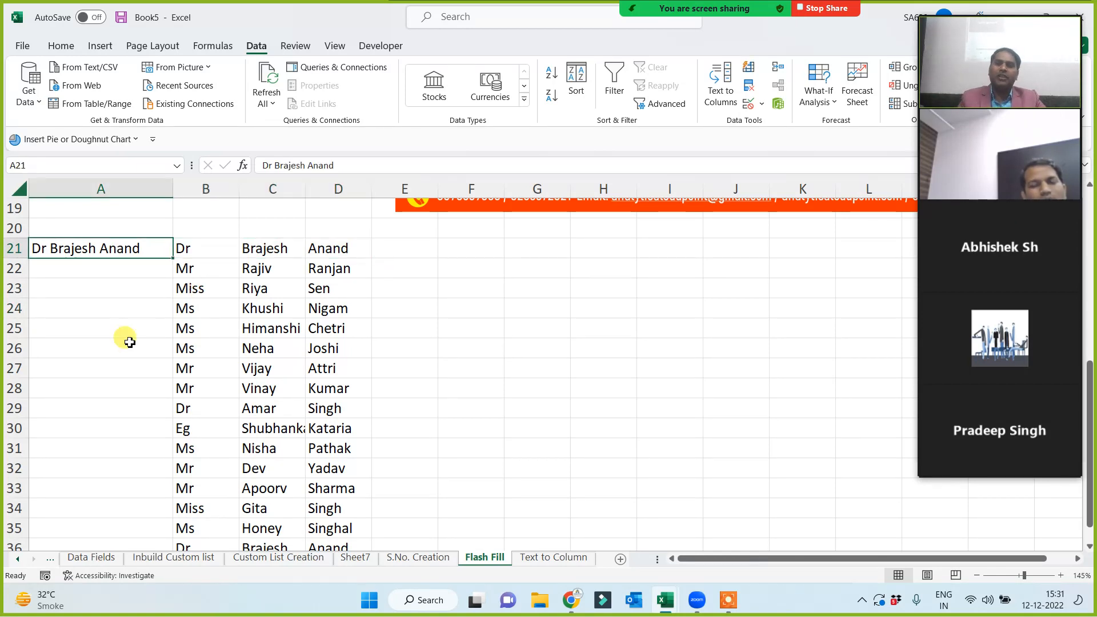
key("ctrl+e")
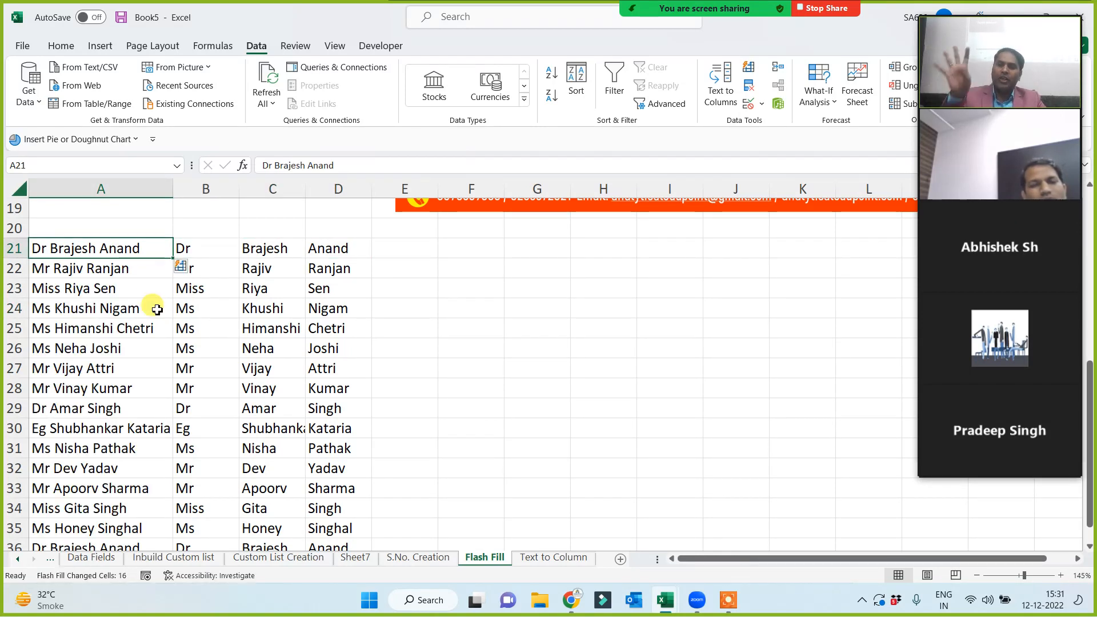
left_click(441, 368)
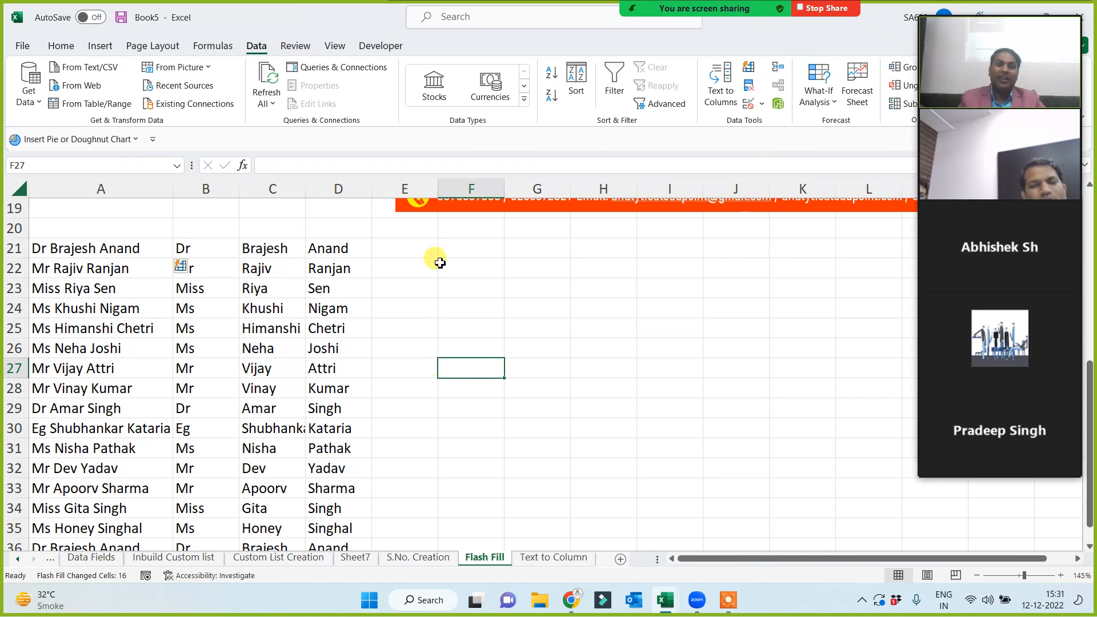
Apply Merge Across to E21:J37 so each row merges columns E to J.
left_click_drag(431, 255, 769, 400)
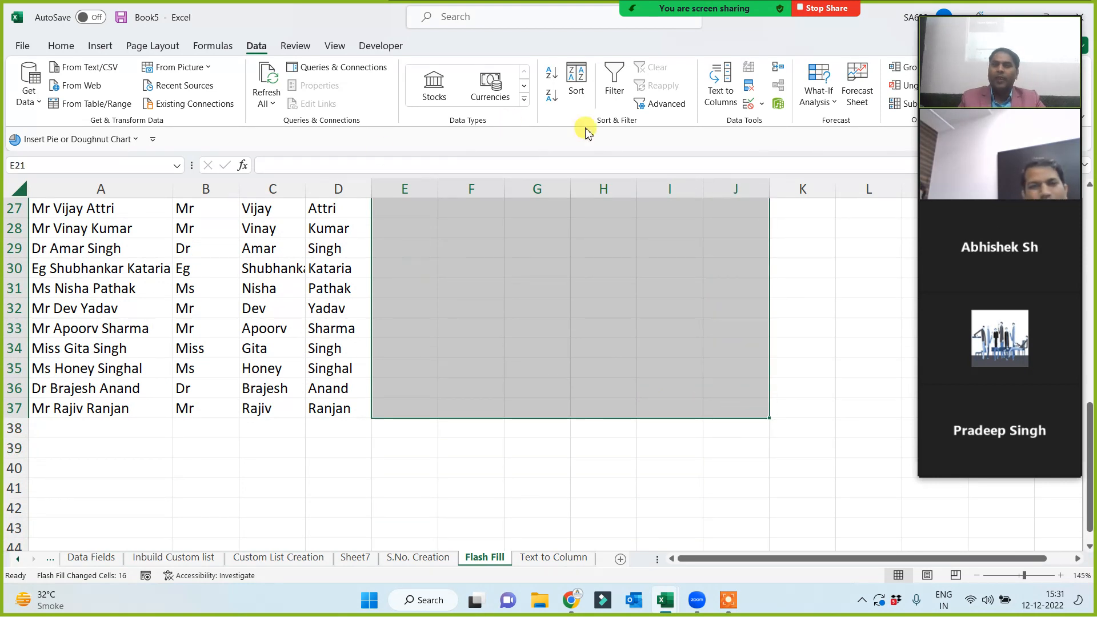
left_click(62, 47)
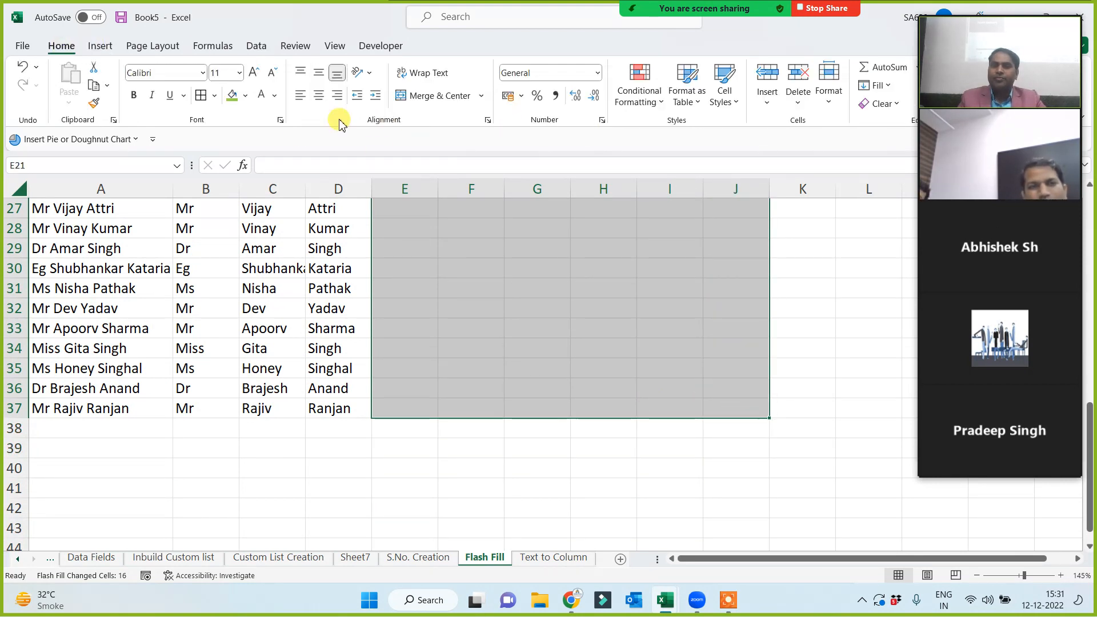
left_click(481, 95)
left_click(469, 136)
Point out the title, first name and last name in row 21, then select merged E21.
scroll(445, 297, "up", 5)
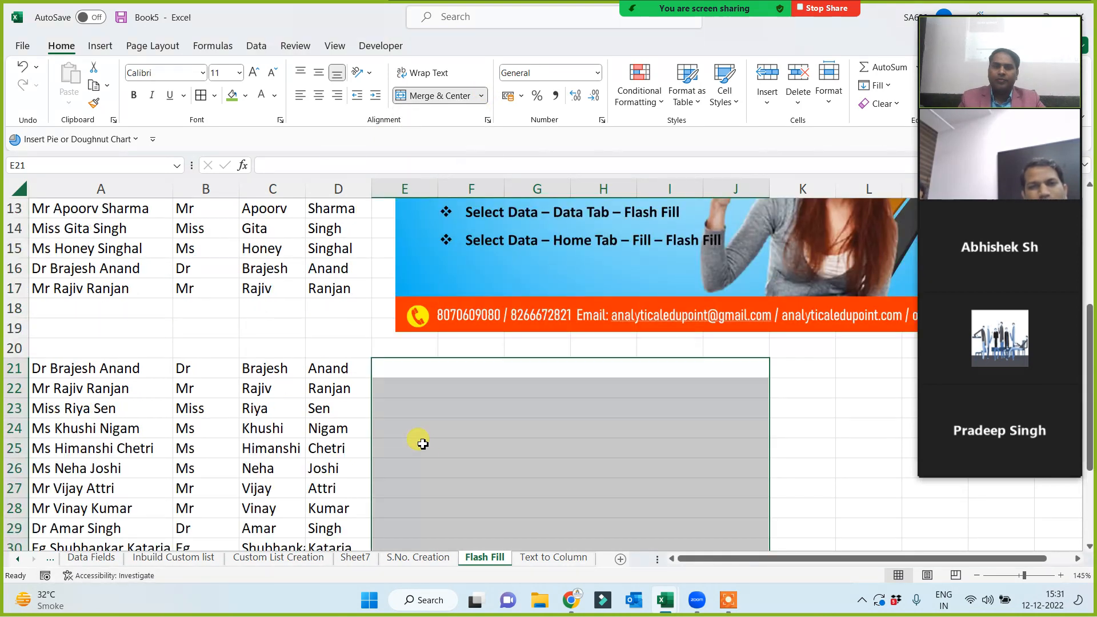
left_click(417, 372)
left_click(196, 366)
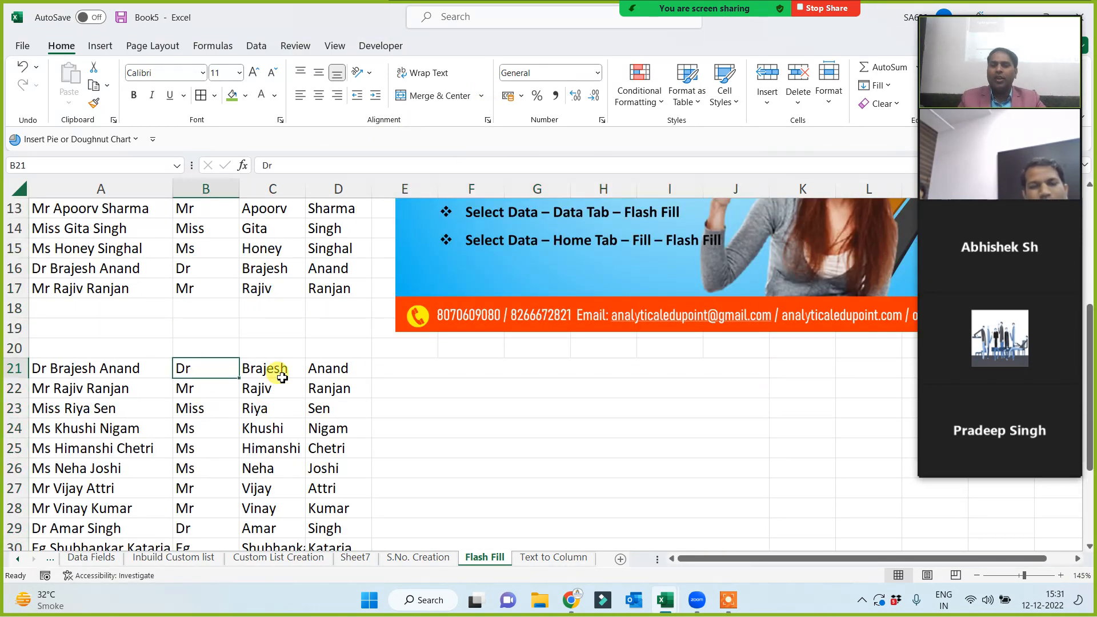
left_click(279, 372)
left_click(339, 372)
left_click(437, 369)
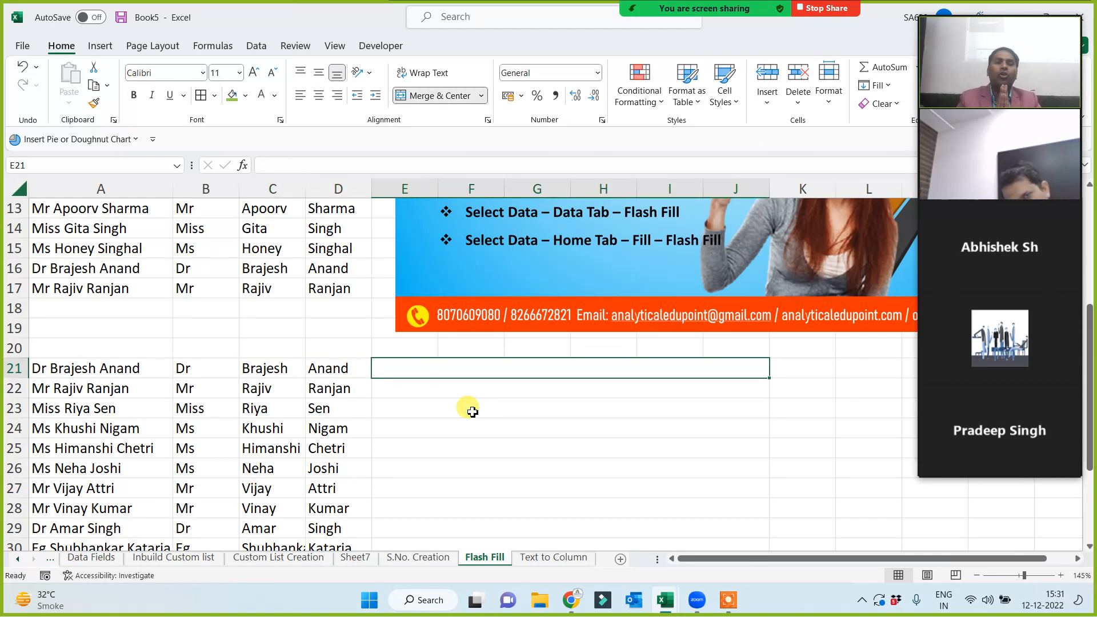
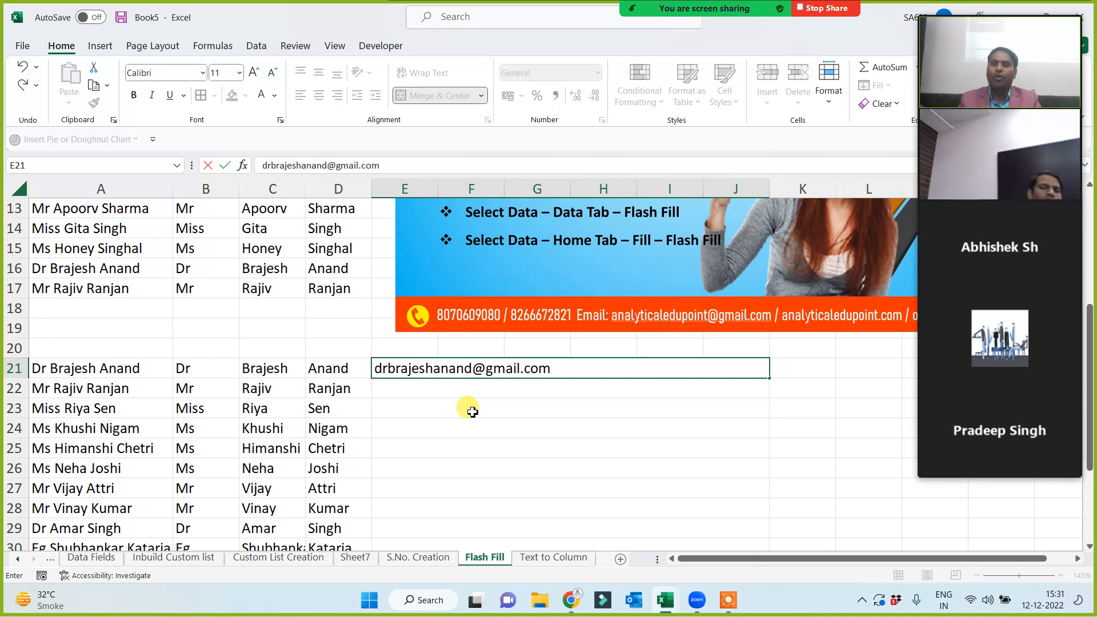
left_click(475, 446)
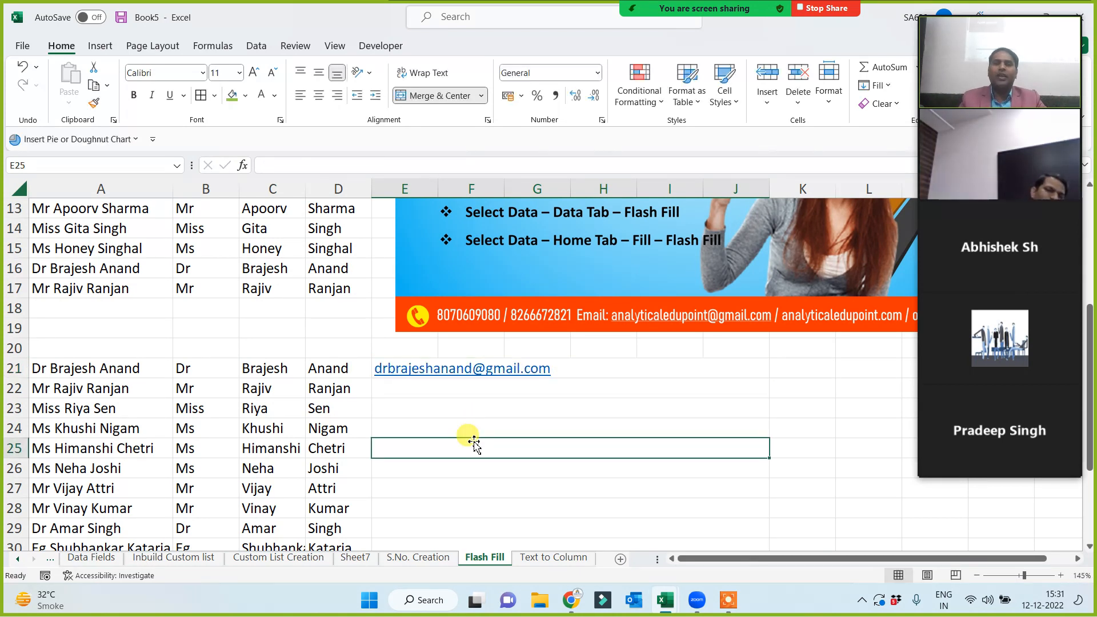
key("Up")
key("Up")
key("Up")
key("Up")
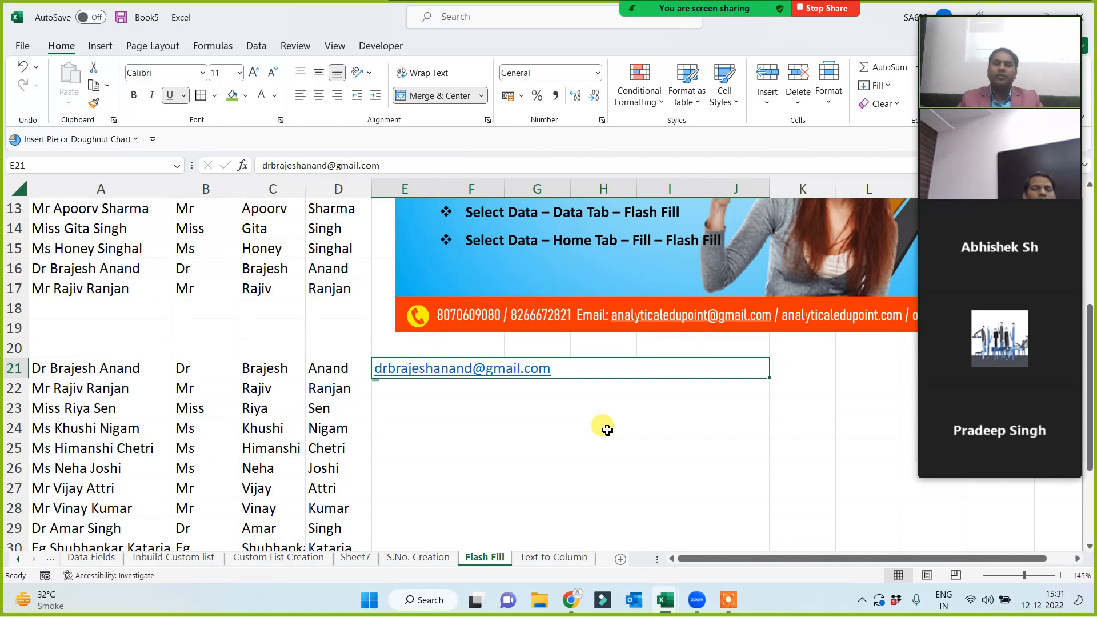
left_click(575, 461)
left_click(577, 426)
left_click(624, 402)
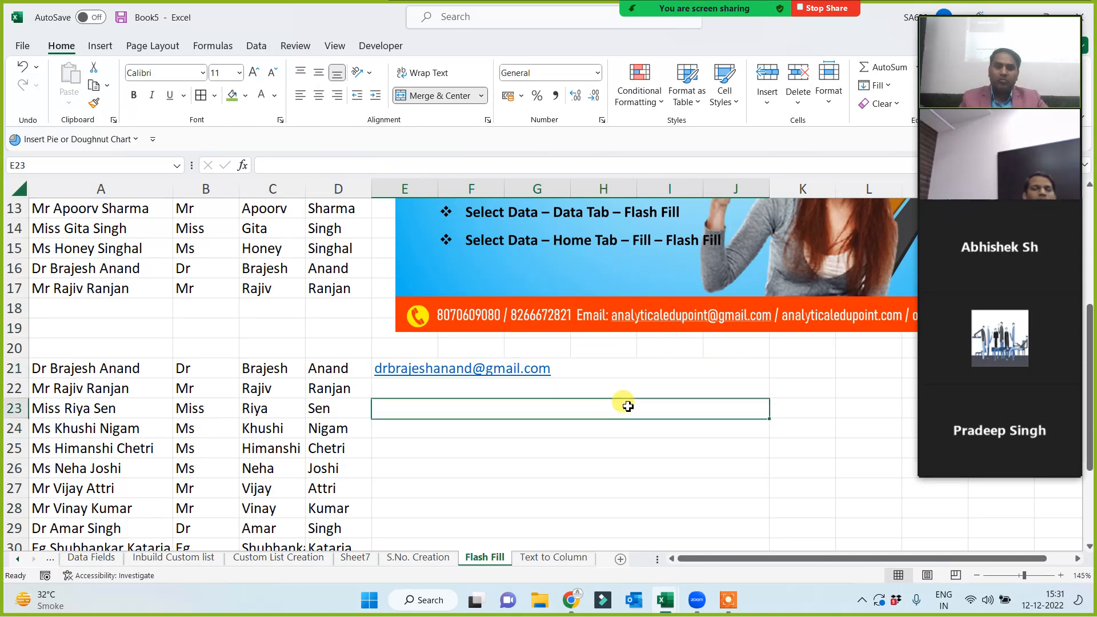
key("Up")
key("Up")
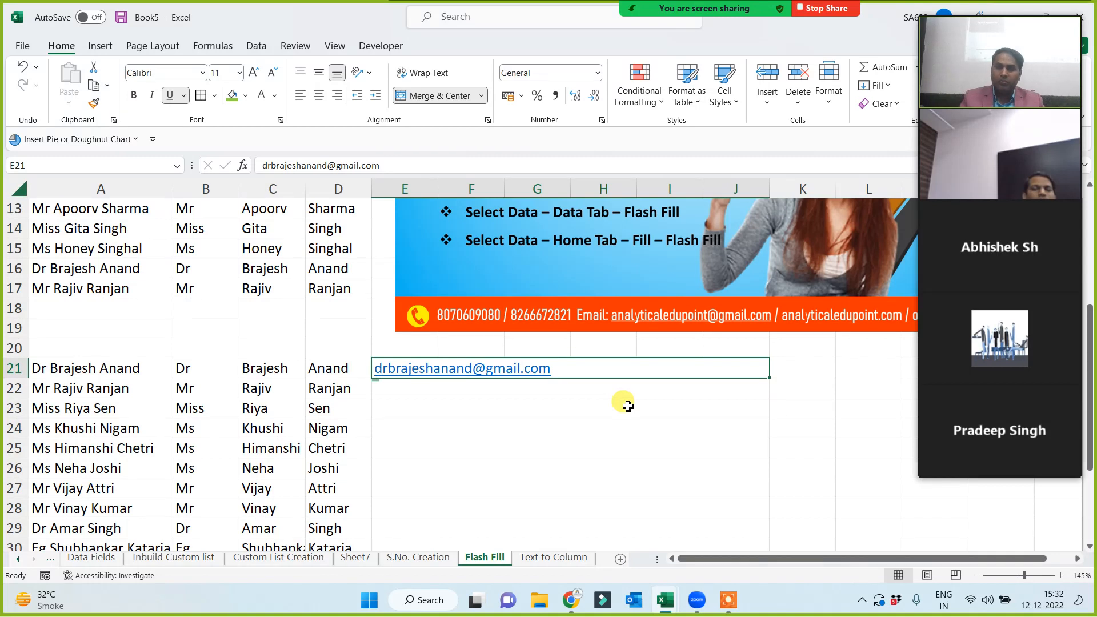
key("Delete")
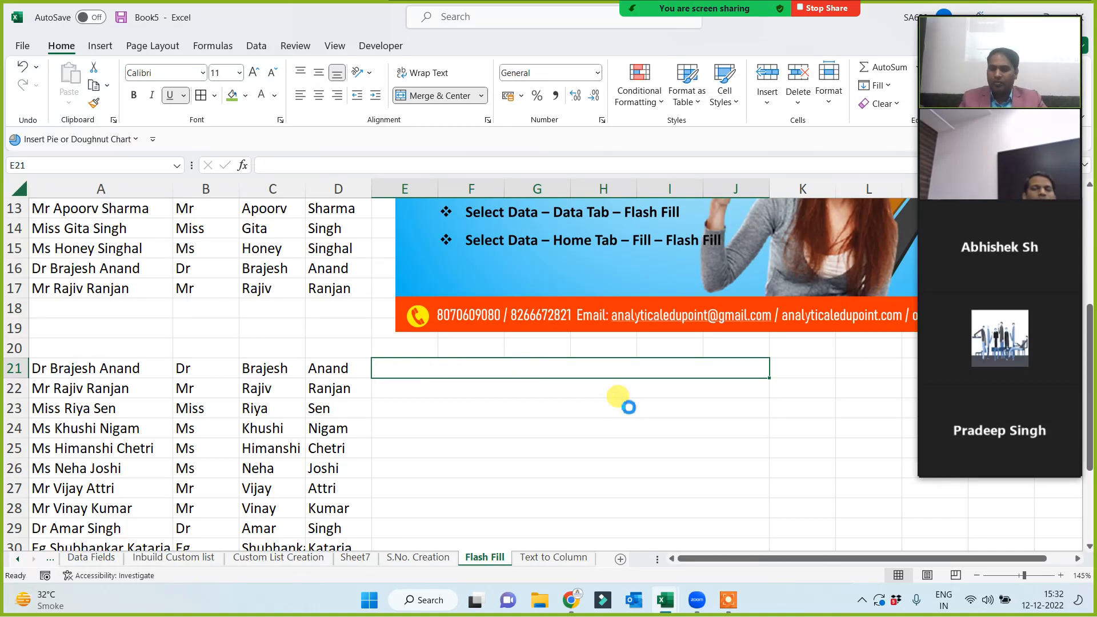
Undo the old emails, enter an example e-mail address in E21, and flash-fill the rest.
key("ctrl+z")
key("ctrl+z")
key("ctrl+z")
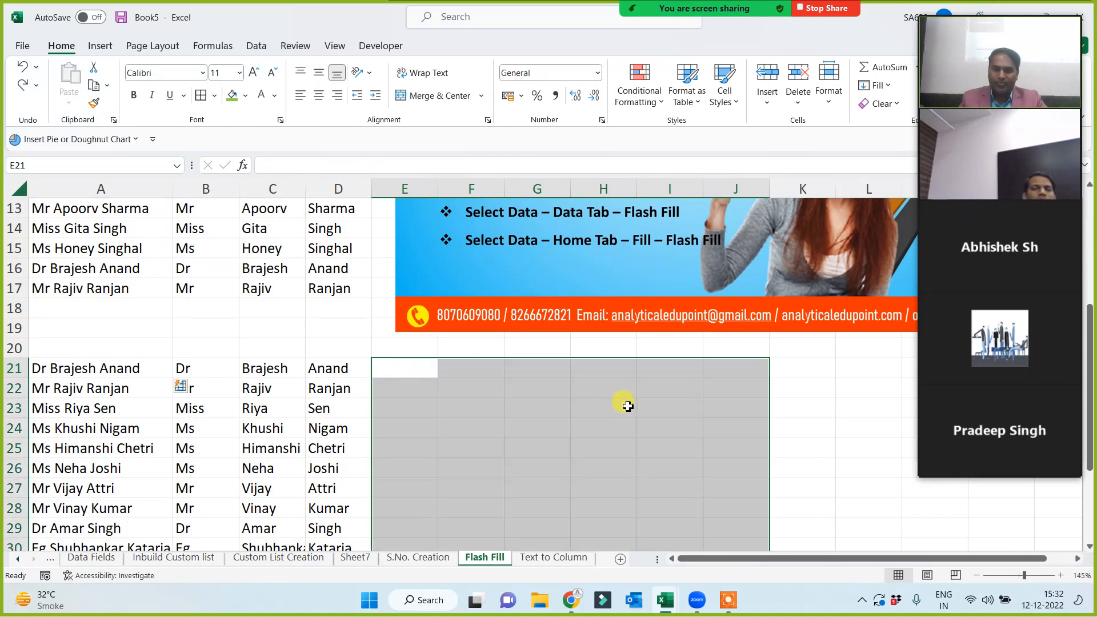
left_click(404, 368)
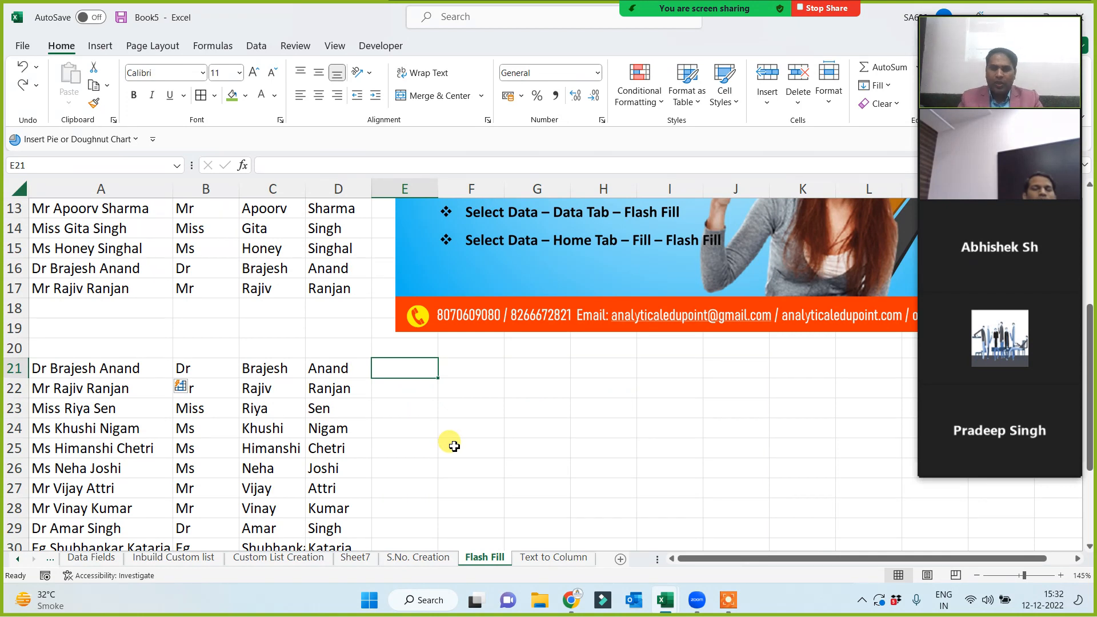
type("dr")
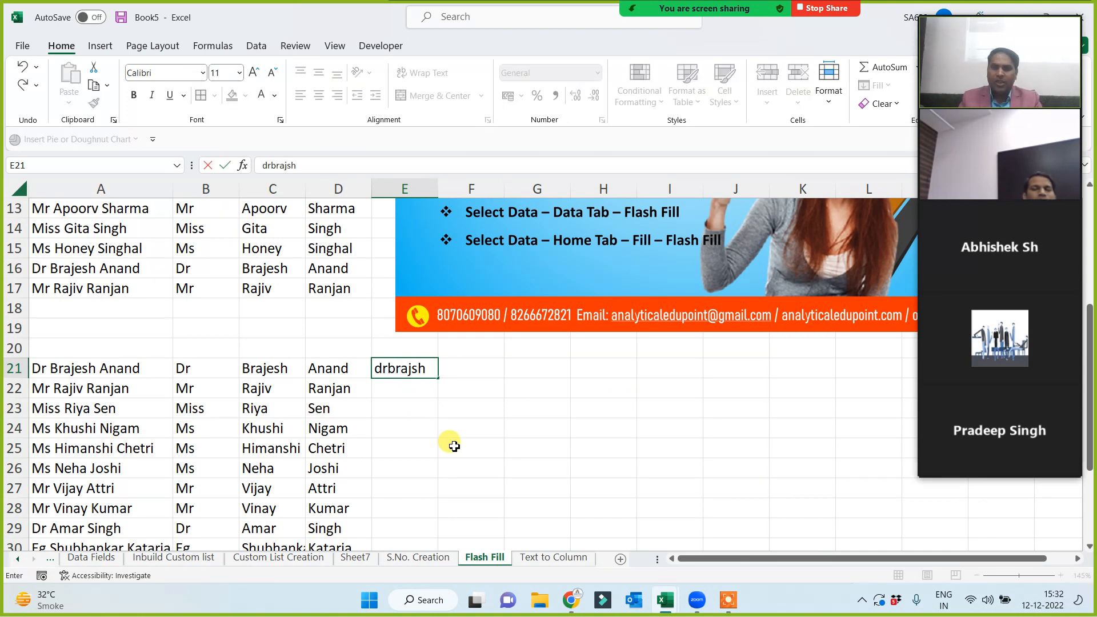
type("brajsh")
key("BackSpace")
key("BackSpace")
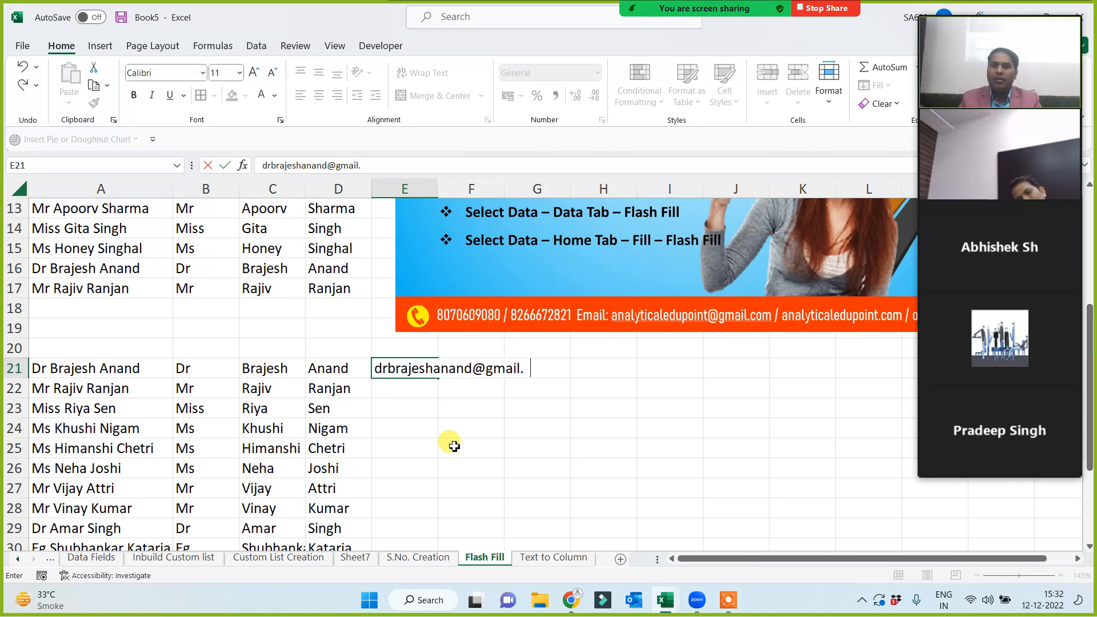
key("Return")
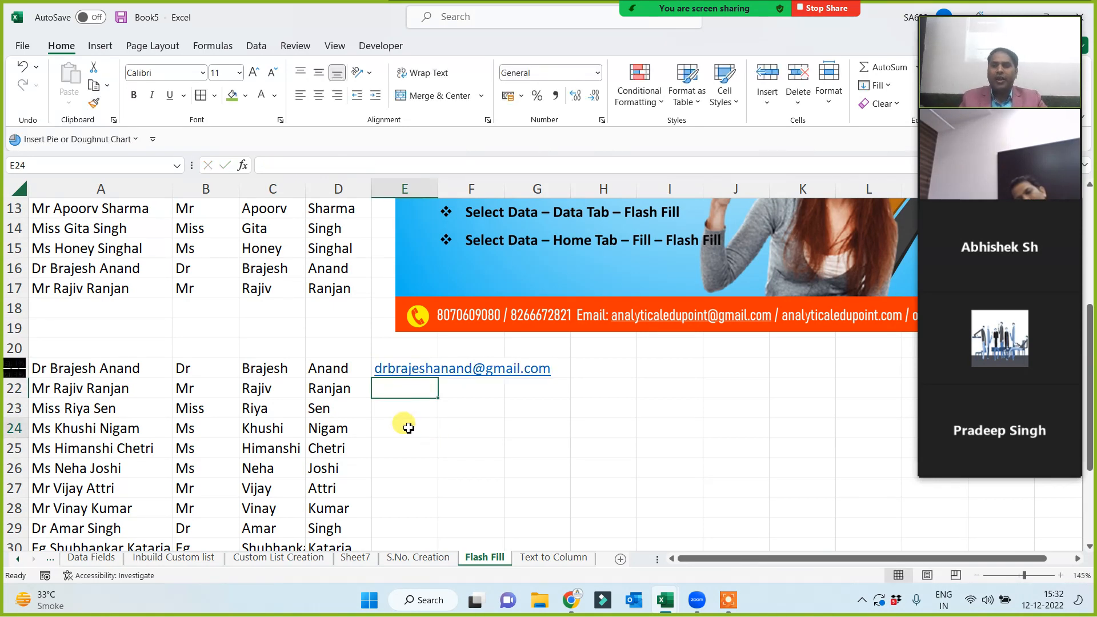
key("Up")
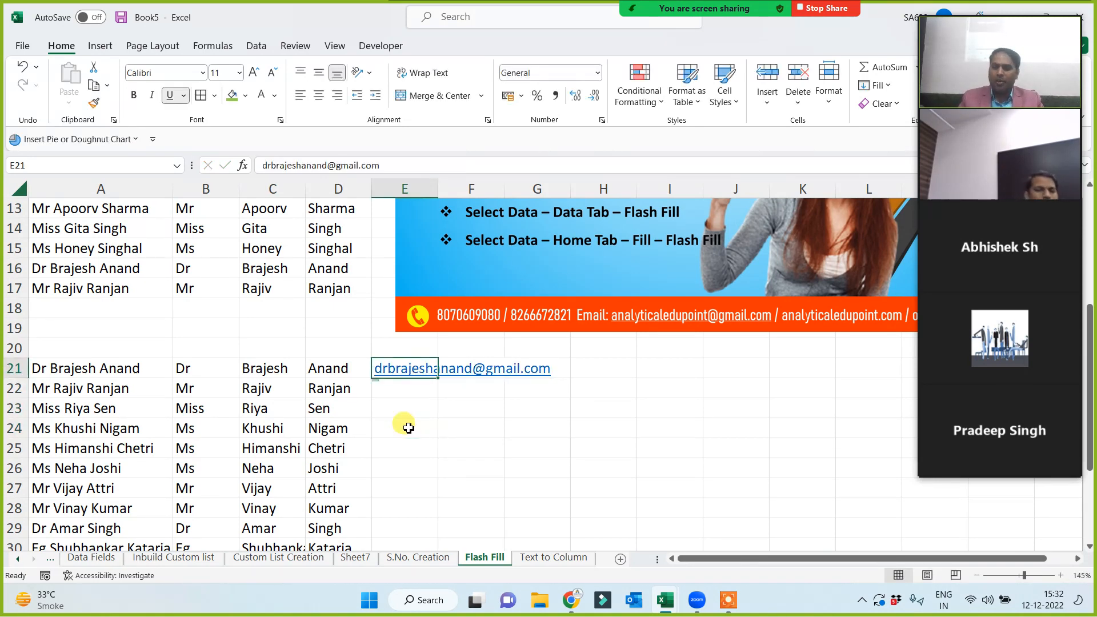
key("ctrl+e")
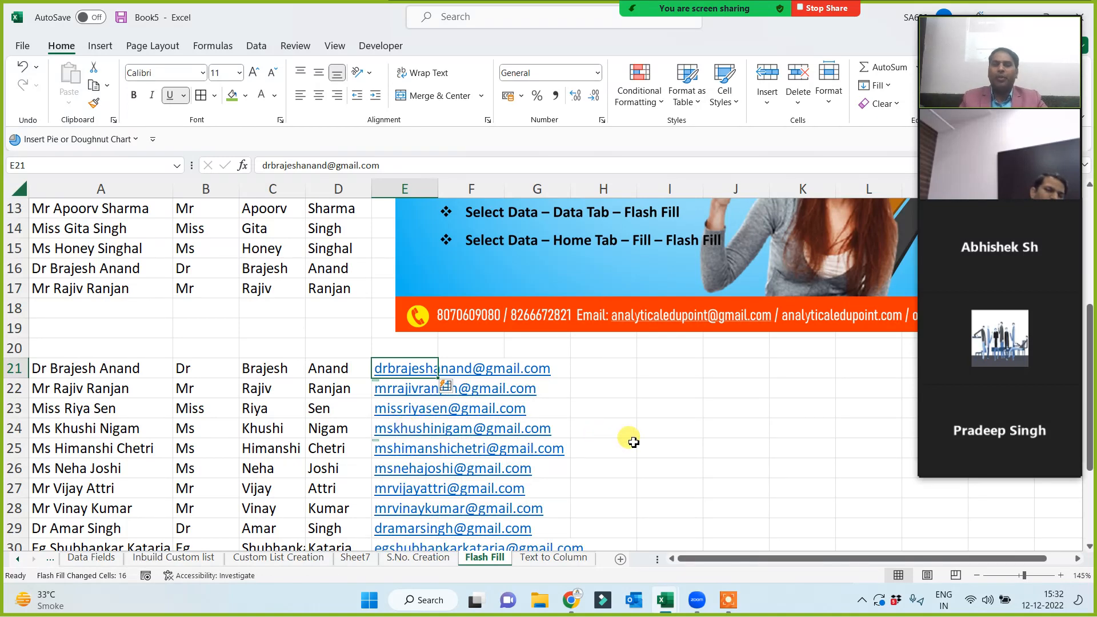
Briefly review columns B to D on the Text to Column sheet.
left_click(627, 433)
scroll(629, 437, "down", 1)
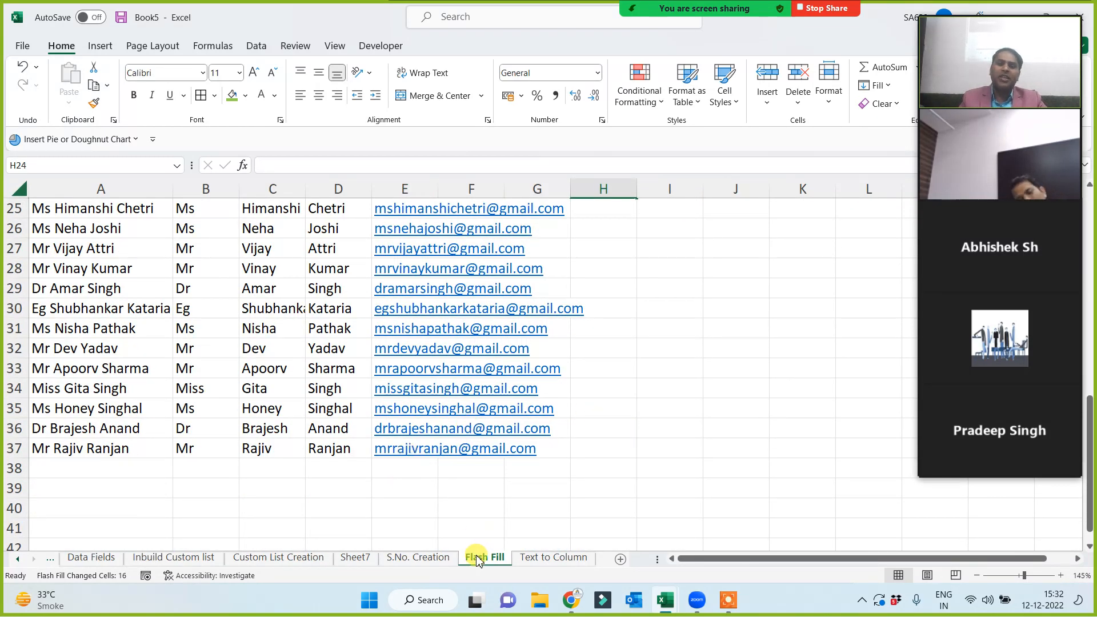
left_click(464, 504)
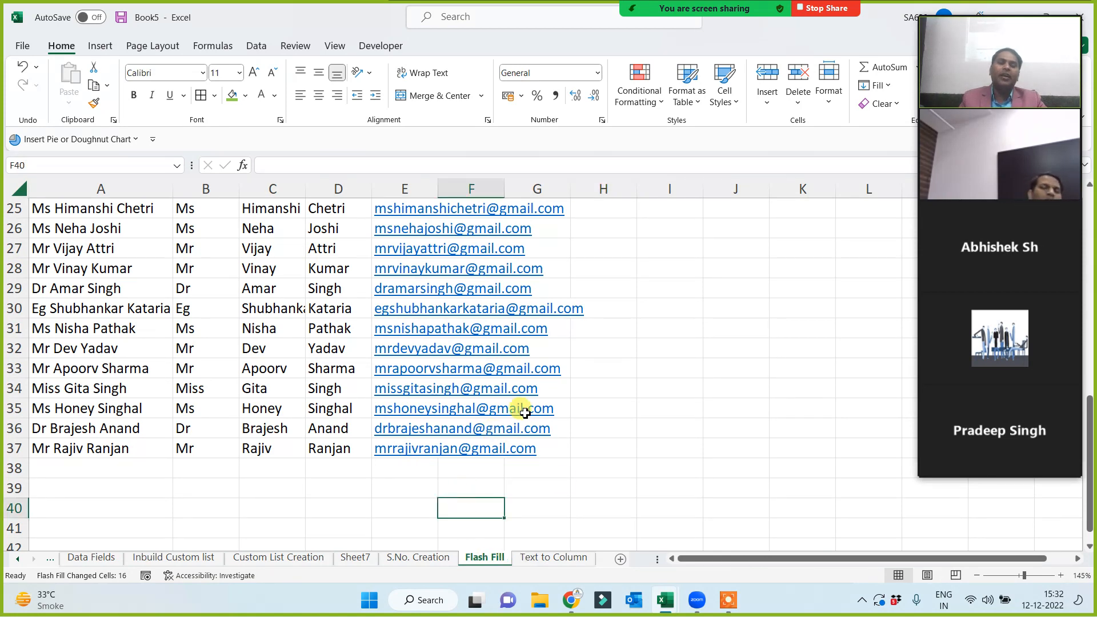
left_click(556, 559)
left_click(475, 312)
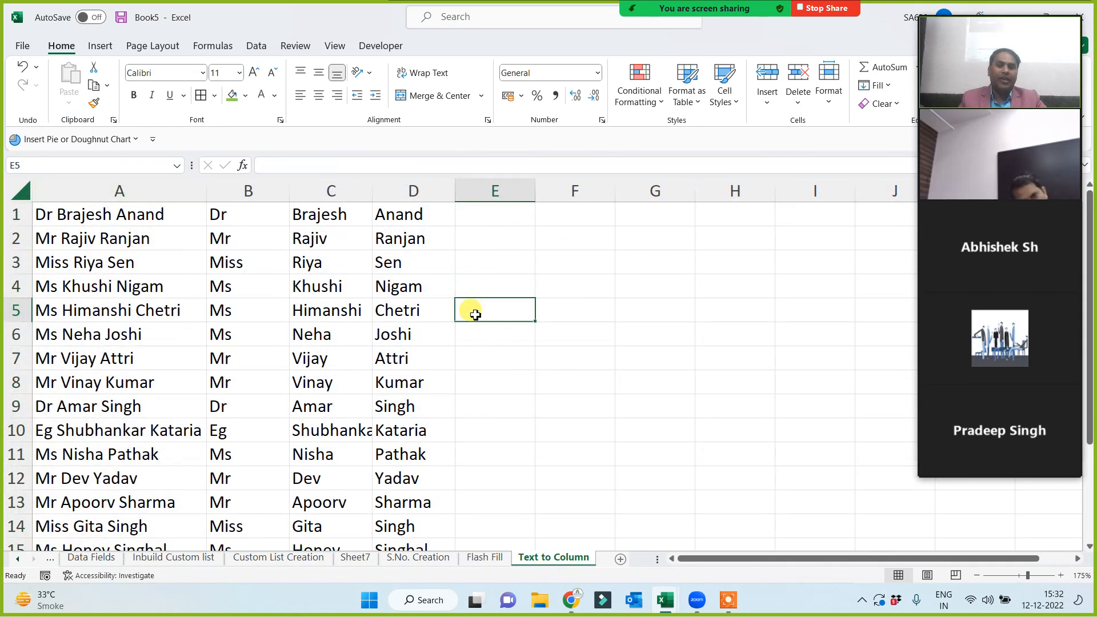
left_click_drag(246, 191, 386, 194)
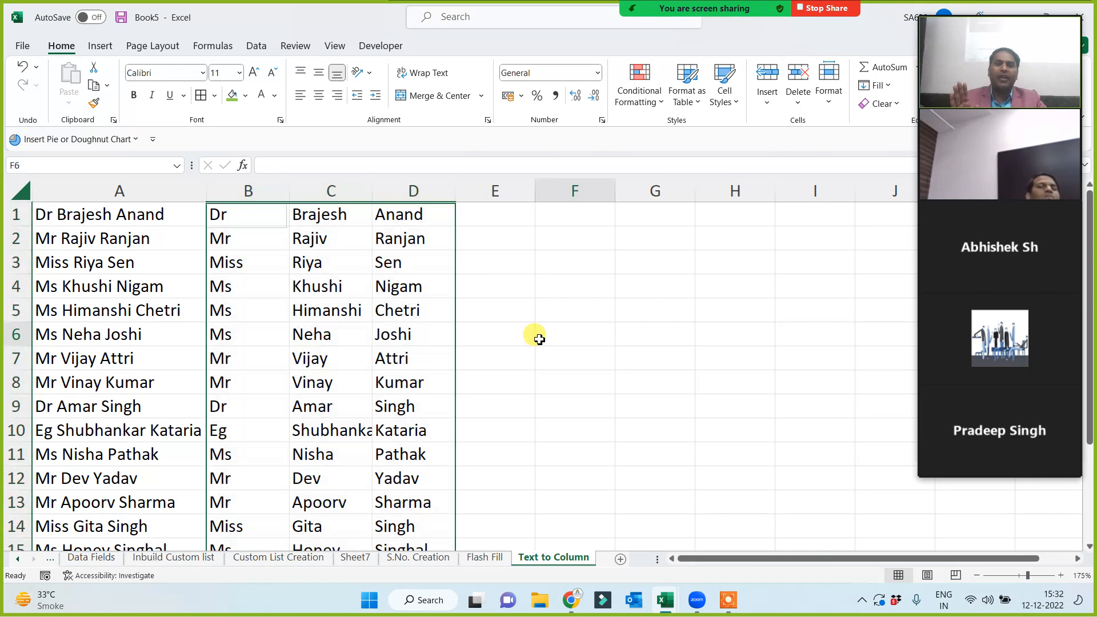
left_click(538, 335)
Back on the Flash Fill sheet, autofit column E to the longest e-mail address.
left_click(485, 558)
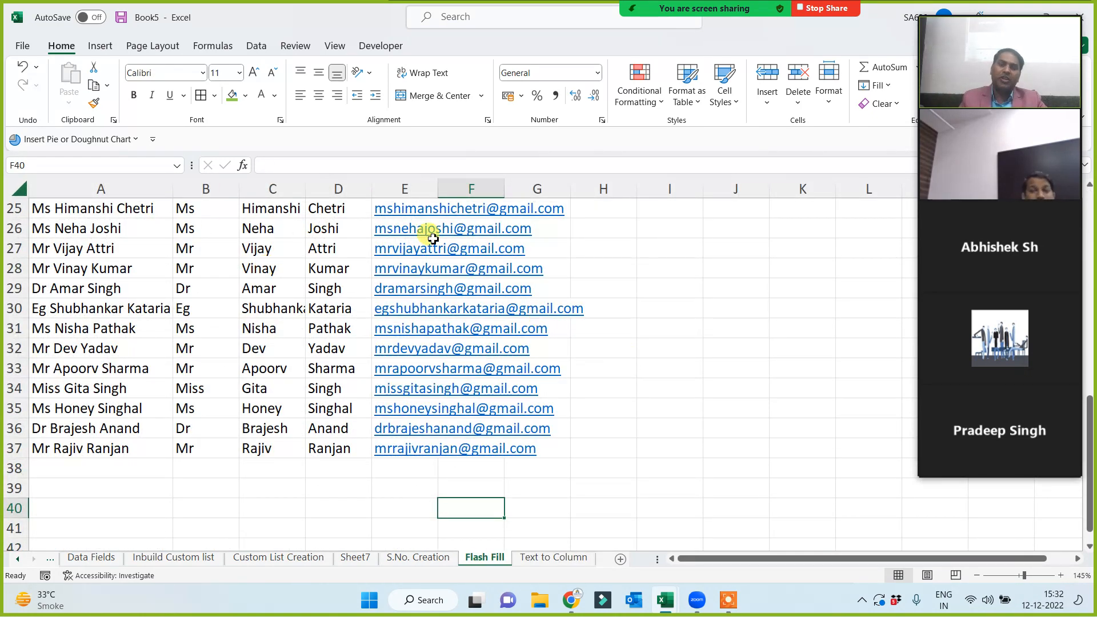
double_click(438, 189)
left_click(689, 426)
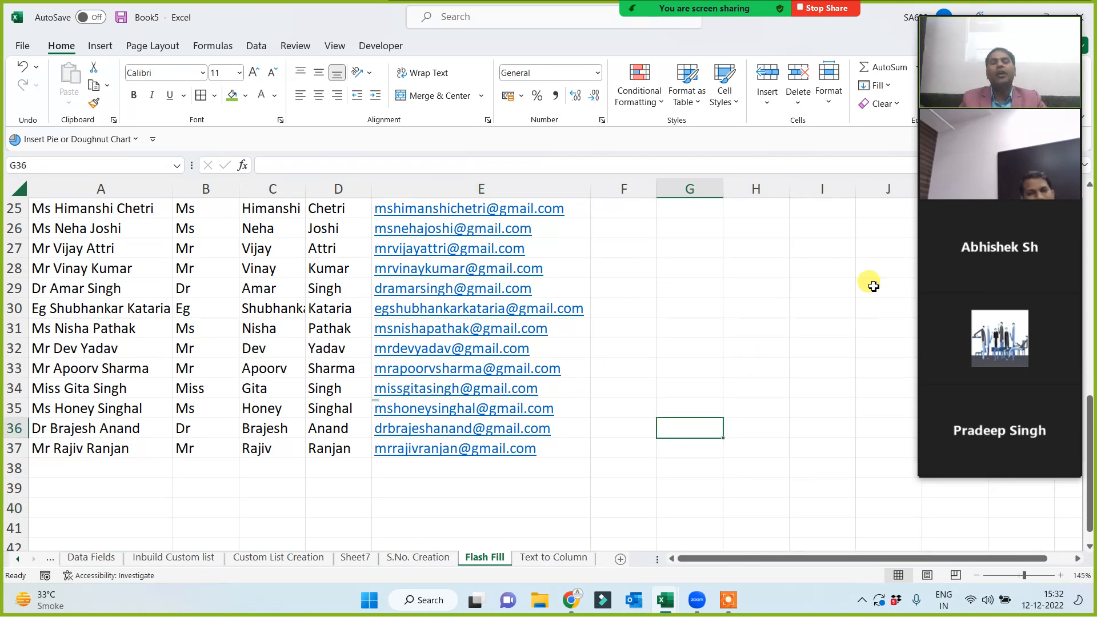
mouse_move(998, 165)
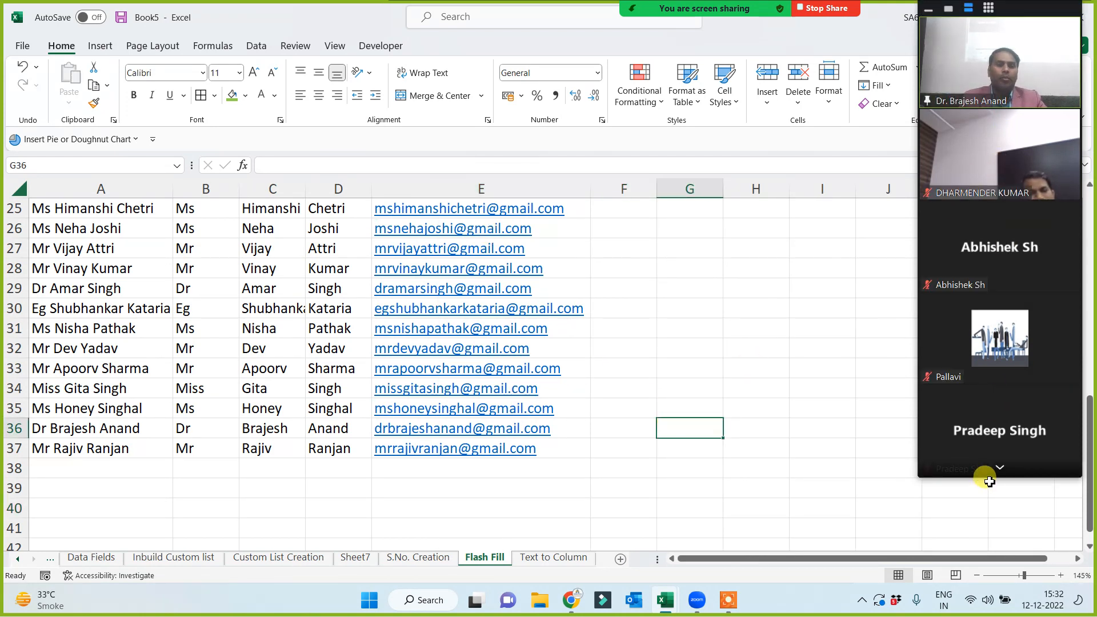
left_click(1001, 466)
left_click(1004, 467)
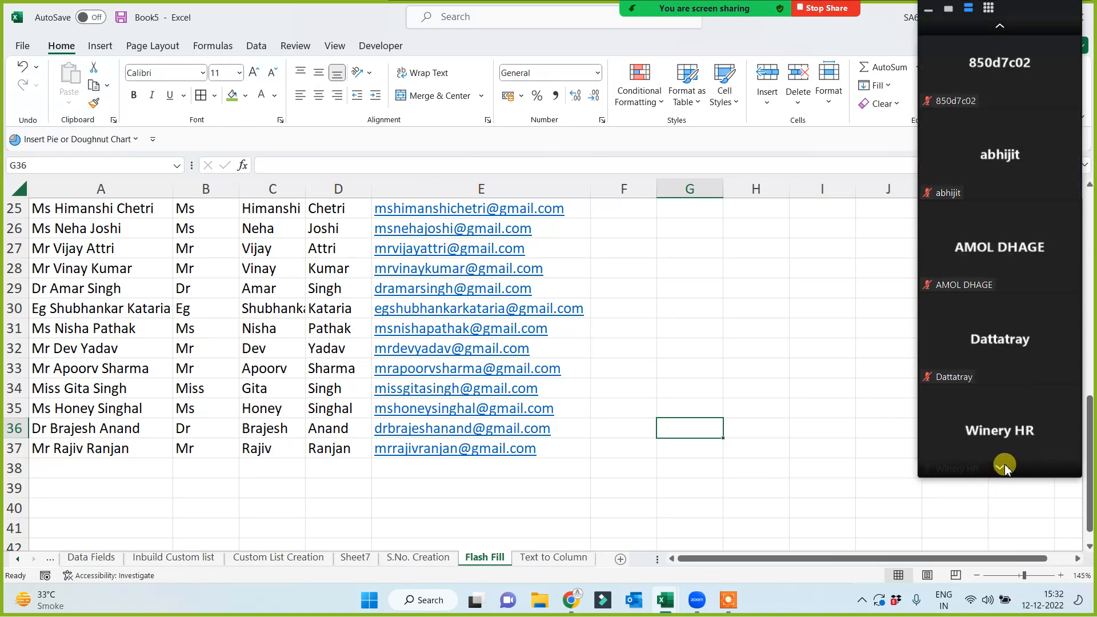
left_click(1004, 467)
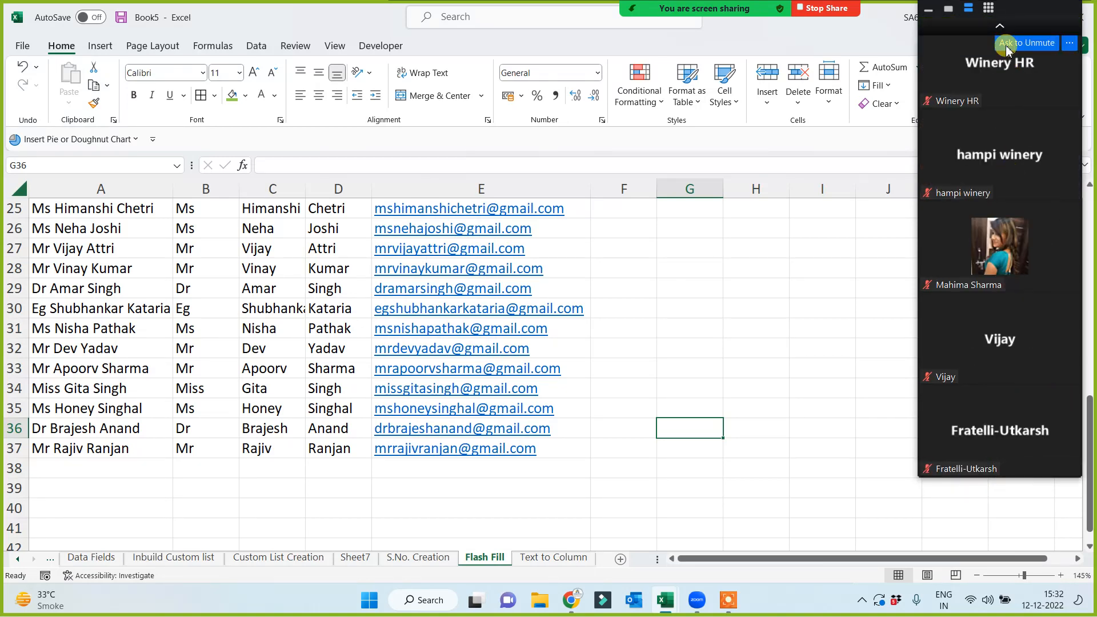
left_click(1000, 25)
left_click(1001, 25)
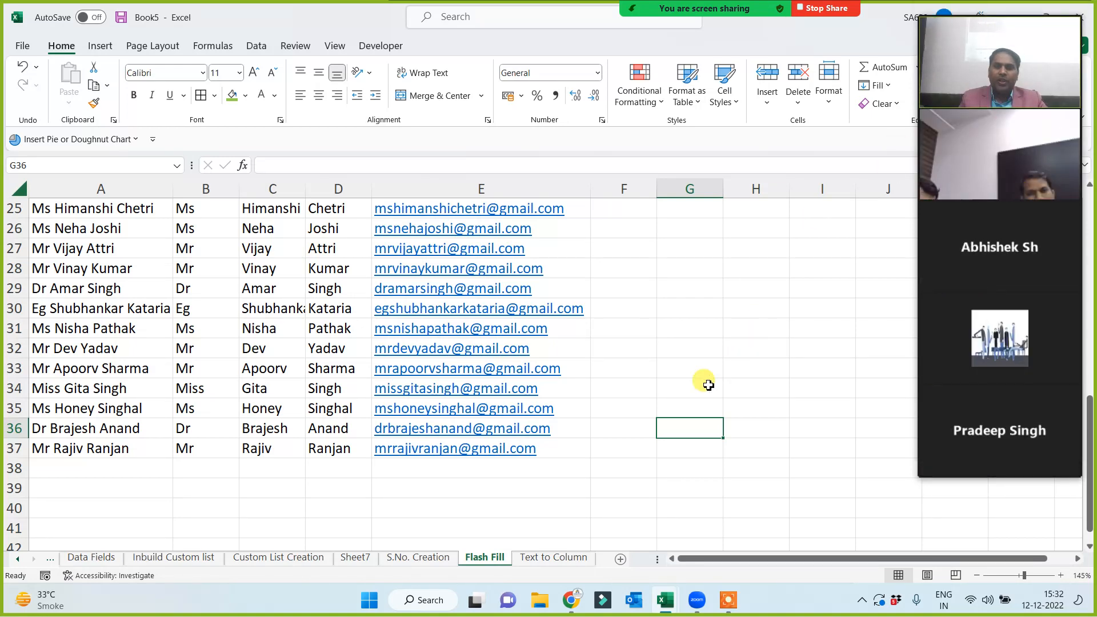
left_click(550, 557)
left_click(504, 562)
left_click(603, 413)
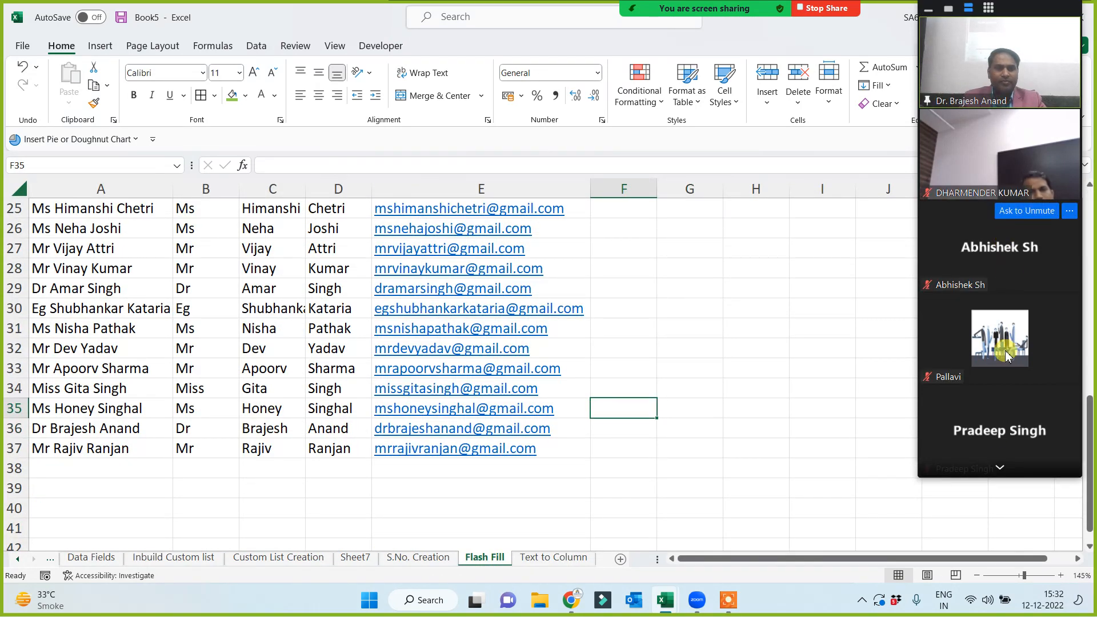
left_click(1000, 470)
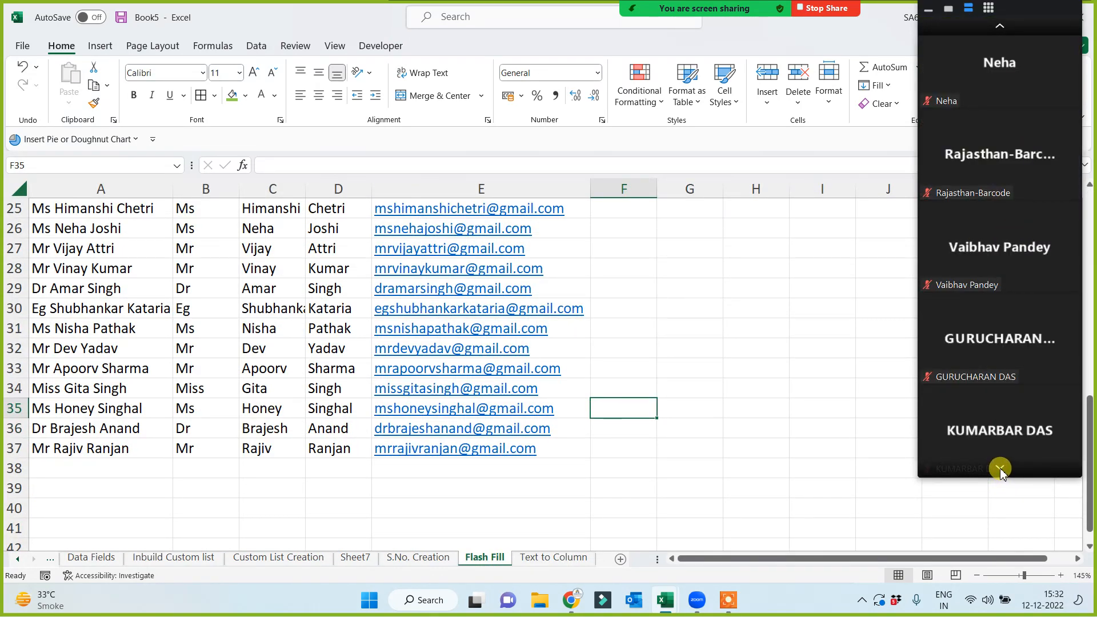
left_click(1001, 470)
left_click(1000, 470)
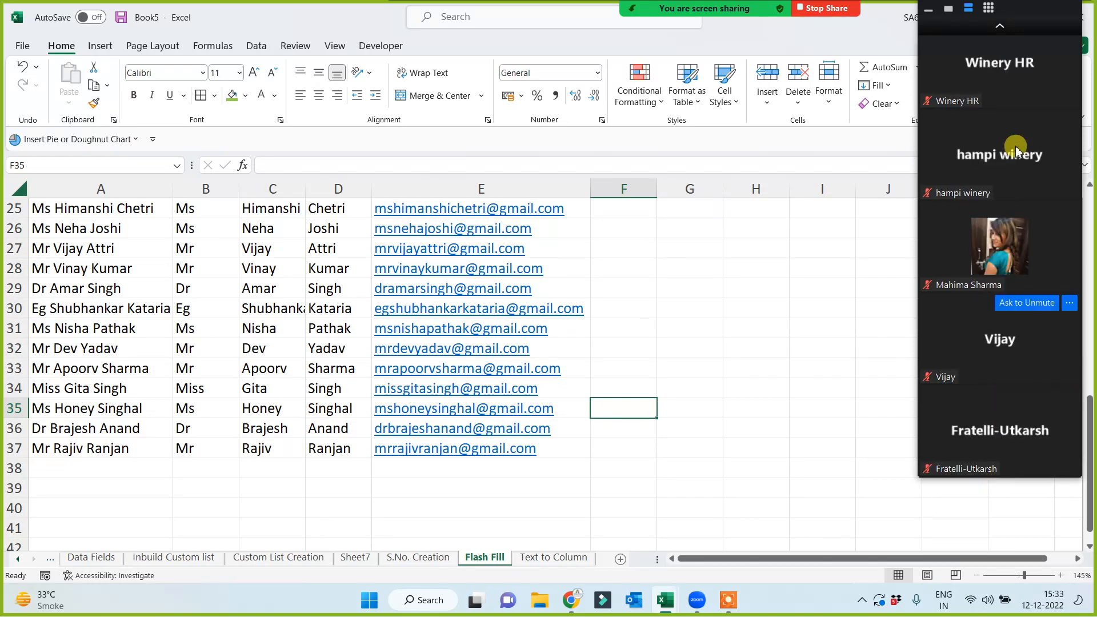
left_click(1000, 27)
left_click(1000, 27)
left_click(1000, 29)
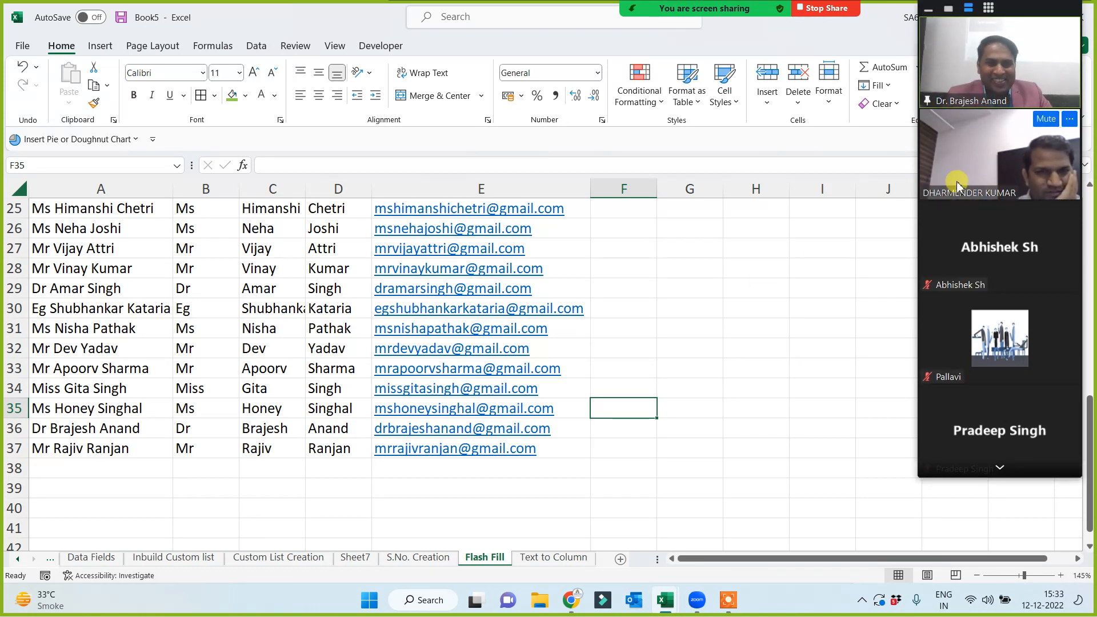
left_click(669, 384)
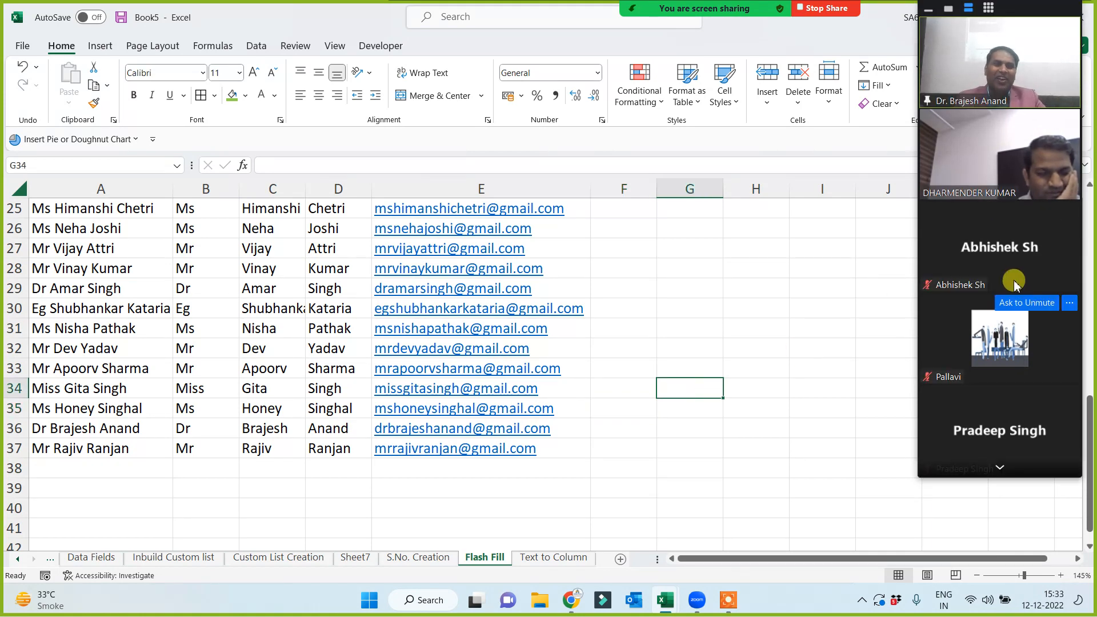
left_click(1001, 468)
left_click(1000, 468)
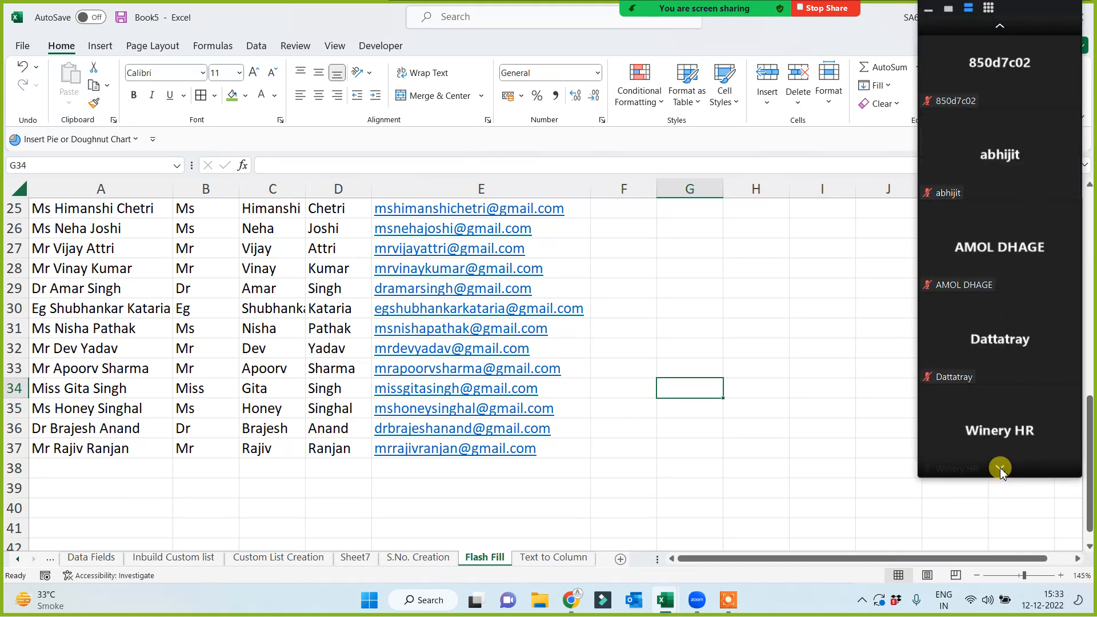
left_click(1000, 26)
left_click(1001, 26)
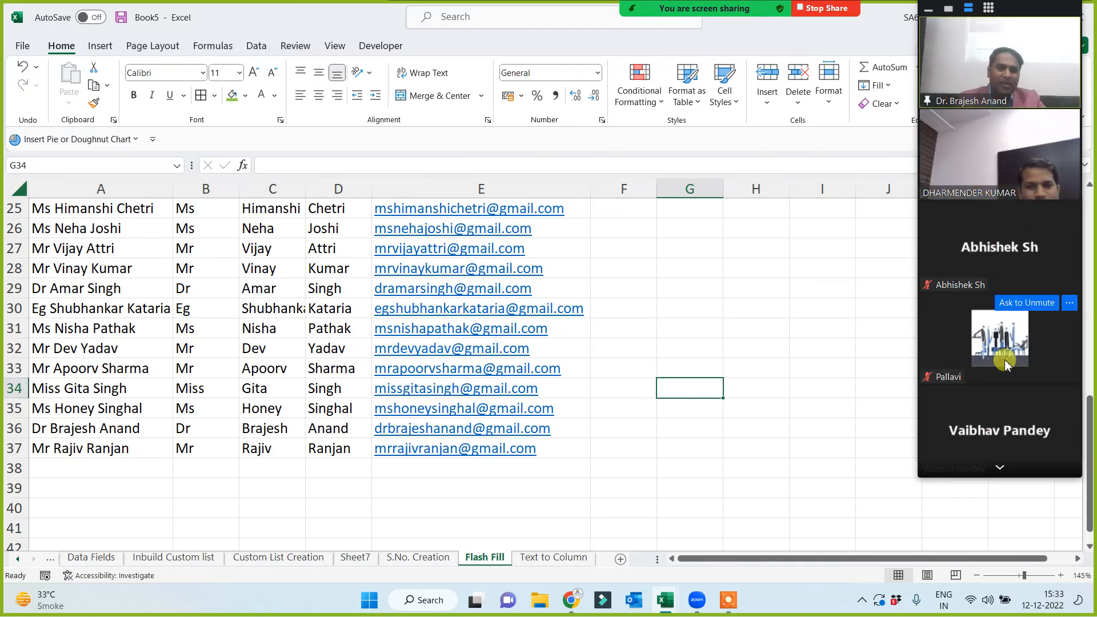
left_click(1000, 469)
left_click(1000, 469)
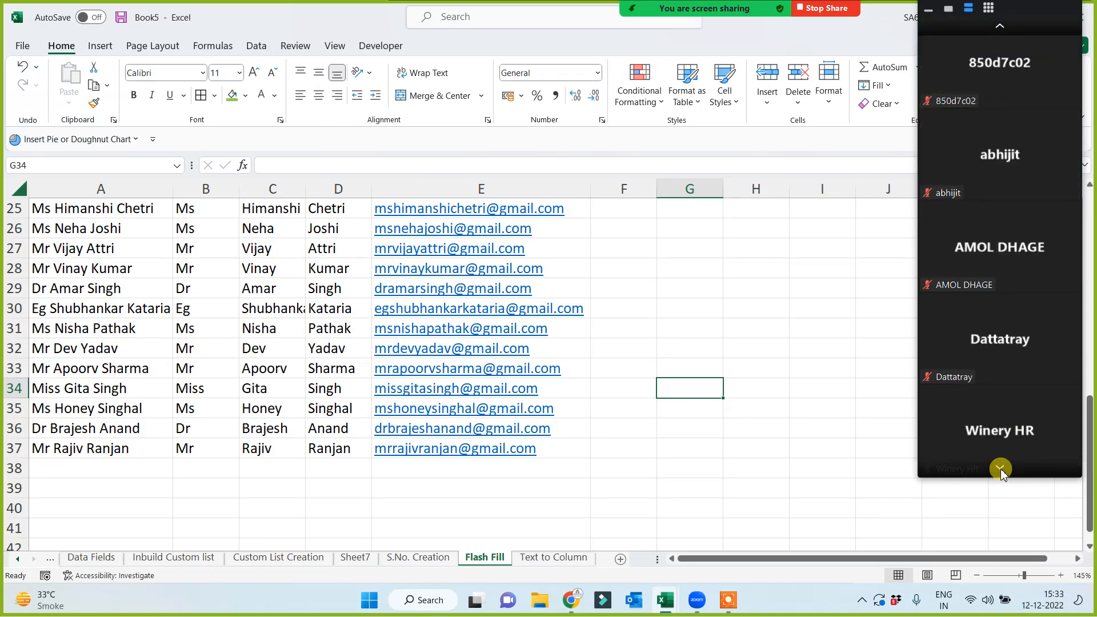
left_click(1001, 470)
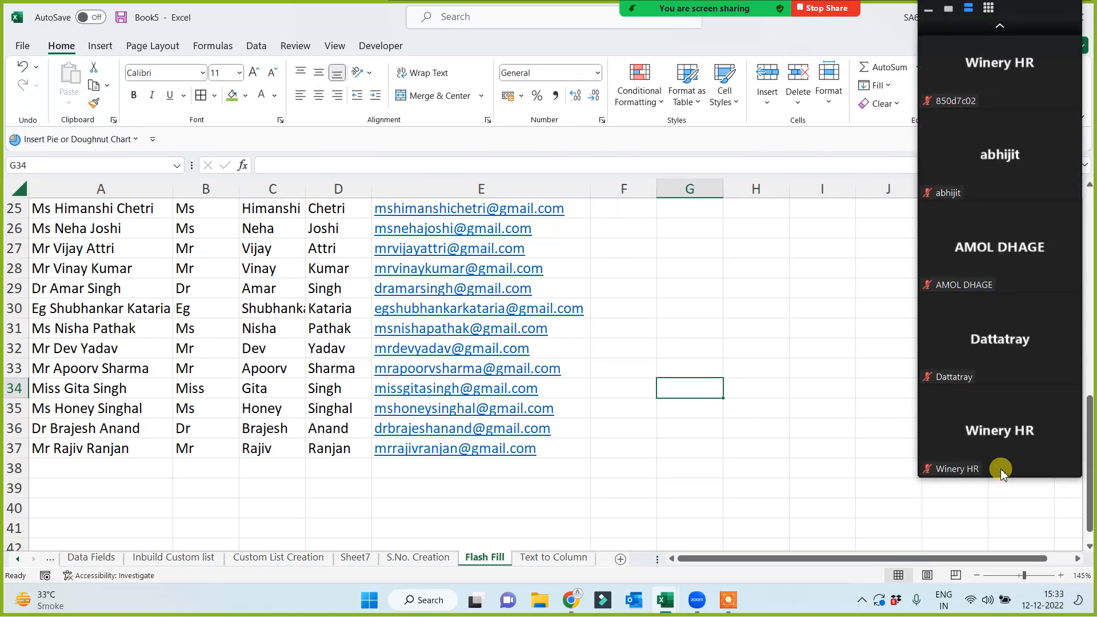
left_click(999, 26)
left_click(999, 26)
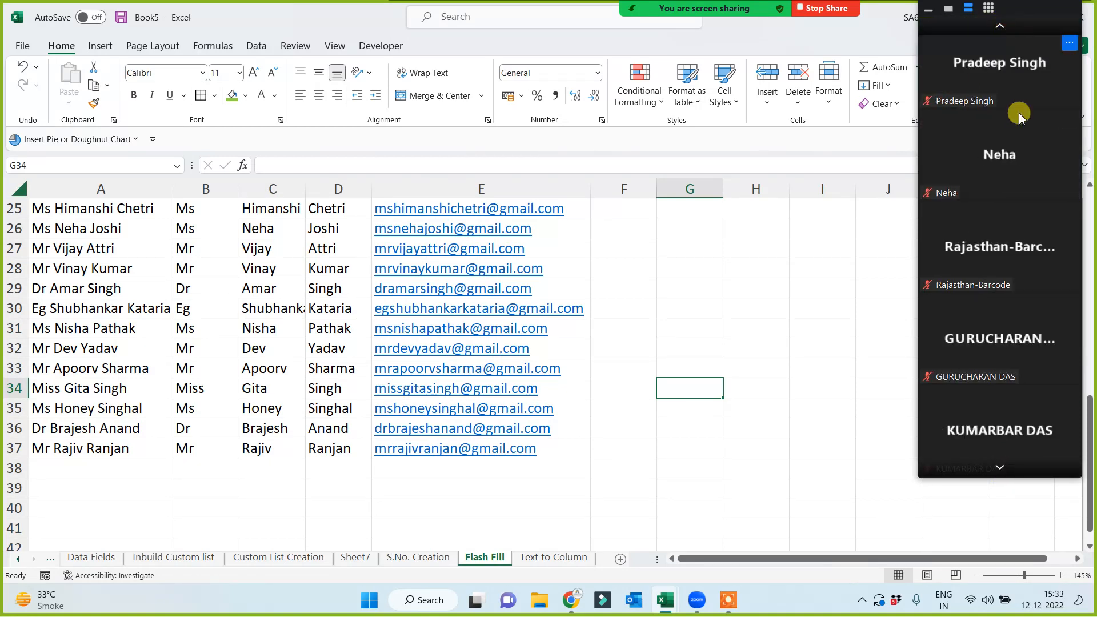
left_click(999, 26)
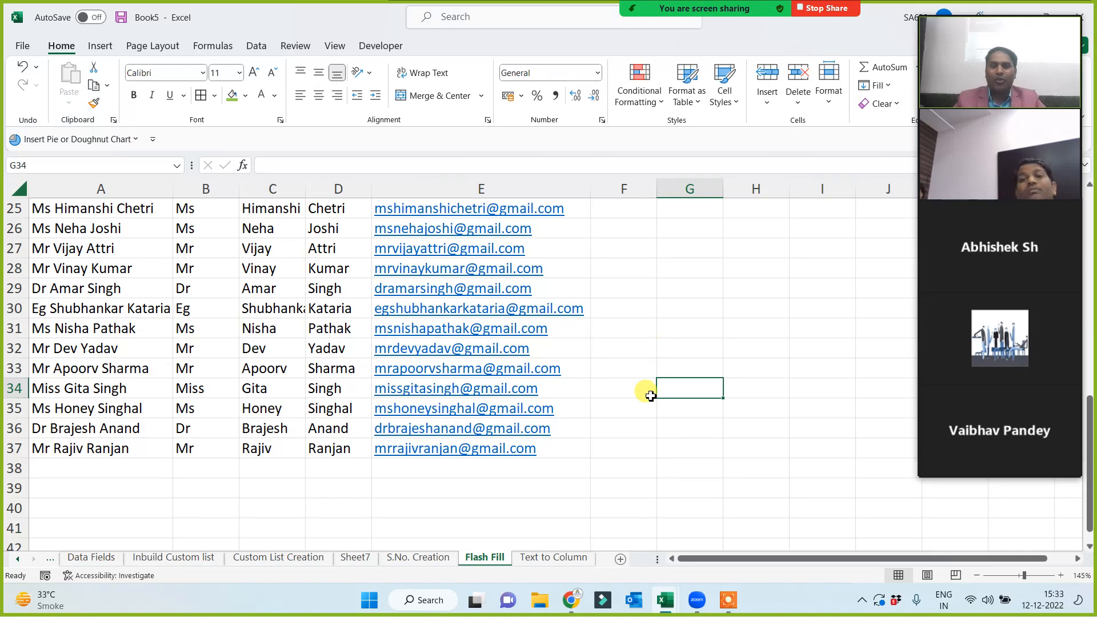
left_click(695, 415)
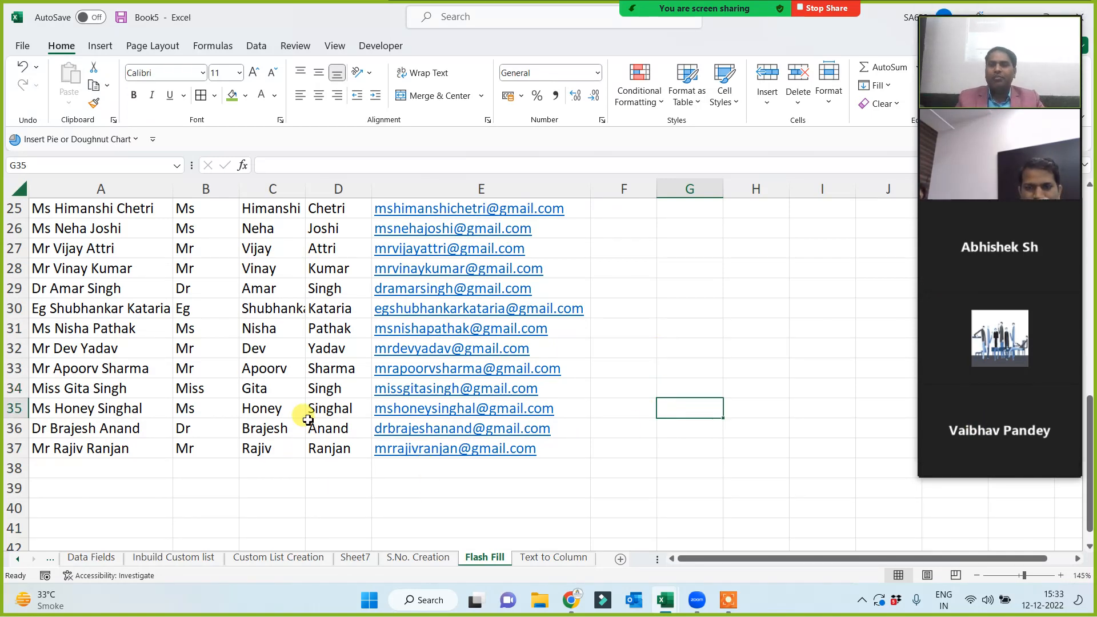
scroll(312, 405, "up", 7)
Delete the old split name results from B1:D17.
scroll(294, 281, "up", 1)
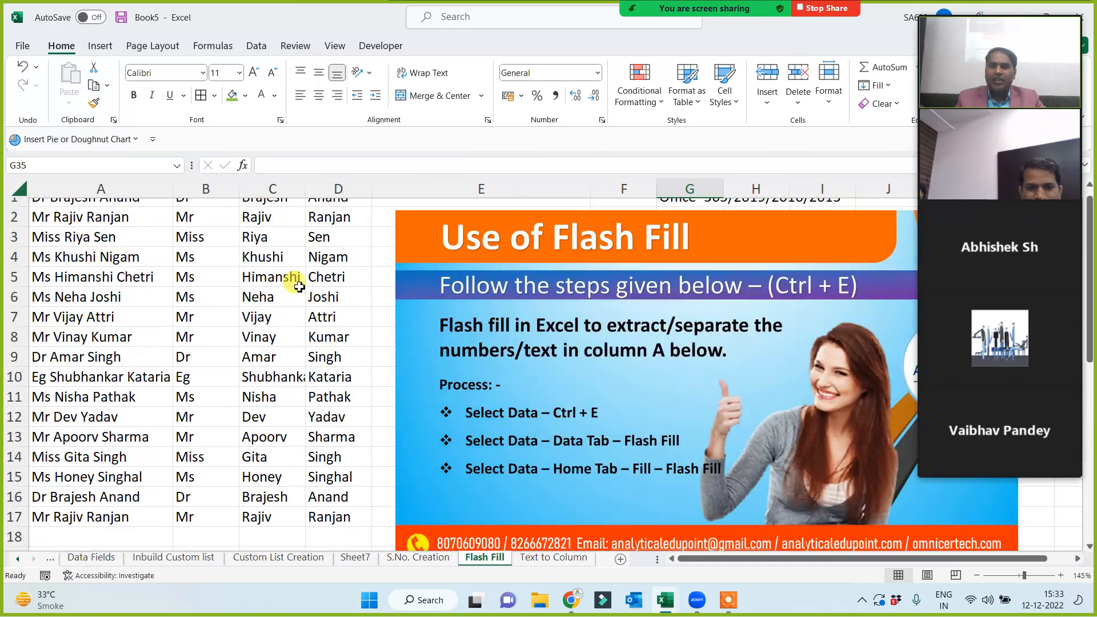
left_click_drag(207, 212, 332, 518)
key("Delete")
left_click(216, 326)
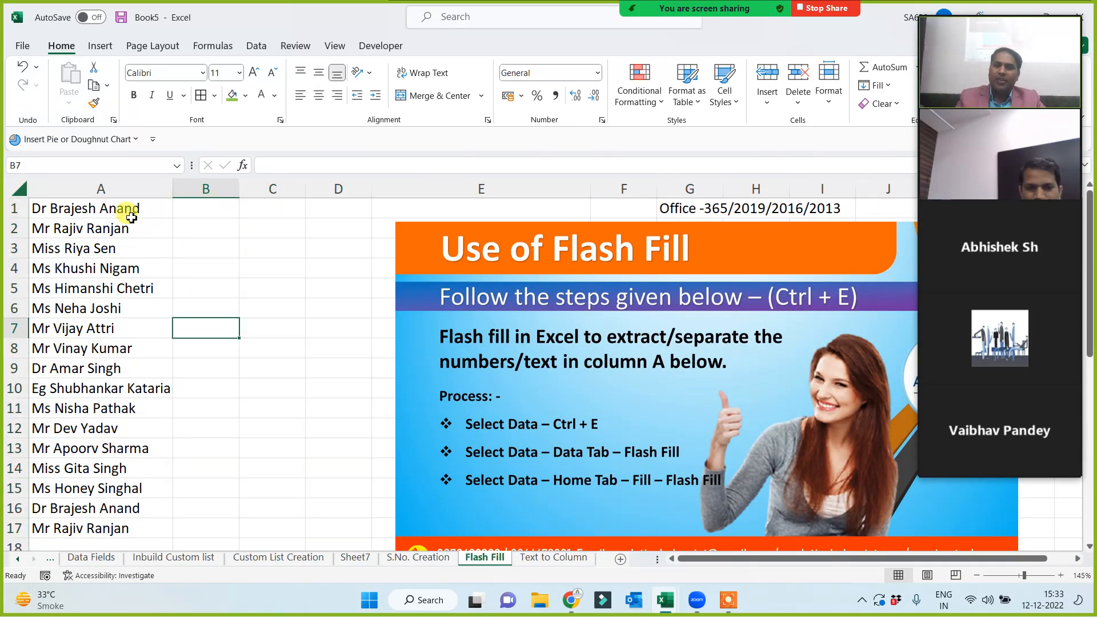
left_click_drag(101, 199, 94, 528)
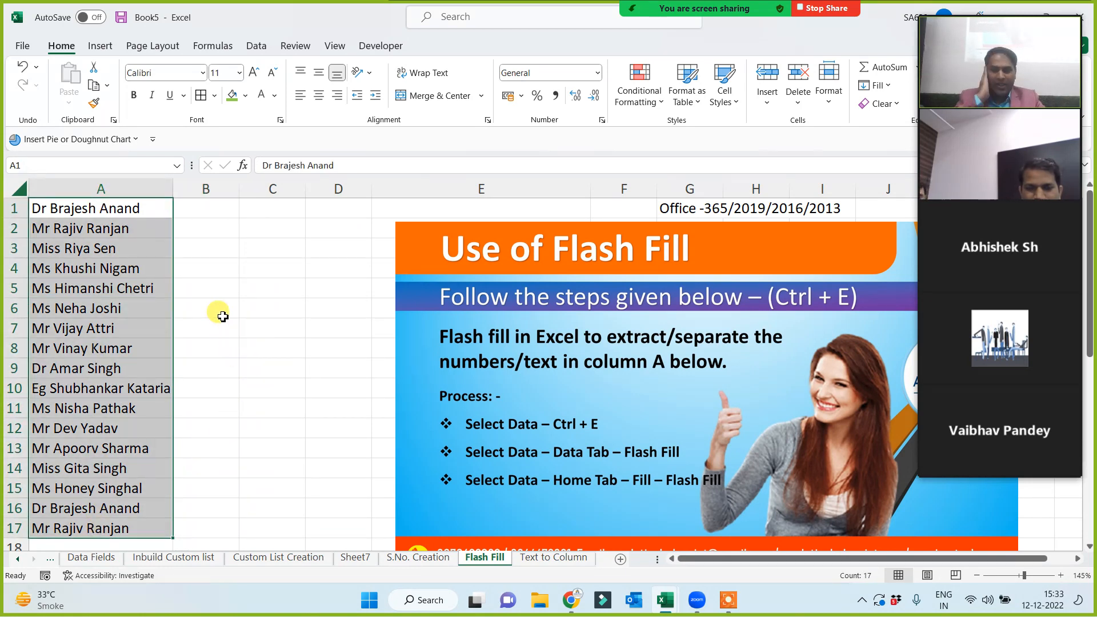
left_click(266, 207)
left_click(343, 210)
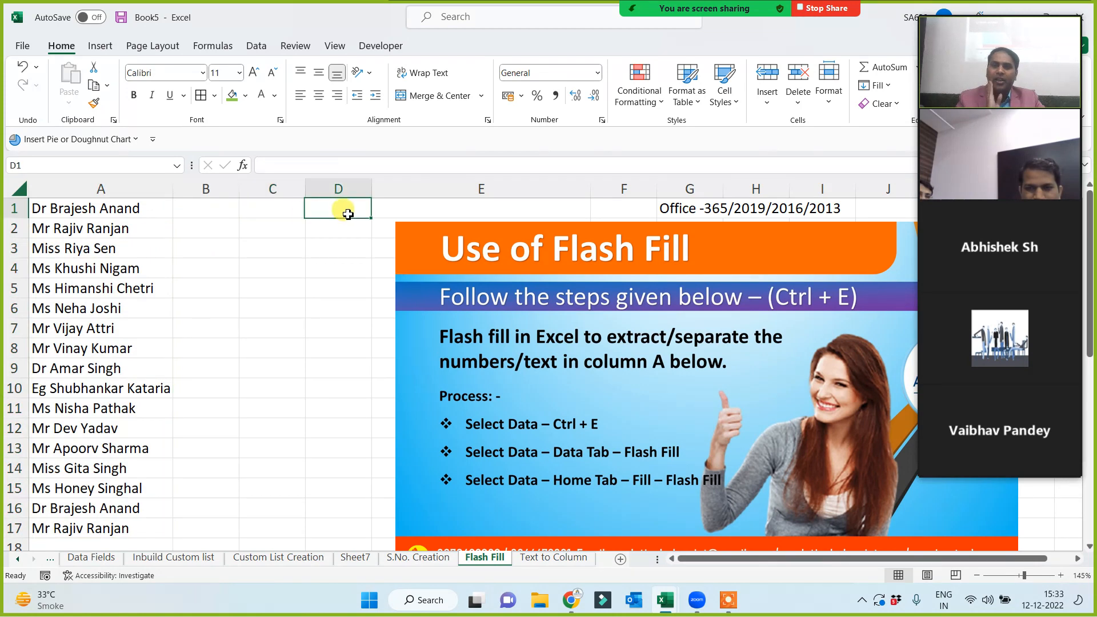
Enter the first person's title 'Dr', first name and surname as examples in B1:D1.
left_click(225, 217)
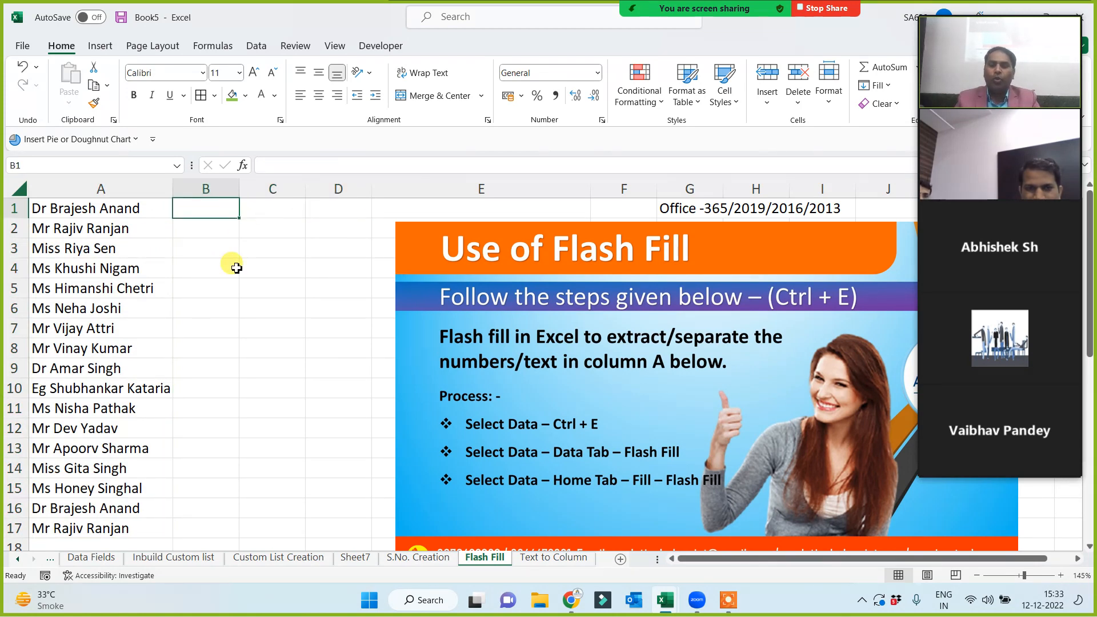
key("Tab")
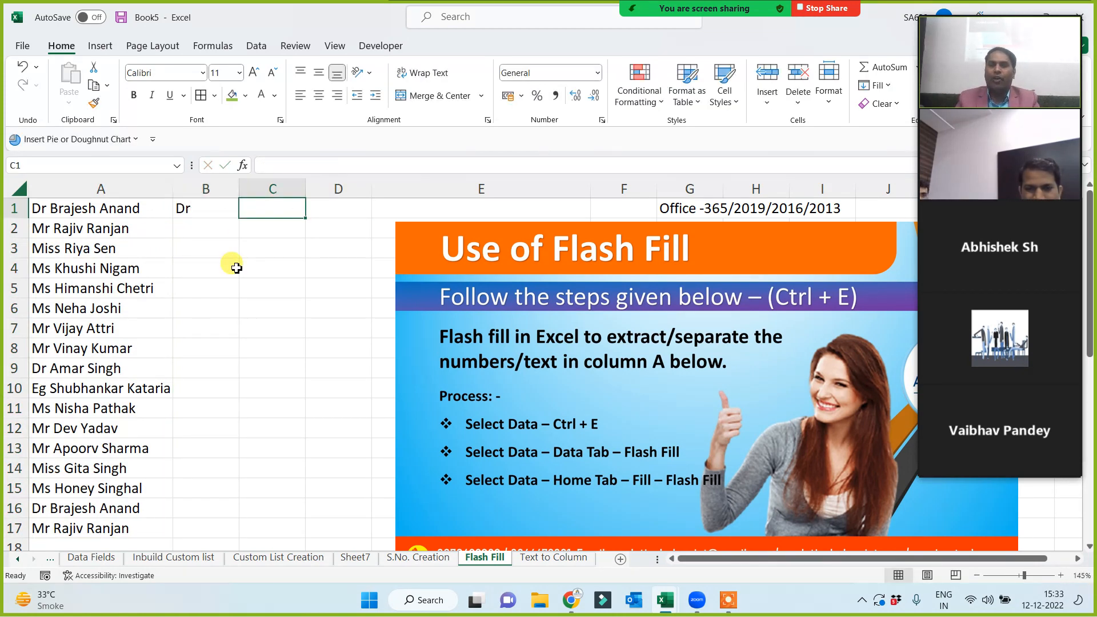
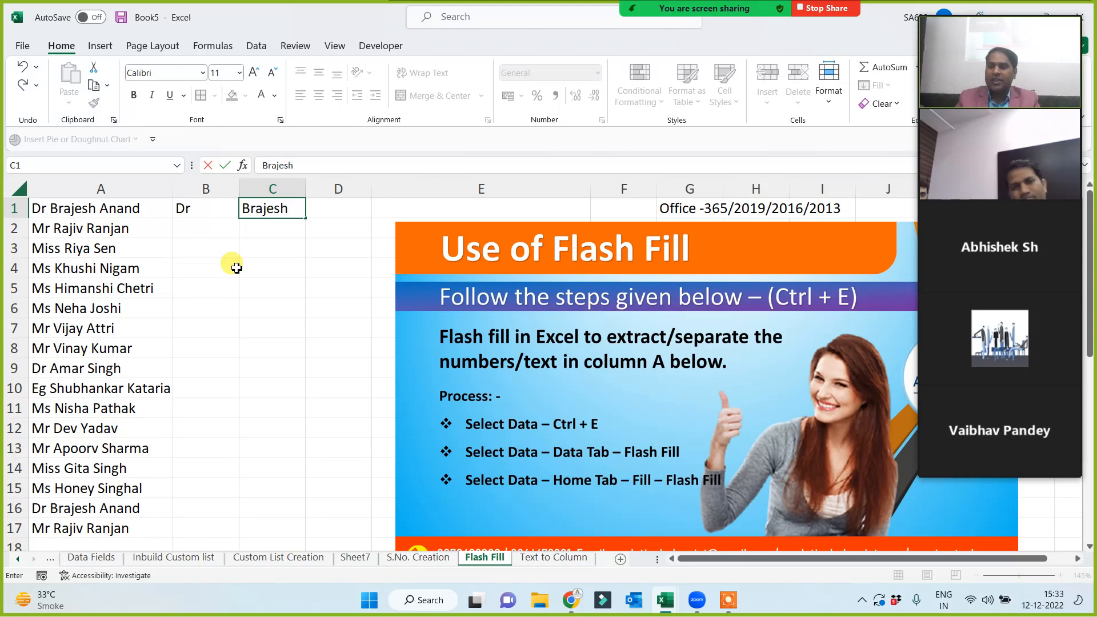
key("Tab")
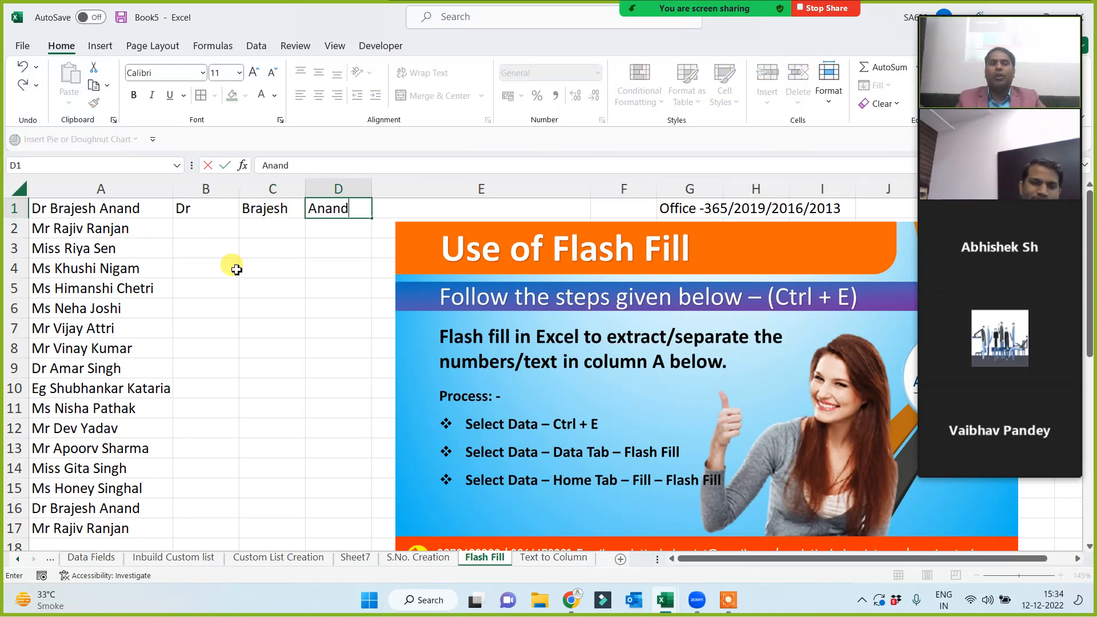
left_click(236, 269)
Flash-fill columns B, C and D from the examples, then select the F1:J1 Office note.
left_click(219, 212)
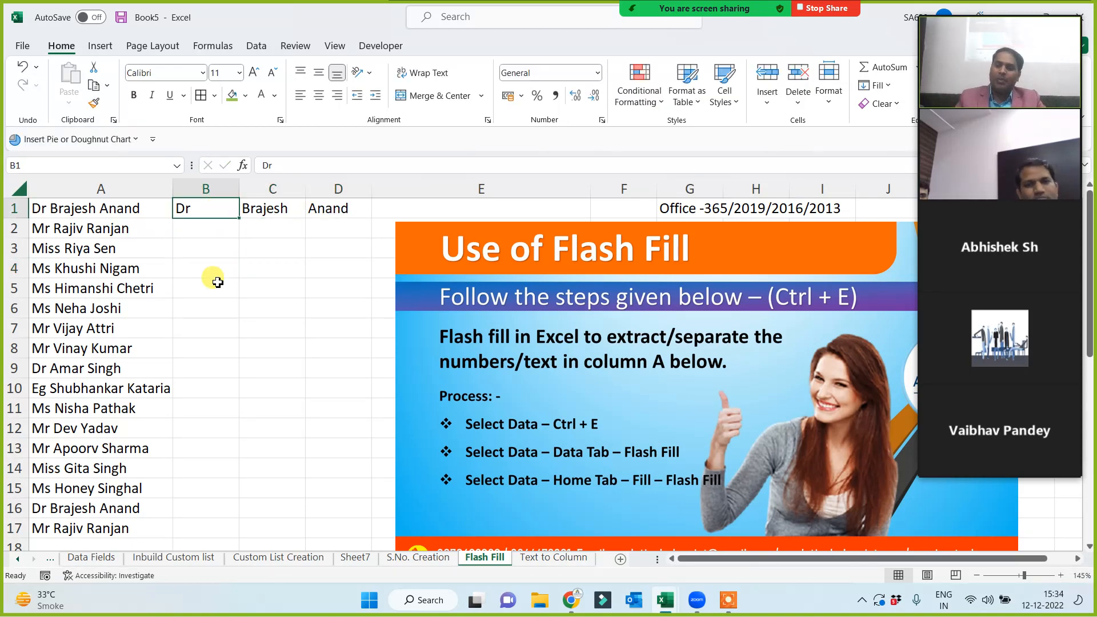
key("ctrl+e")
left_click(250, 207)
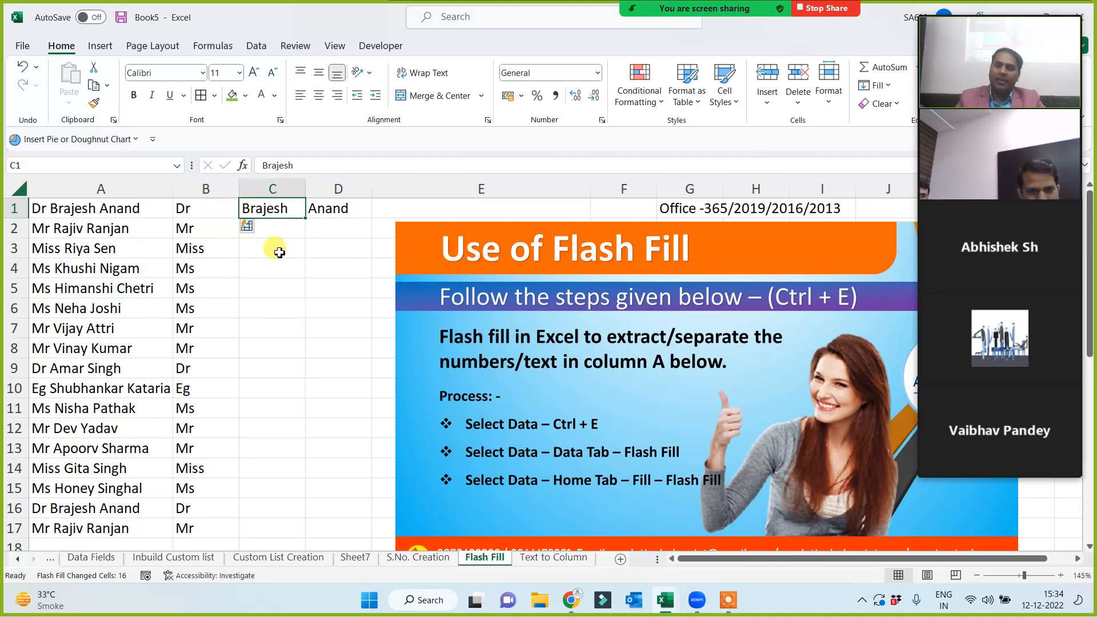
key("ctrl+e")
left_click(314, 214)
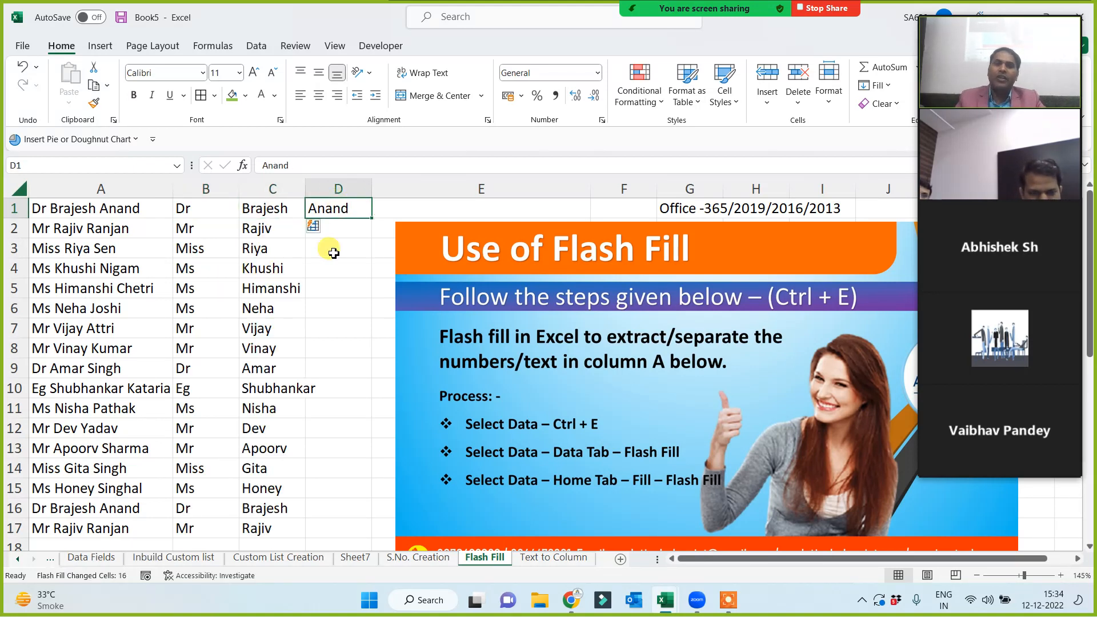
key("ctrl+e")
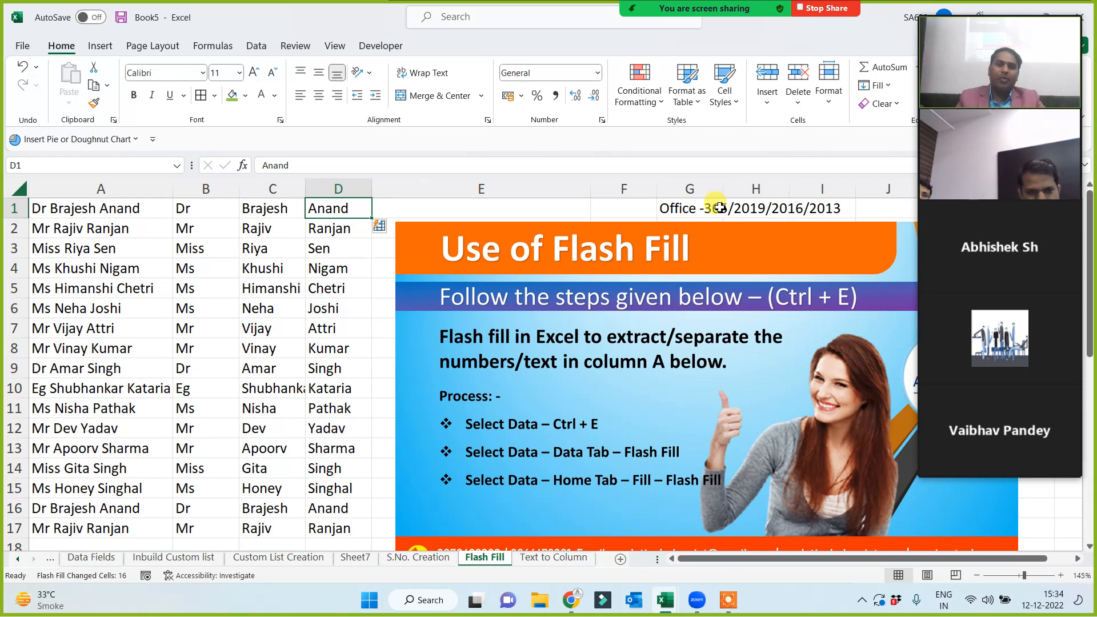
left_click(709, 211)
left_click_drag(856, 211, 657, 206)
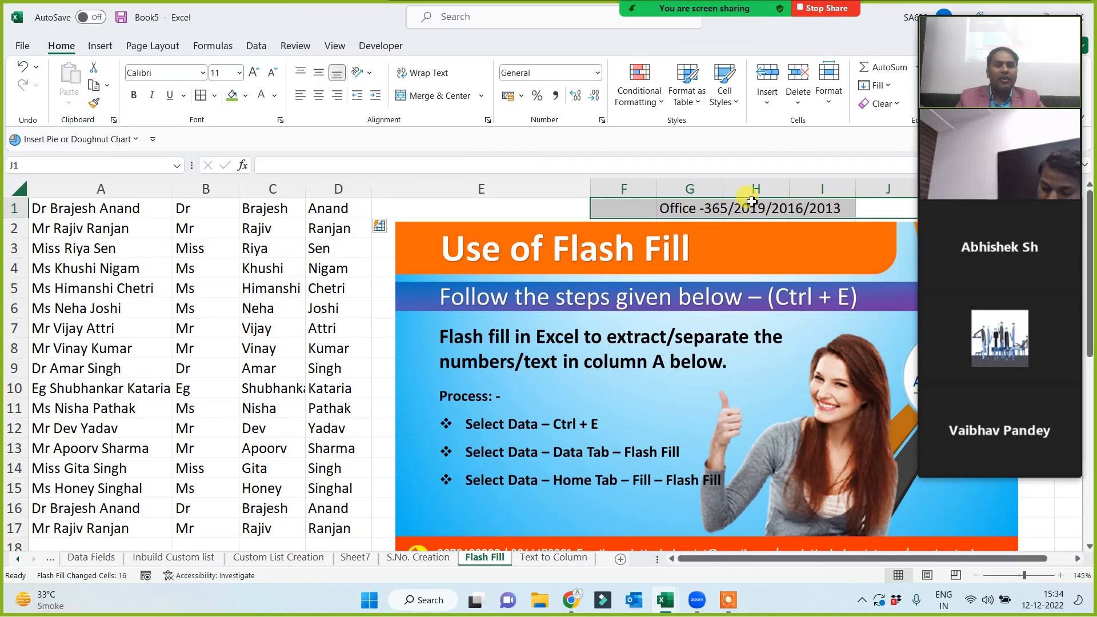
left_click(553, 557)
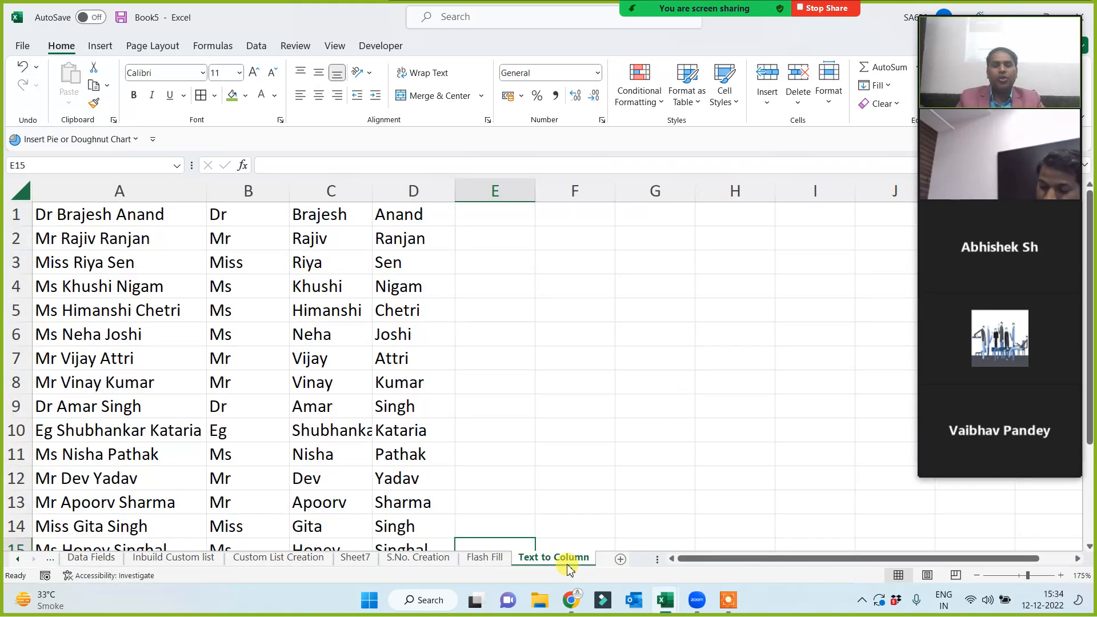
left_click(484, 561)
left_click(546, 563)
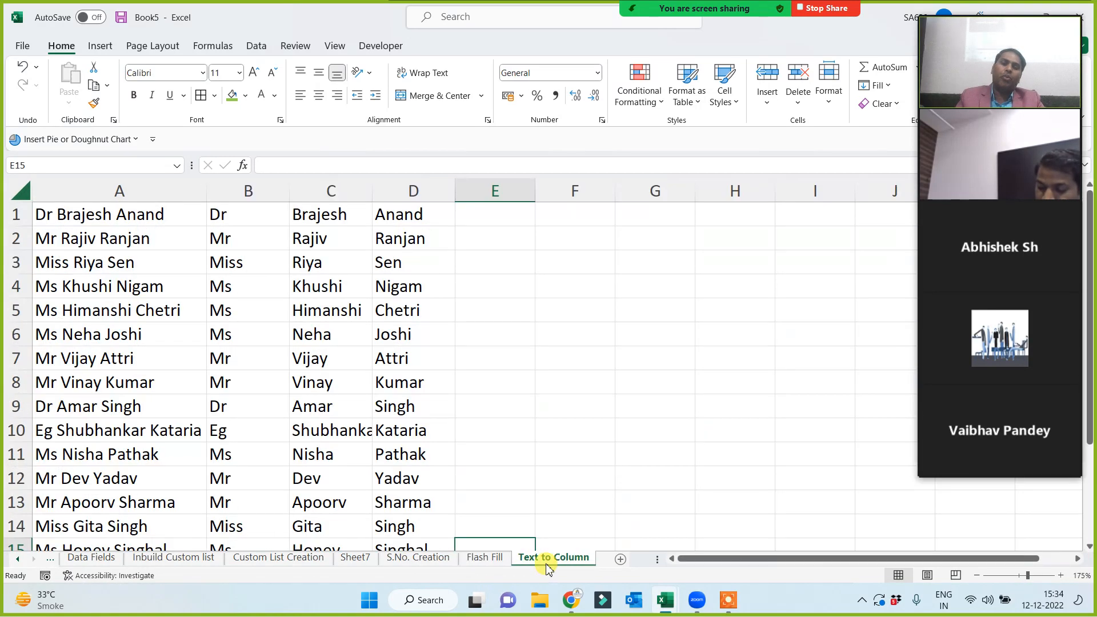
left_click(560, 388)
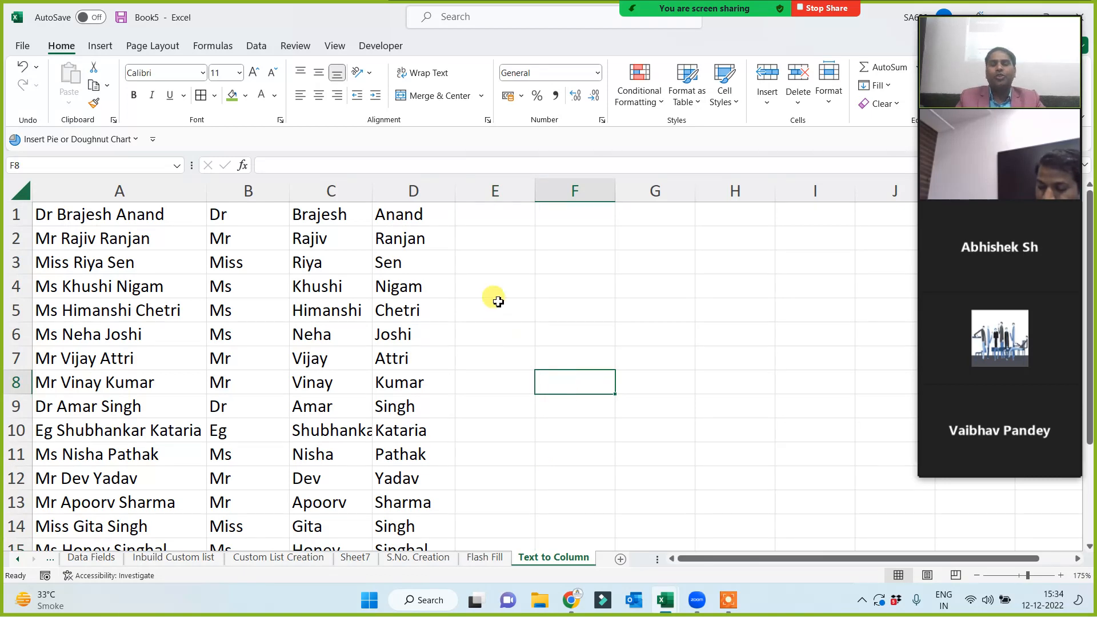
left_click(489, 557)
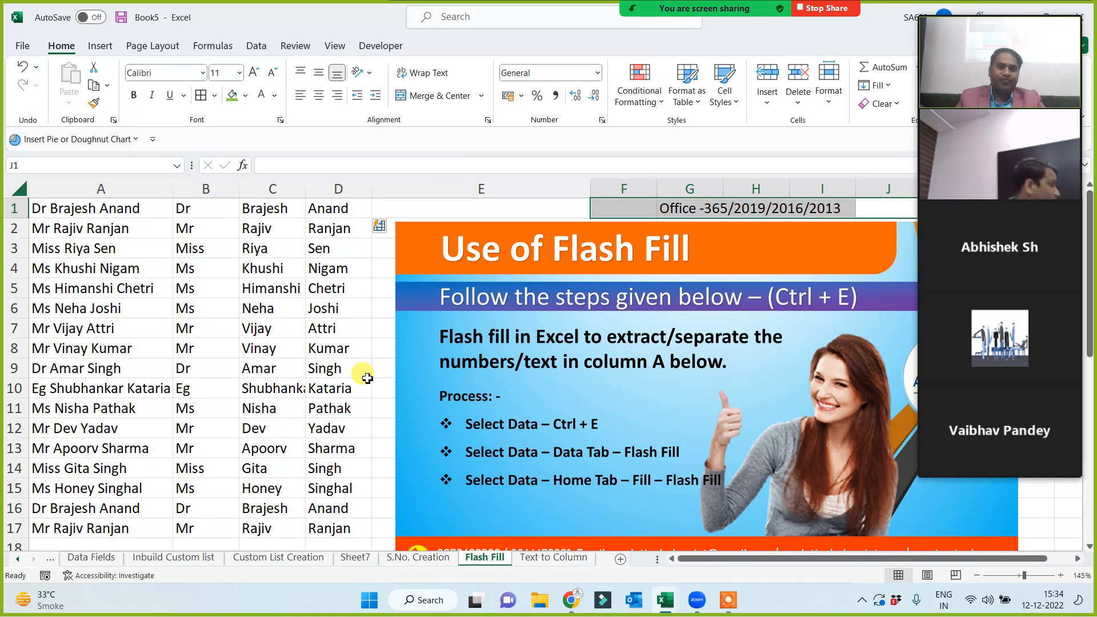
mouse_move(1038, 135)
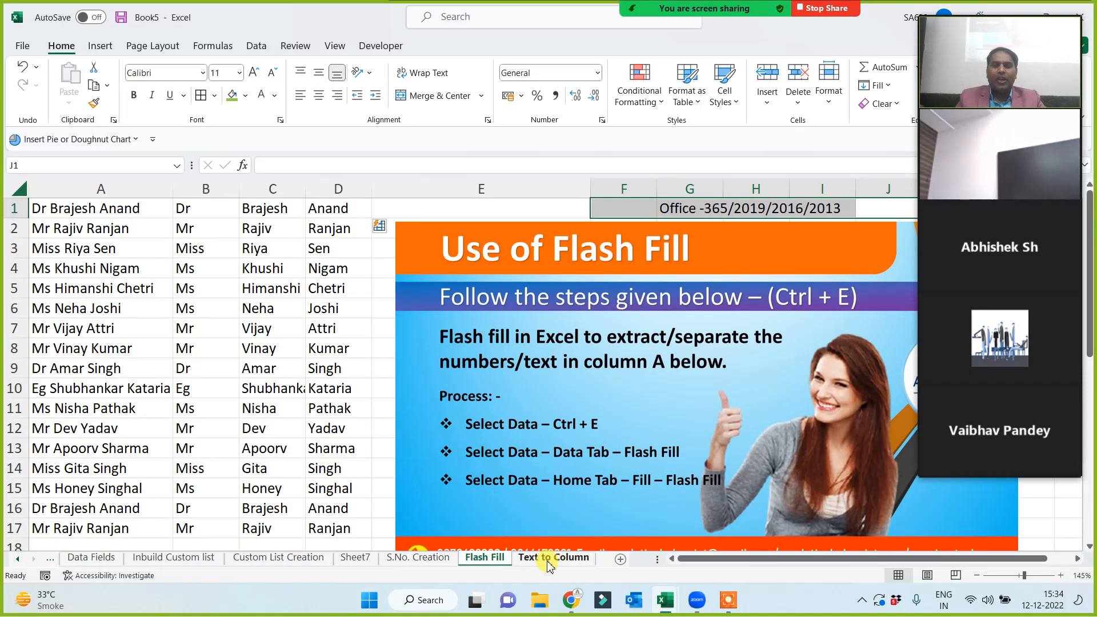
left_click(553, 557)
Add a new worksheet after Text to Column and name it 'Random Data Creation'.
left_click(621, 559)
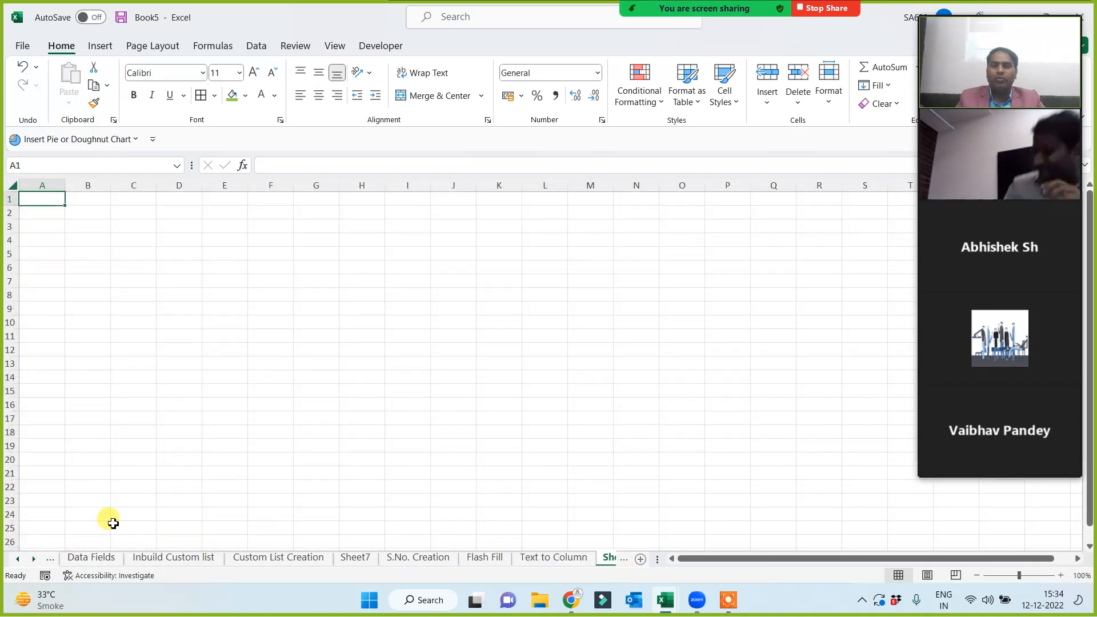
left_click(36, 563)
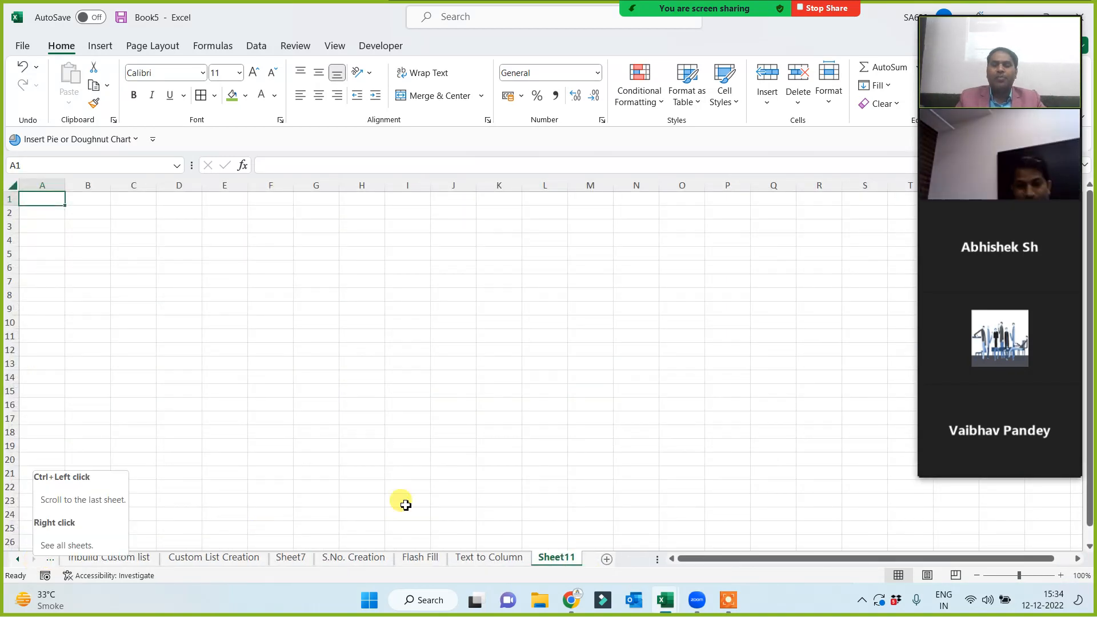
double_click(562, 560)
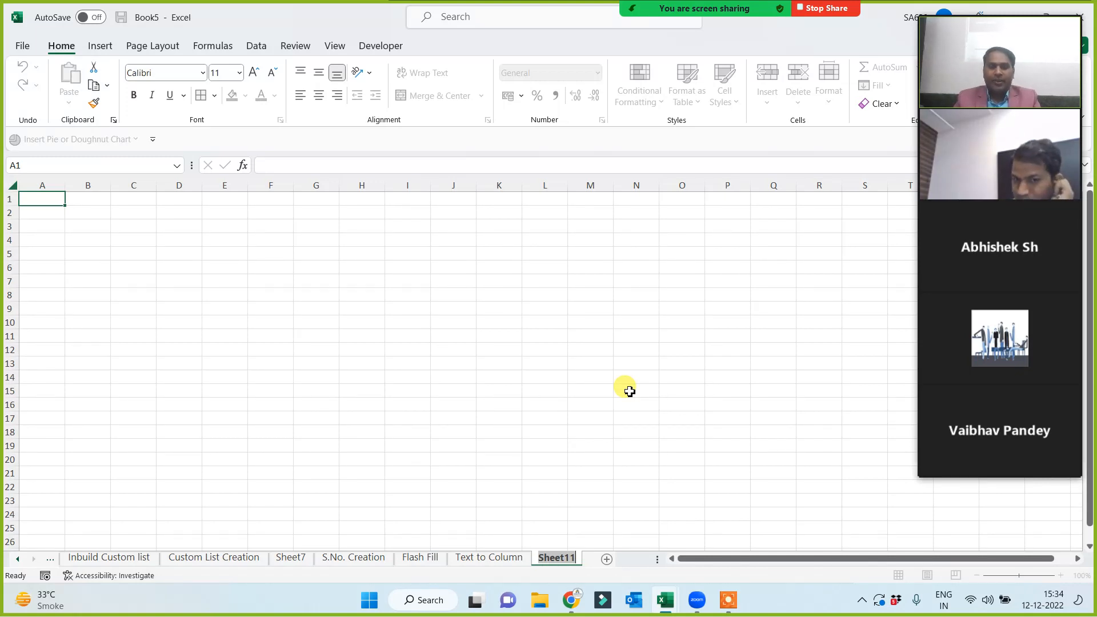
type("Rando")
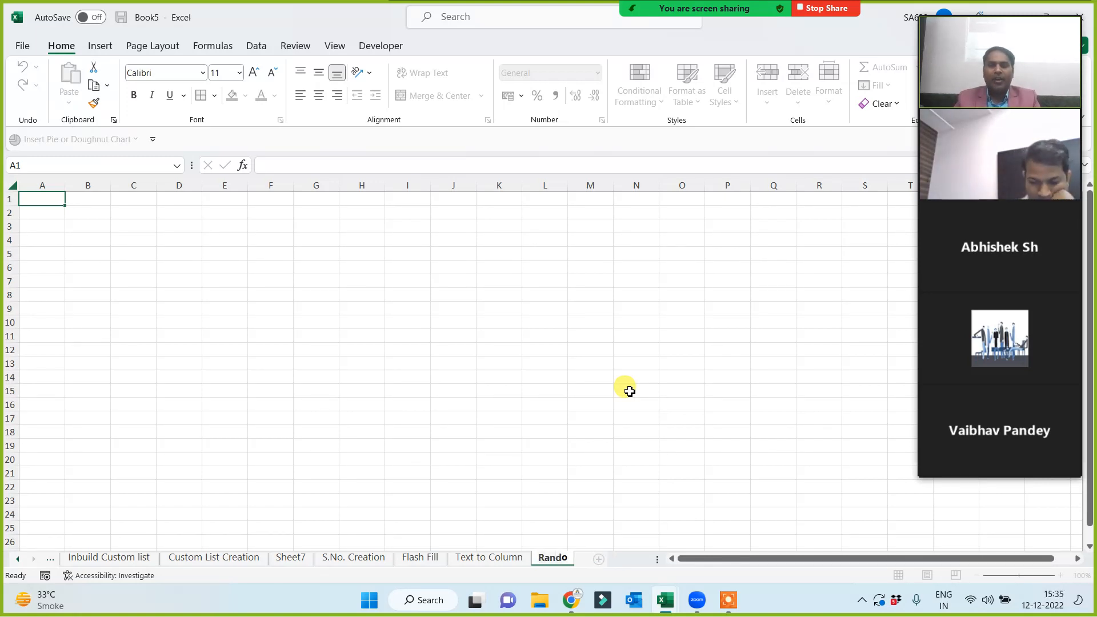
type("m Data Cr")
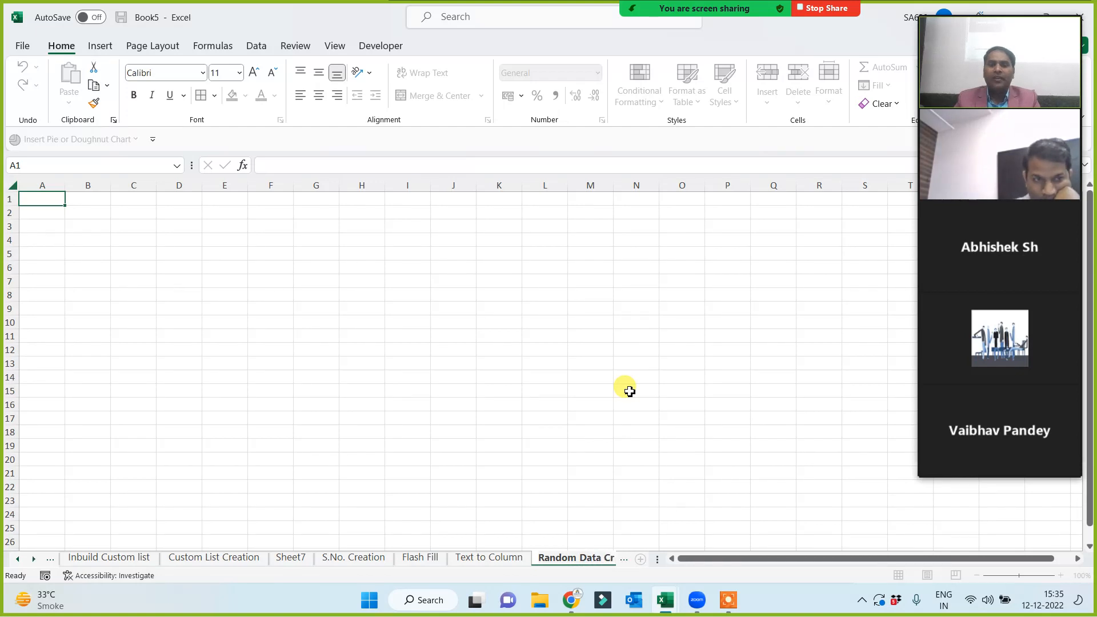
type("eation")
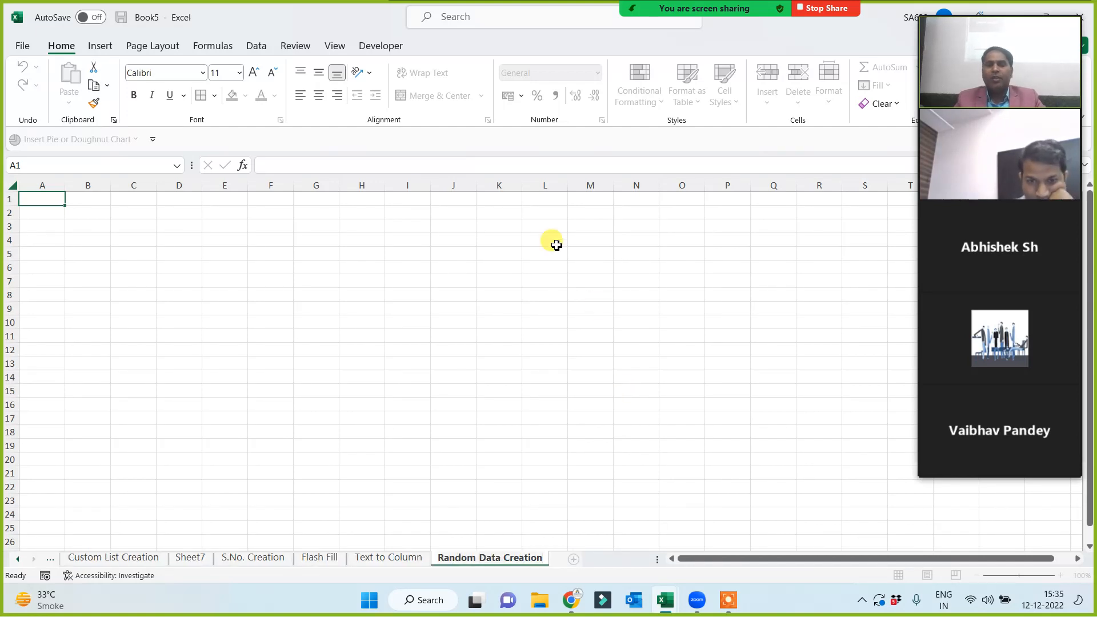
left_click(454, 366)
scroll(360, 358, "up", 3, "ctrl")
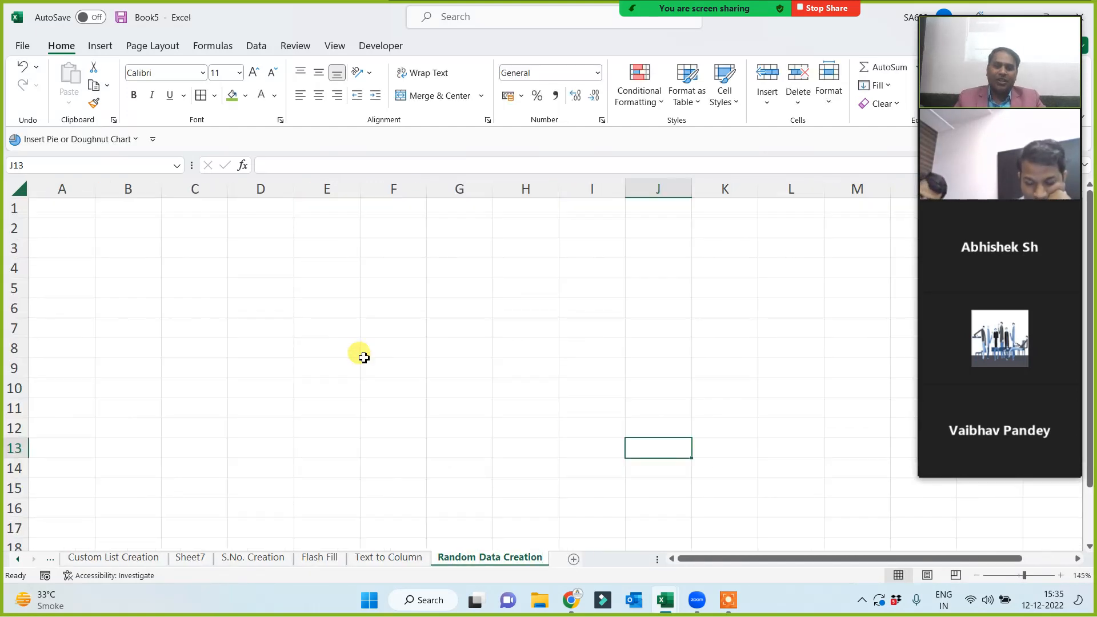
scroll(303, 369, "up", 1, "ctrl")
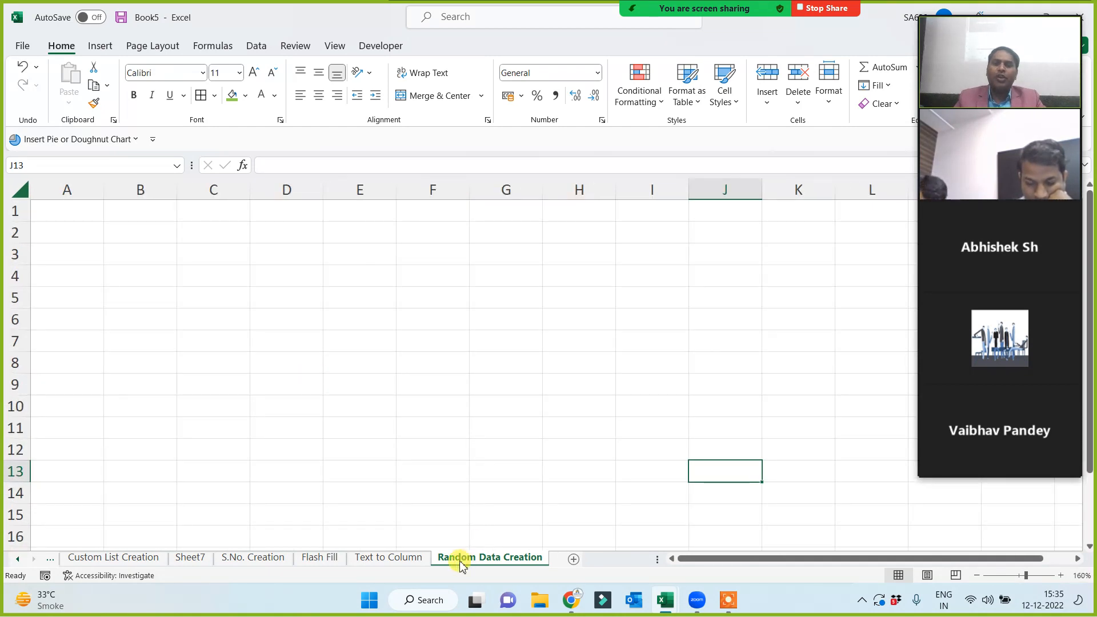
Give the A2:F13 block all borders and a green fill.
left_click(73, 221)
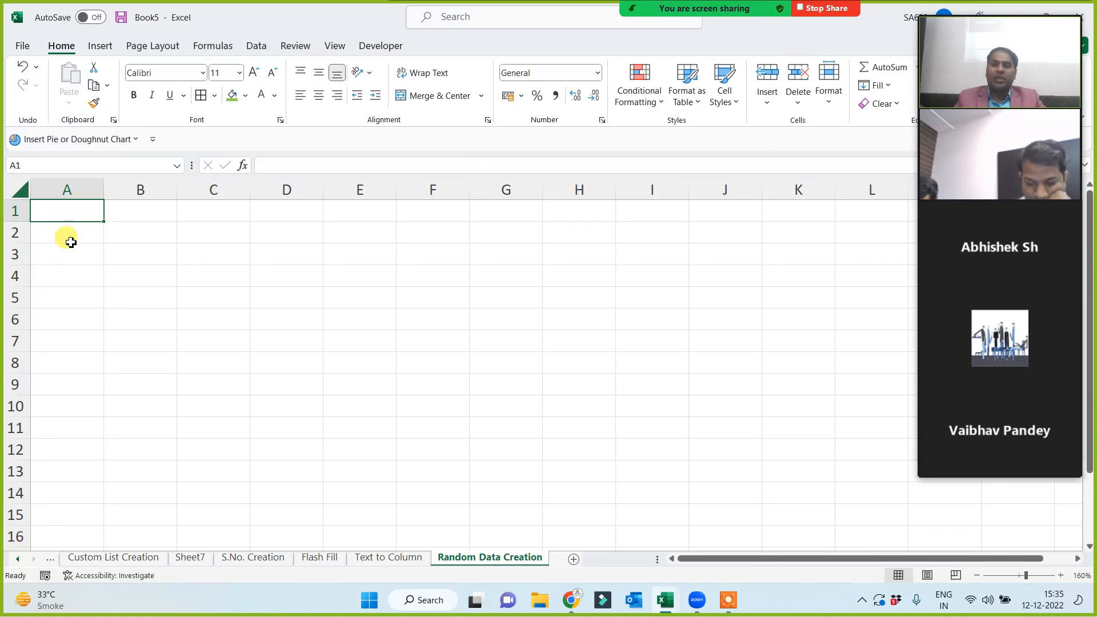
left_click_drag(70, 243, 422, 478)
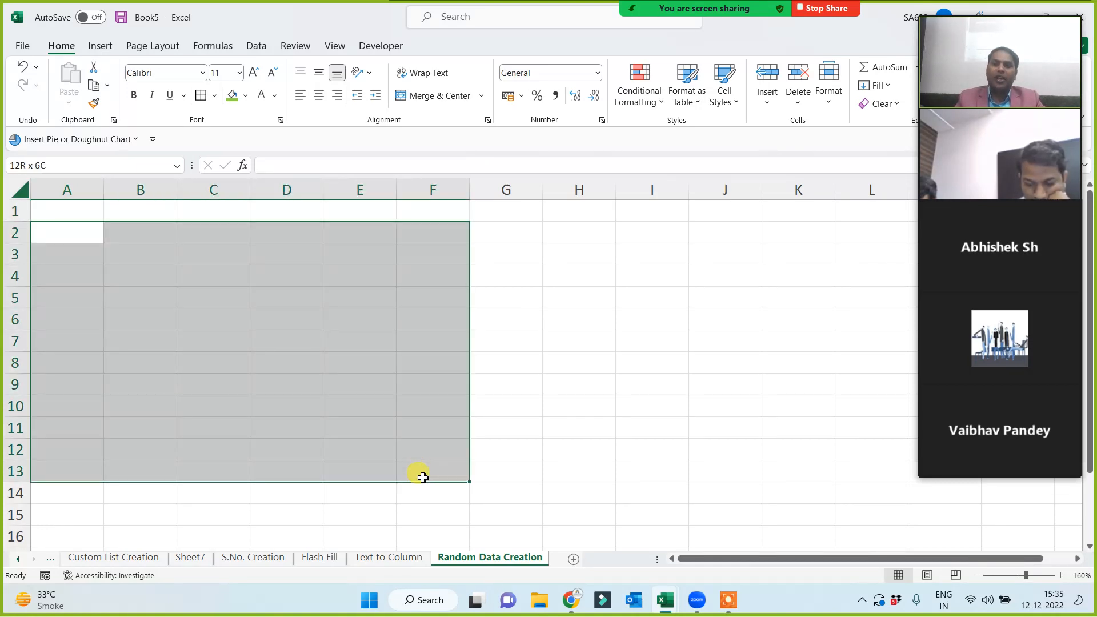
left_click(200, 95)
left_click(232, 95)
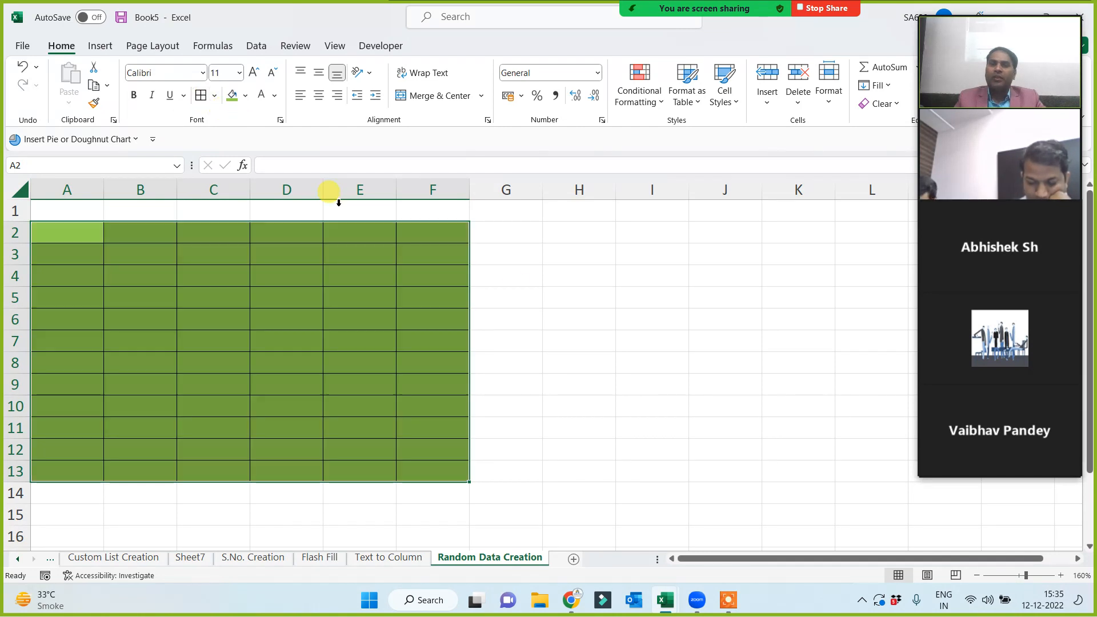
Fill H2:M13 yellow and give it all borders.
left_click_drag(552, 229, 909, 469)
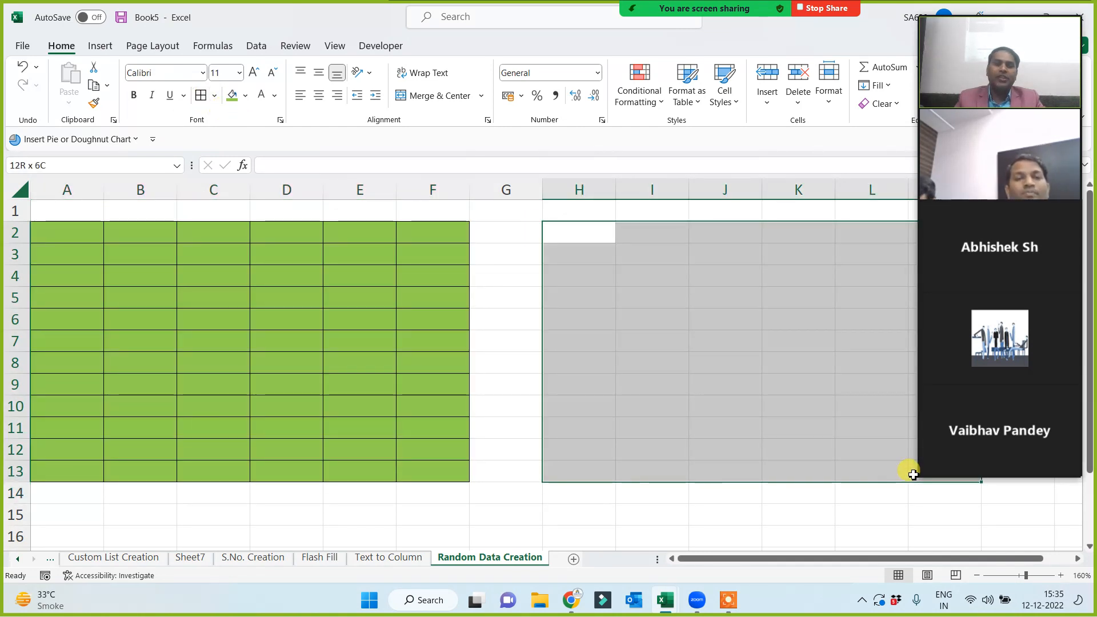
left_click(246, 96)
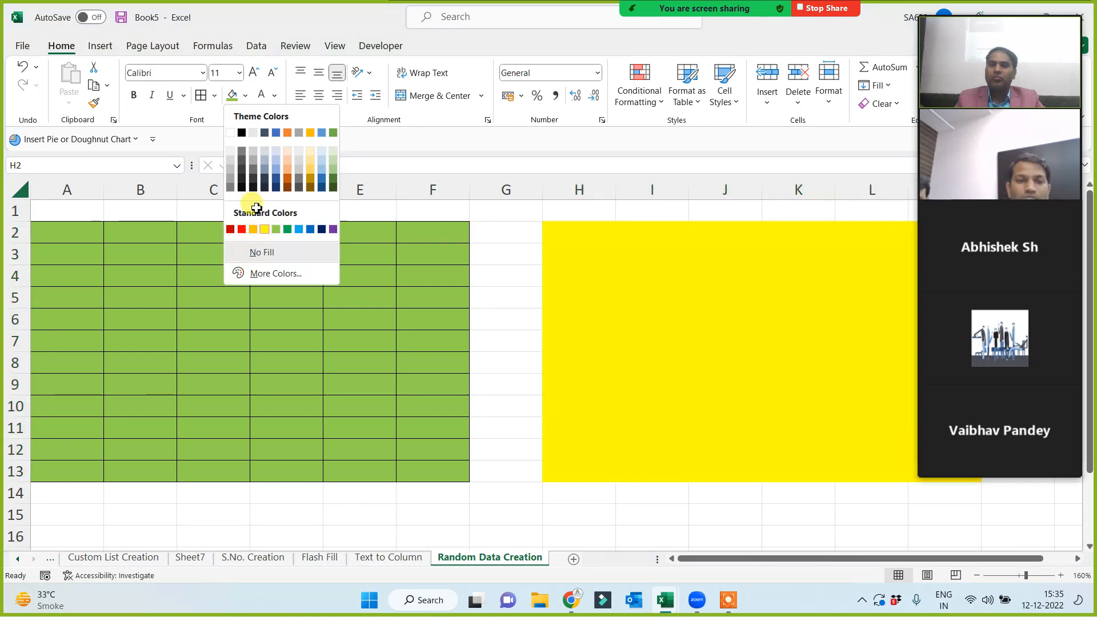
left_click(265, 229)
left_click(201, 95)
left_click(301, 357)
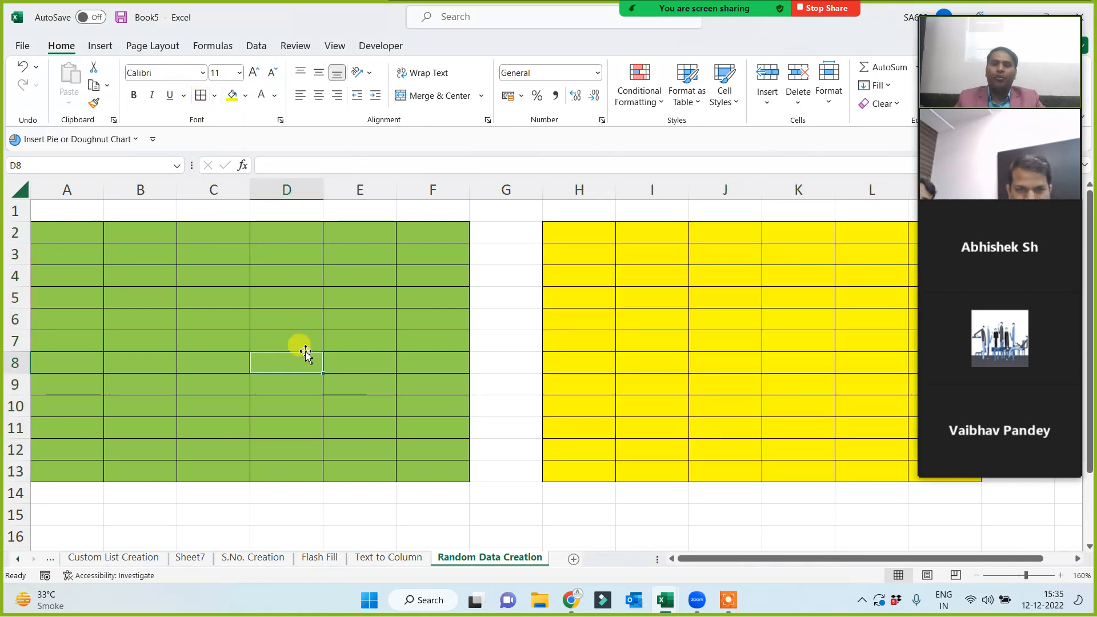
Head the green table 'rand' in A1 and the yellow table 'randbetween' in H1.
left_click(86, 216)
type("rand")
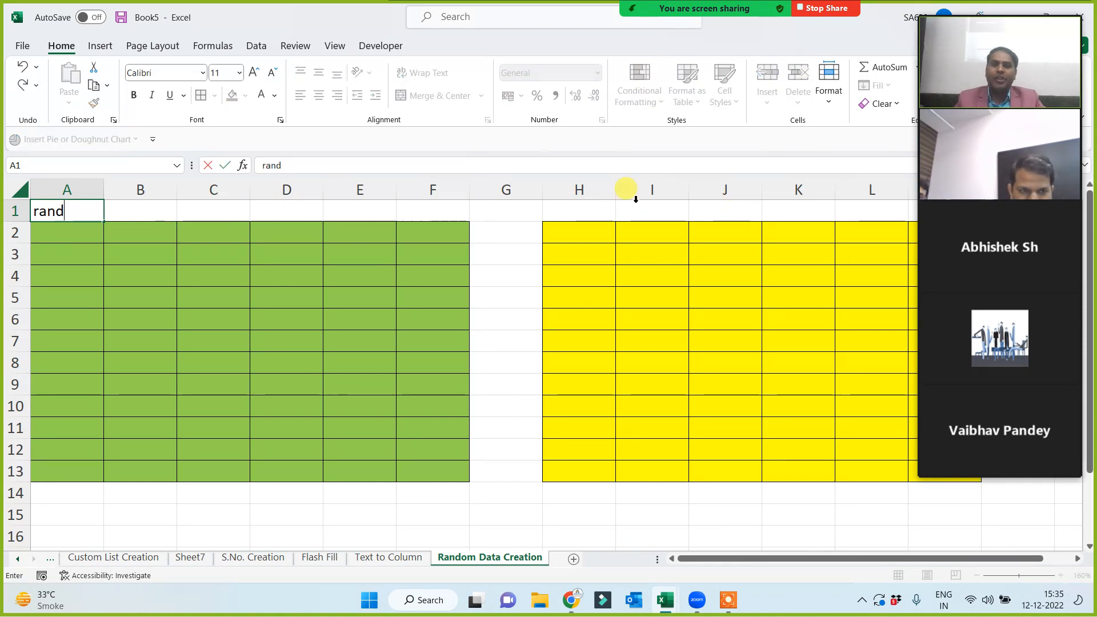
left_click(602, 215)
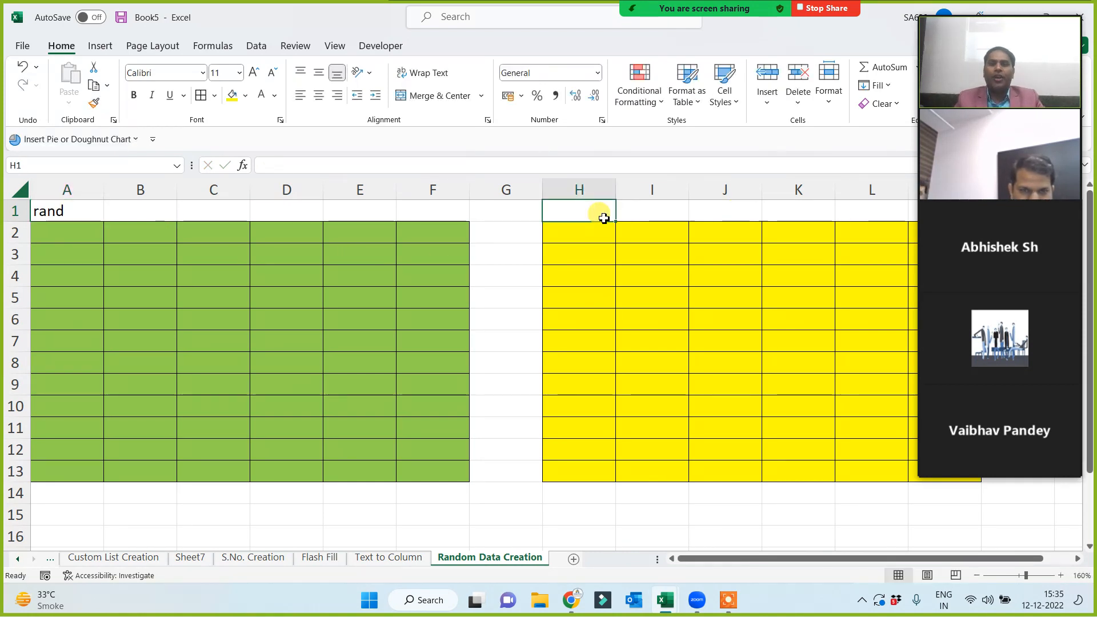
type("randbe")
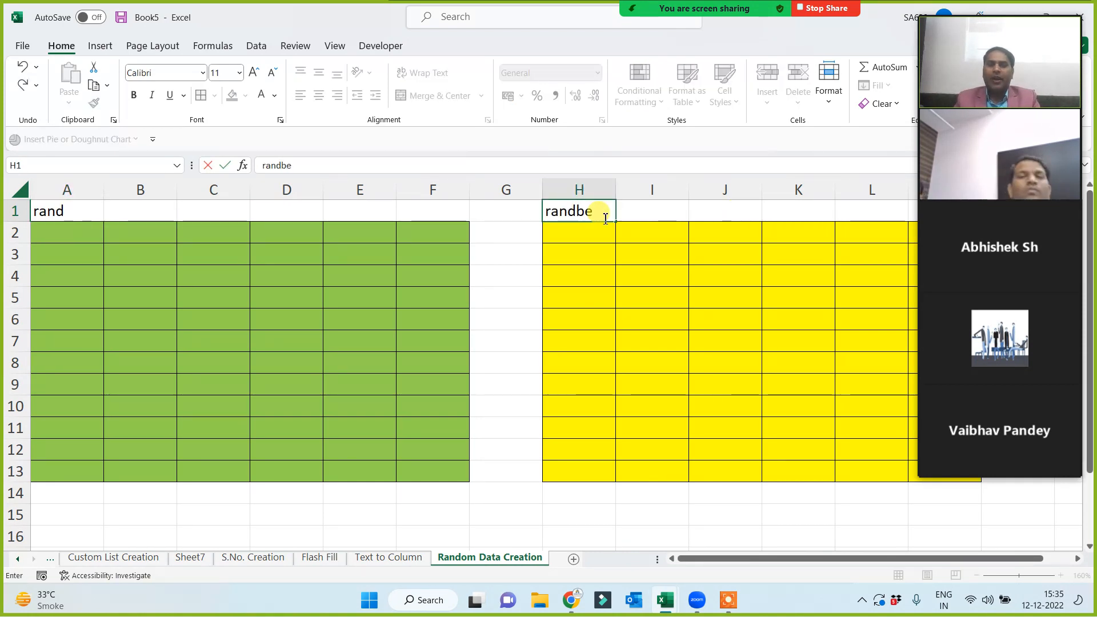
type("tween")
left_click(589, 275)
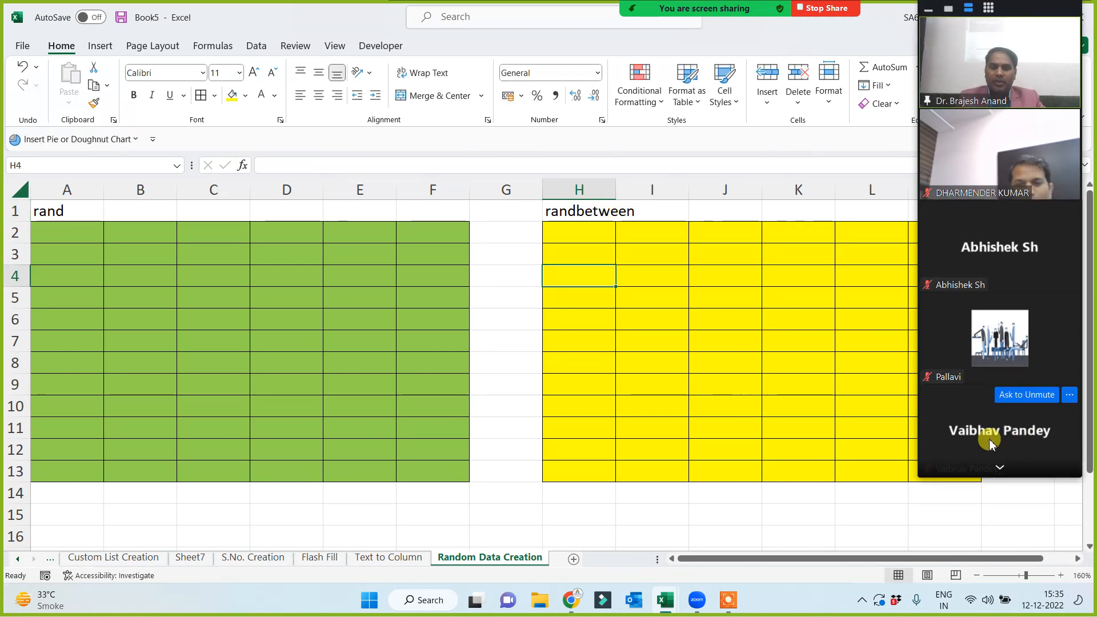
Enter sample decimals 0.56565, 0.56566 and 0.12333 in A2:A4.
left_click(1000, 469)
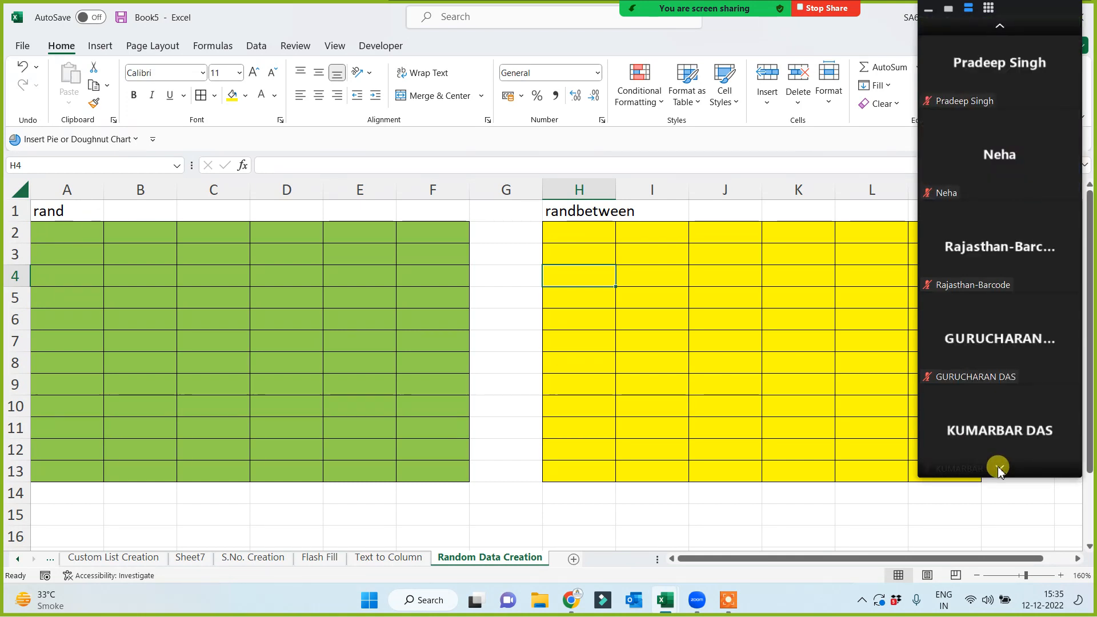
left_click(999, 26)
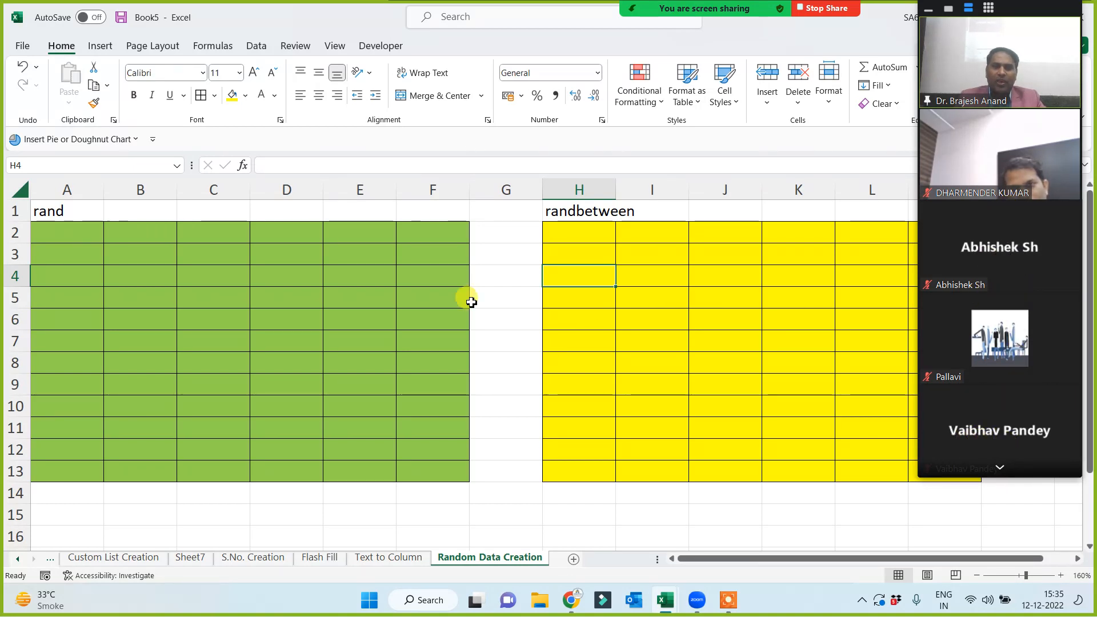
left_click(361, 278)
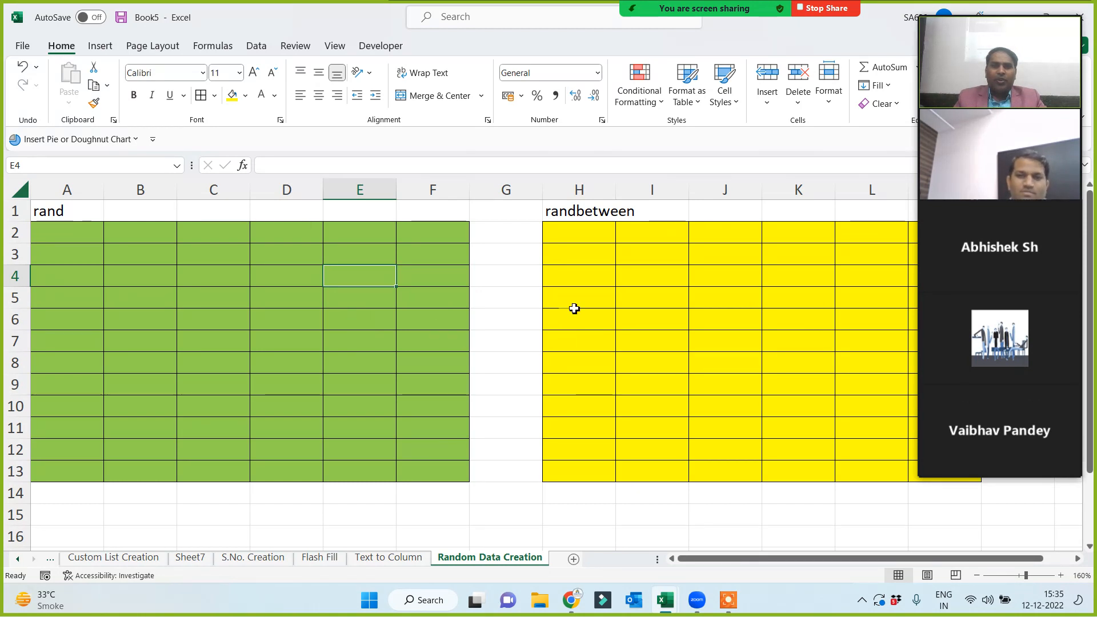
left_click(71, 245)
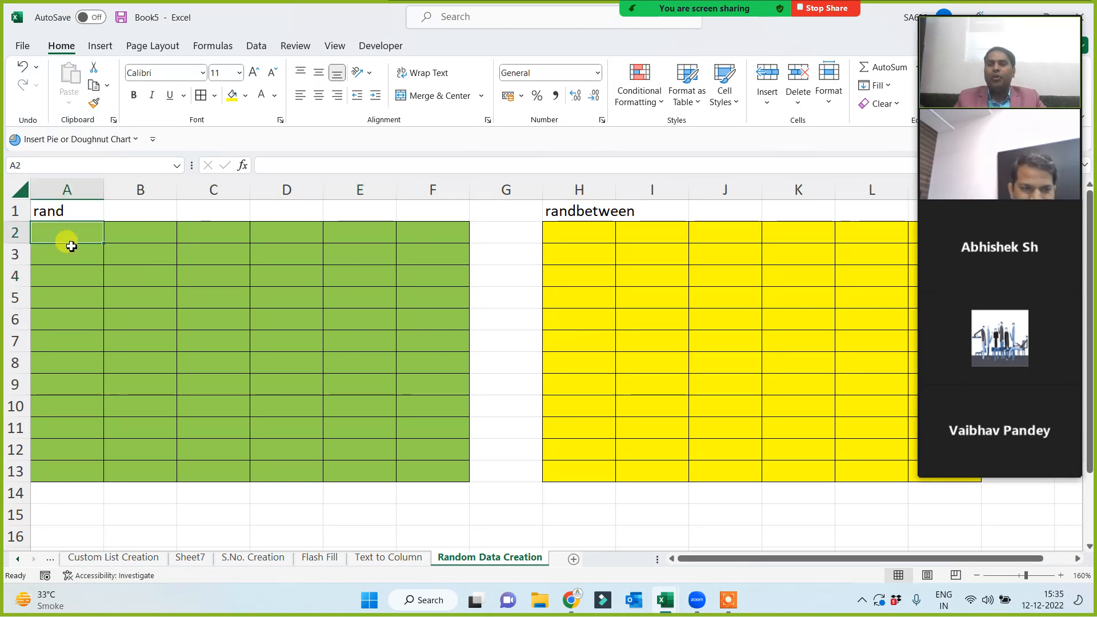
left_click_drag(70, 247, 436, 465)
left_click(86, 239)
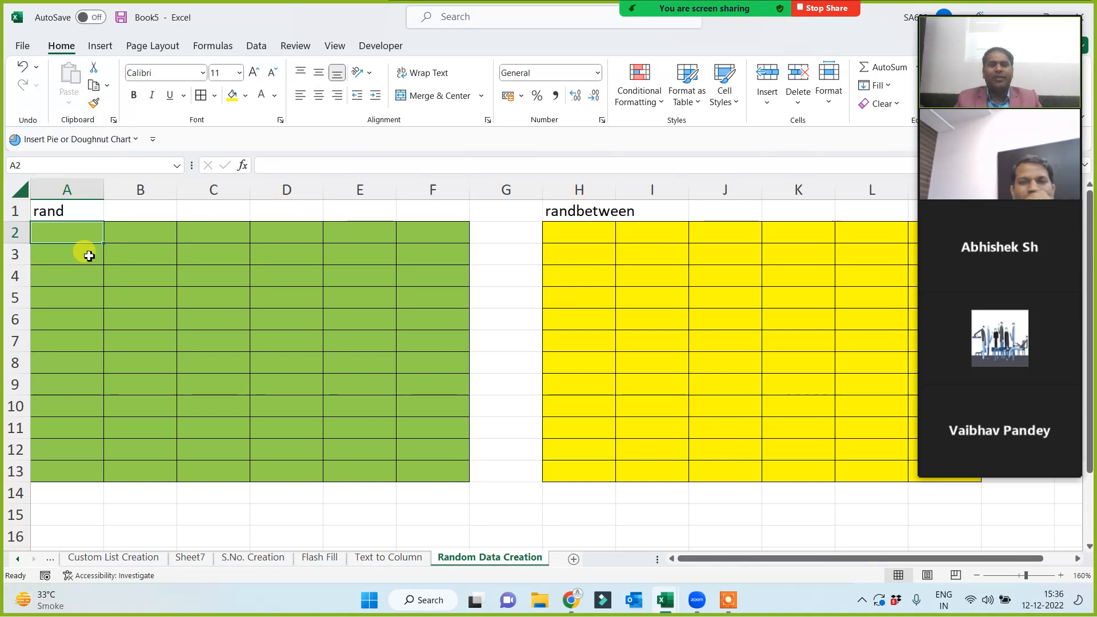
type("0.565")
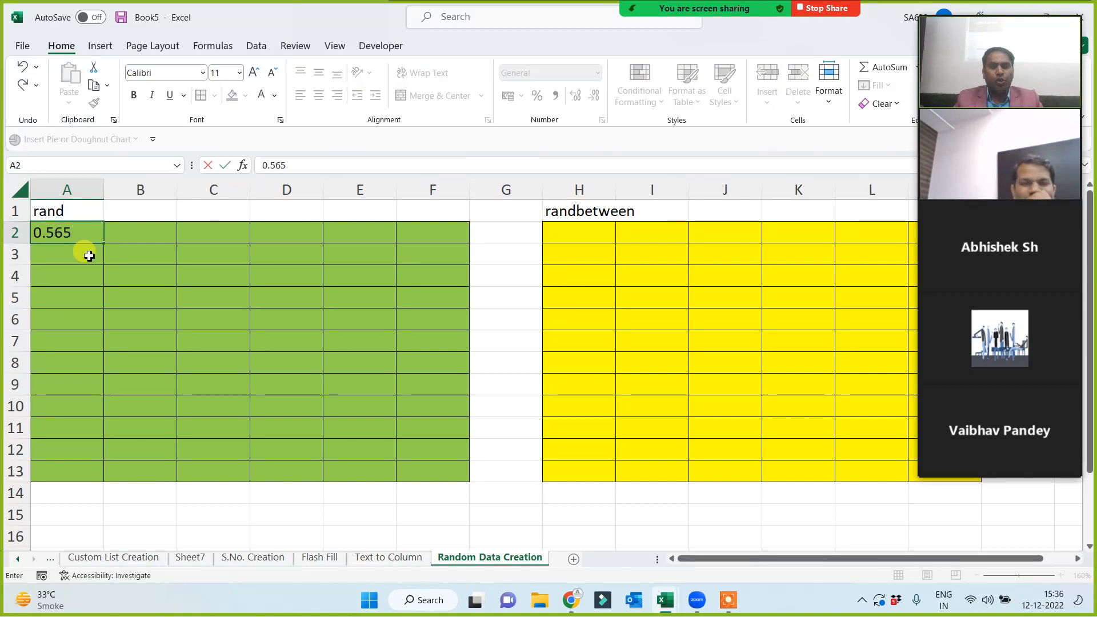
type("65")
key("Return")
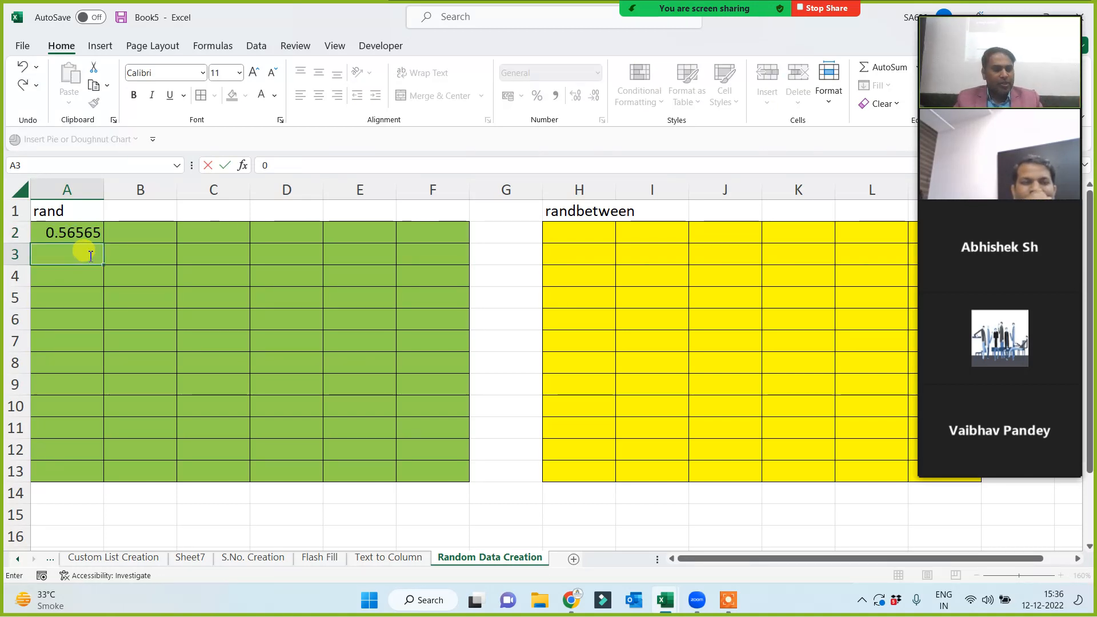
type("0.56566")
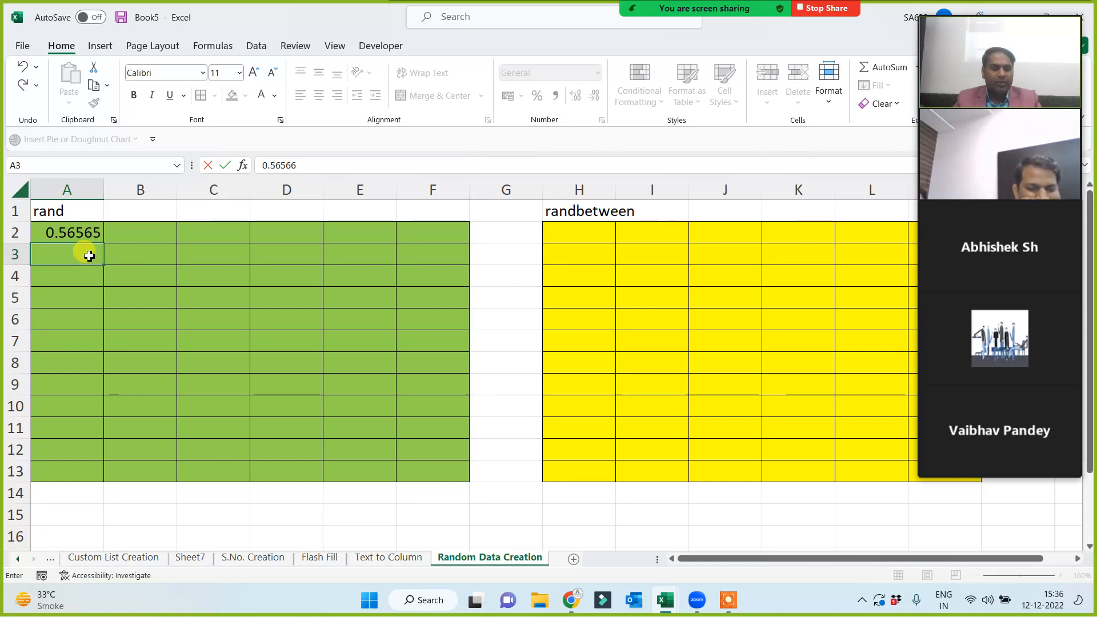
key("Return")
type("0.123")
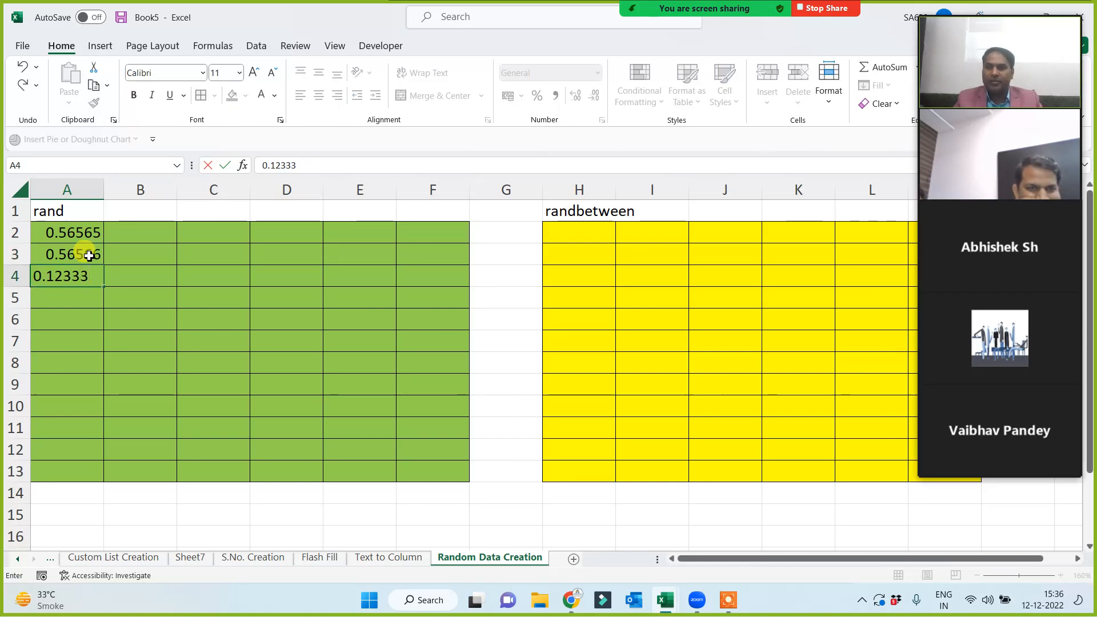
type("33")
key("Return")
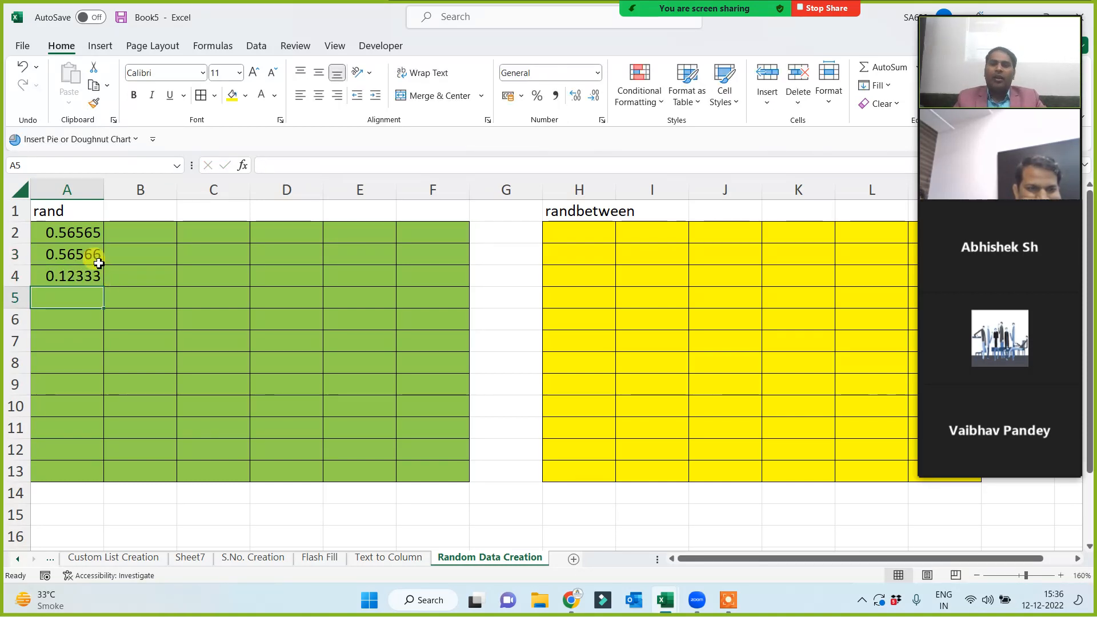
Add a '10-15 mins' note in C1 and widen column C to fit it.
left_click_drag(59, 228, 450, 479)
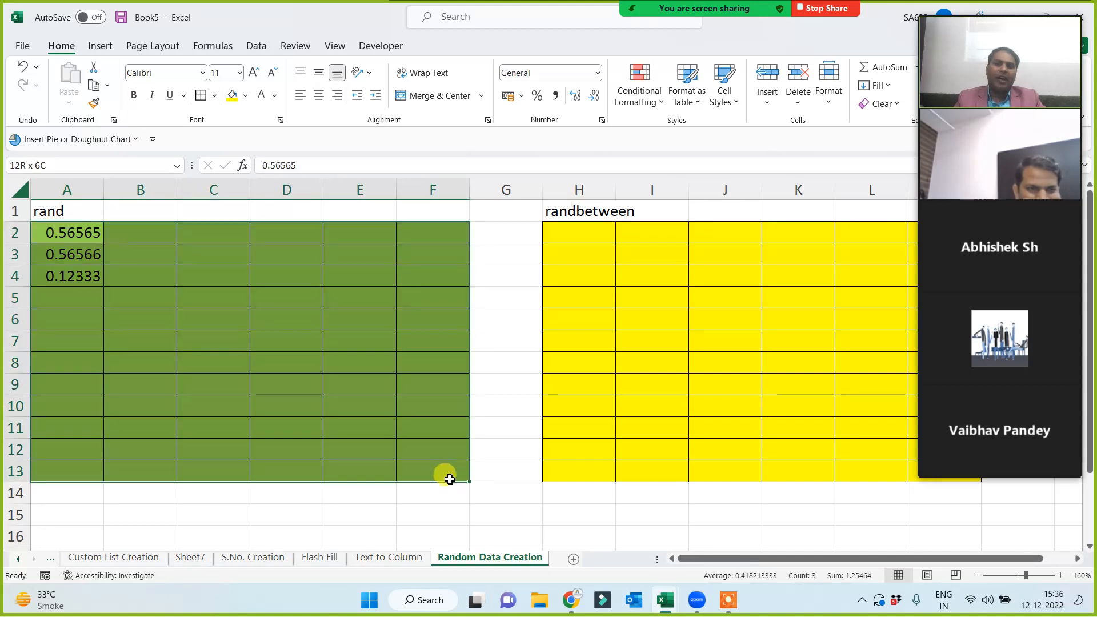
left_click(220, 212)
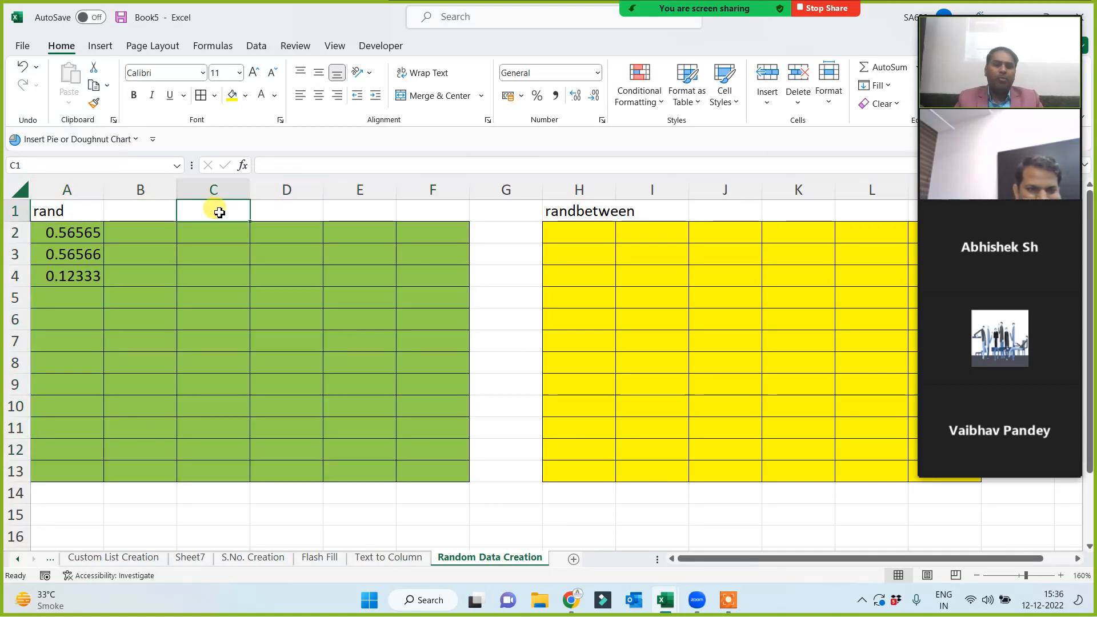
type("10-15")
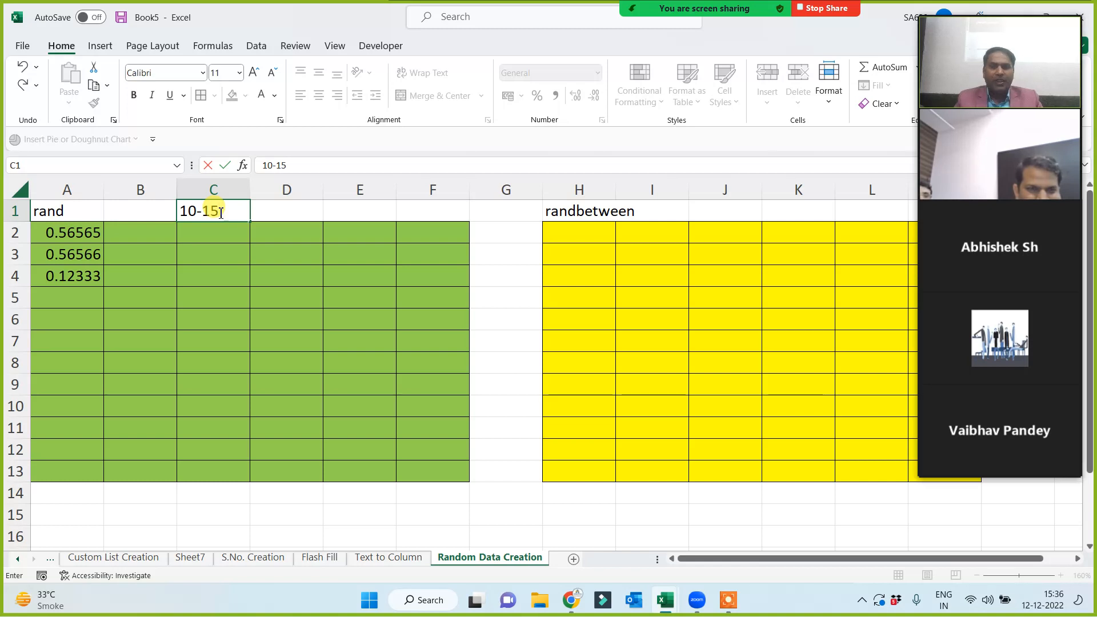
type(" mins")
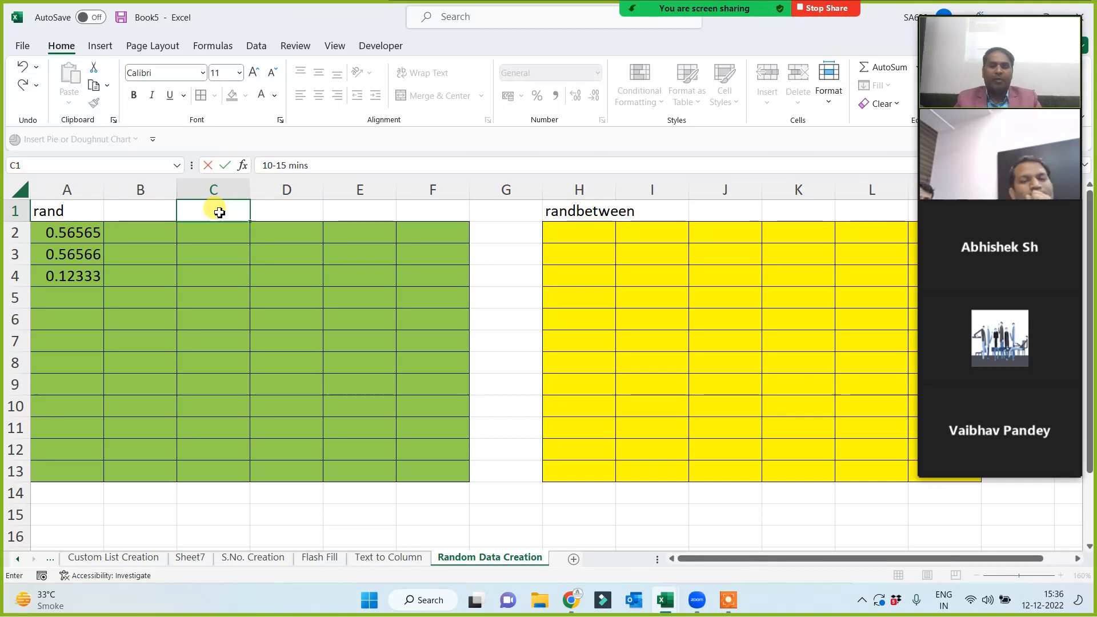
key("Return")
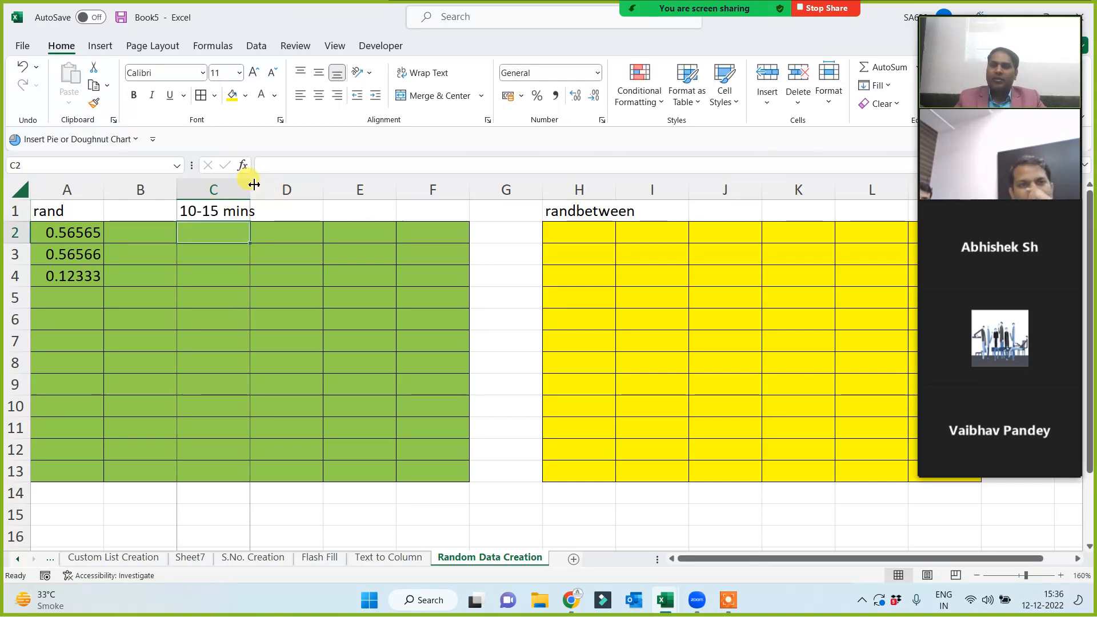
left_click_drag(254, 184, 266, 185)
left_click(228, 302)
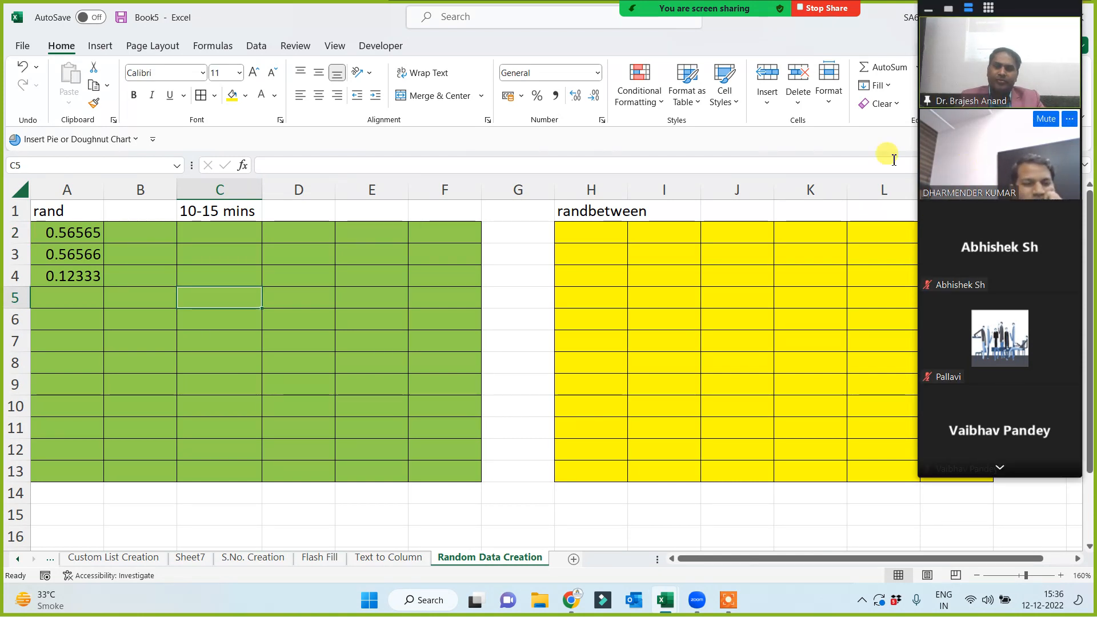
Widen column H and enter sample numbers 100033, 989999, 325323, 165666 in H2:H5.
left_click(585, 235)
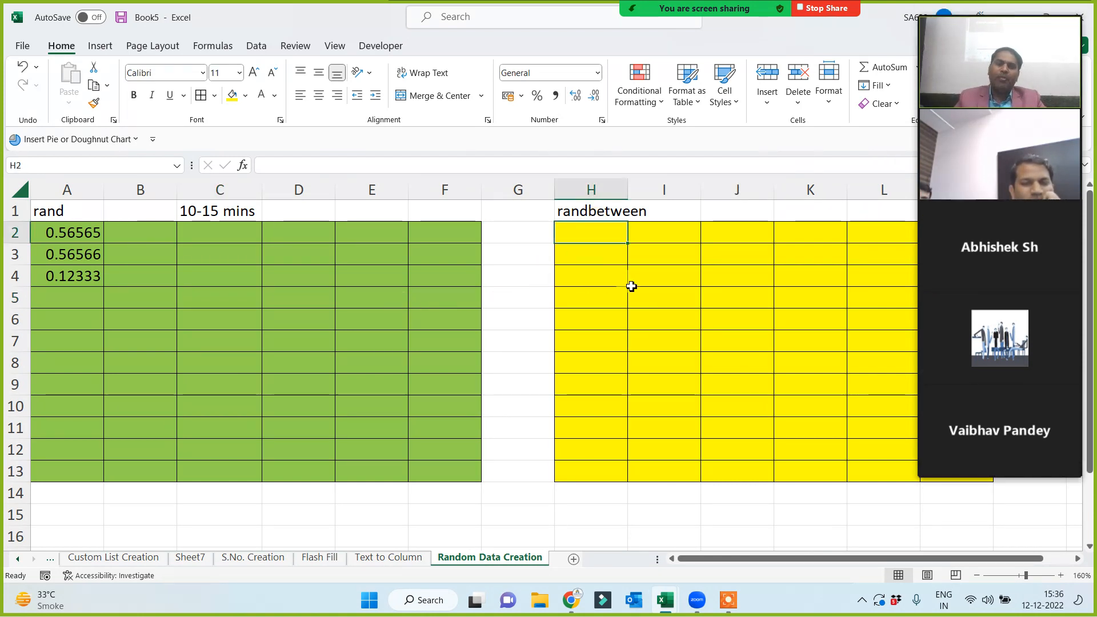
left_click_drag(627, 183, 644, 184)
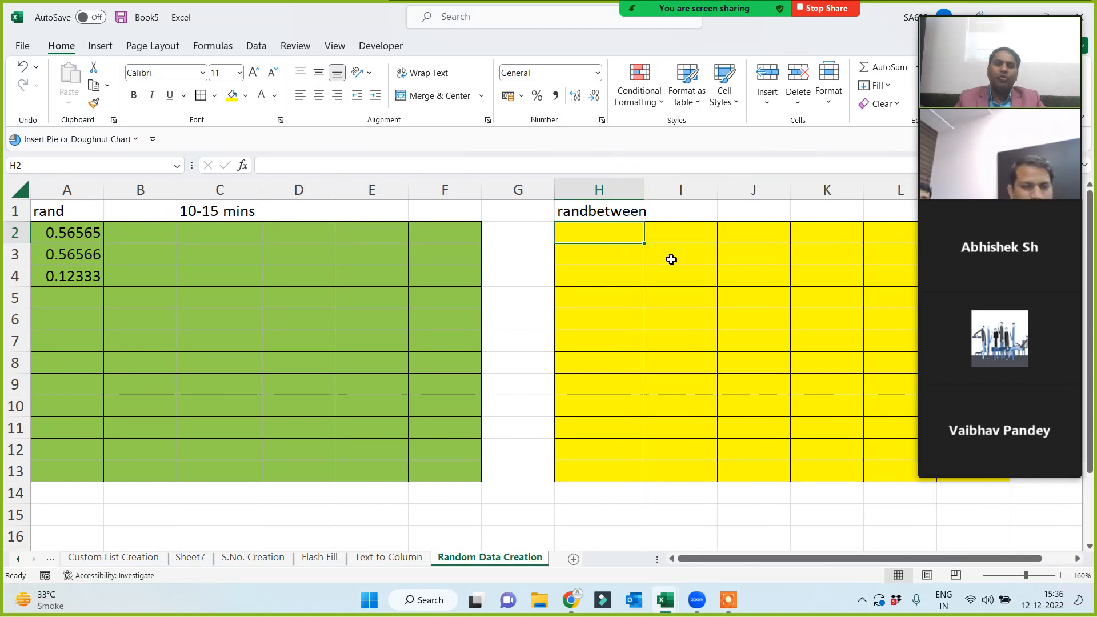
type("1000.")
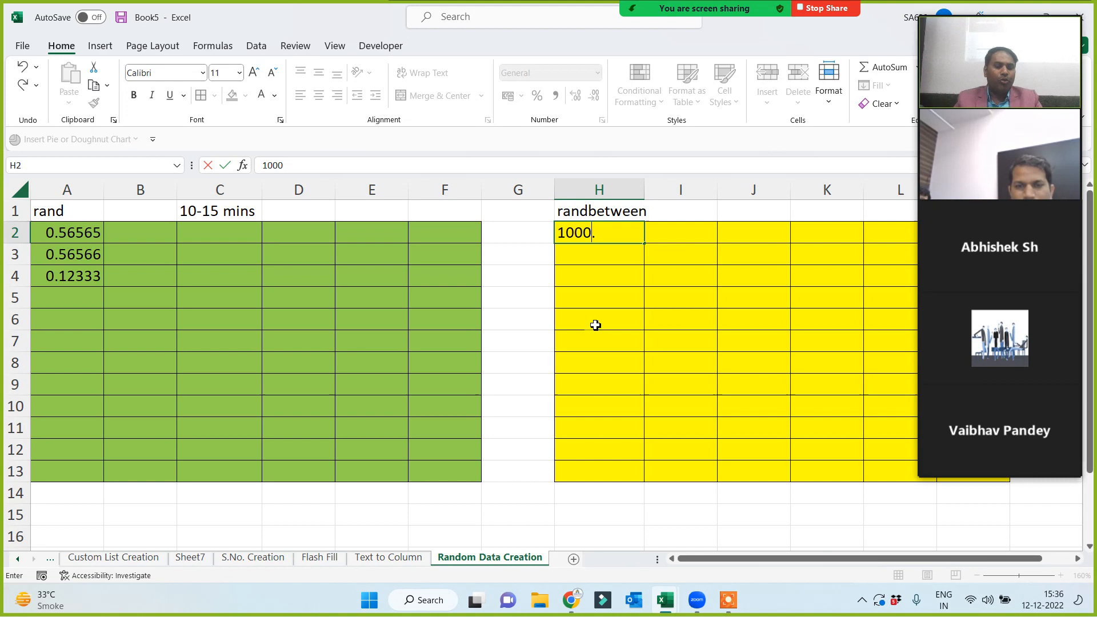
key("BackSpace")
type("33")
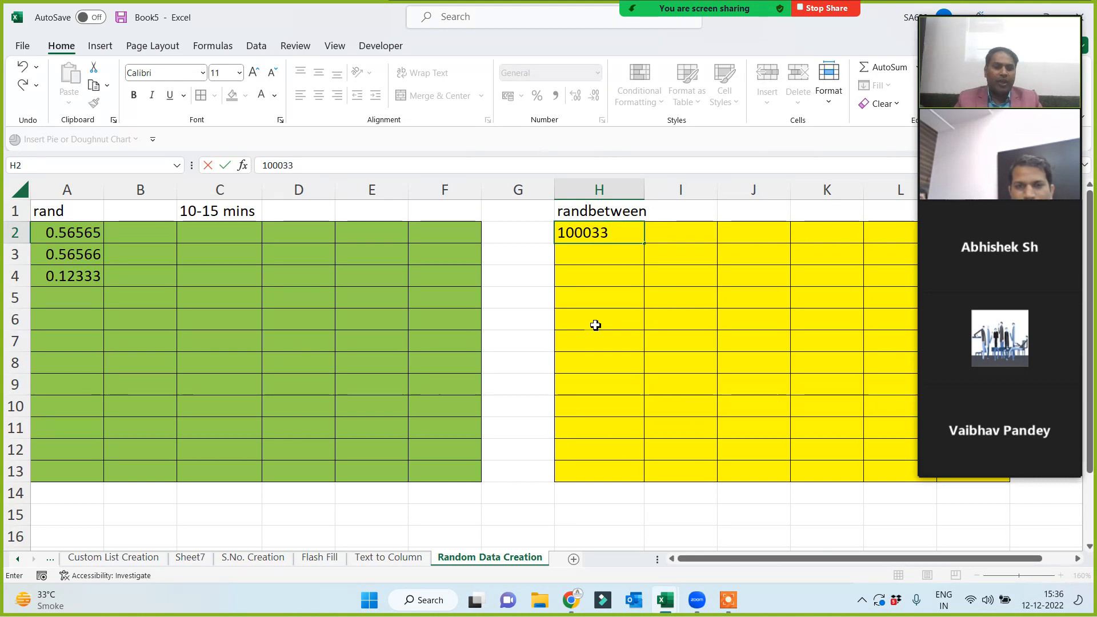
key("Return")
type("9899")
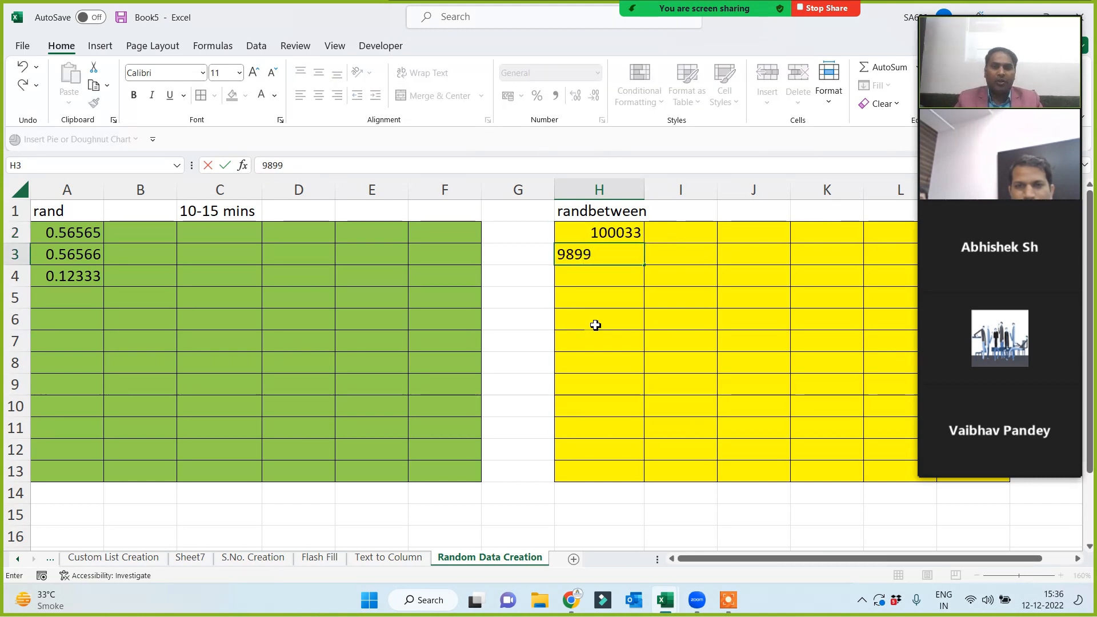
type("99")
key("Return")
type("325")
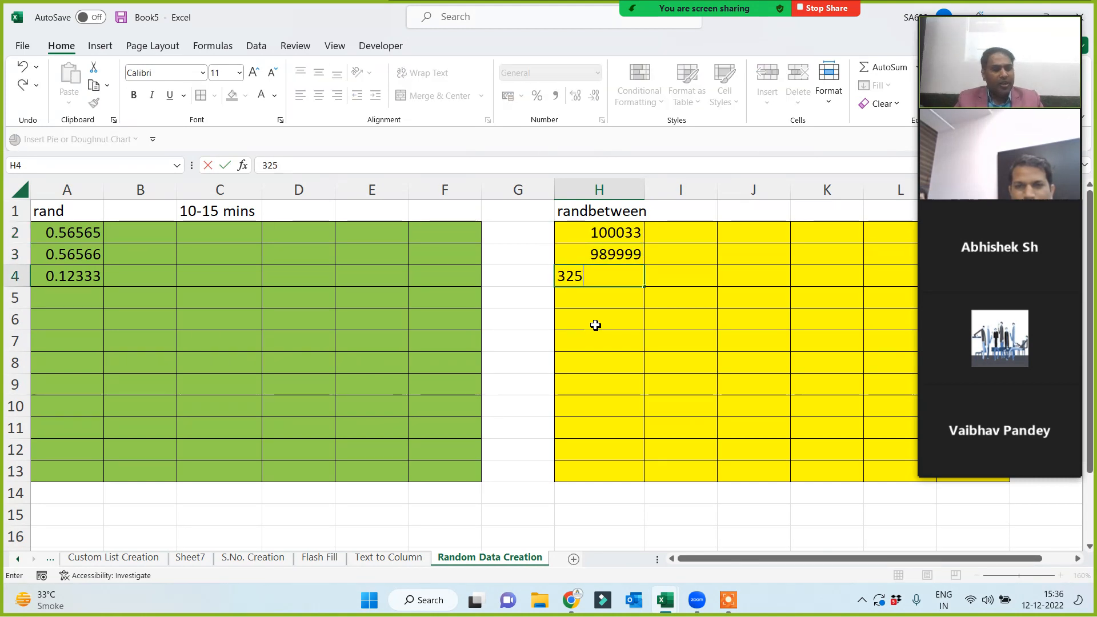
type("323")
key("Return")
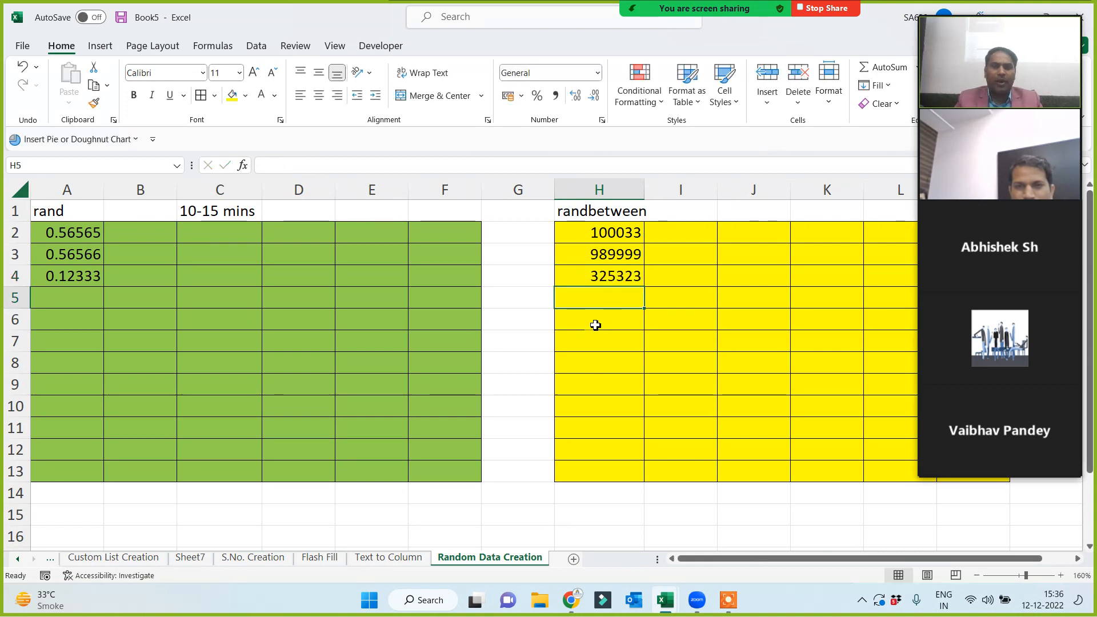
type("165666")
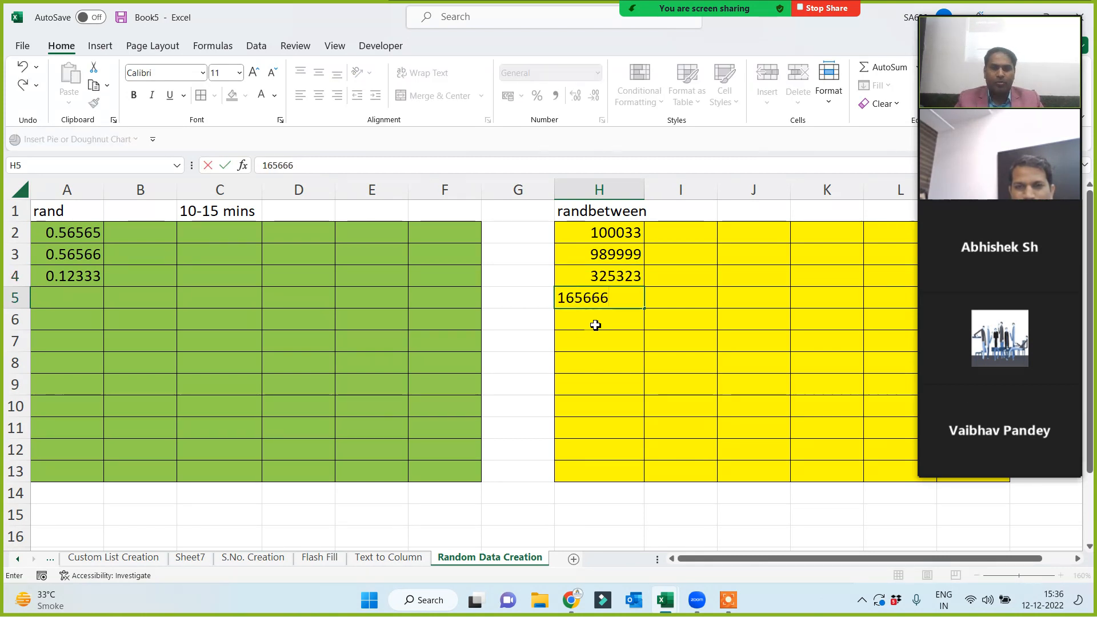
key("Return")
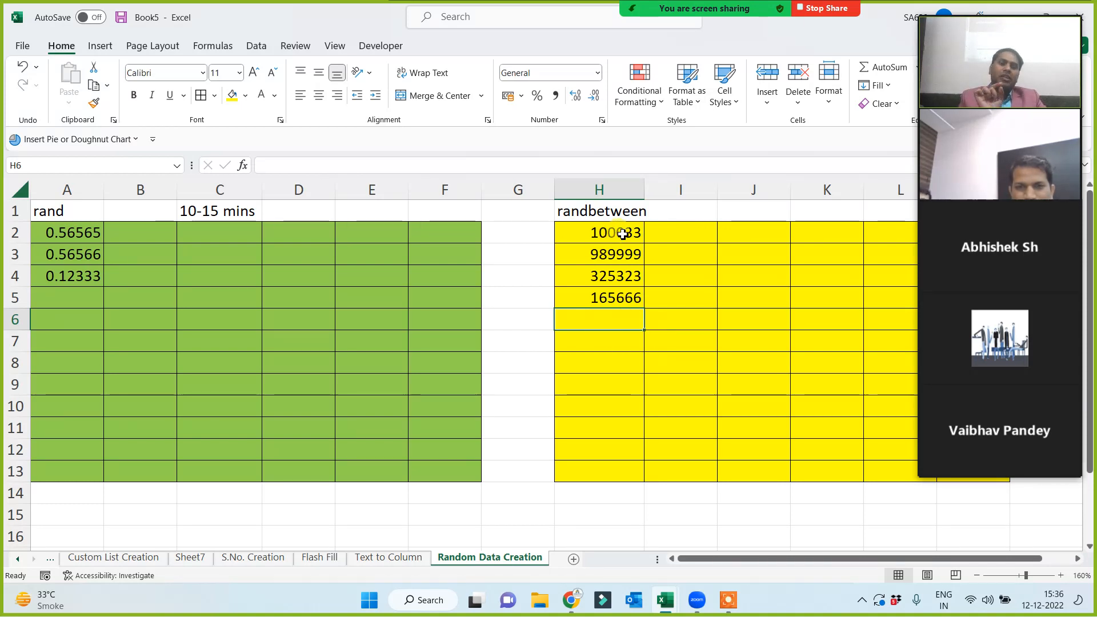
Delete the sample numbers from H2:H5 and the decimals from A2:A4.
left_click_drag(610, 235, 622, 327)
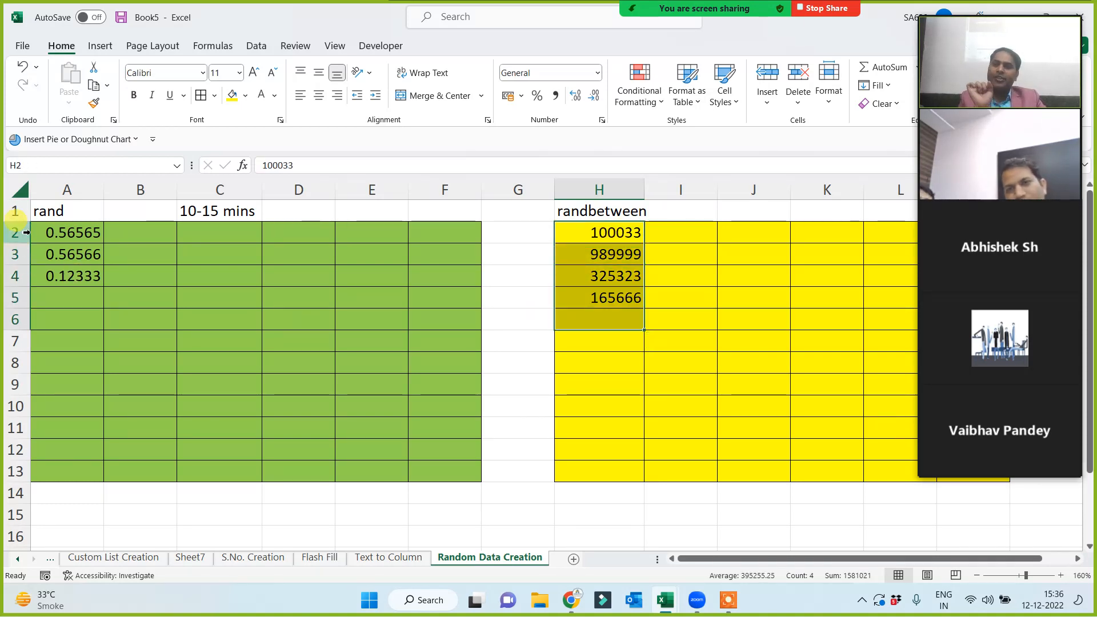
key("Delete")
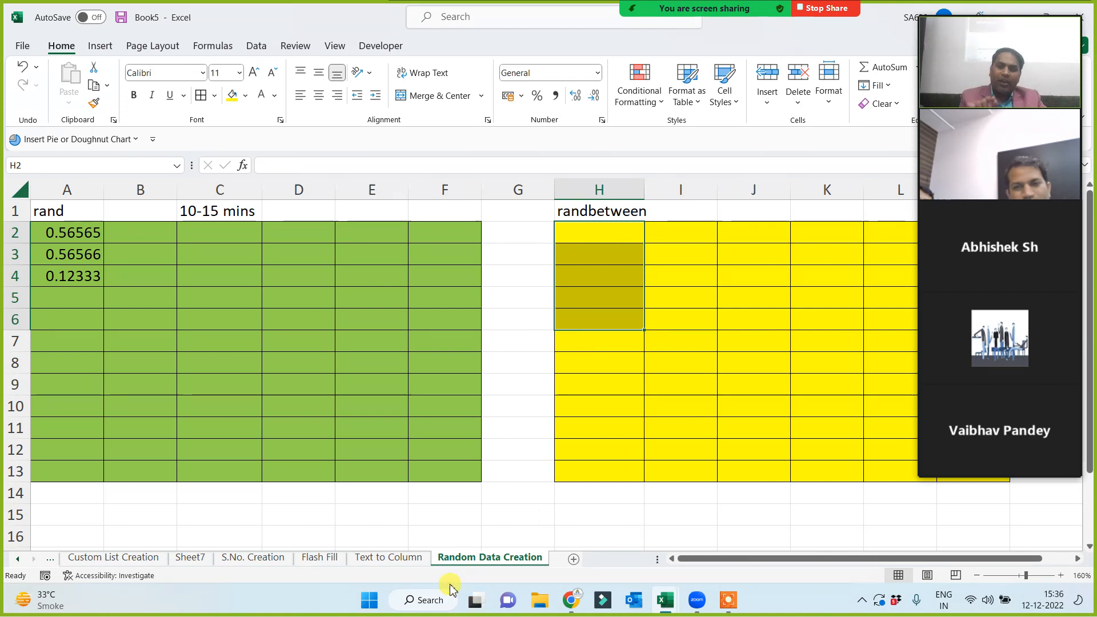
left_click_drag(87, 235, 83, 277)
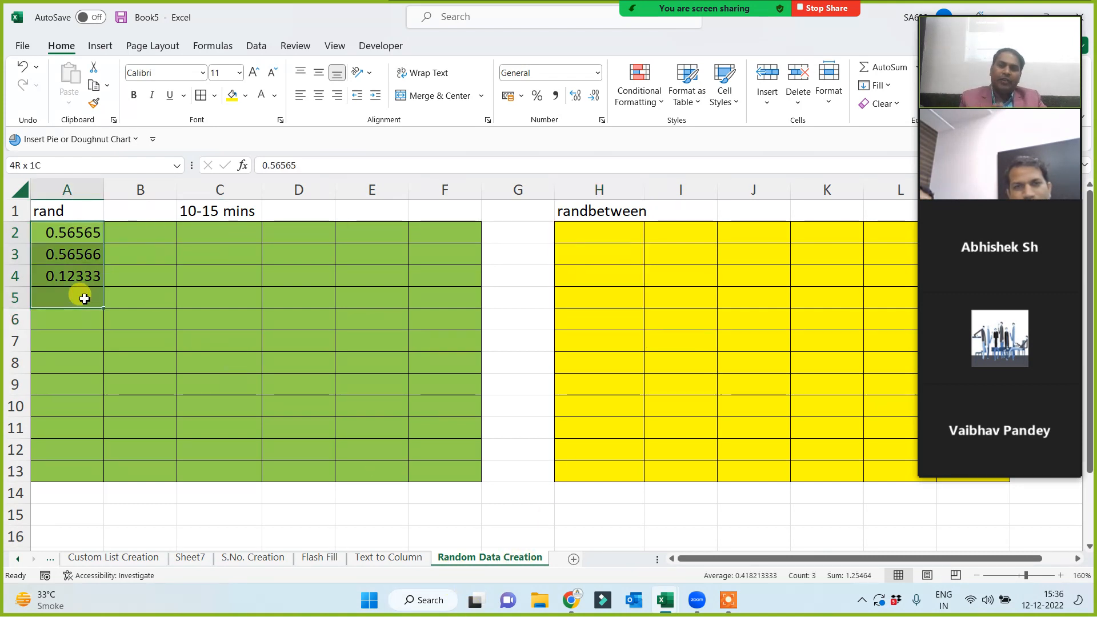
key("Delete")
left_click(86, 295)
Enter =RAND() in A2 and fill it across the whole A2:F13 block.
left_click(59, 233)
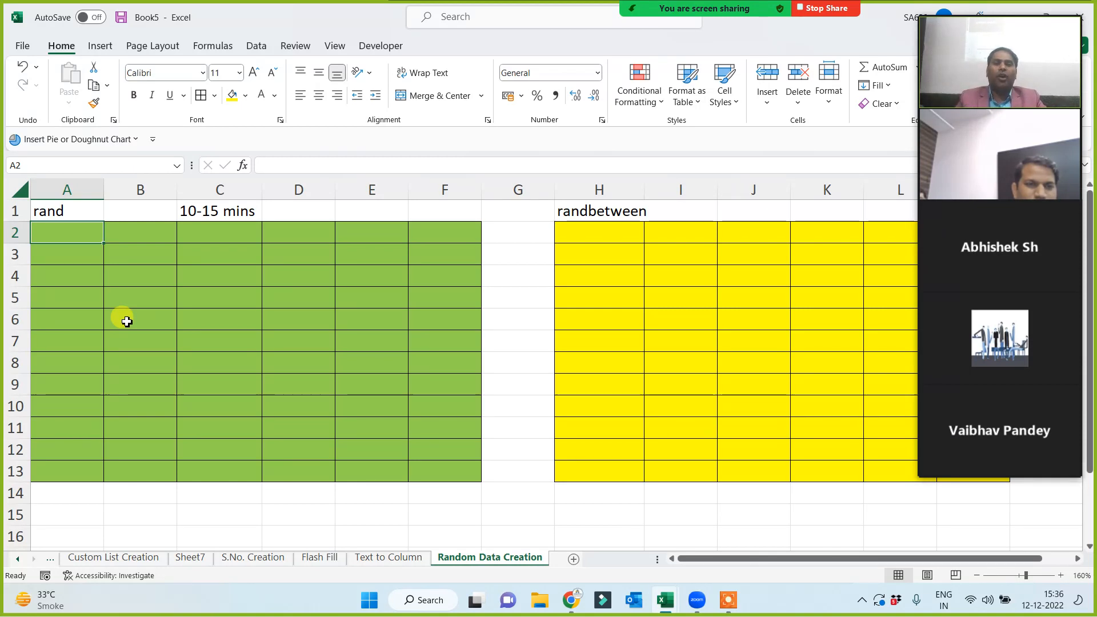
type("=rand")
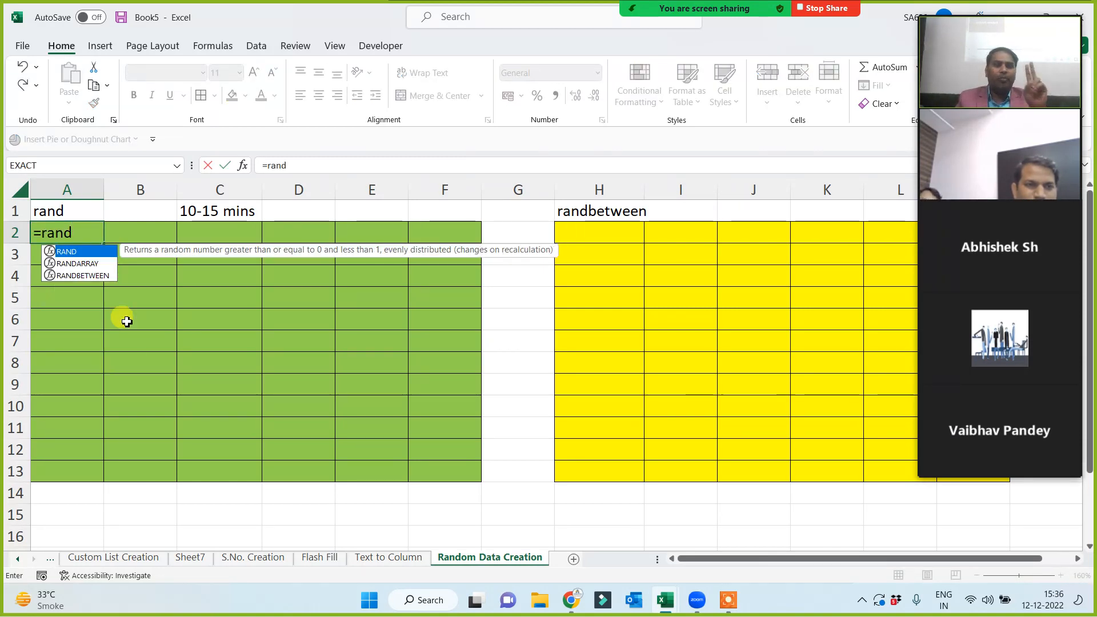
type("()")
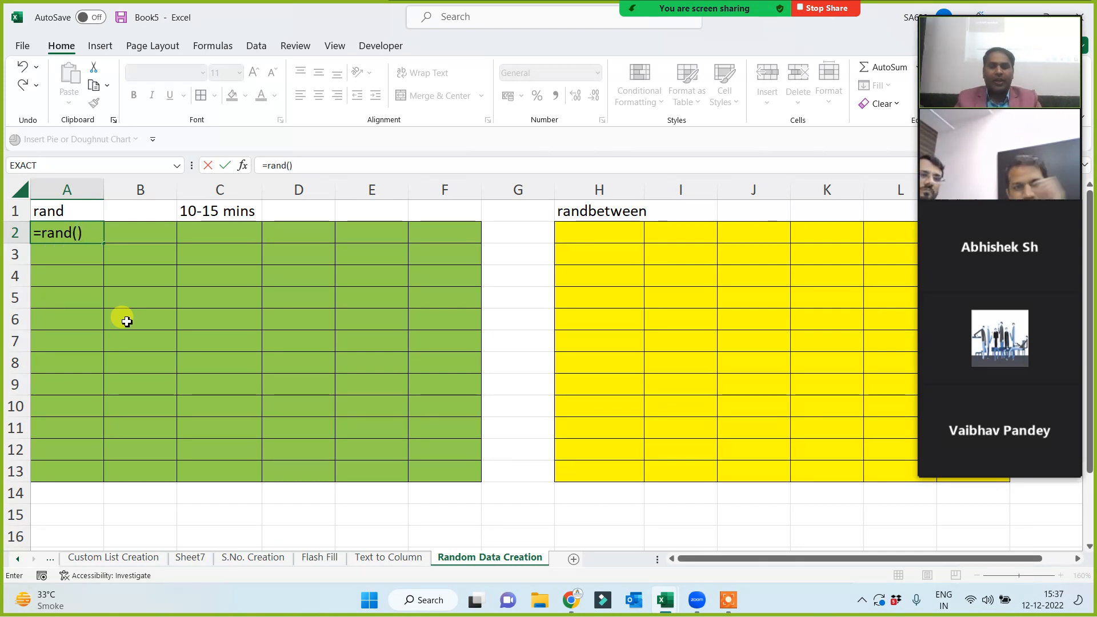
key("ctrl+Return")
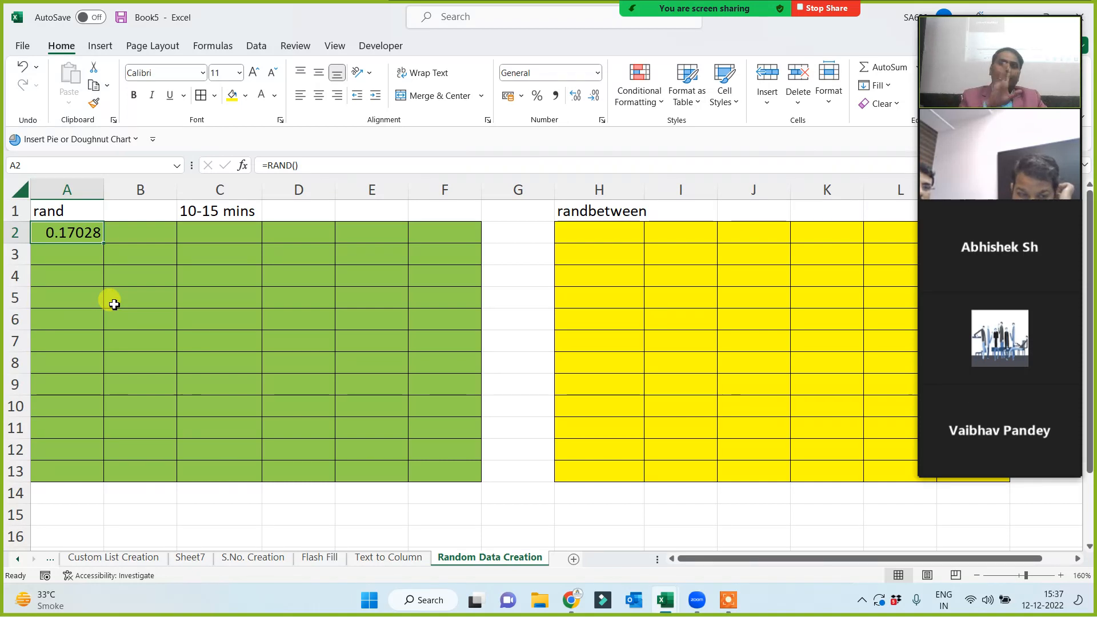
mouse_move(103, 244)
left_mouse_down()
mouse_move(482, 245)
mouse_move(475, 494)
left_mouse_up()
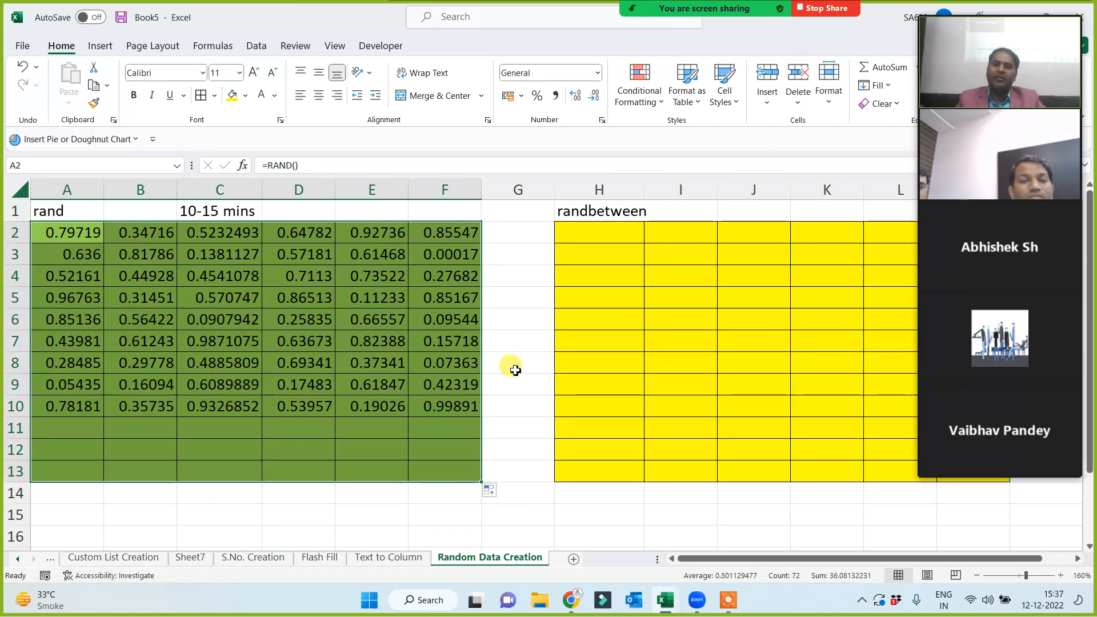
left_click(514, 368)
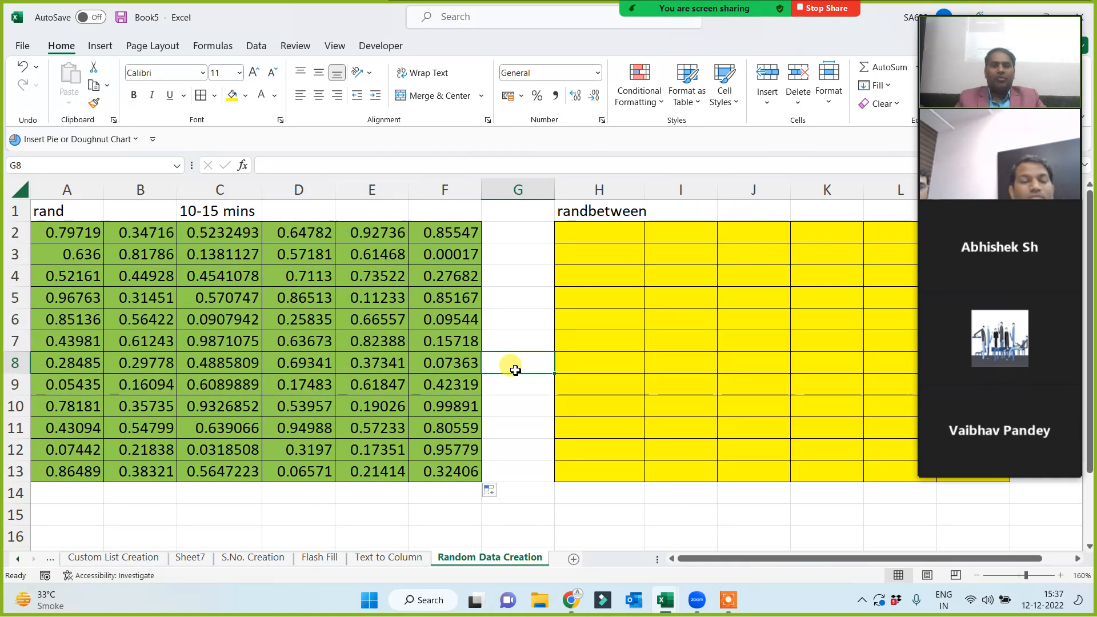
left_click(54, 235)
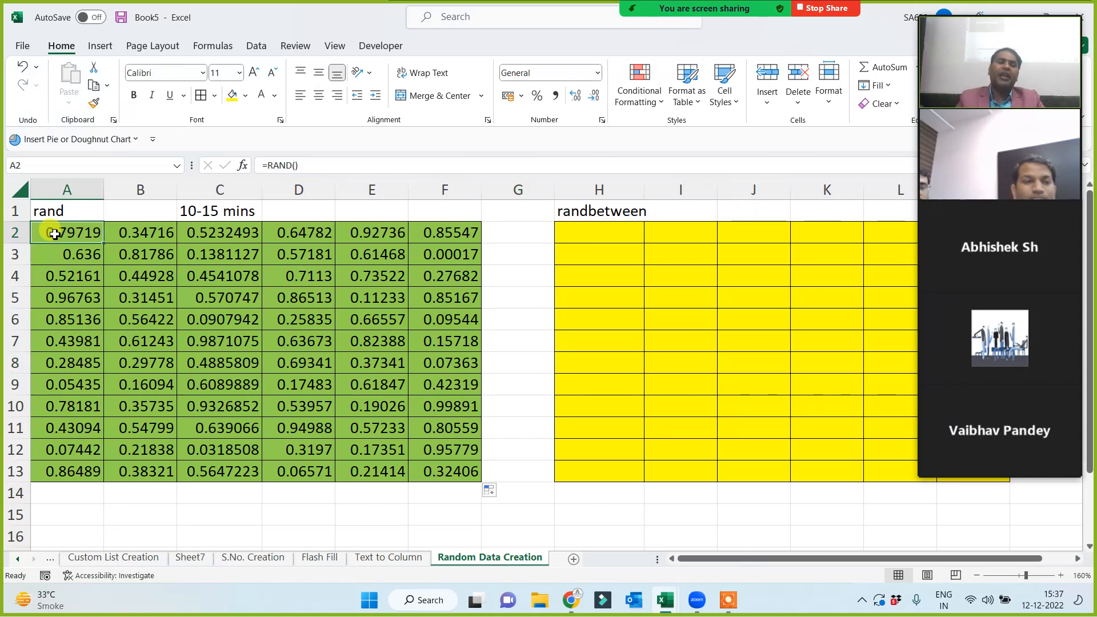
Enter =RANDBETWEEN(100000,1000000) in H2, fixing the missing-arguments error first.
left_click(588, 235)
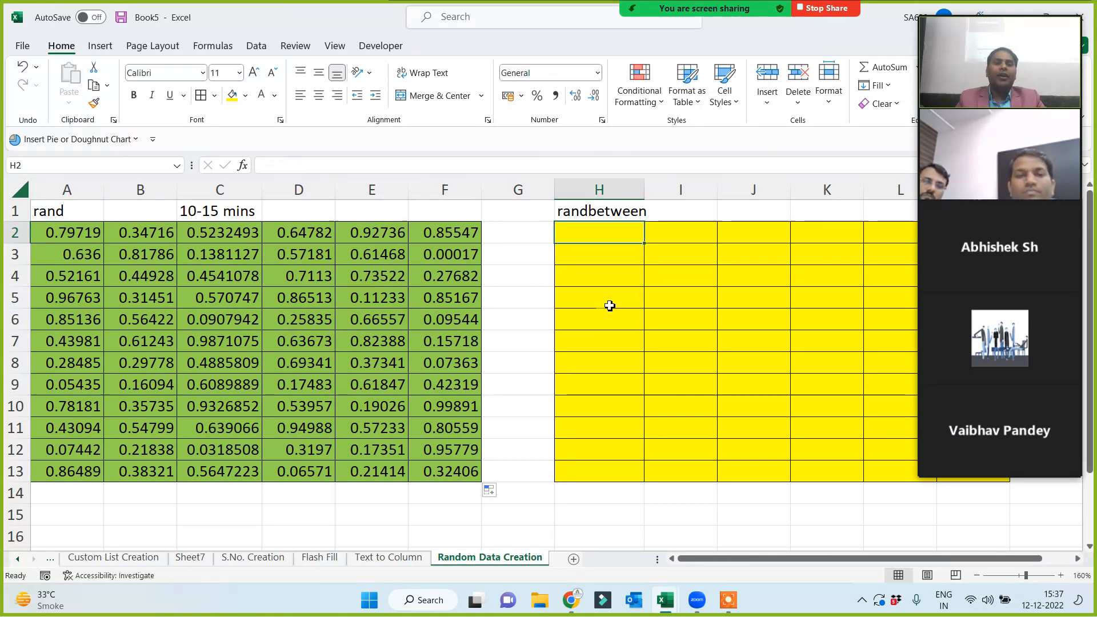
type("=rand")
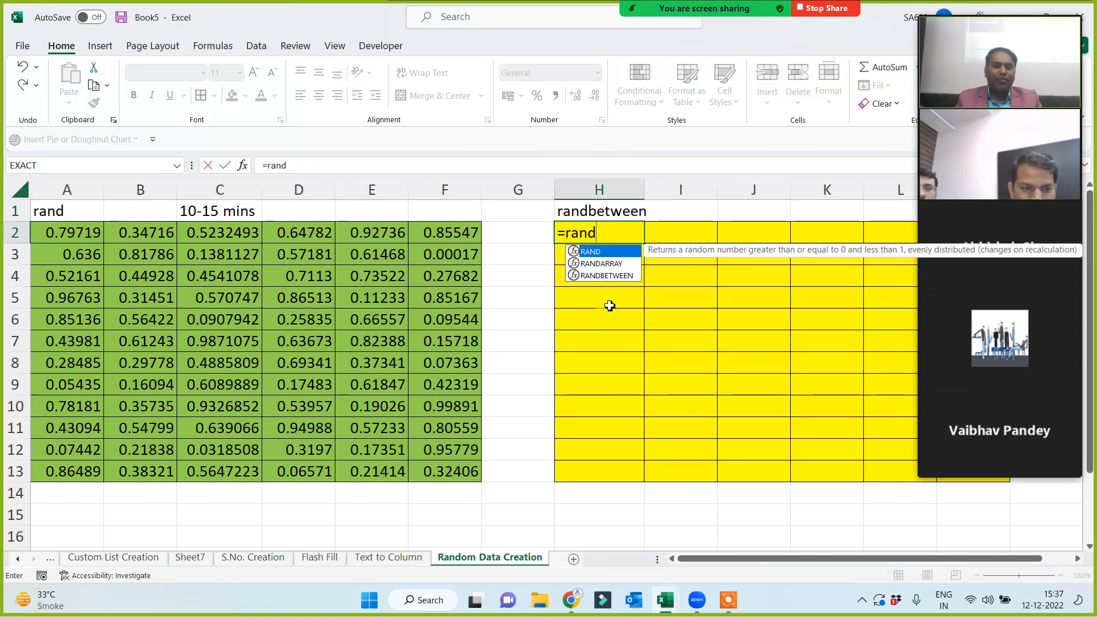
key("Down")
key("Down")
key("Tab")
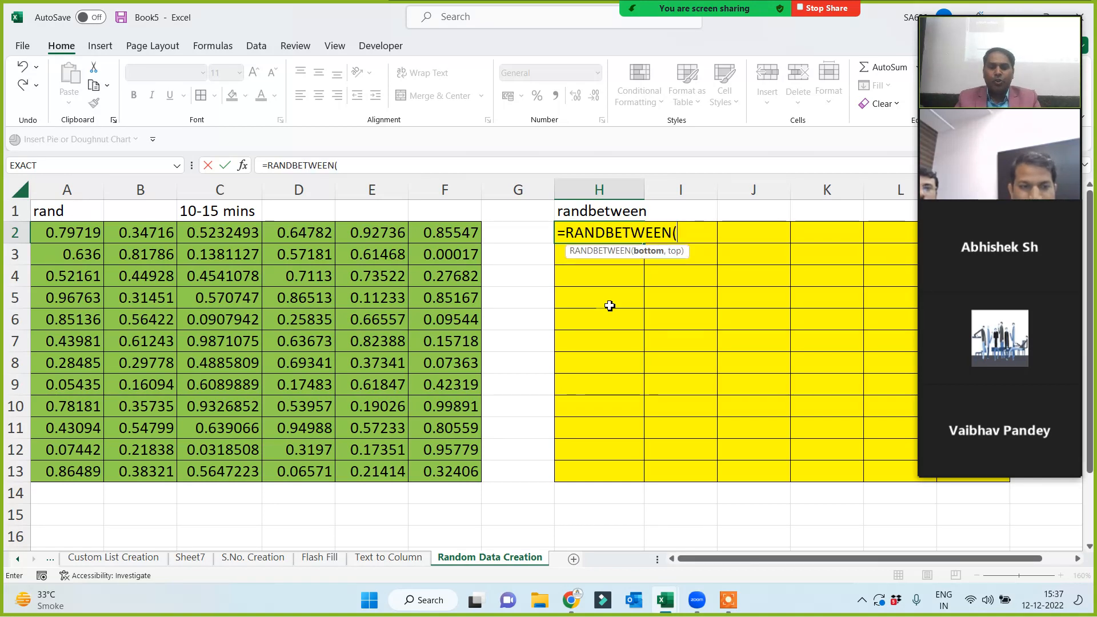
type(")")
key("Return")
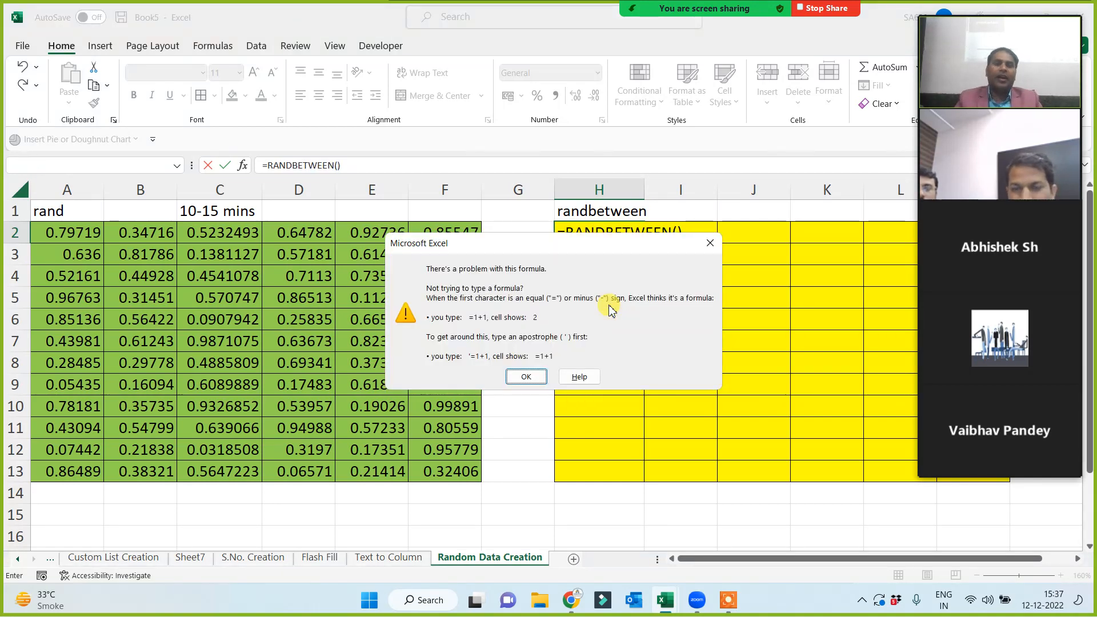
left_click(710, 245)
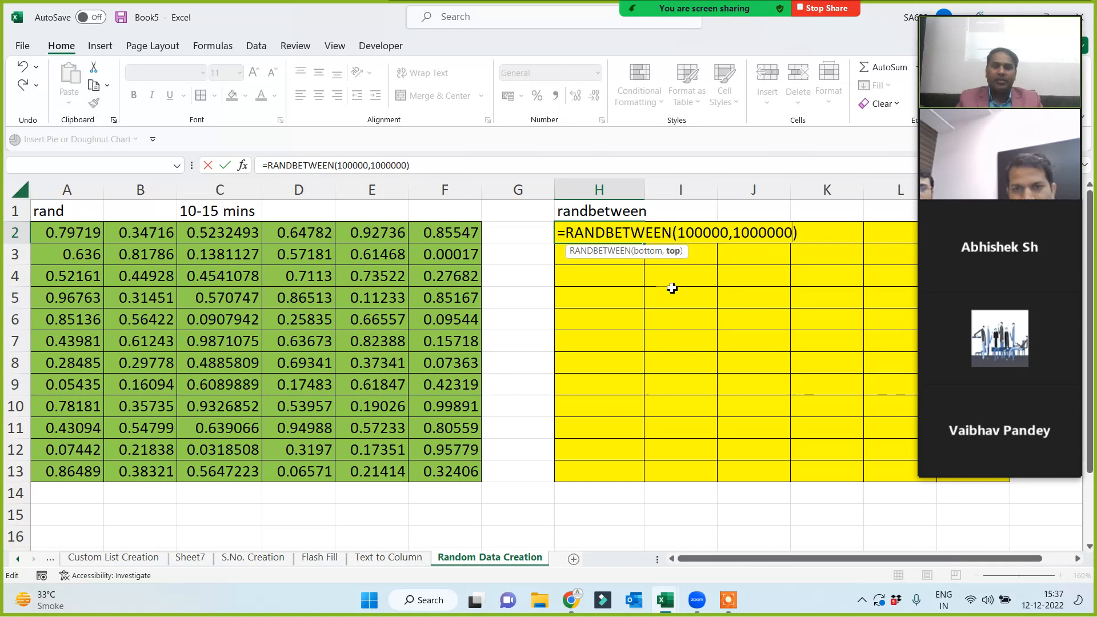
key("Return")
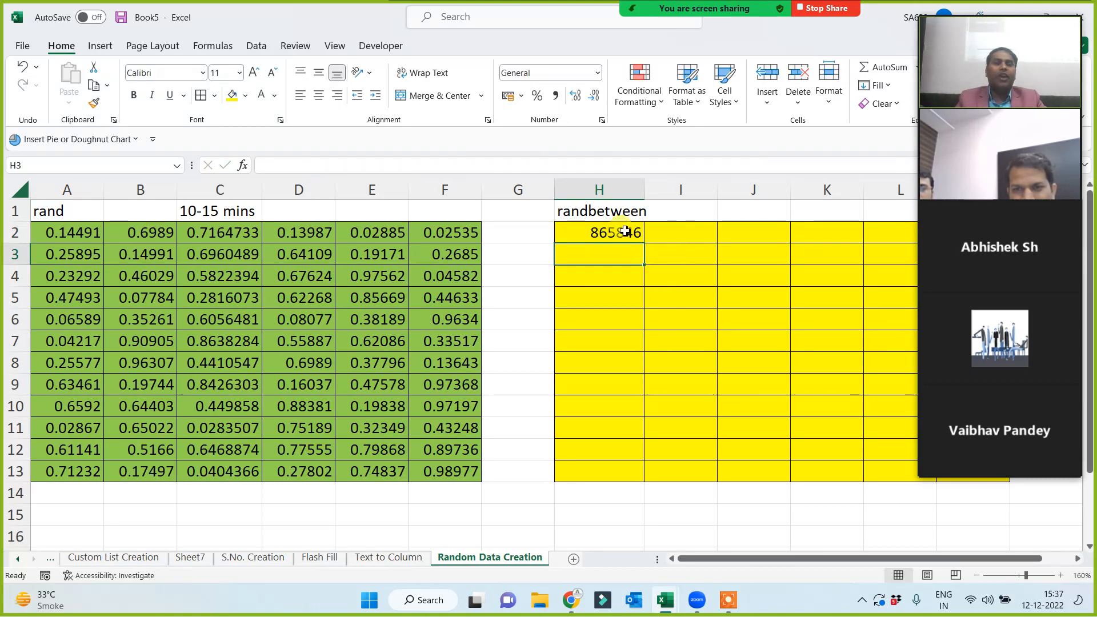
Copy H2's RANDBETWEEN formula across H2:M13 and review the filled tables.
left_click(626, 231)
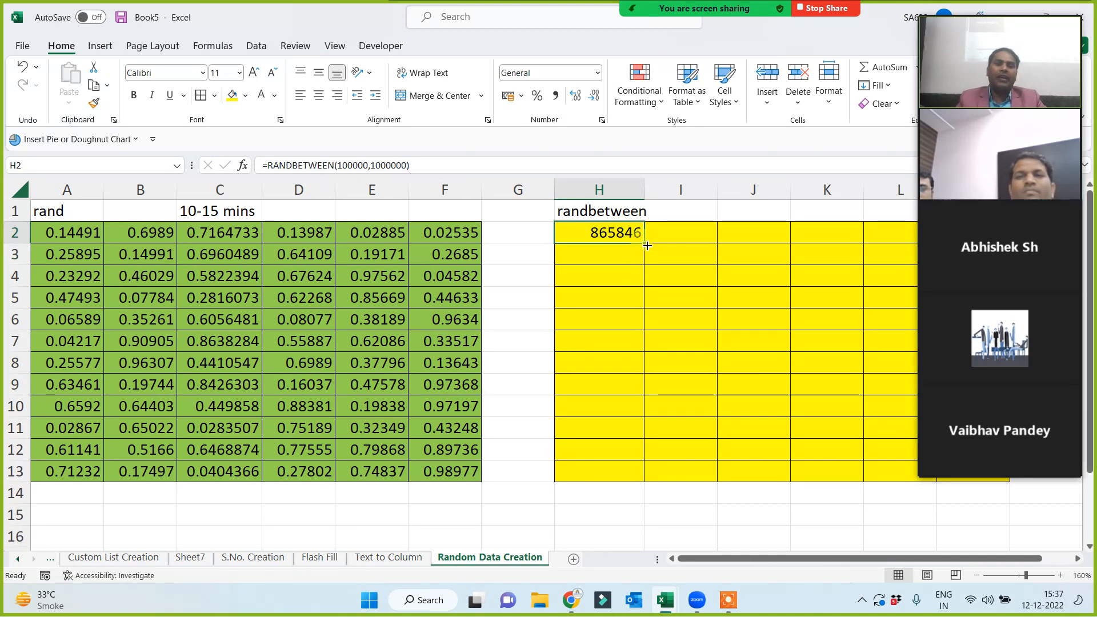
left_click_drag(644, 243, 996, 488)
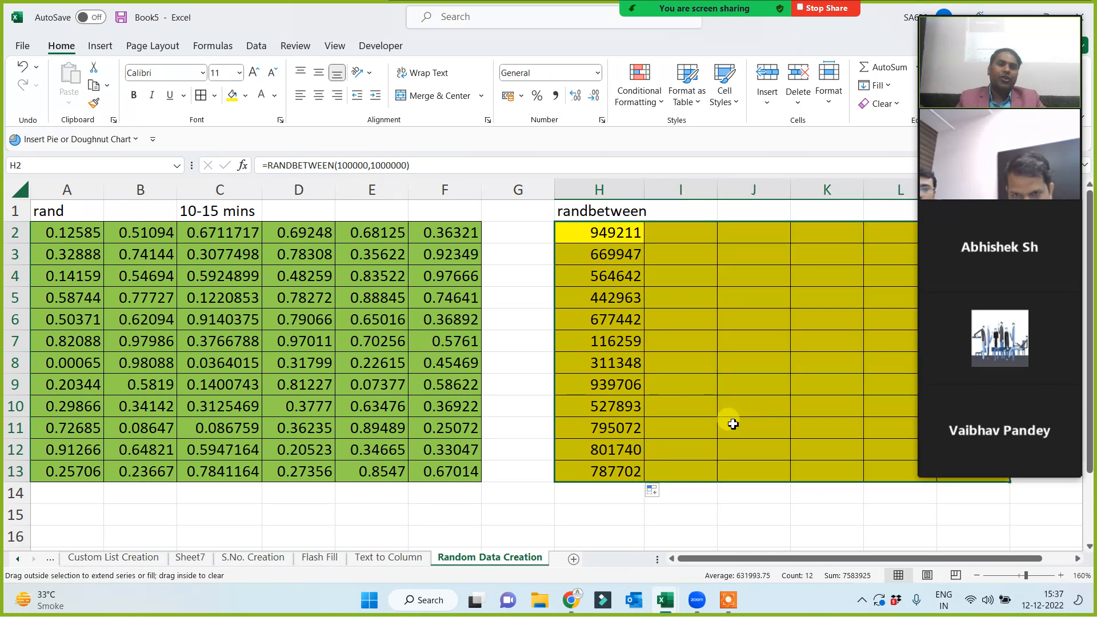
left_click(511, 356)
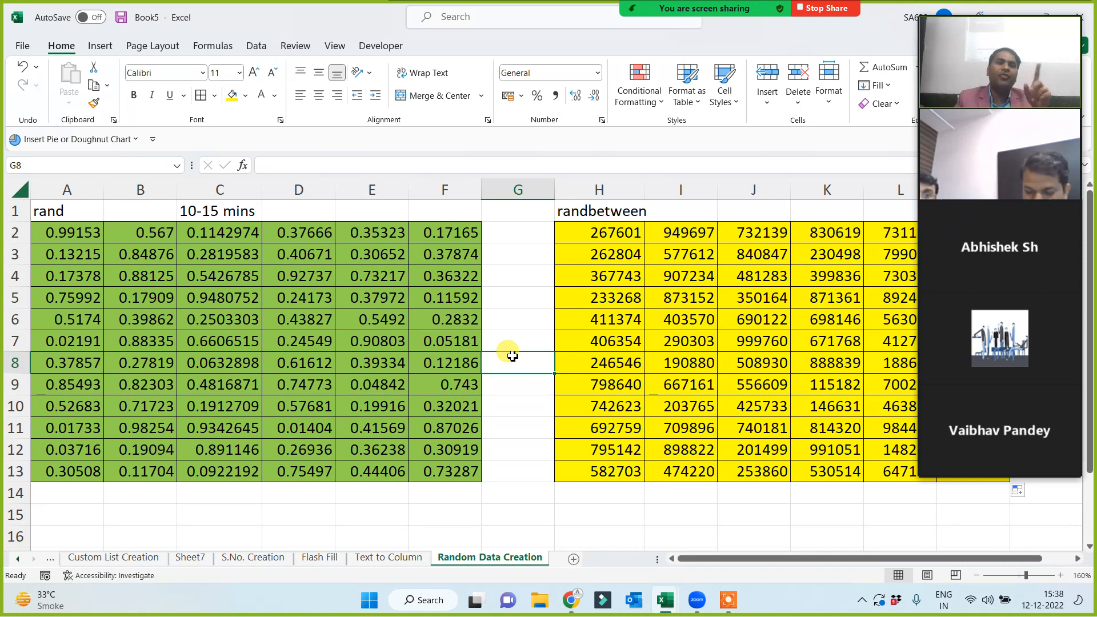
left_click(608, 233)
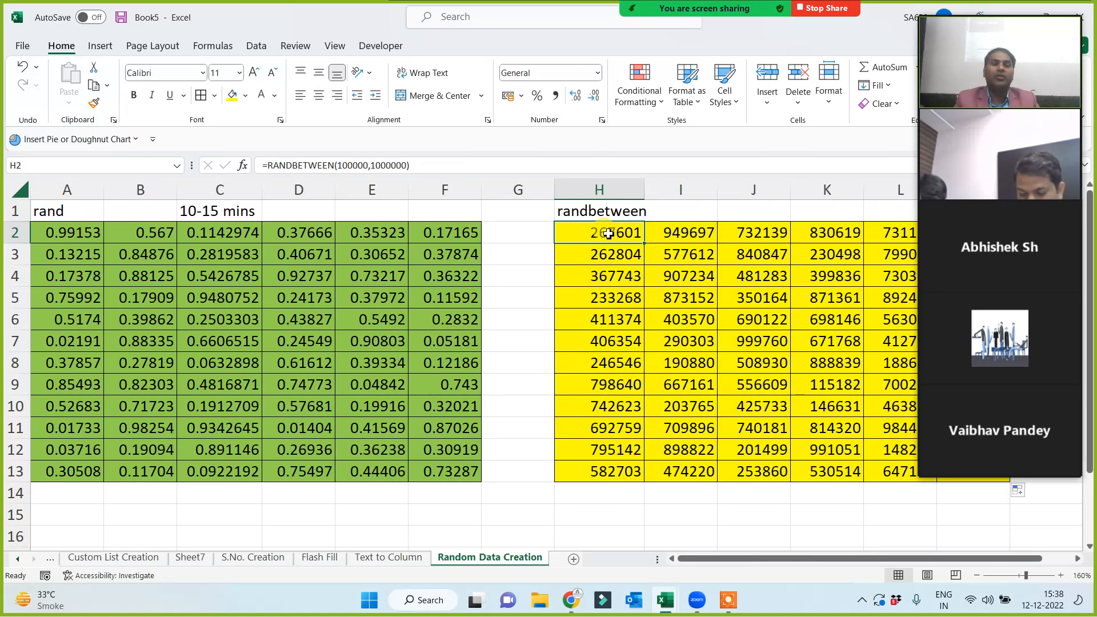
left_click(69, 210)
left_click(516, 304)
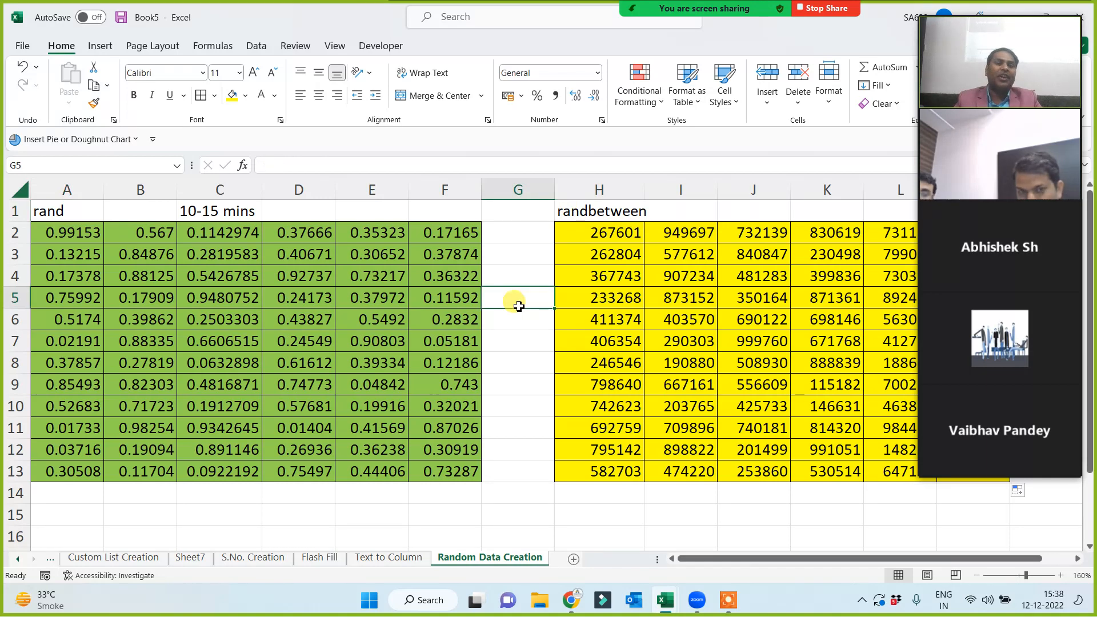
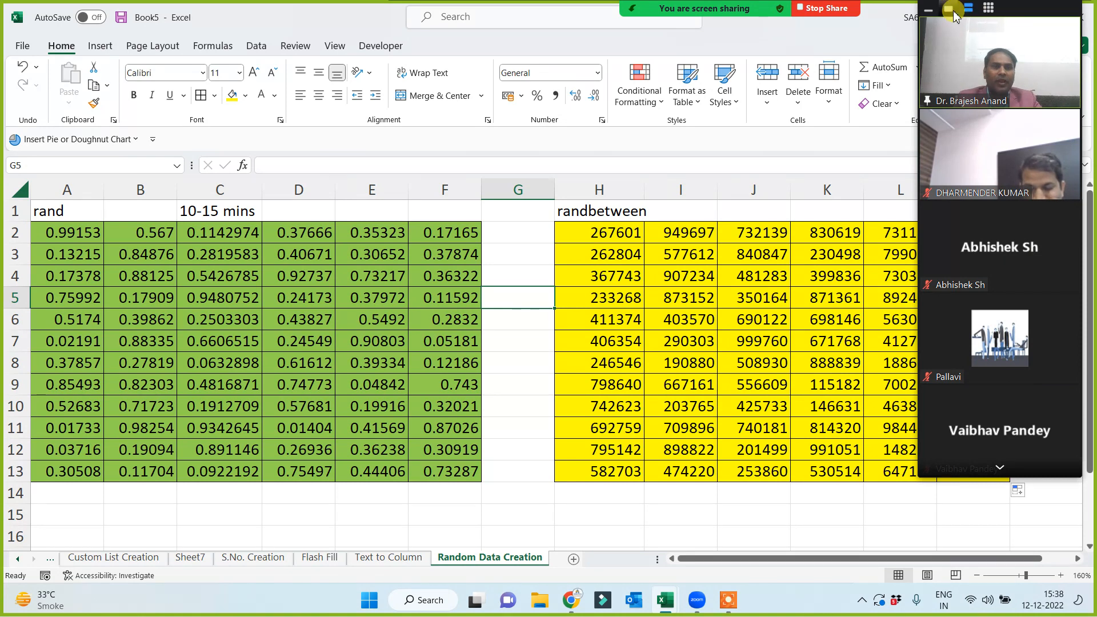
Fill cell F2 of the RAND table and cell H2 of the RANDBETWEEN table with orange.
left_click(973, 8)
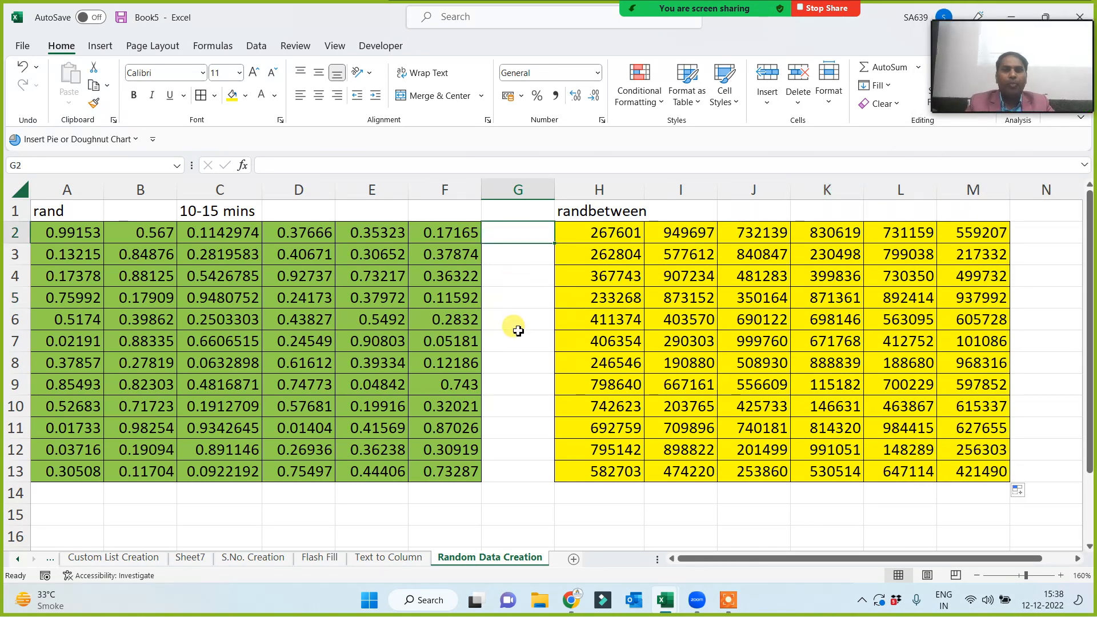
left_click(434, 233)
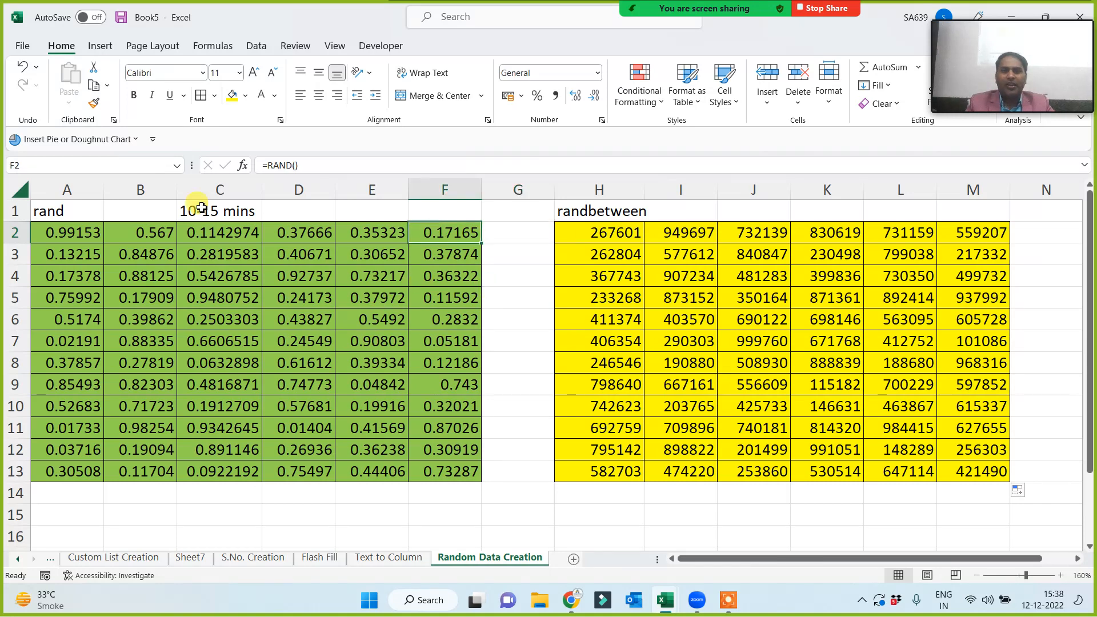
left_click(248, 98)
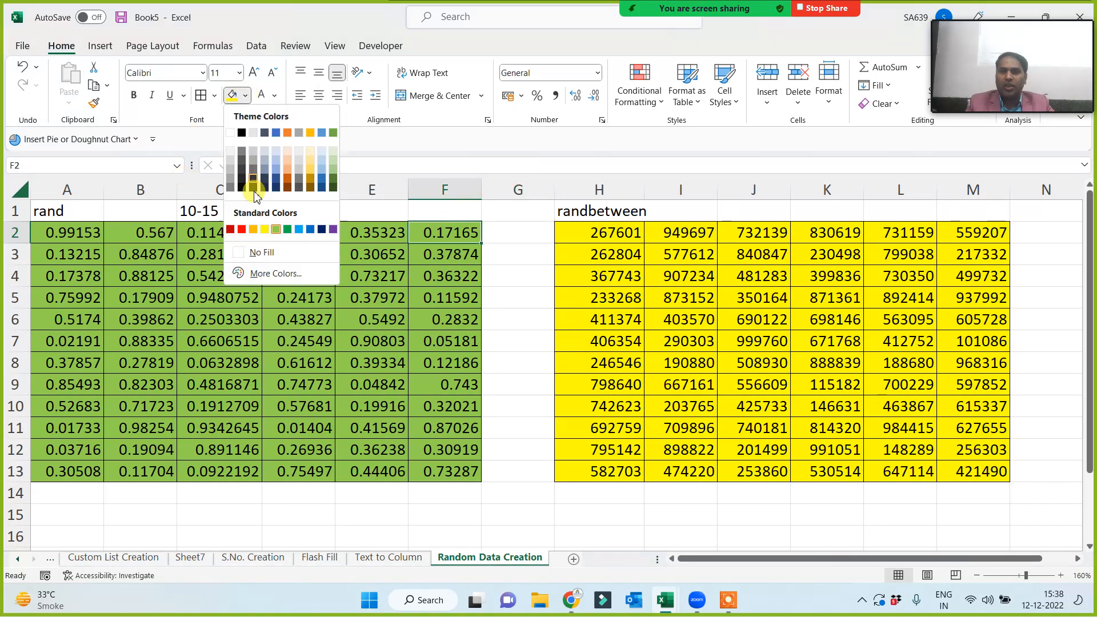
left_click(253, 230)
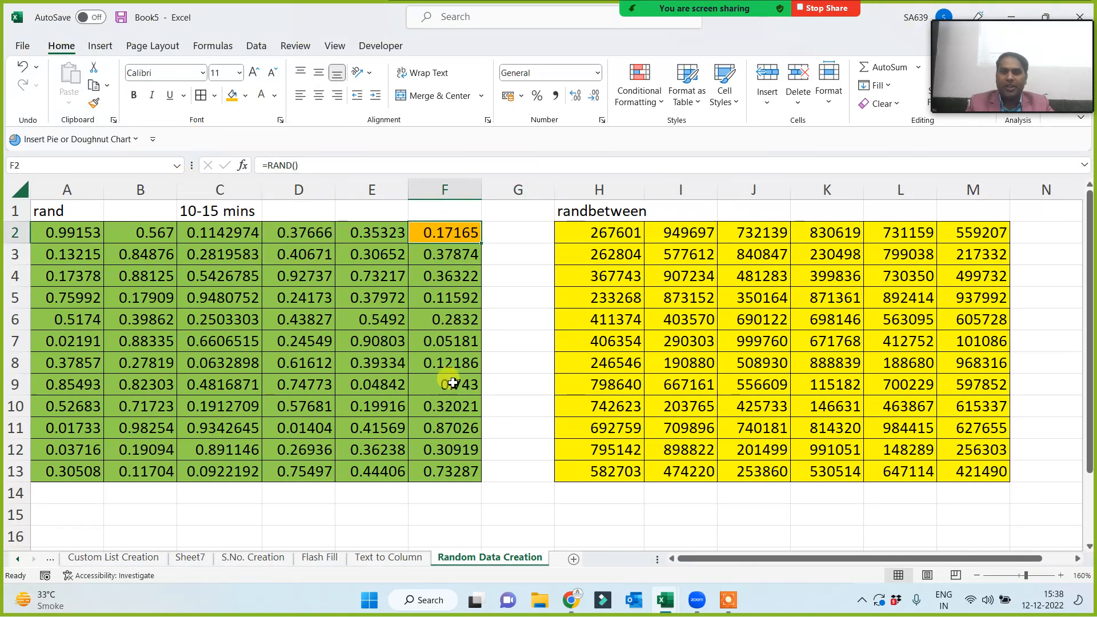
left_click(603, 234)
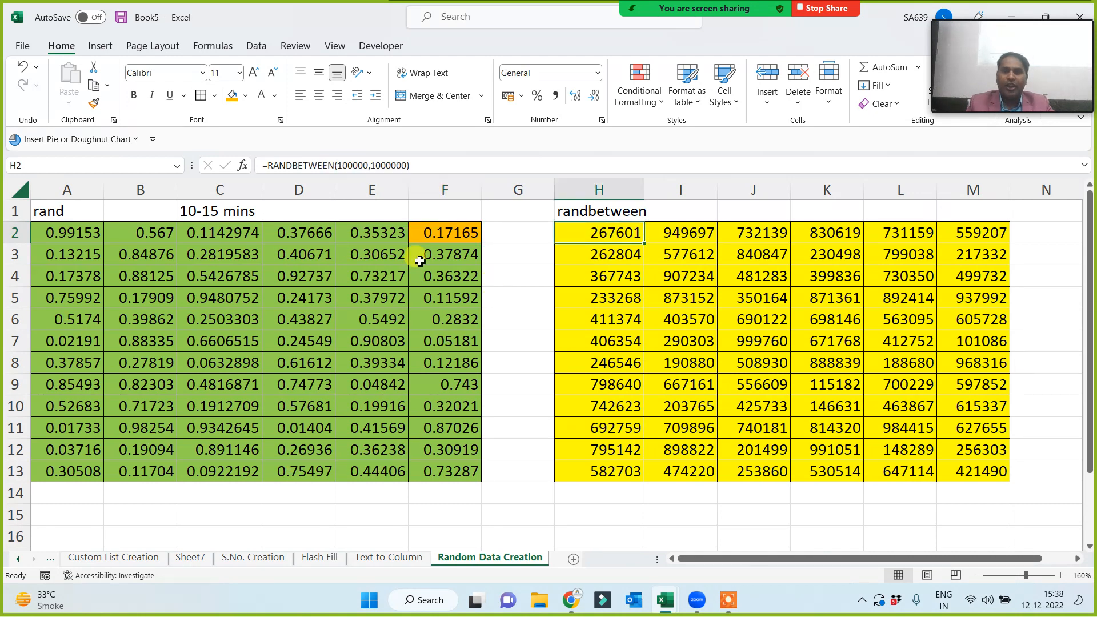
left_click(231, 96)
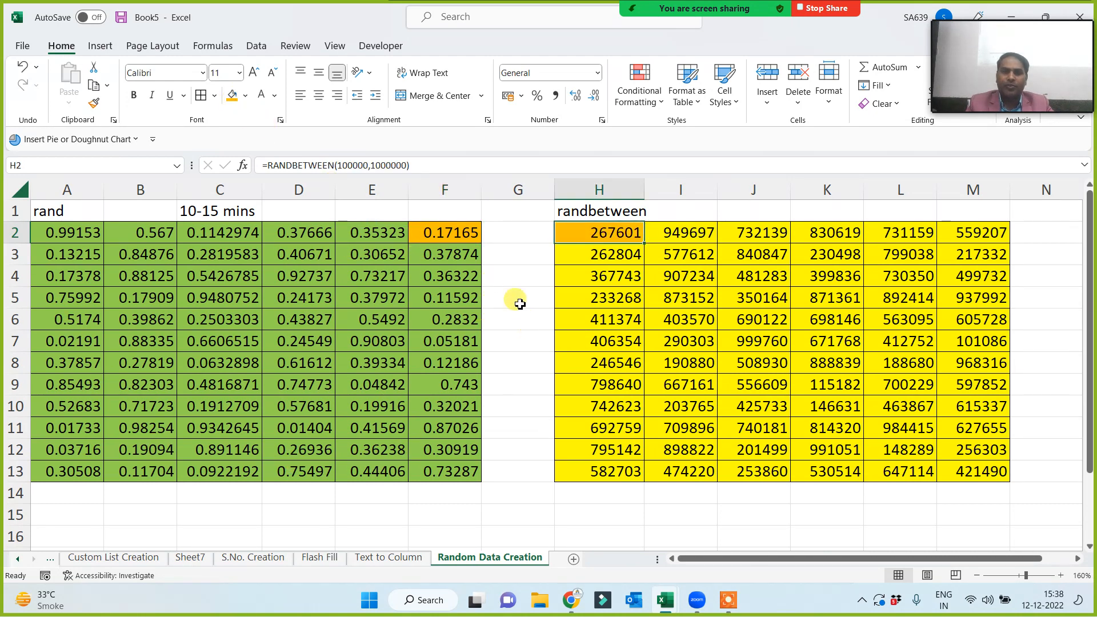
left_click(548, 290)
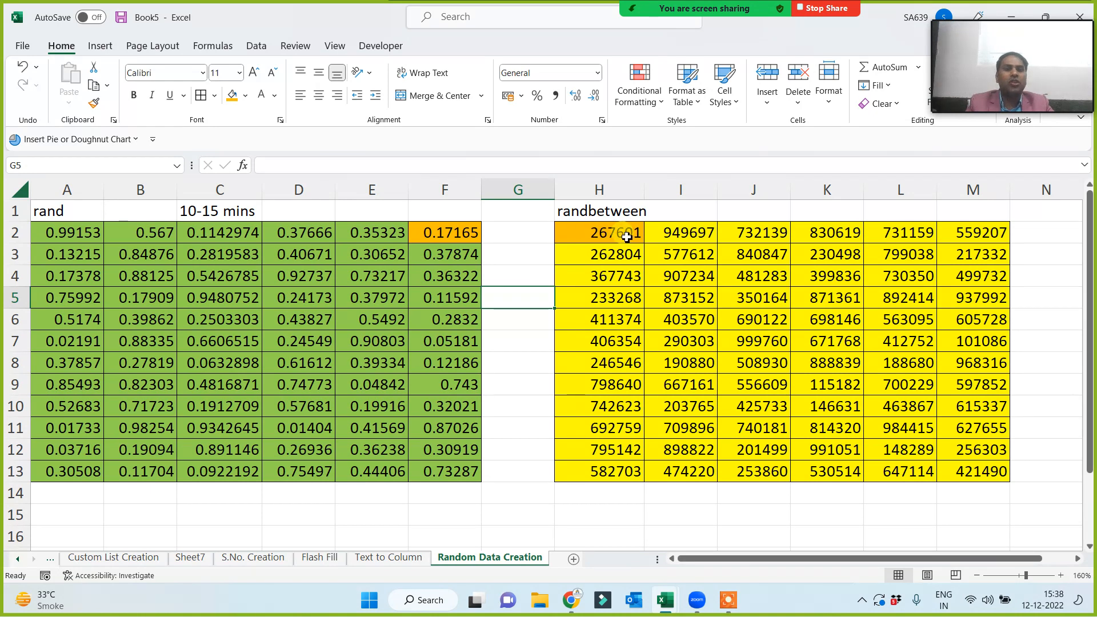
Enter four sample first names down column G in G2:G5.
left_click(490, 233)
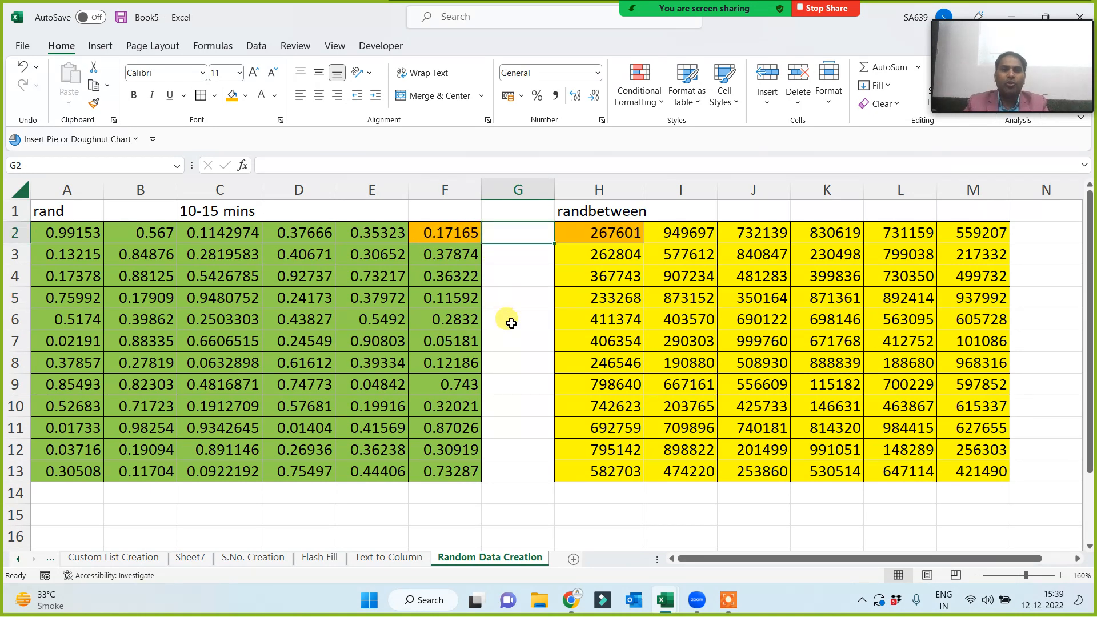
type("vij")
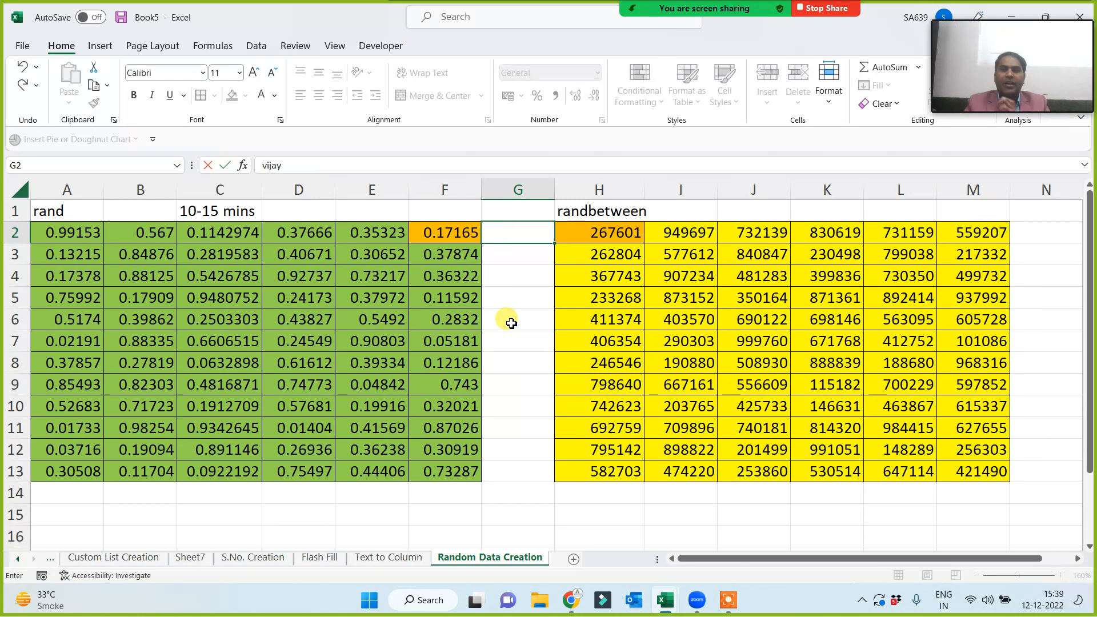
type("ay")
key("Return")
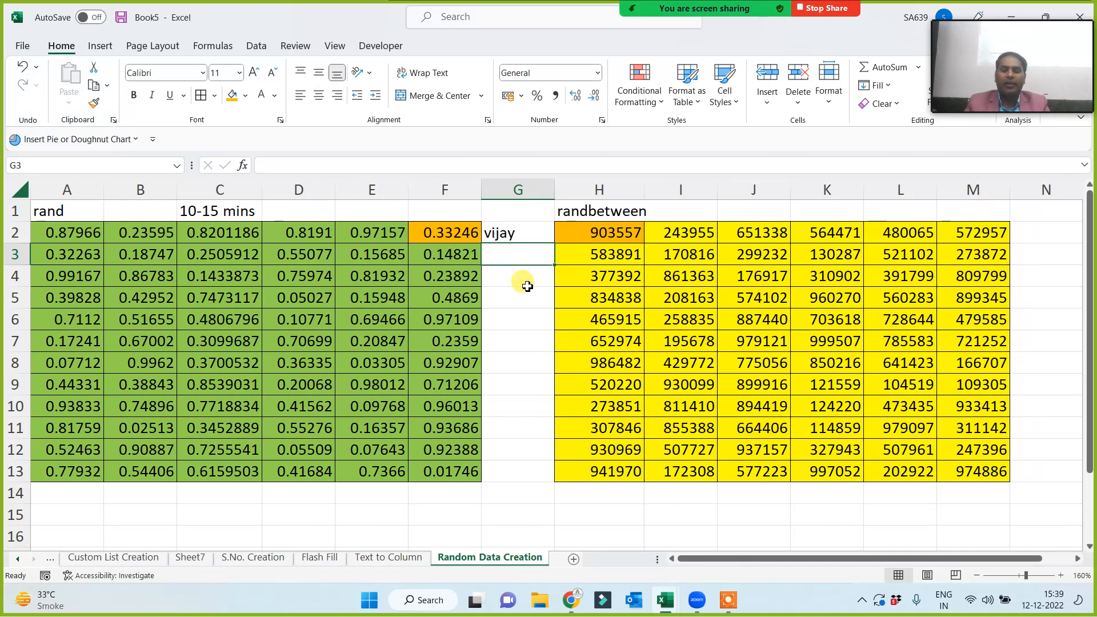
type("sanjay")
key("Return")
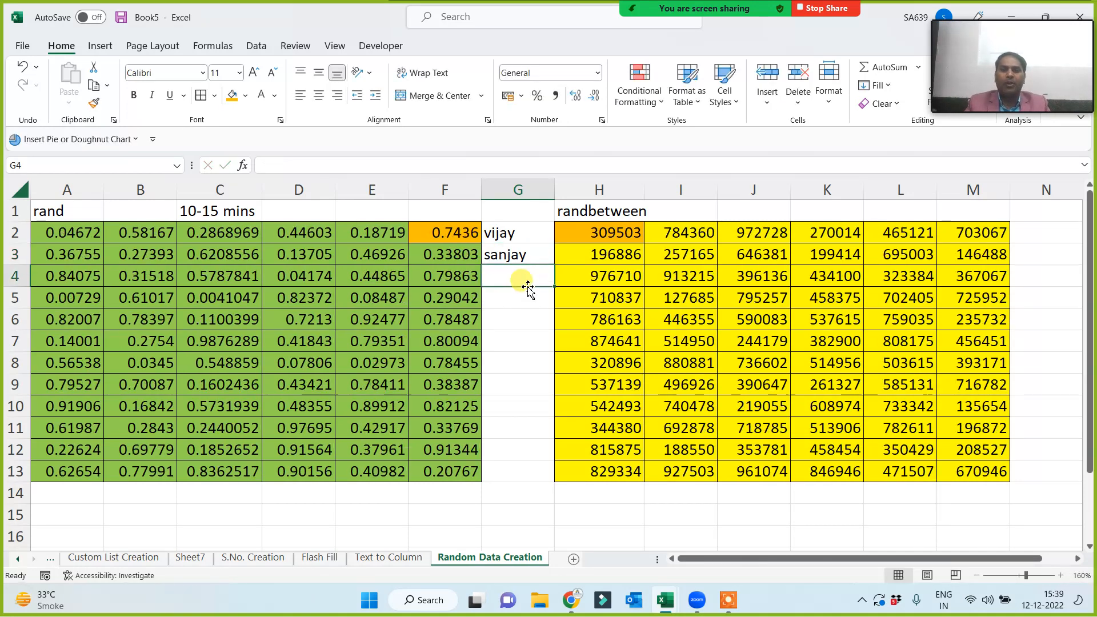
type("brajesh")
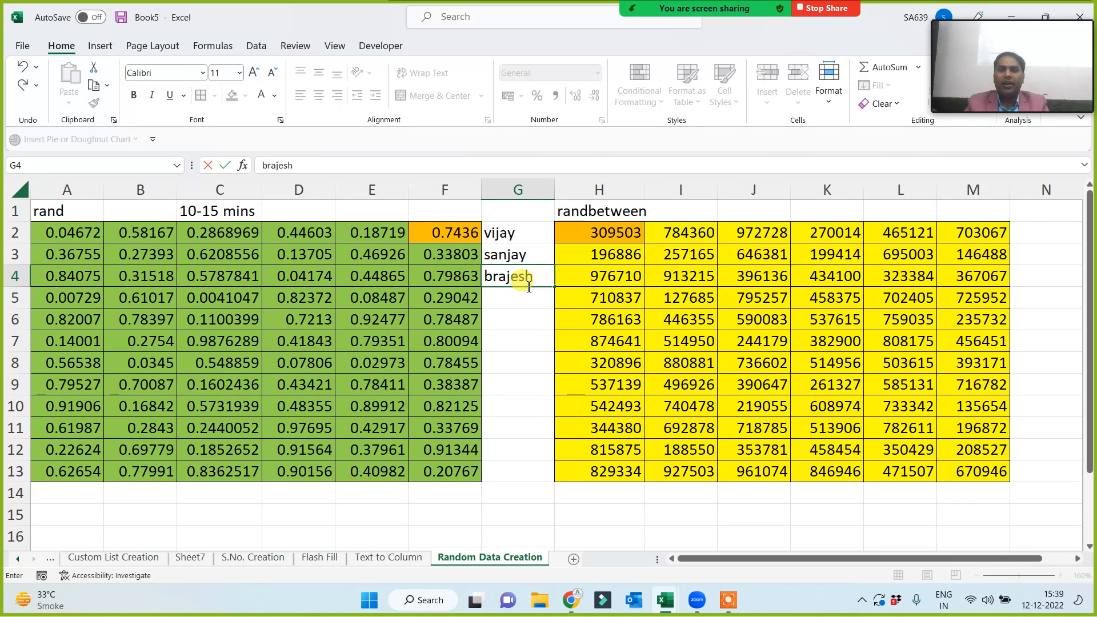
key("Return")
type("raje")
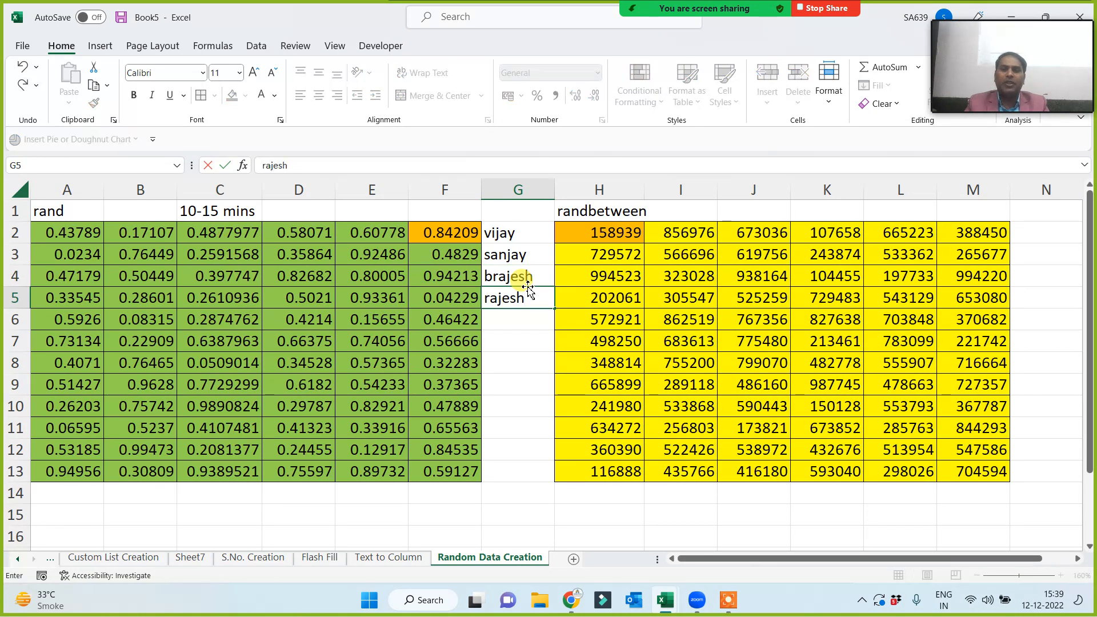
type("sh")
key("Return")
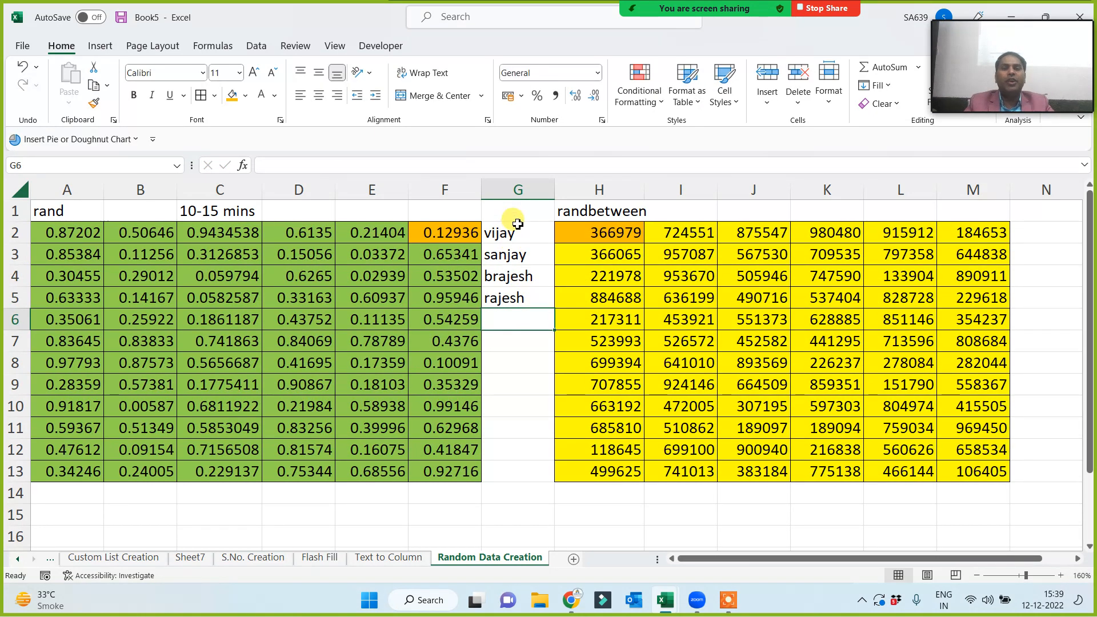
Delete the names from G2:G6, leaving column G empty.
left_click_drag(516, 228, 514, 346)
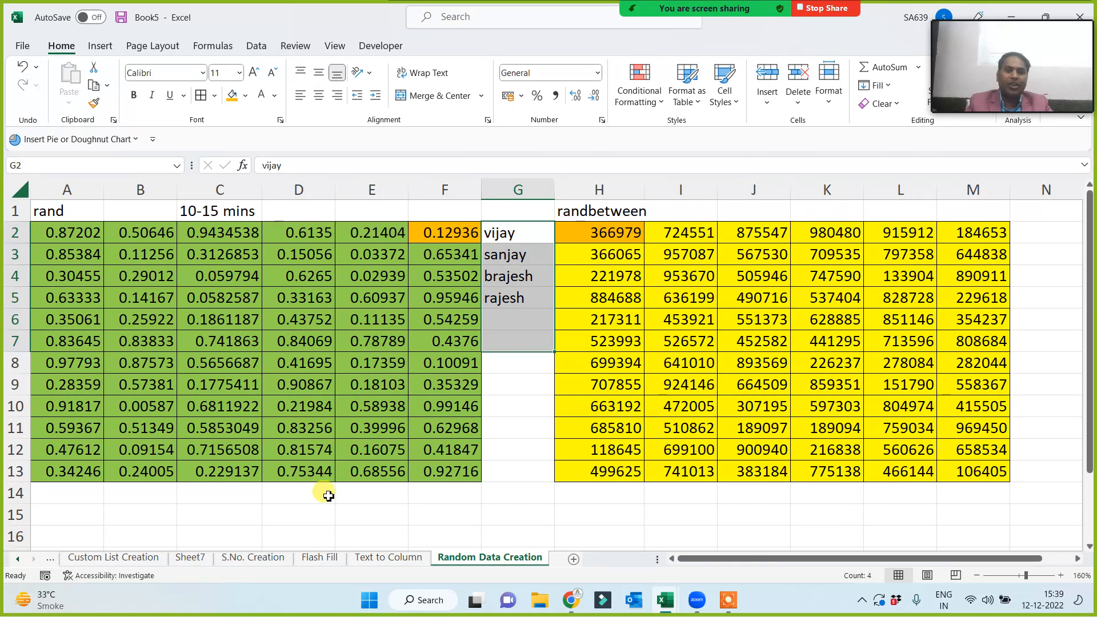
left_click(519, 443)
left_click_drag(517, 230, 519, 319)
key("Delete")
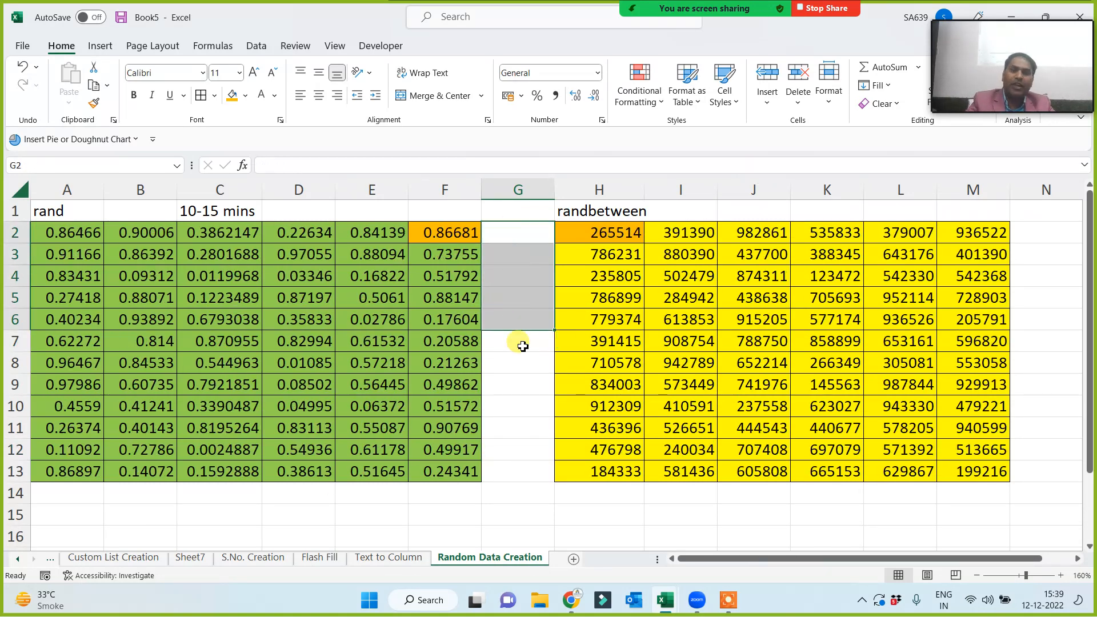
left_click(523, 346)
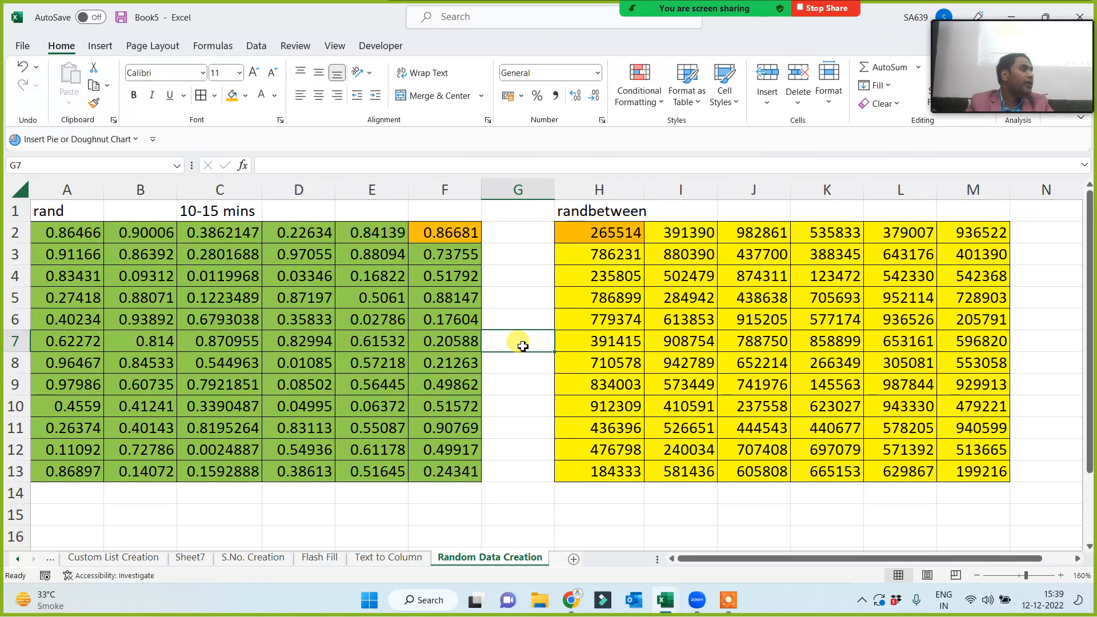
left_click(642, 213)
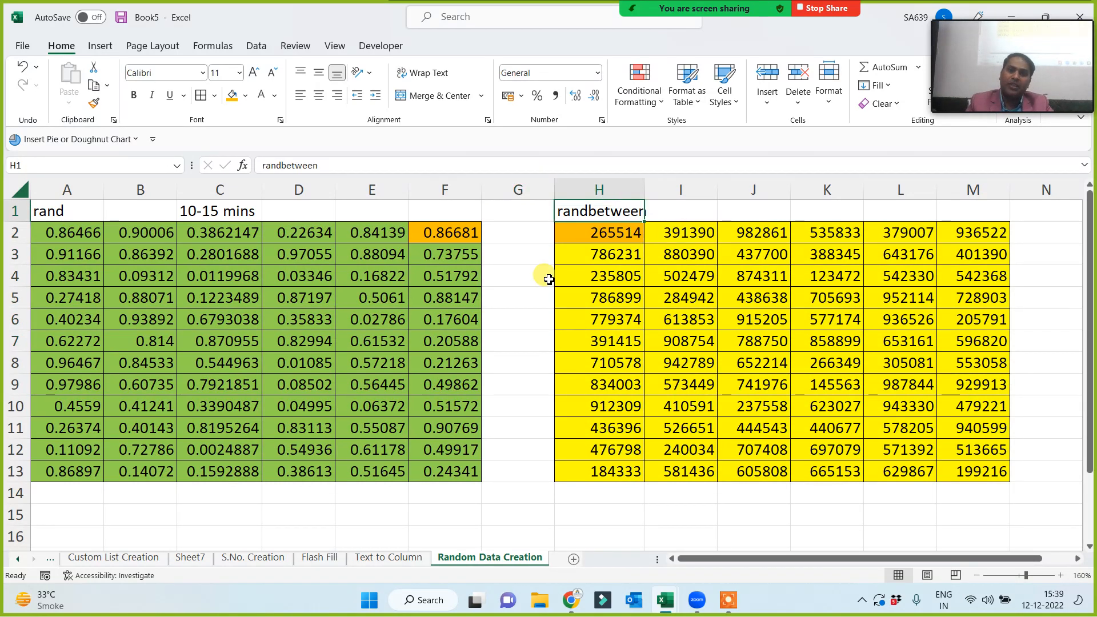
Select the RAND table A2:F13 and the RANDBETWEEN table H2:M13.
left_click(518, 316)
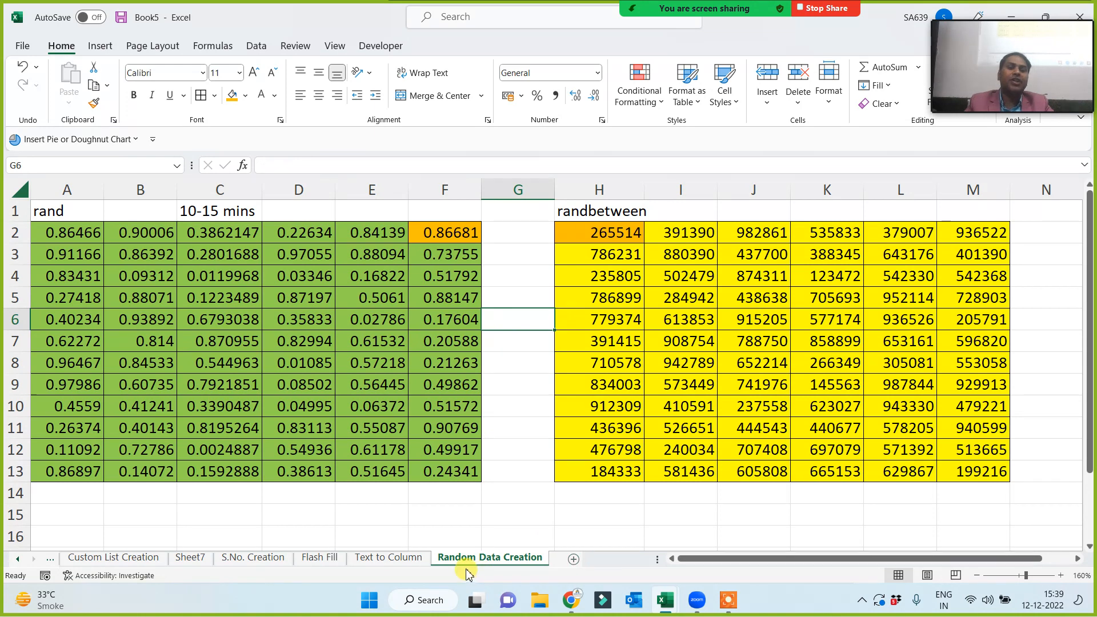
left_click(595, 213)
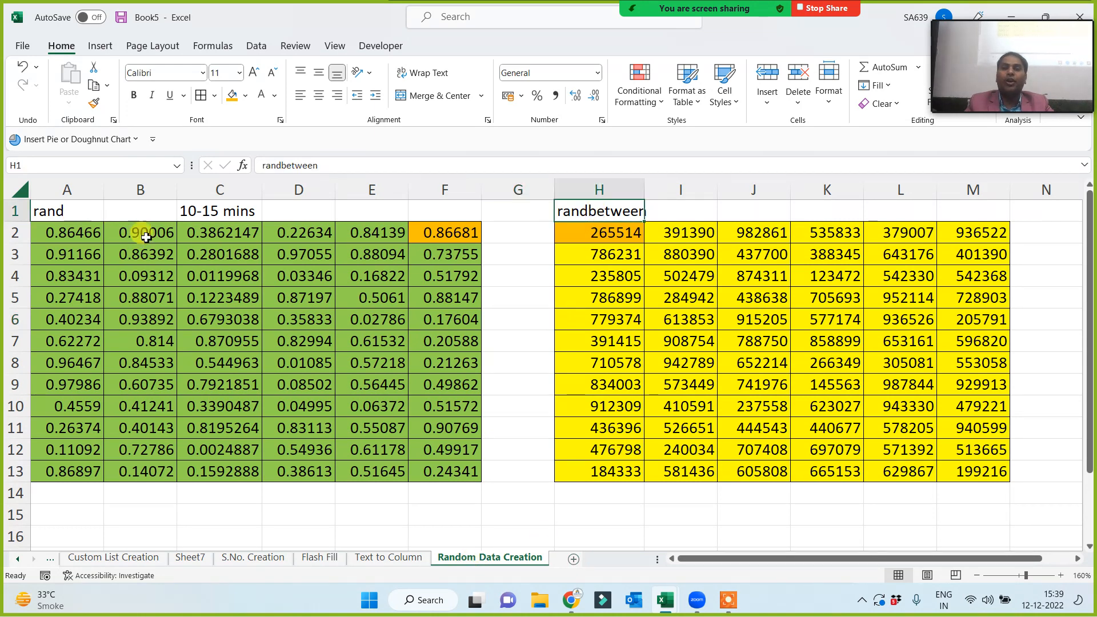
left_click(522, 270)
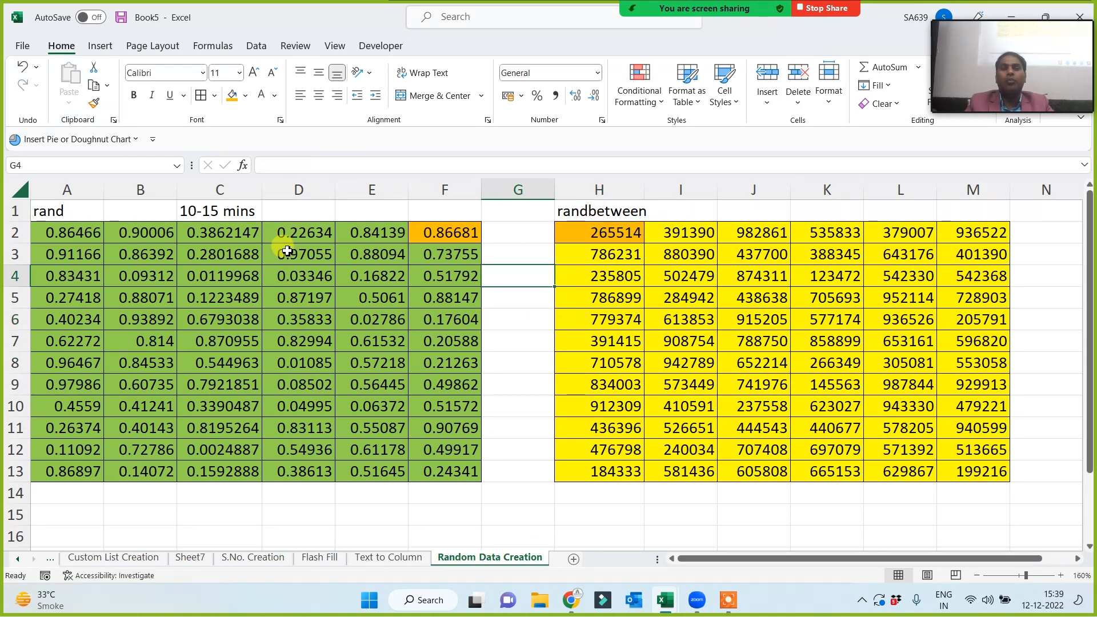
left_click_drag(57, 231, 431, 485)
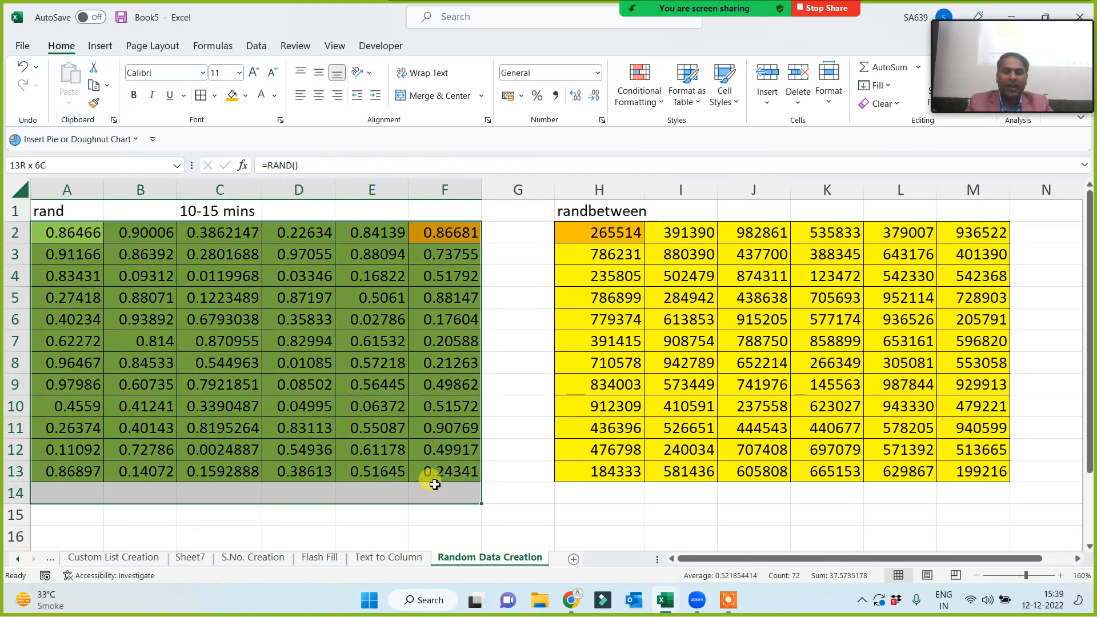
left_click_drag(563, 232, 946, 465)
left_click(578, 529)
Type test text 'dfg' into G15 and H15, then clear row 15 again.
double_click(525, 519)
type("dfg")
left_click(631, 517)
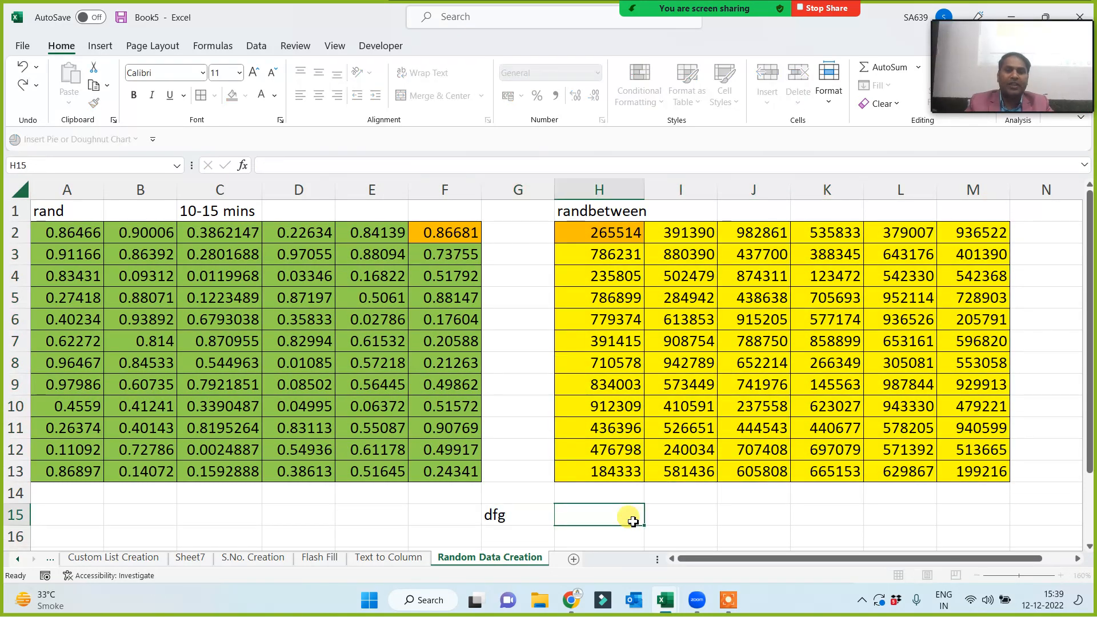
type("dfg")
left_click(692, 516)
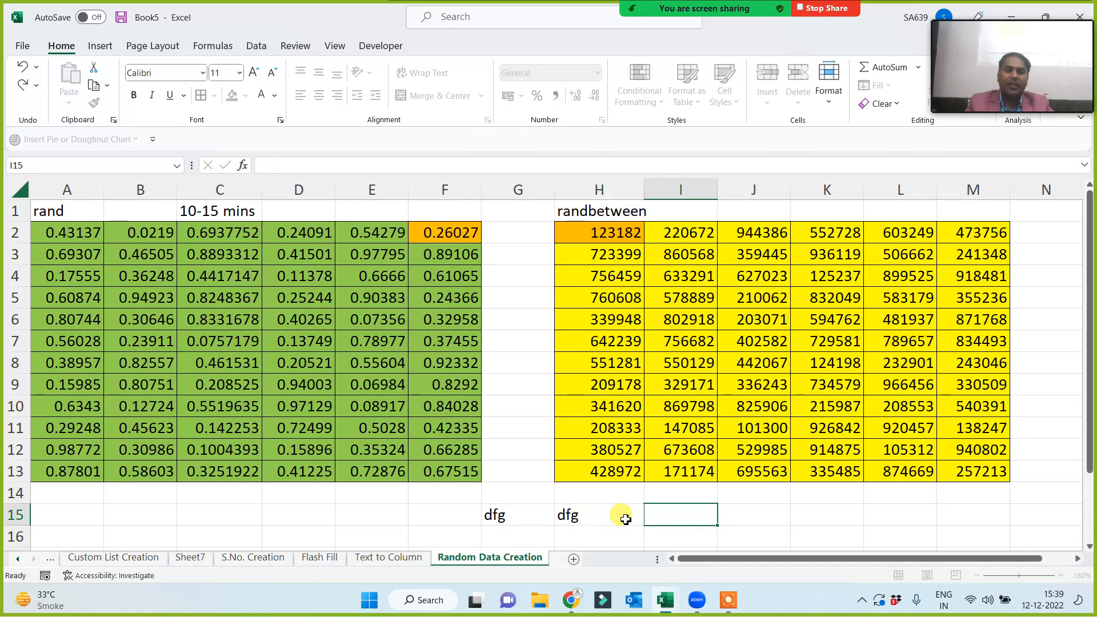
left_click_drag(436, 515, 711, 514)
key("Delete")
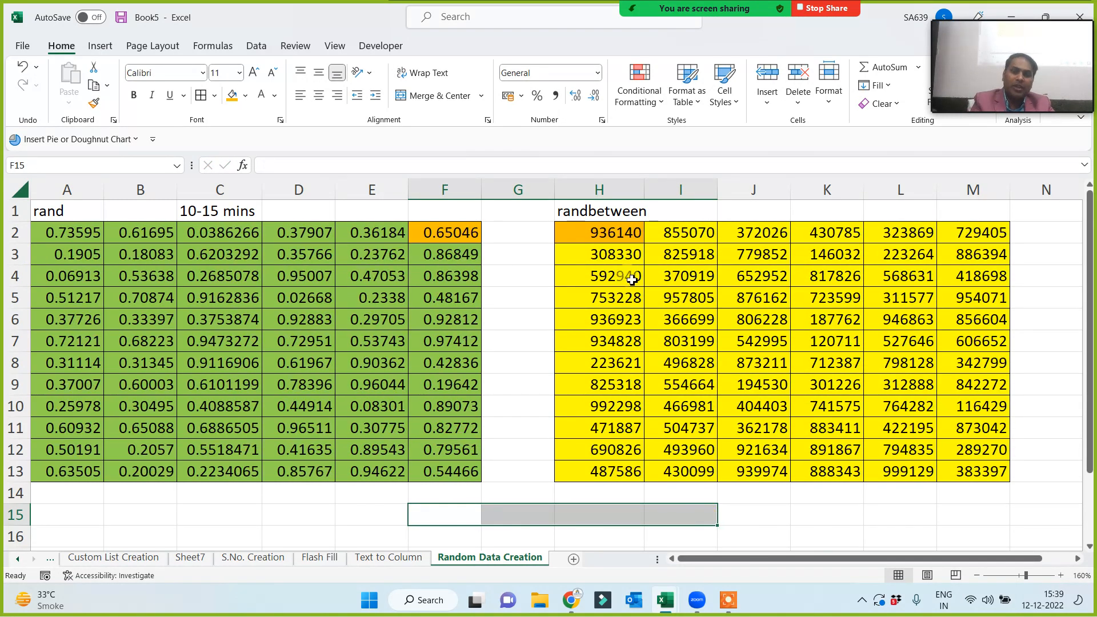
left_click(378, 529)
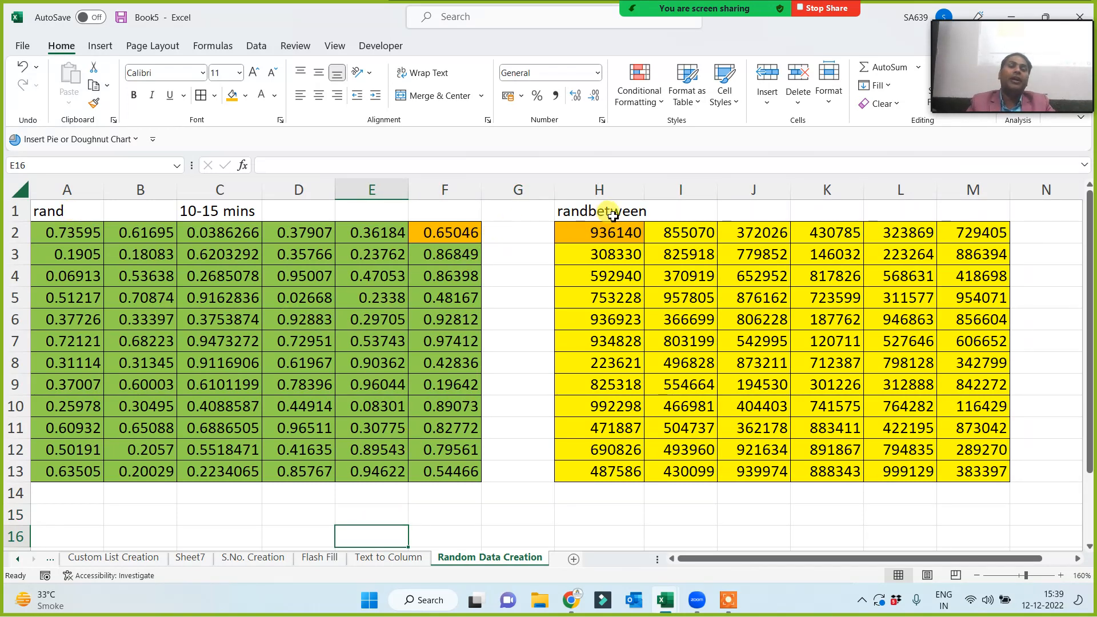
mouse_move(1014, 48)
left_click(982, 11)
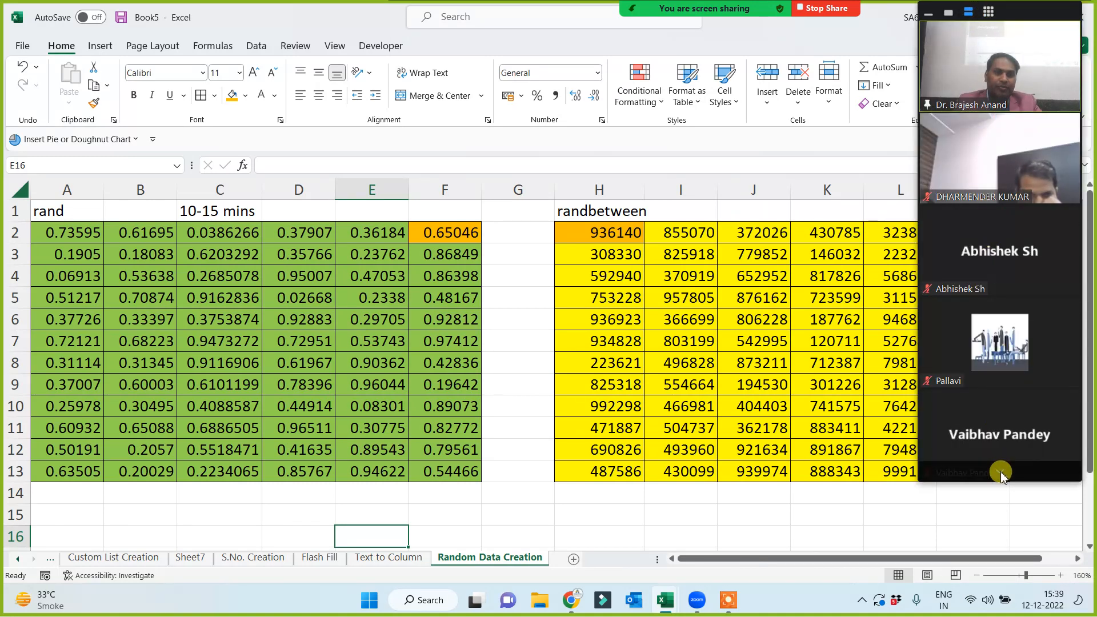
left_click(1000, 471)
left_click(1000, 30)
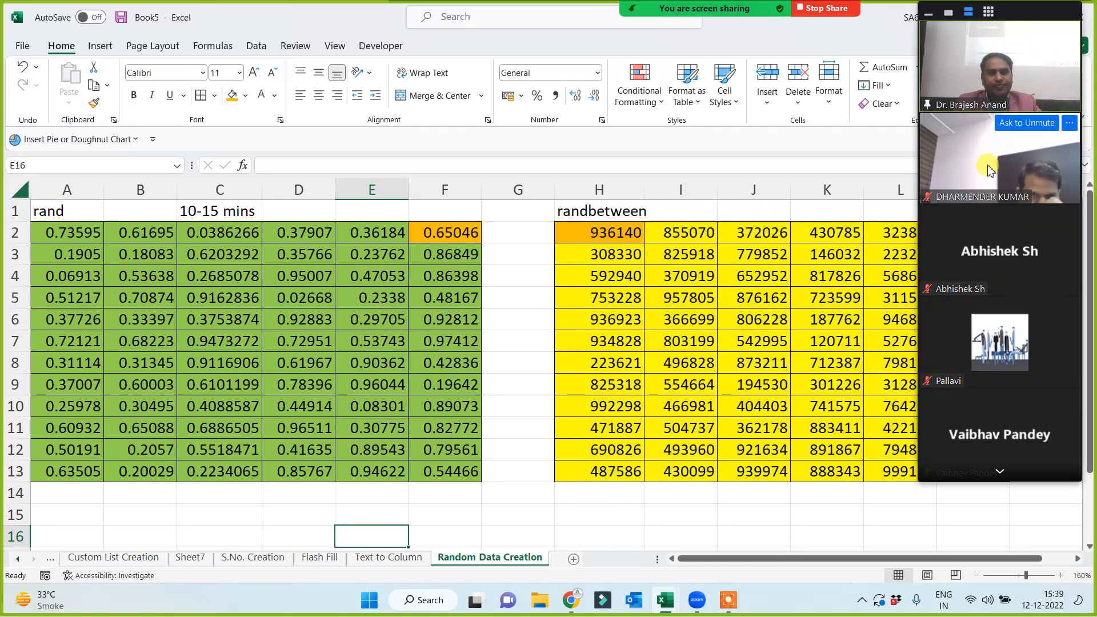
left_click(948, 11)
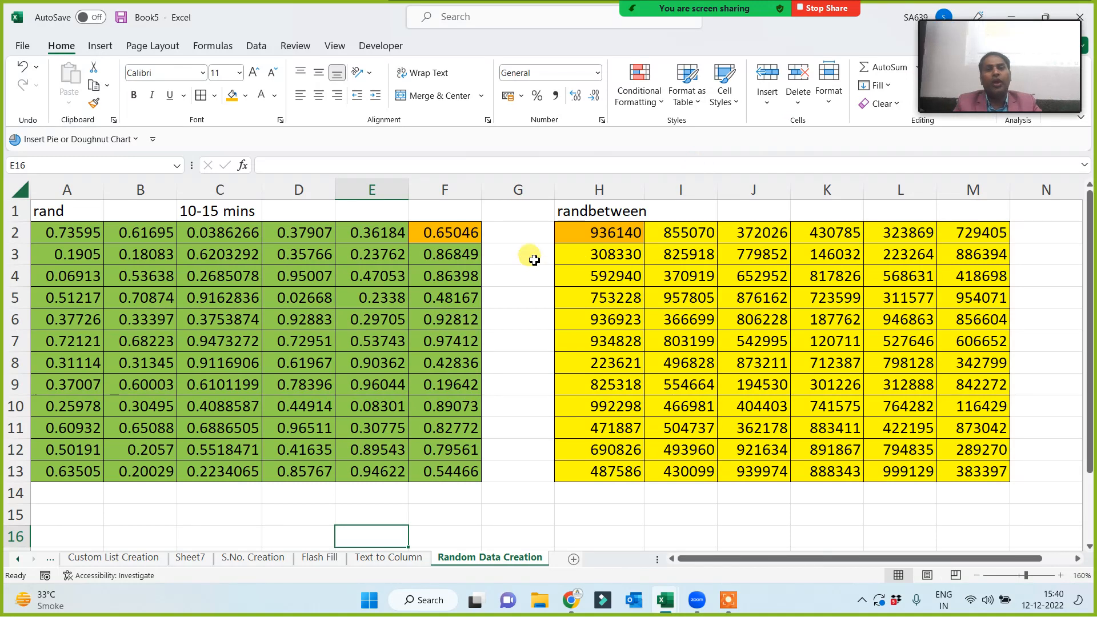
Widen column G and enter the heading OTP in G2.
left_click_drag(561, 191, 595, 191)
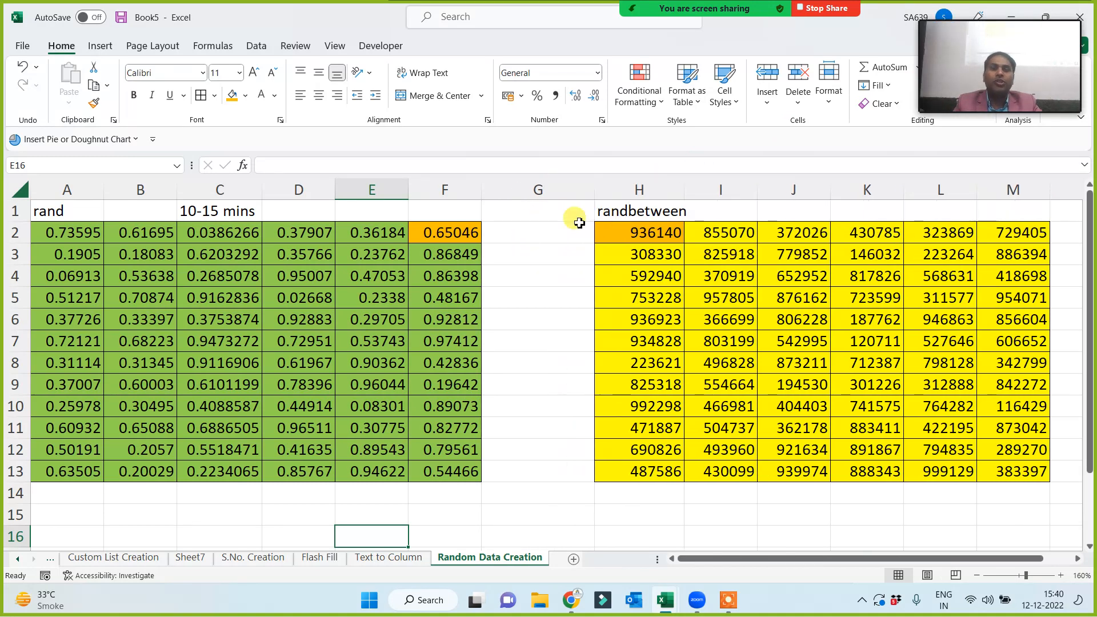
left_click(547, 238)
type("O")
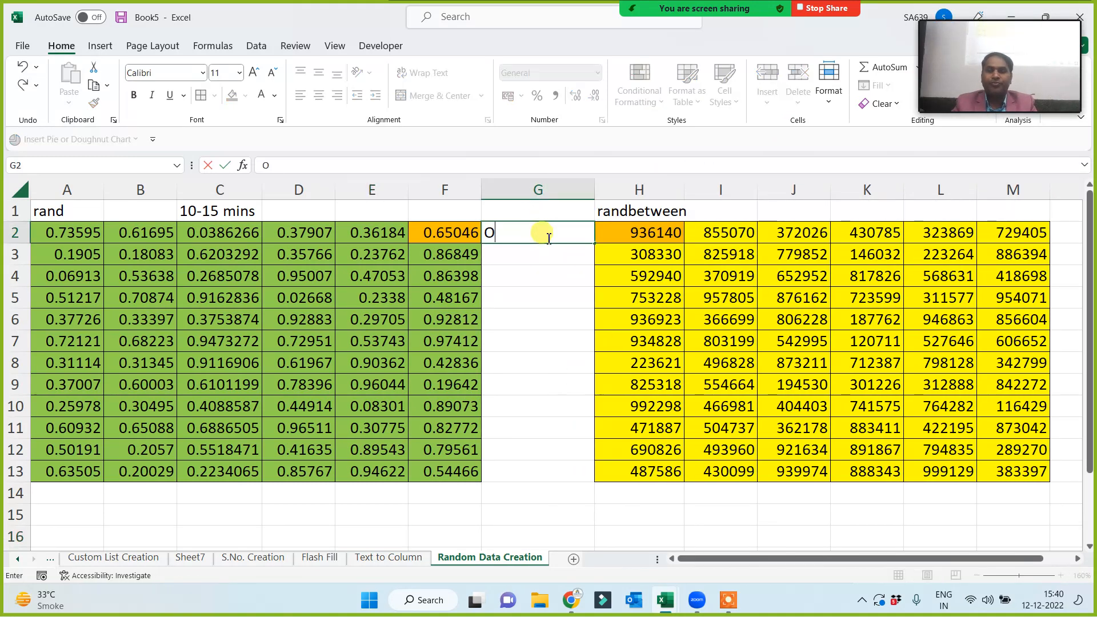
type("TP")
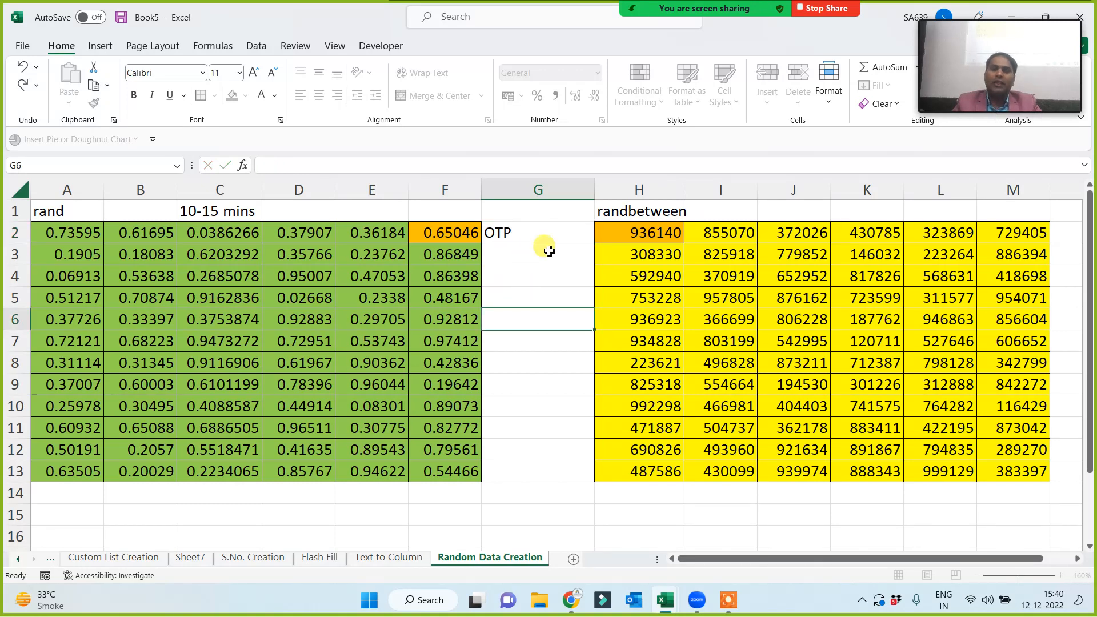
key("Return")
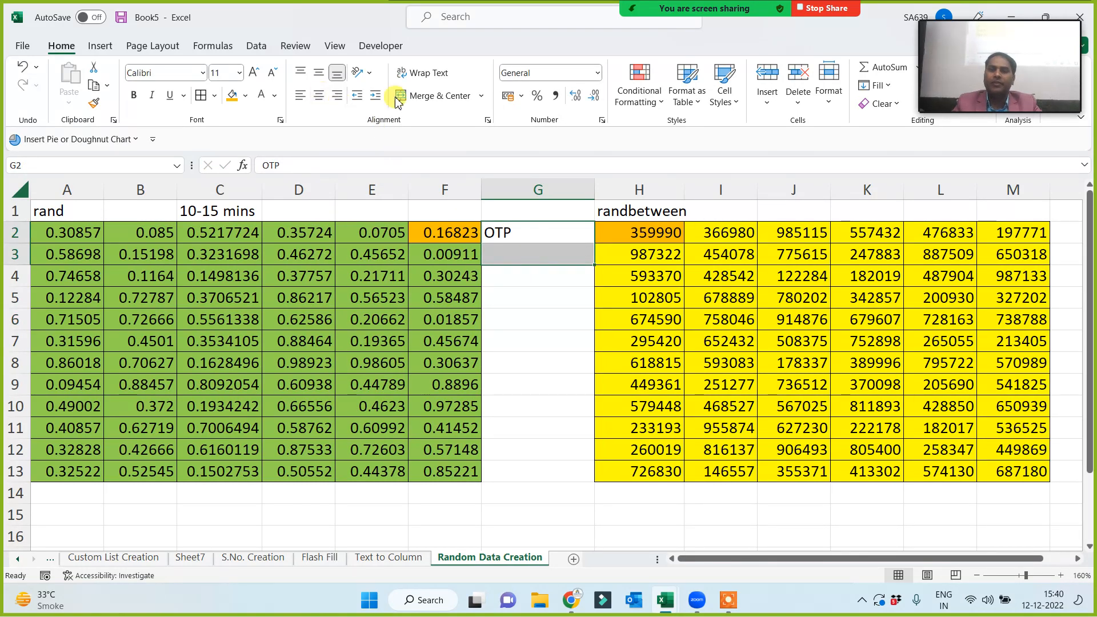
Merge and centre G2:G3, middle-align it, set font size 22, and fill it light blue.
left_click(440, 96)
left_click(321, 76)
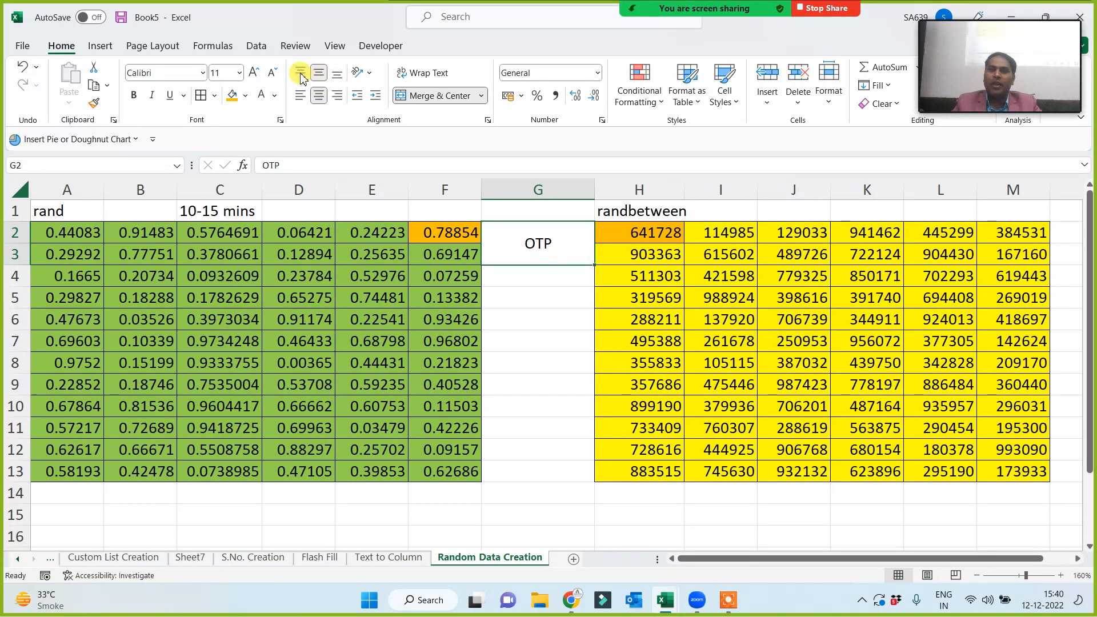
left_click(254, 73)
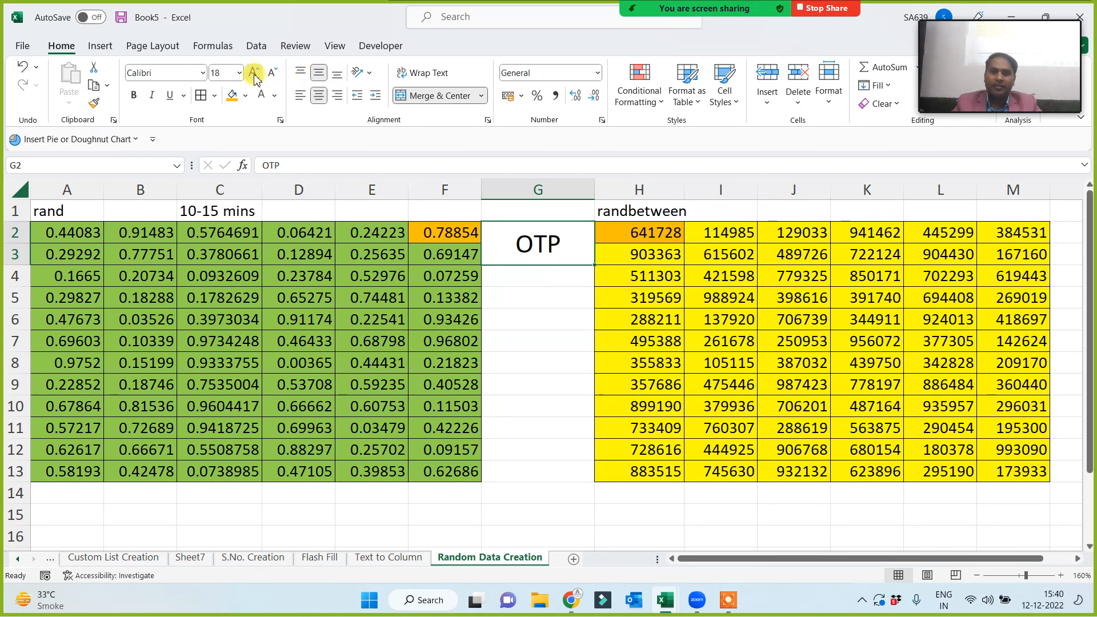
left_click(254, 73)
left_click(254, 73)
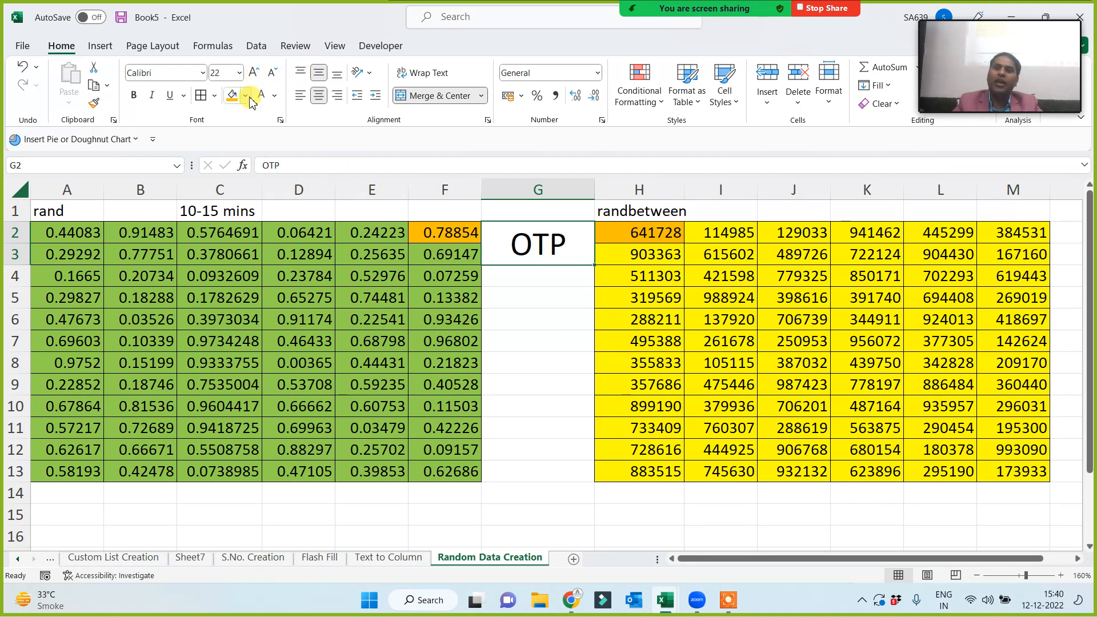
left_click(246, 97)
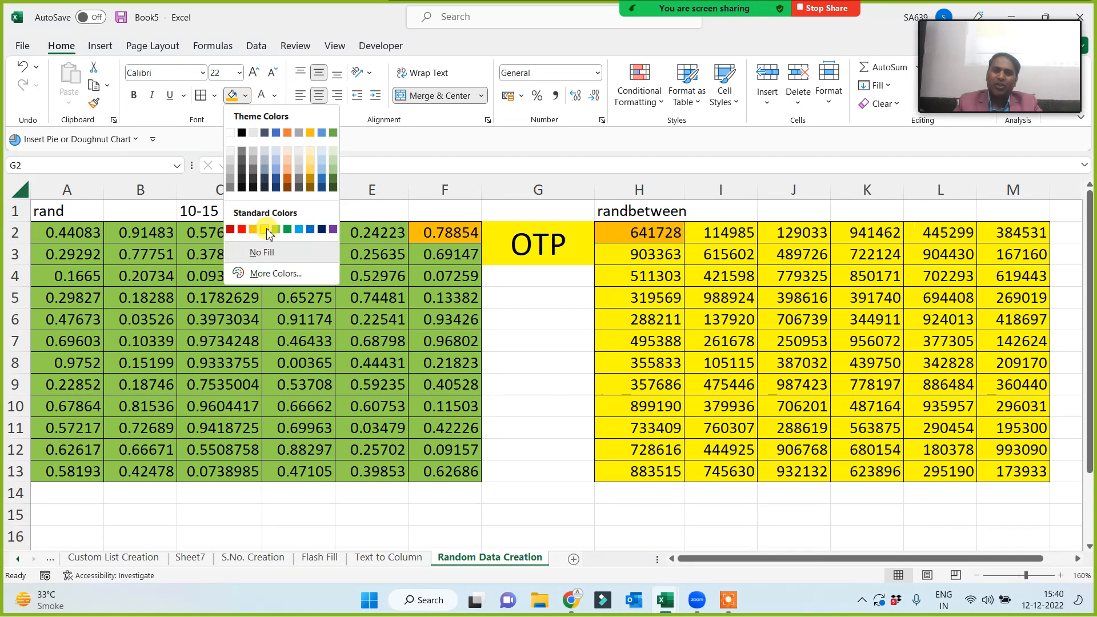
left_click(299, 229)
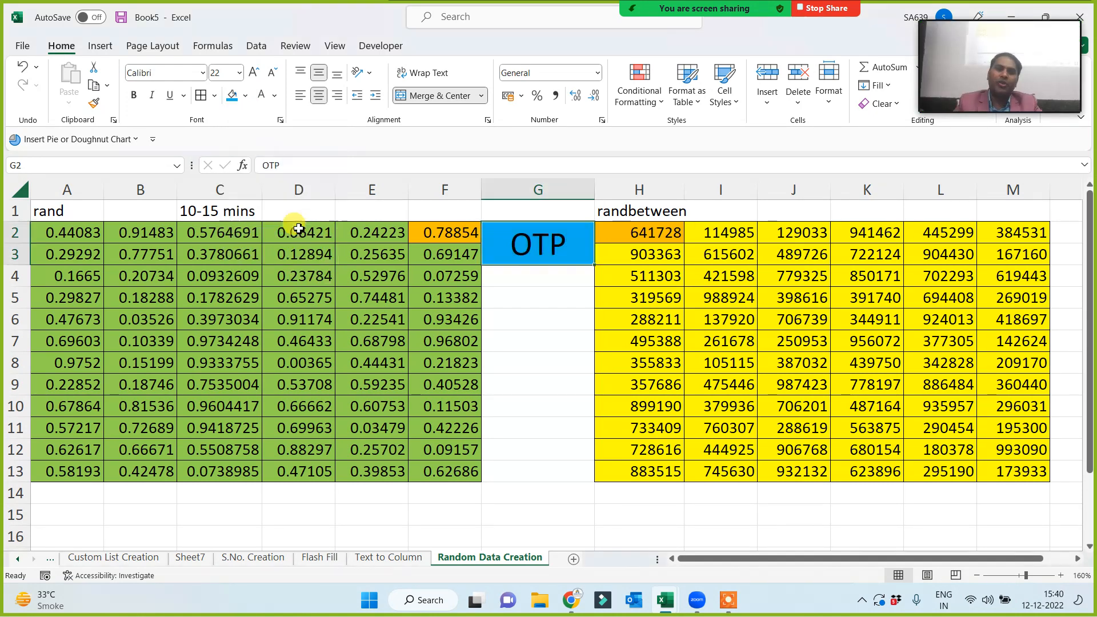
left_click(558, 318)
left_click(663, 232)
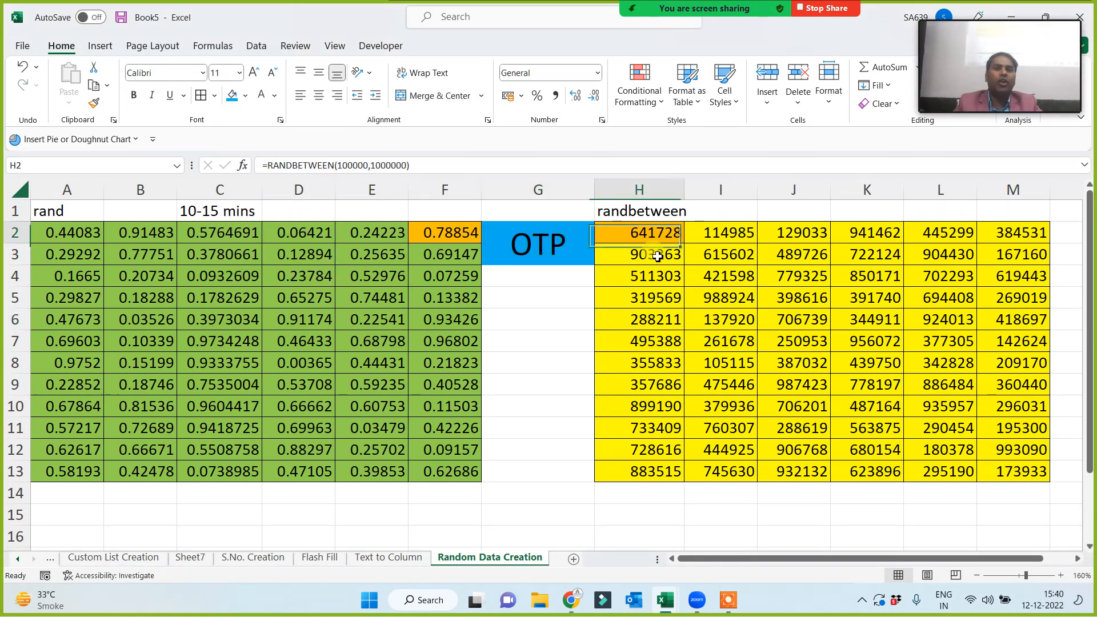
key("ctrl+c")
left_click(526, 337)
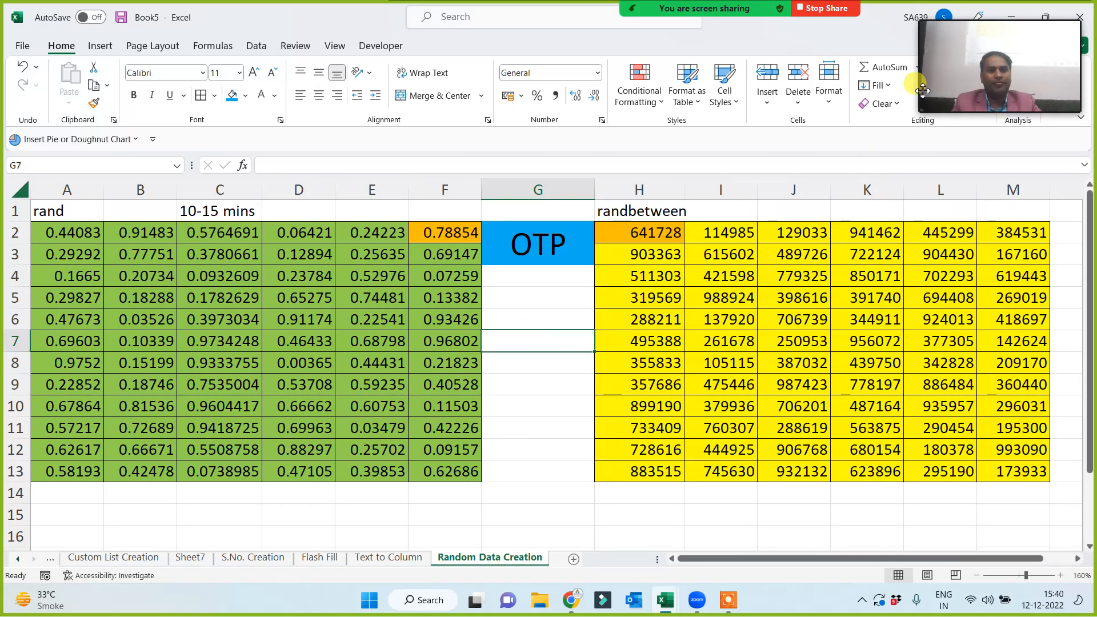
left_click(970, 16)
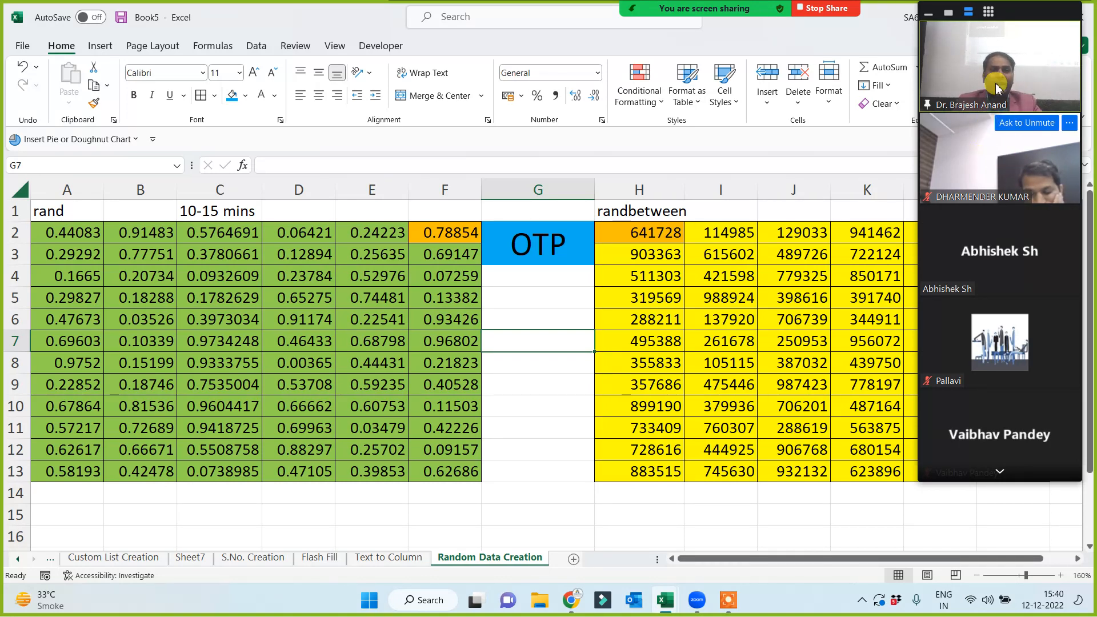
left_click(1000, 472)
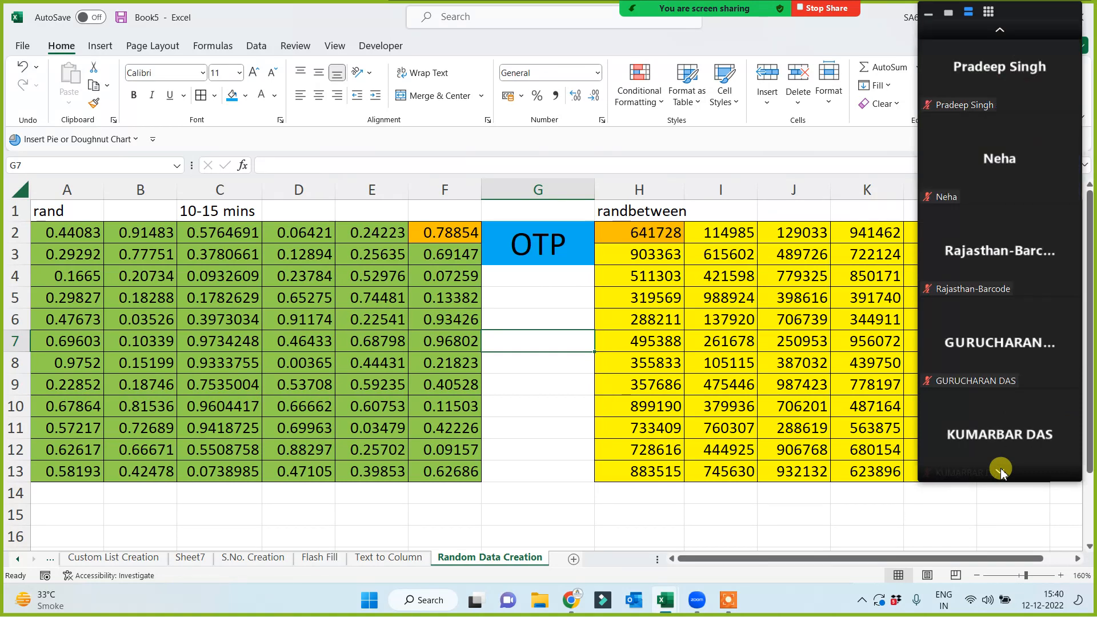
left_click(1000, 31)
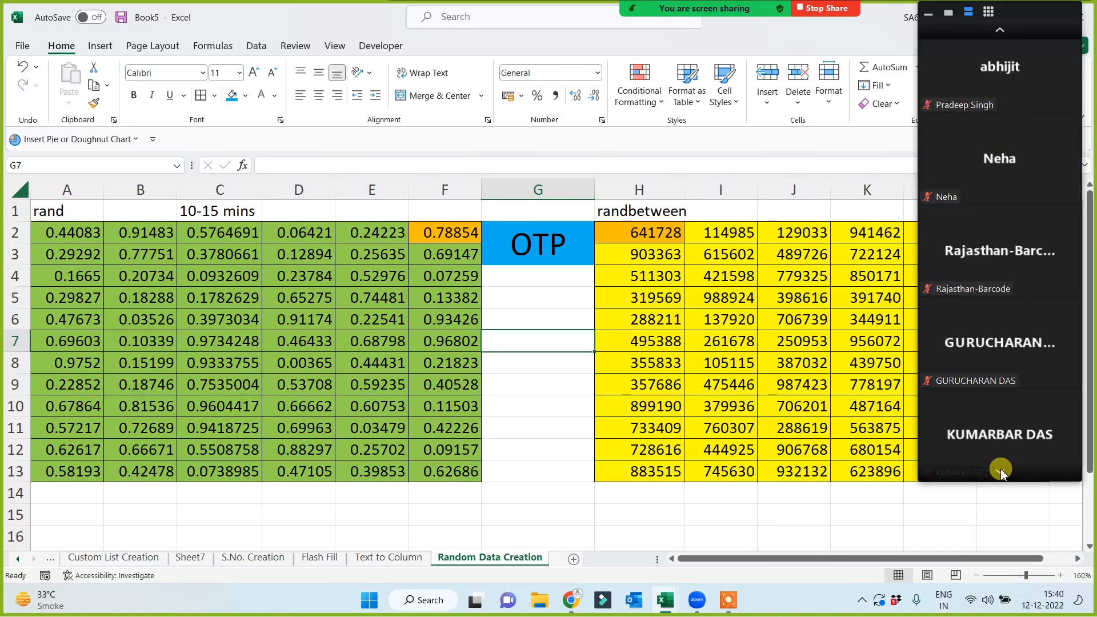
left_click(1001, 32)
left_click(634, 232)
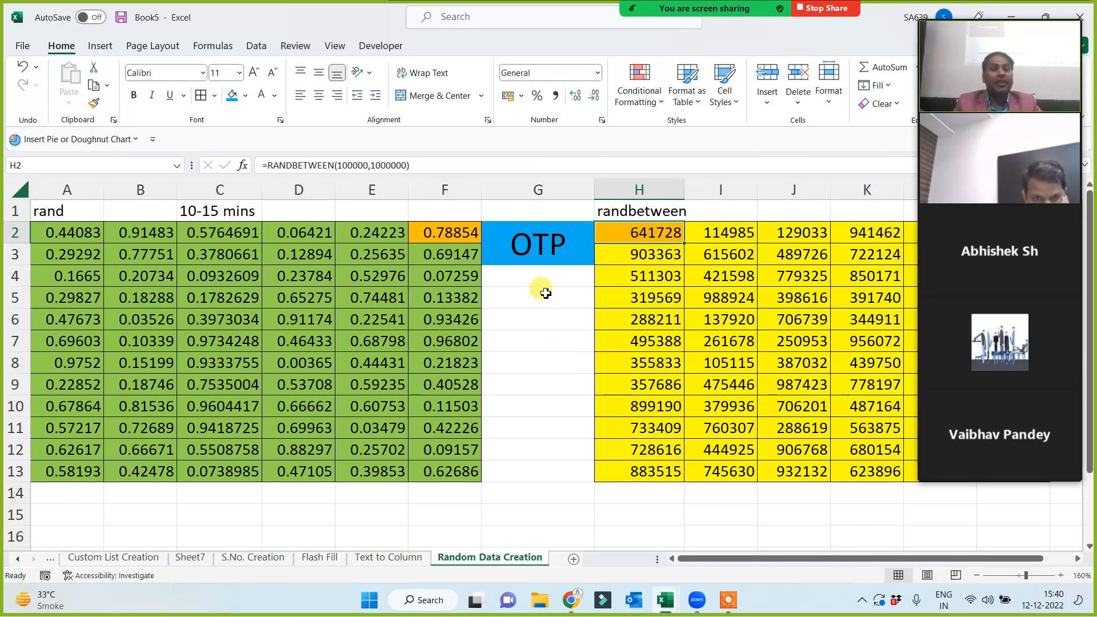
left_click(539, 240)
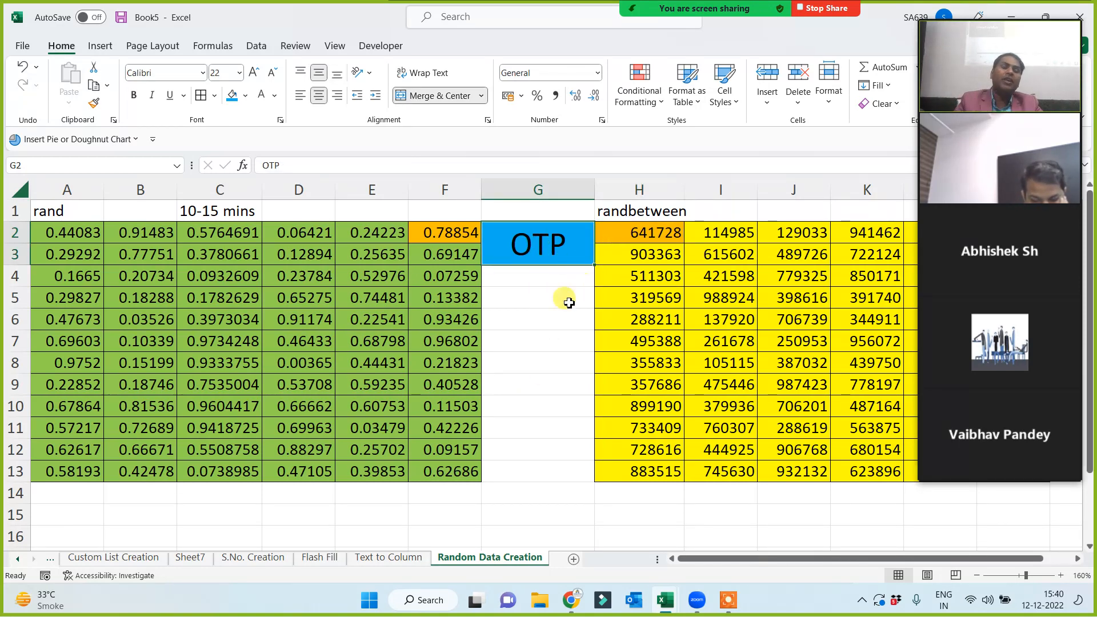
left_click(554, 317)
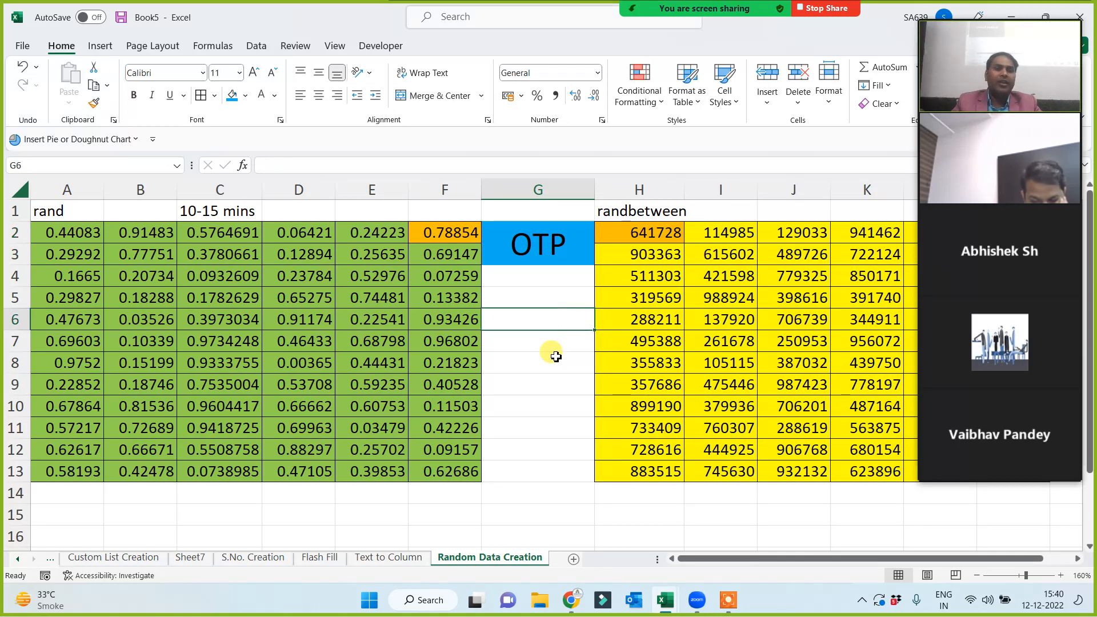
Enter 10000 in G6 to force a recalculation and check the H2 RANDBETWEEN formula.
type("10000")
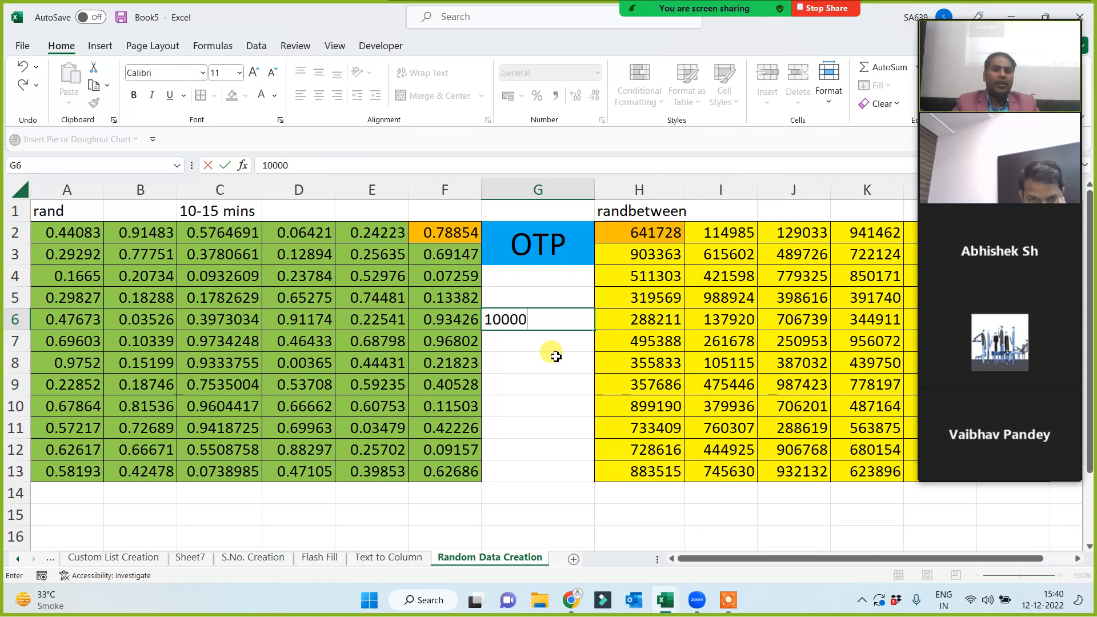
key("ctrl+Return")
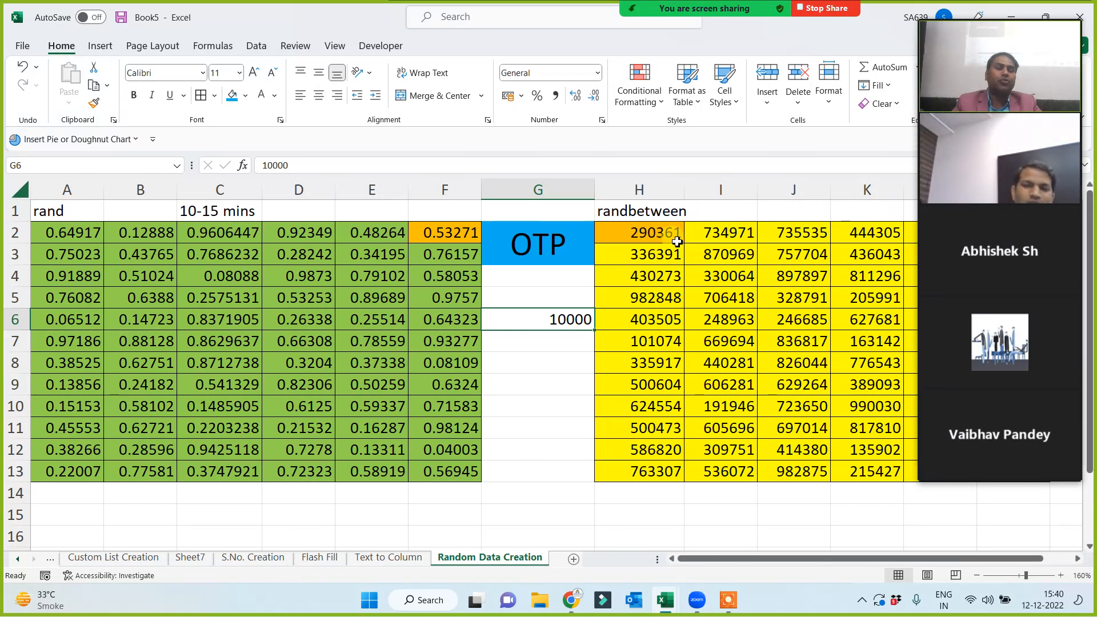
left_click(670, 233)
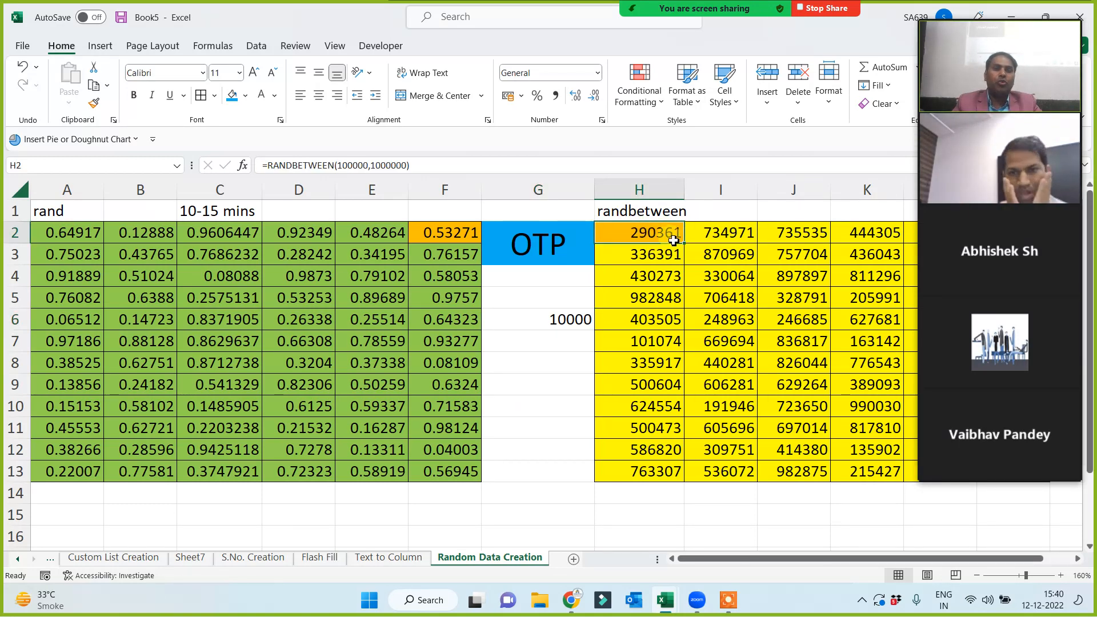
left_click(559, 325)
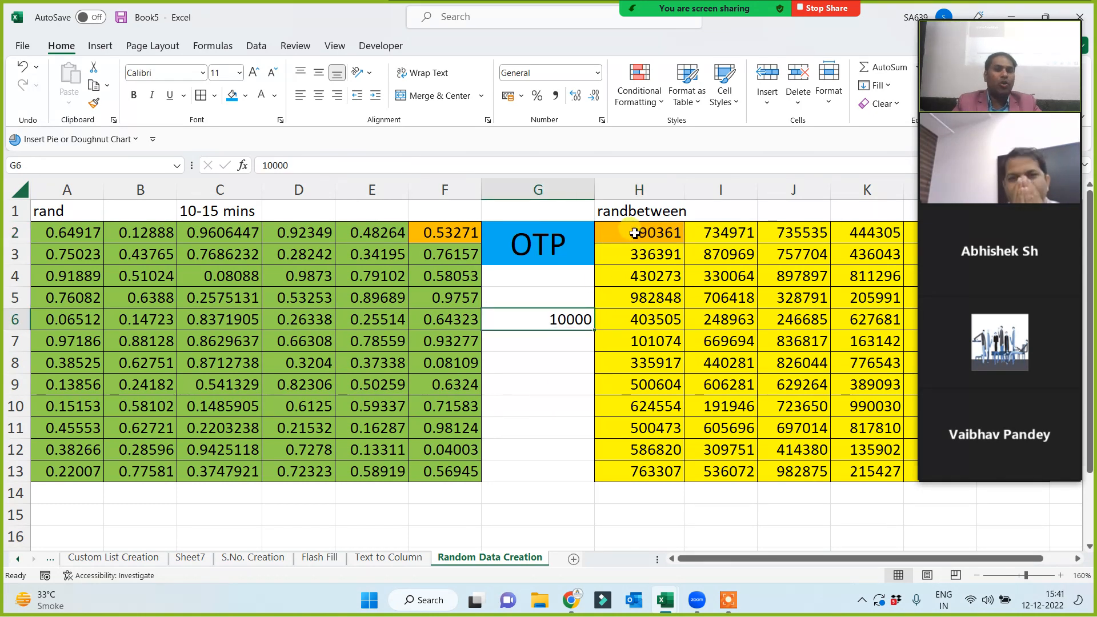
left_click(616, 238)
Enter 5000 in G7, then delete both test values from G5:G8.
left_click(554, 337)
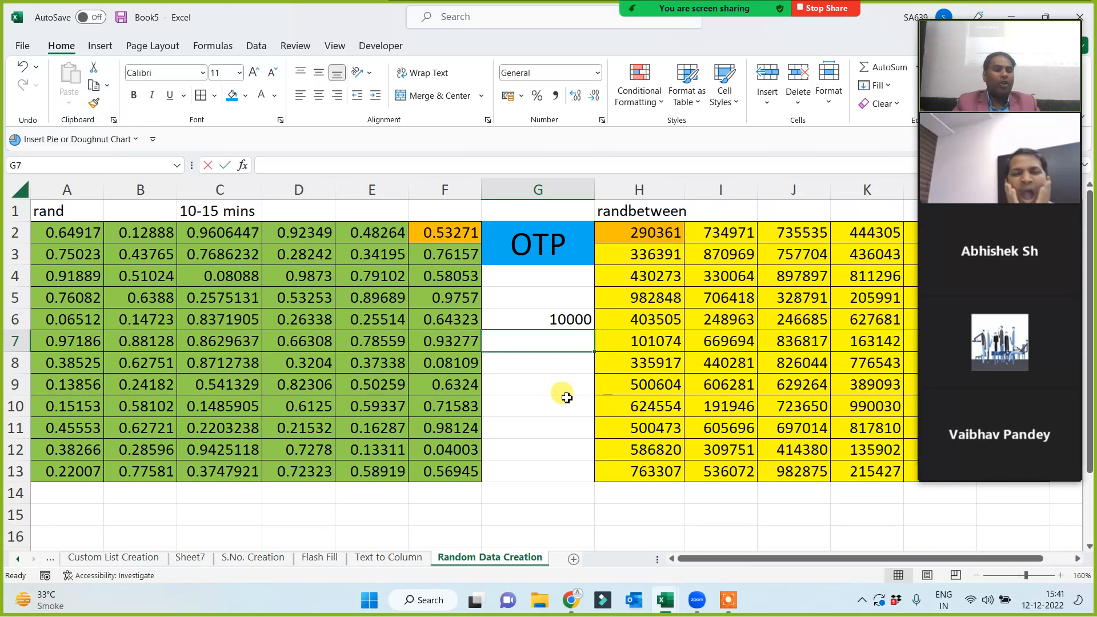
type("5000")
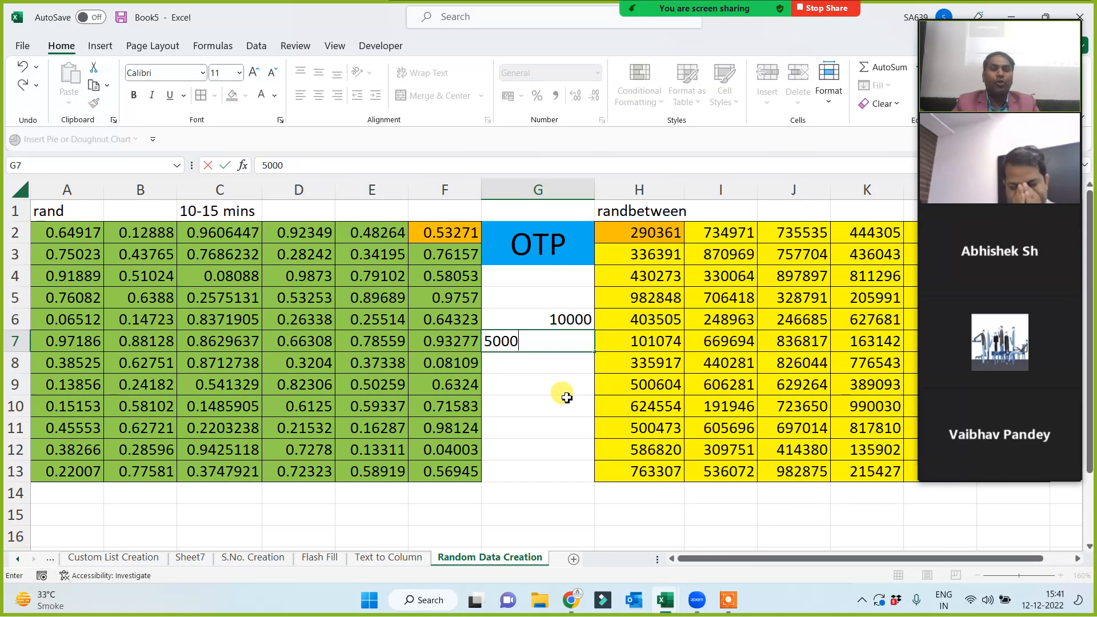
key("Return")
left_click(646, 232)
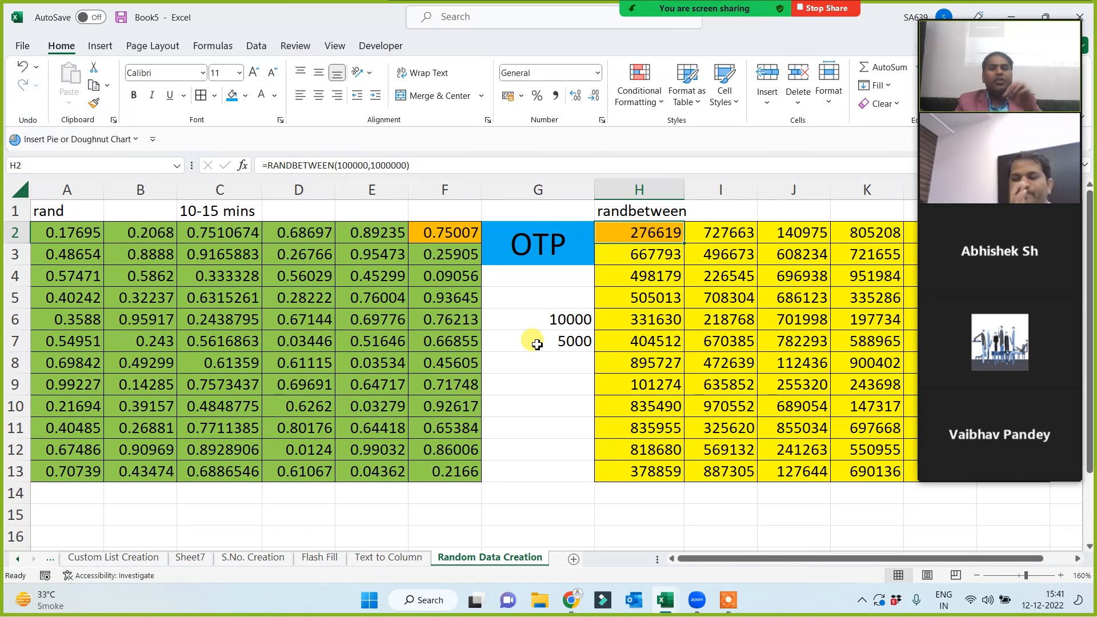
left_click_drag(540, 293, 546, 360)
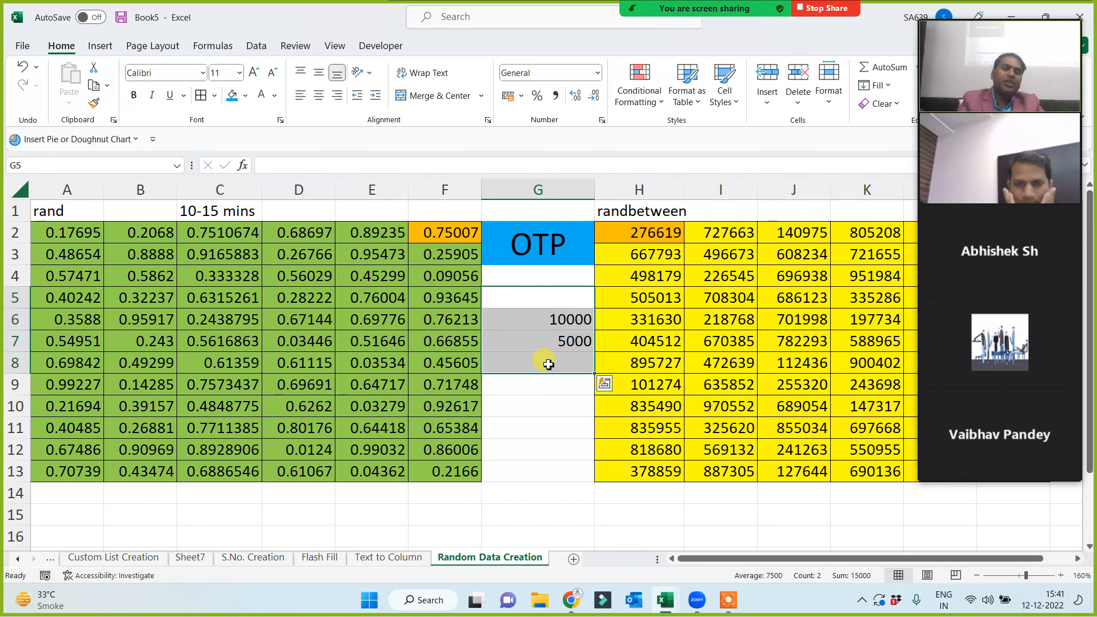
key("Delete")
left_click(541, 386)
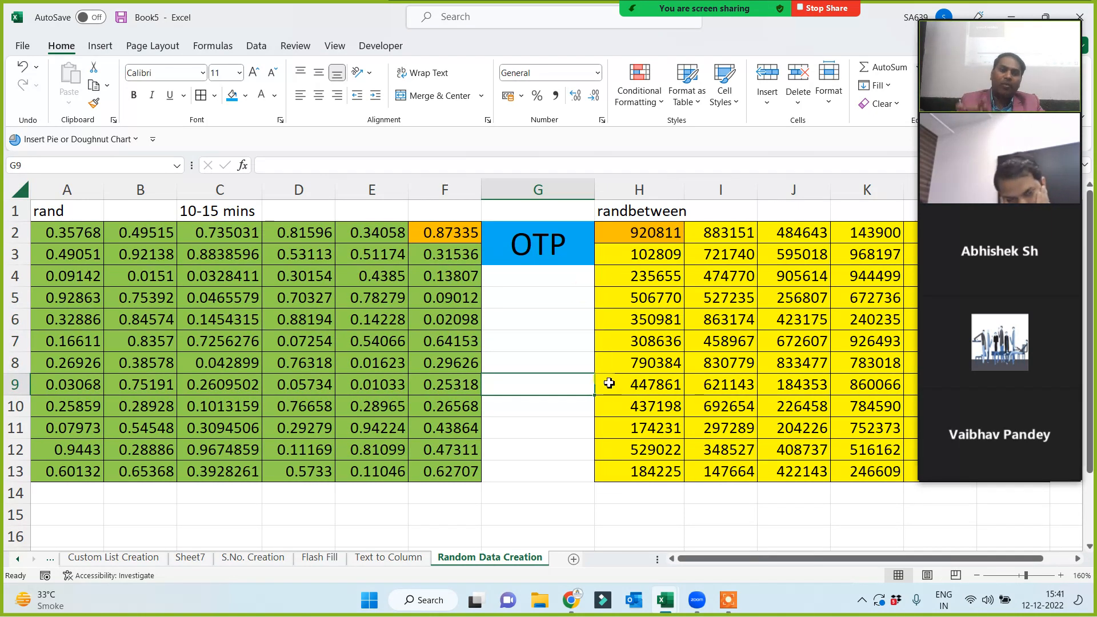
left_click(556, 364)
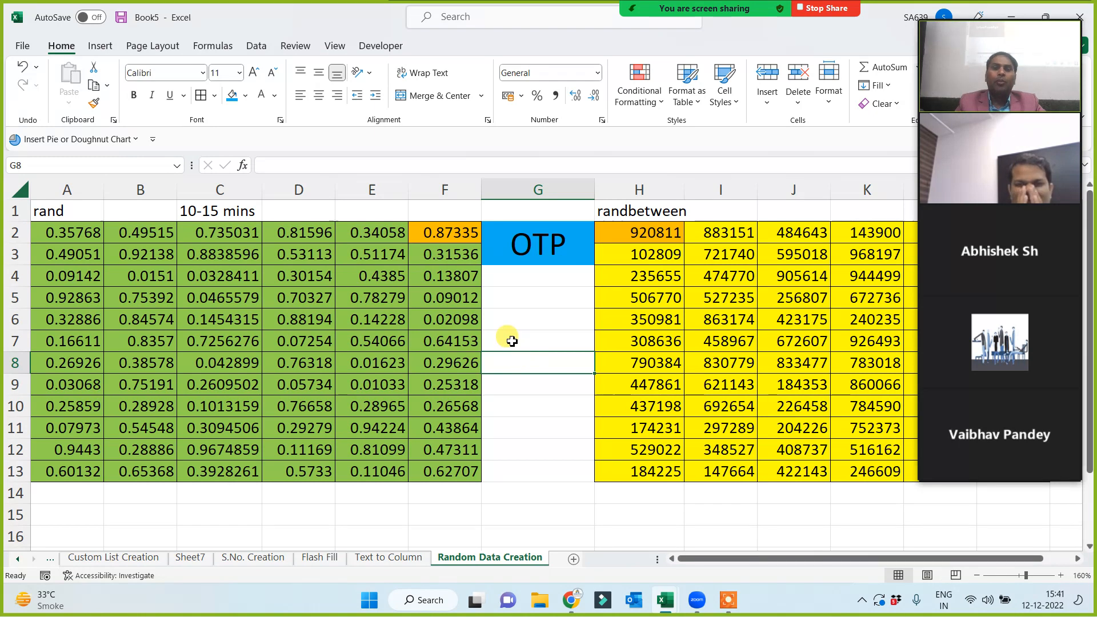
Copy the E1:I13 block and paste it into a new sheet, Sheet12.
left_click_drag(385, 215, 729, 474)
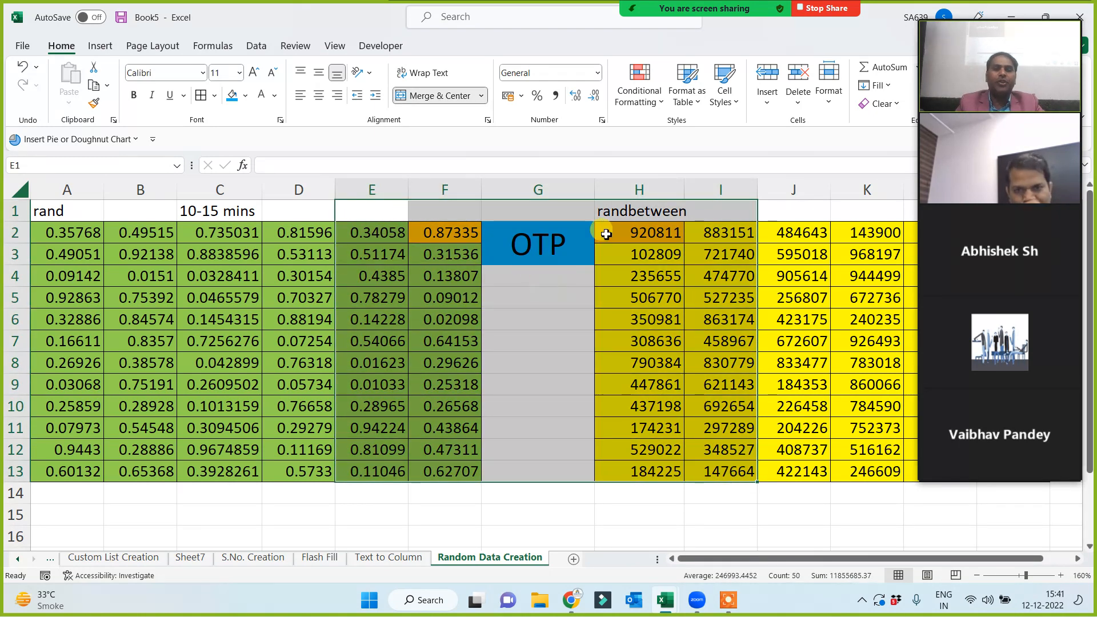
key("ctrl+c")
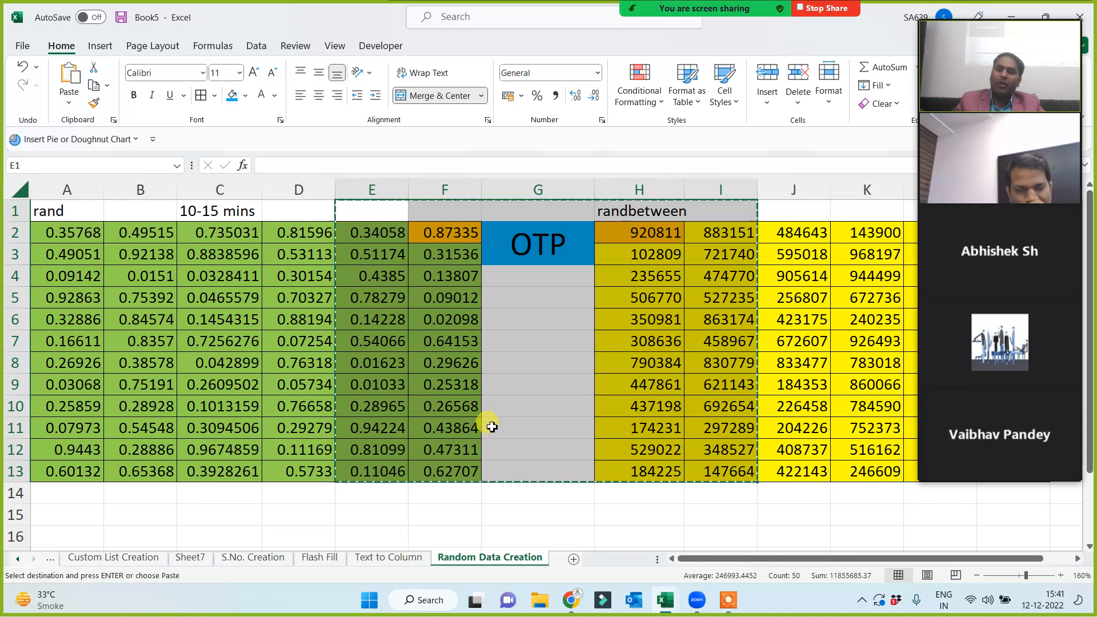
left_click(573, 559)
key("ctrl+v")
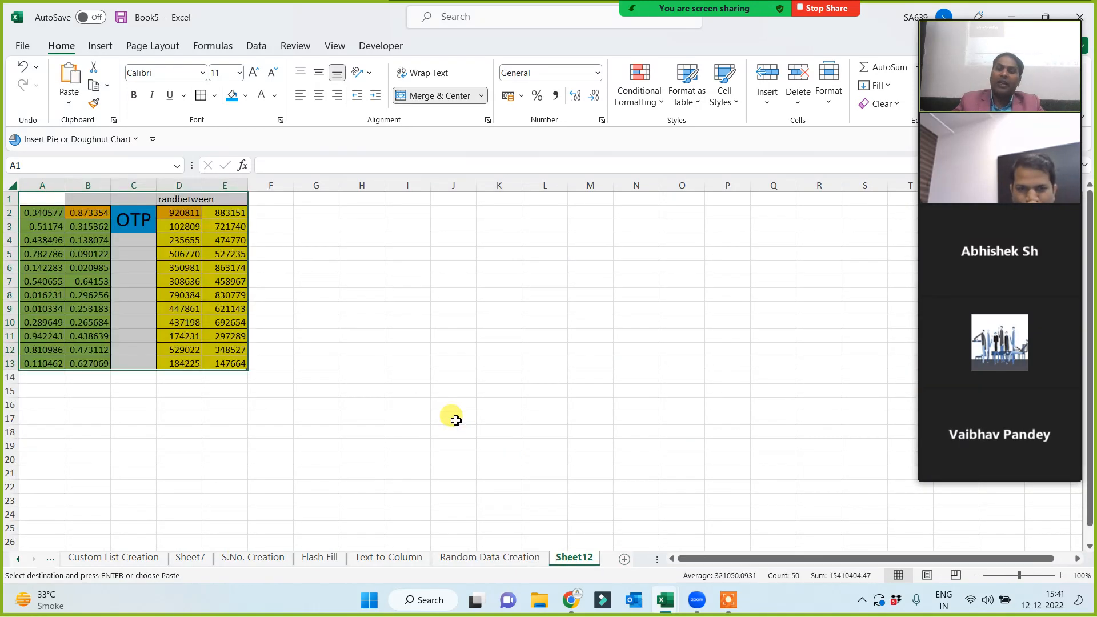
scroll(400, 371, "up", 3)
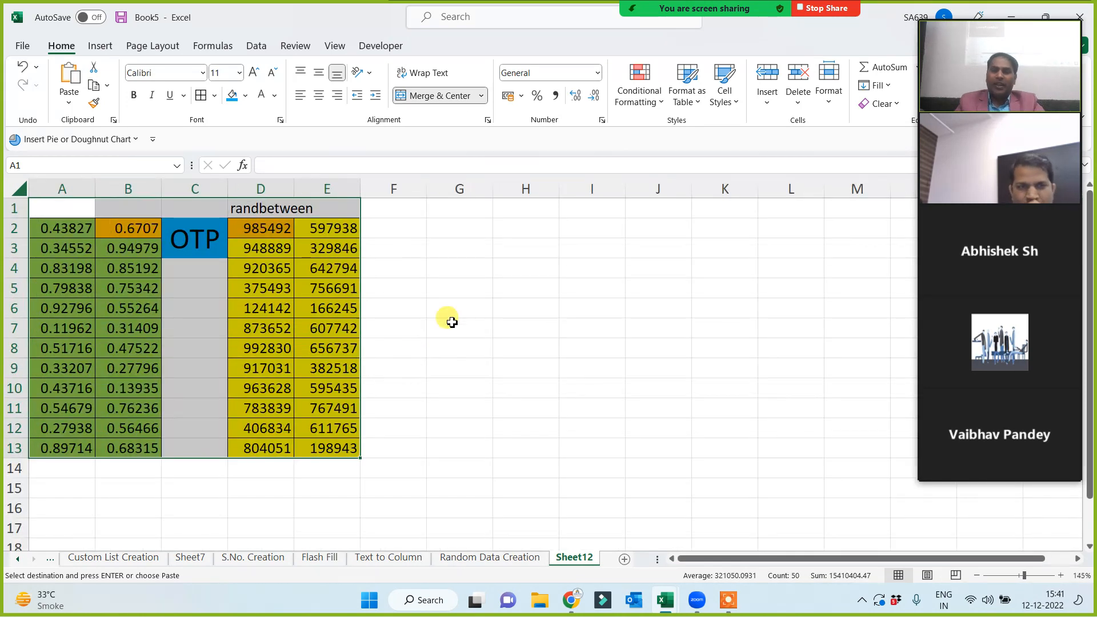
left_click(451, 324)
Check D2's RANDBETWEEN formula and type test text 'sdf' in H4 and H8.
left_click(591, 247)
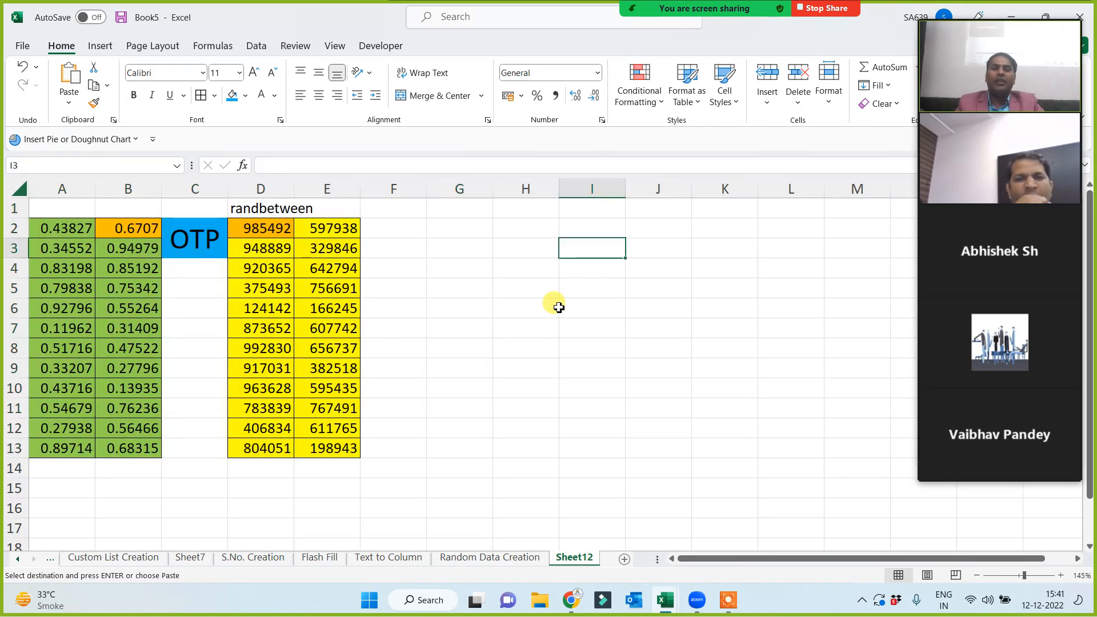
left_click(286, 228)
left_click(511, 273)
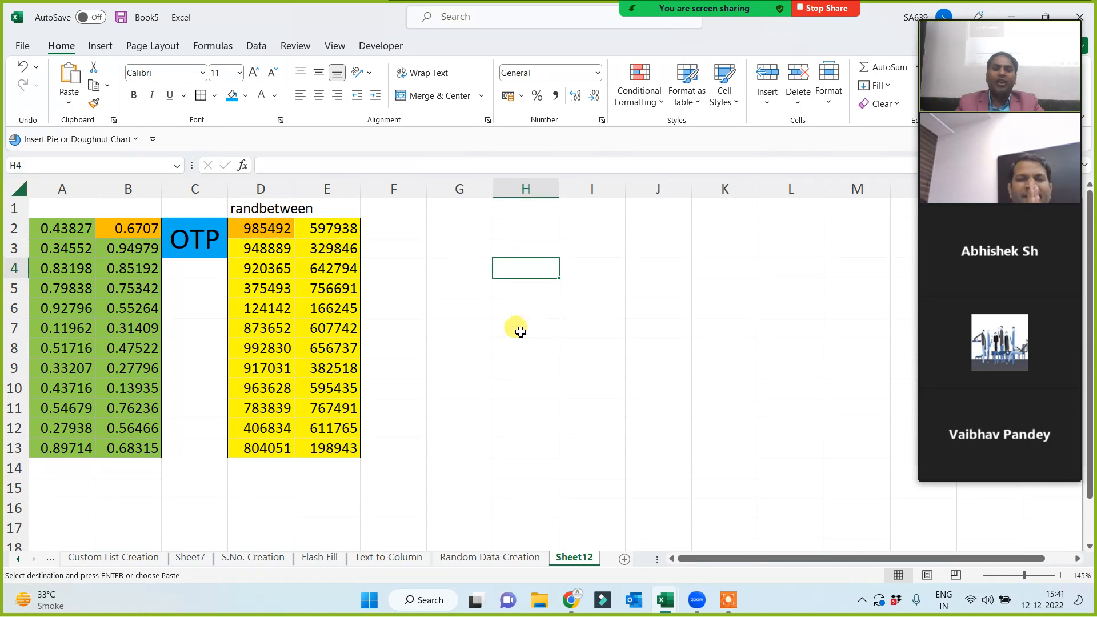
type("sdf")
left_click(502, 353)
type("sdf")
left_click(521, 375)
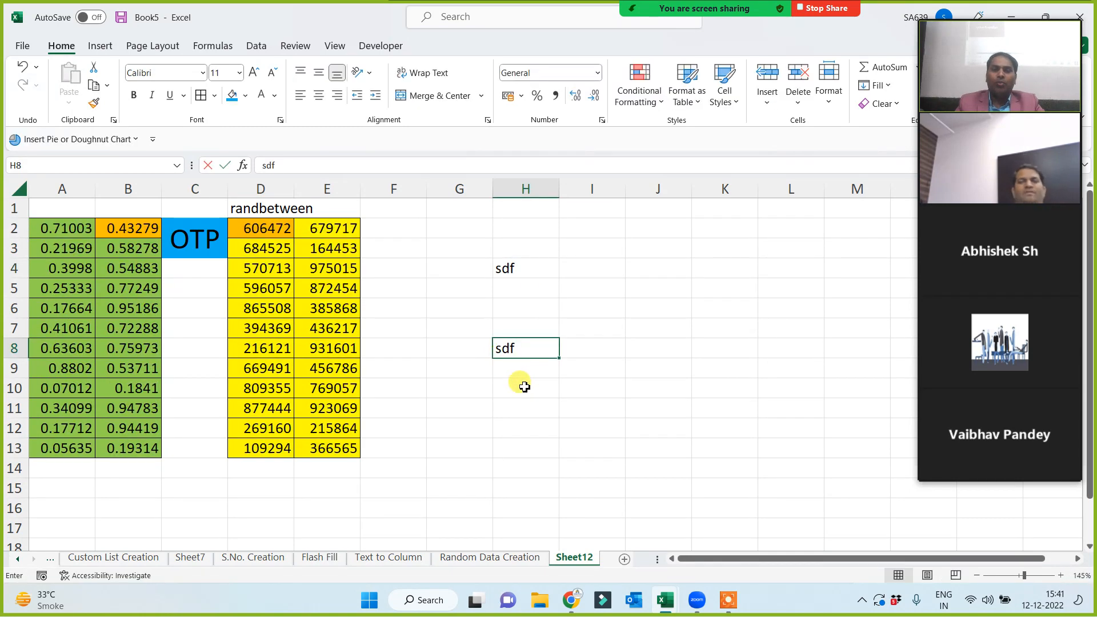
Clear the test entries from column H and review the RANDBETWEEN numbers in D2:E13.
left_click_drag(527, 243, 538, 366)
key("Delete")
left_click(473, 409)
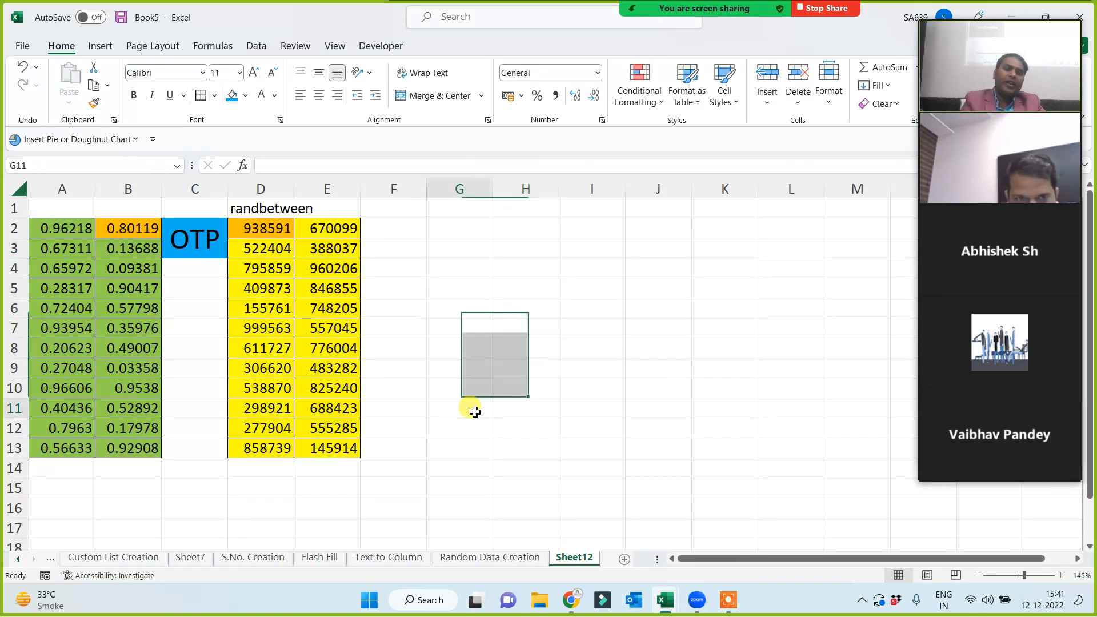
left_click_drag(269, 231, 328, 446)
left_click(584, 367)
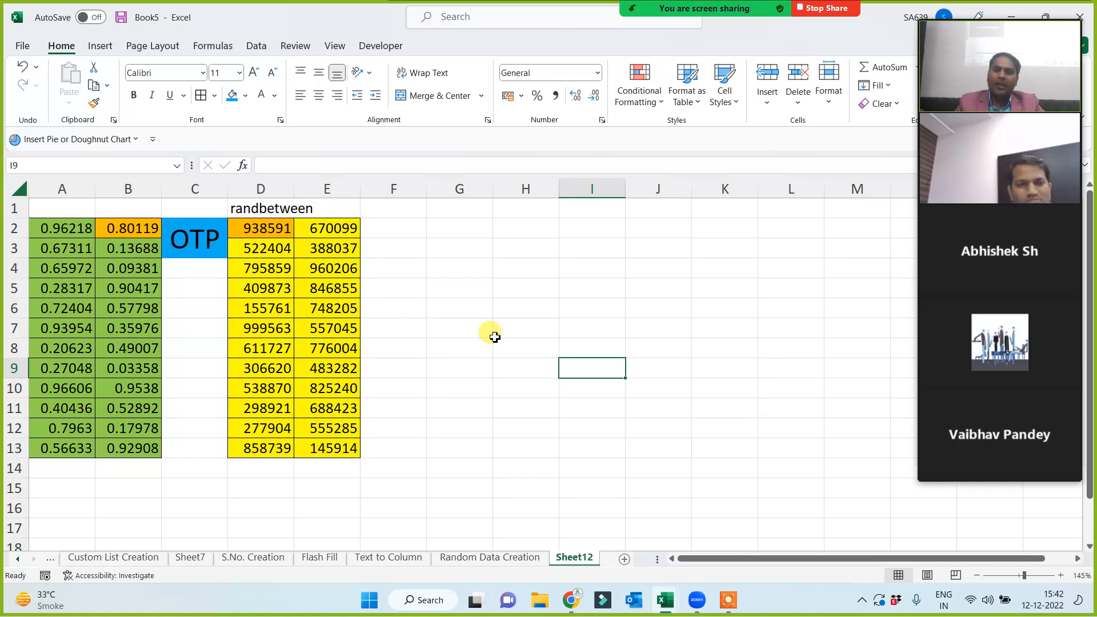
left_click(503, 286)
Rename Sheet12 to 'Paste Special'.
double_click(574, 558)
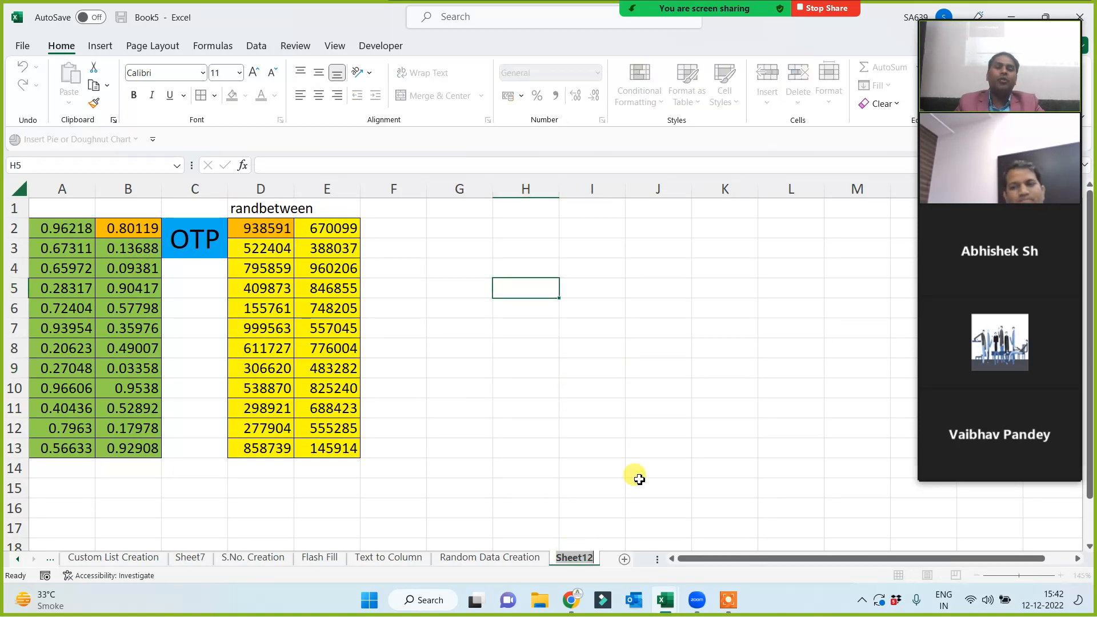
type("Paste")
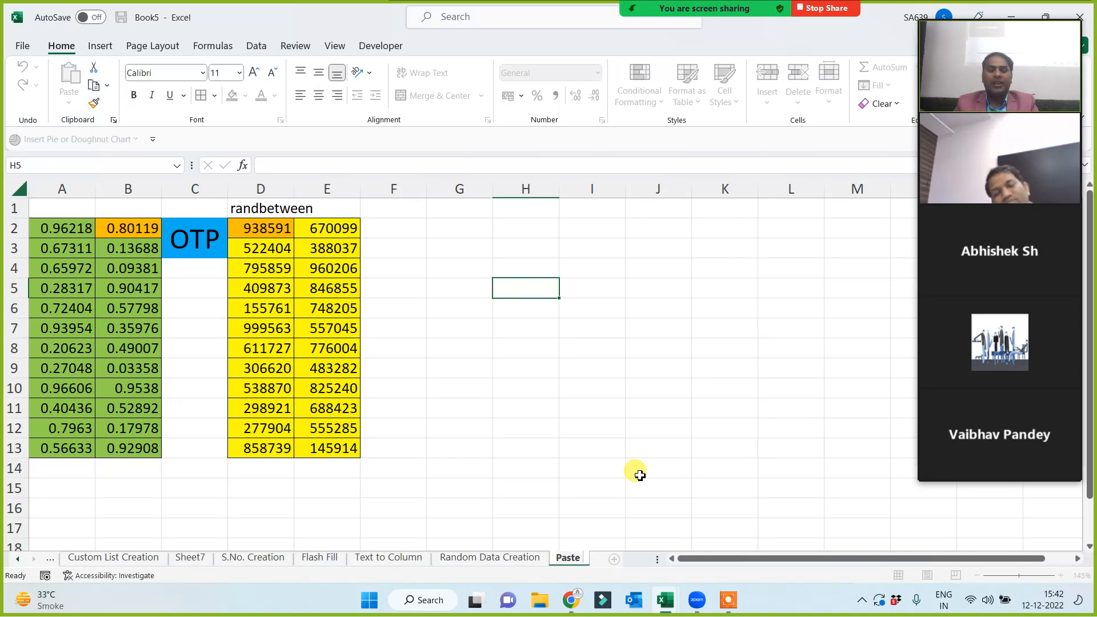
type(" Special")
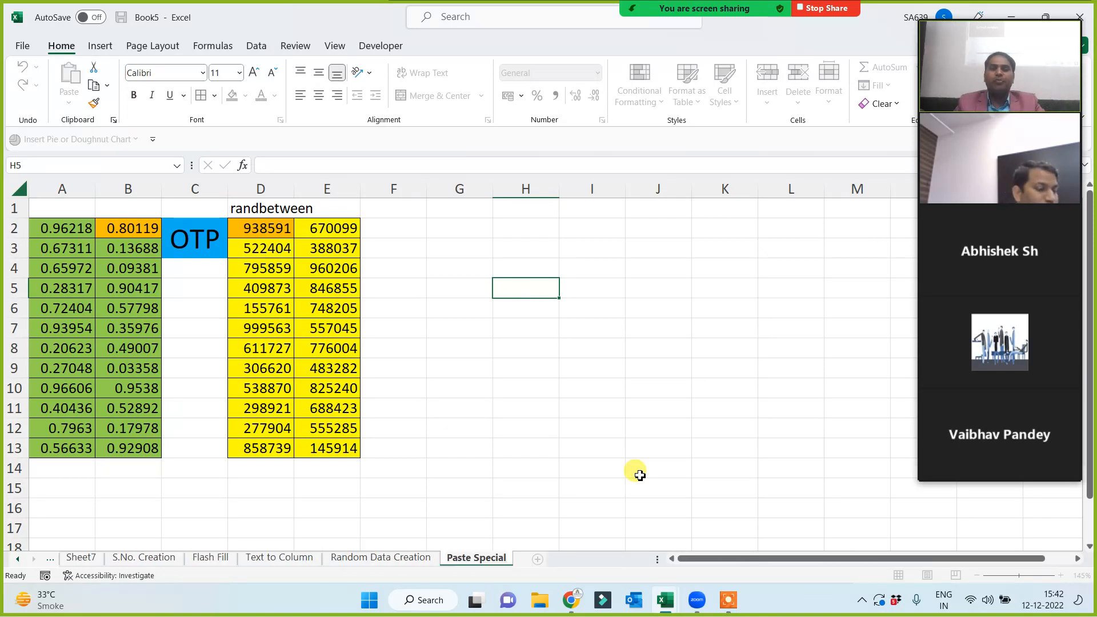
left_click(531, 368)
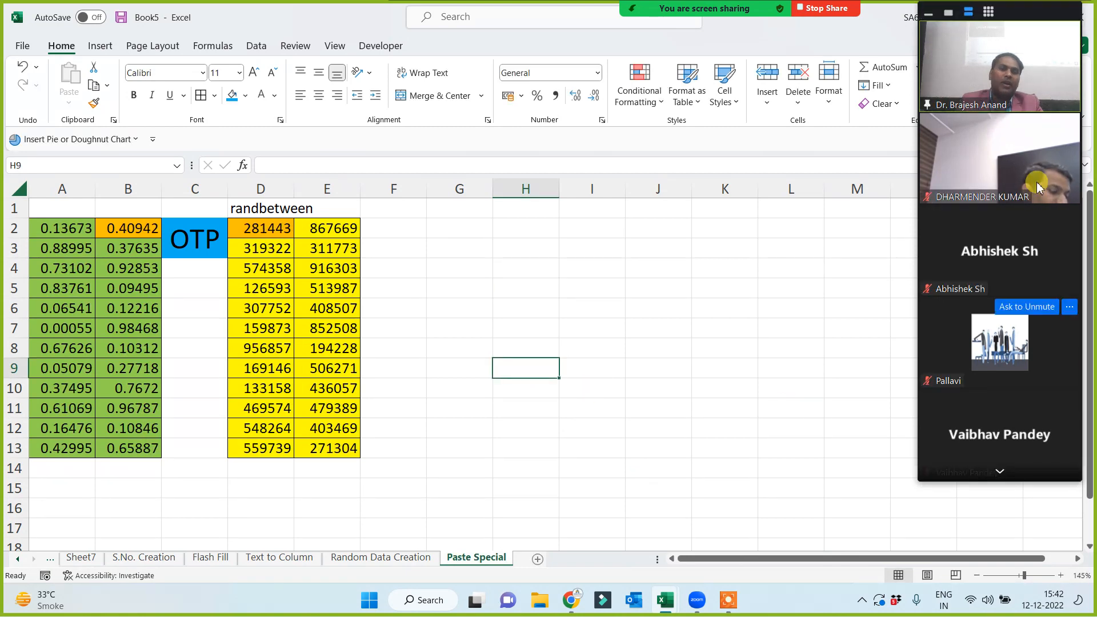
Page through the meeting participant list and back to its first page.
left_click(1000, 472)
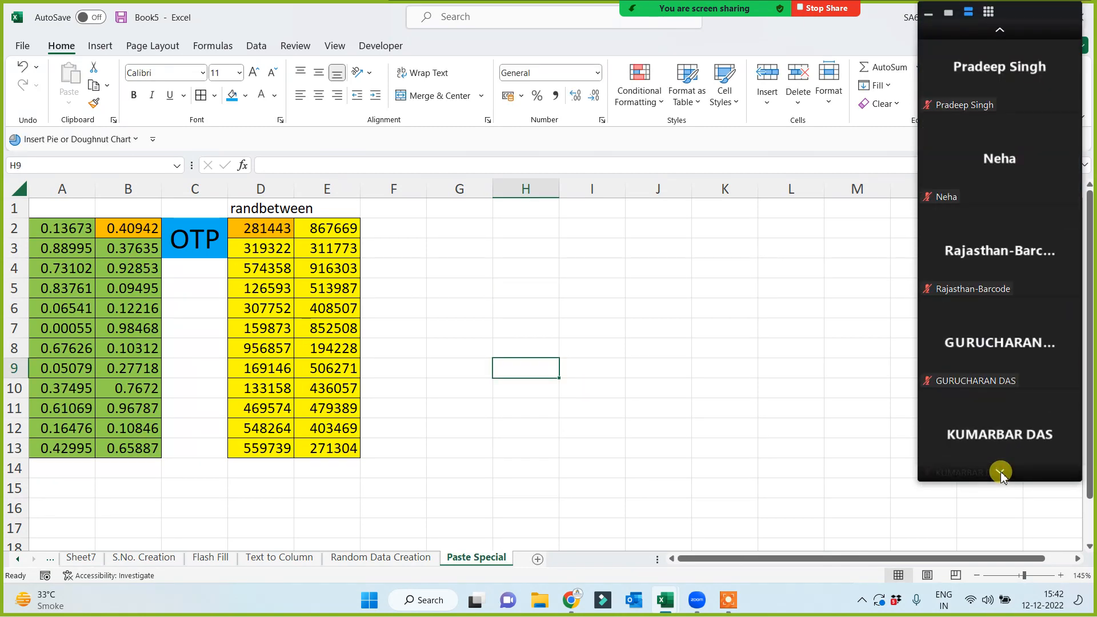
left_click(1000, 472)
left_click(1001, 472)
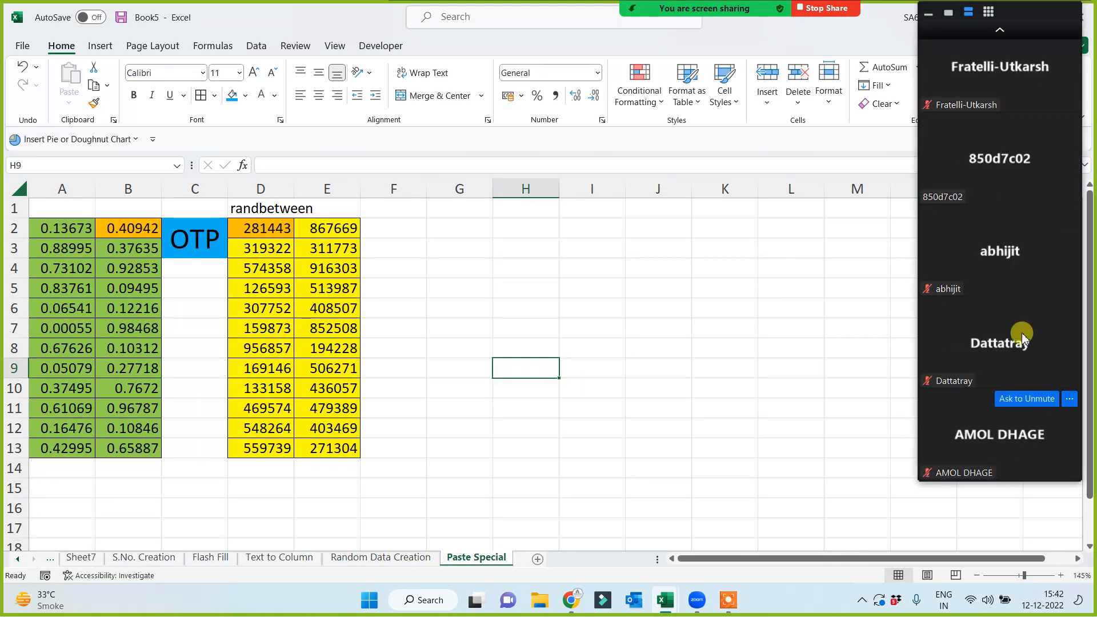
left_click(1001, 31)
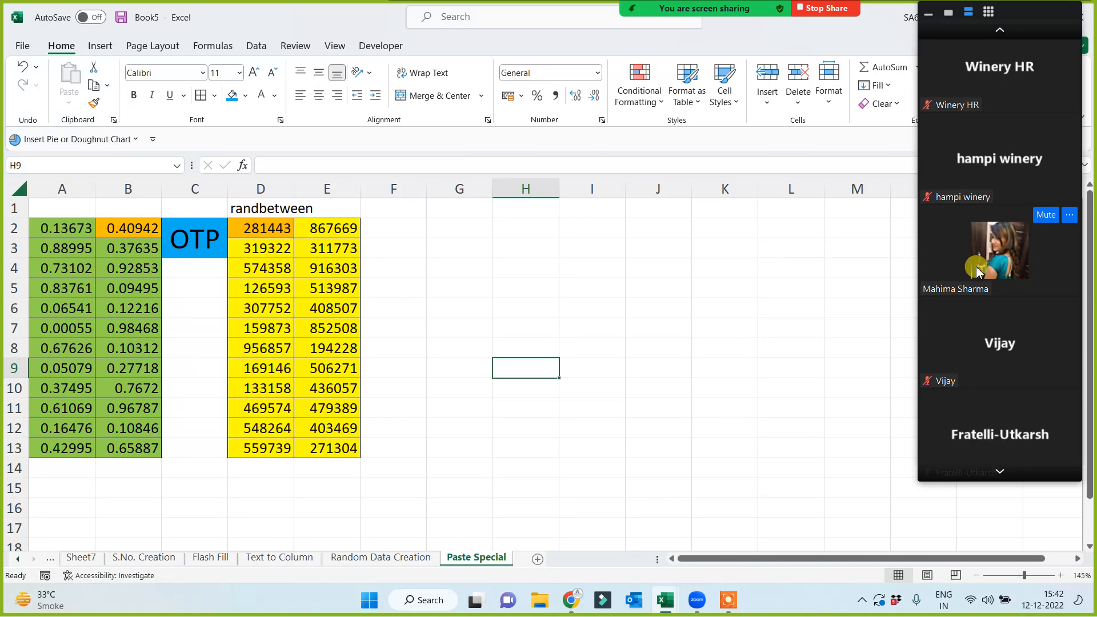
left_click(1000, 30)
left_click(1000, 30)
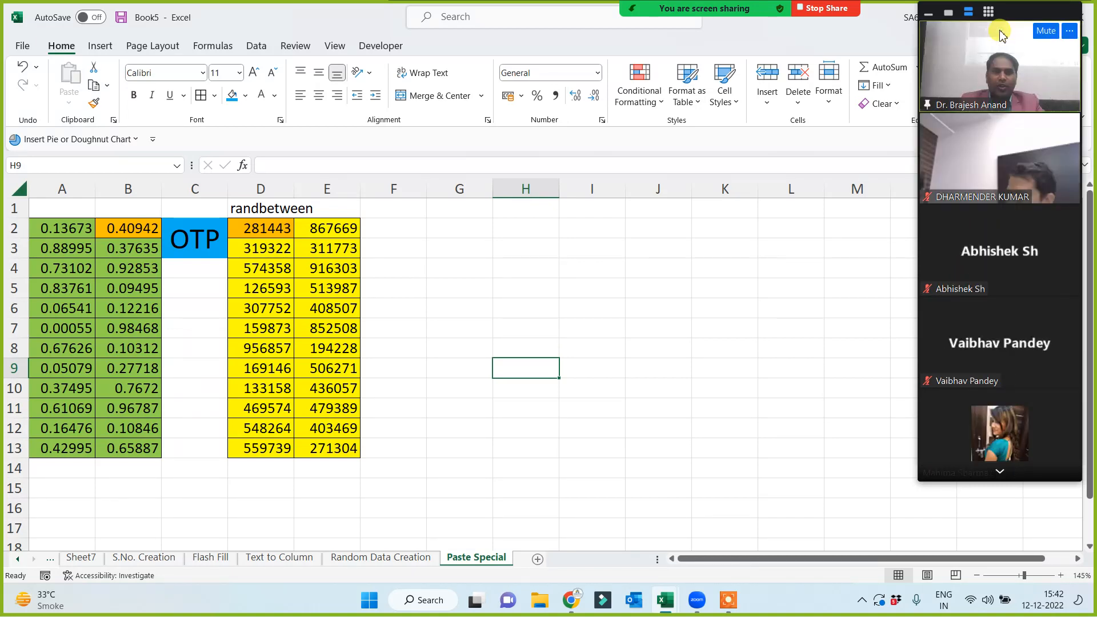
Select the RANDBETWEEN numbers in D2:E13, dismissing the Quick Analysis options.
left_click(480, 346)
left_click_drag(261, 228, 314, 448)
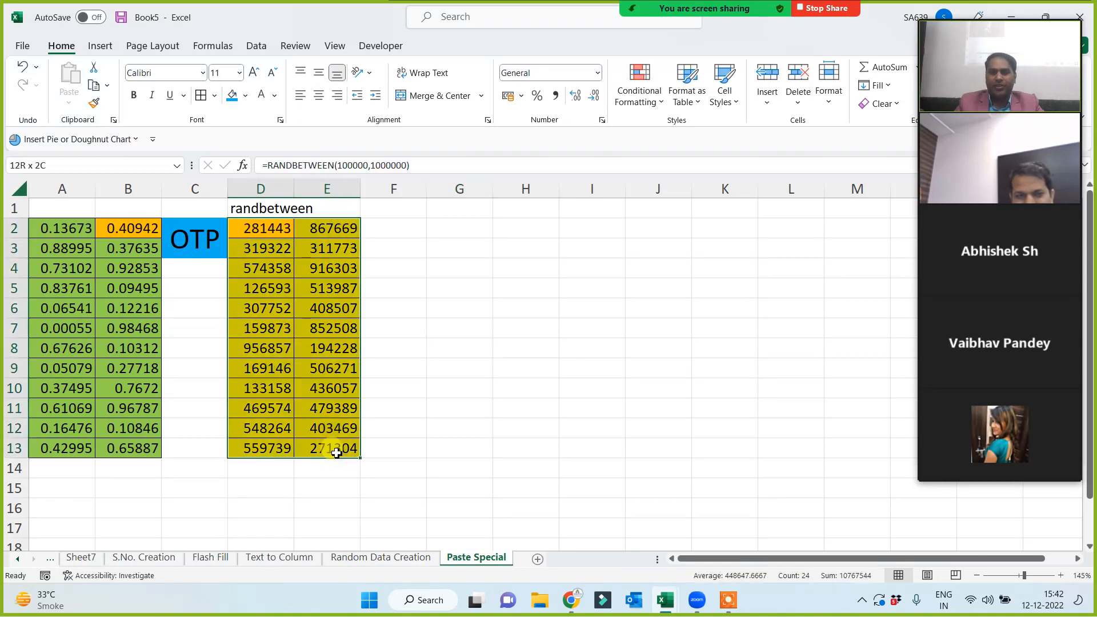
left_click(579, 368)
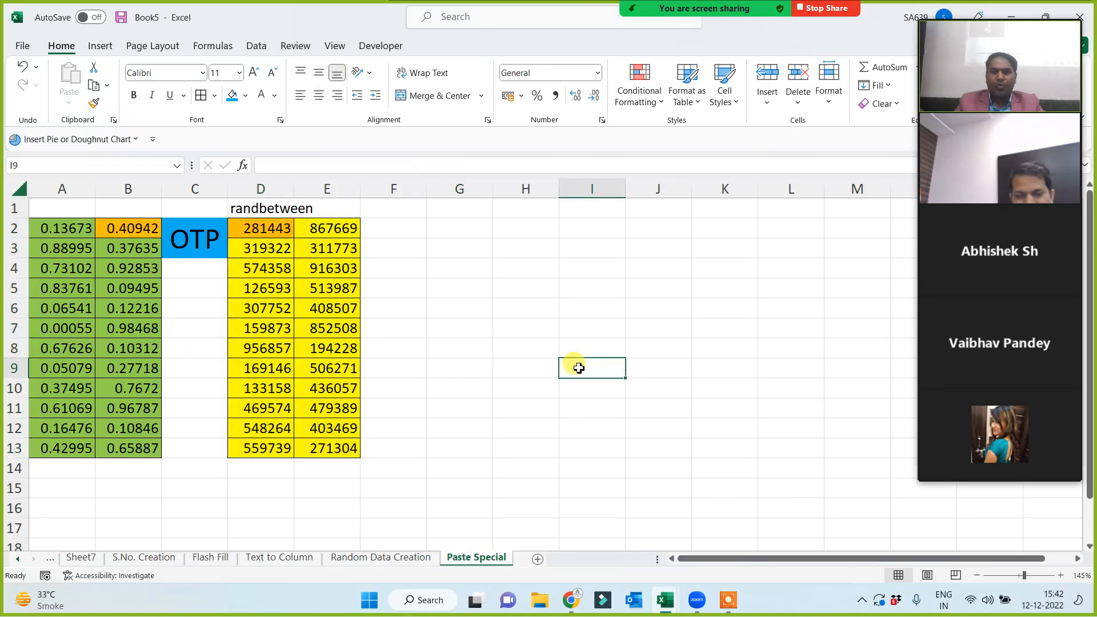
left_click_drag(265, 228, 337, 451)
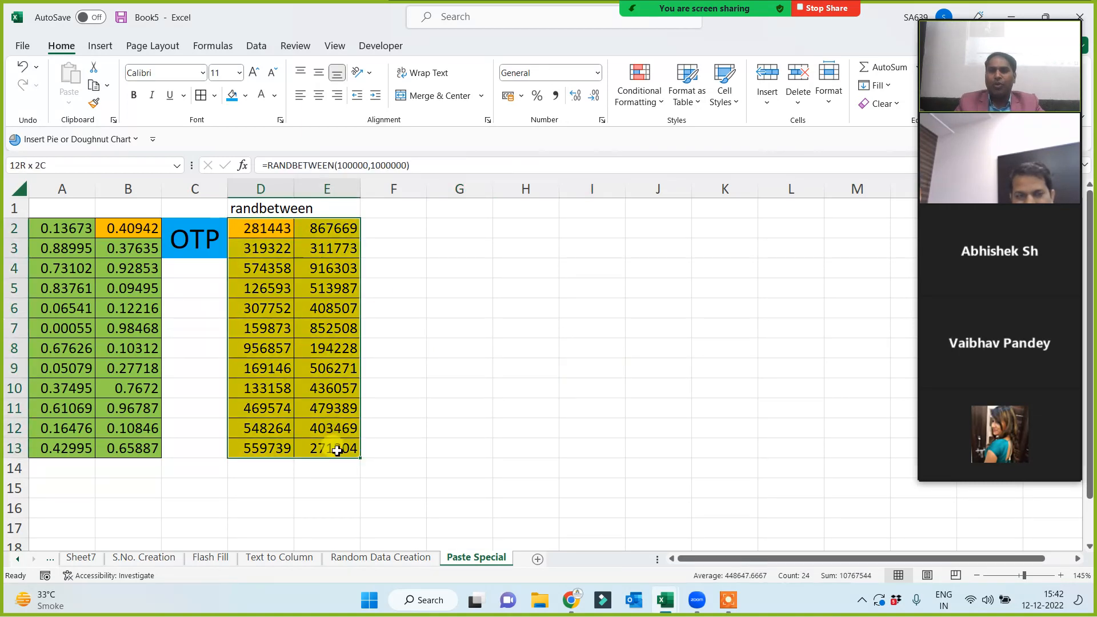
left_click(517, 328)
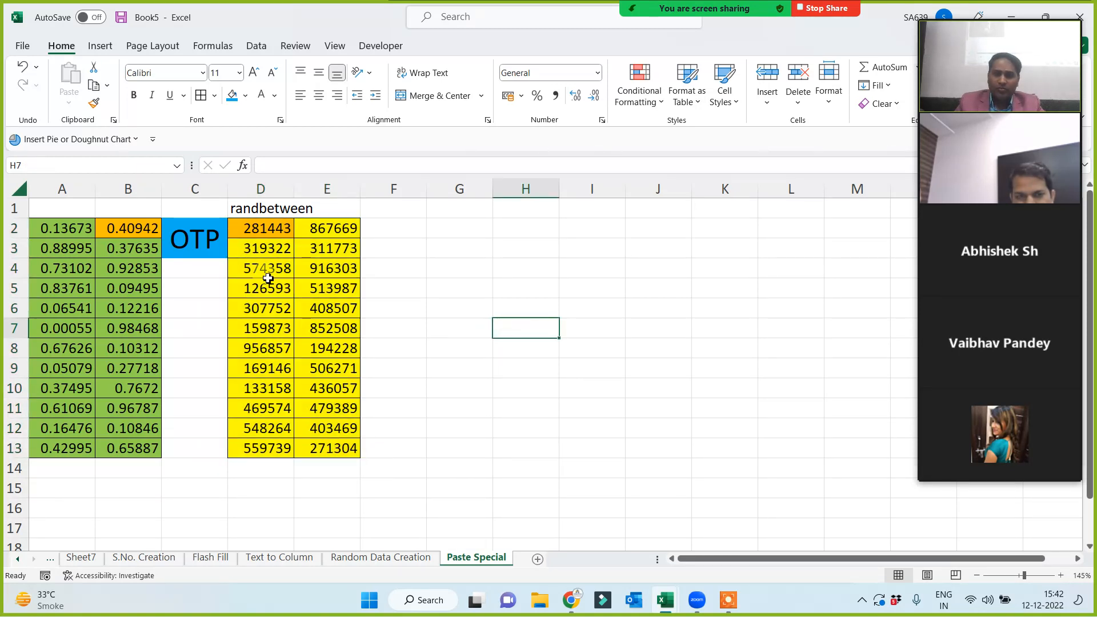
left_click_drag(243, 228, 333, 456)
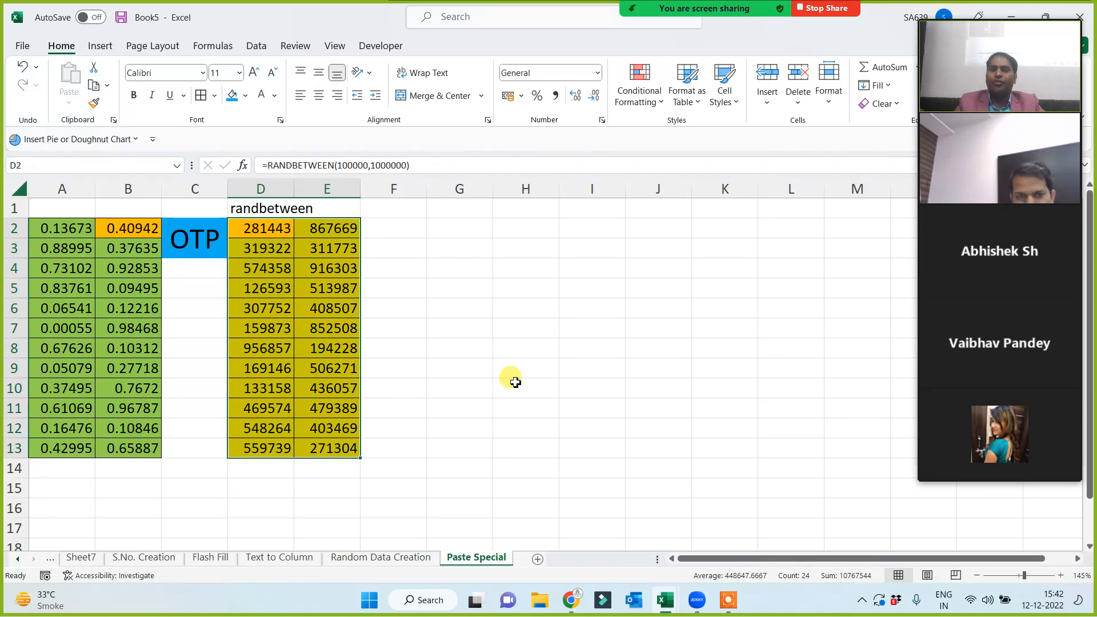
key("ctrl+q")
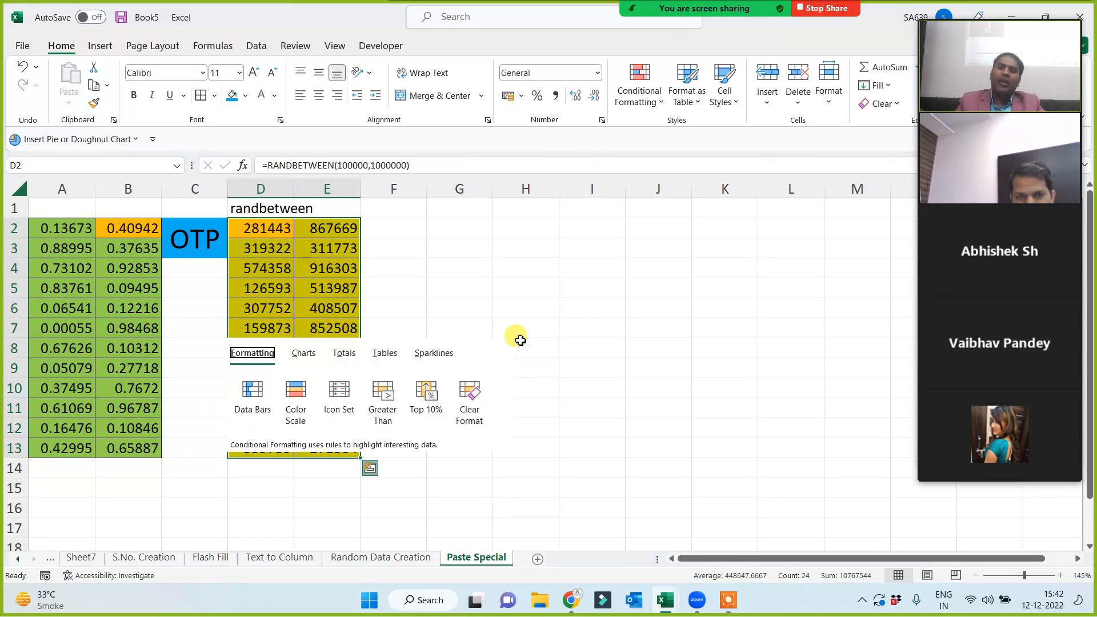
left_click(592, 248)
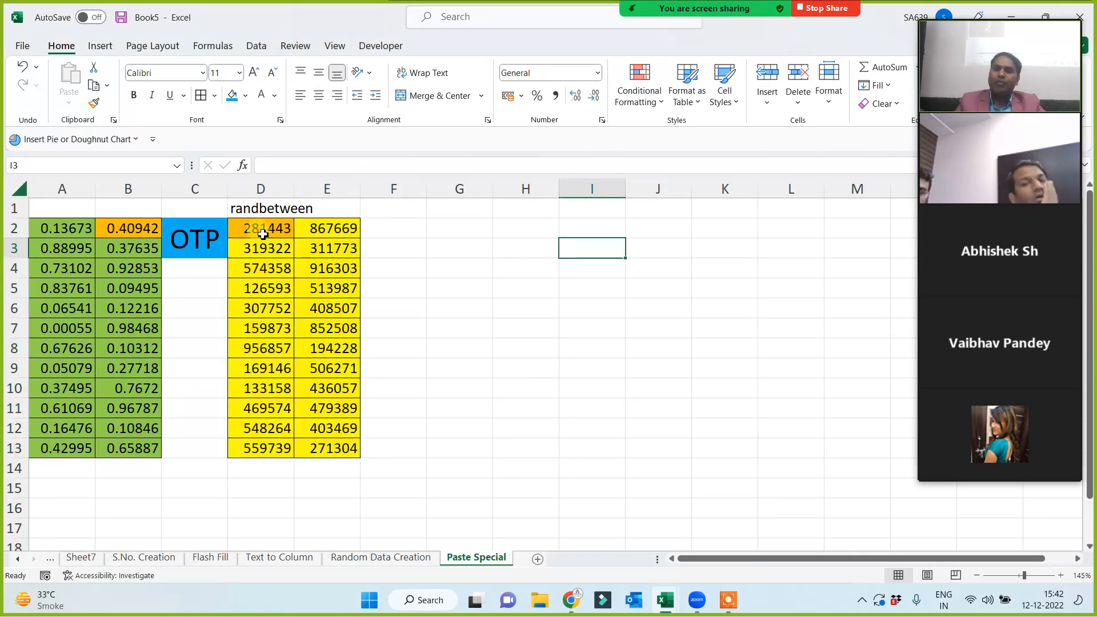
Copy D2:E13 and paste it back over itself as values only.
left_click_drag(251, 228, 350, 448)
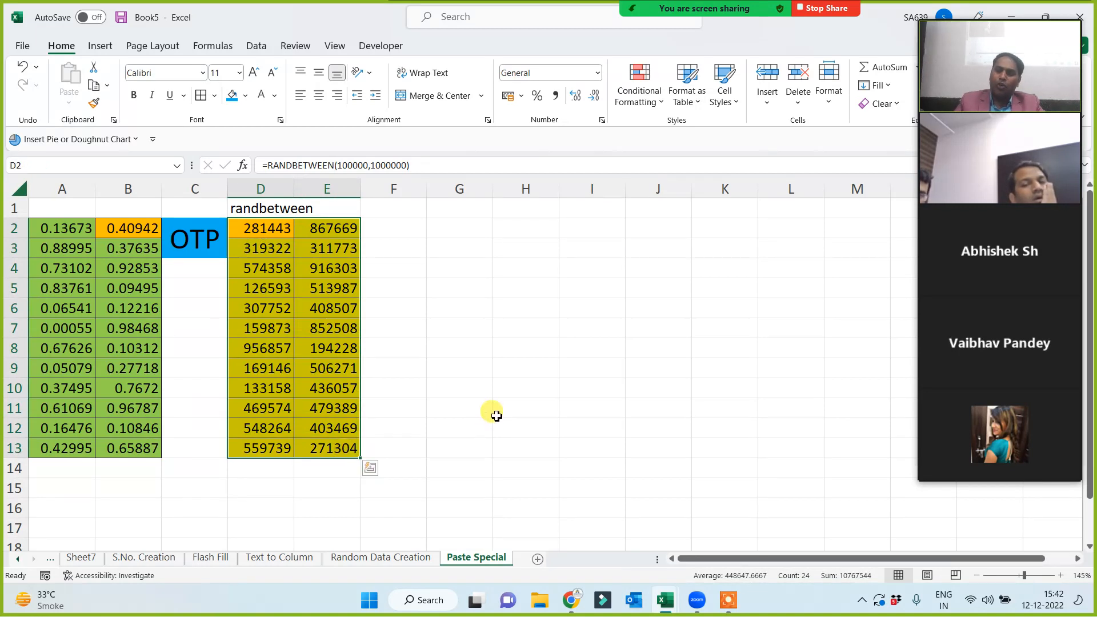
key("ctrl+c")
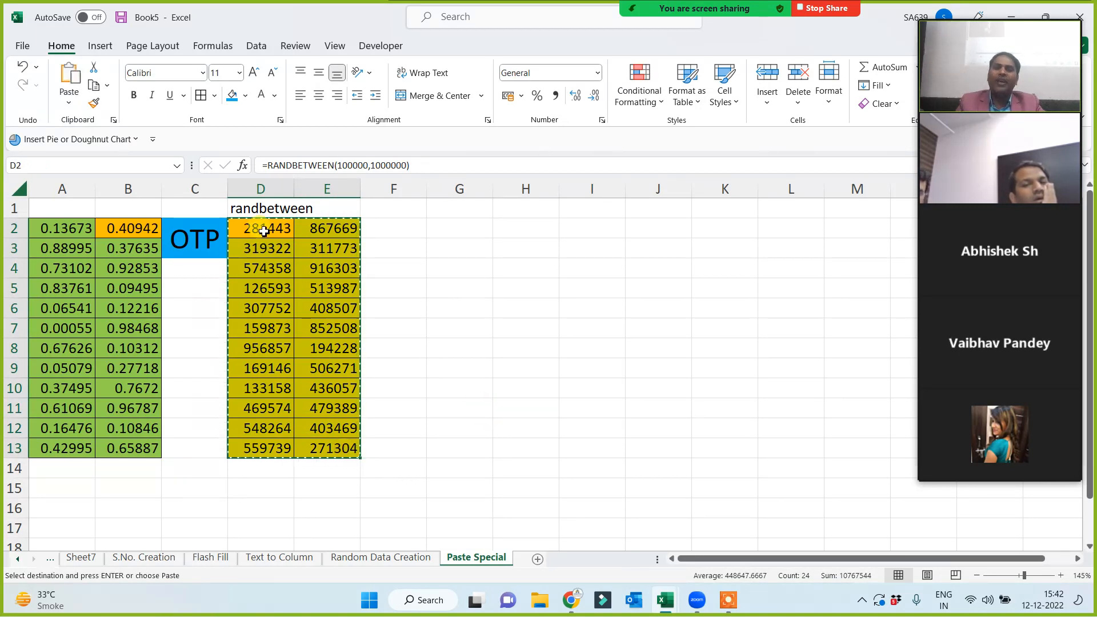
right_click(264, 231)
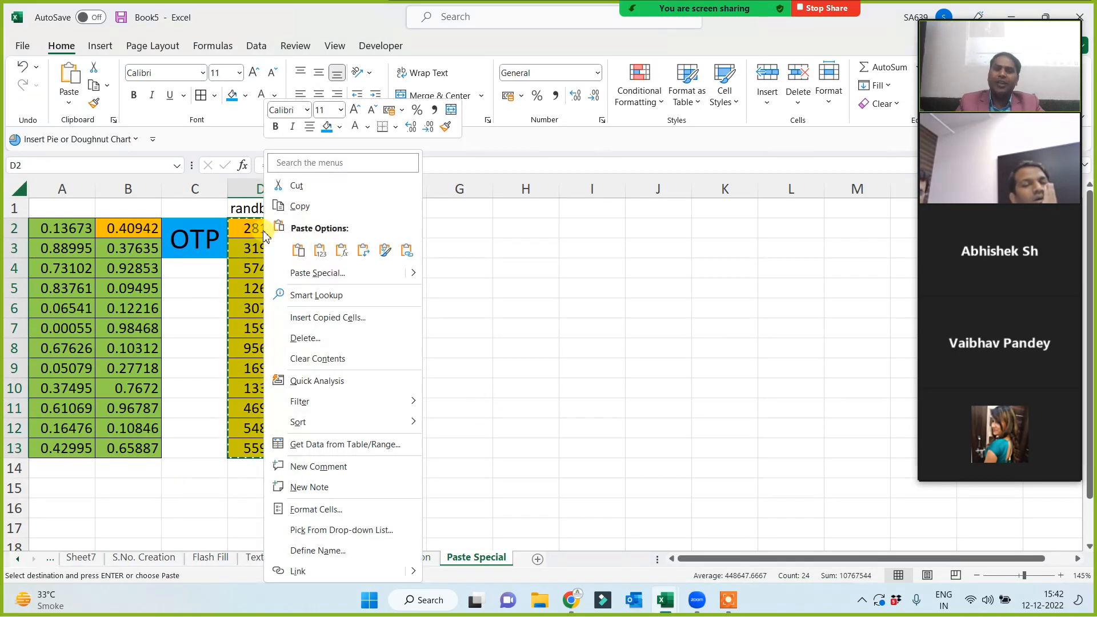
left_click(317, 273)
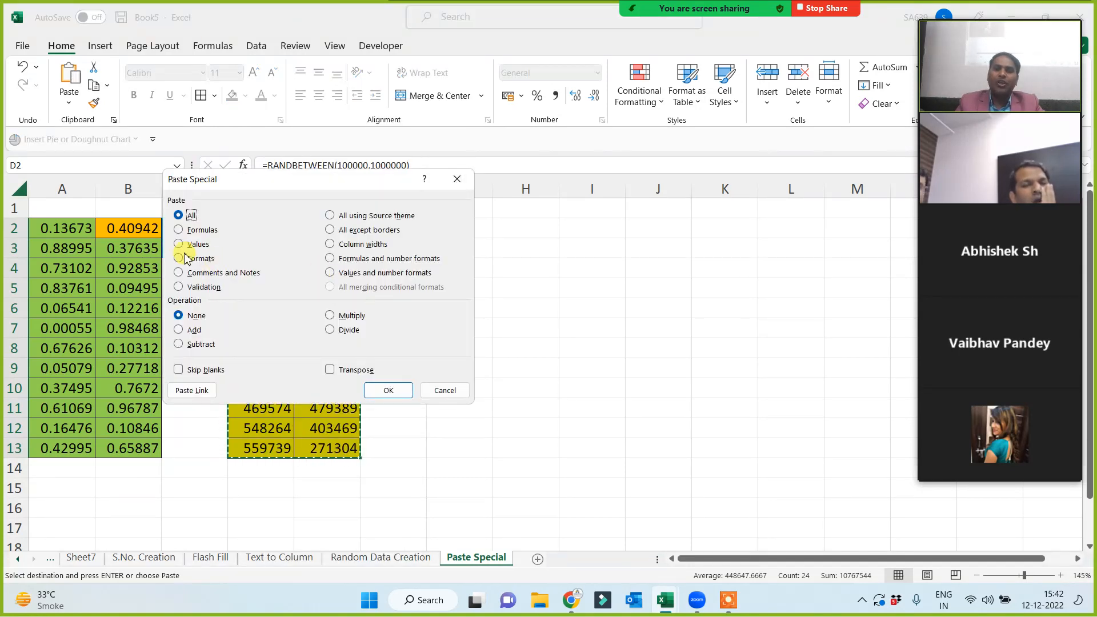
left_click(182, 246)
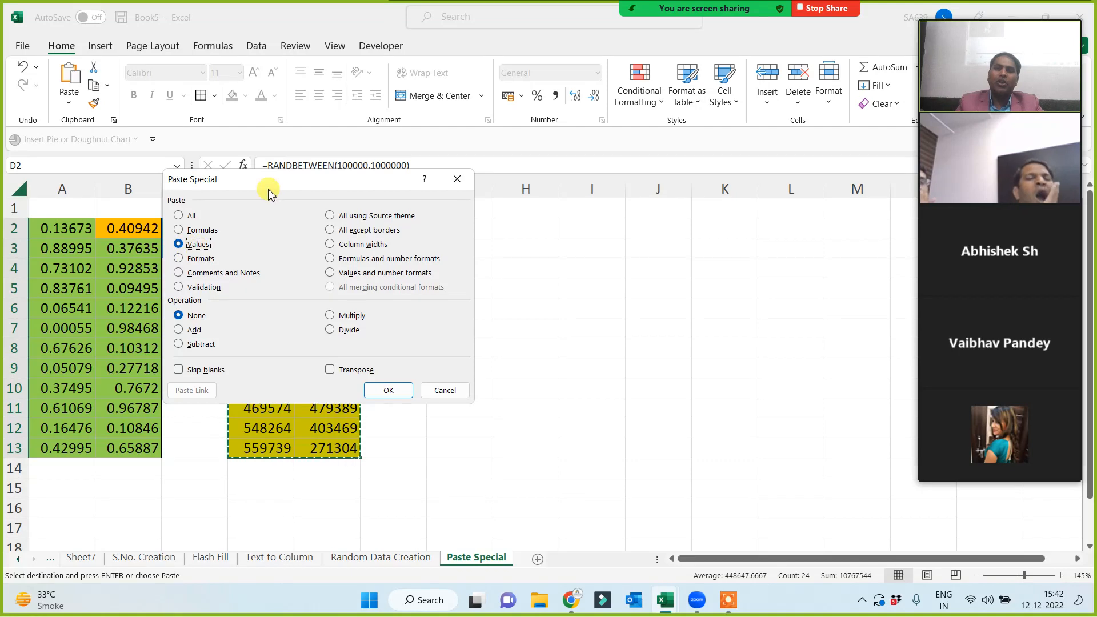
left_click_drag(304, 186, 582, 254)
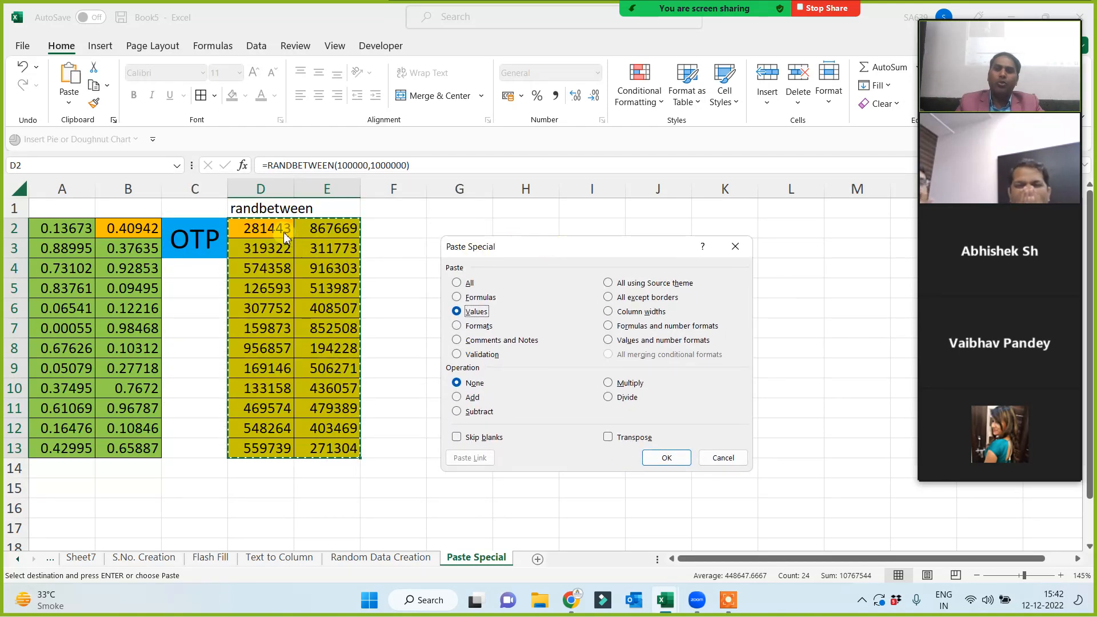
left_click(658, 455)
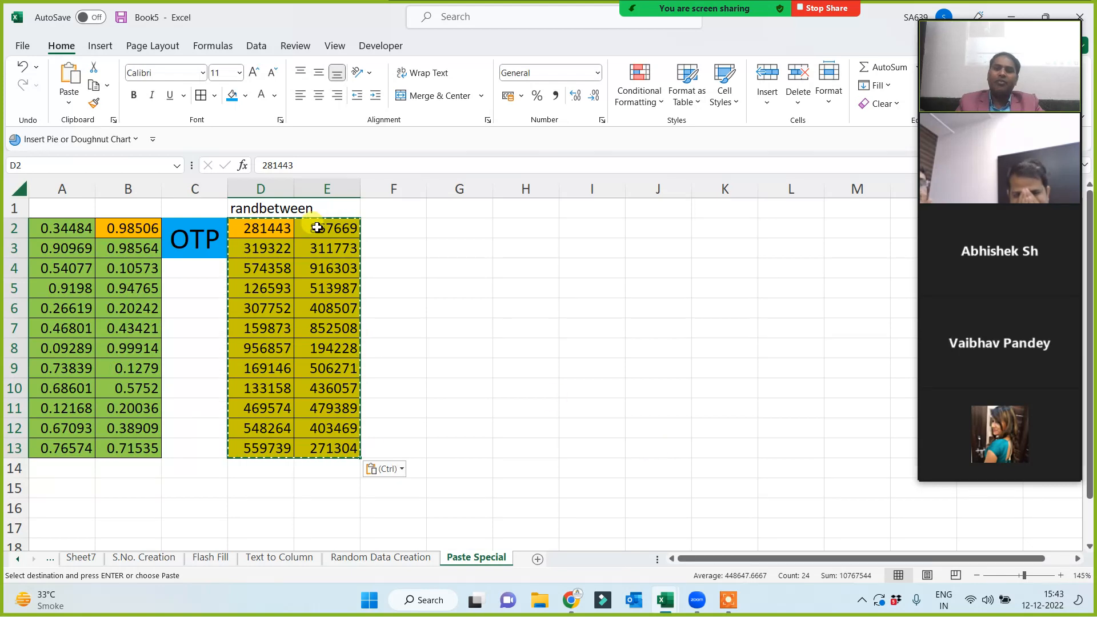
left_click(485, 323)
Type throwaway 'sdf'/'dsf' entries in G7, H11 and I8, then clear them to force recalculation.
type("sdf")
left_click(516, 412)
type("sdf")
left_click(569, 347)
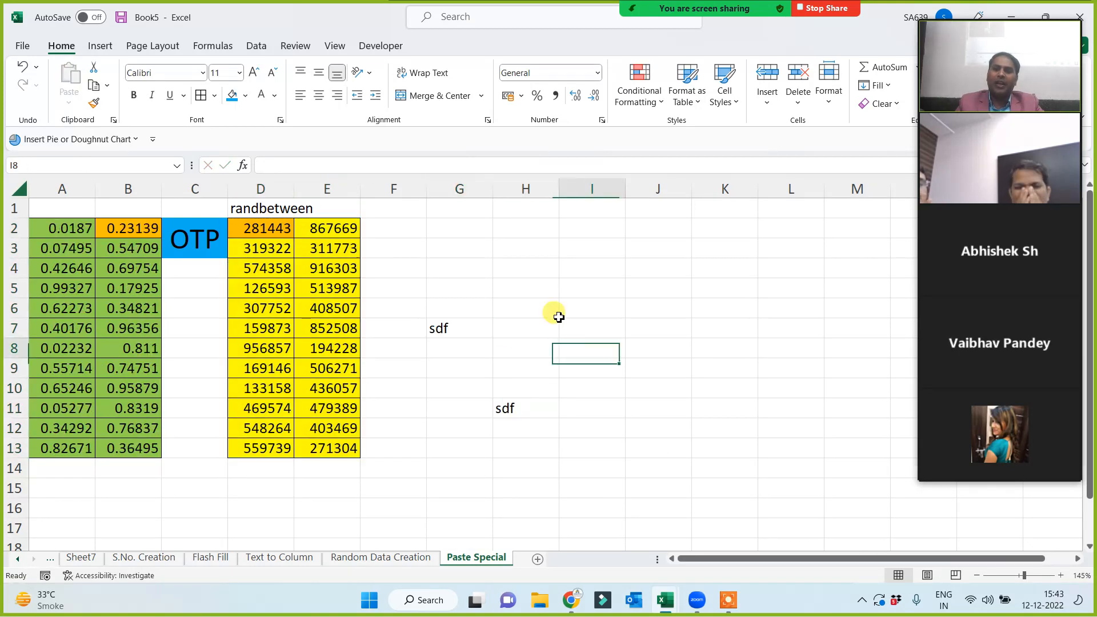
type("dsf")
left_click(520, 285)
left_click_drag(451, 261, 575, 441)
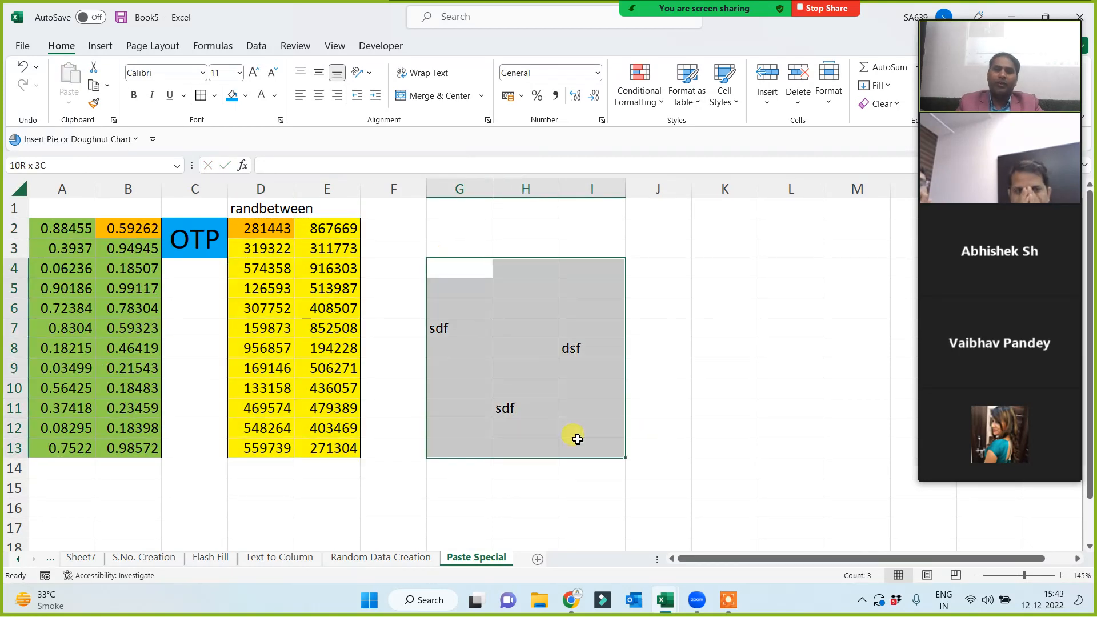
key("Delete")
left_click(67, 233)
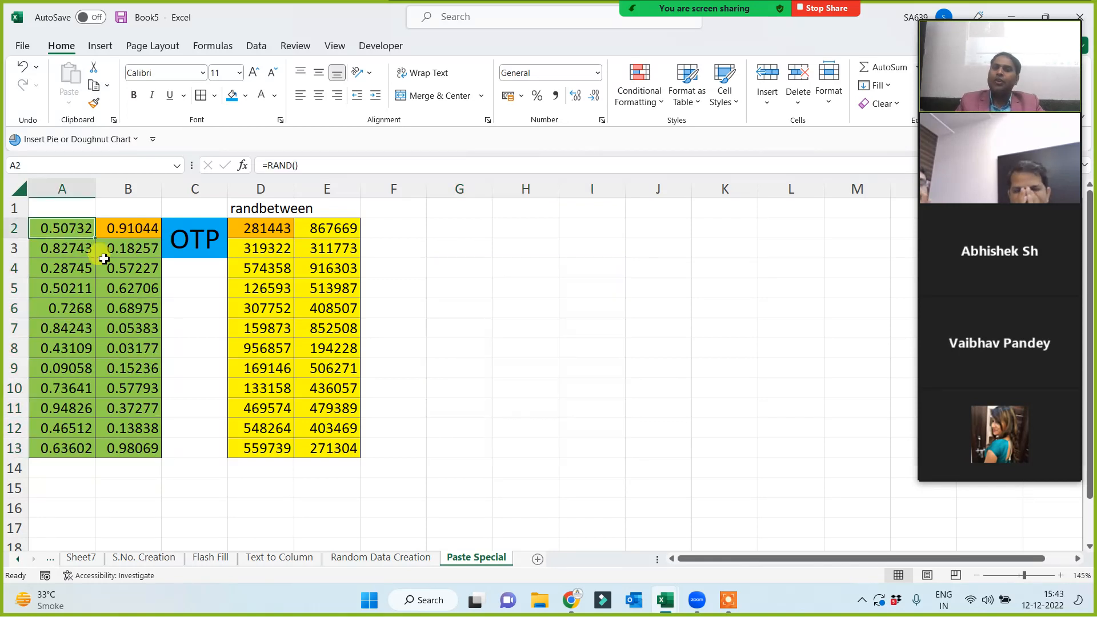
left_click(498, 325)
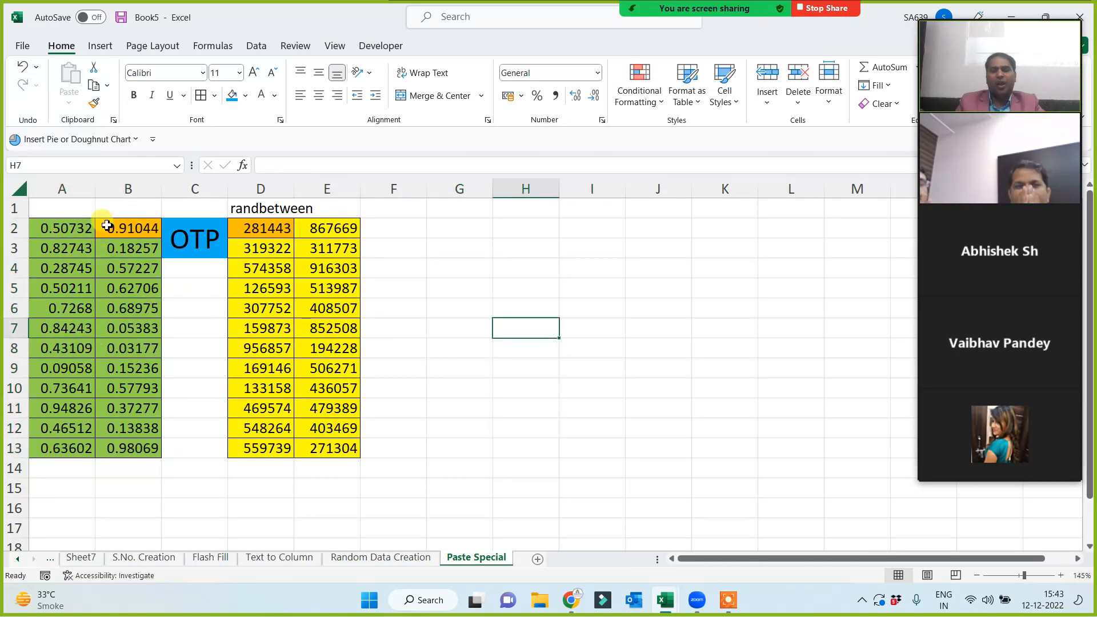
left_click(436, 208)
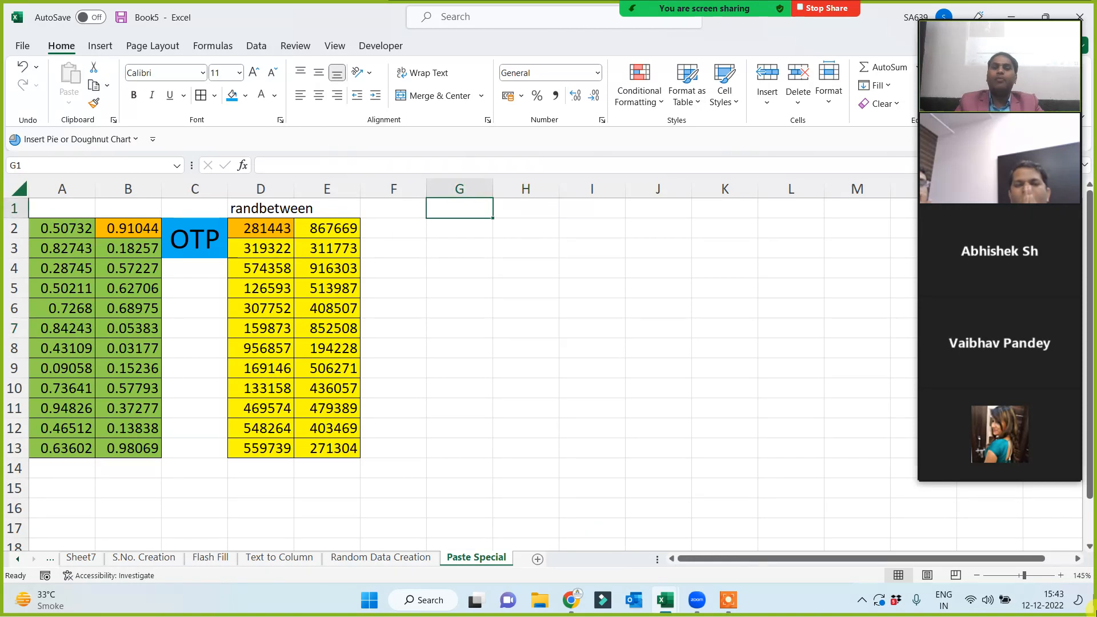
Insert the picture 5. Paste Special.jpg from this device.
left_click(99, 45)
left_click(190, 101)
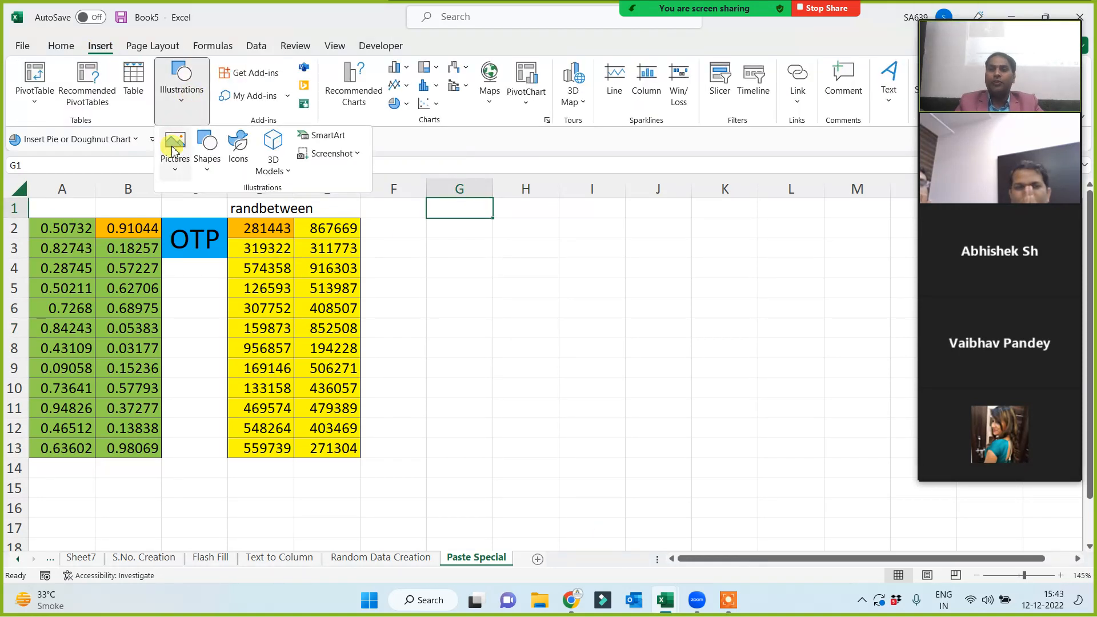
left_click(175, 150)
left_click(185, 213)
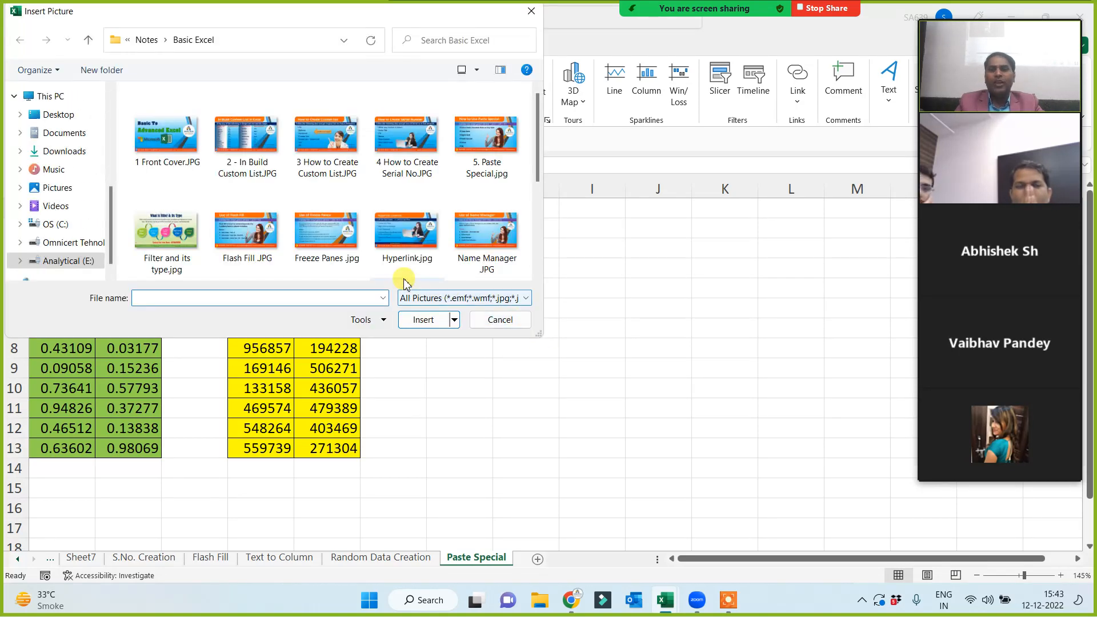
double_click(486, 135)
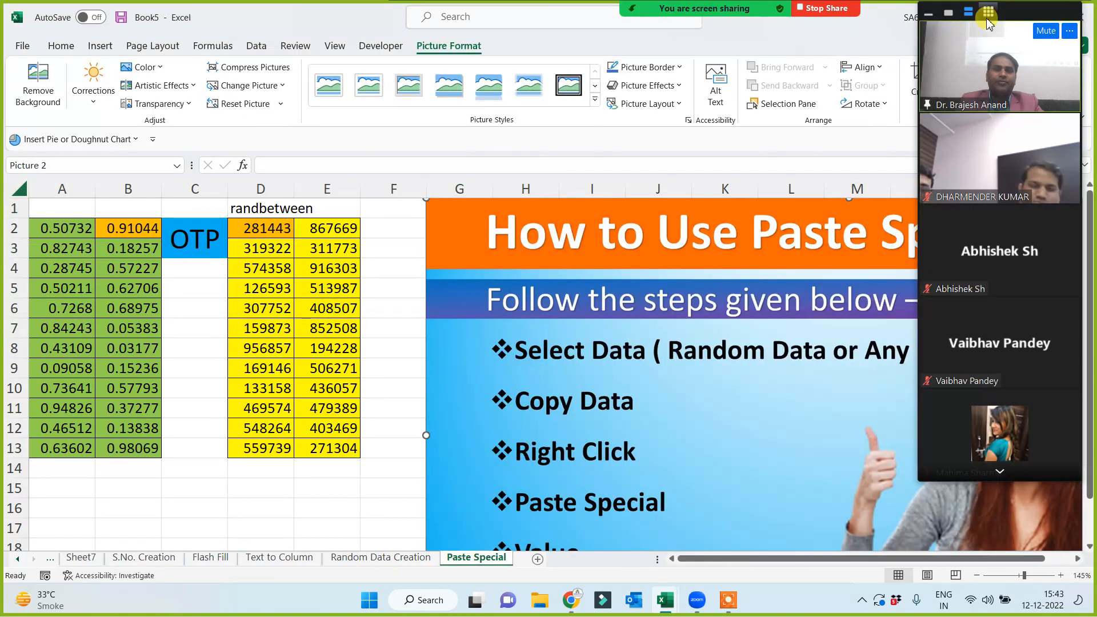
left_click(949, 14)
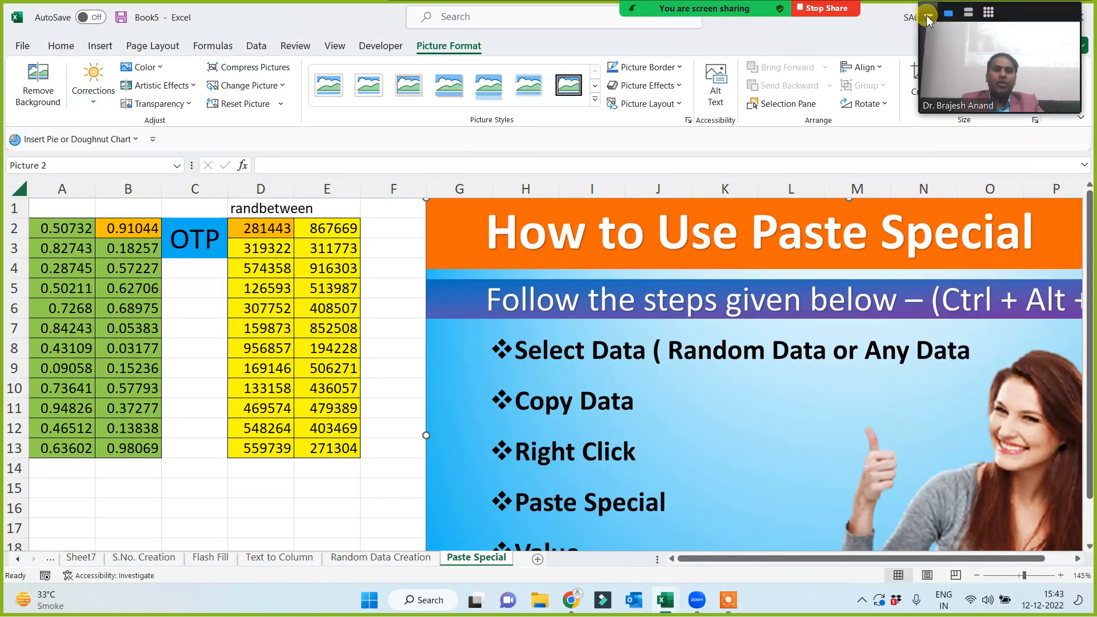
left_click(929, 18)
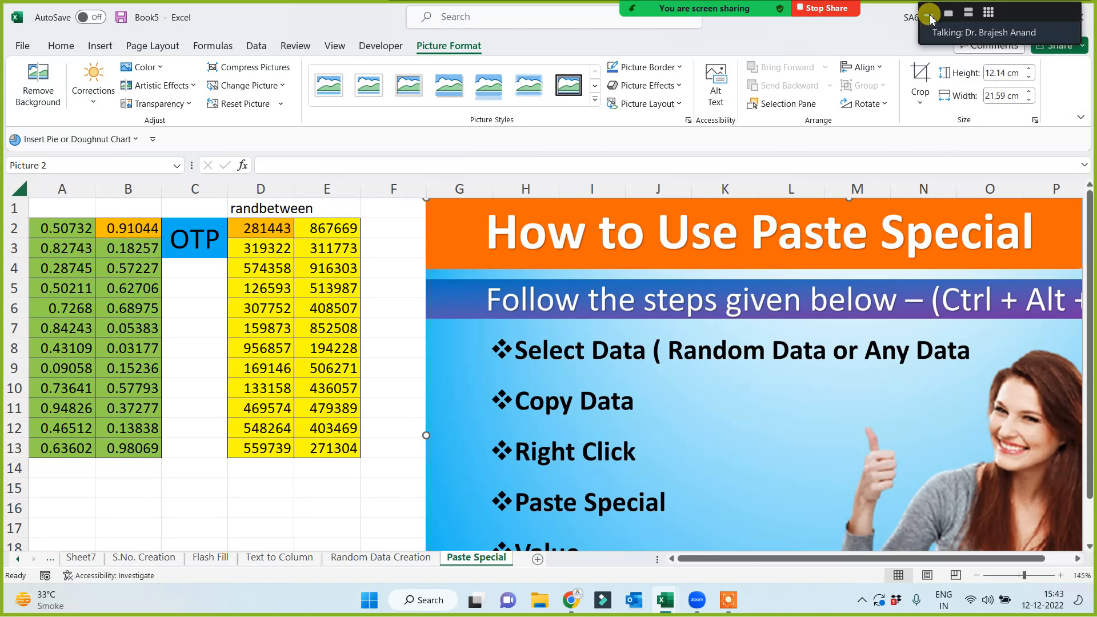
Set the picture height to 7 cm and move it down beside the tables.
left_click(1004, 72)
type("7")
key("Return")
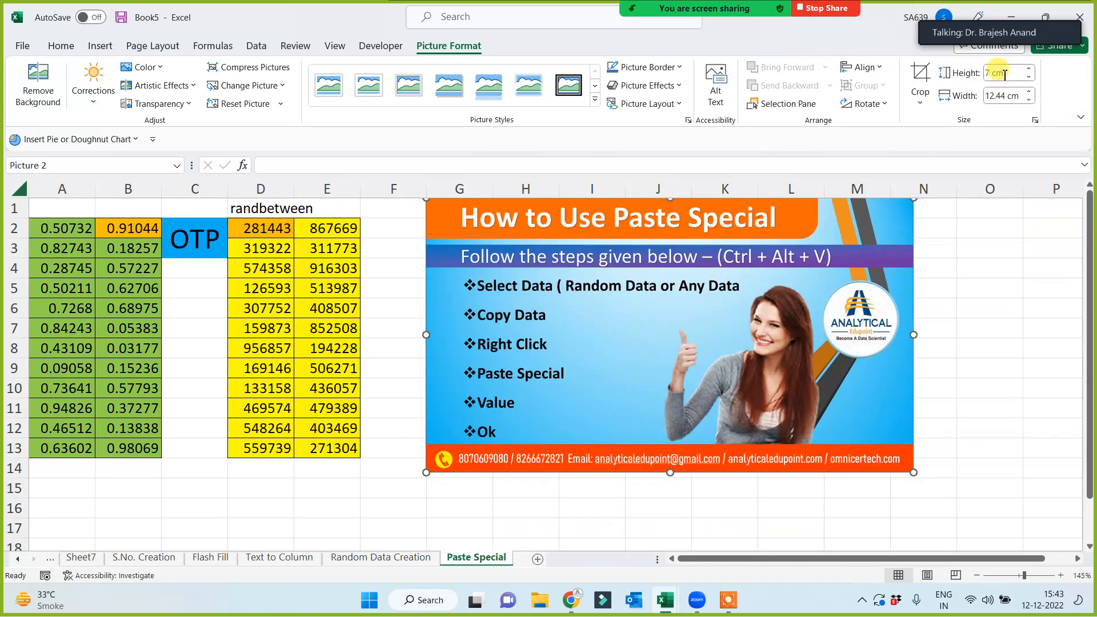
left_click_drag(499, 375, 485, 420)
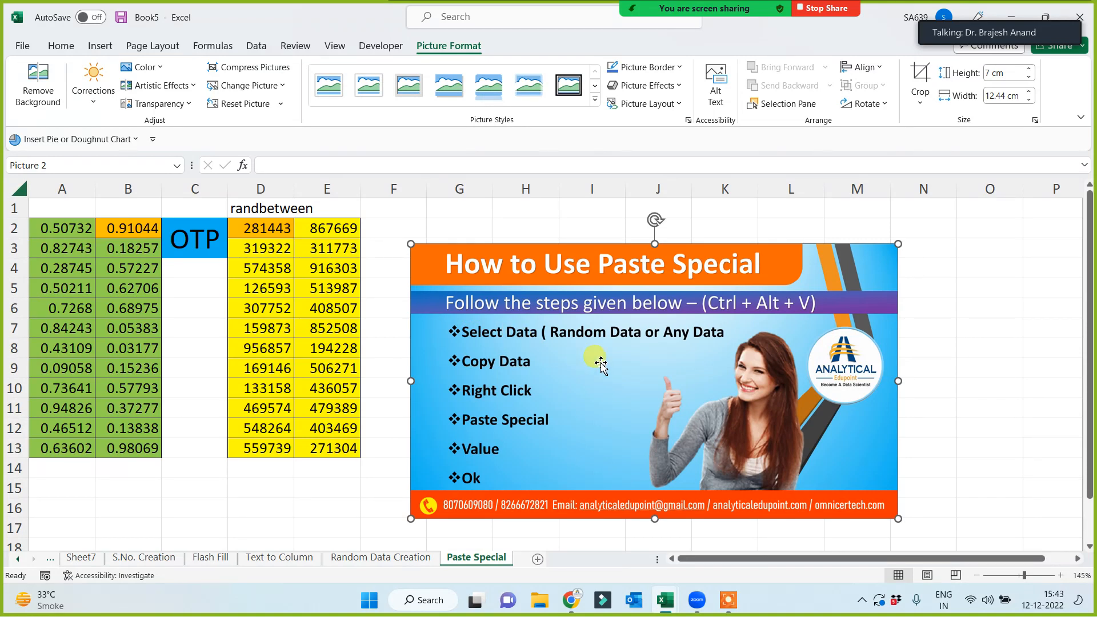
left_click(213, 493)
left_click_drag(49, 228, 137, 448)
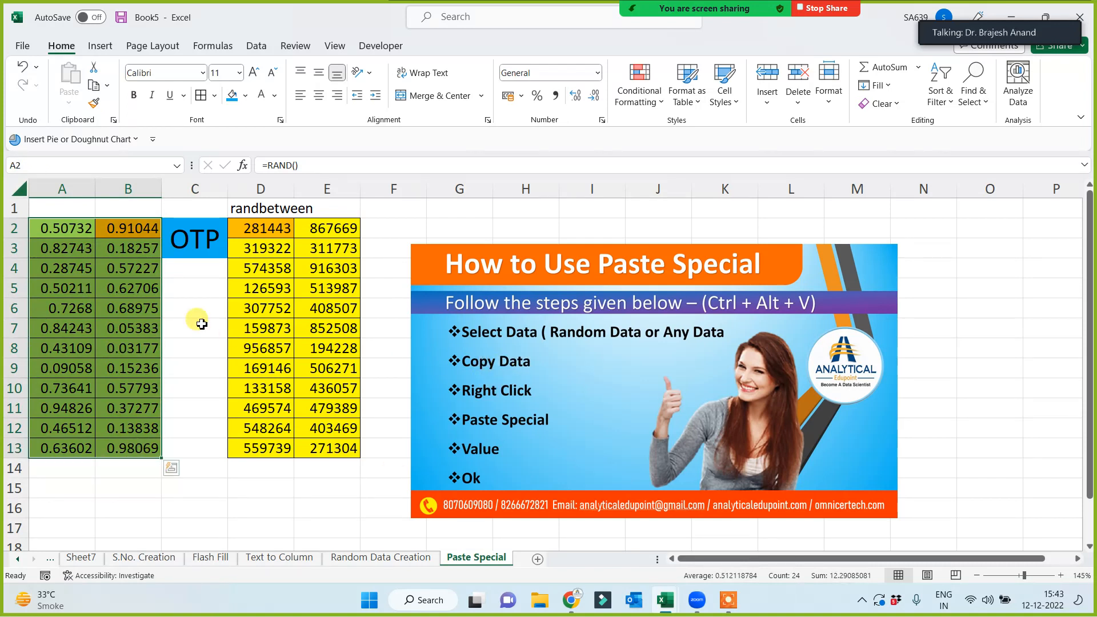
Copy A2:B13 and paste it over itself as values, so A2 holds 0.507317583300046.
left_click(93, 87)
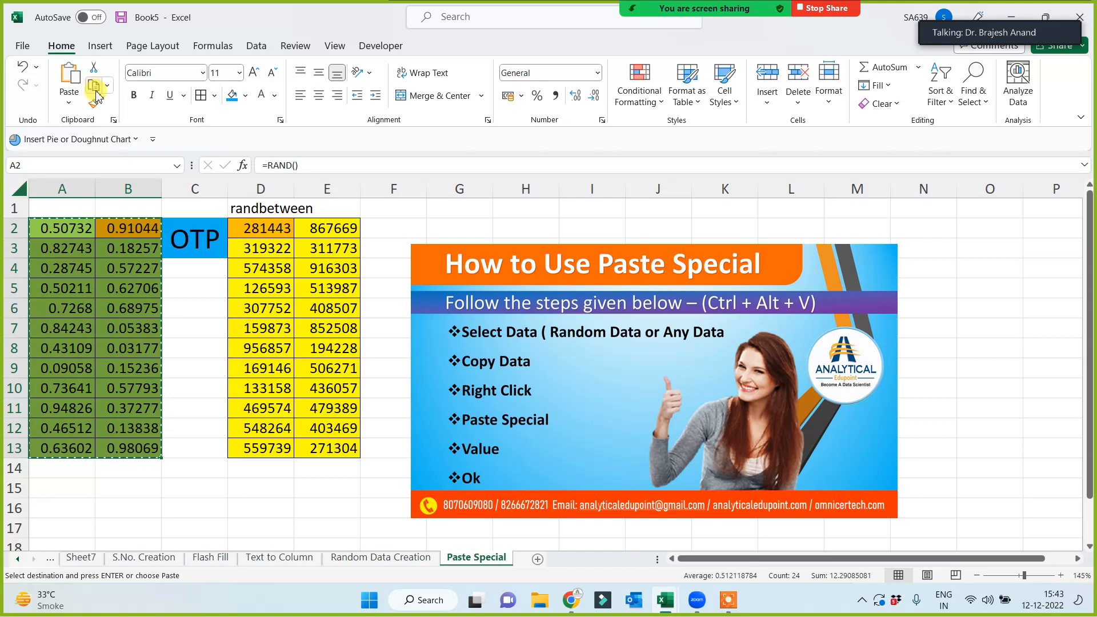
right_click(84, 227)
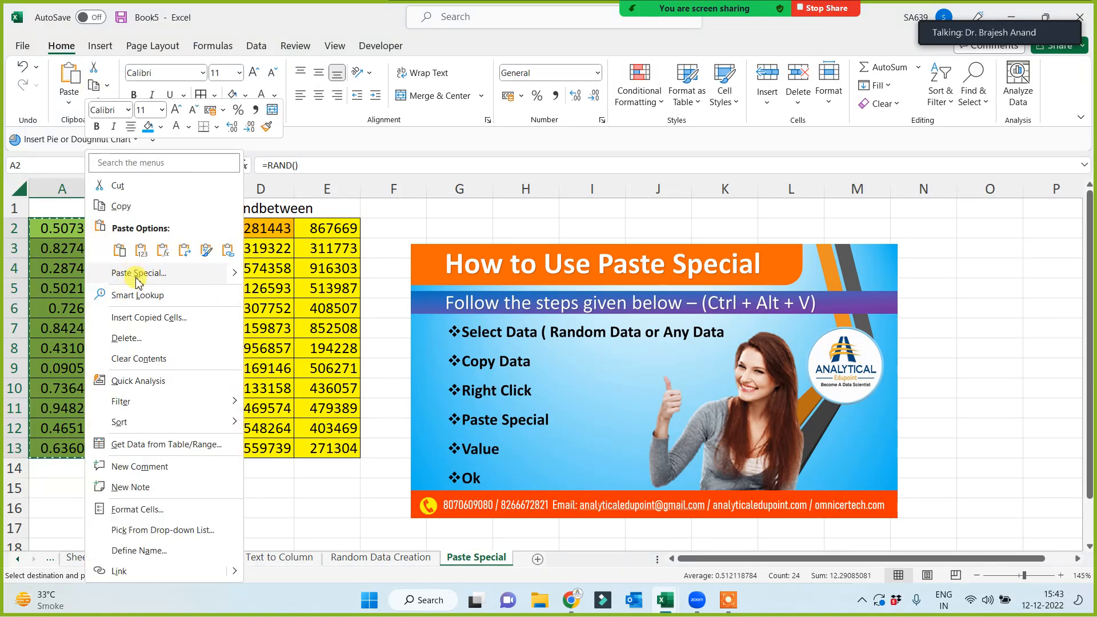
left_click(137, 274)
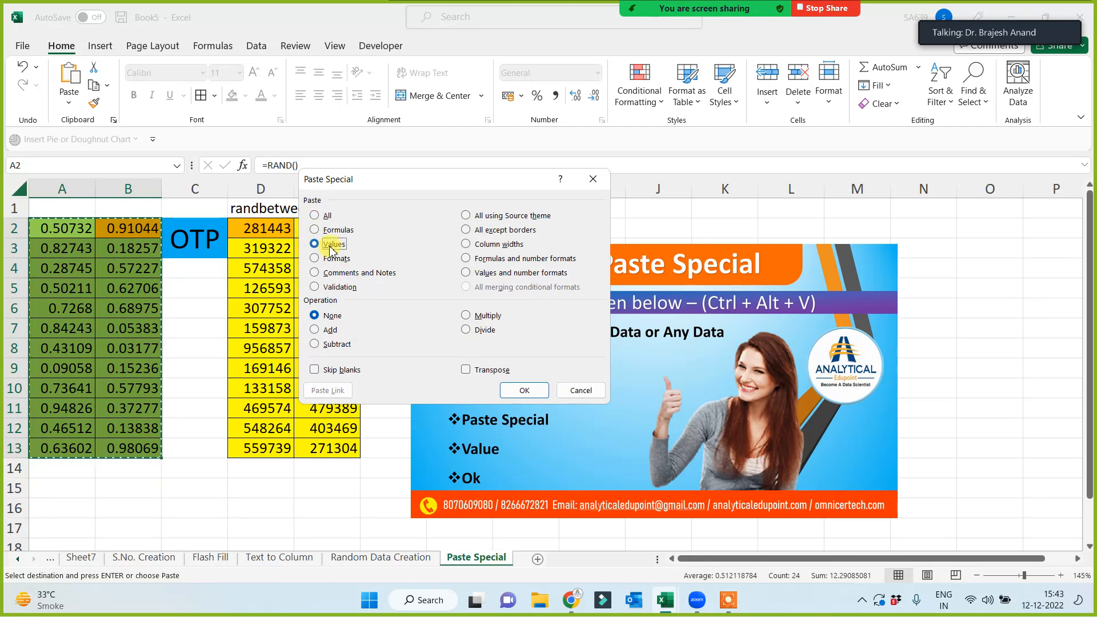
left_click(517, 390)
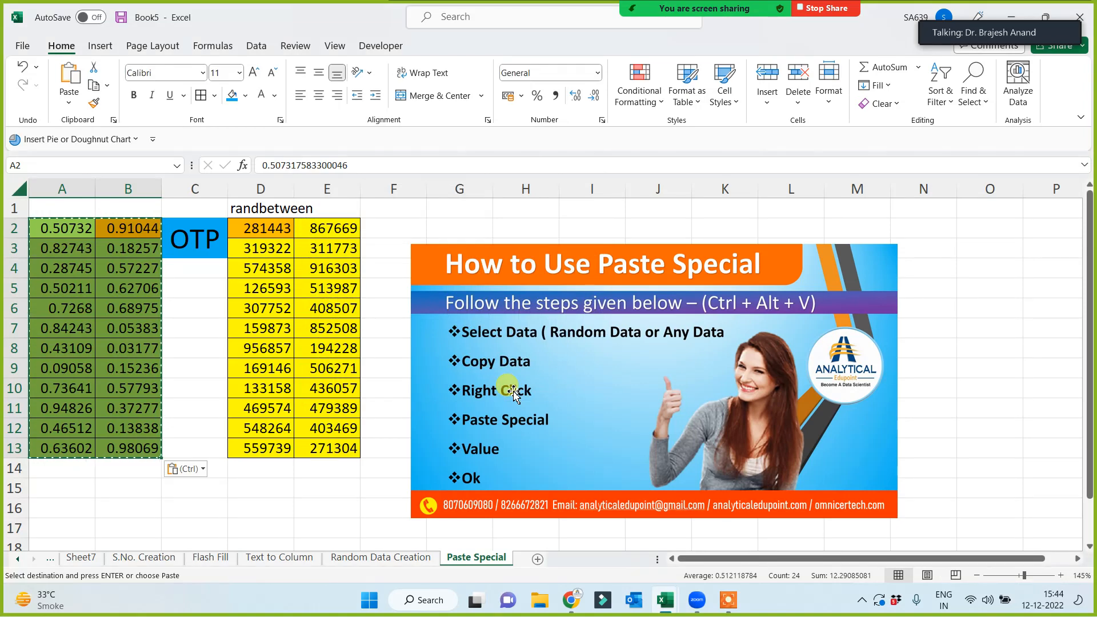
left_click(186, 506)
key("Escape")
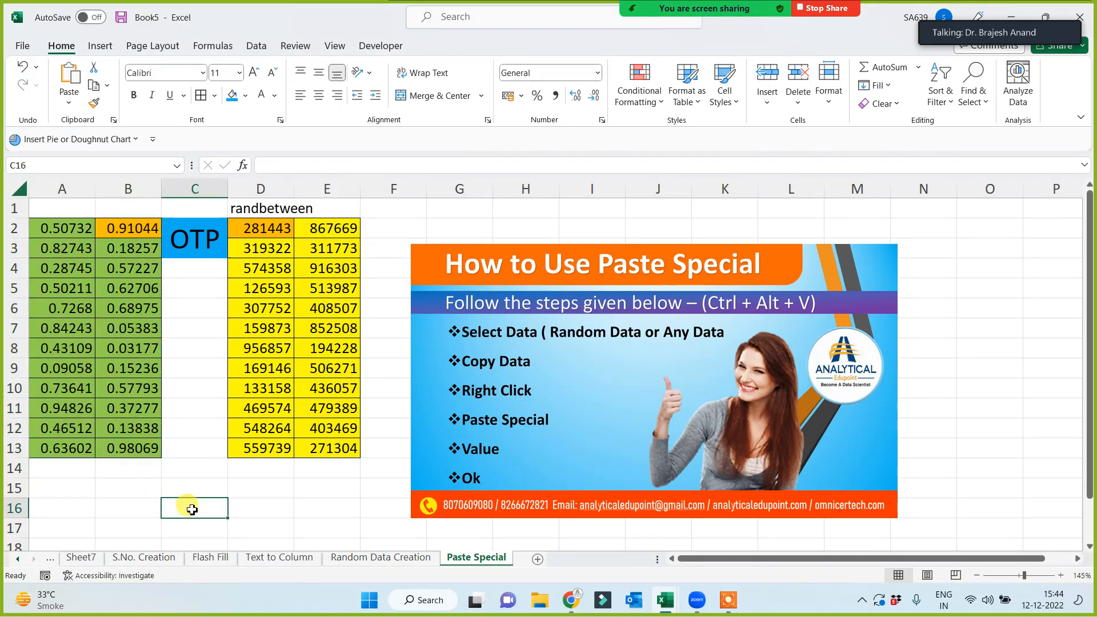
Check the pasted values in A2:B13, then move the picture up-left to column F.
left_click_drag(65, 229, 156, 449)
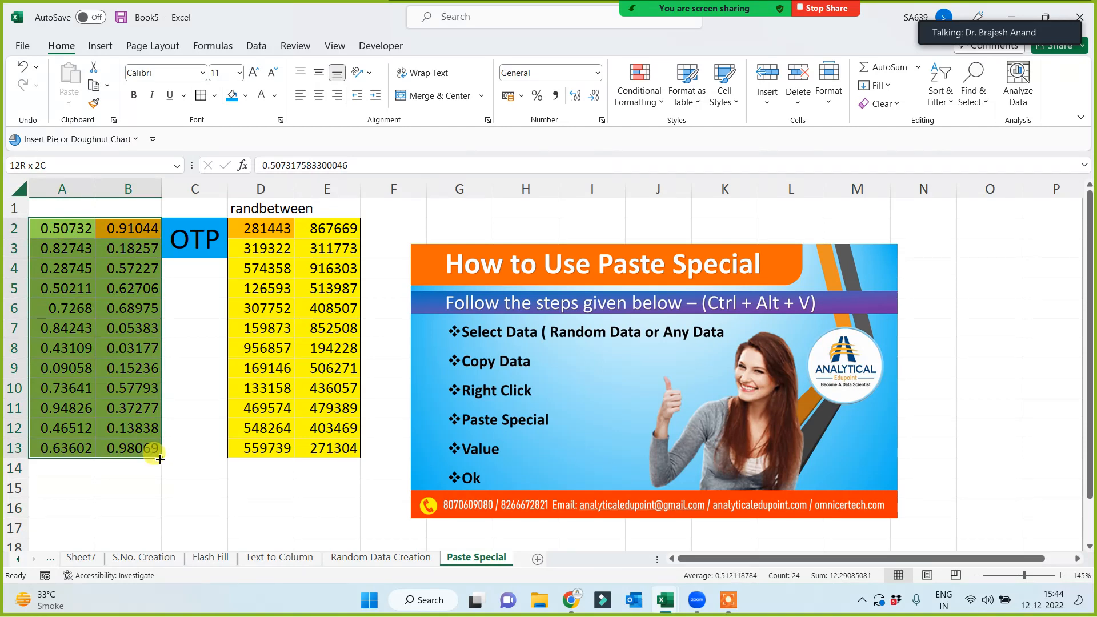
left_click(247, 488)
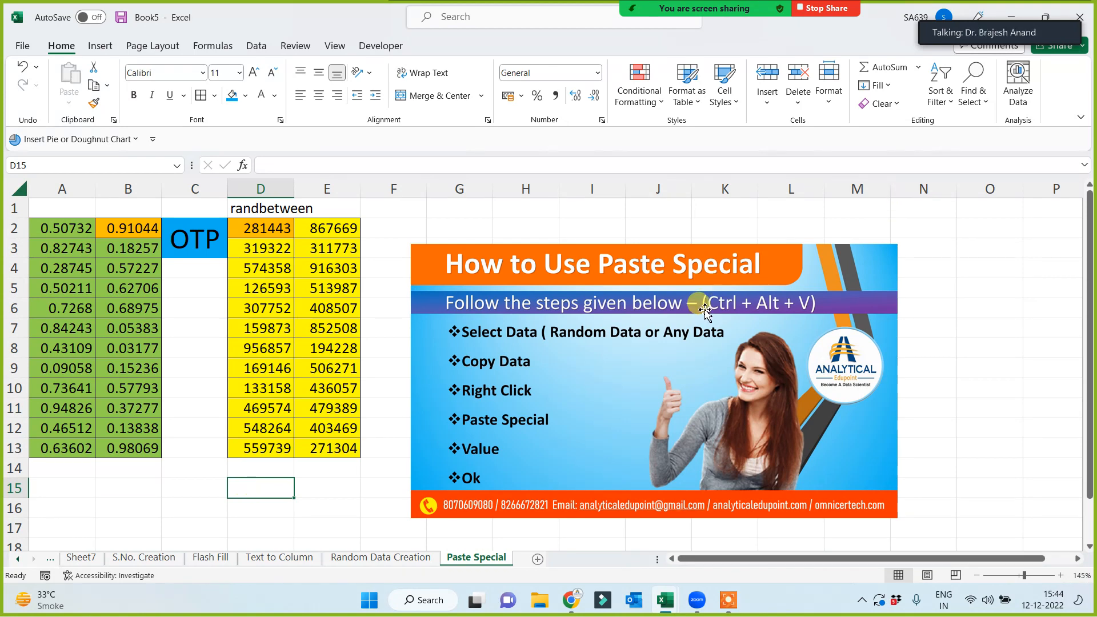
left_click_drag(698, 301, 669, 257)
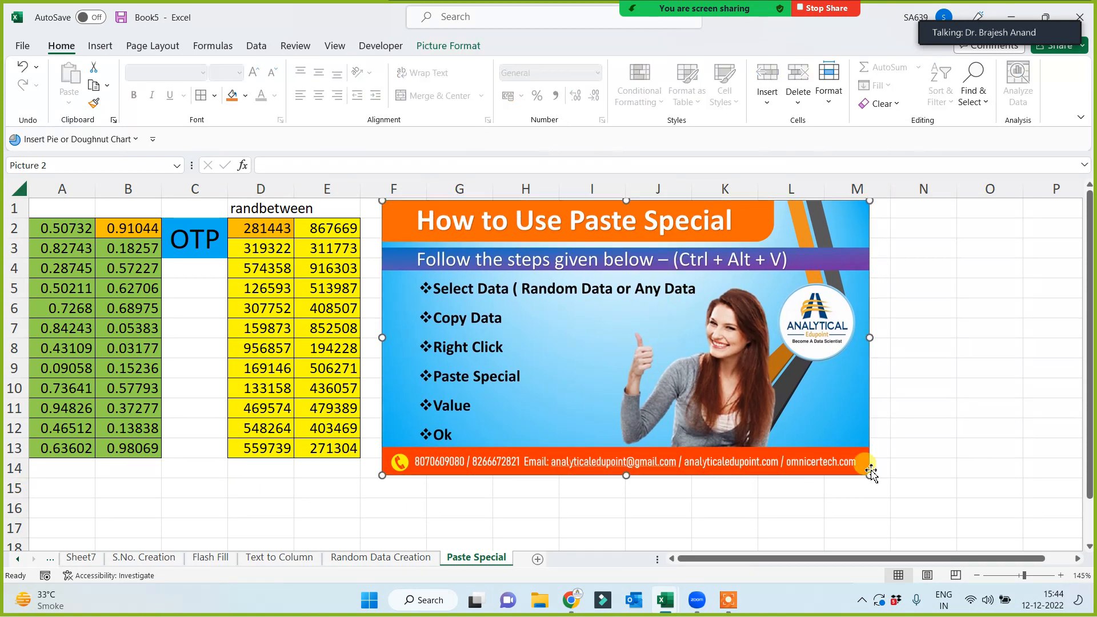
Enlarge the picture to reach column N, then expand the meeting video panel.
left_click_drag(869, 476, 948, 519)
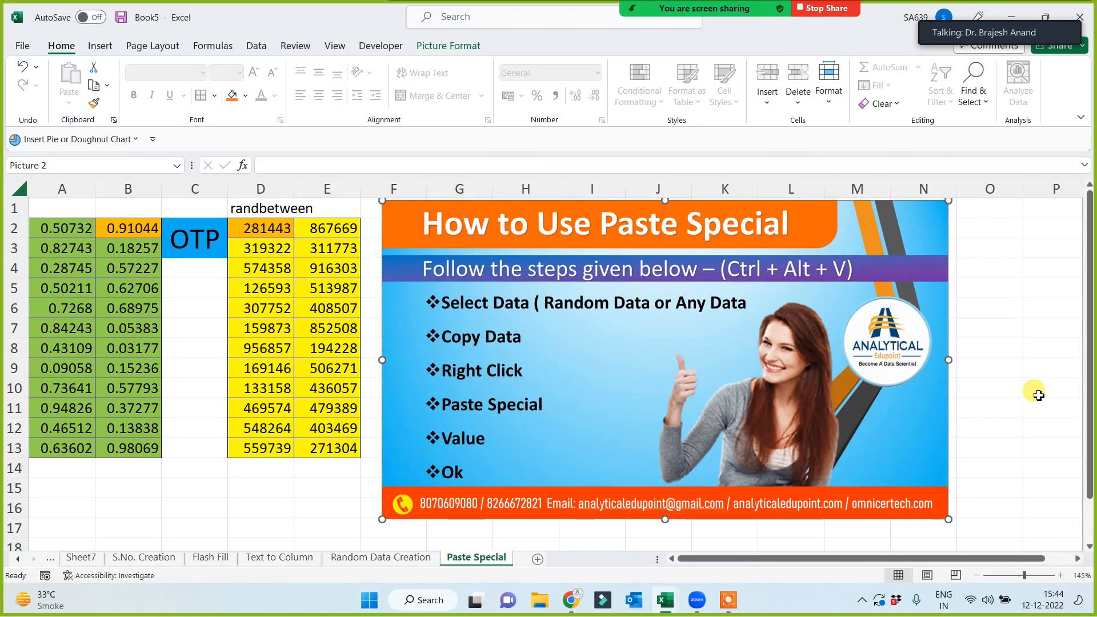
left_click(1039, 394)
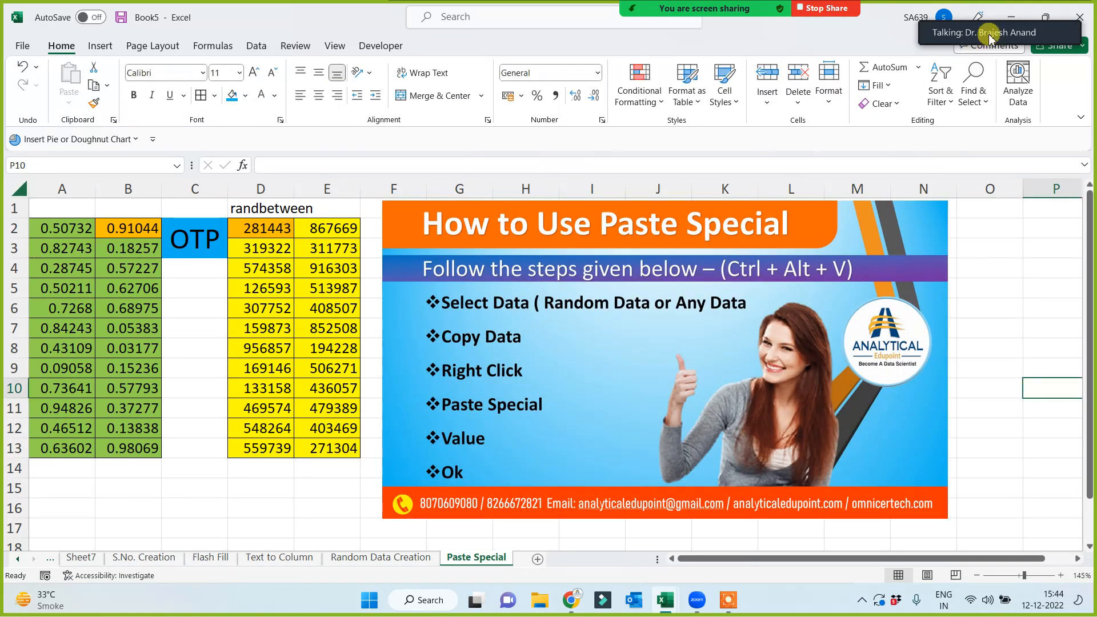
left_click(969, 14)
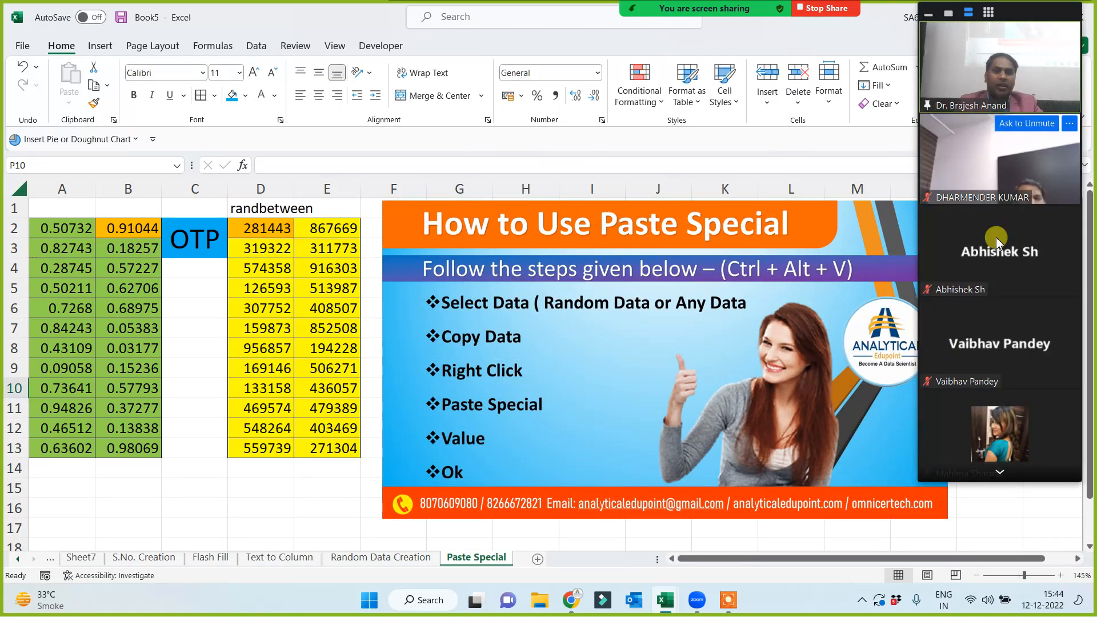
left_click(1001, 473)
left_click(1001, 474)
left_click(1000, 475)
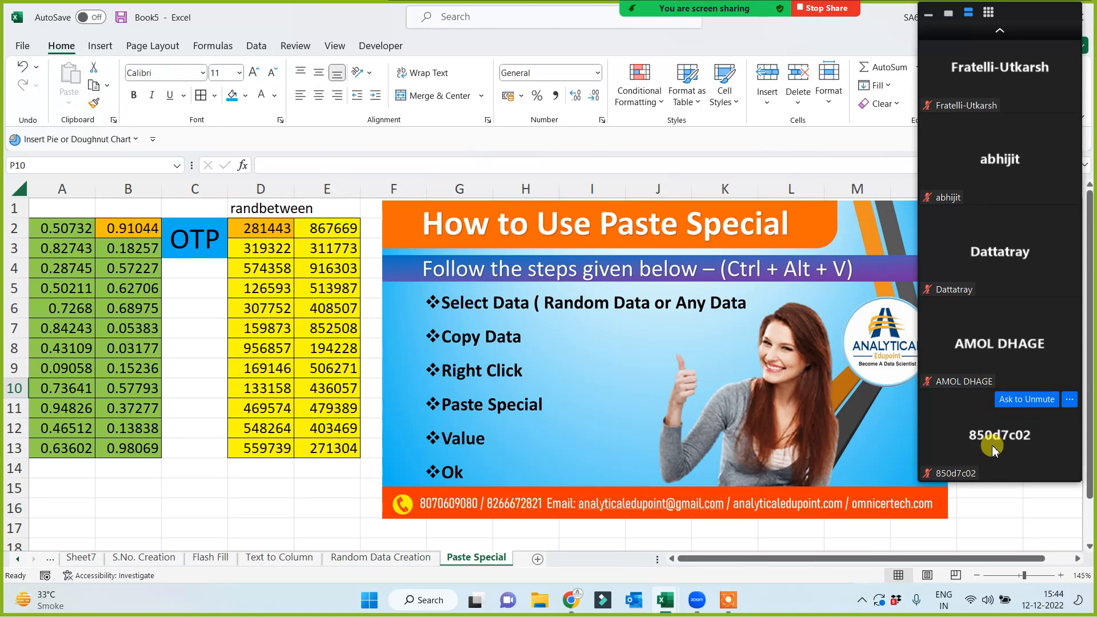
left_click(1003, 35)
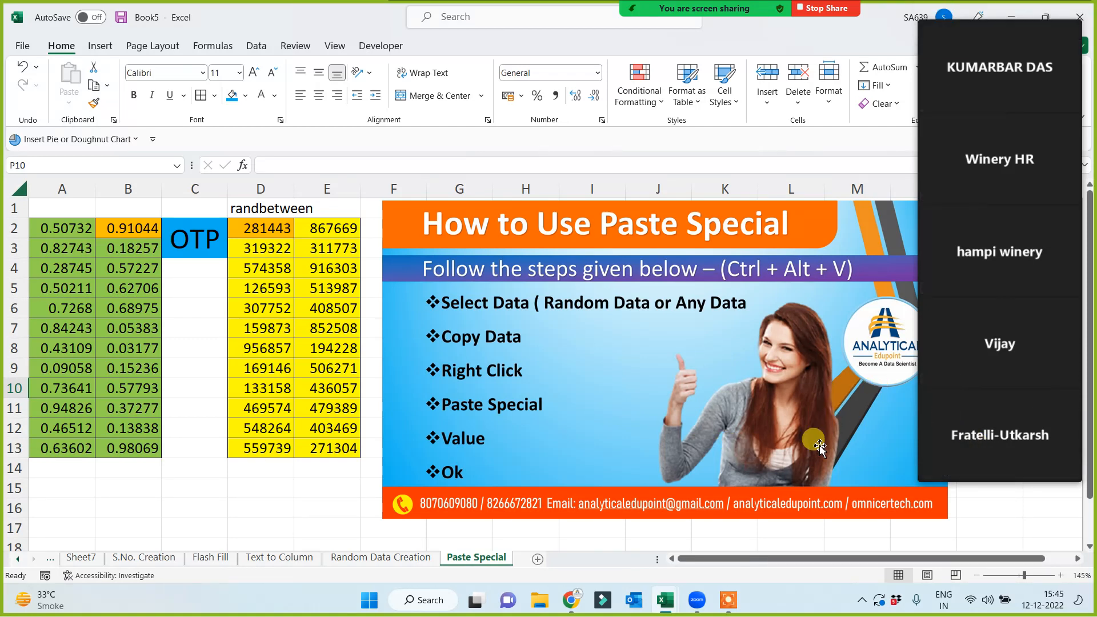
left_click(253, 494)
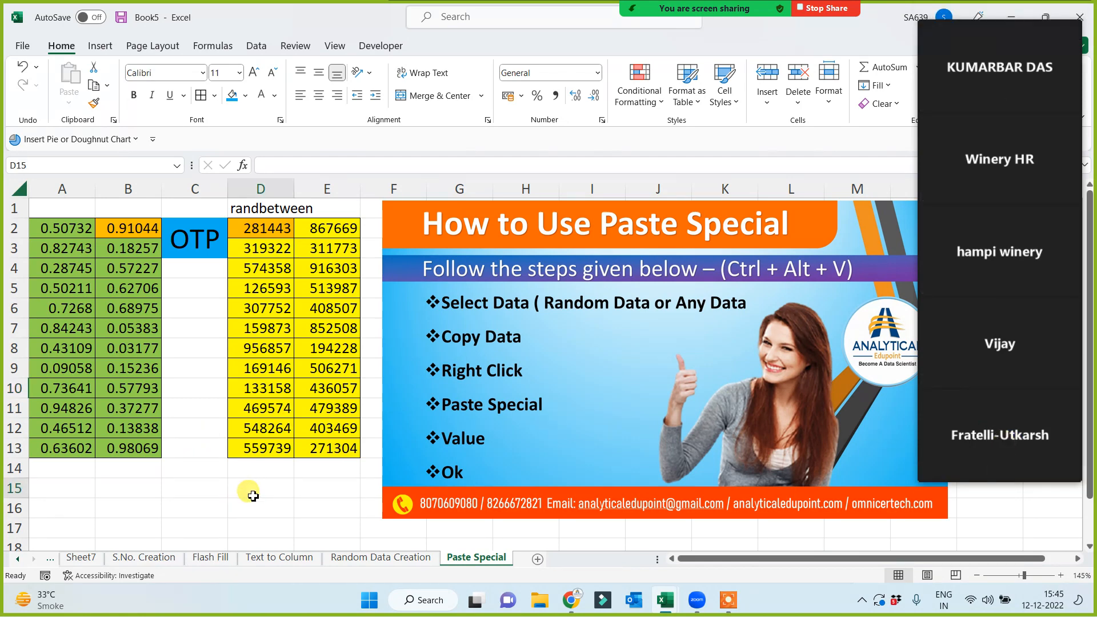
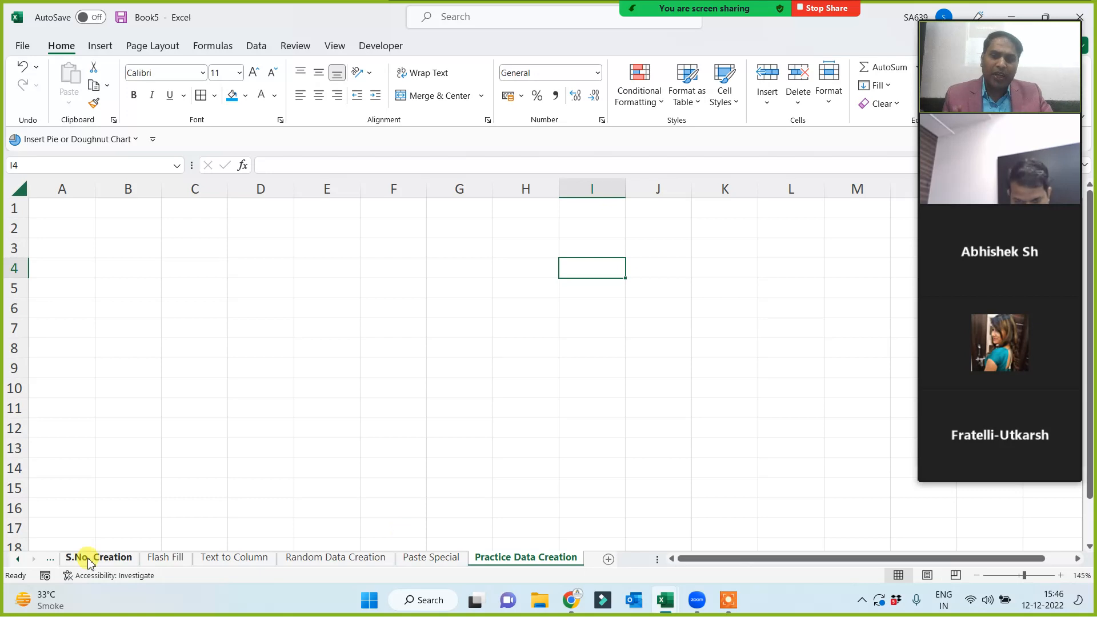
Type the header S.No. in A1 and the first serial number 1 in A2.
key("ctrl+Home")
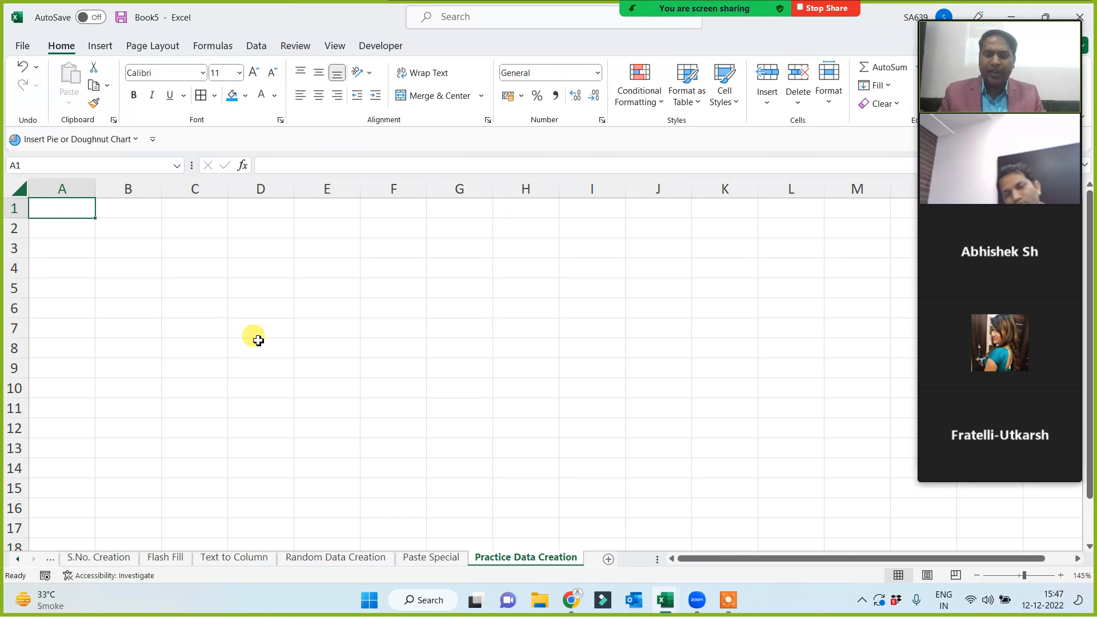
type("S.No.")
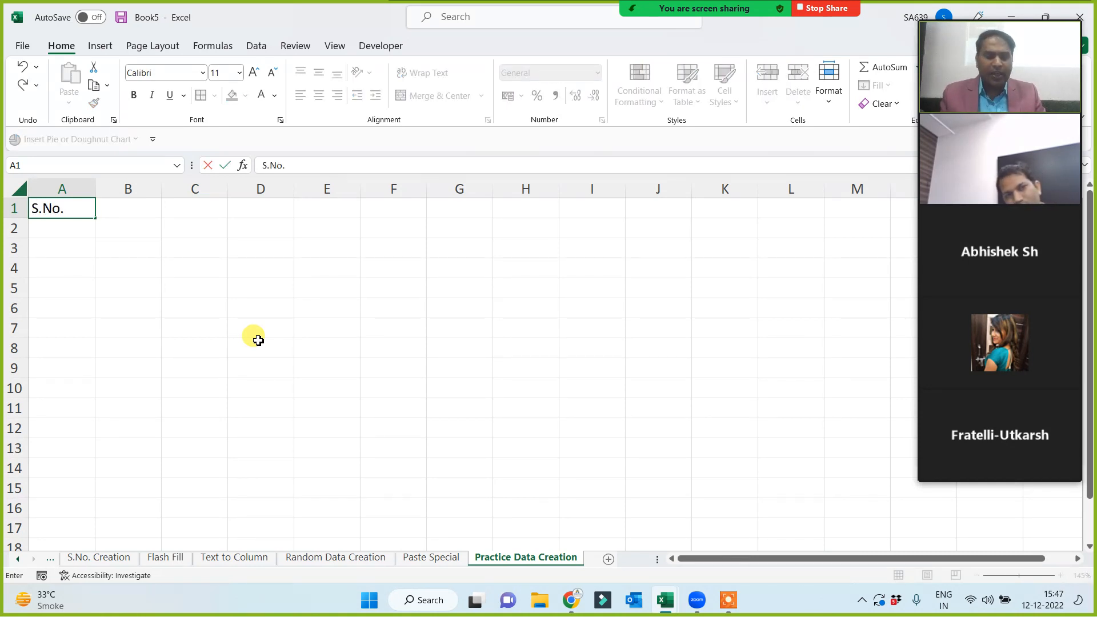
key("Return")
type("1")
key("Return")
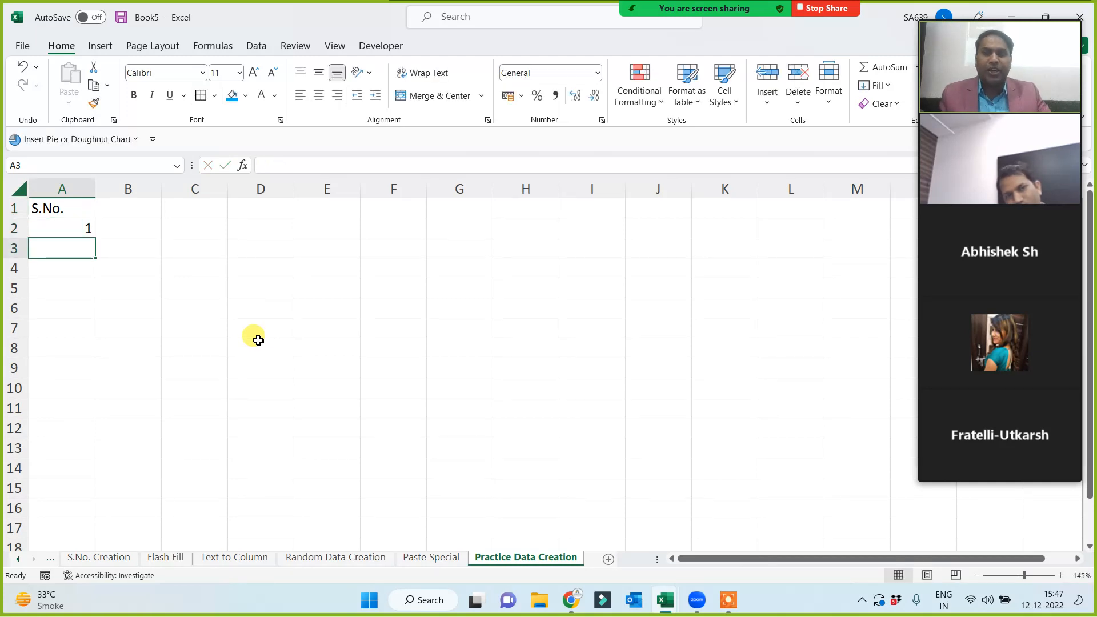
Fill column A as a series down the column with step 1, stopping at 500.
left_click(90, 233)
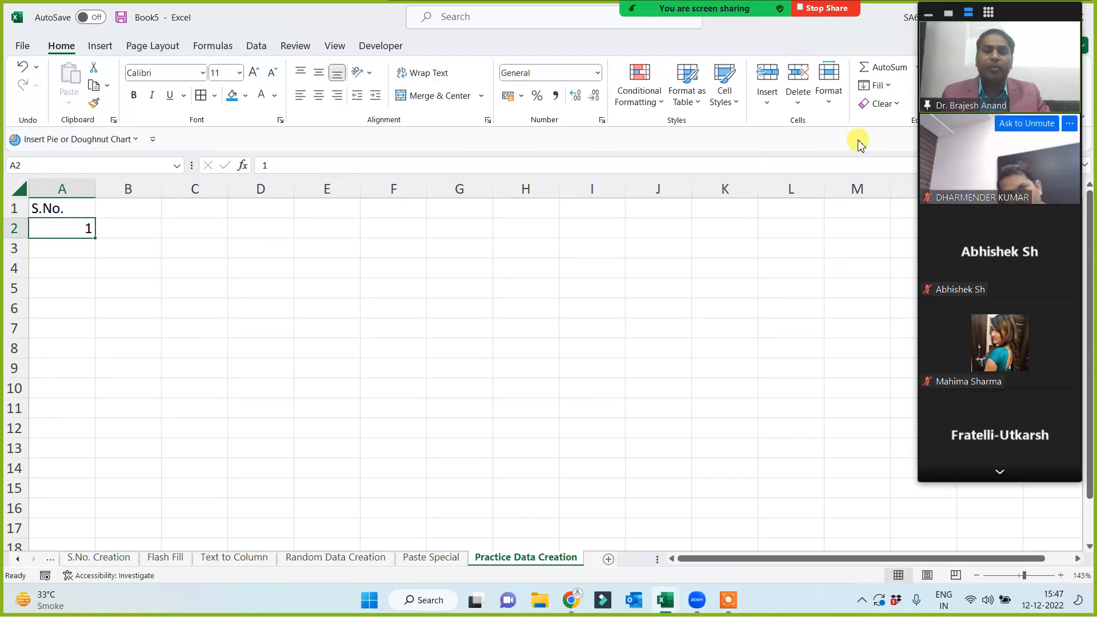
left_click(878, 86)
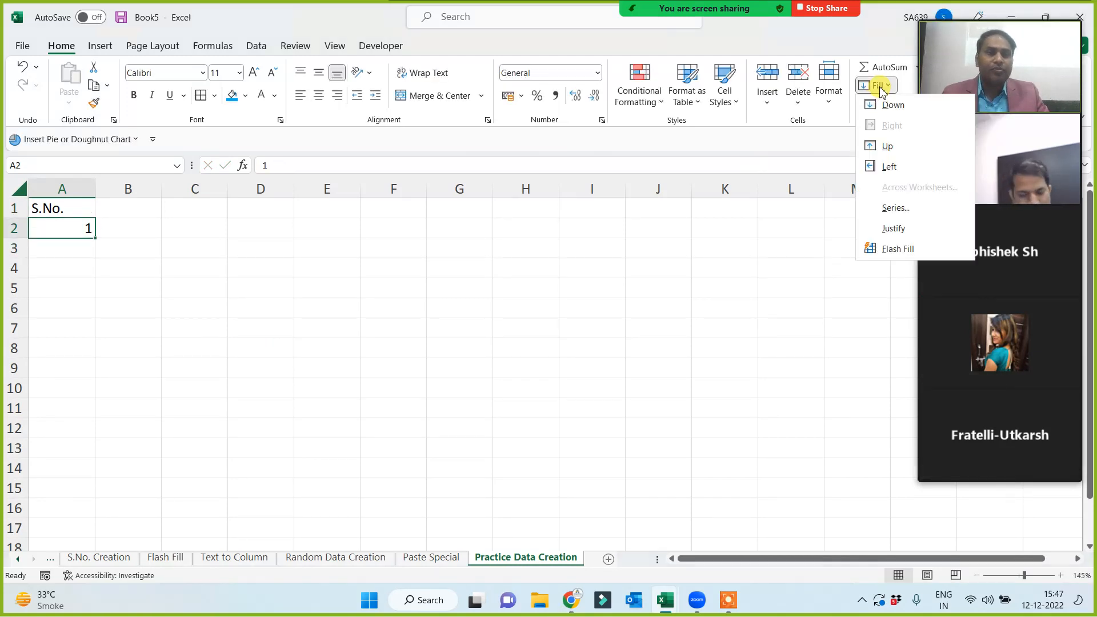
left_click(894, 208)
left_click(527, 344)
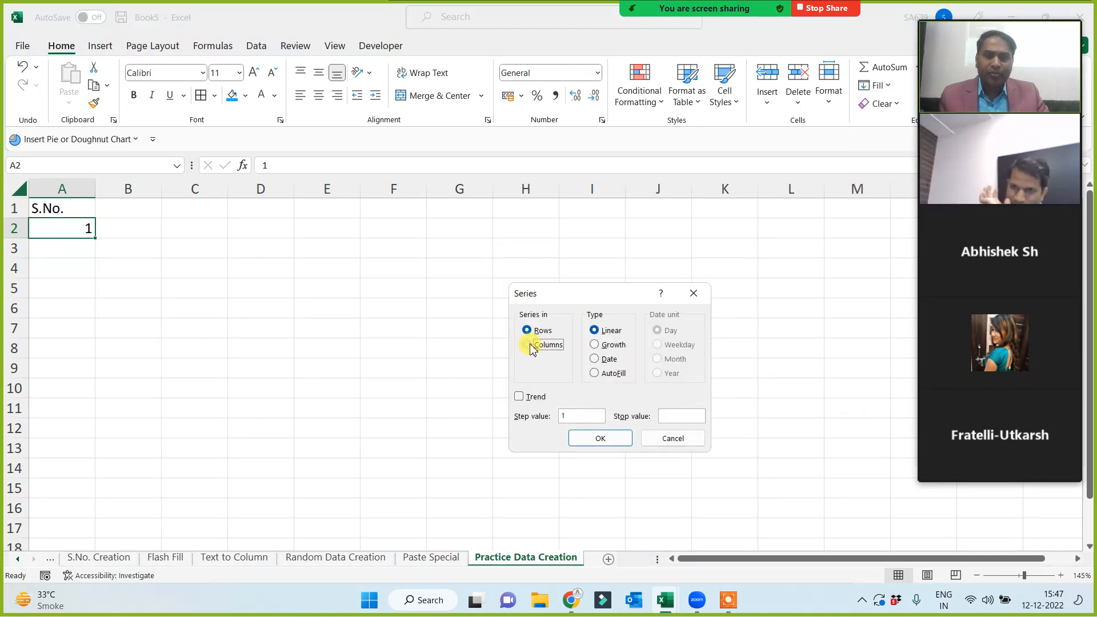
left_click(669, 418)
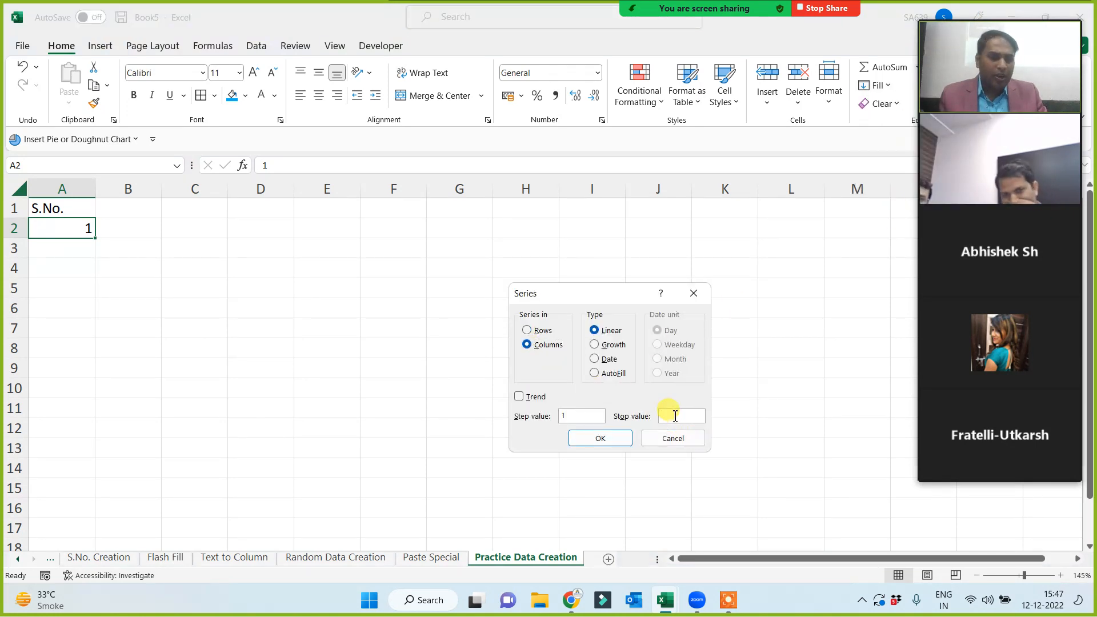
left_click(597, 441)
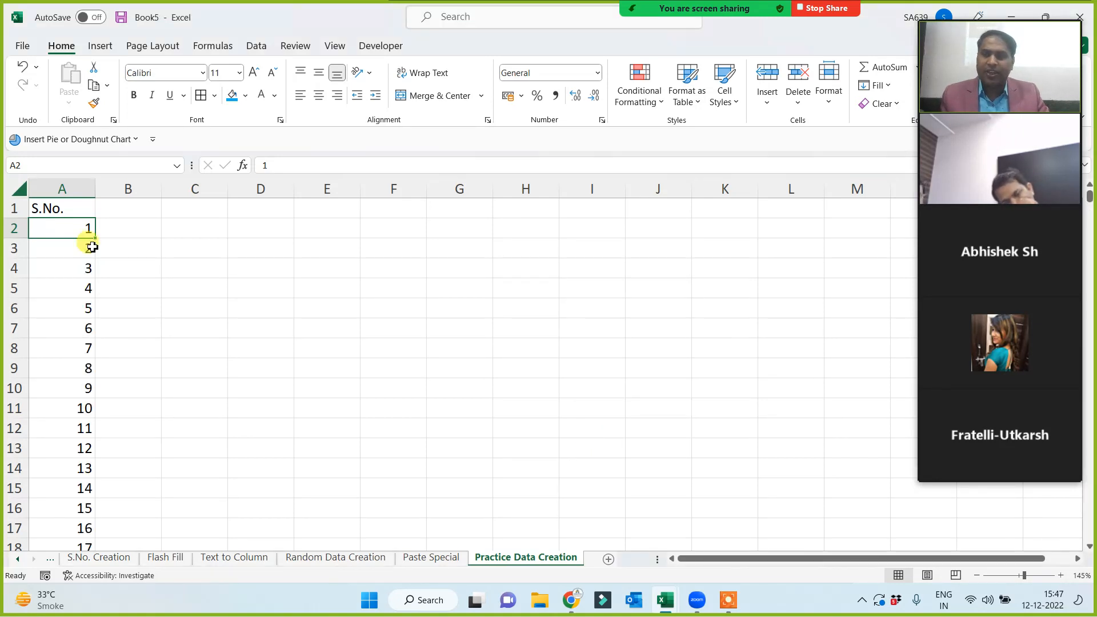
left_click(64, 188)
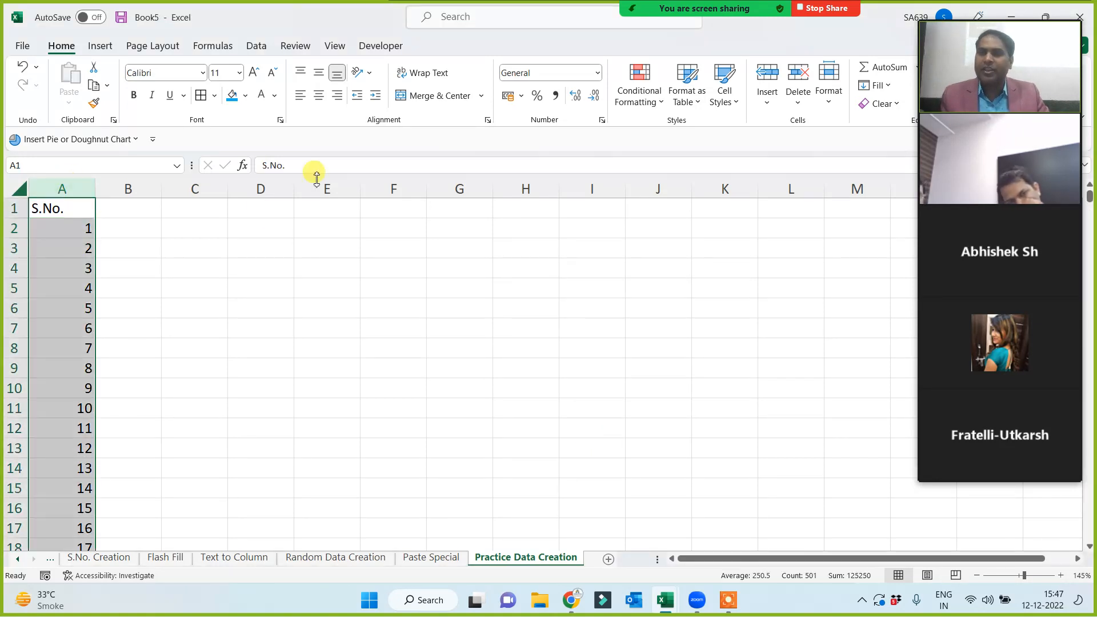
Centre the serial numbers and add a 'Sales Person' header in B1, autofitting column B.
left_click(318, 96)
left_click(180, 266)
left_click(124, 212)
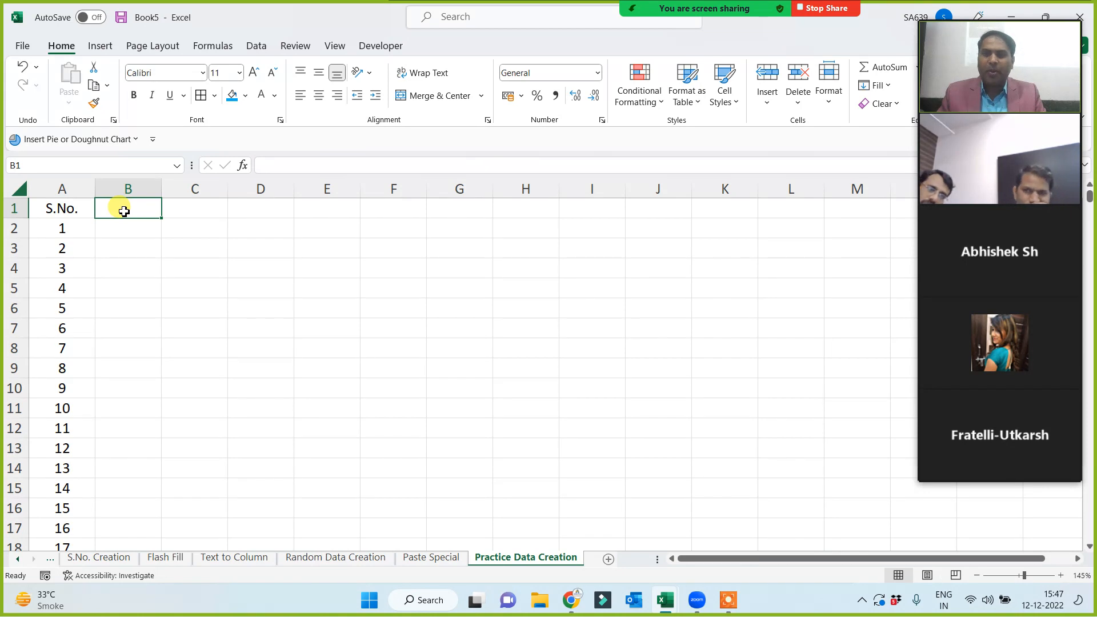
type("Sales P")
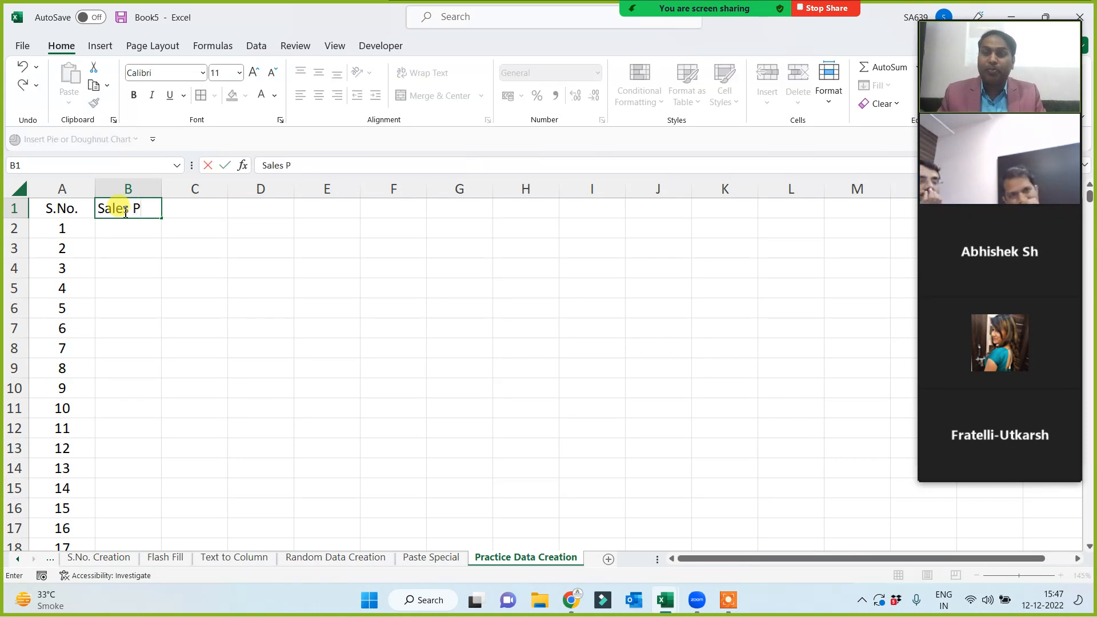
type("erson")
key("Return")
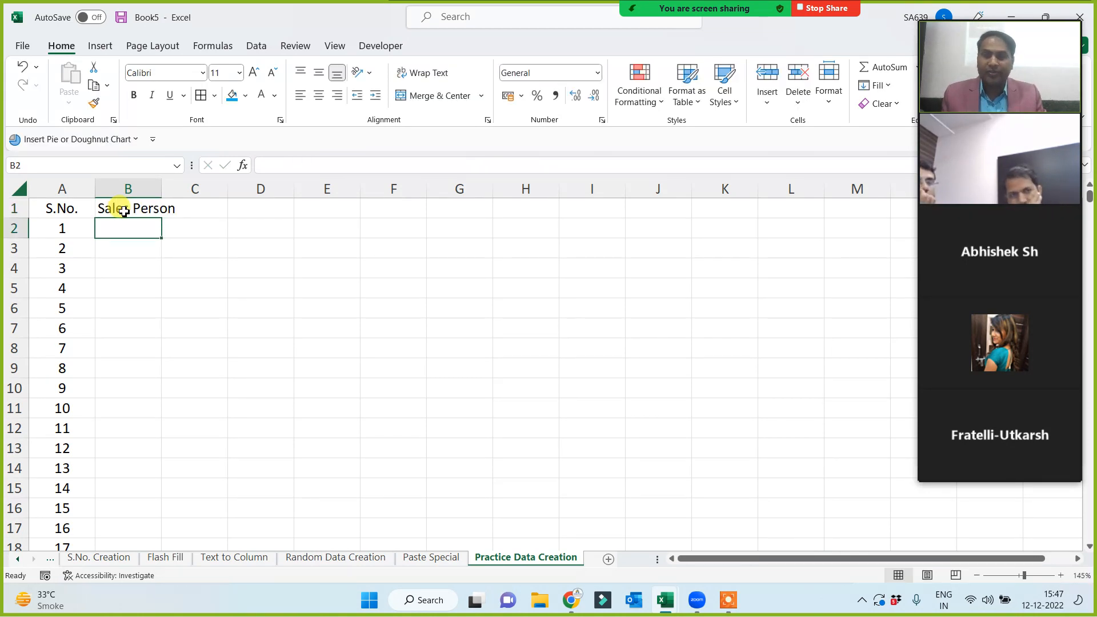
double_click(161, 189)
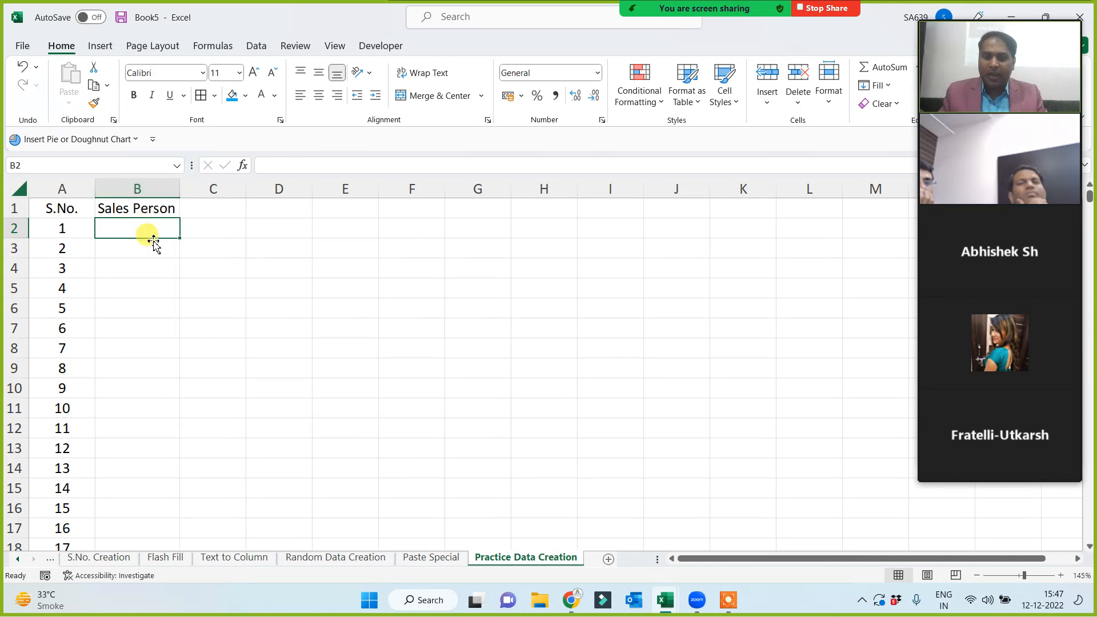
Enter a salesperson name in B2 and fill it down the whole of column B.
type("Neha")
left_click(99, 288)
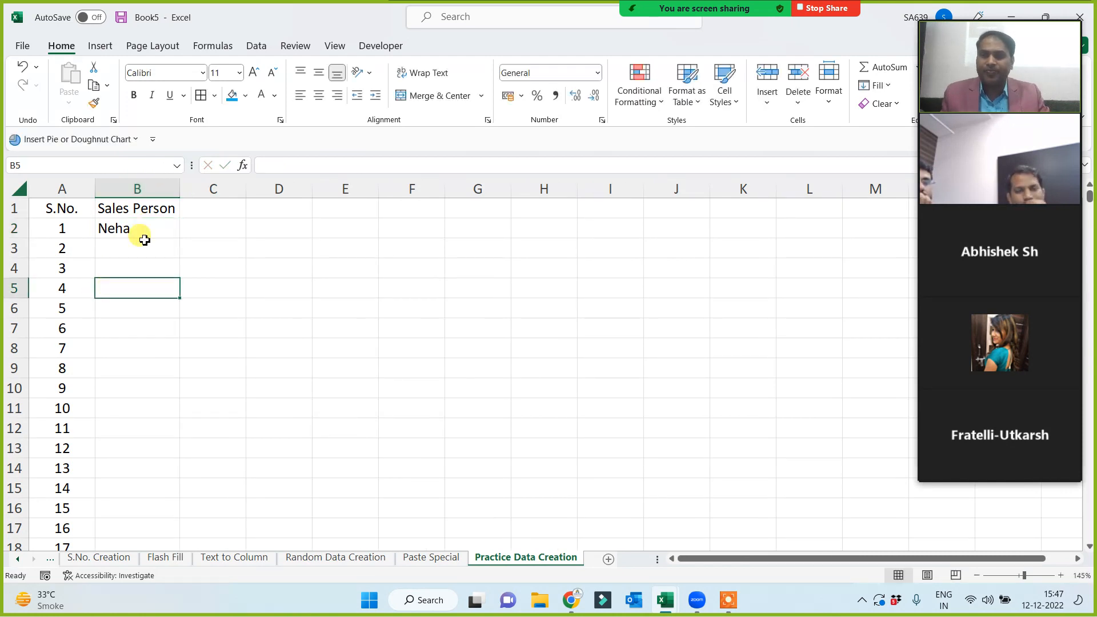
left_click(149, 231)
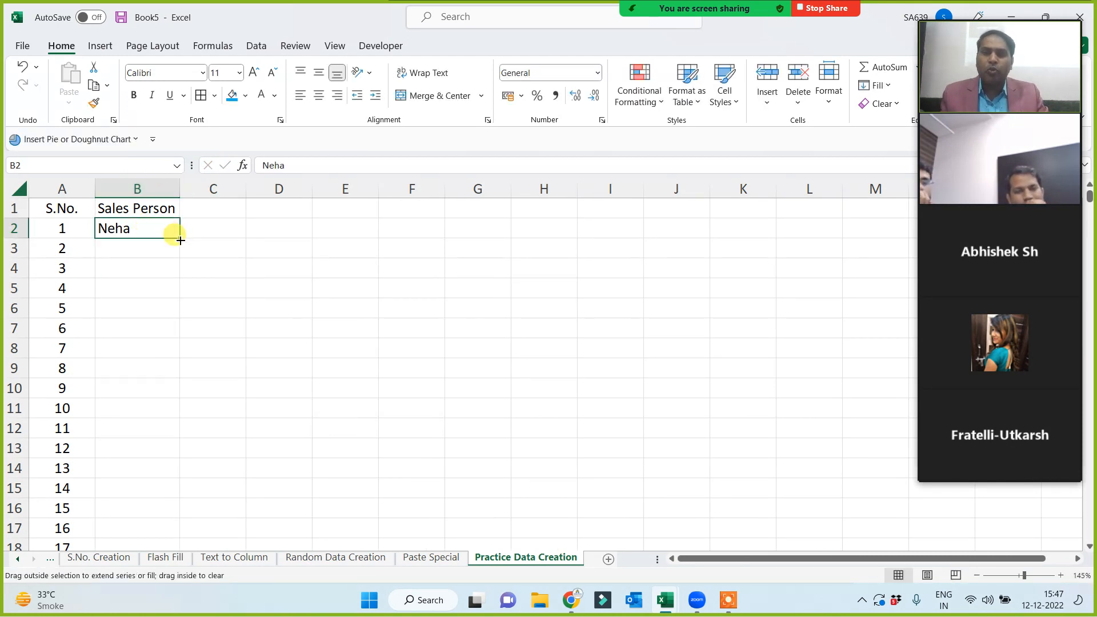
double_click(180, 241)
left_click(155, 247)
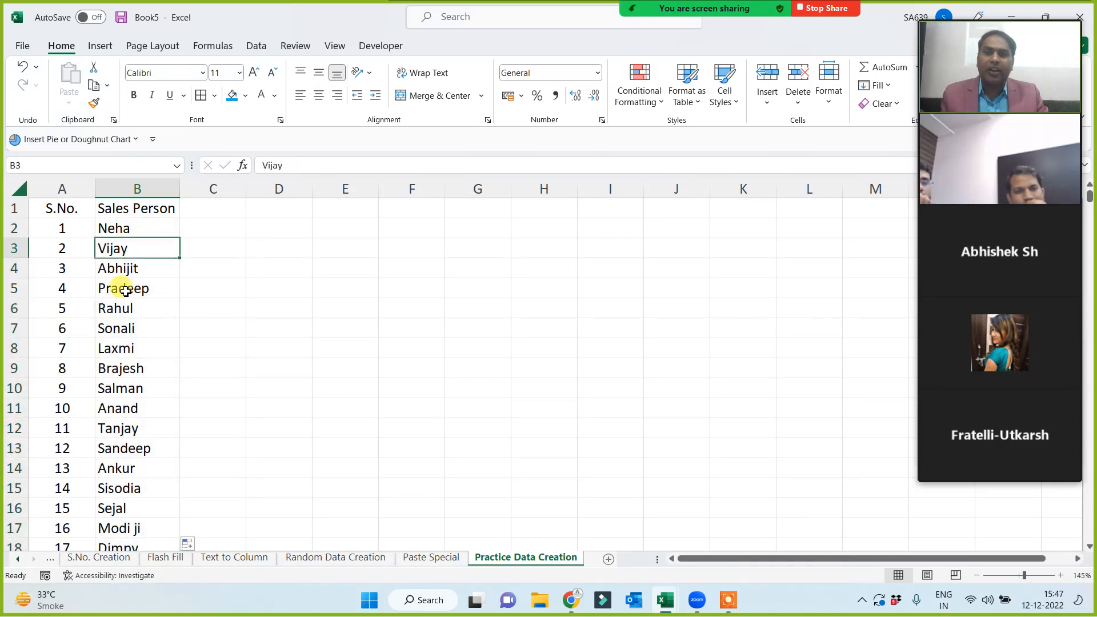
left_click(127, 332)
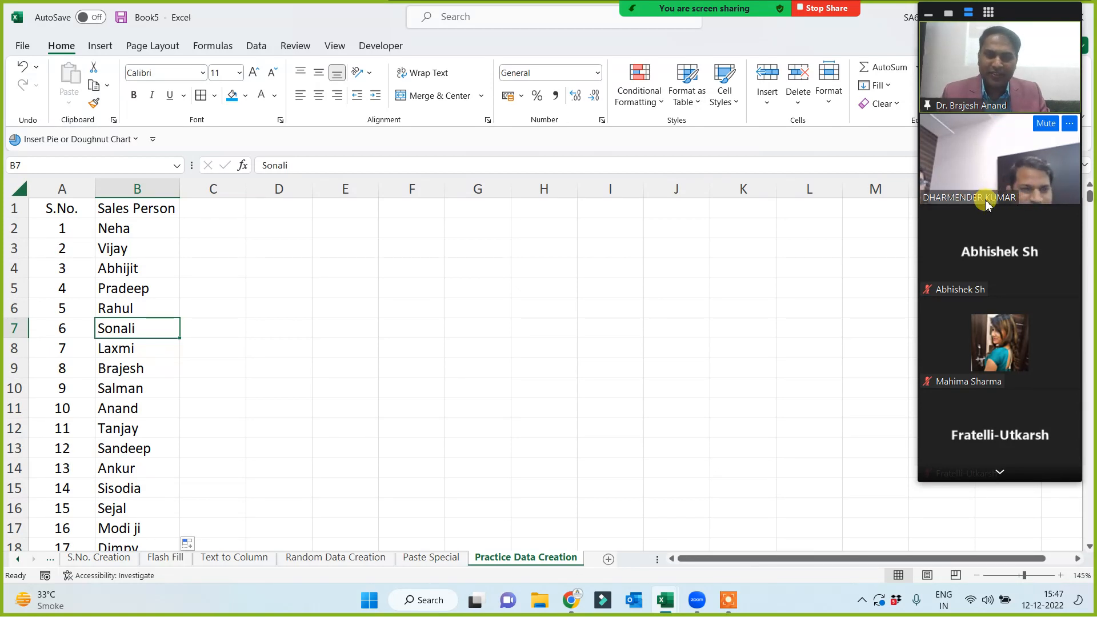
left_click_drag(150, 227, 143, 348)
left_click(283, 301)
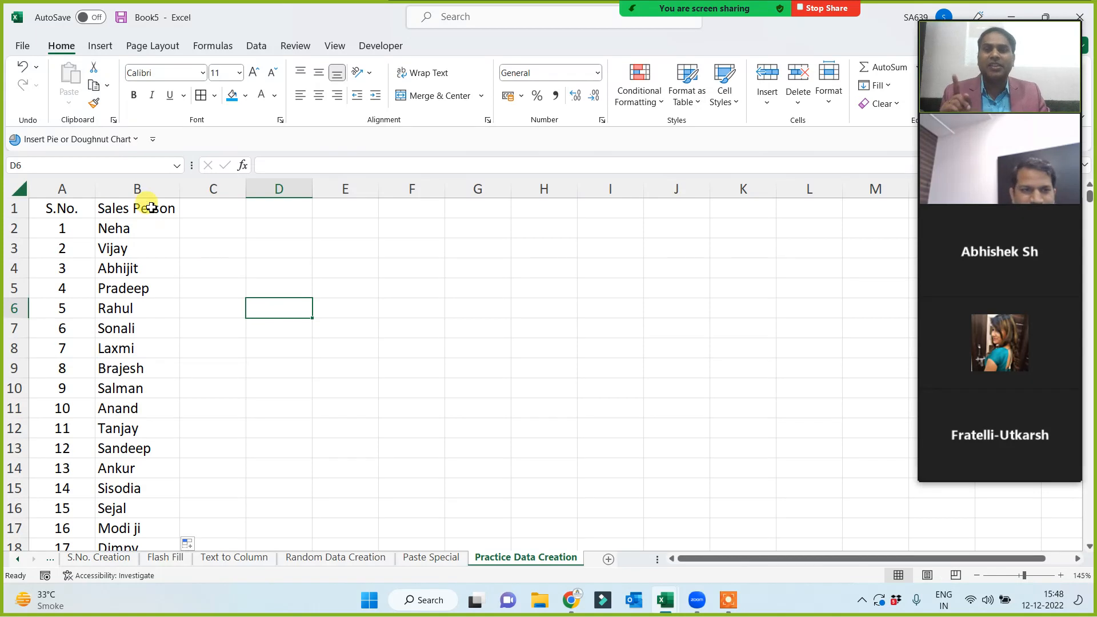
Shade the S.No. and Sales Person headers blue and add a 'Product' header in C1.
left_click_drag(140, 209, 63, 206)
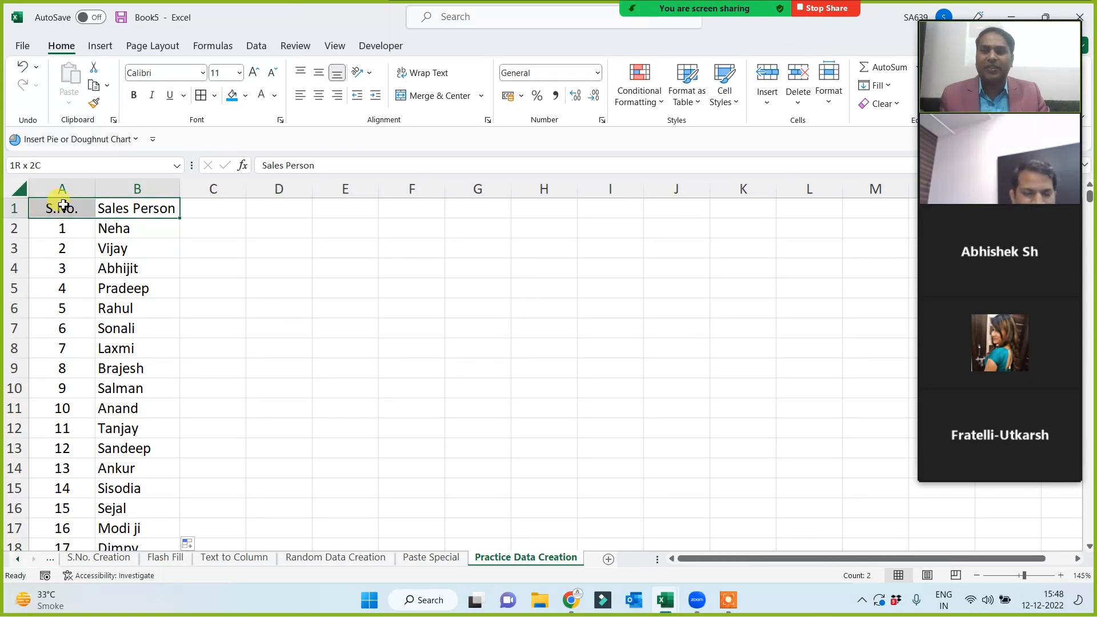
left_click(232, 95)
left_click(212, 210)
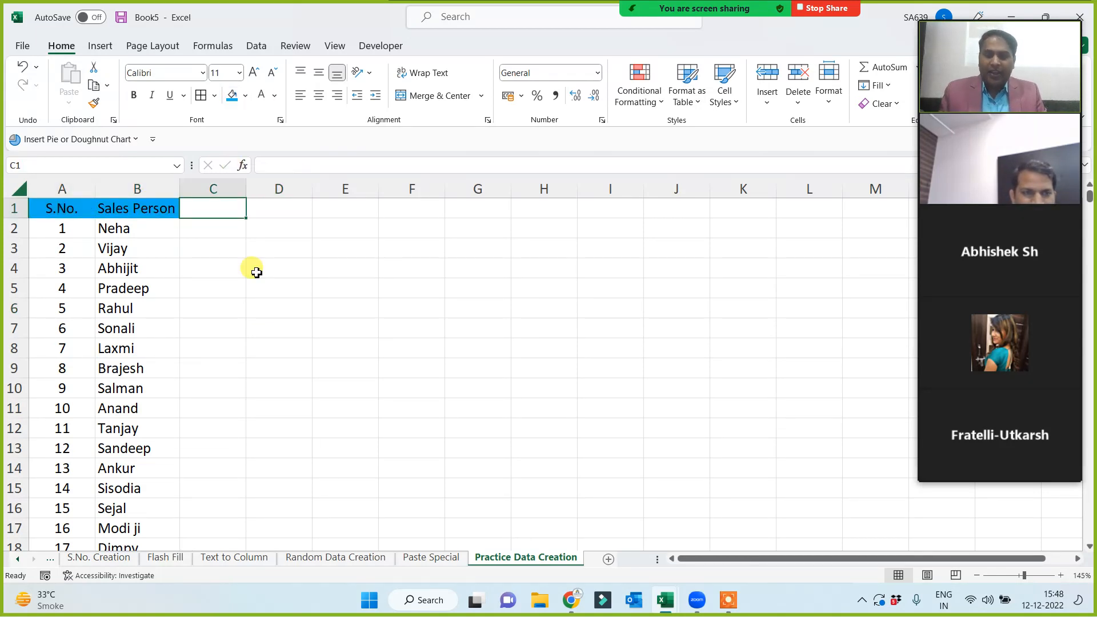
type("Product")
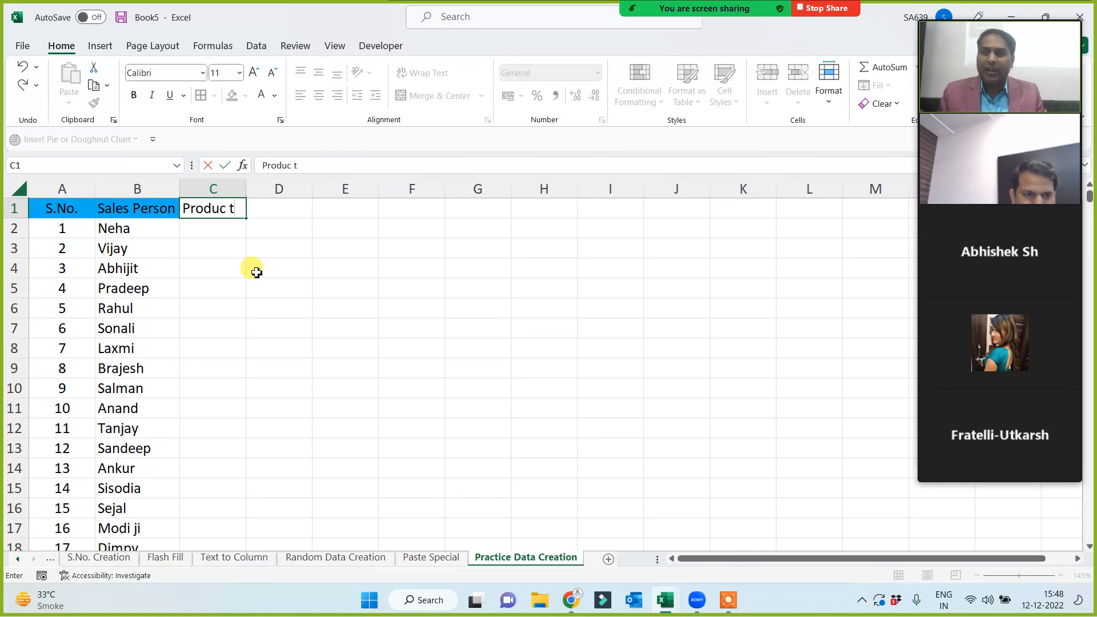
left_click(216, 227)
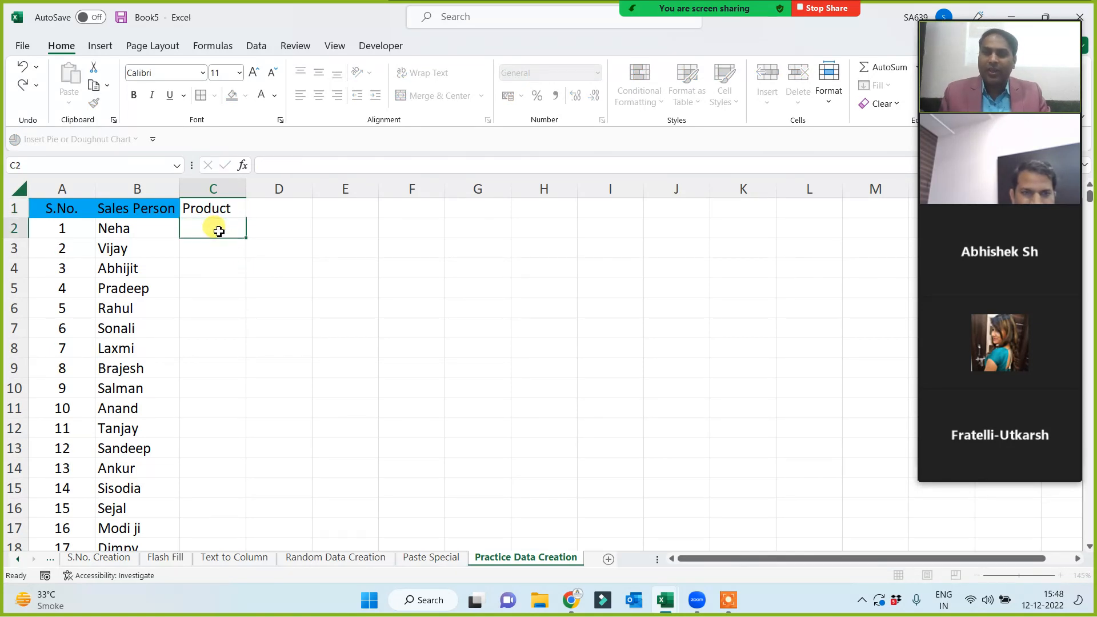
Fill product names from 'apple' down to row 501, then type 'Sales Price' in D1.
type("apple")
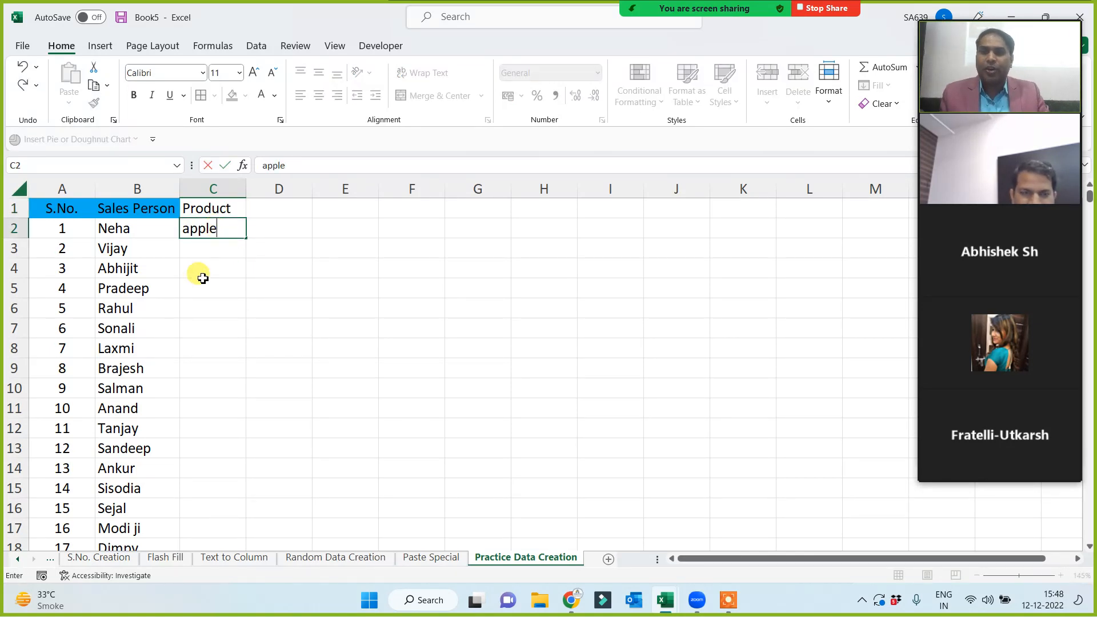
key("ctrl+Return")
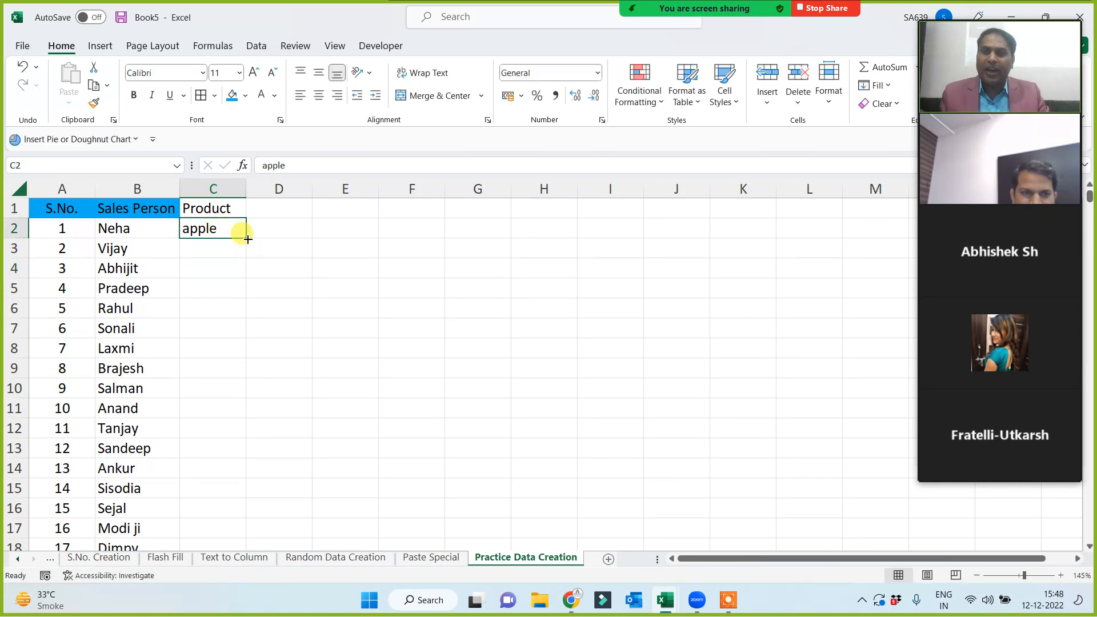
double_click(248, 238)
double_click(246, 188)
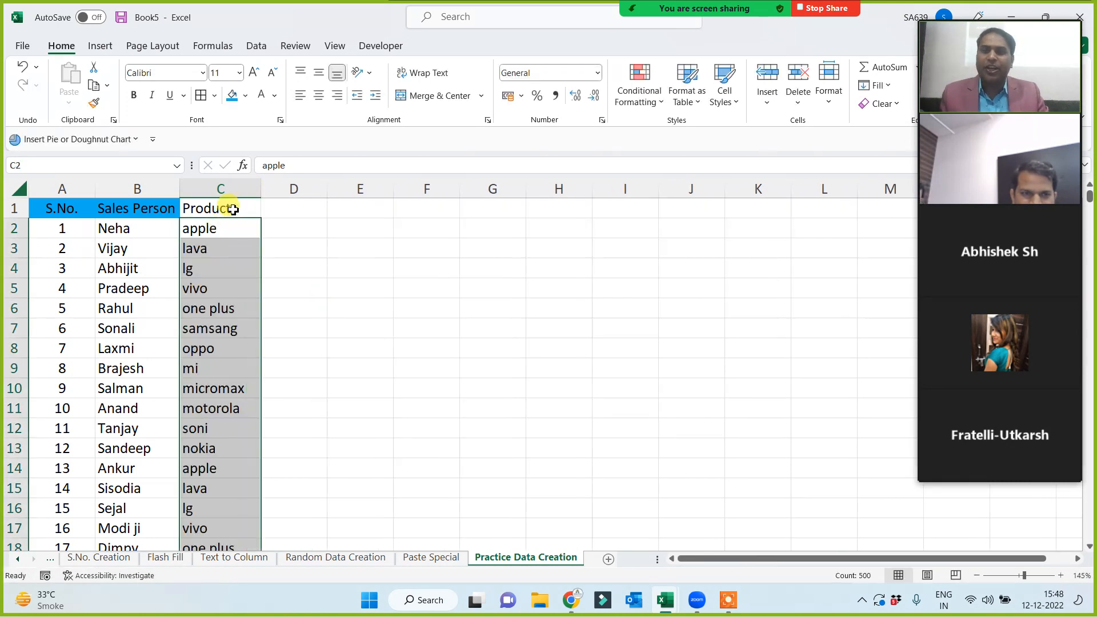
left_click(233, 210)
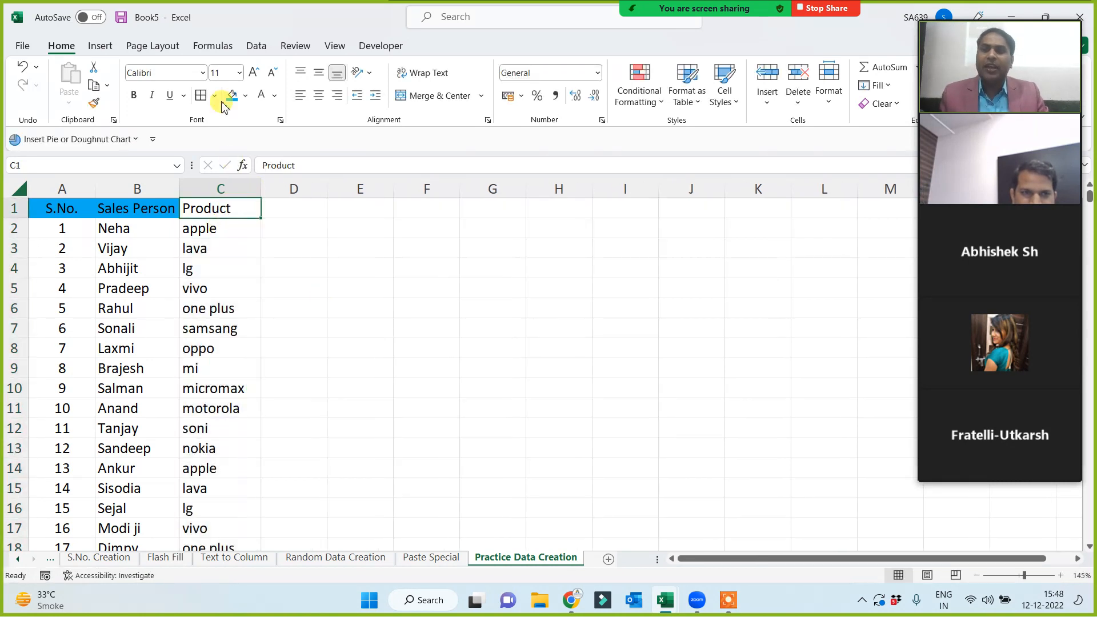
left_click(368, 284)
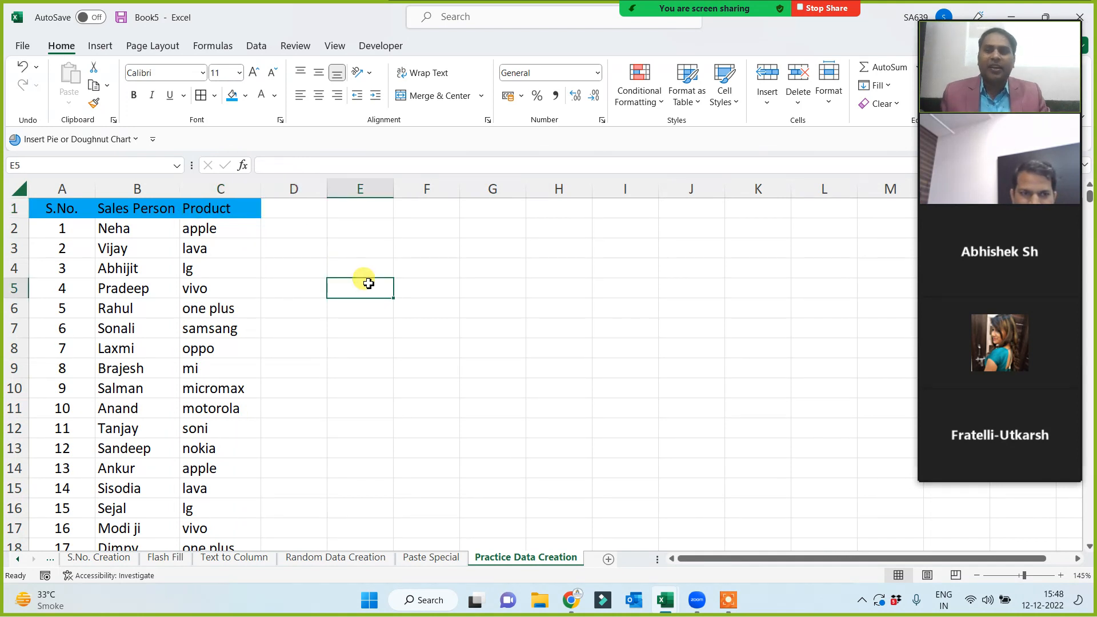
left_click(288, 210)
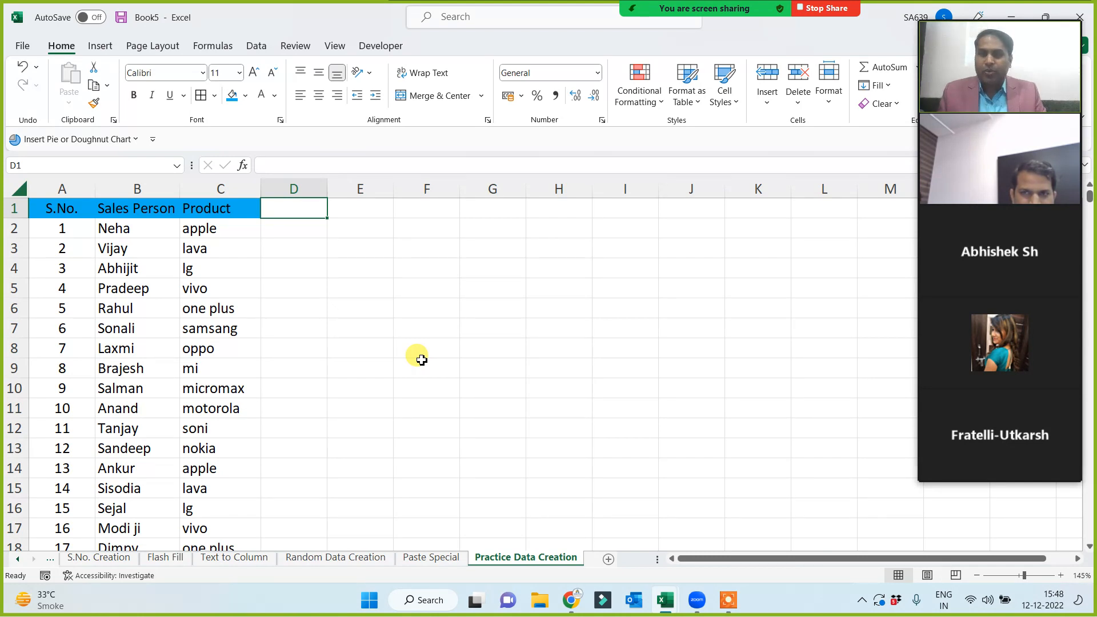
type("Sal")
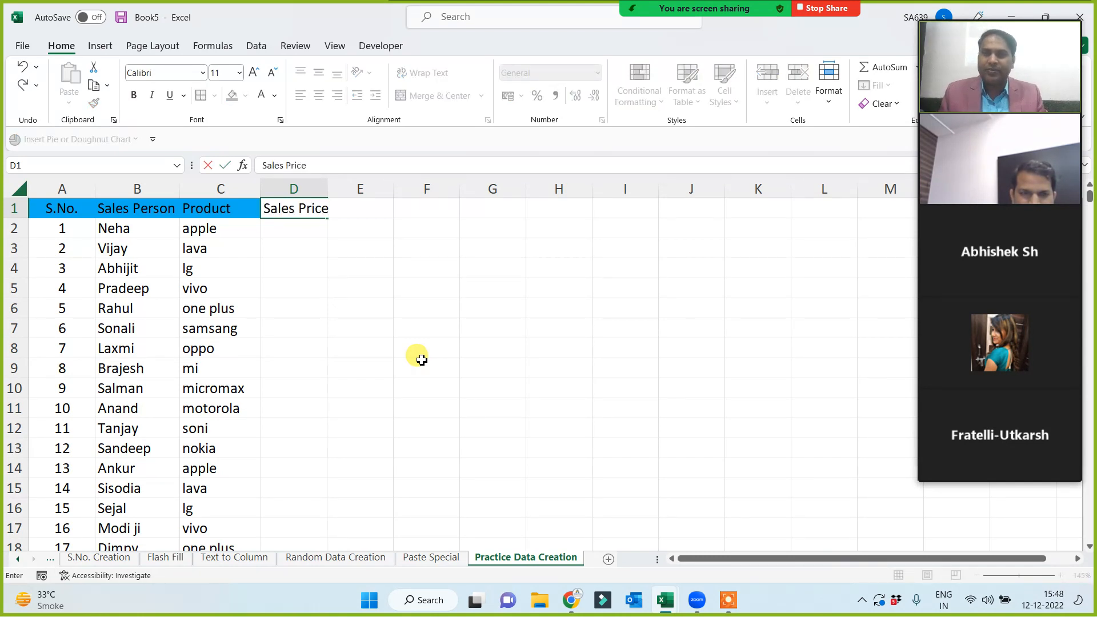
type("es Price")
Widen column D and enter =RANDBETWEEN(10000,100000) in D2.
left_click(421, 359)
left_click_drag(328, 189, 343, 189)
left_click(302, 228)
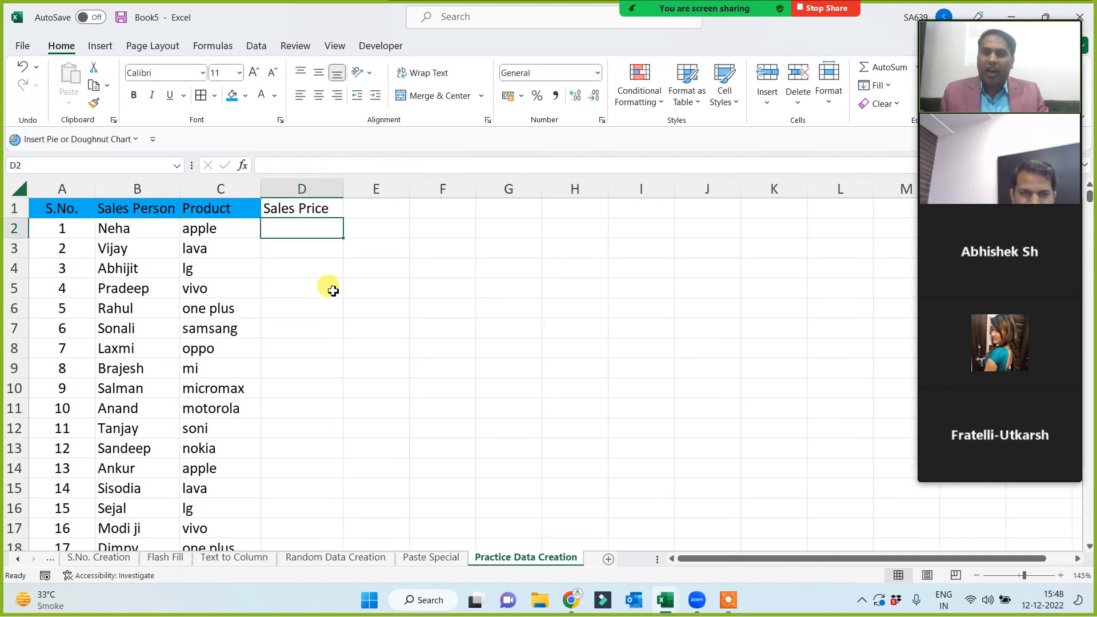
type("=rand")
key("Down")
key("Down")
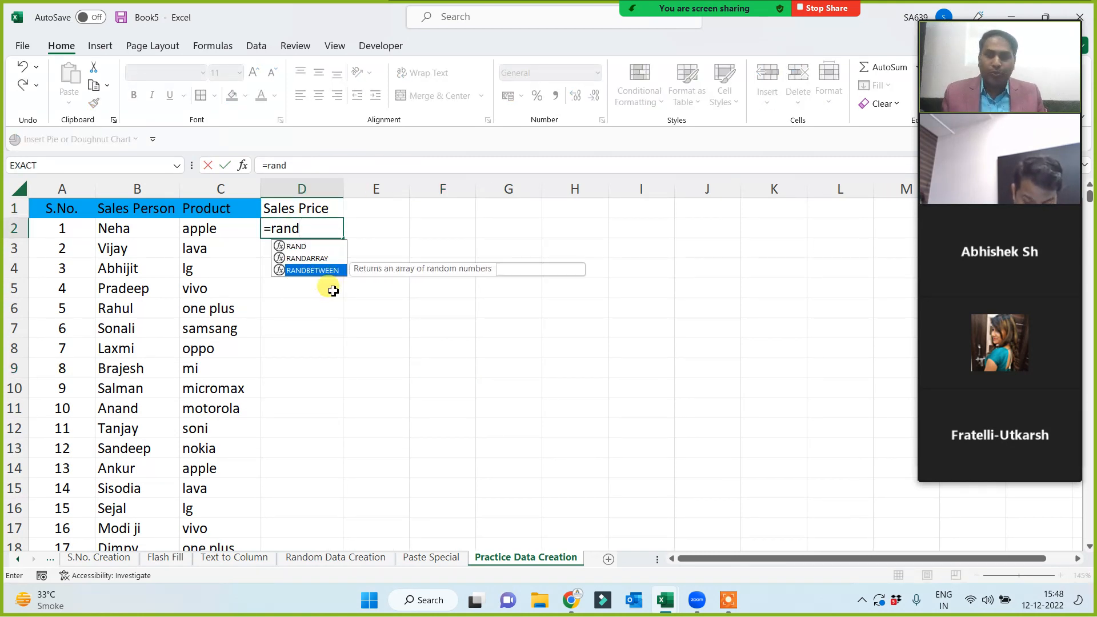
key("Tab")
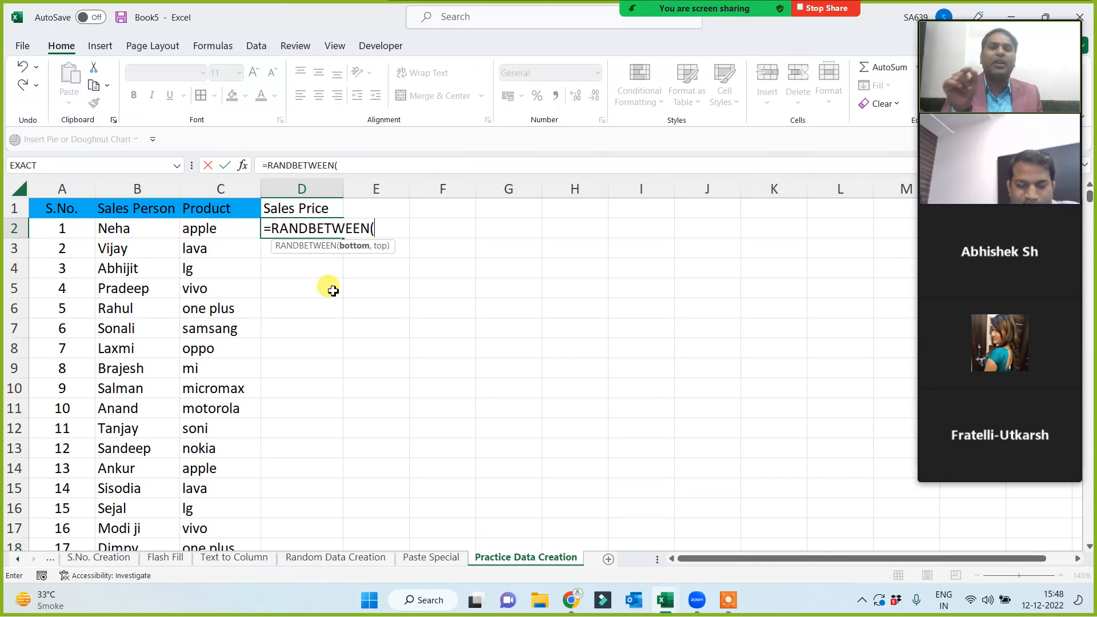
type("1000")
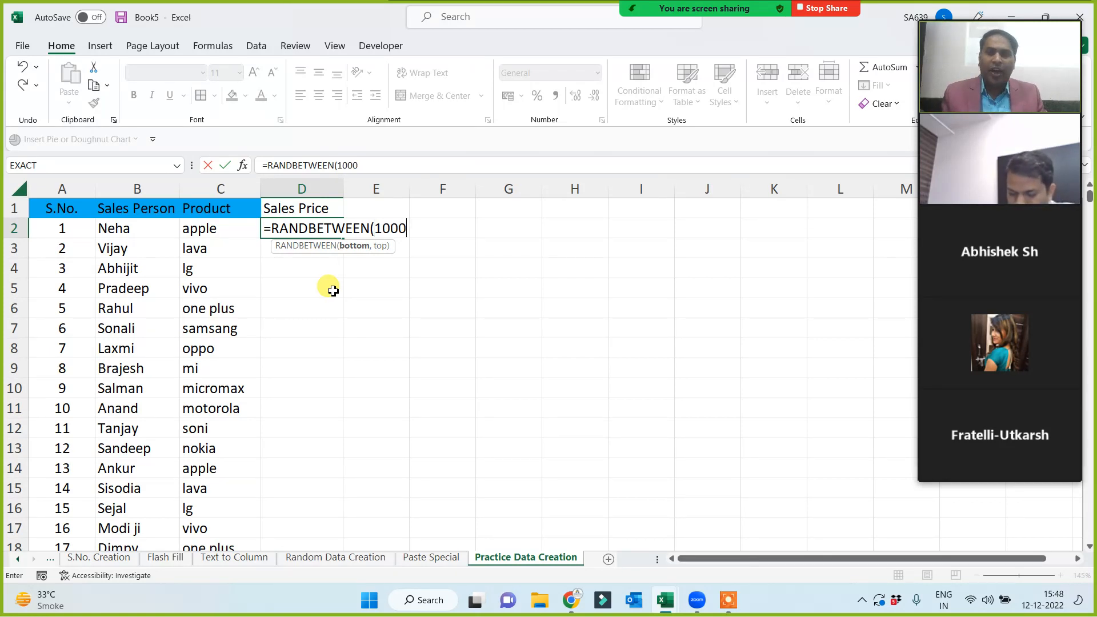
type("0,")
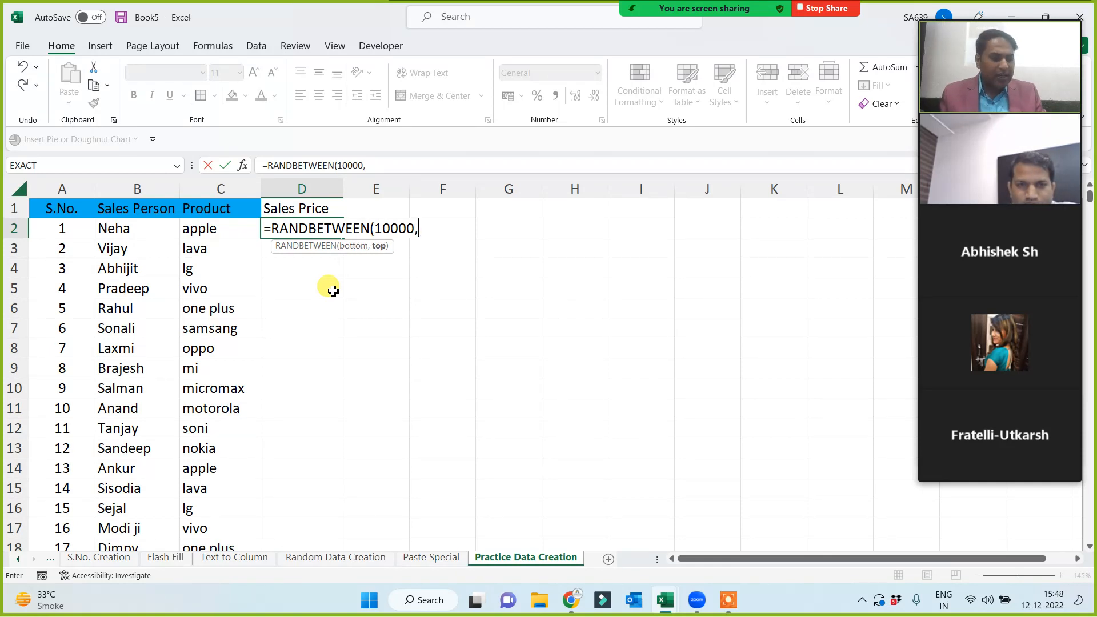
type("100000")
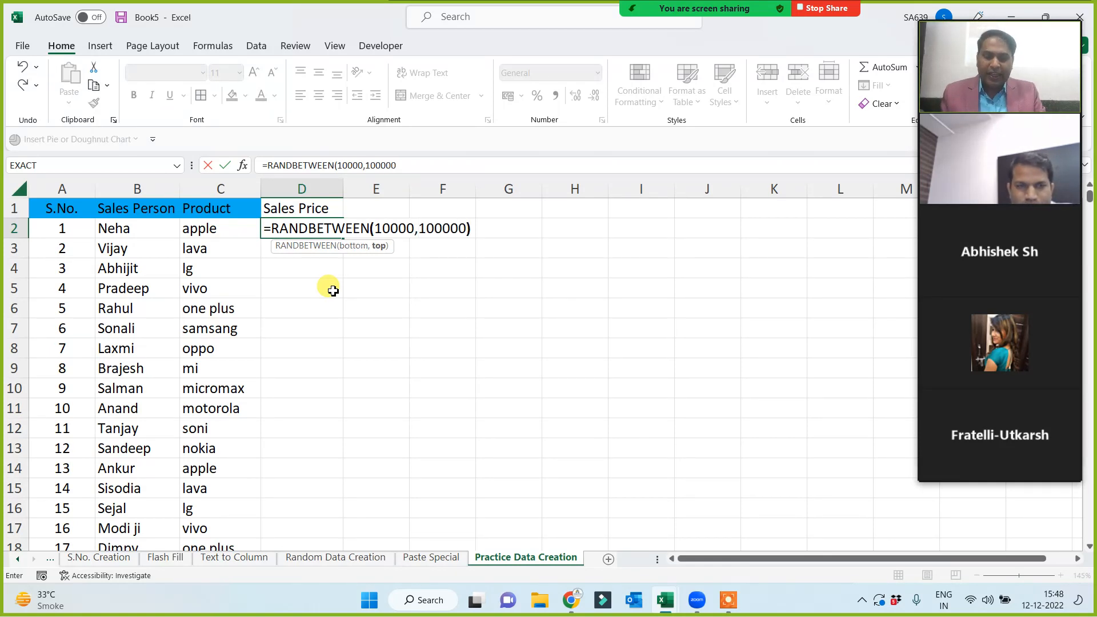
key("Return")
Copy the random price formula down the whole Sales Price column and check D2.
left_click(308, 226)
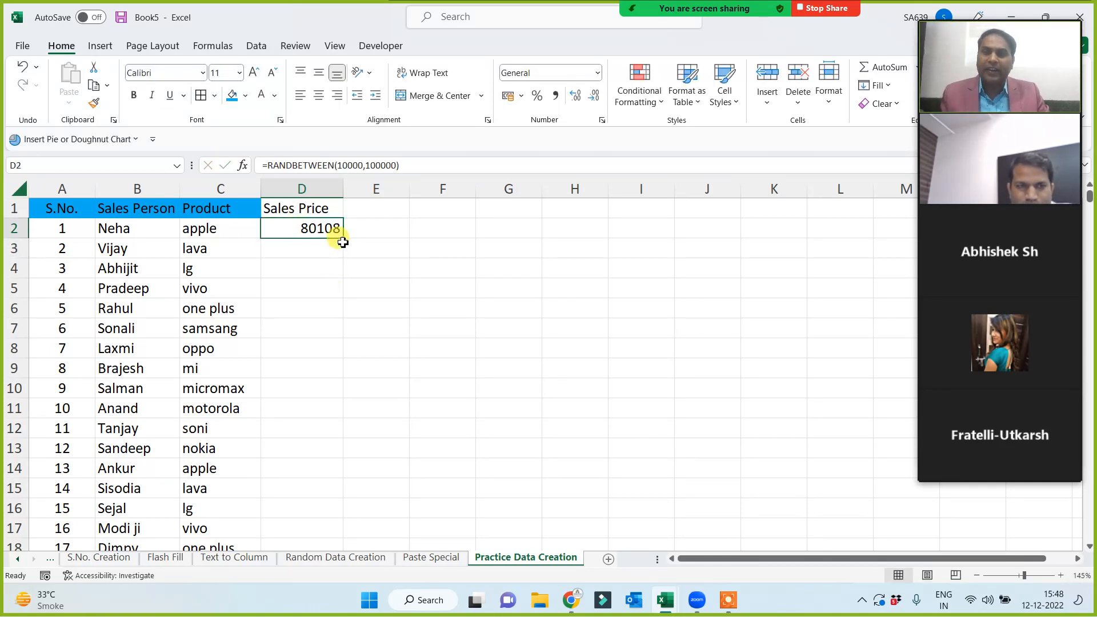
double_click(346, 240)
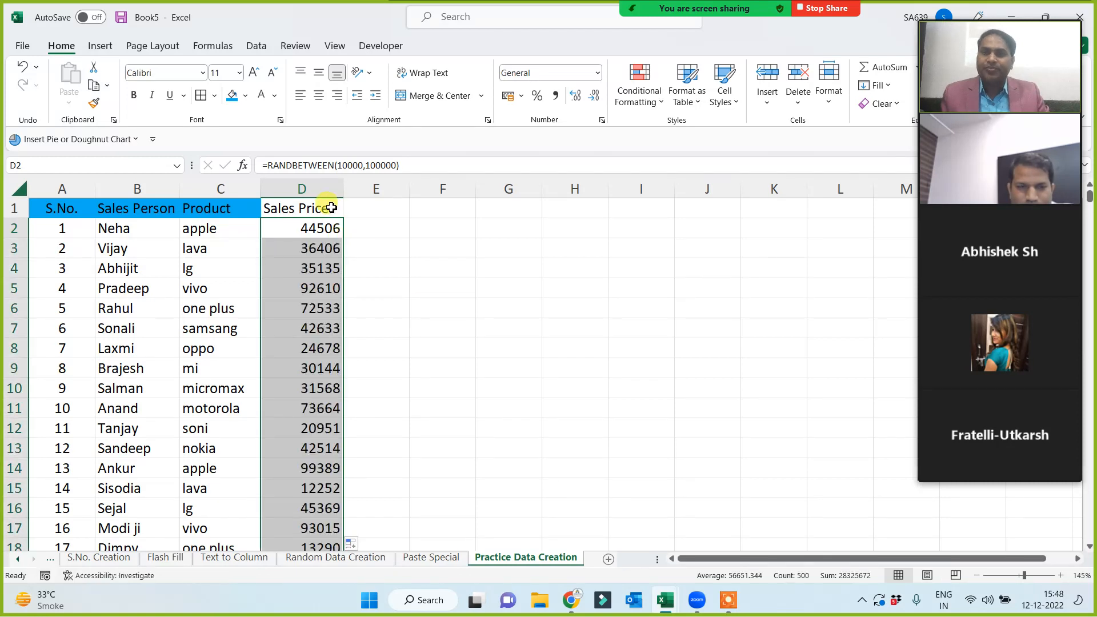
left_click(314, 207)
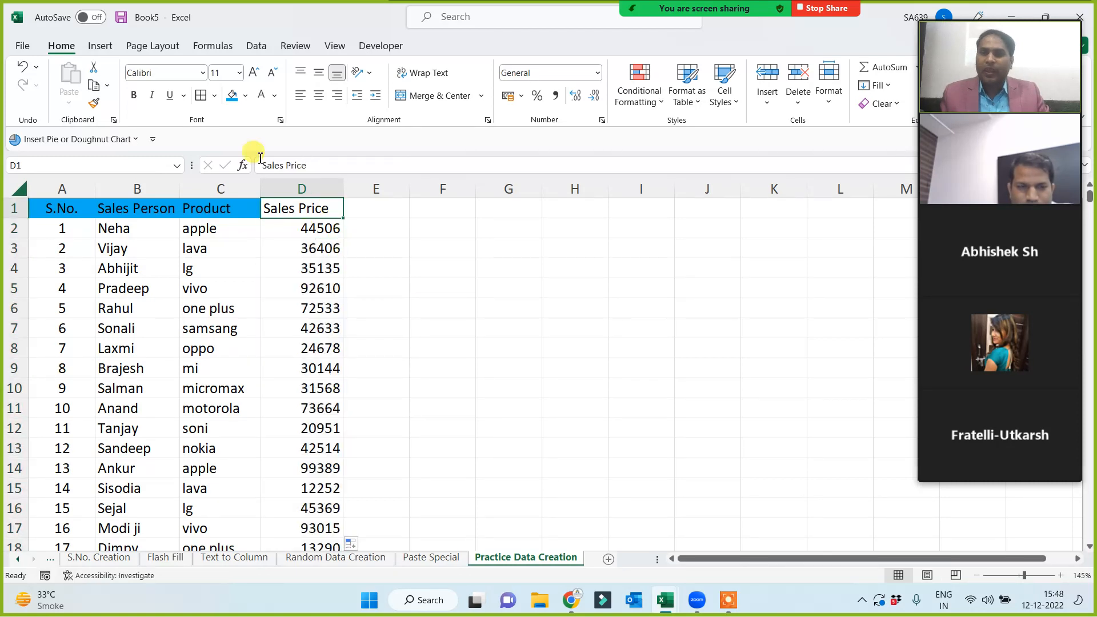
left_click(318, 187)
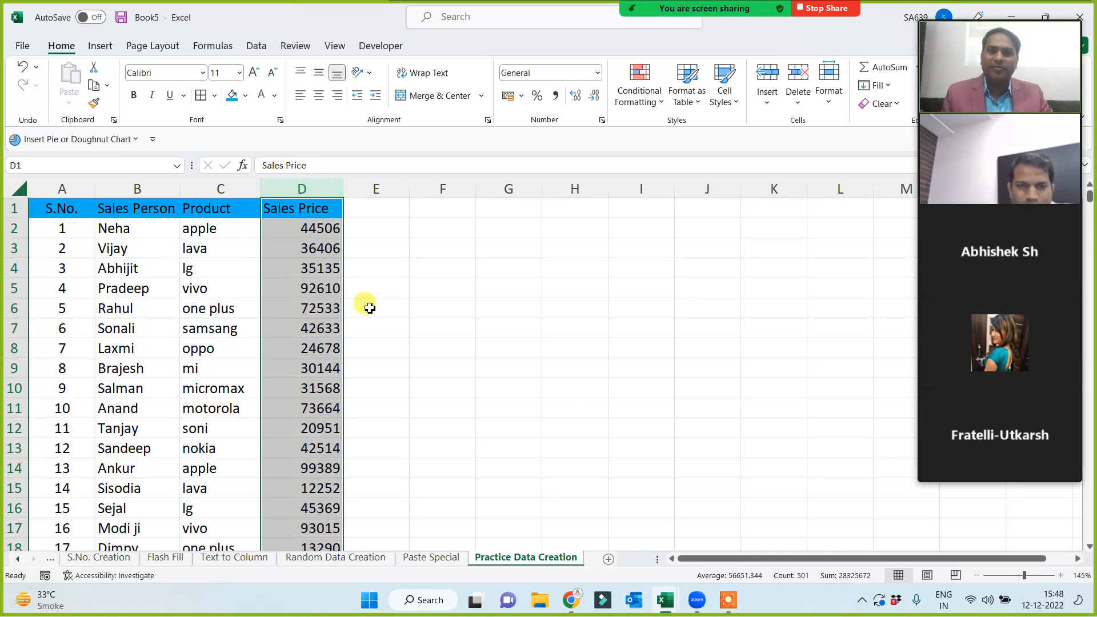
left_click(424, 323)
left_click(201, 228)
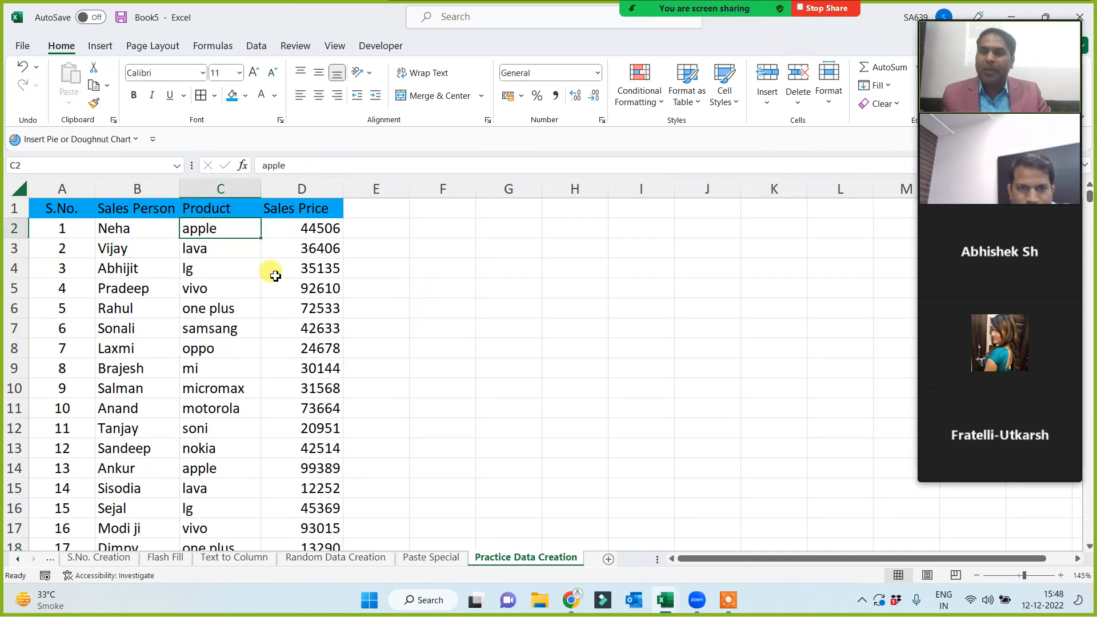
left_click(309, 232)
Type a test entry 'sad' in an empty cell to make the prices recalculate.
left_click(483, 251)
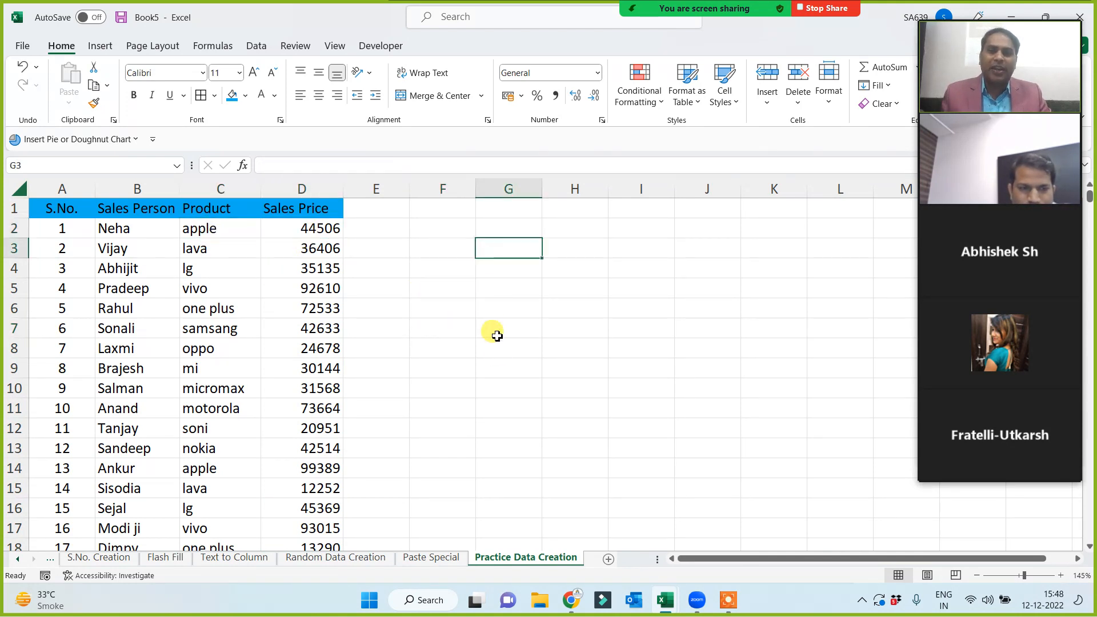
type("sad")
left_click(509, 372)
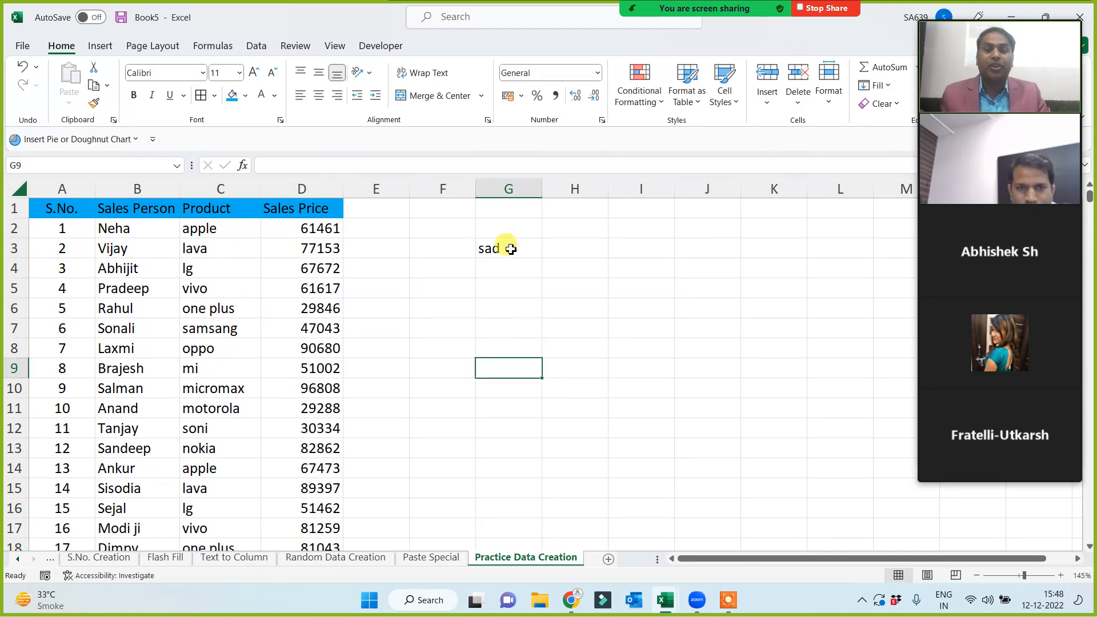
Delete the test entry, then paste the Sales Price column D1 downwards over itself as values.
left_click(507, 247)
key("Delete")
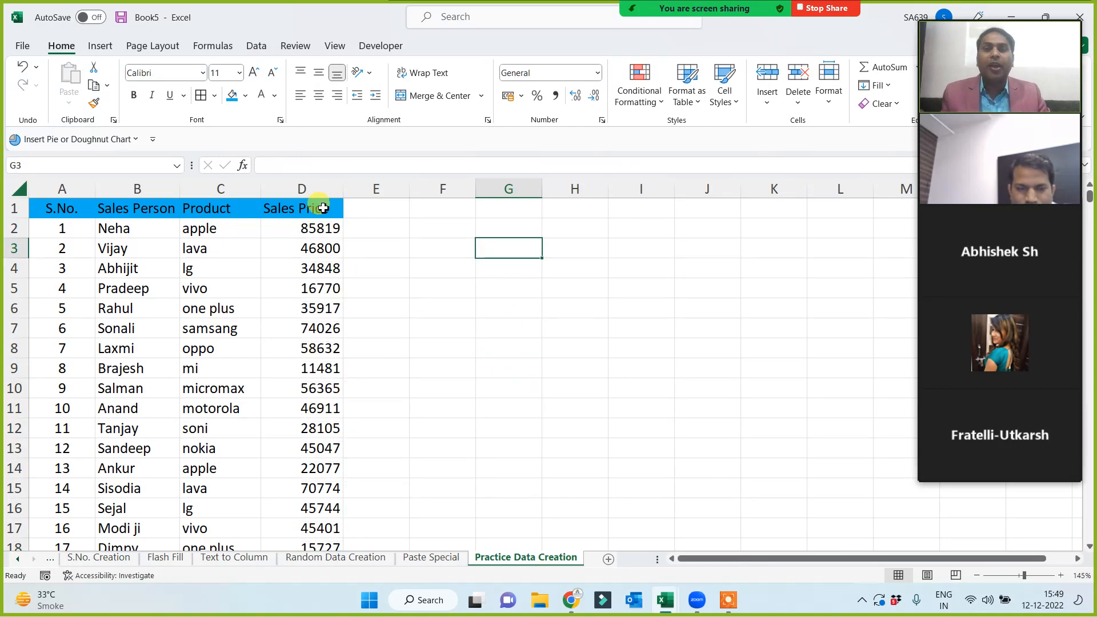
left_click(313, 208)
key("ctrl+shift+Down")
key("ctrl+c")
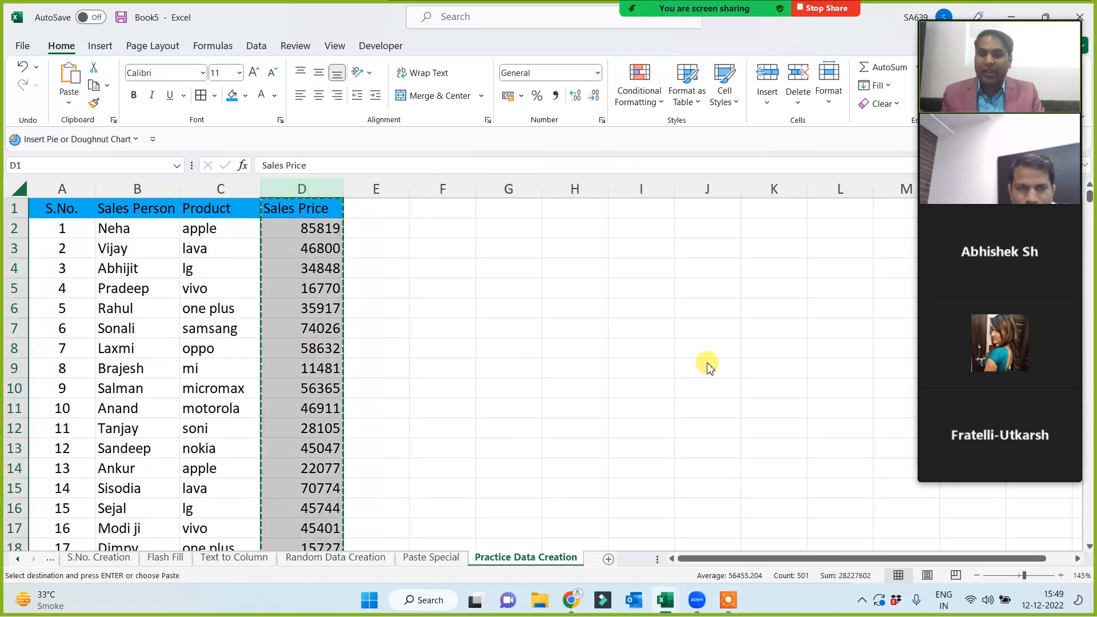
key("ctrl+alt+v")
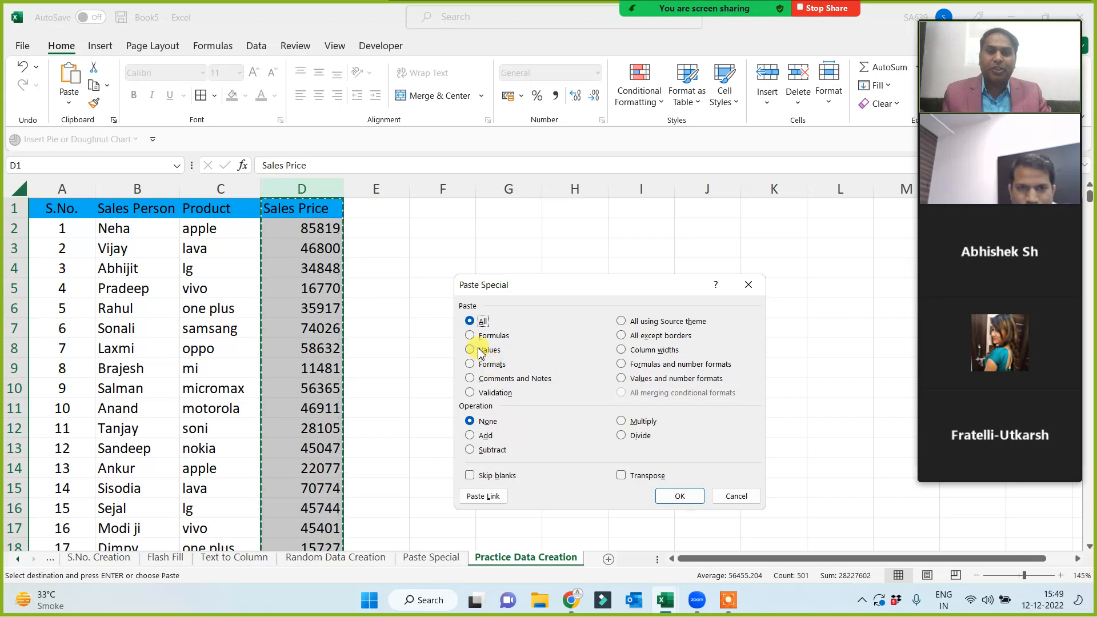
left_click(470, 350)
left_click(676, 495)
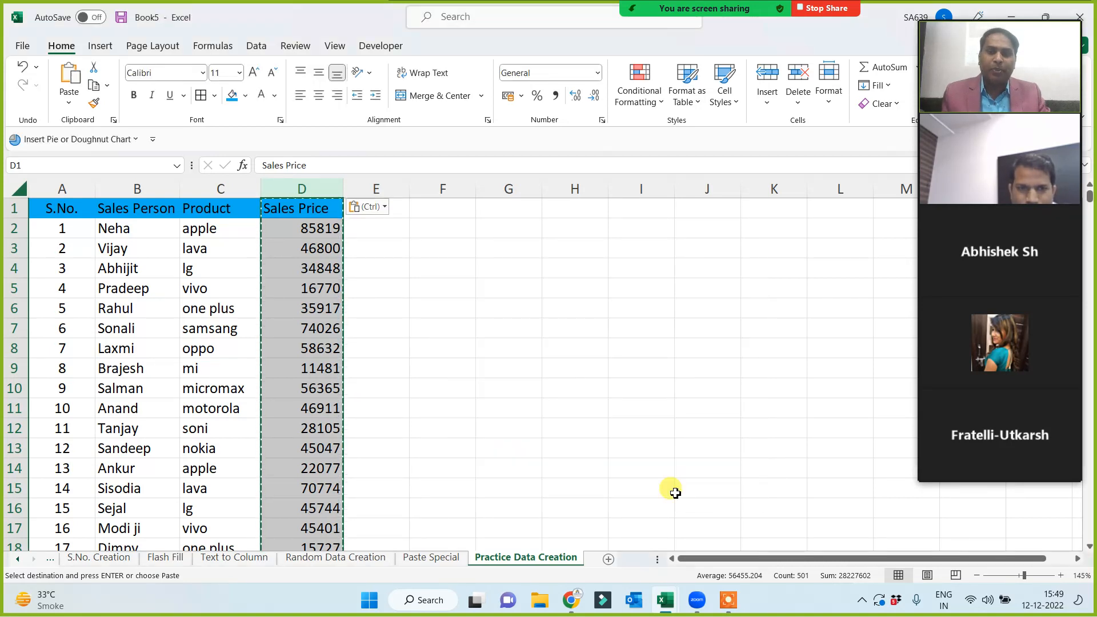
left_click(400, 328)
key("Escape")
left_click(447, 311)
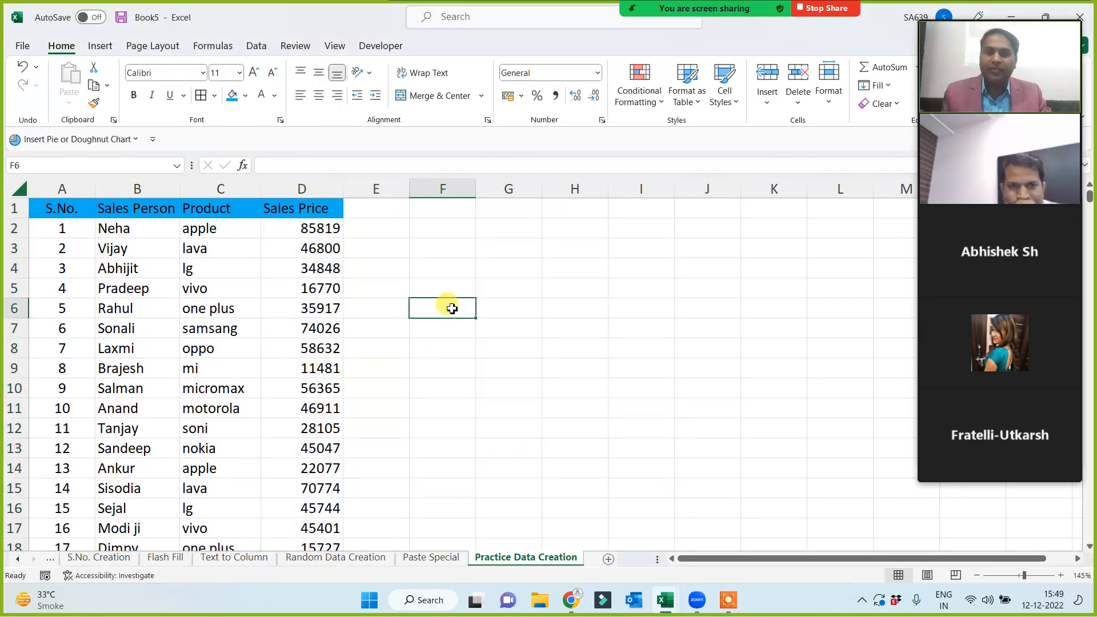
Insert a blank column C in front of the Product column.
left_click(362, 209)
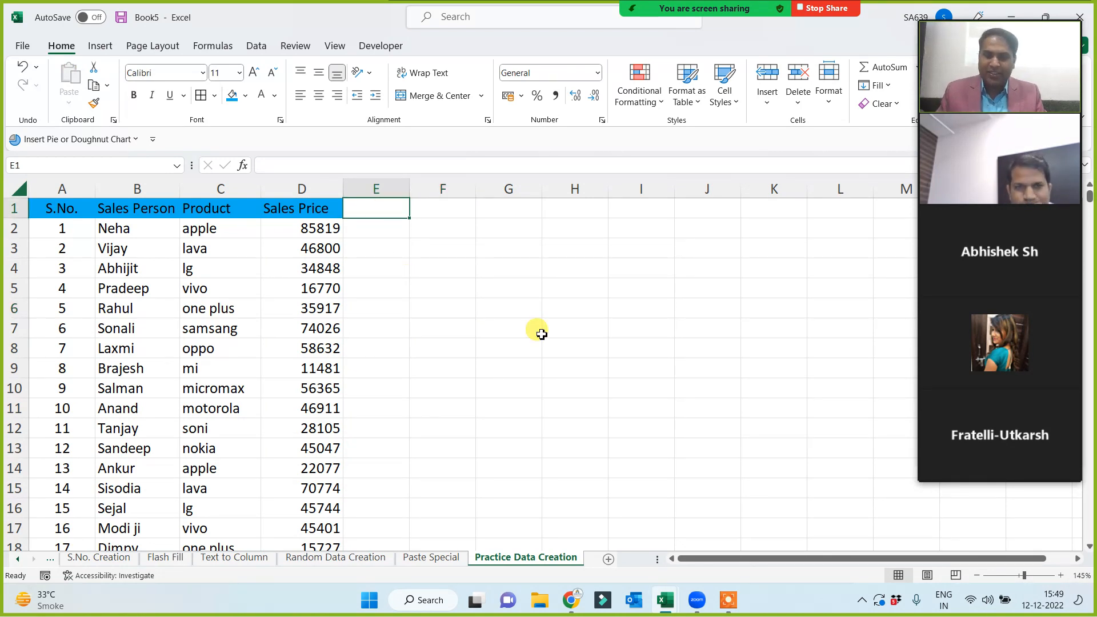
type("Da")
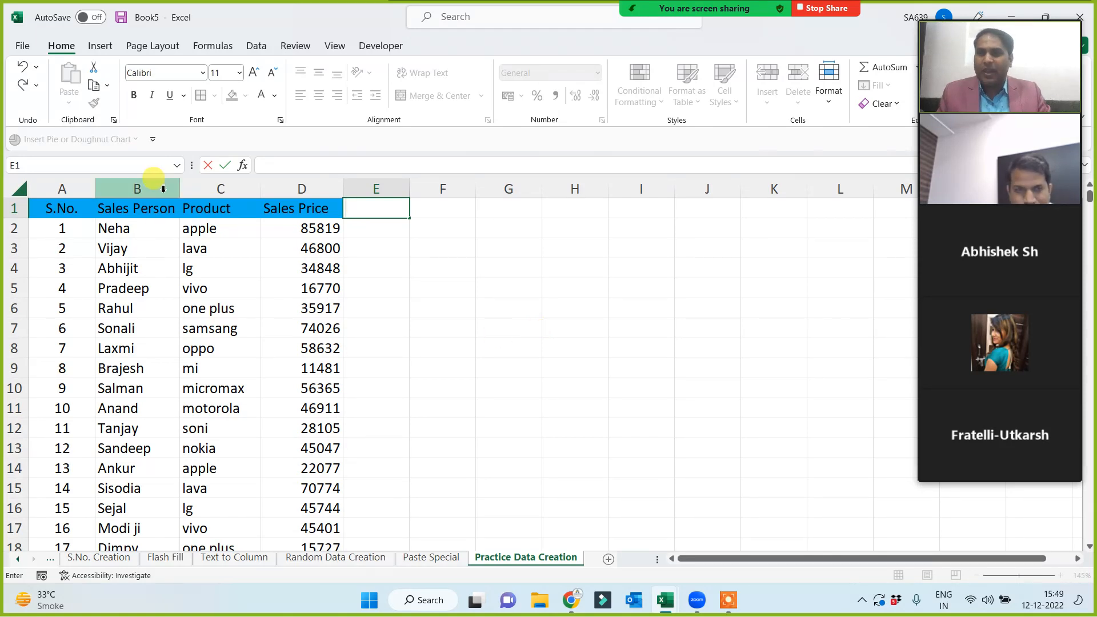
left_click(140, 189)
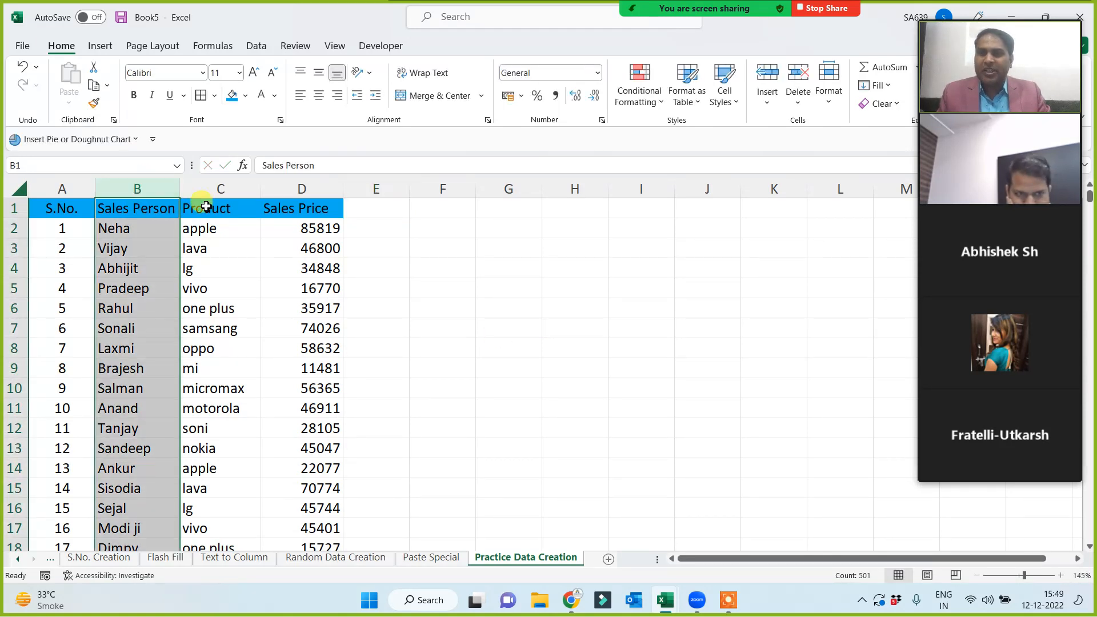
left_click(218, 189)
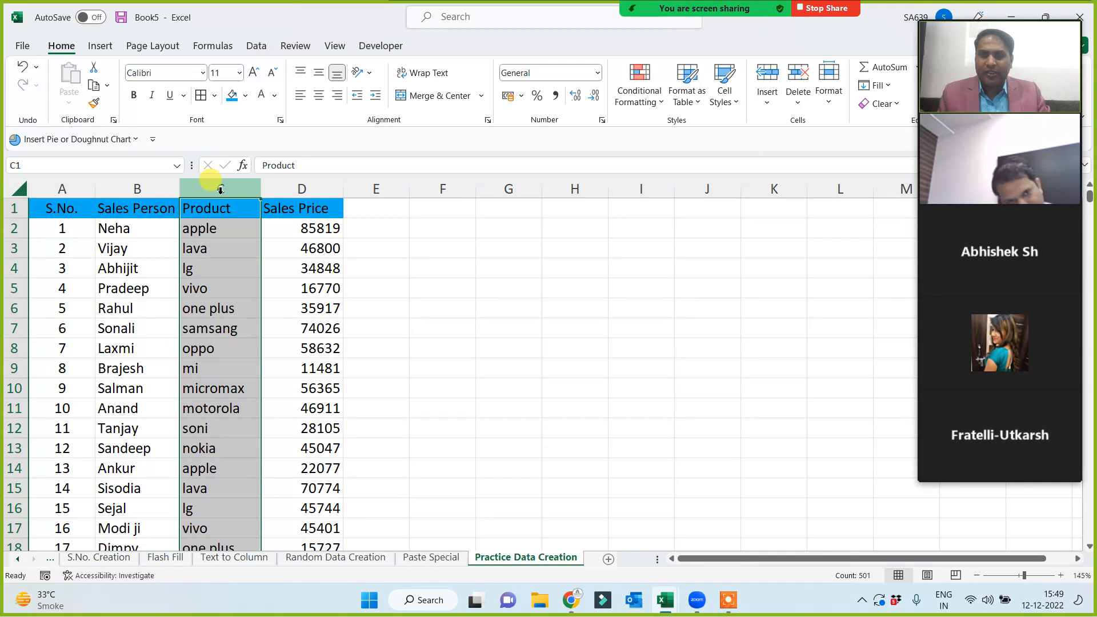
right_click(221, 195)
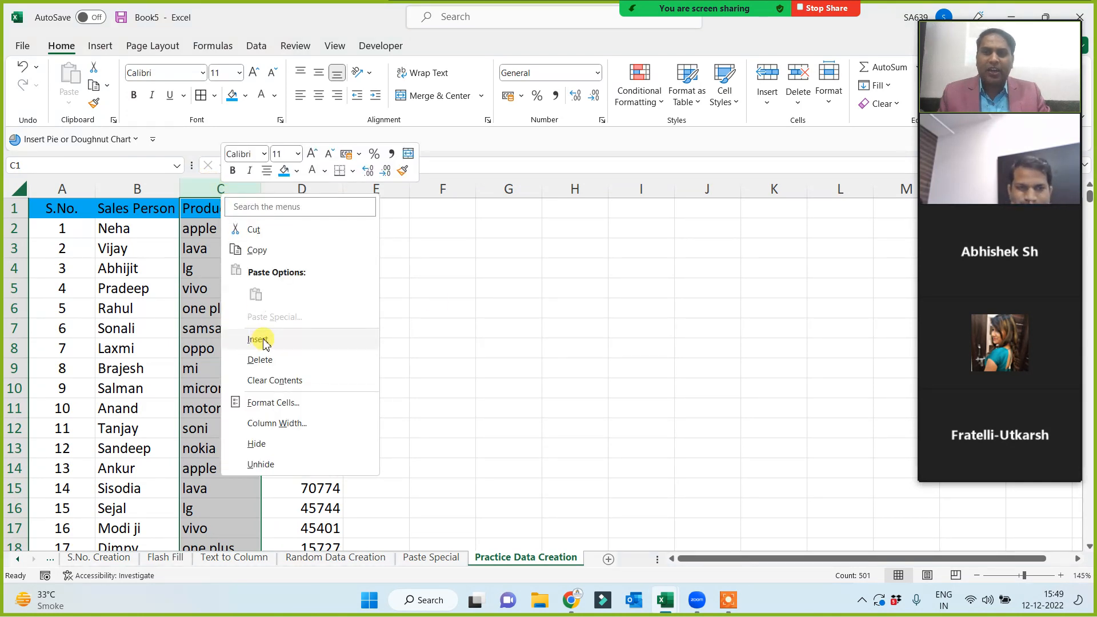
left_click(557, 289)
left_click(177, 191)
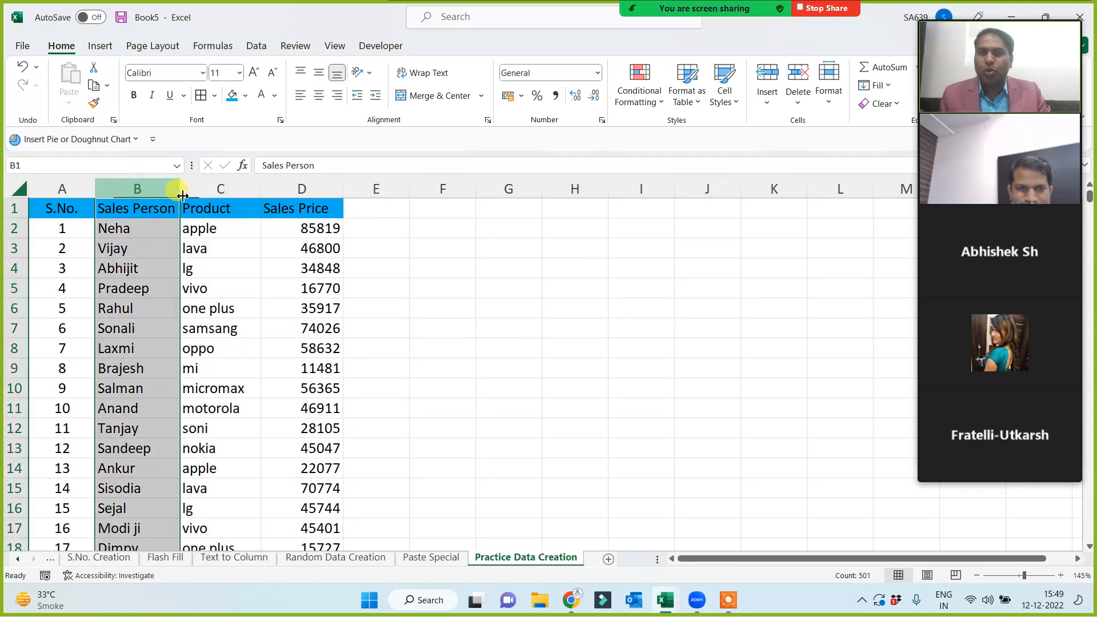
left_click(195, 188)
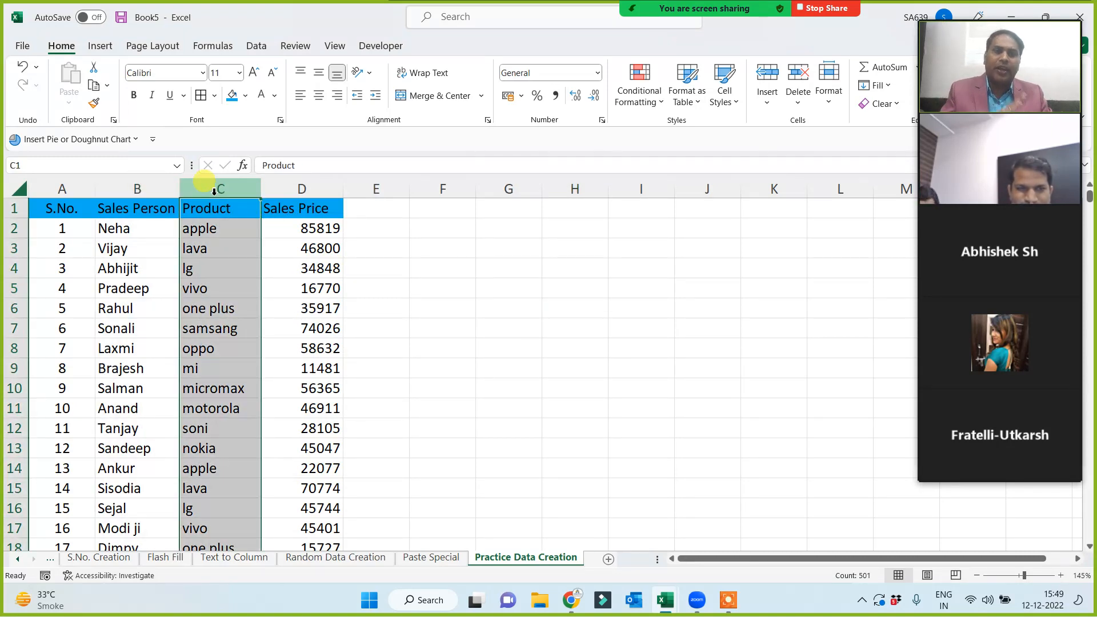
right_click(215, 190)
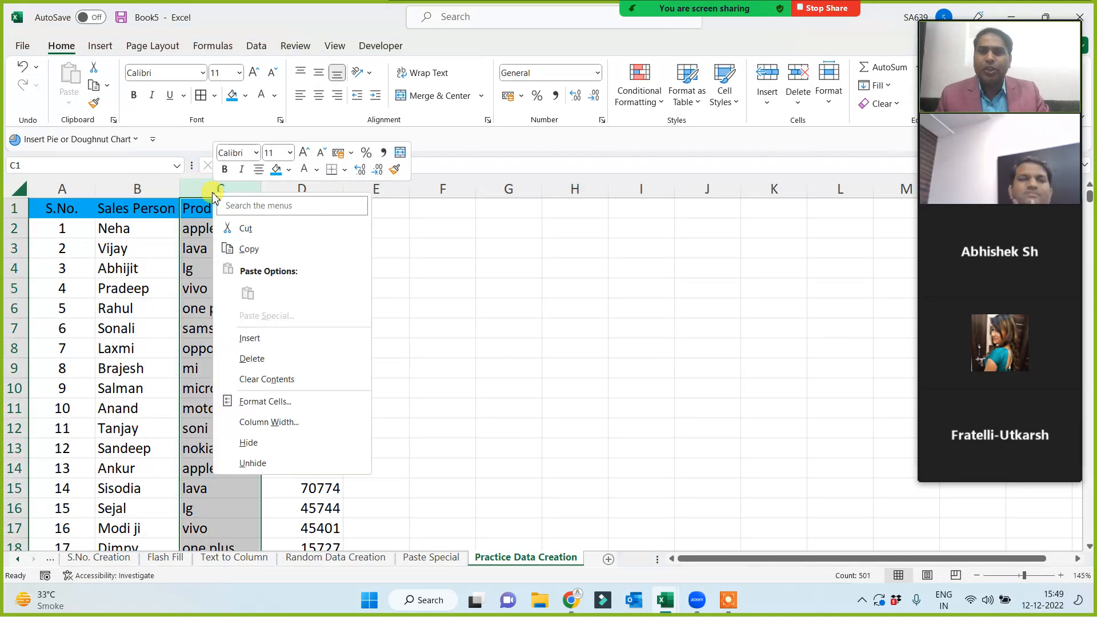
left_click(245, 340)
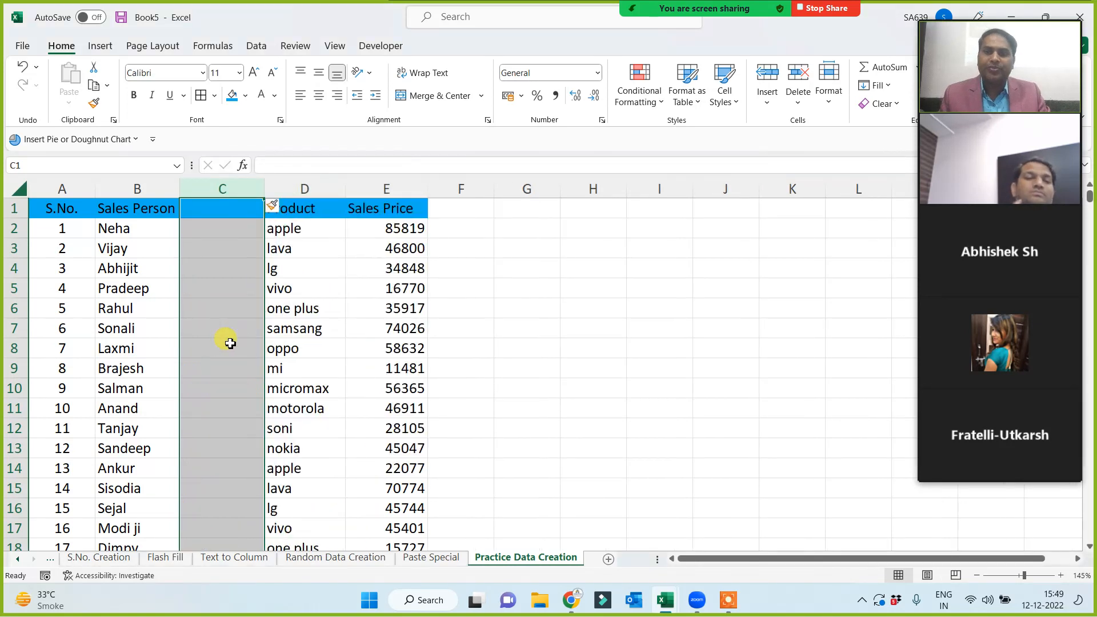
left_click(229, 342)
Head column C 'Date of Sales', widen it, and select C2.
left_click(221, 206)
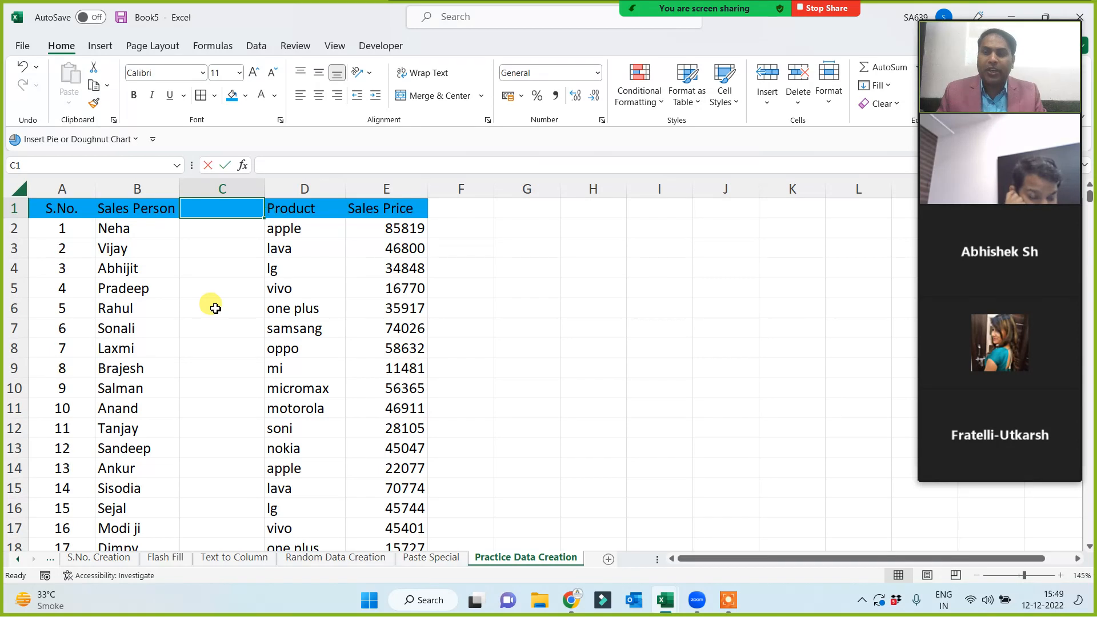
type("Date of S")
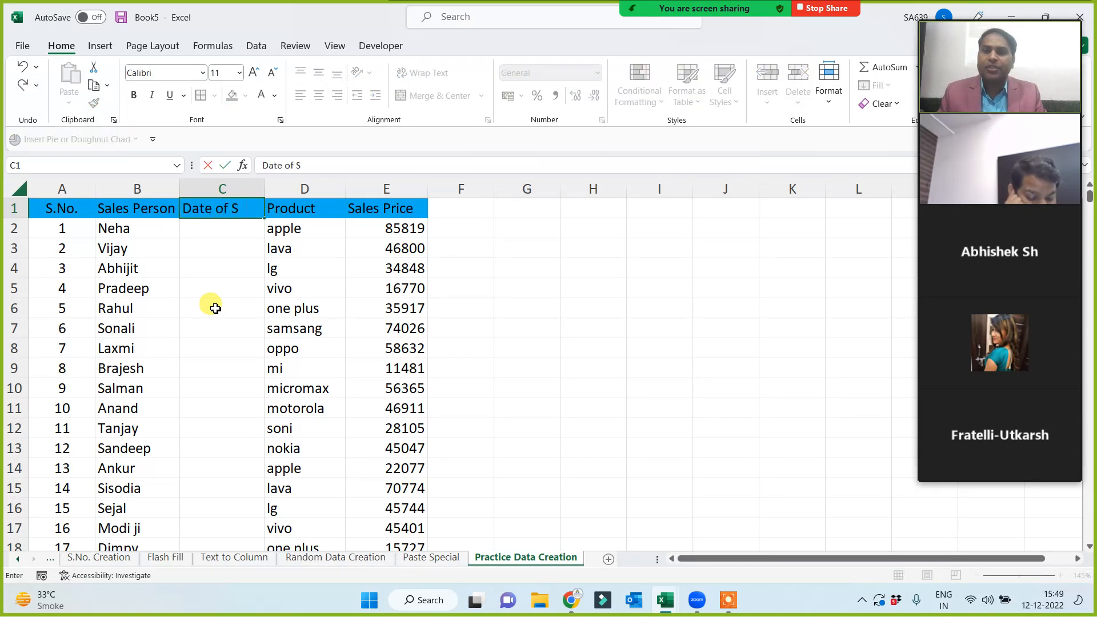
type("ales")
key("Return")
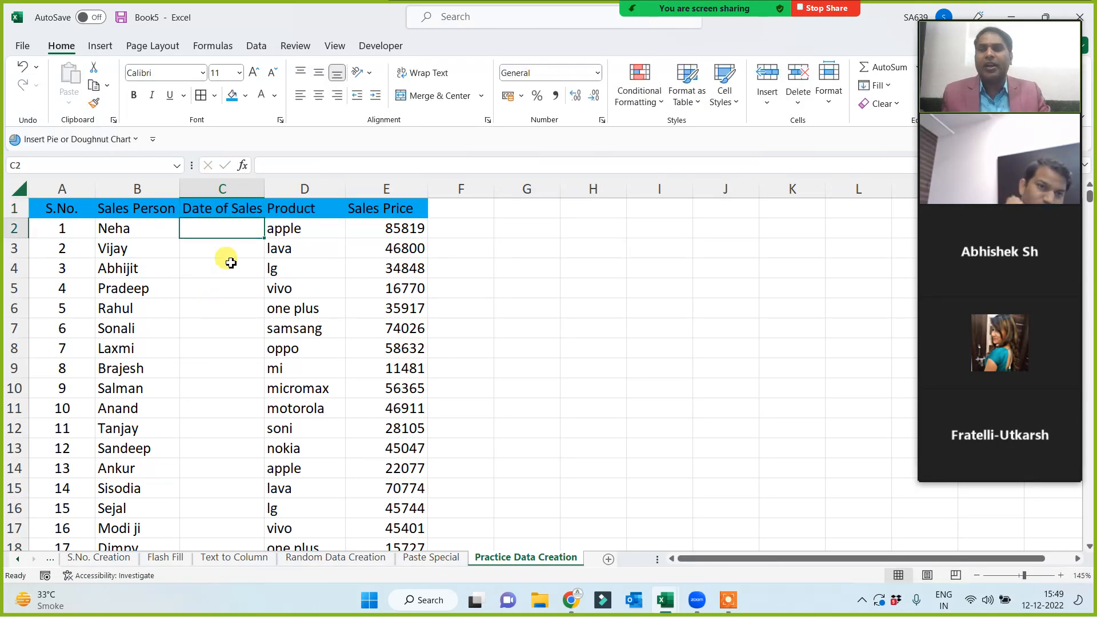
left_click_drag(264, 188, 285, 190)
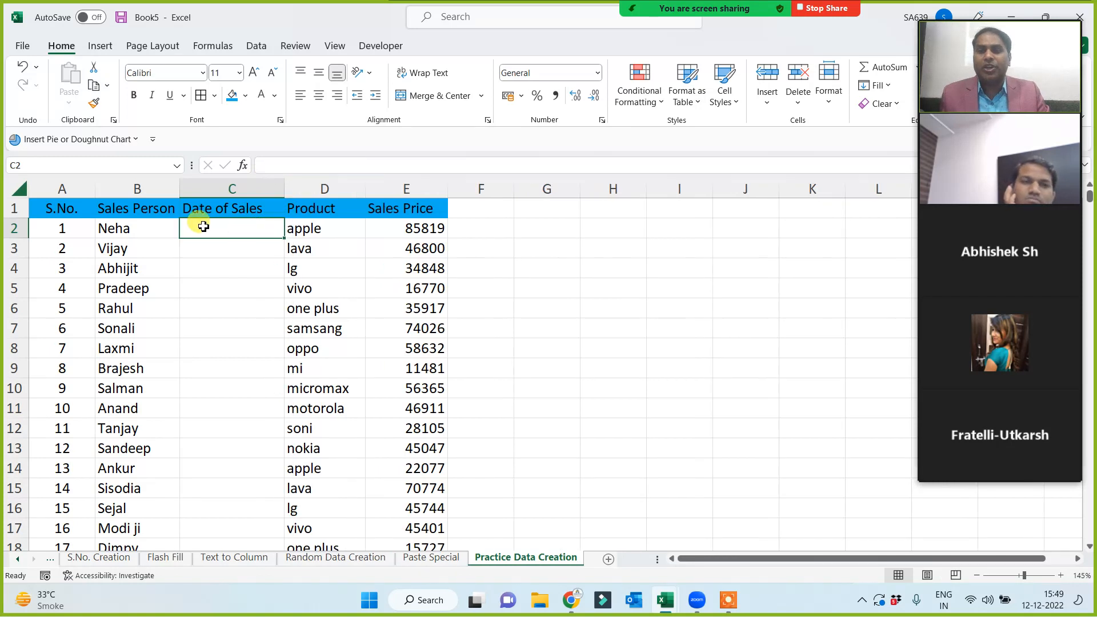
left_click(213, 281)
left_click(211, 427)
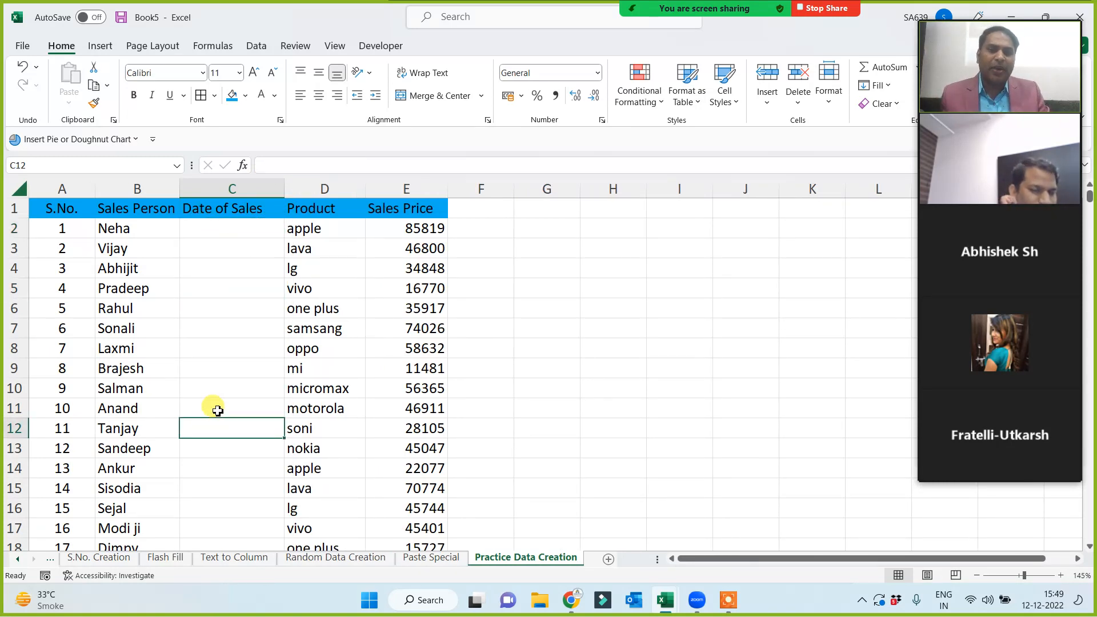
left_click(208, 231)
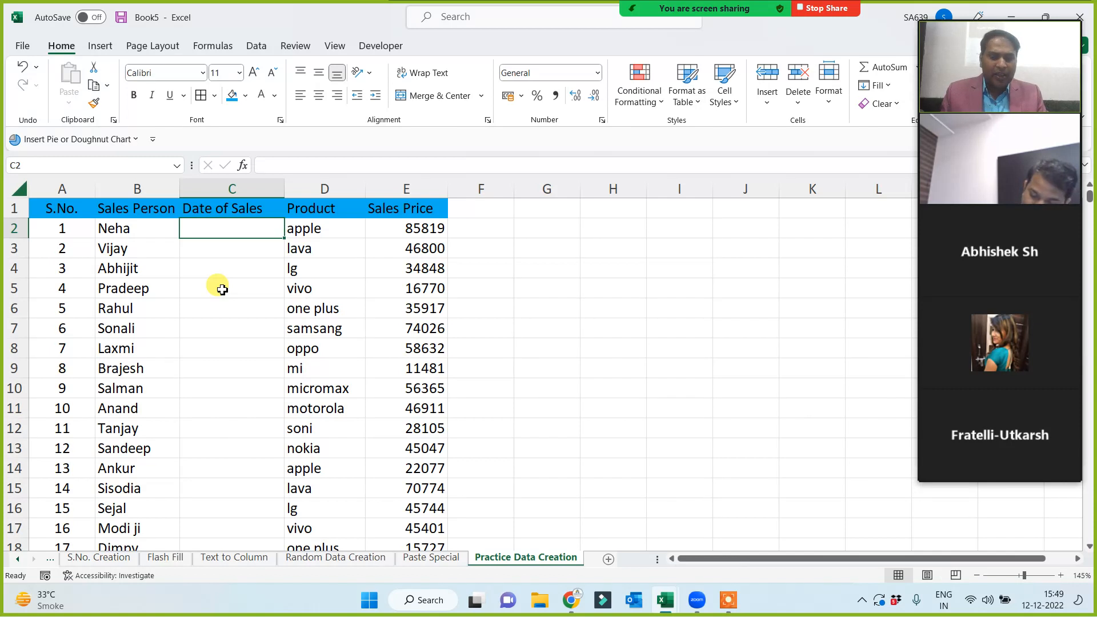
Enter =RANDBETWEEN("1 jan 2021","30 Nov 2022") in C2, which shows serial 44799.
type("=rand")
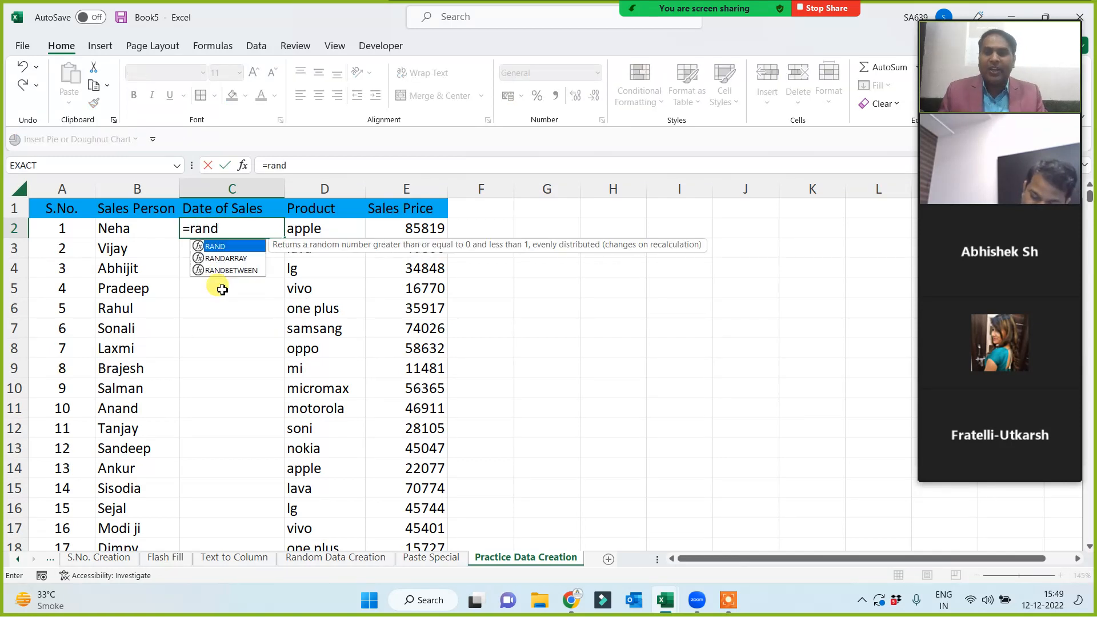
key("Down")
key("Down")
key("Tab")
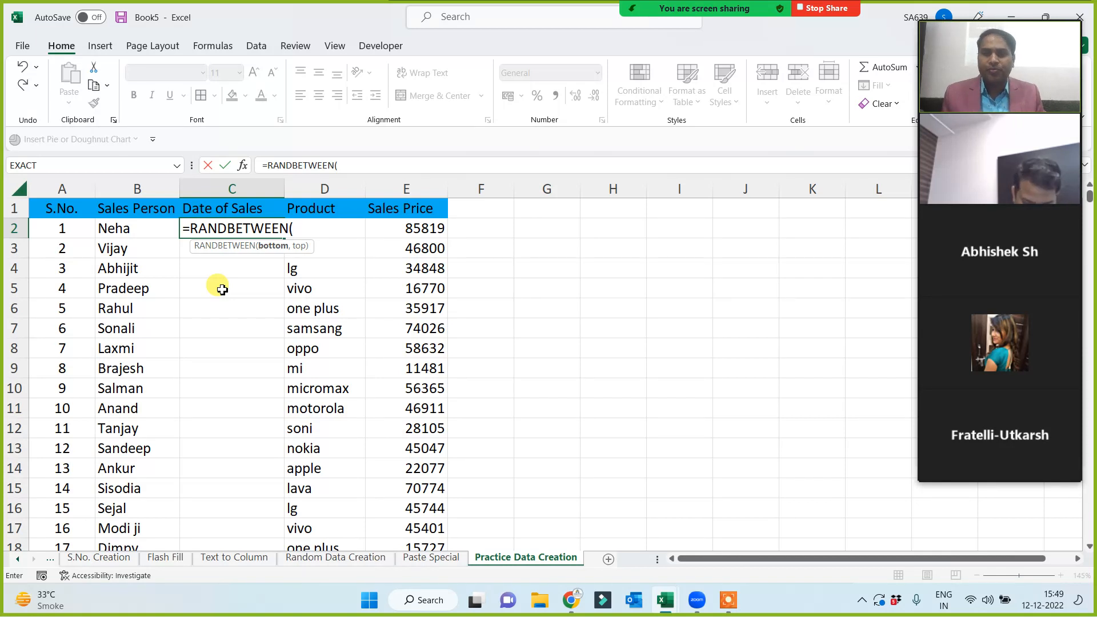
type("\"")
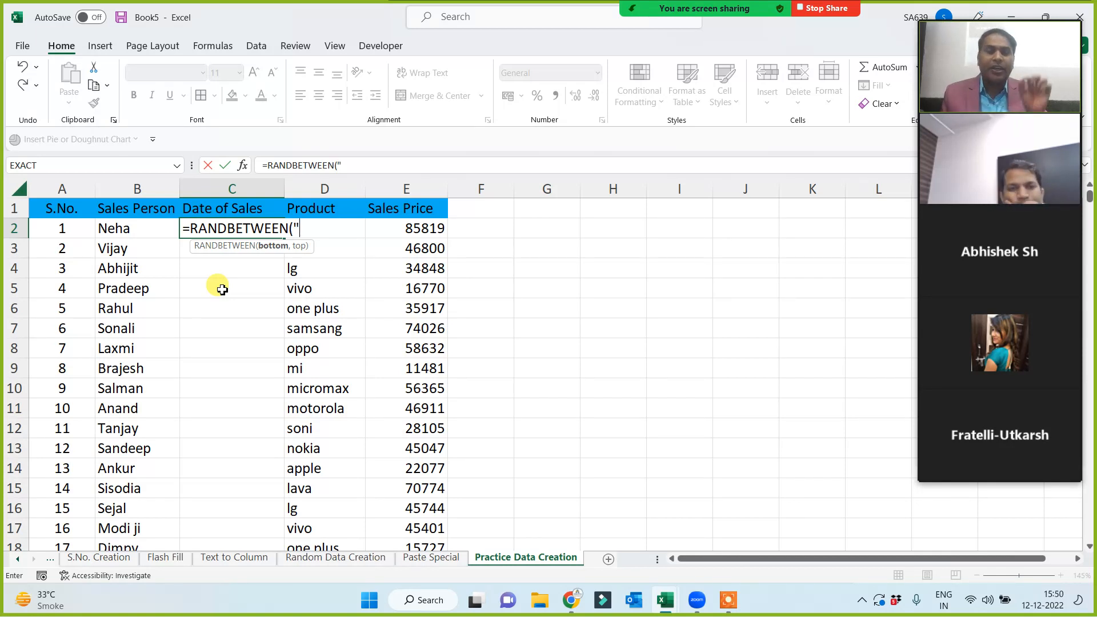
type("1 ja")
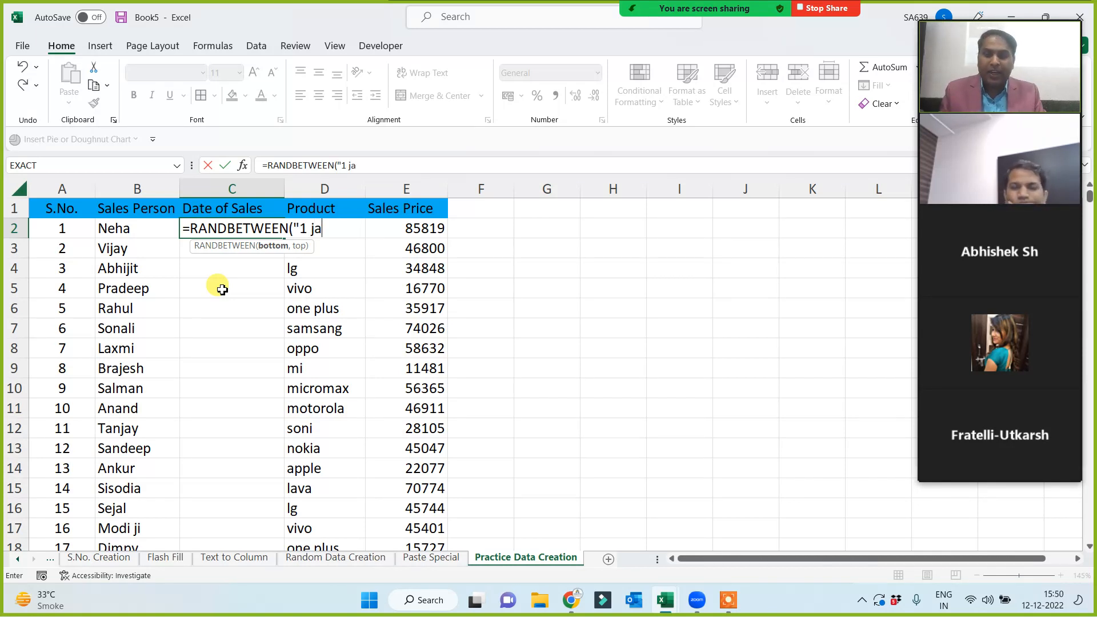
type("n 202")
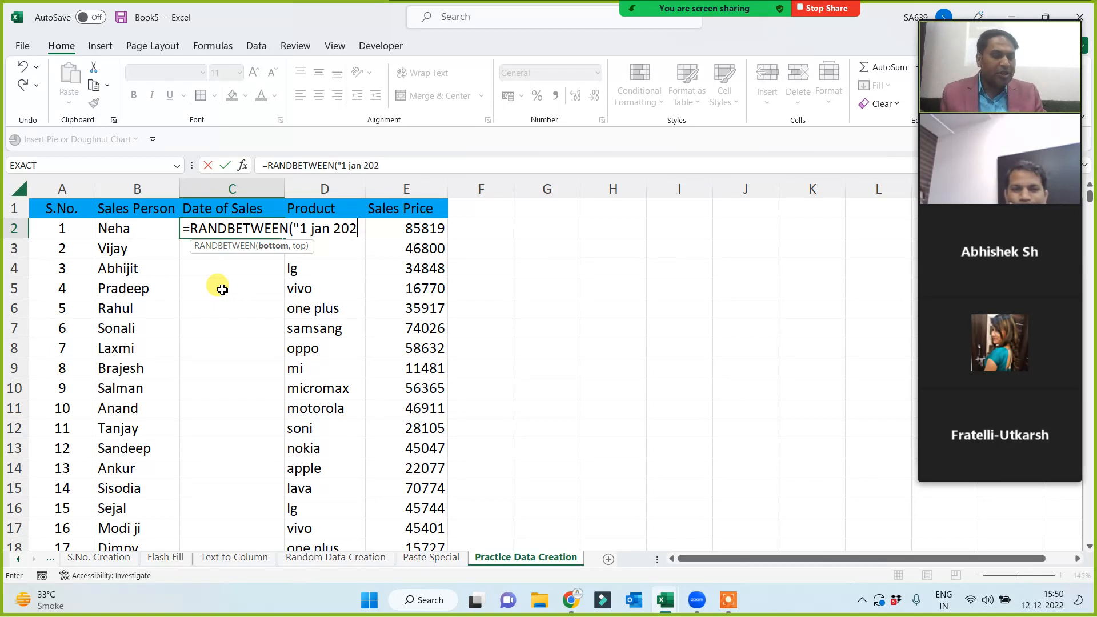
type("1\",\"30 Nov 2022\"")
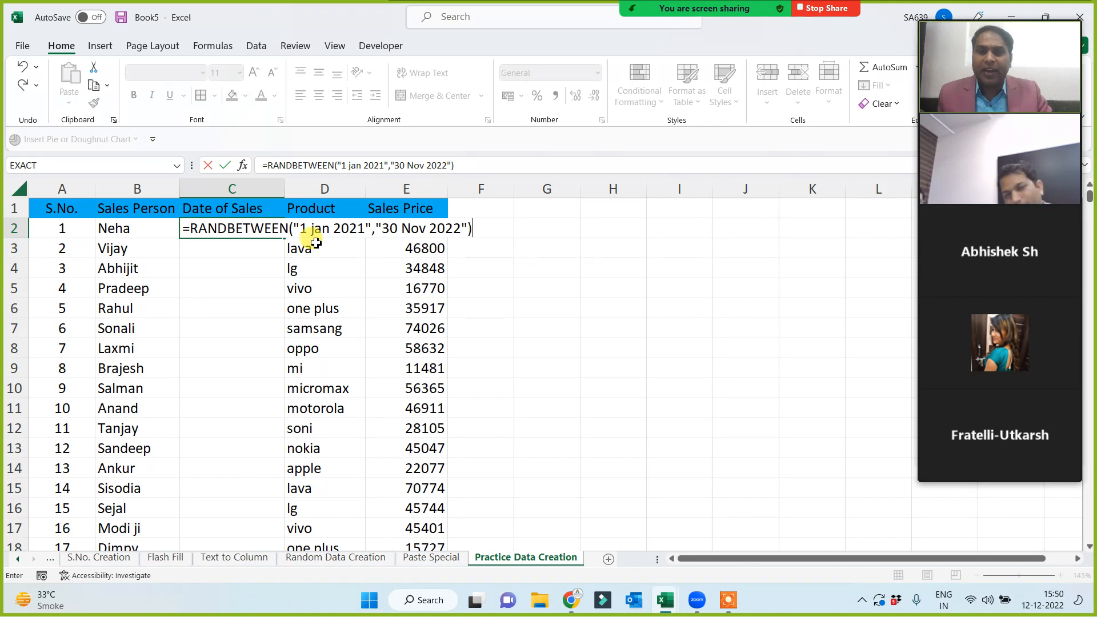
left_click_drag(295, 227, 467, 228)
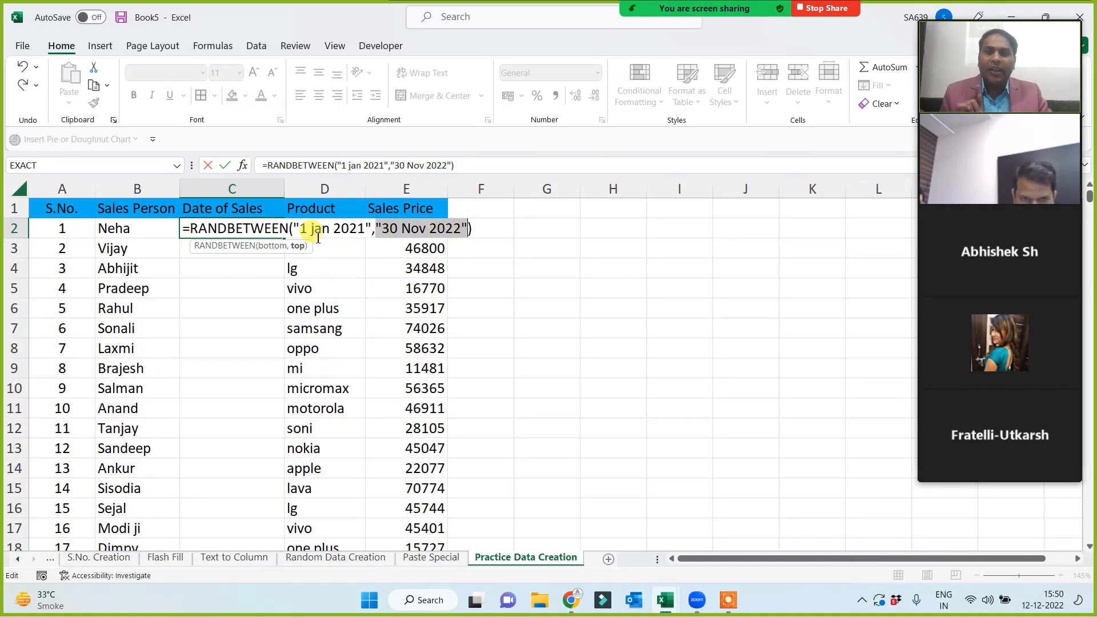
left_click_drag(294, 228, 470, 230)
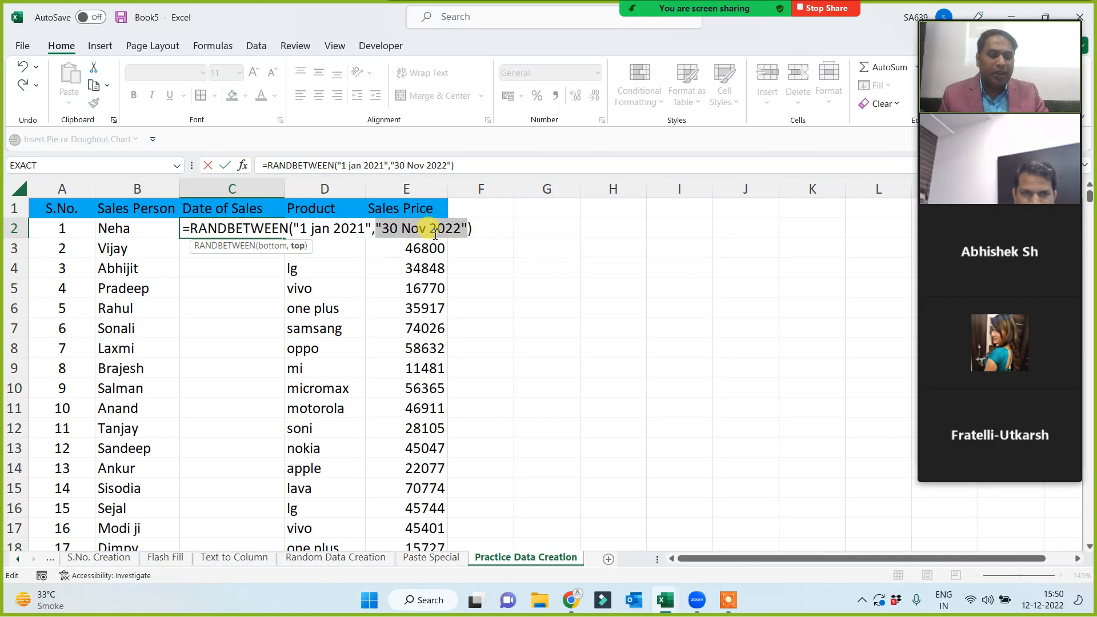
key("Return")
left_click(258, 227)
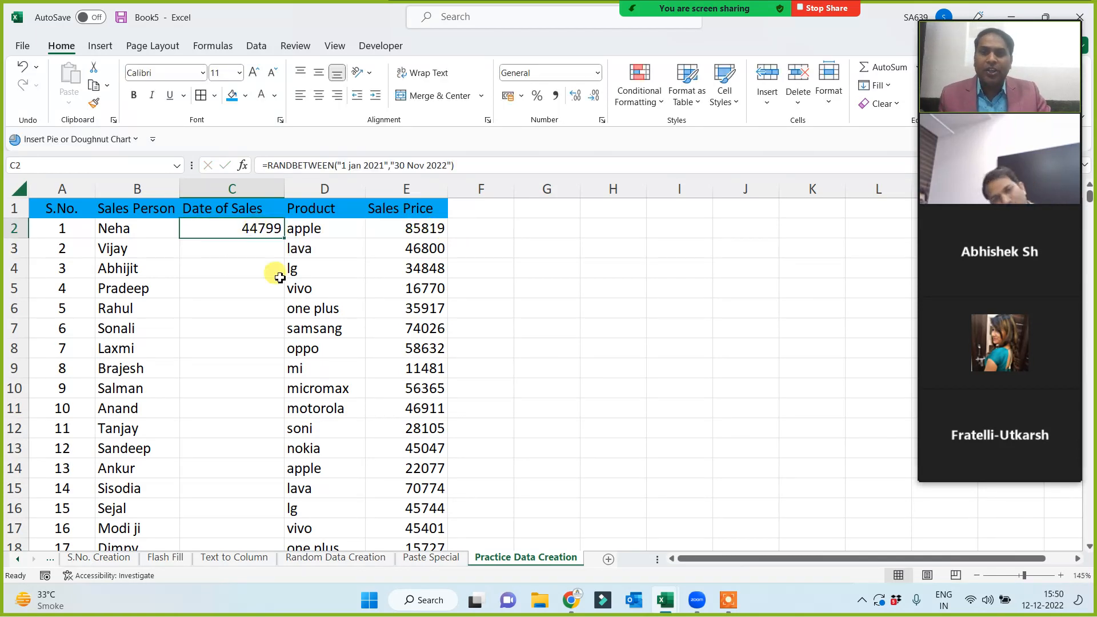
Copy the date formula down to row 501, format it as Long Date, and widen column C.
double_click(283, 237)
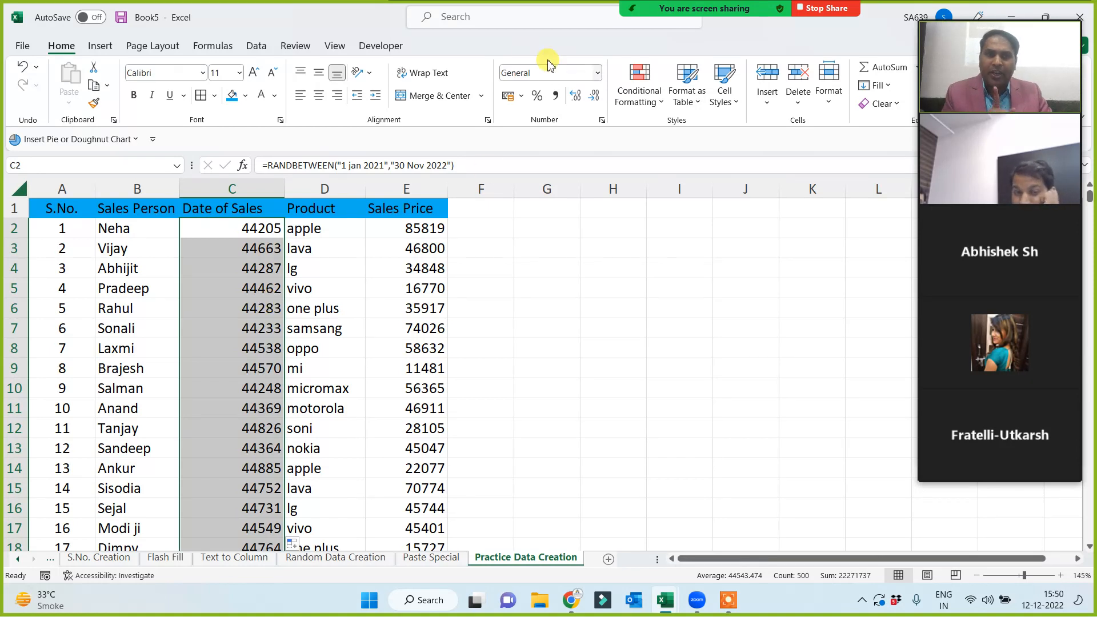
left_click(598, 73)
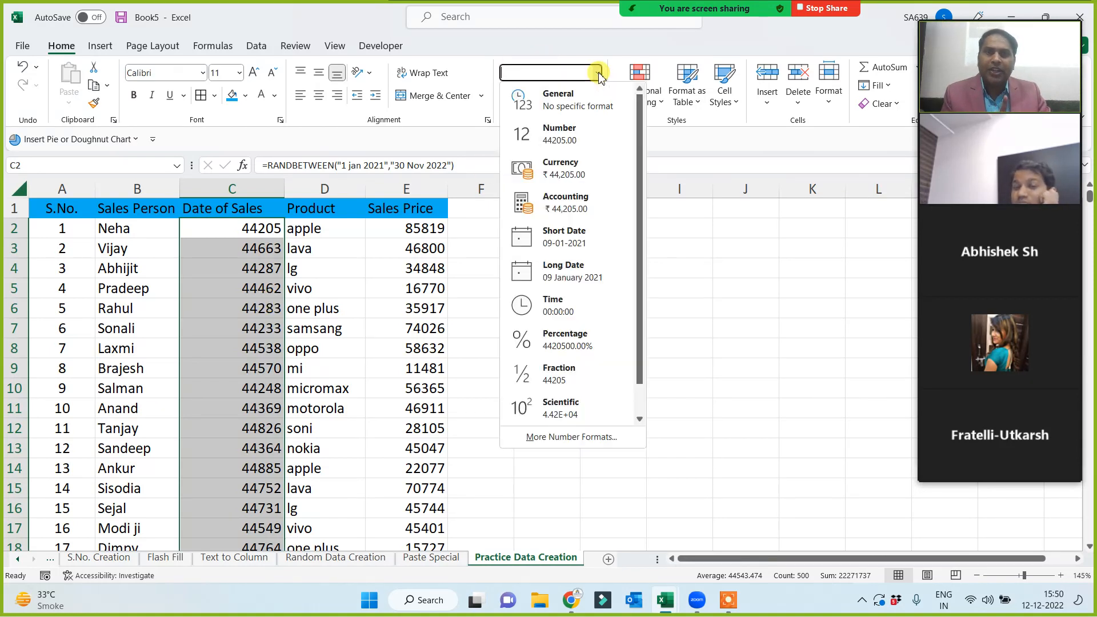
left_click(566, 274)
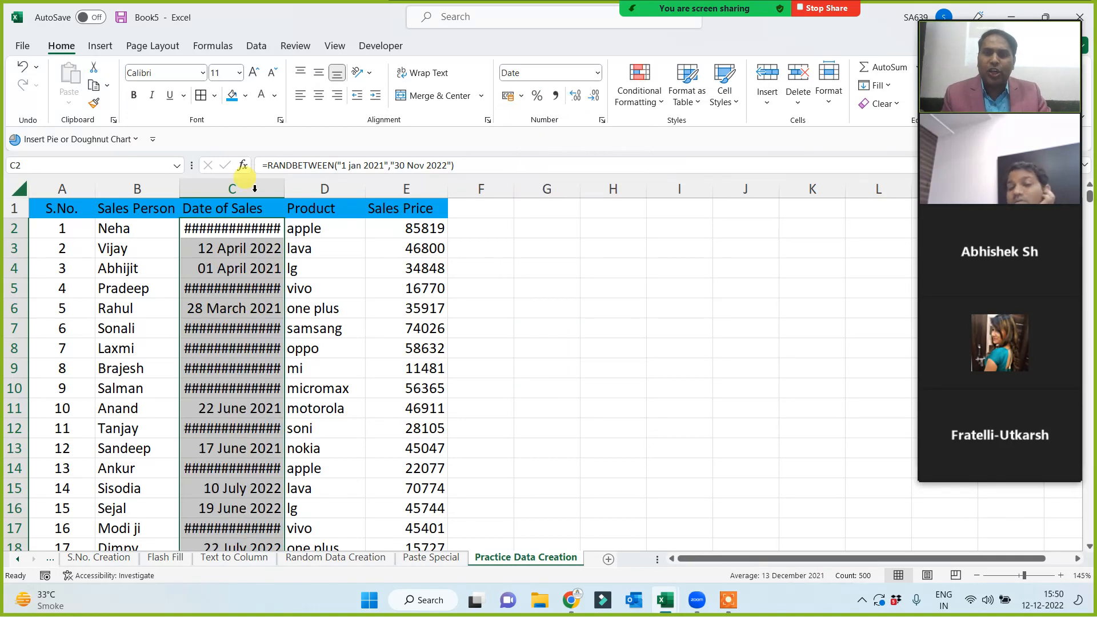
left_click_drag(291, 183, 342, 184)
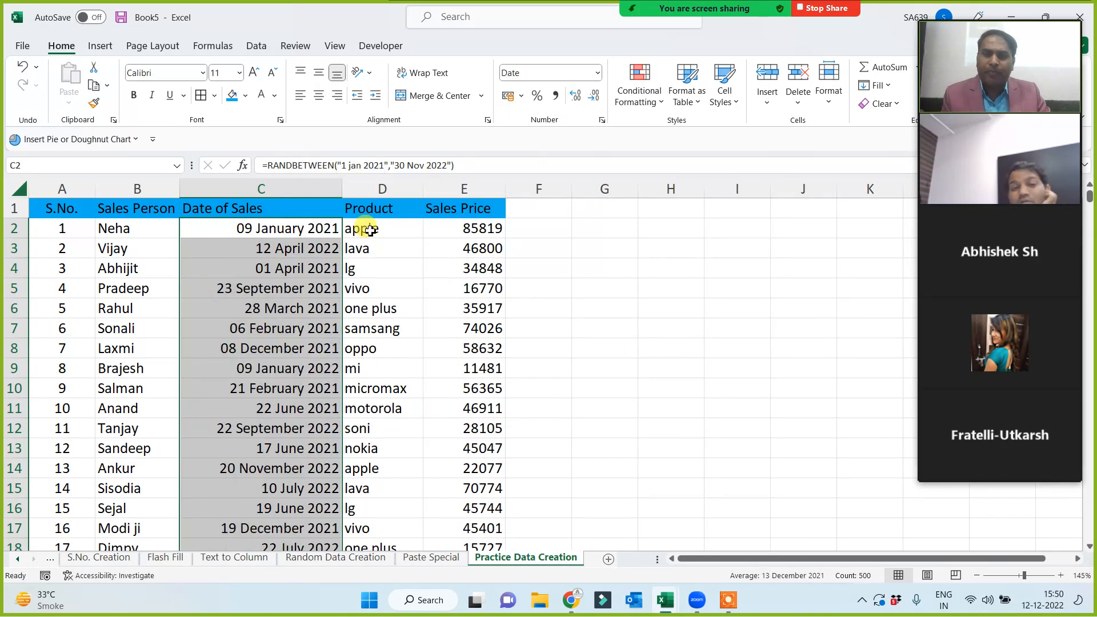
left_click(614, 275)
left_click(240, 227)
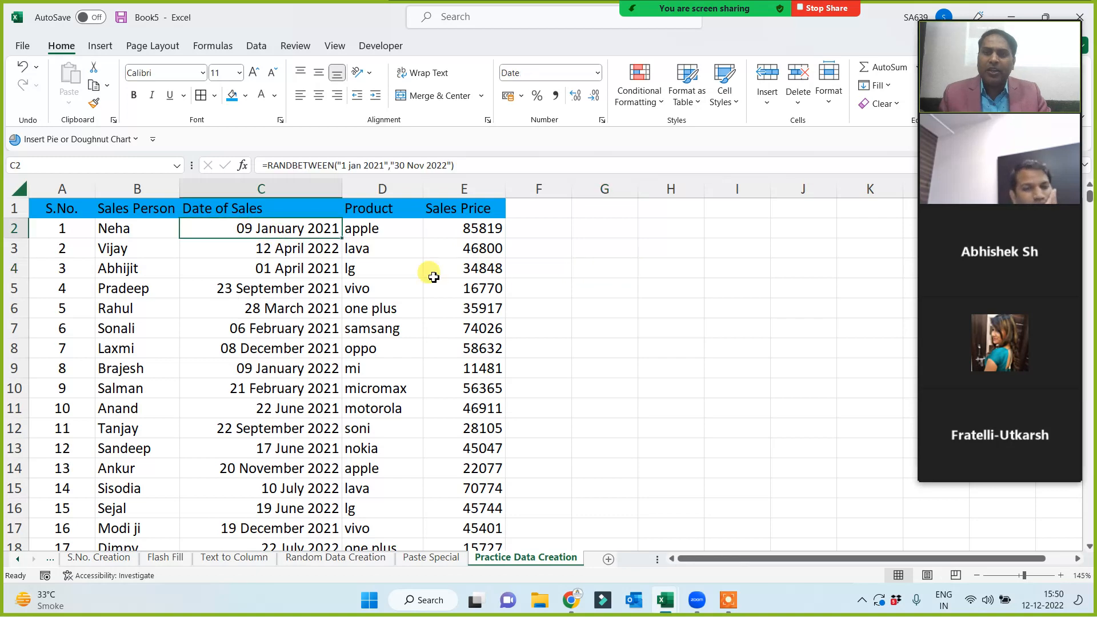
left_click(597, 256)
Enter and then delete a test entry 'sdf' in G3 to trigger recalculation.
type("sdf")
left_click(601, 343)
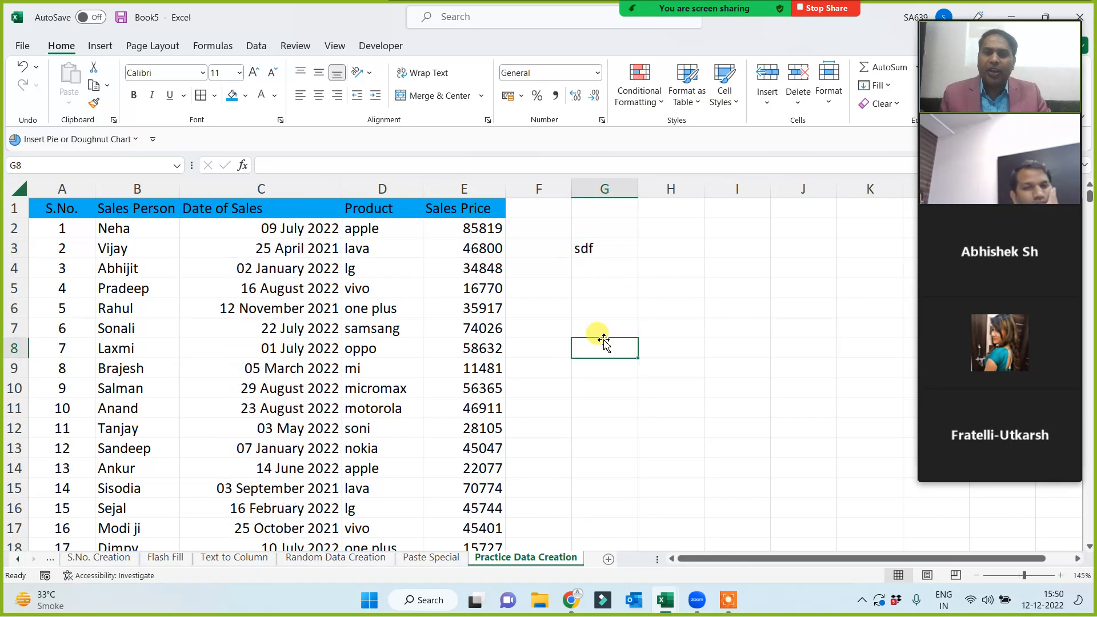
left_click_drag(591, 255, 599, 307)
key("Delete")
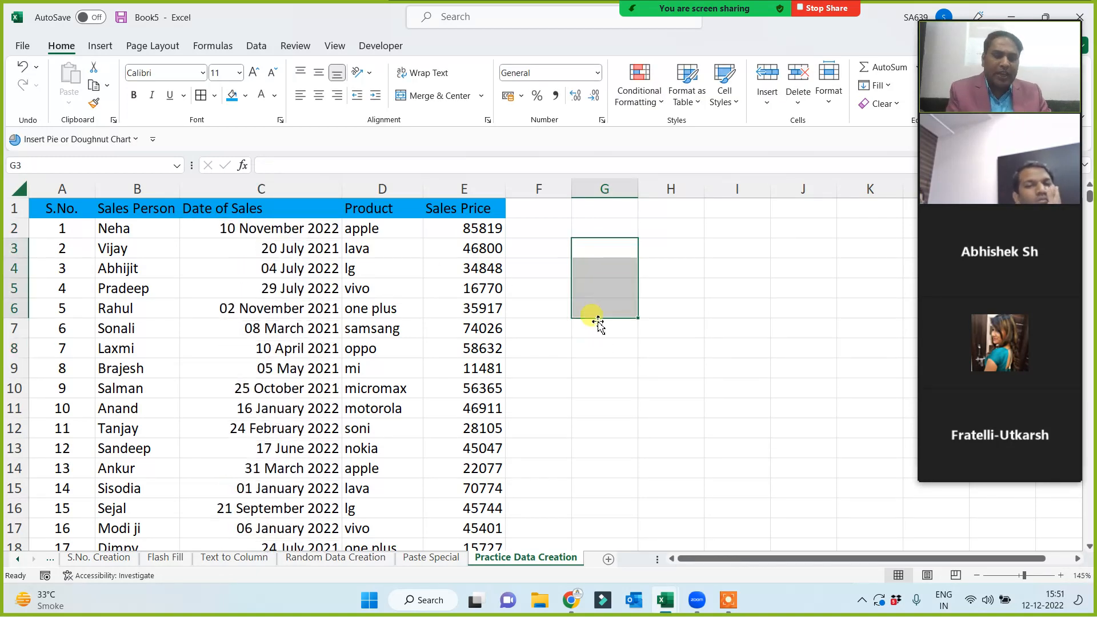
Copy the Date of Sales column from C1 down and paste it over itself as values.
left_click(251, 208)
key("ctrl+shift+Down")
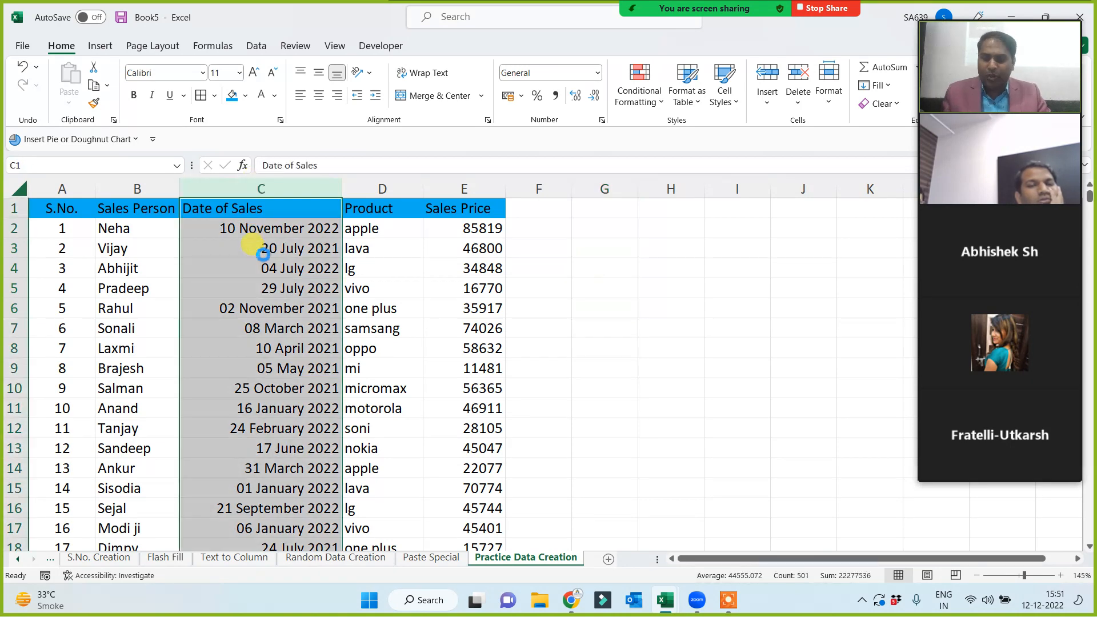
key("ctrl+c")
key("ctrl+alt+v")
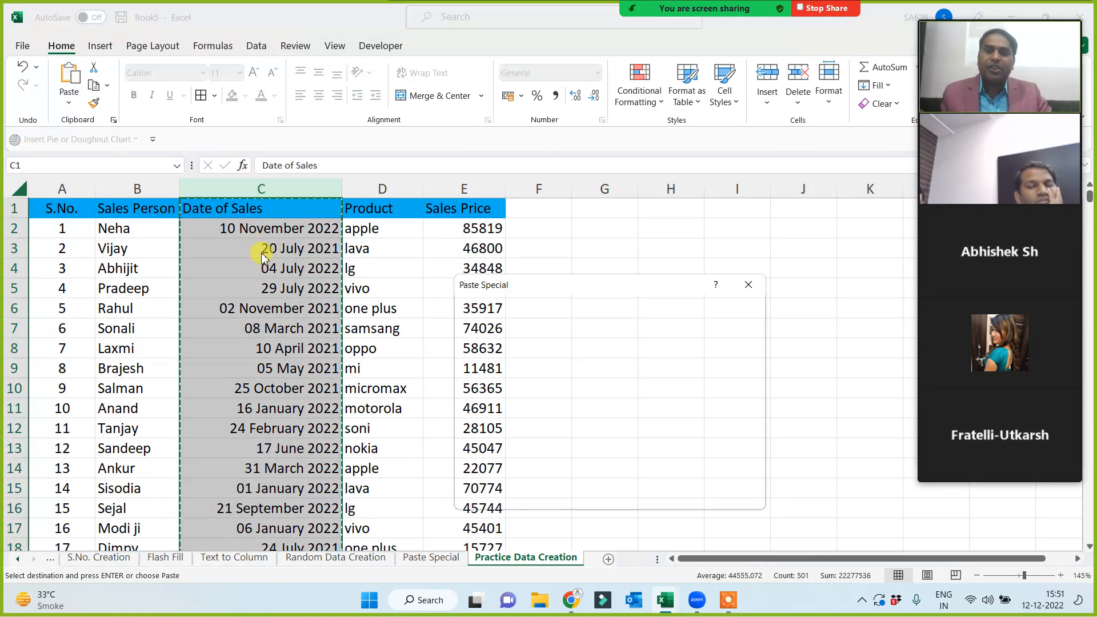
left_click(484, 350)
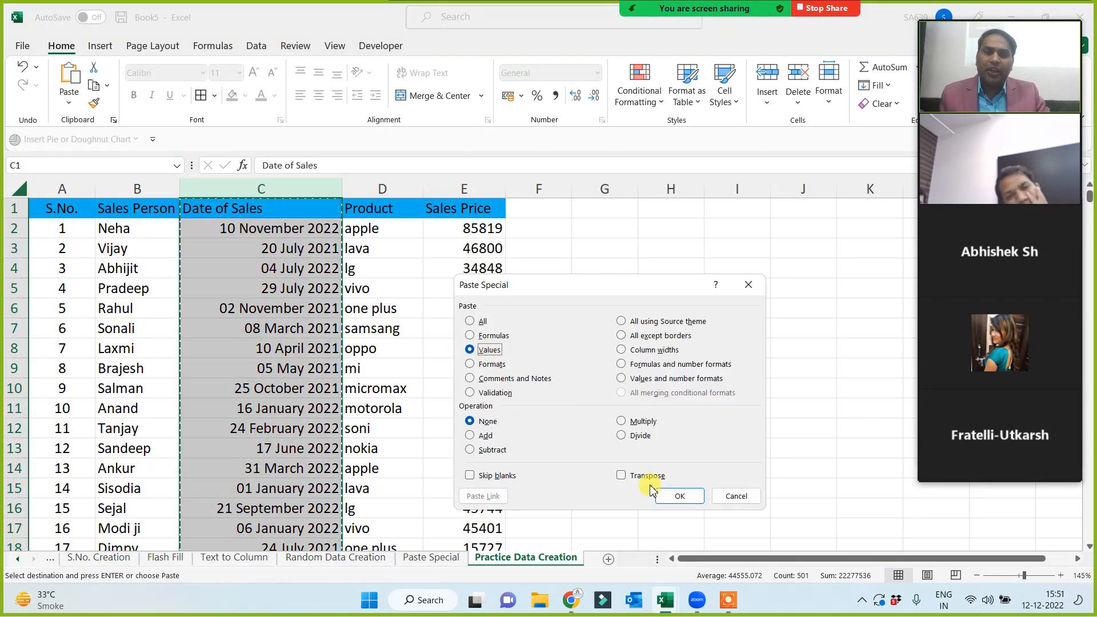
left_click(678, 495)
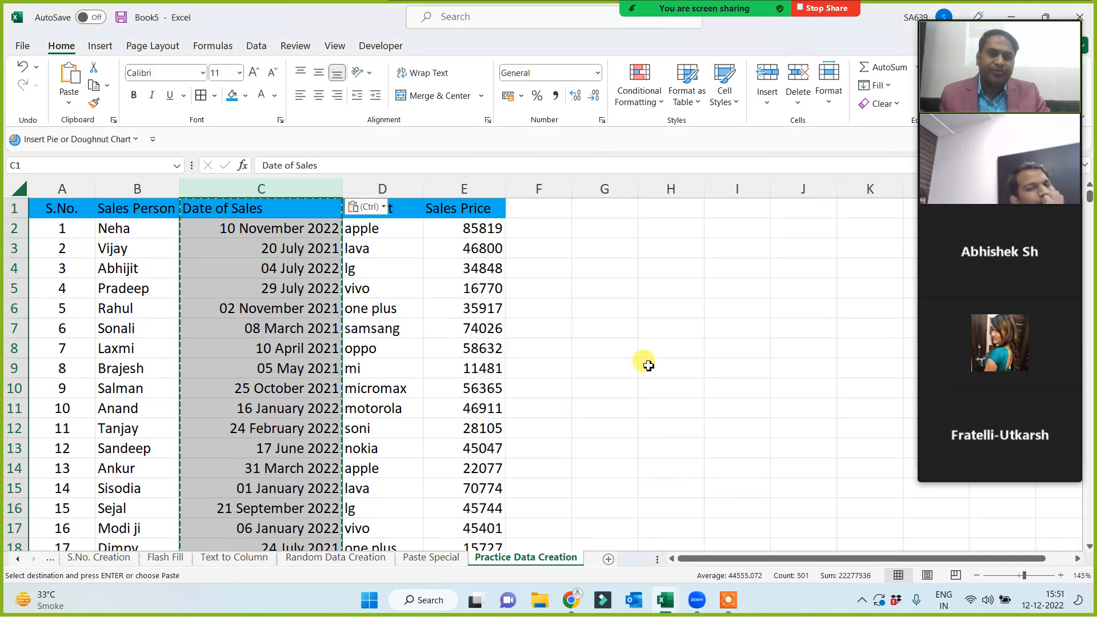
left_click(648, 366)
key("Escape")
left_click(569, 343)
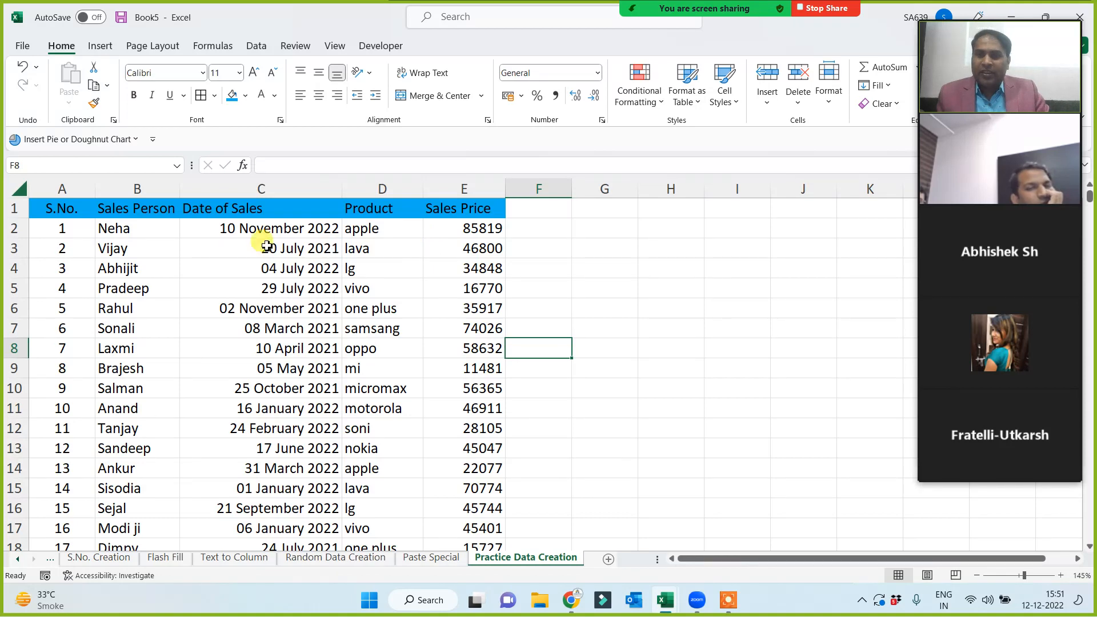
Insert a new column B headed 'Client Mob No.' and widen it to fit.
left_click(137, 192)
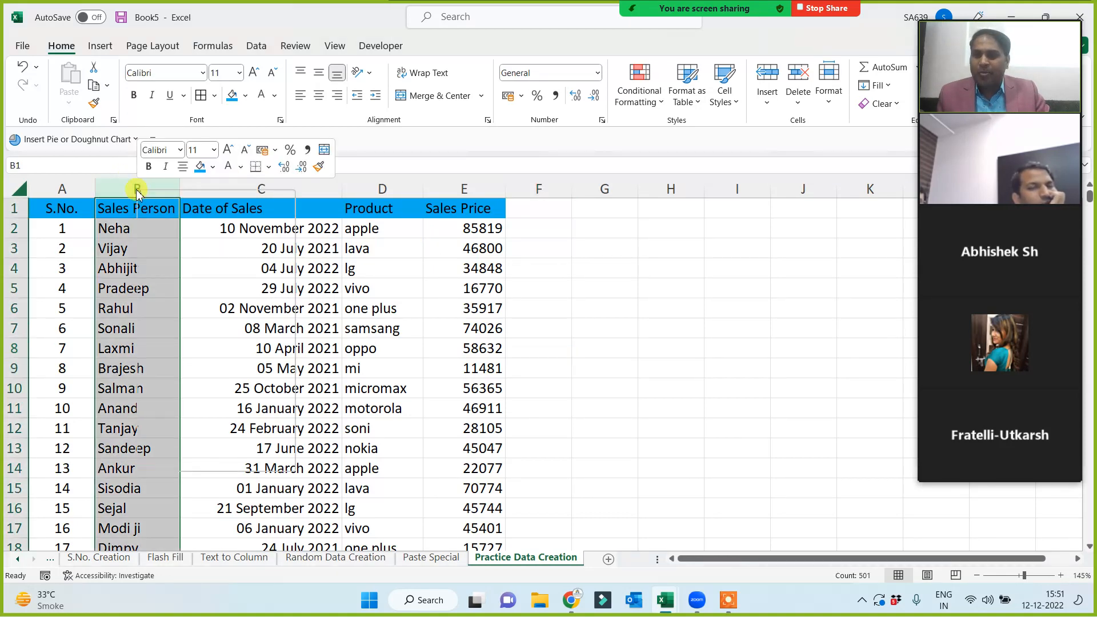
right_click(137, 192)
left_click(178, 337)
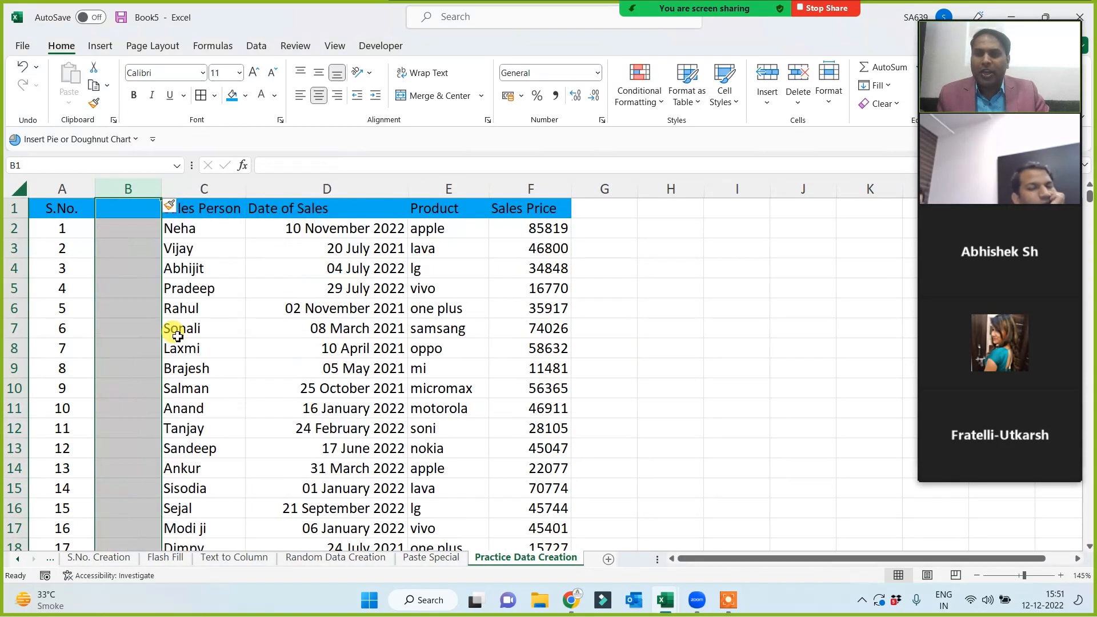
left_click(121, 208)
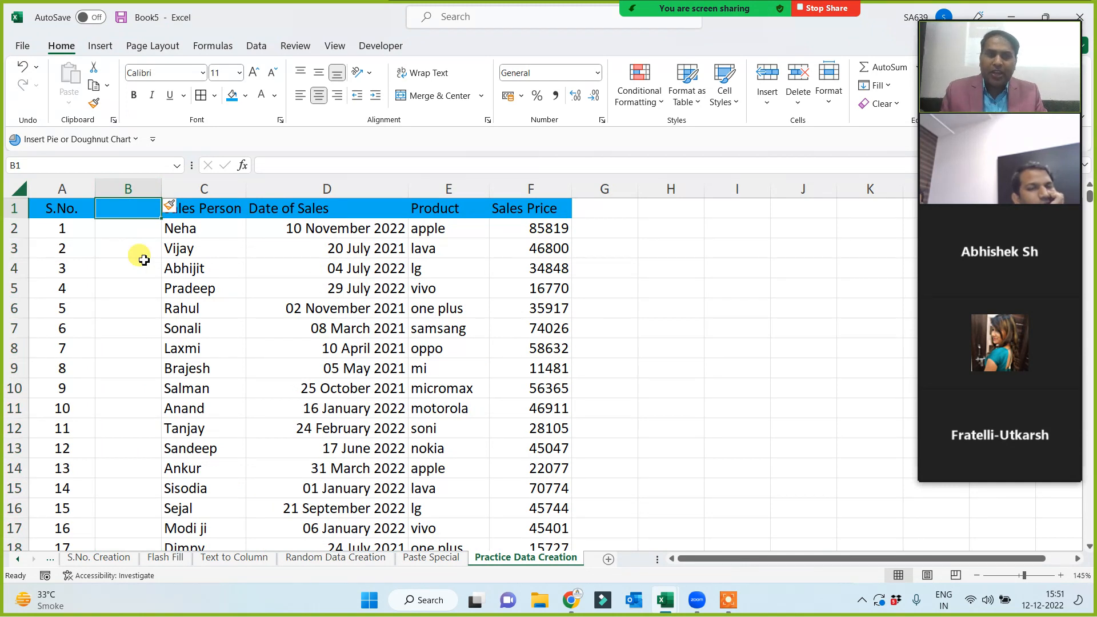
type("Client")
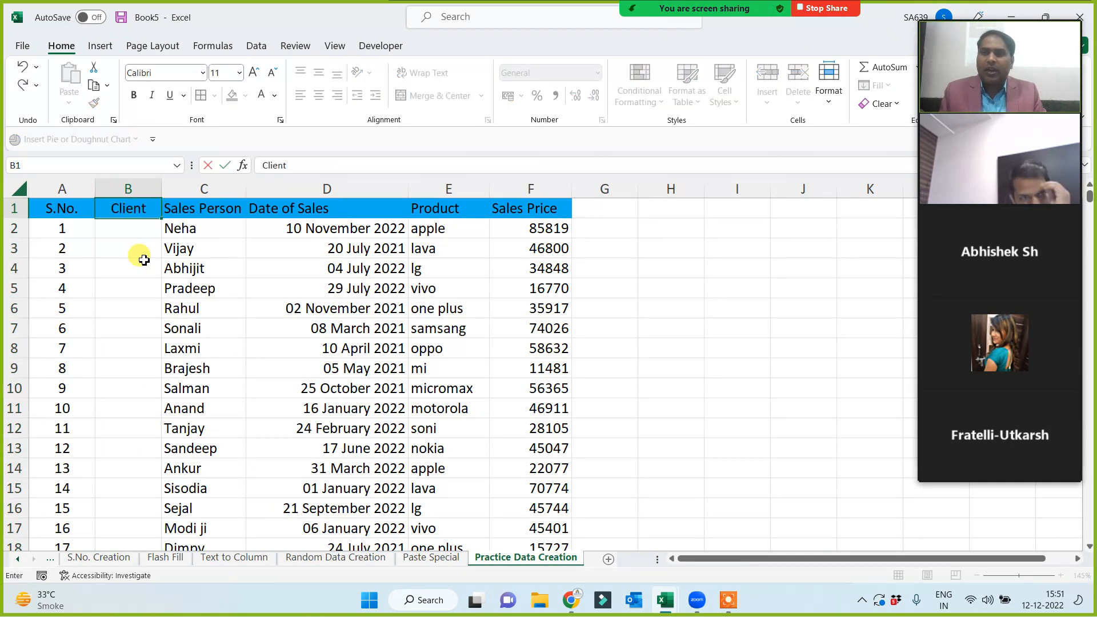
type(" Mob No.")
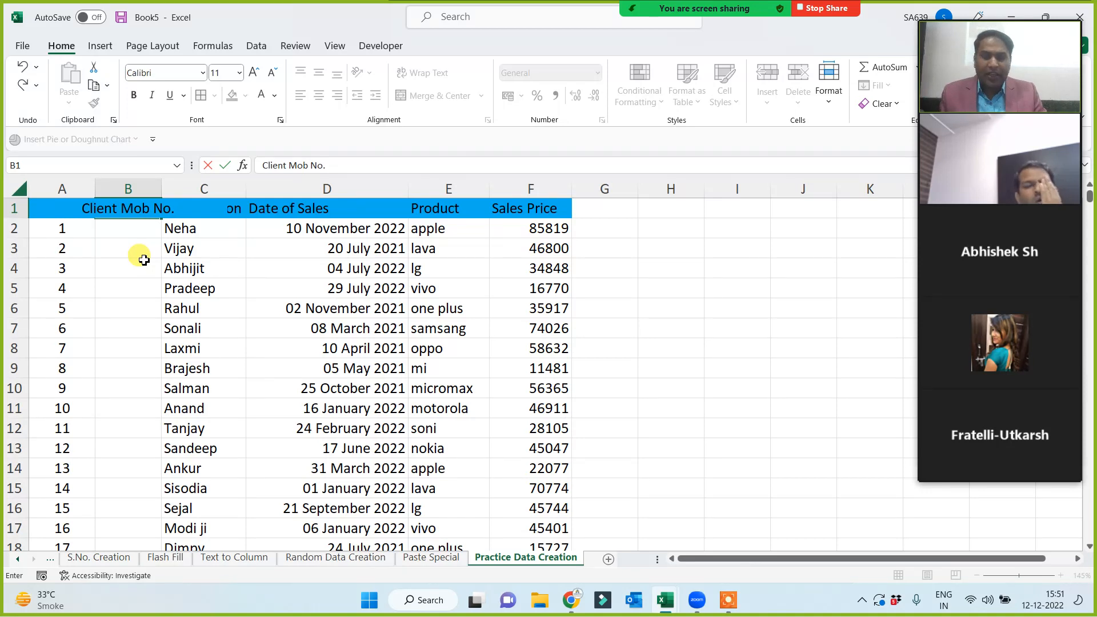
key("Return")
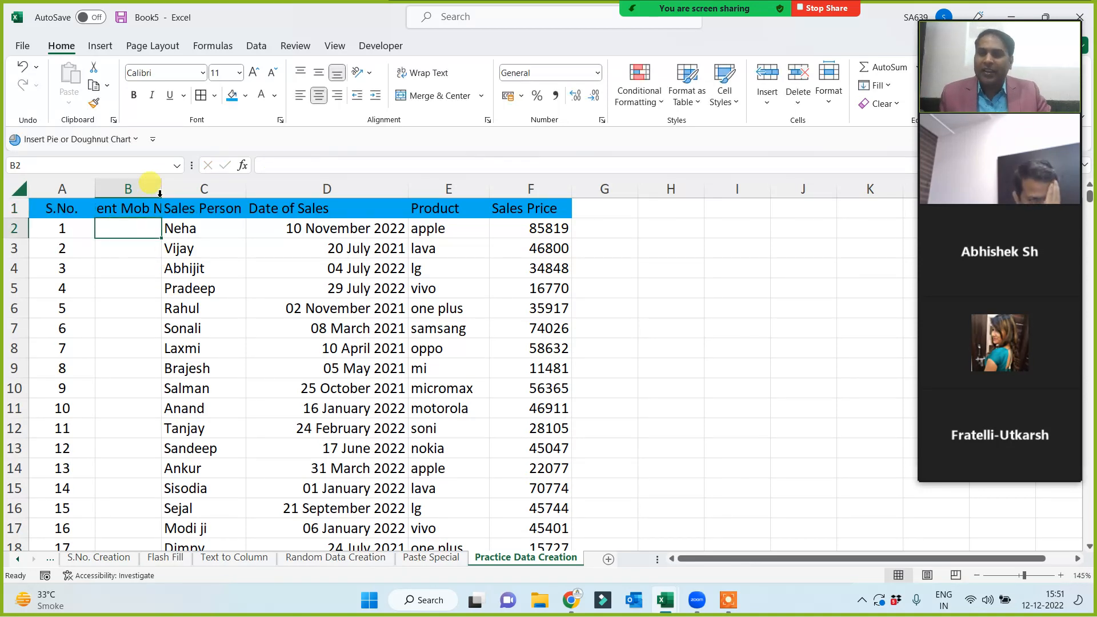
double_click(162, 189)
left_click_drag(195, 188, 216, 188)
Select cell B2 for the first mobile number, then click controls at the screen's right edge.
left_click_drag(148, 254, 139, 400)
left_click(128, 280)
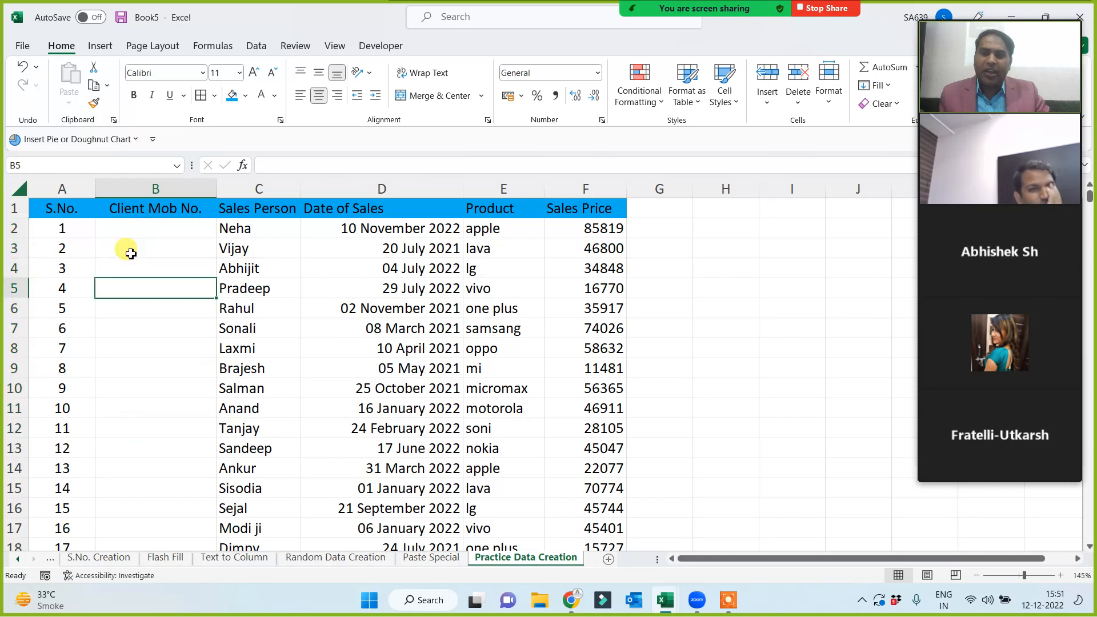
left_click(140, 228)
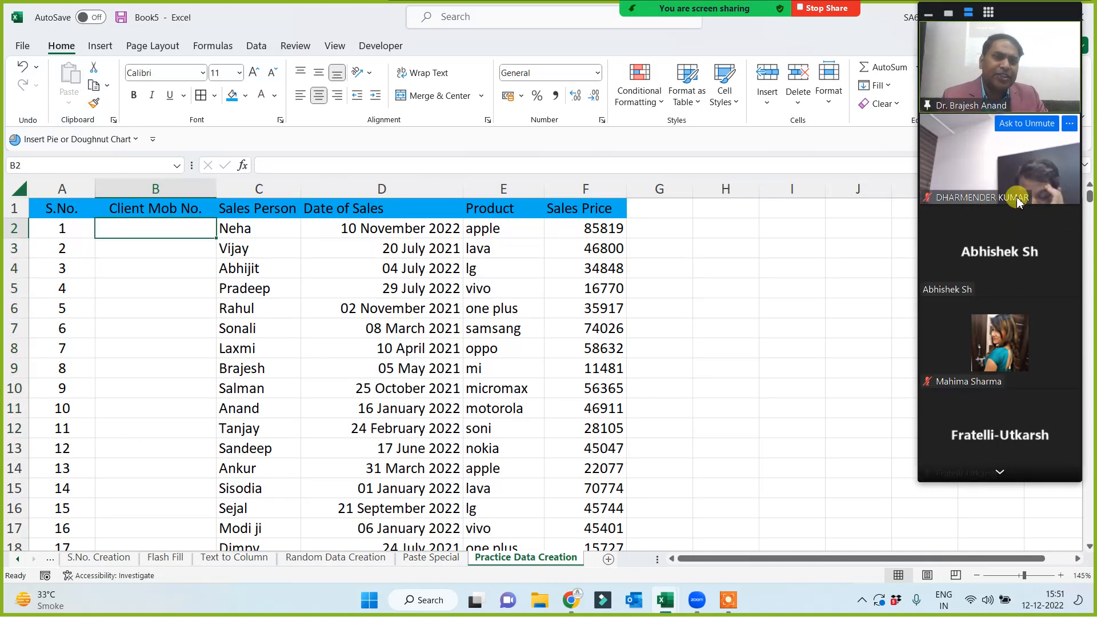
left_click(1002, 475)
left_click(1001, 474)
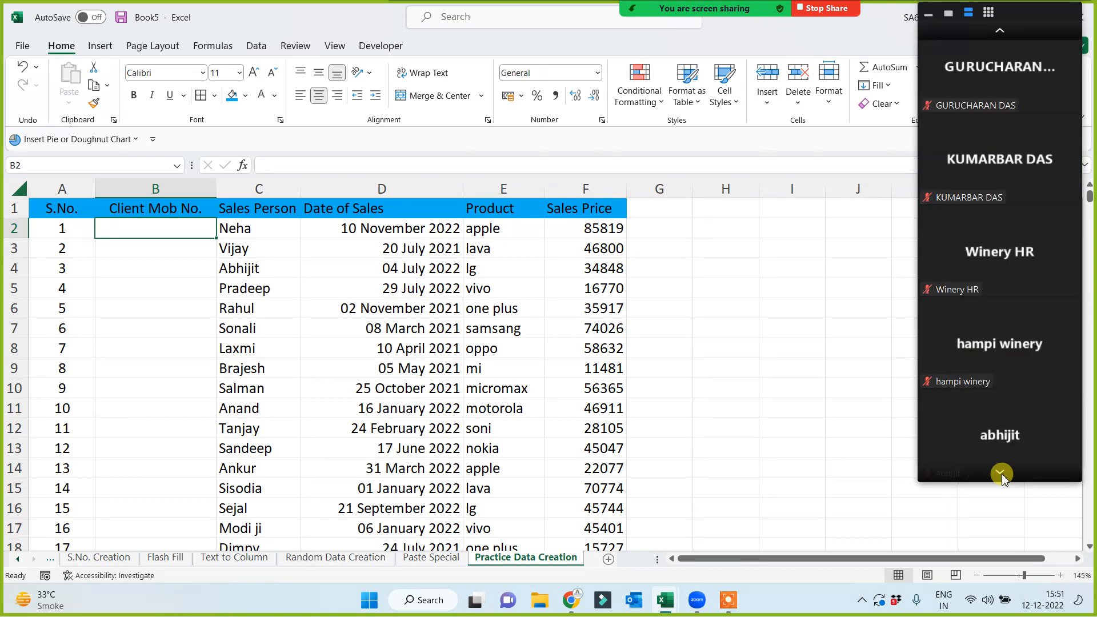
left_click(1001, 474)
left_click(1000, 31)
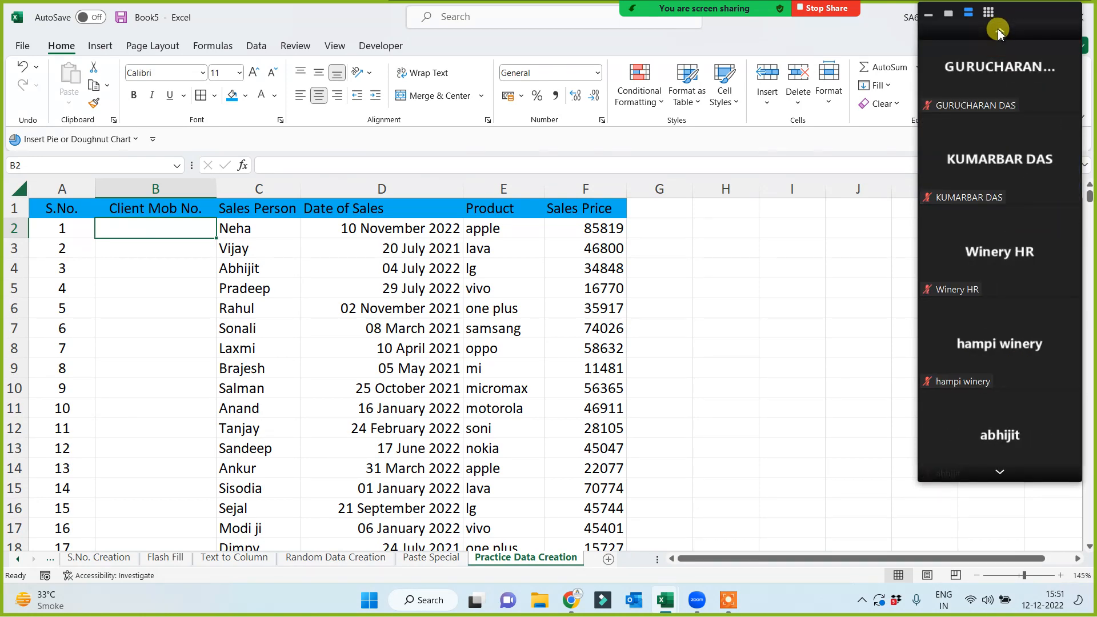
left_click(1000, 30)
left_click(1000, 32)
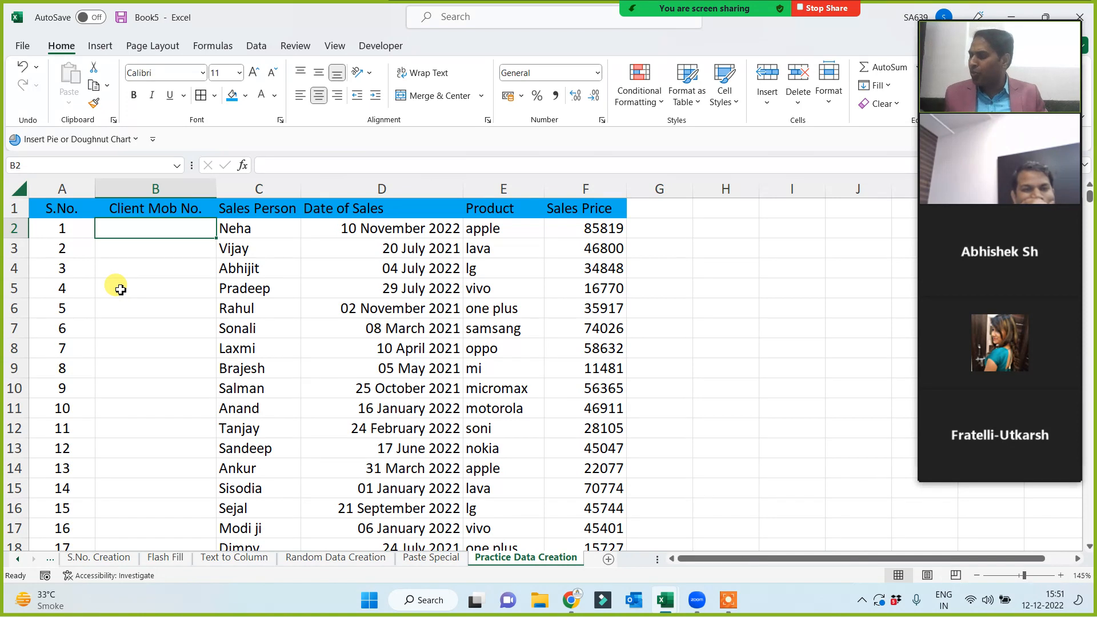
type("=")
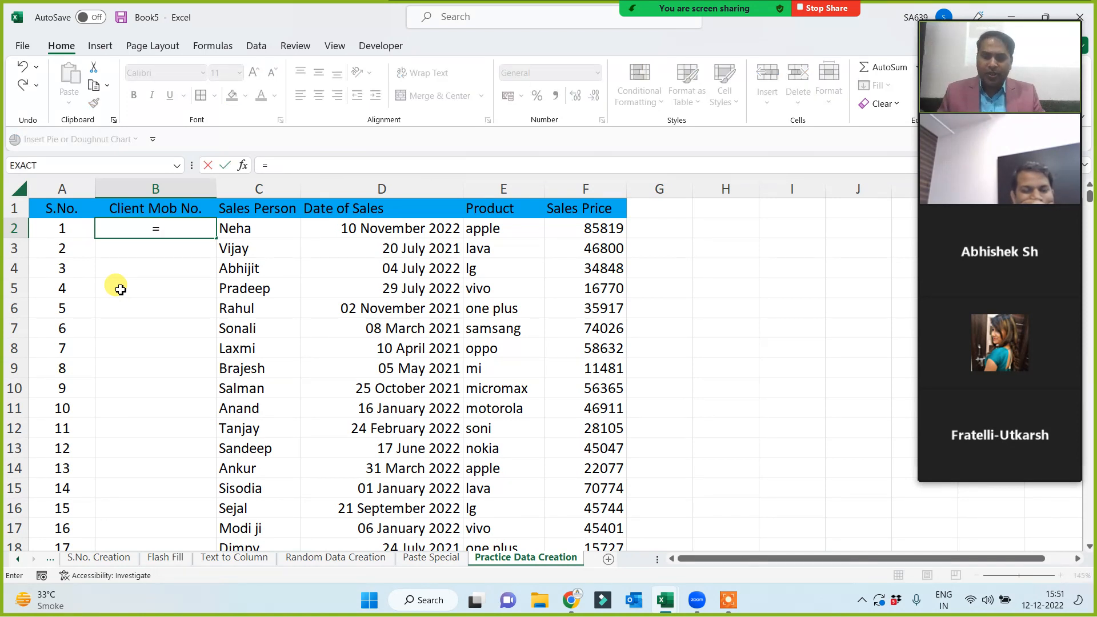
type("rand")
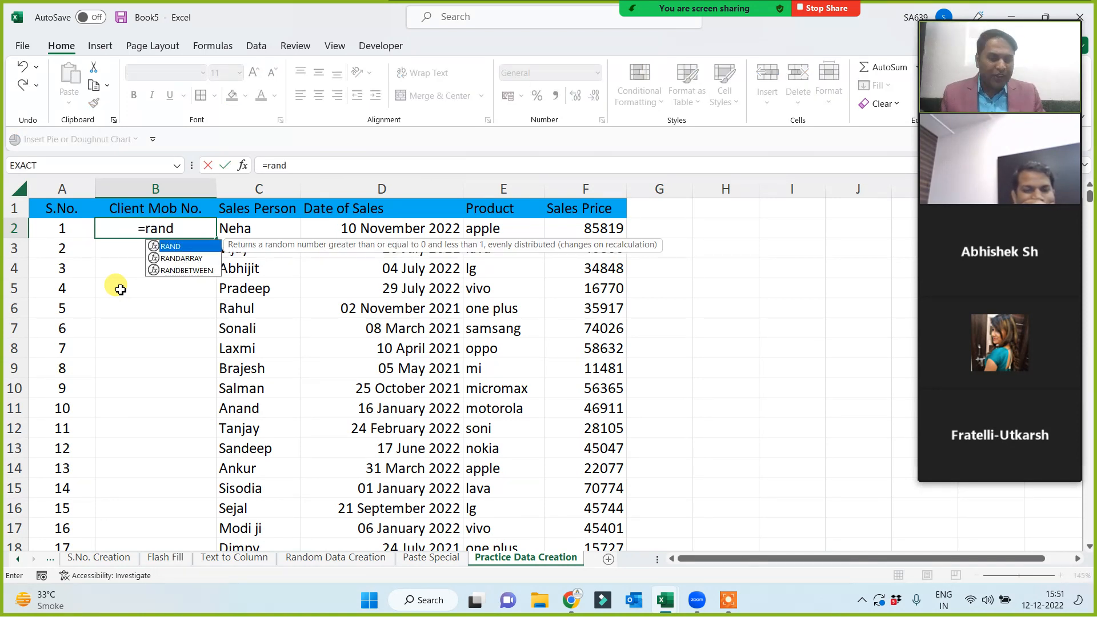
key("Down")
key("Down")
key("Tab")
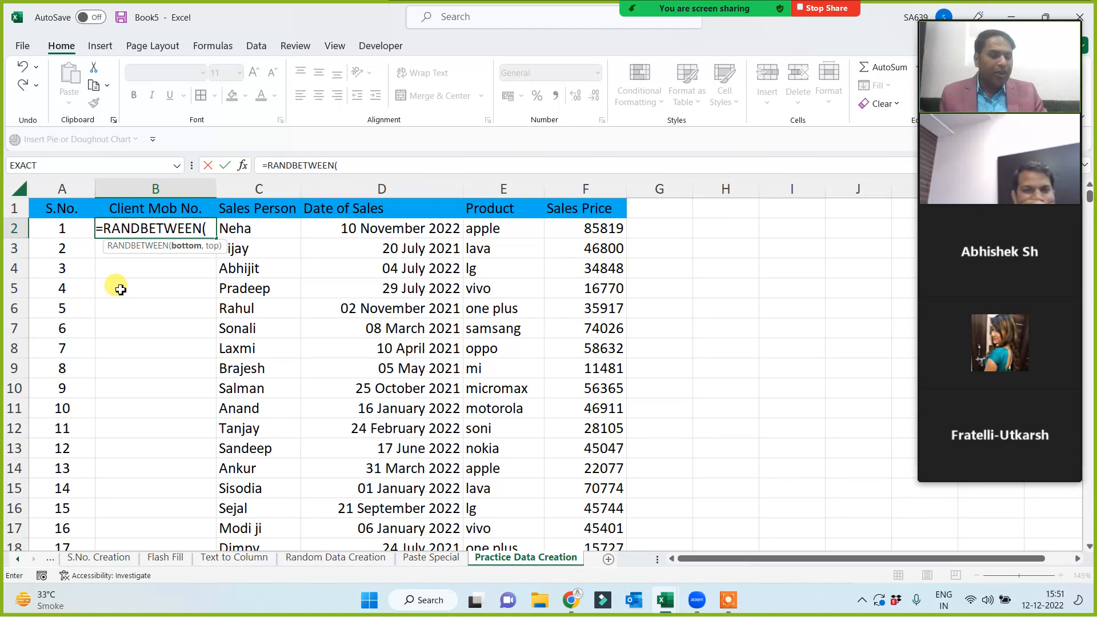
type("8888888888,9")
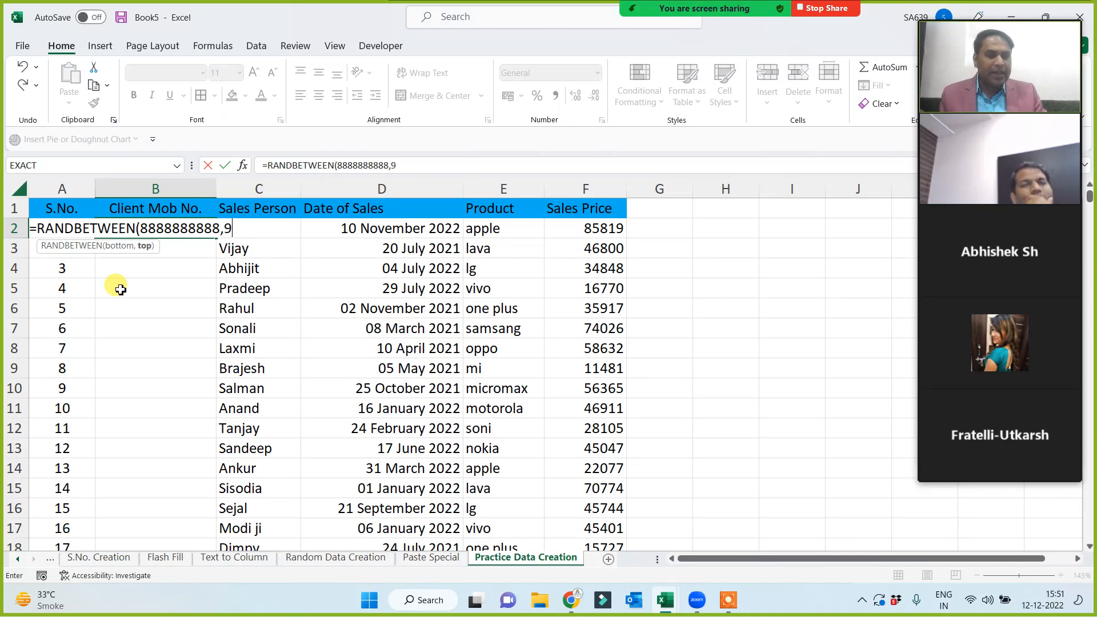
type("99999")
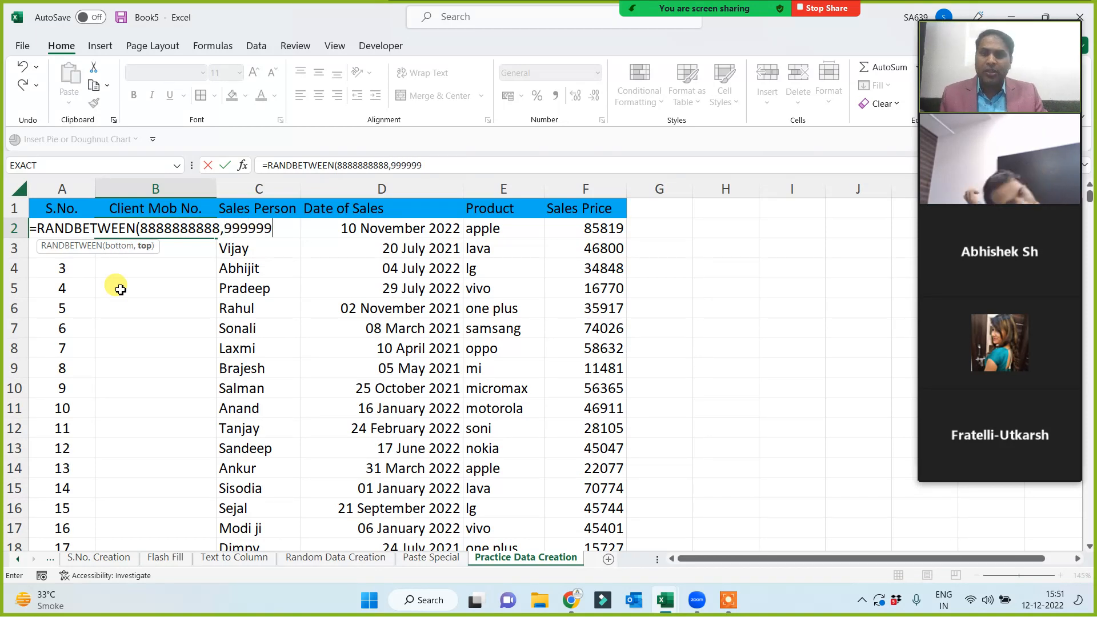
type("99")
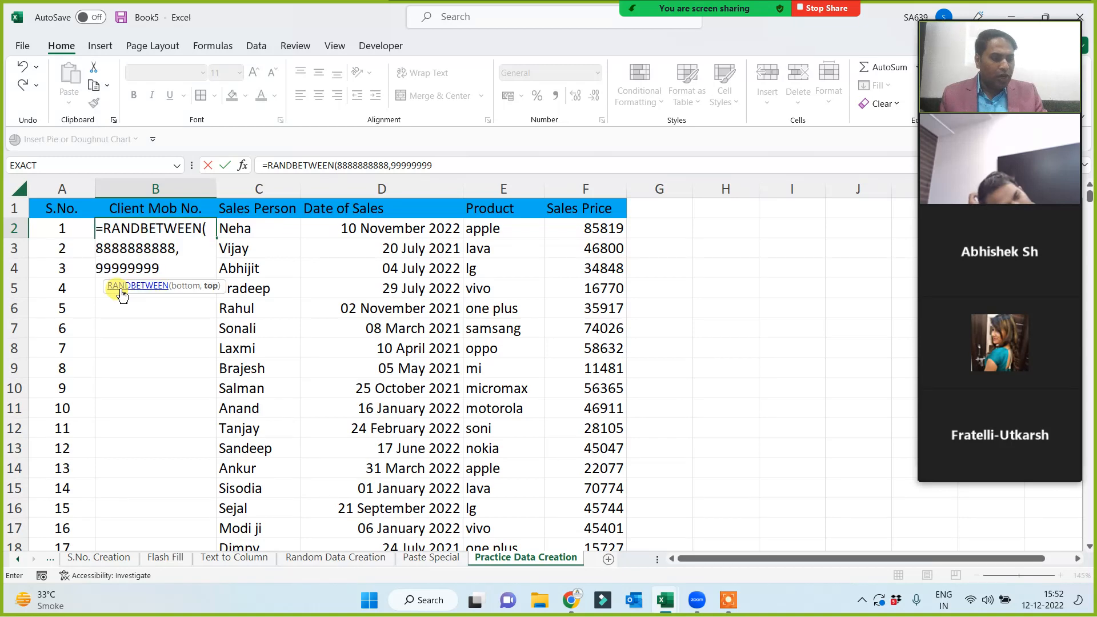
type(")")
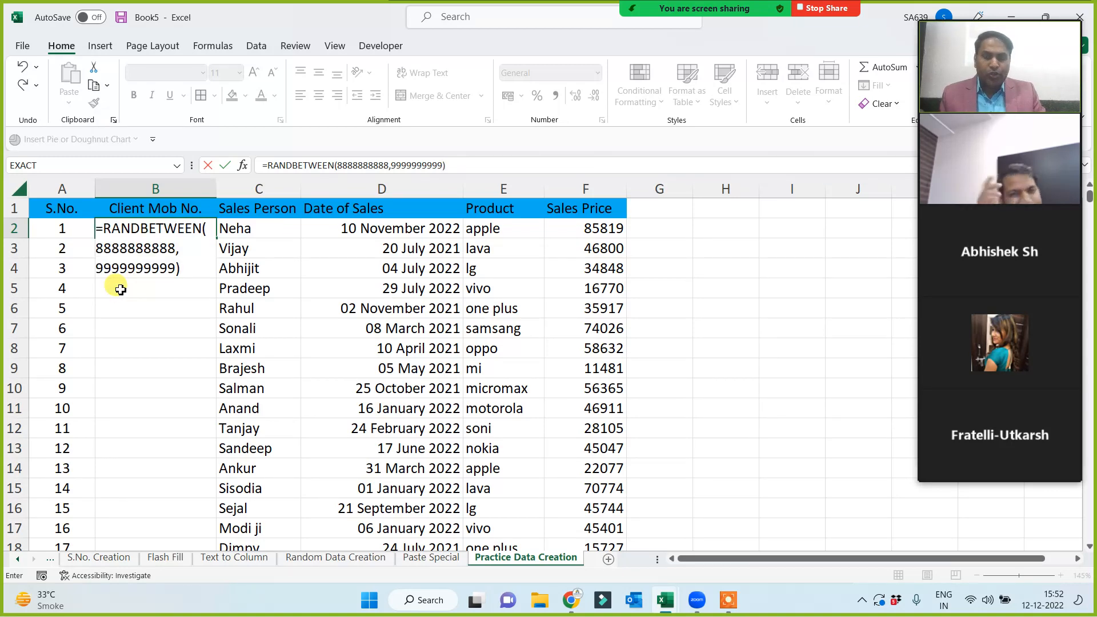
key("Return")
left_click(170, 225)
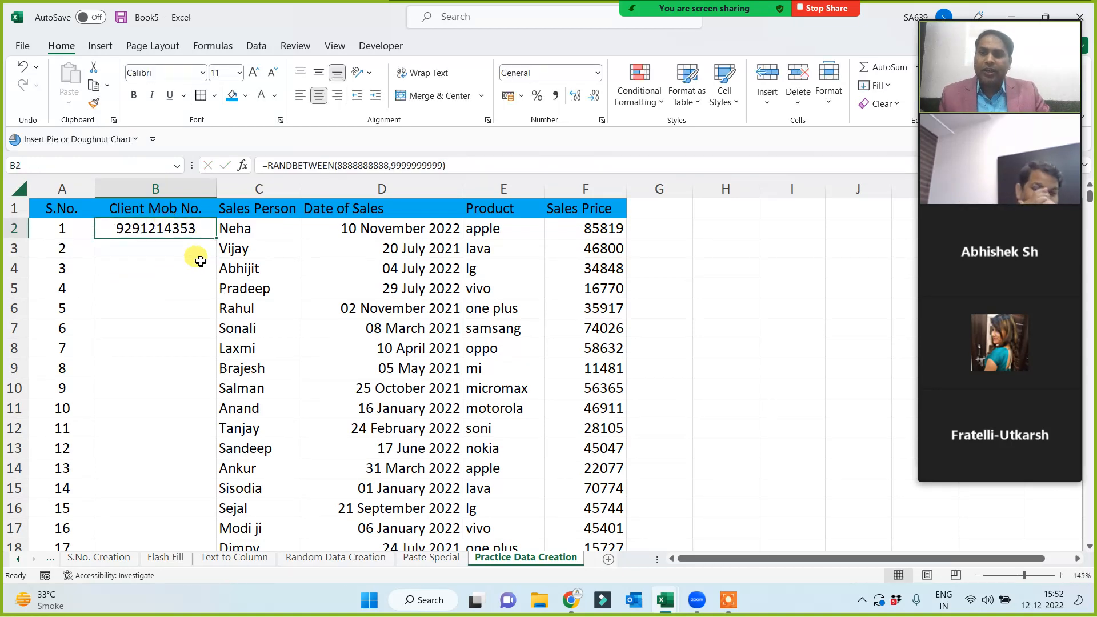
double_click(217, 238)
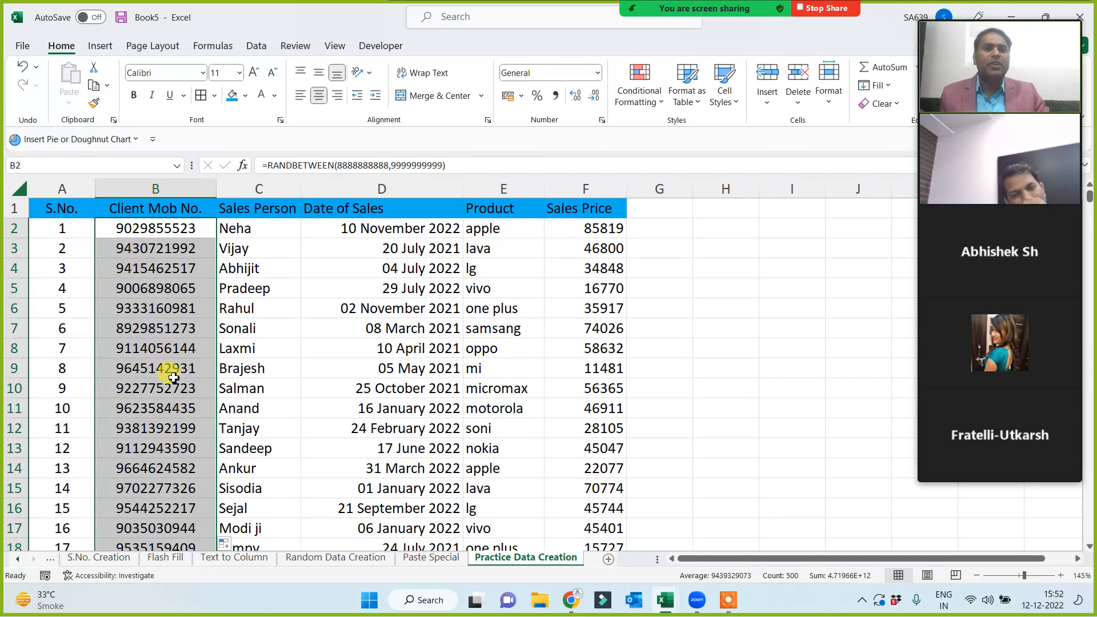
mouse_move(713, 8)
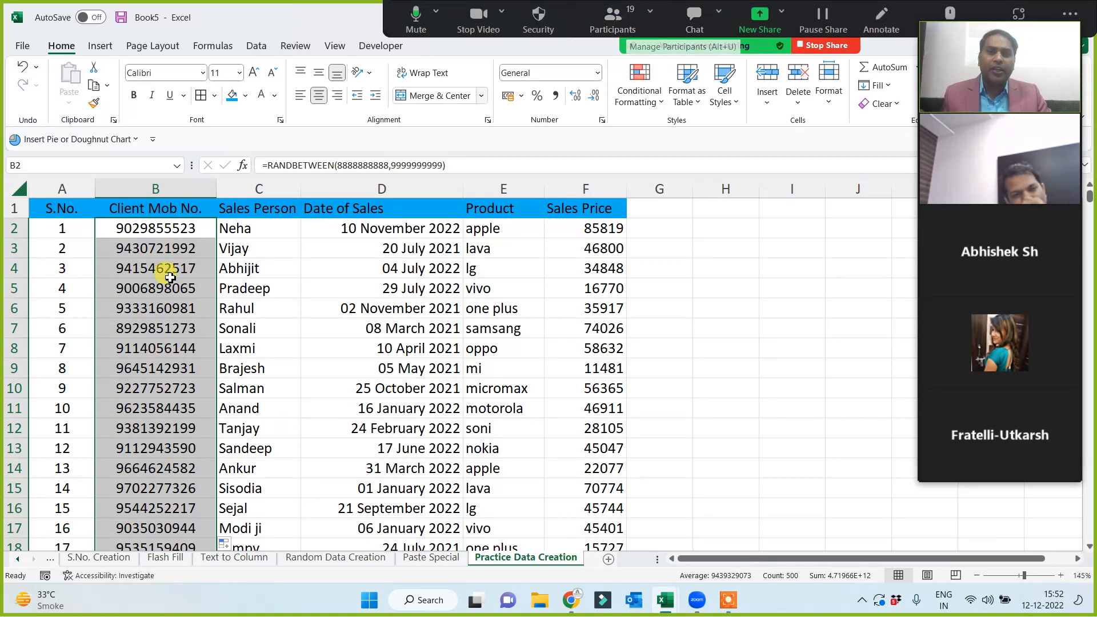
Copy column B and paste it back over itself as Values only.
left_click(767, 364)
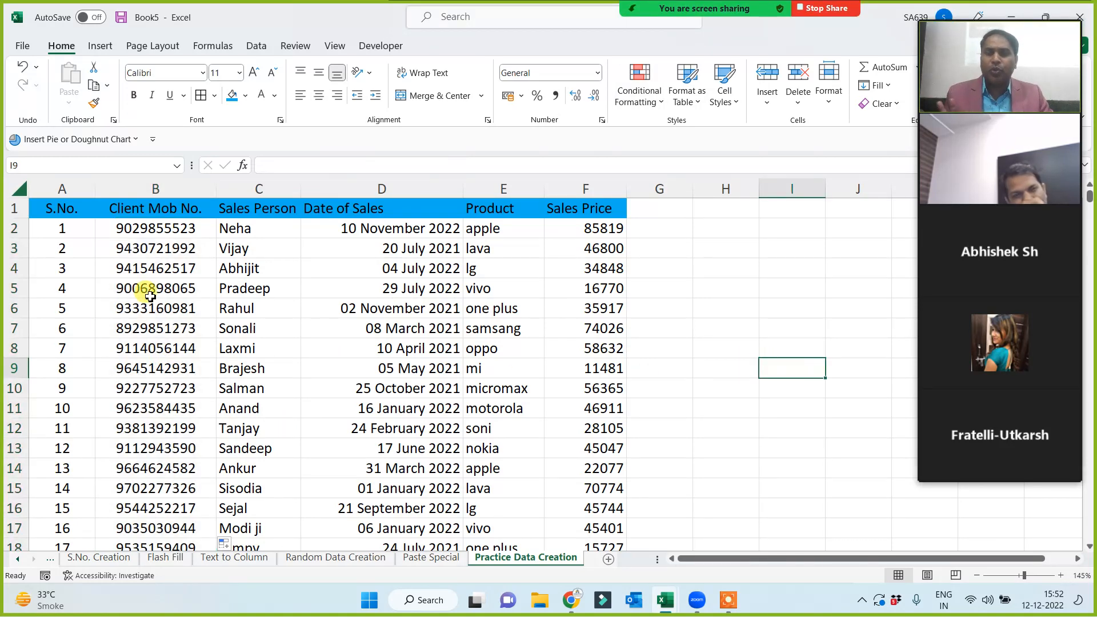
left_click(135, 189)
key("ctrl+c")
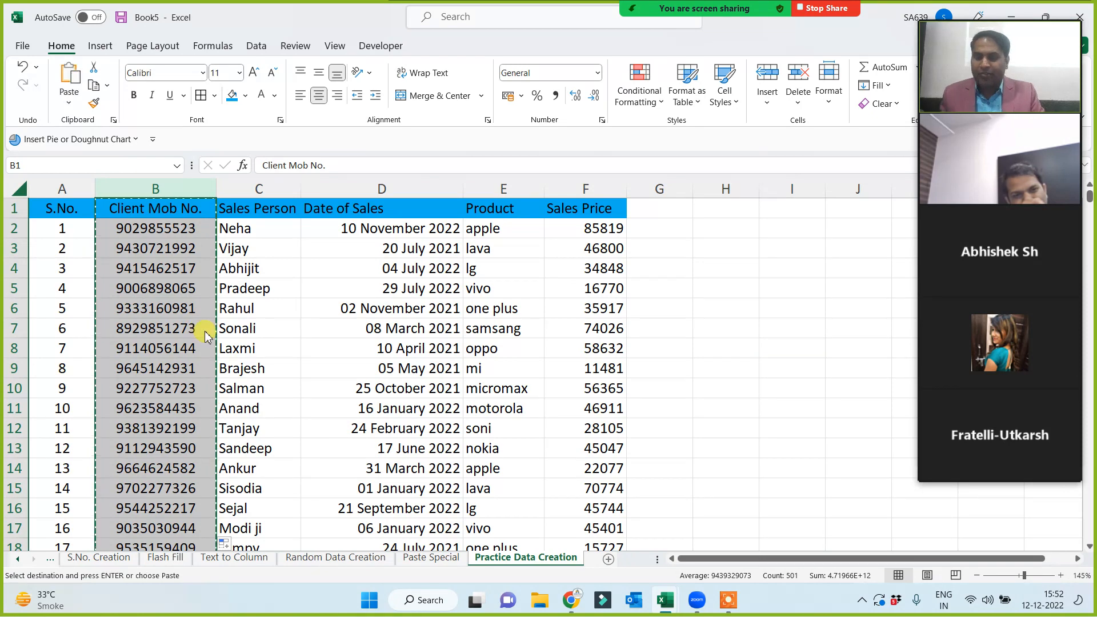
key("ctrl+alt+v")
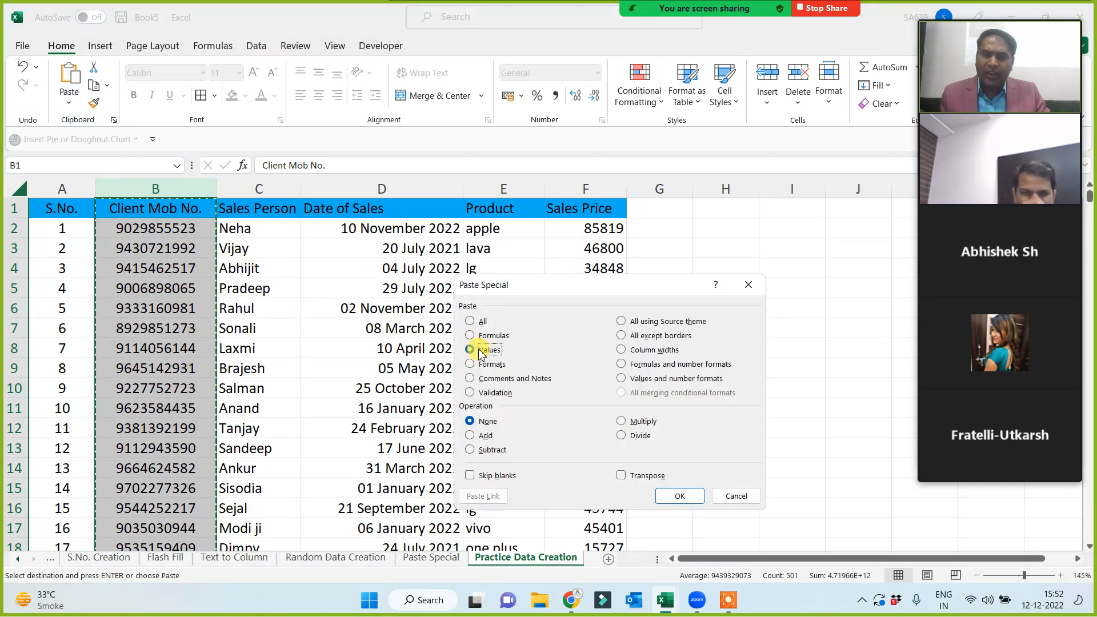
left_click(474, 350)
left_click(680, 496)
left_click(714, 337)
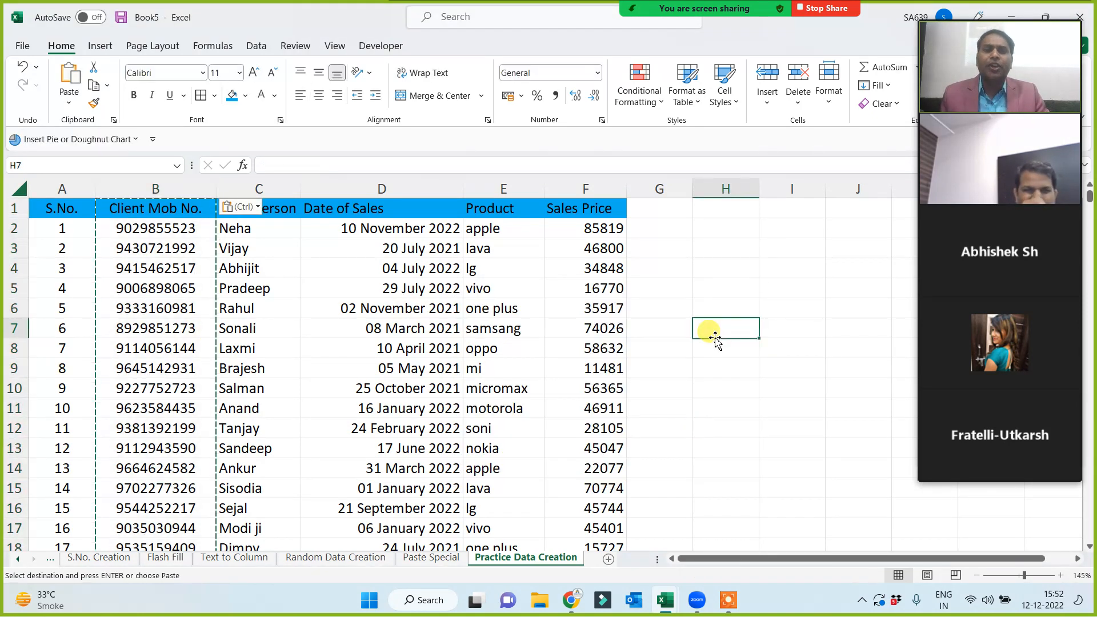
key("Escape")
left_click(709, 288)
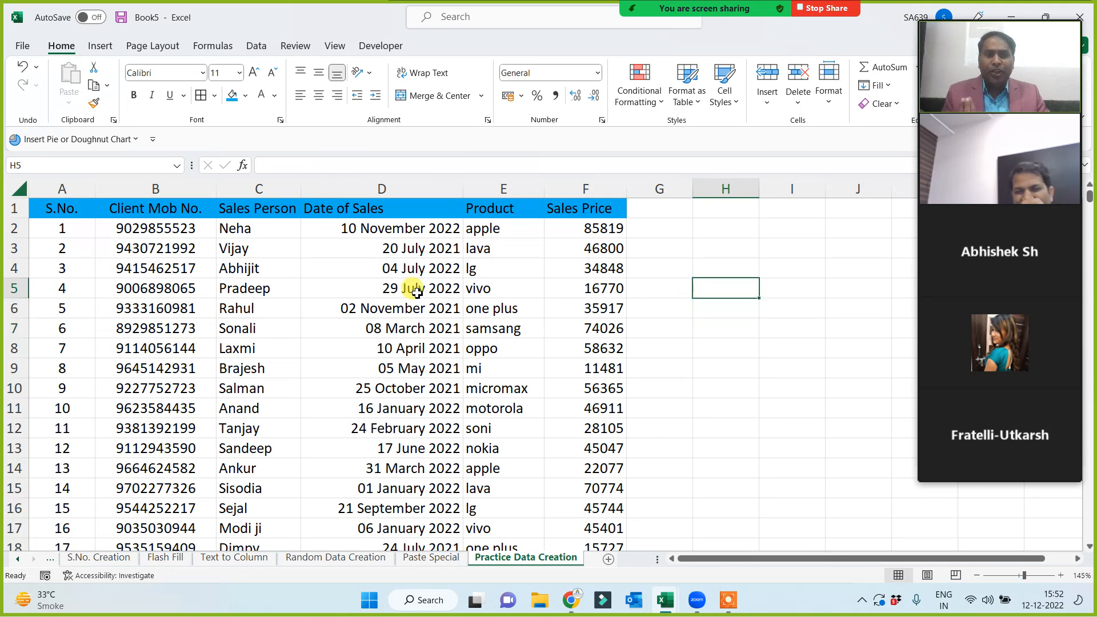
Put borders on every cell of the sales table A1:F501.
left_click(55, 208)
key("ctrl+shift+End")
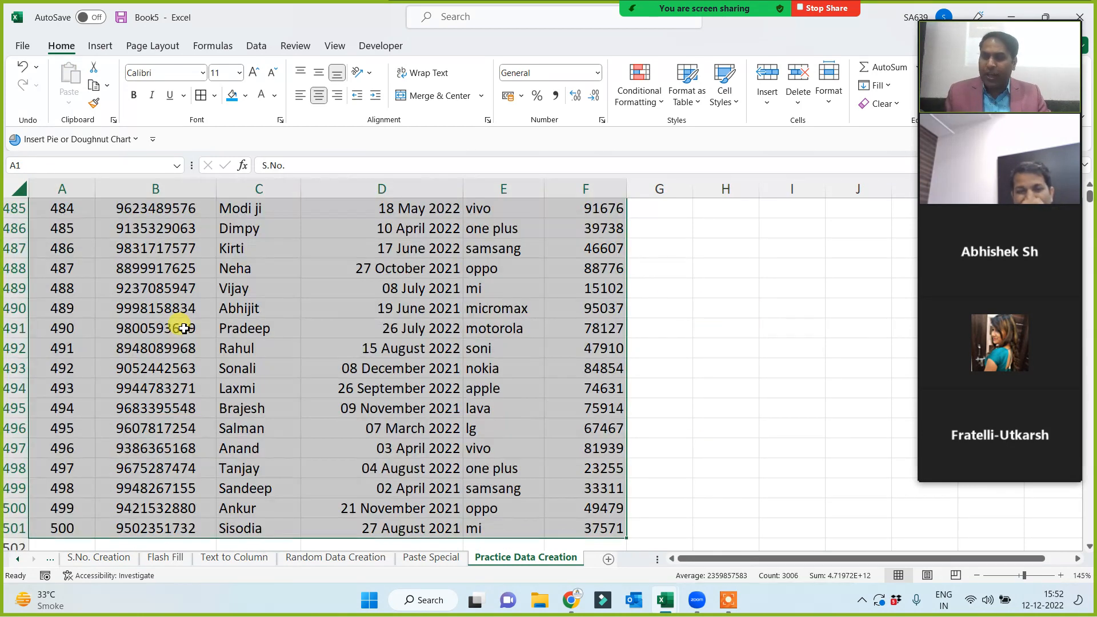
left_click(201, 96)
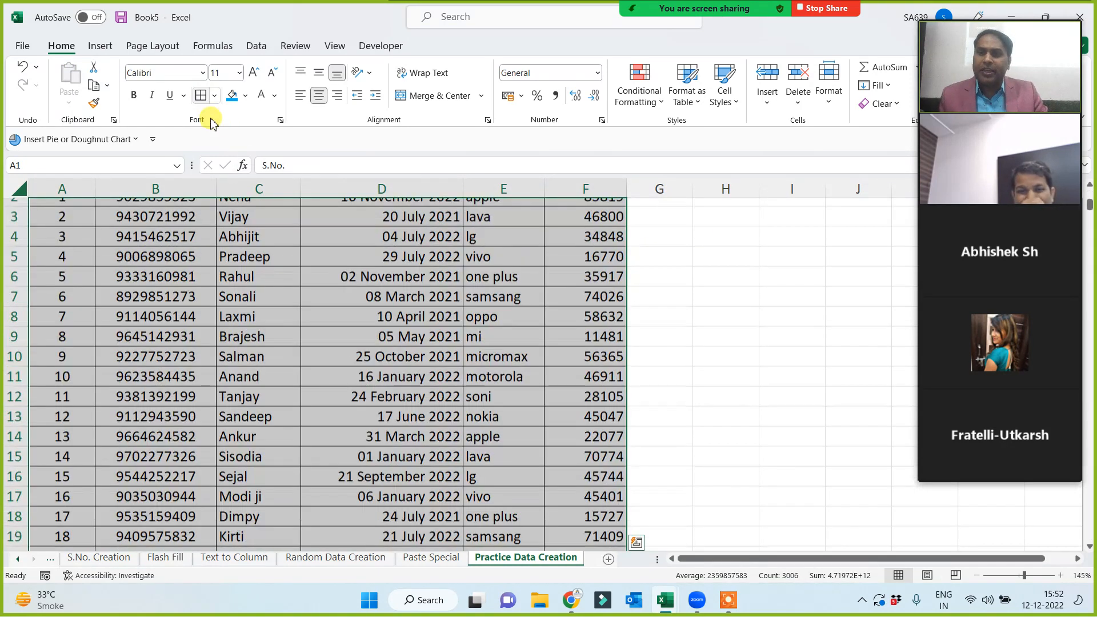
left_click(722, 353)
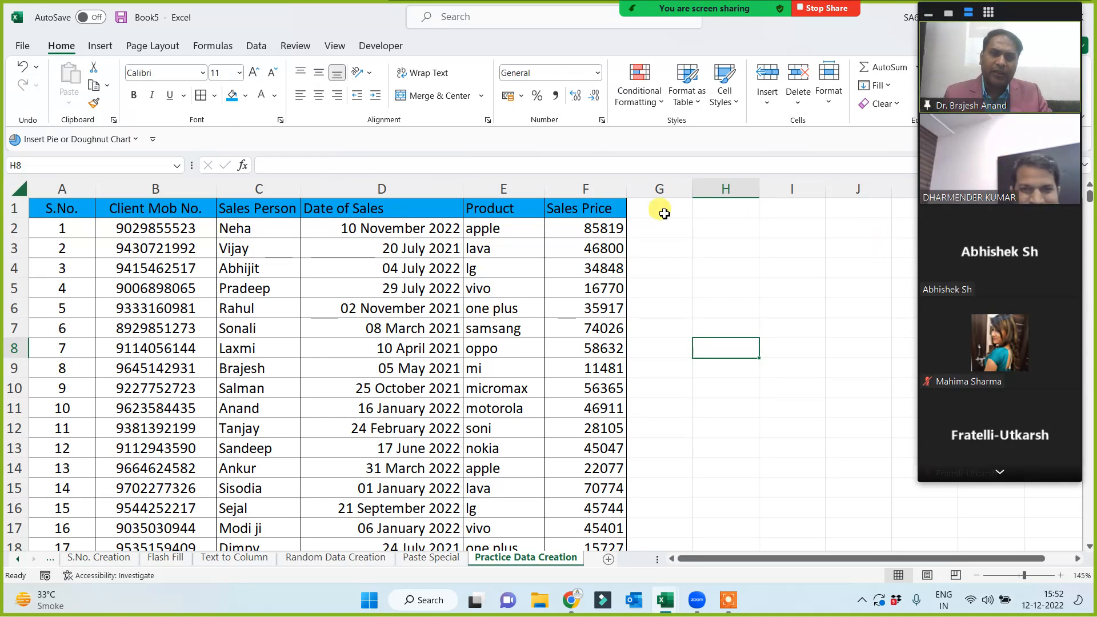
Centre-align the whole table's contents and make the header row A1:F1 bold.
left_click(588, 208)
key("ctrl+a")
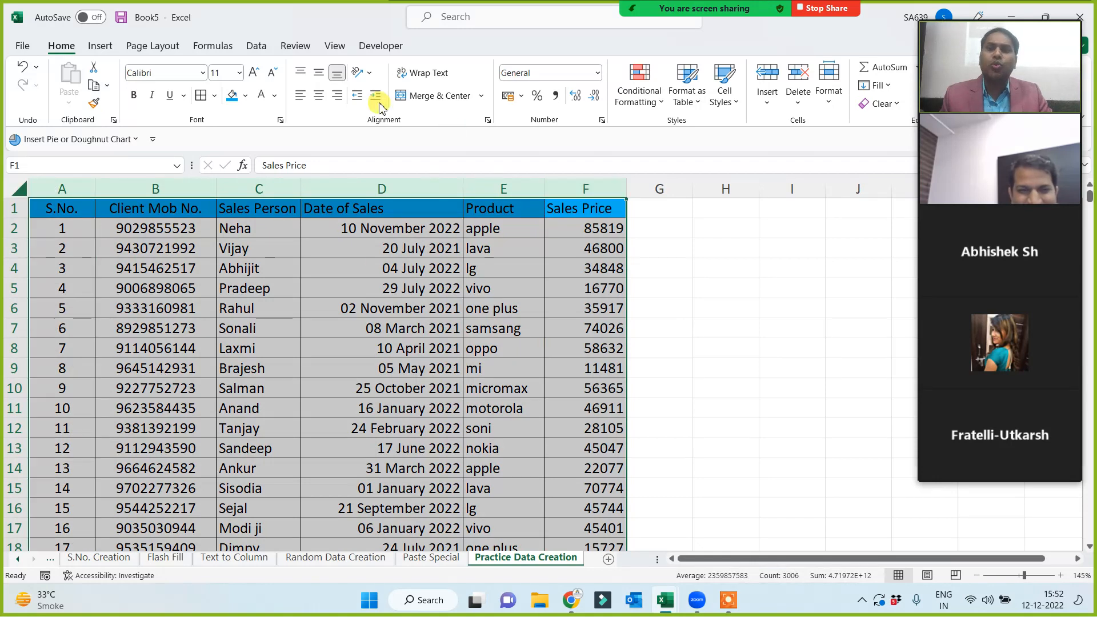
left_click(319, 95)
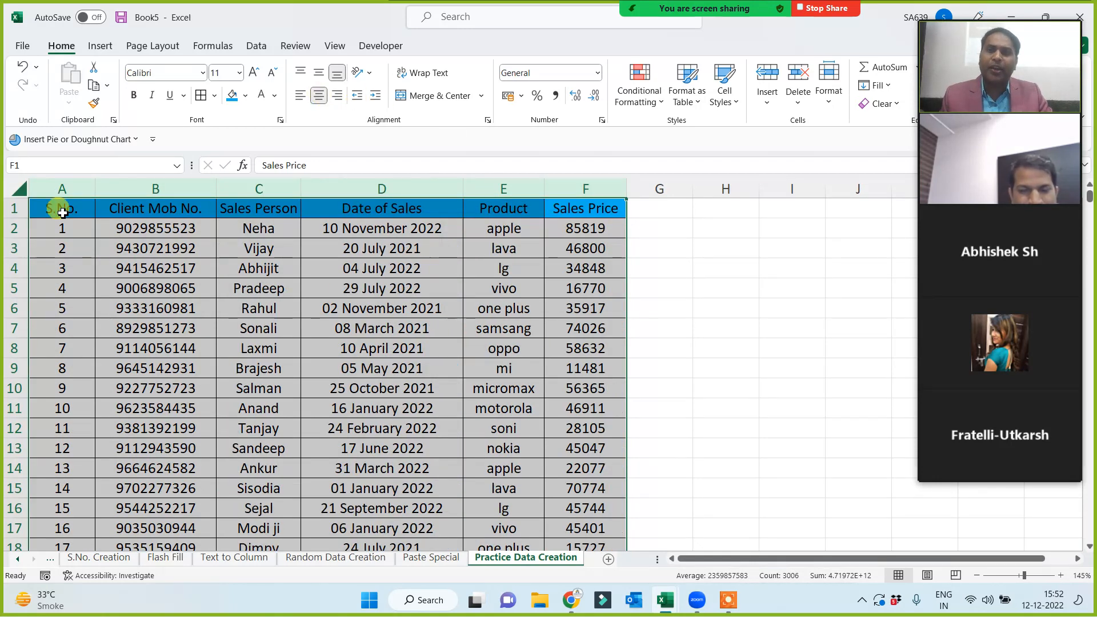
left_click_drag(60, 209, 623, 207)
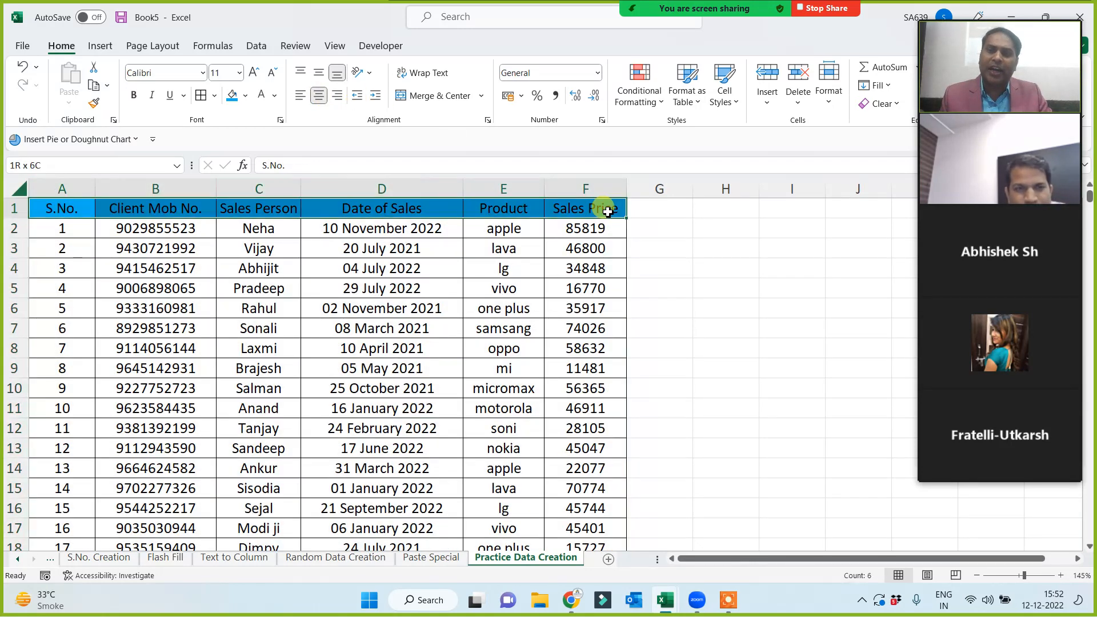
left_click(134, 95)
Widen column F so the sales prices fit.
left_click(723, 249)
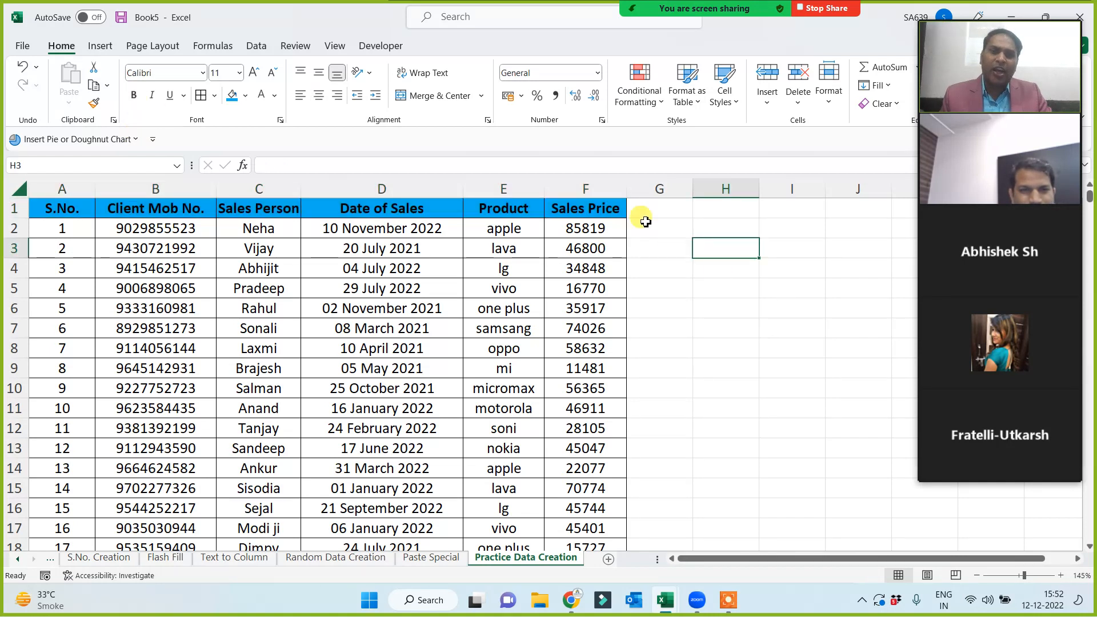
left_click_drag(627, 189, 644, 189)
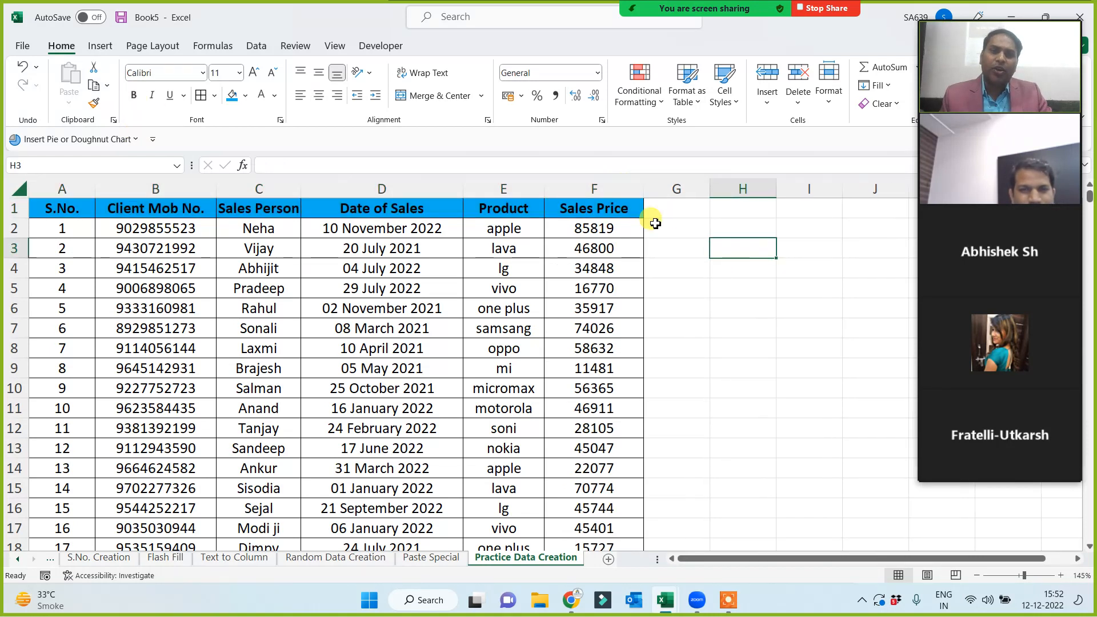
left_click(698, 354)
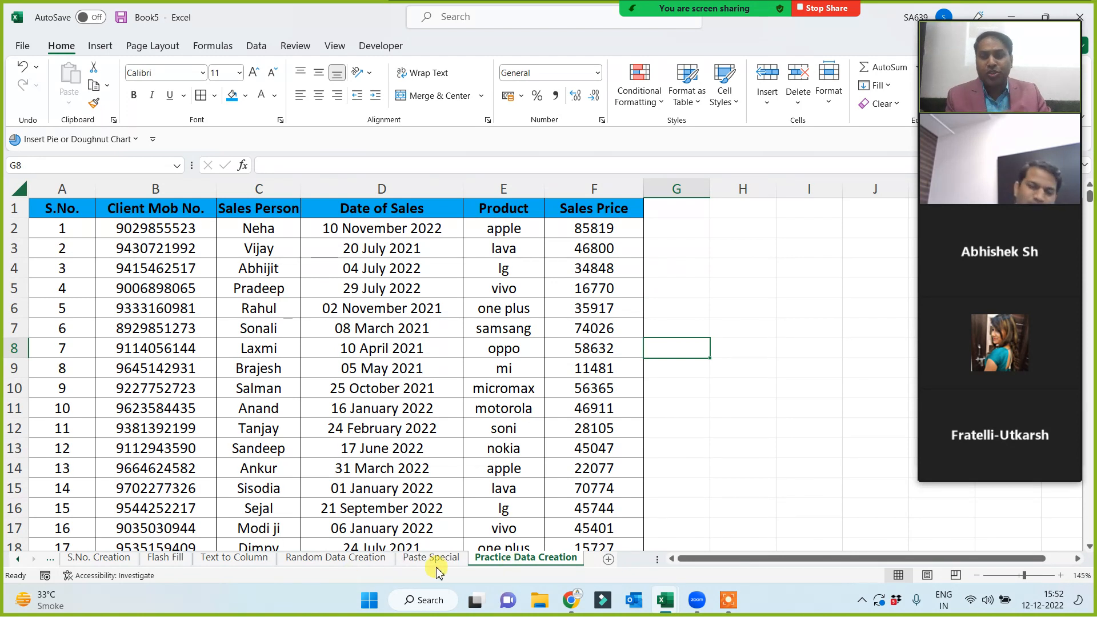
Look over columns A to G, then move to the Paste Special worksheet.
left_click(731, 341)
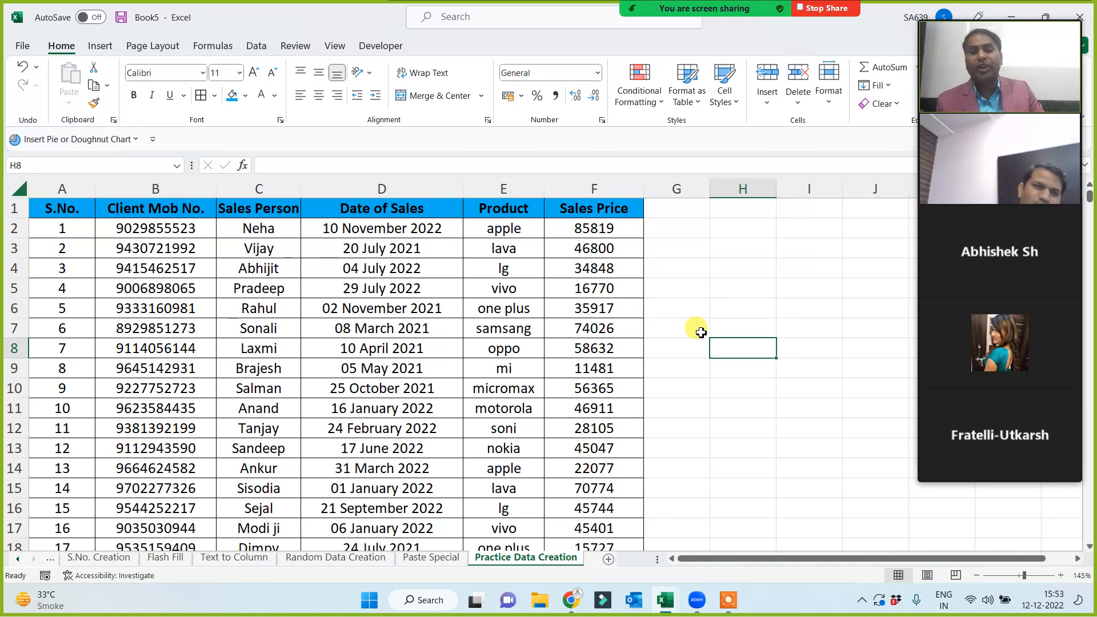
left_click_drag(58, 188, 712, 297)
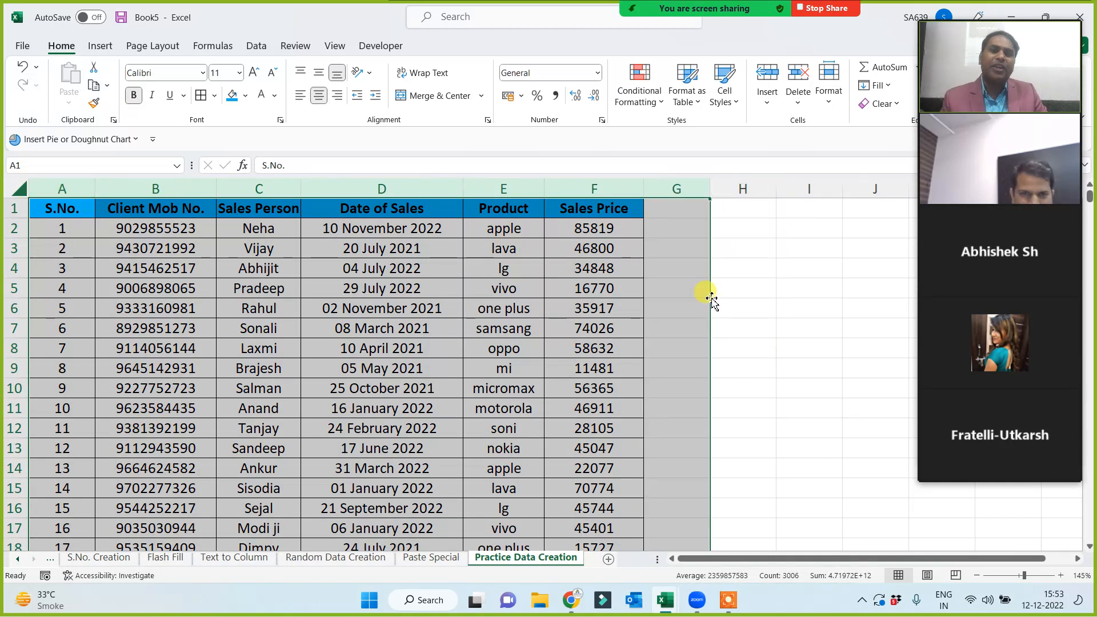
left_click(794, 322)
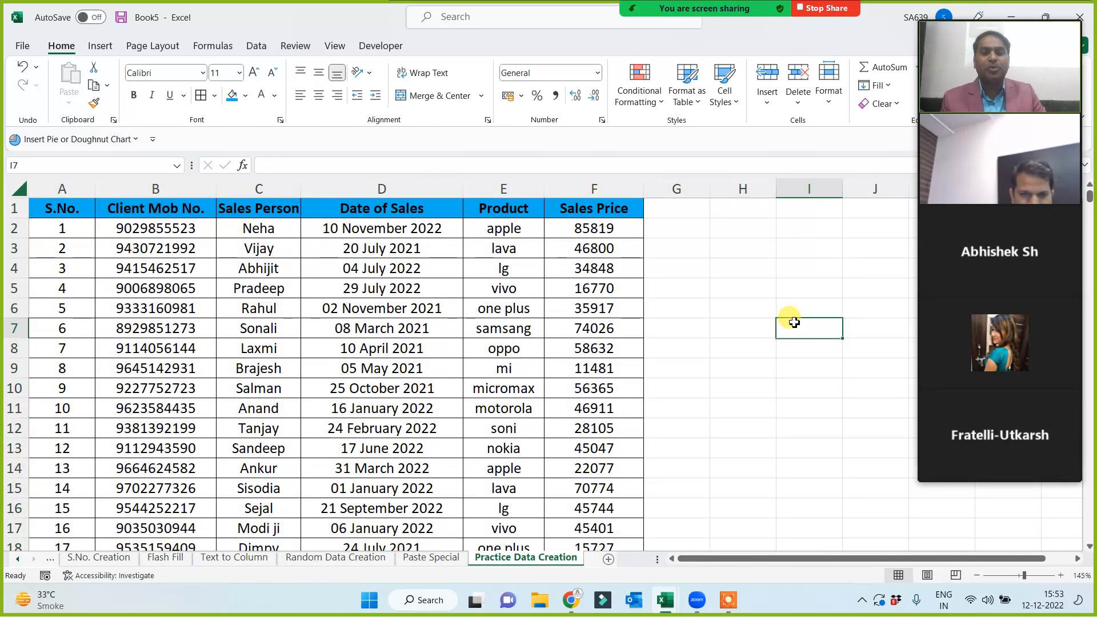
left_click(431, 557)
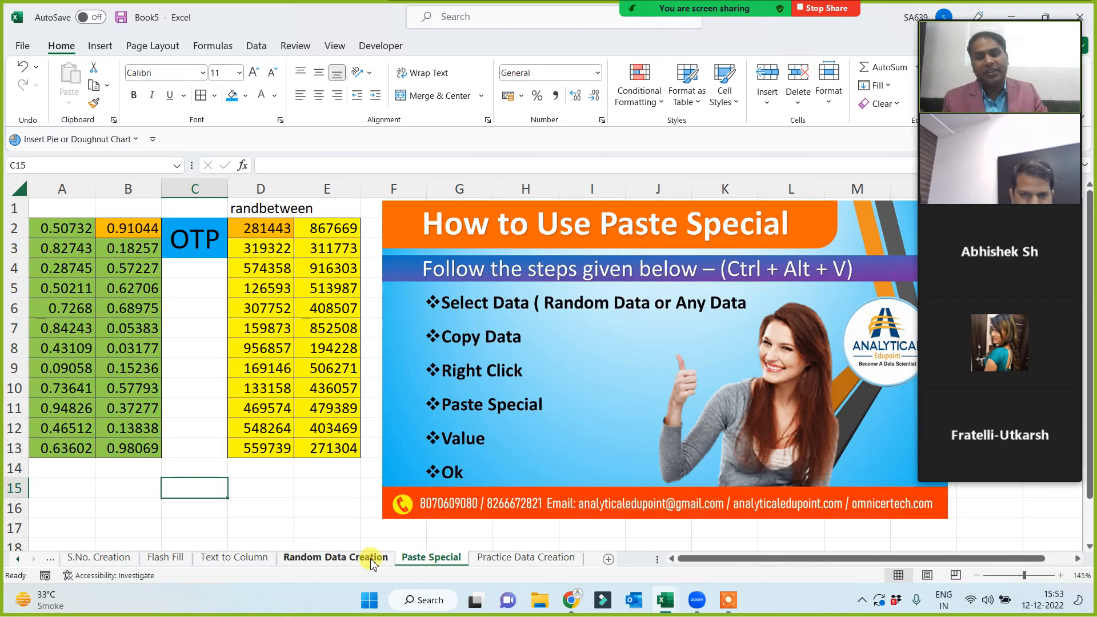
Browse back through the Random Data Creation, Text to Column, Flash Fill and S.No. Creation sheets.
left_click(370, 559)
left_click(240, 558)
left_click(166, 558)
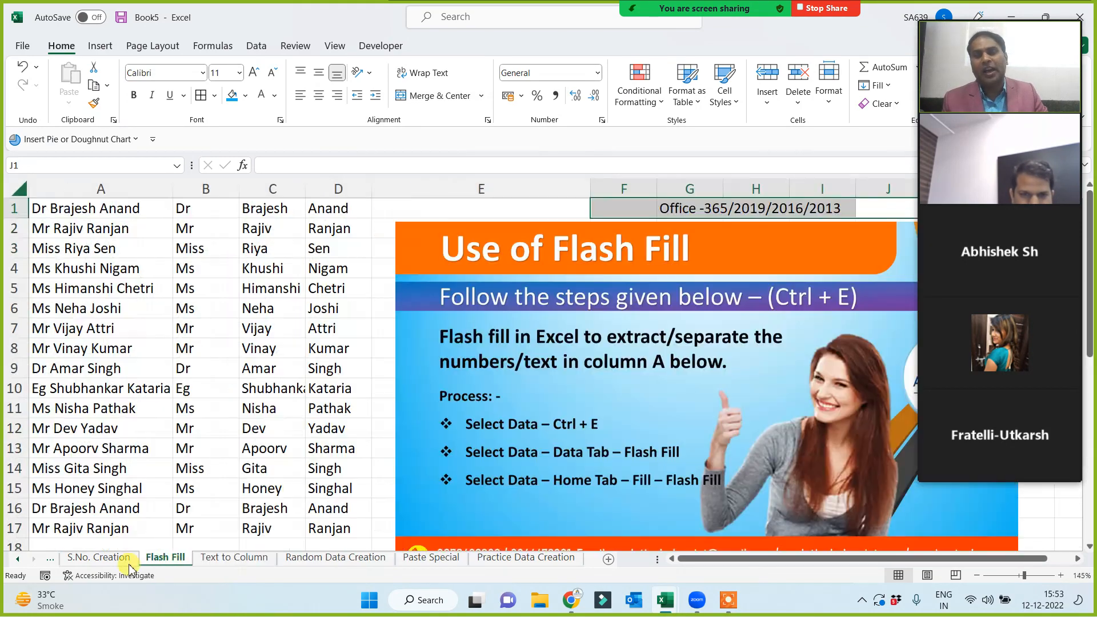
left_click(121, 560)
left_click(18, 558)
left_click(18, 558)
left_click(17, 559)
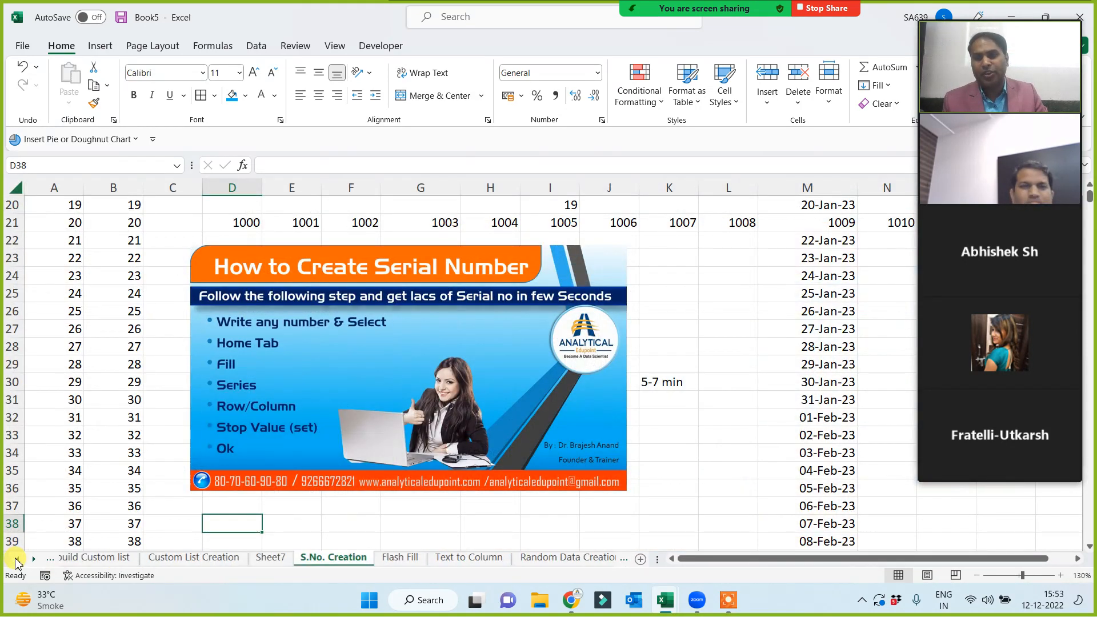
left_click(18, 559)
left_click(18, 559)
left_click(18, 559)
left_click(18, 559)
Scroll the sheet tabs forward to Practice Data Creation and select cell H4.
left_click(34, 559)
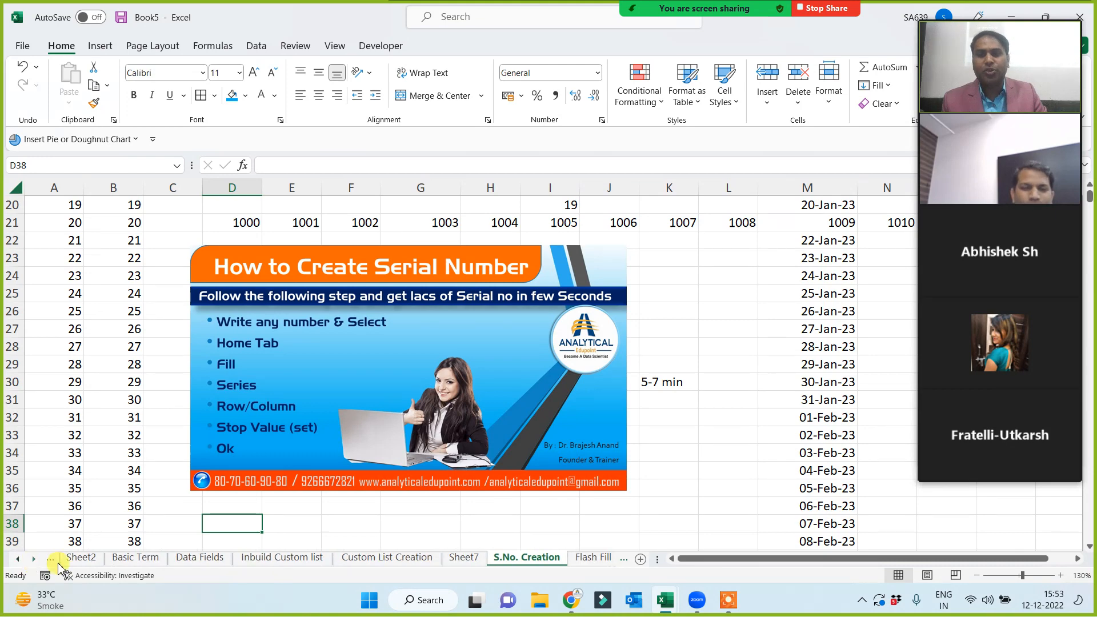
left_click(725, 435)
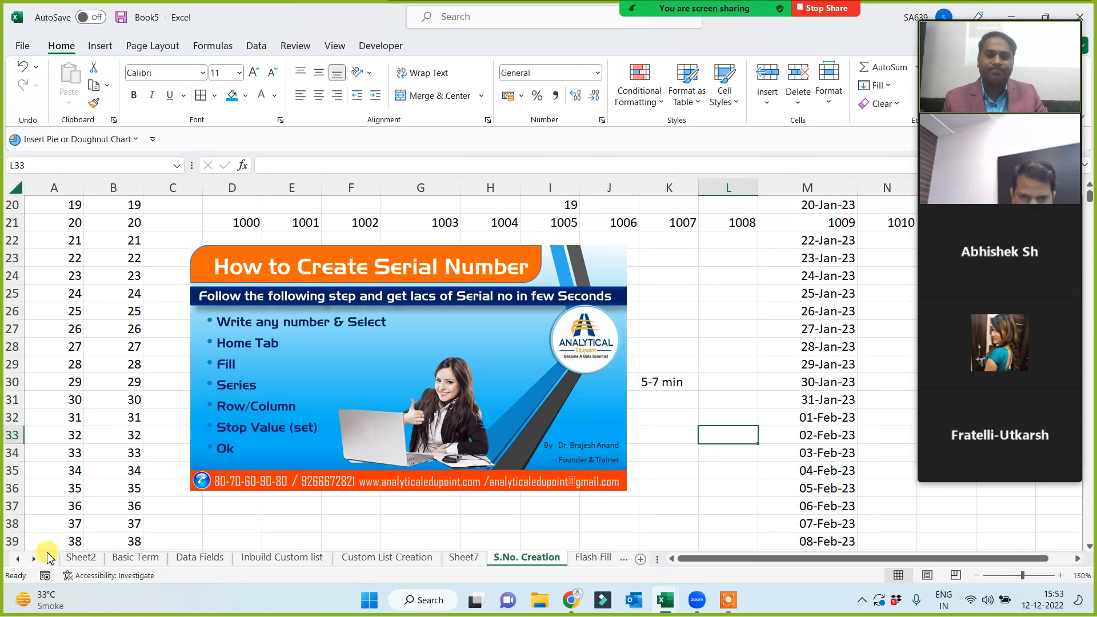
left_click(33, 559)
left_click(34, 559)
left_click(33, 559)
left_click(33, 559)
left_click(34, 559)
left_click(34, 559)
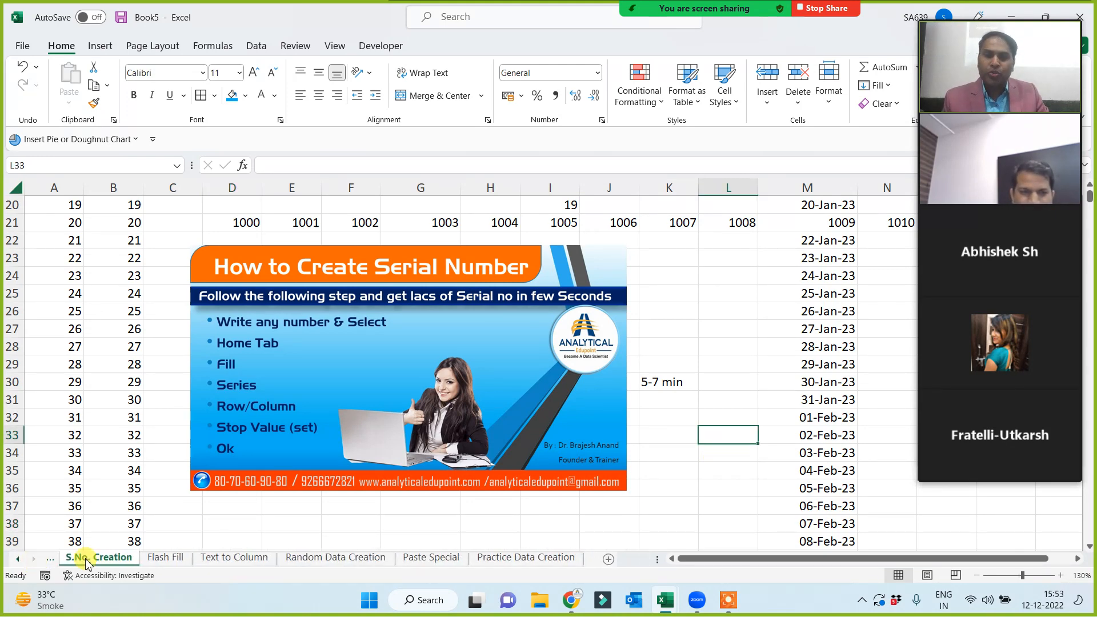
left_click(331, 559)
left_click(432, 558)
left_click(525, 560)
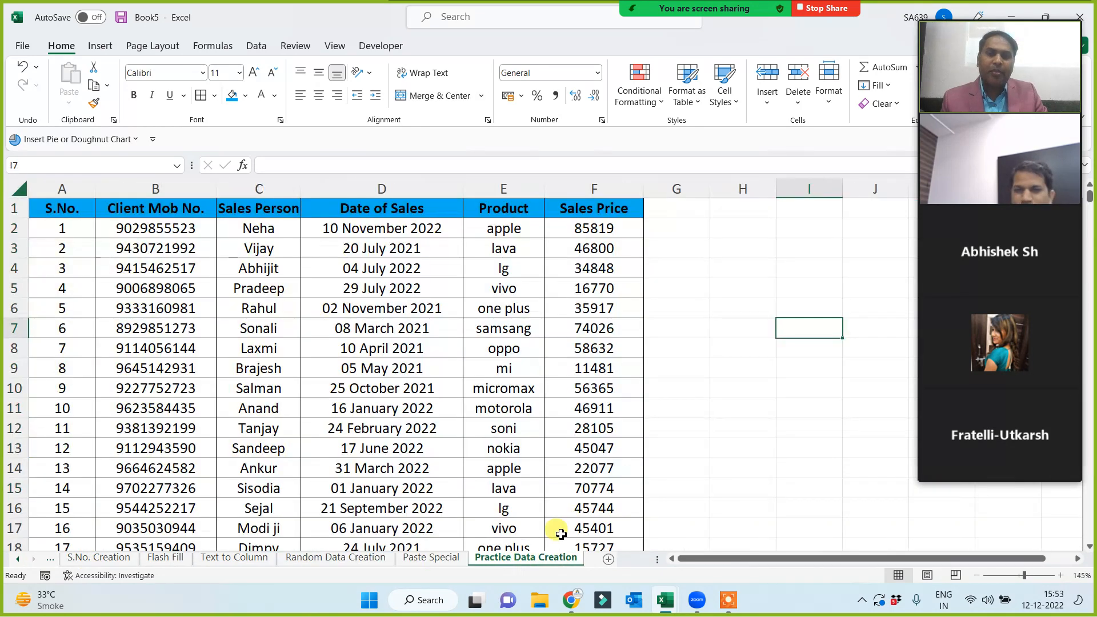
left_click(726, 424)
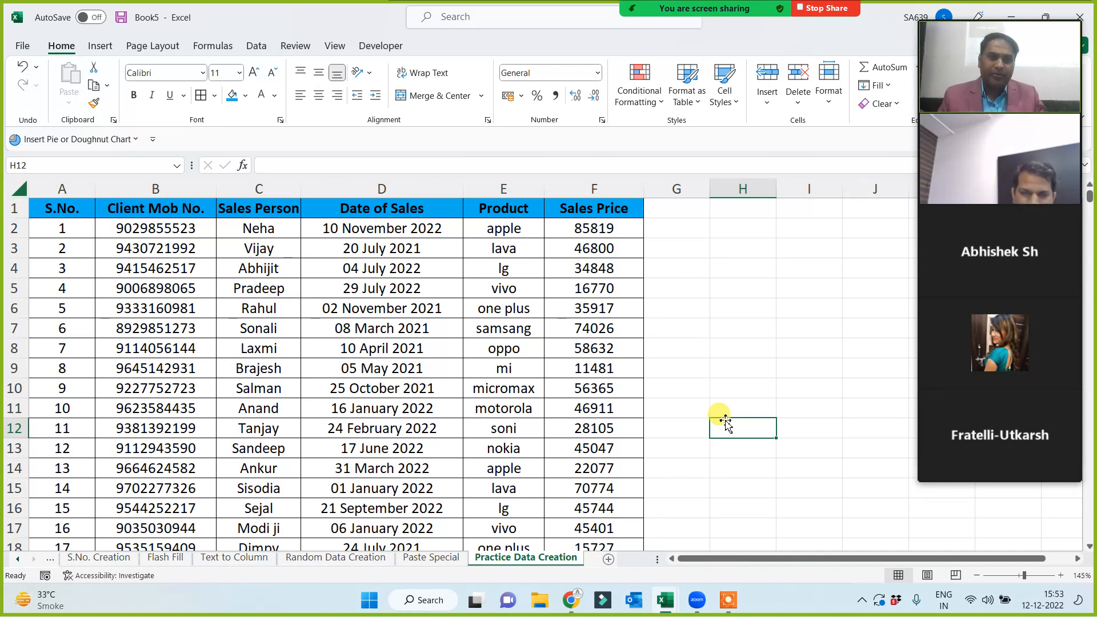
left_click(746, 267)
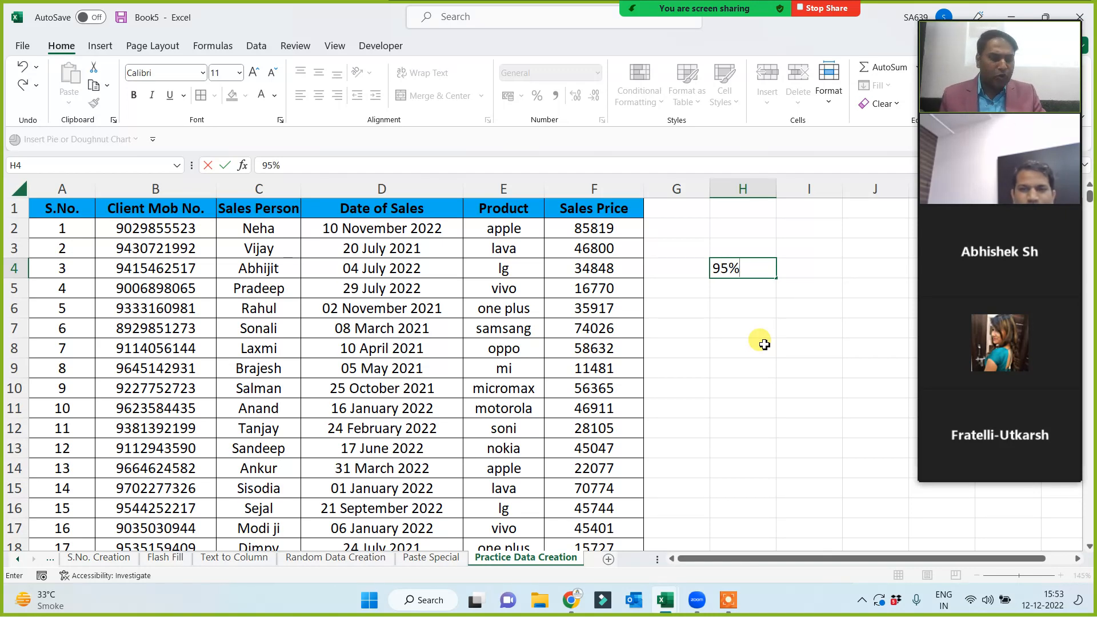
Commit 95% in H4 and enter 5% in H5 below it.
key("Return")
type("5")
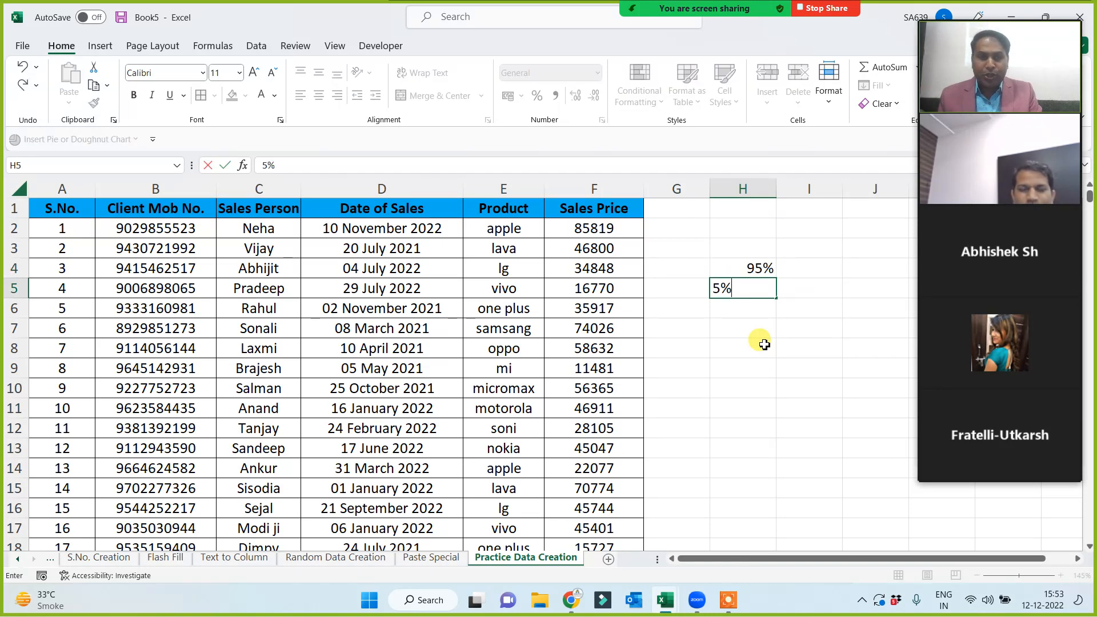
type("%")
key("Return")
left_click_drag(747, 266, 748, 292)
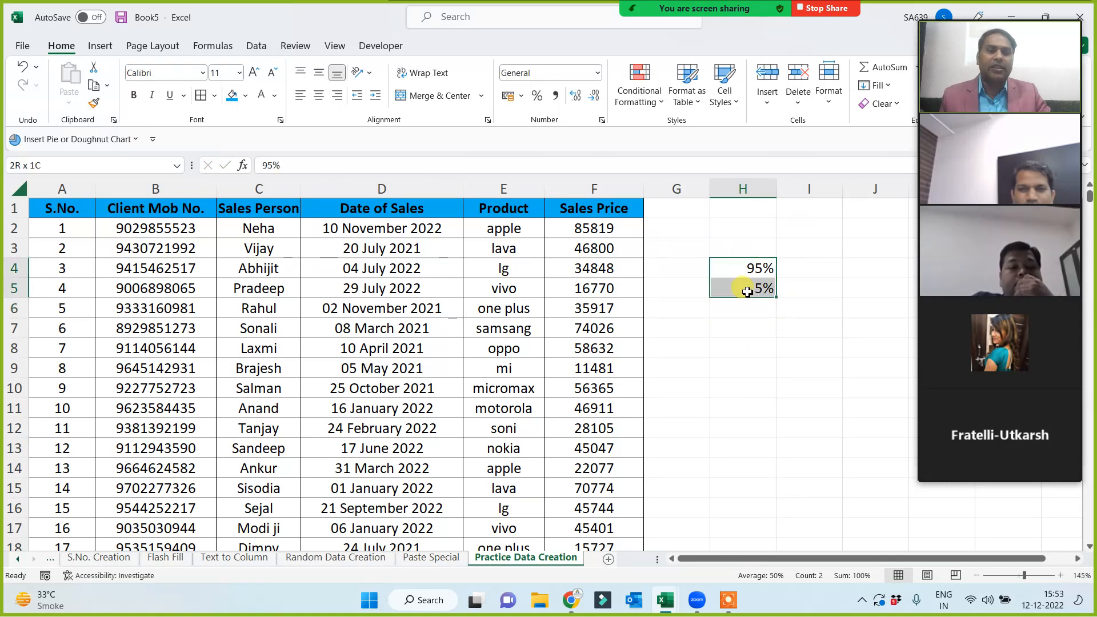
left_click(748, 353)
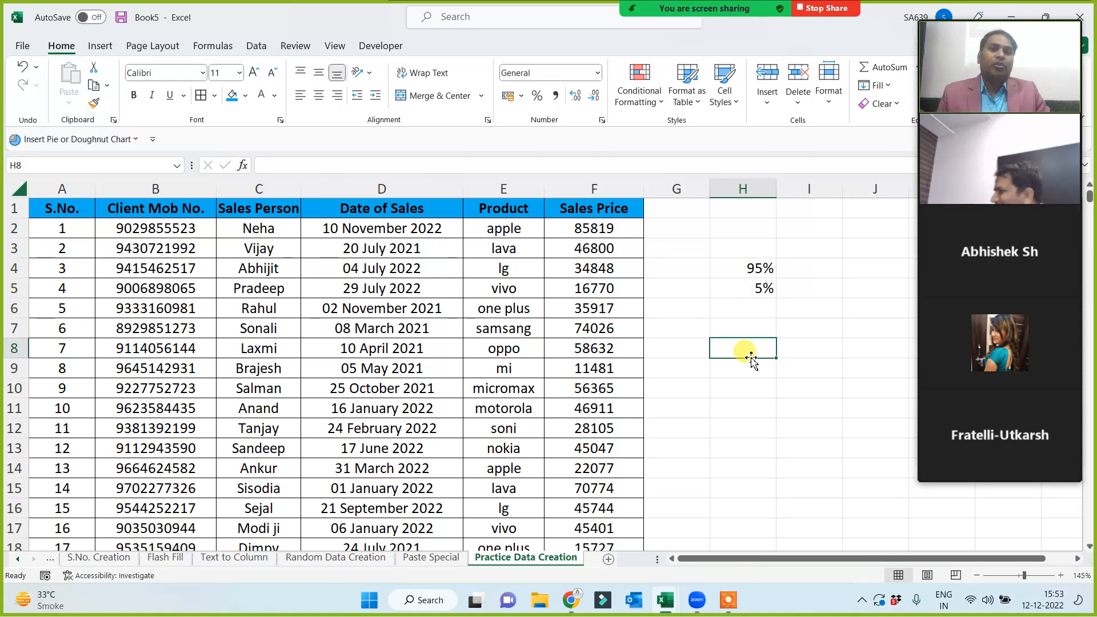
left_click(757, 289)
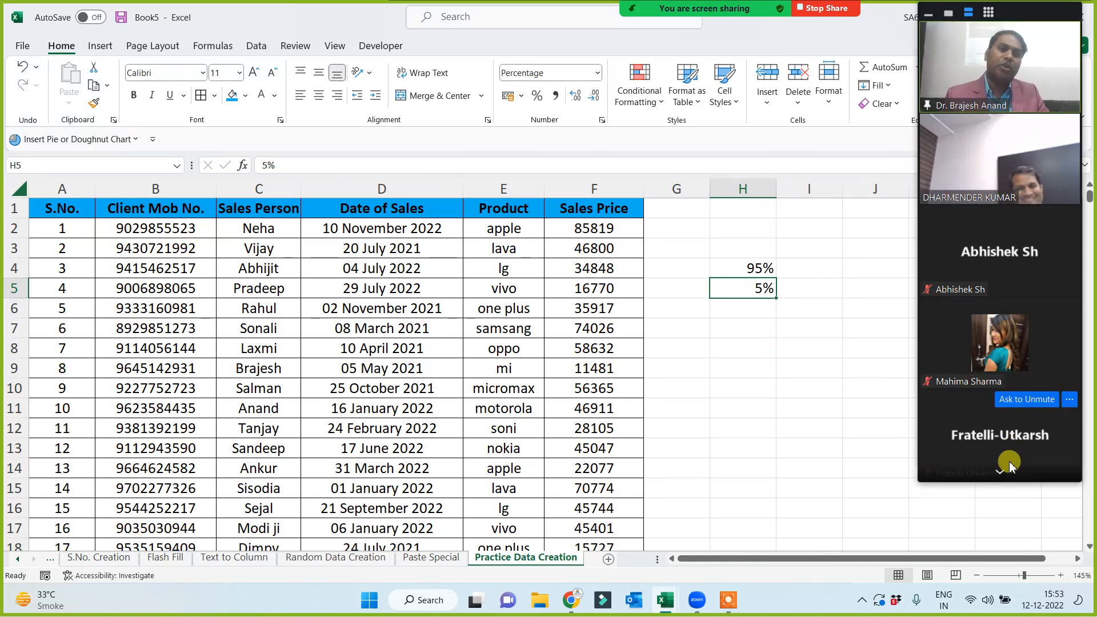
Page down and back up the participant list beside the sheet.
left_click(1001, 479)
left_click(1001, 479)
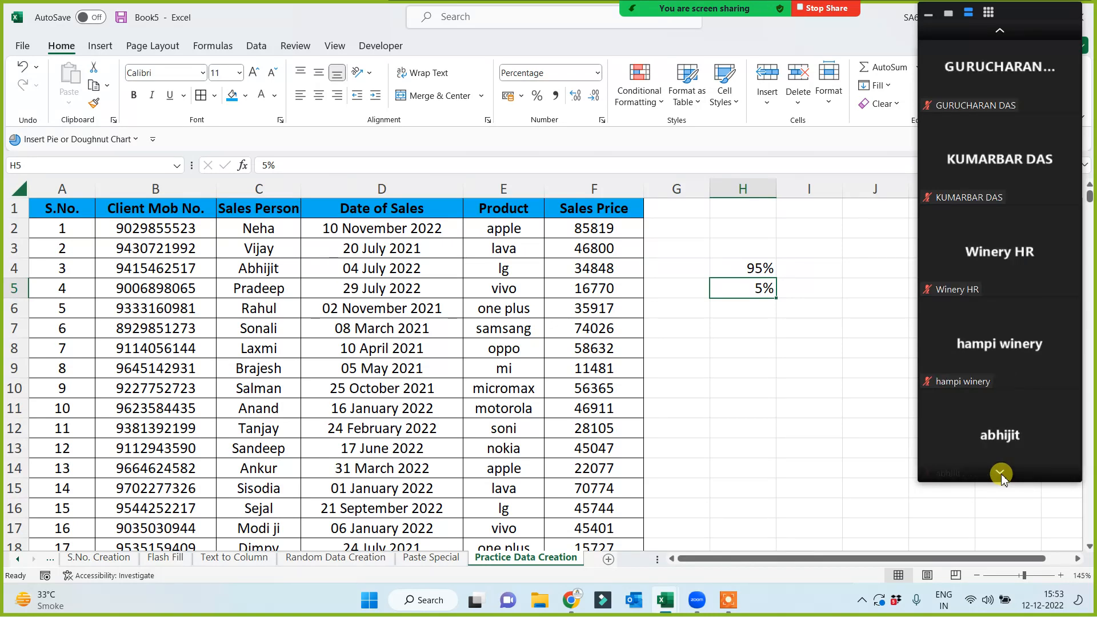
left_click(1001, 479)
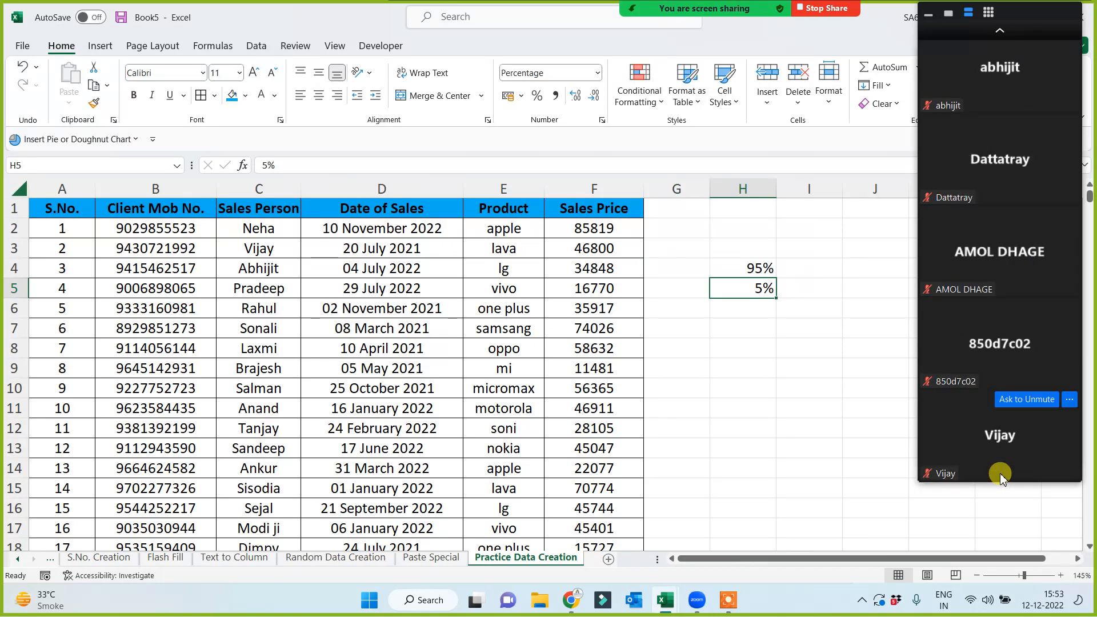
left_click(1001, 35)
left_click(1002, 34)
left_click(1001, 34)
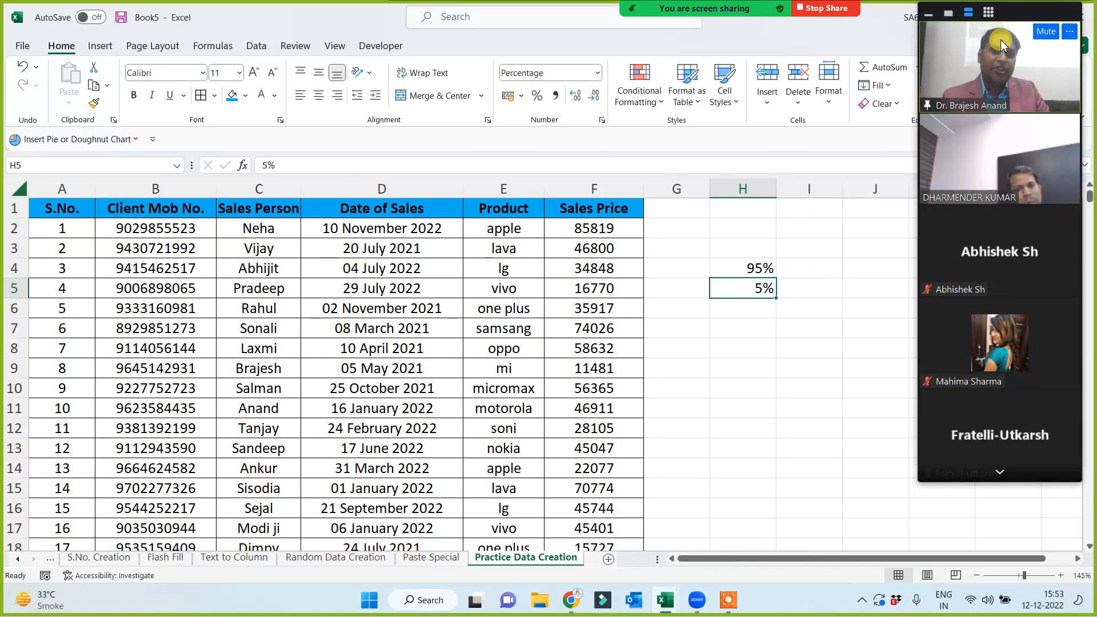
left_click(735, 368)
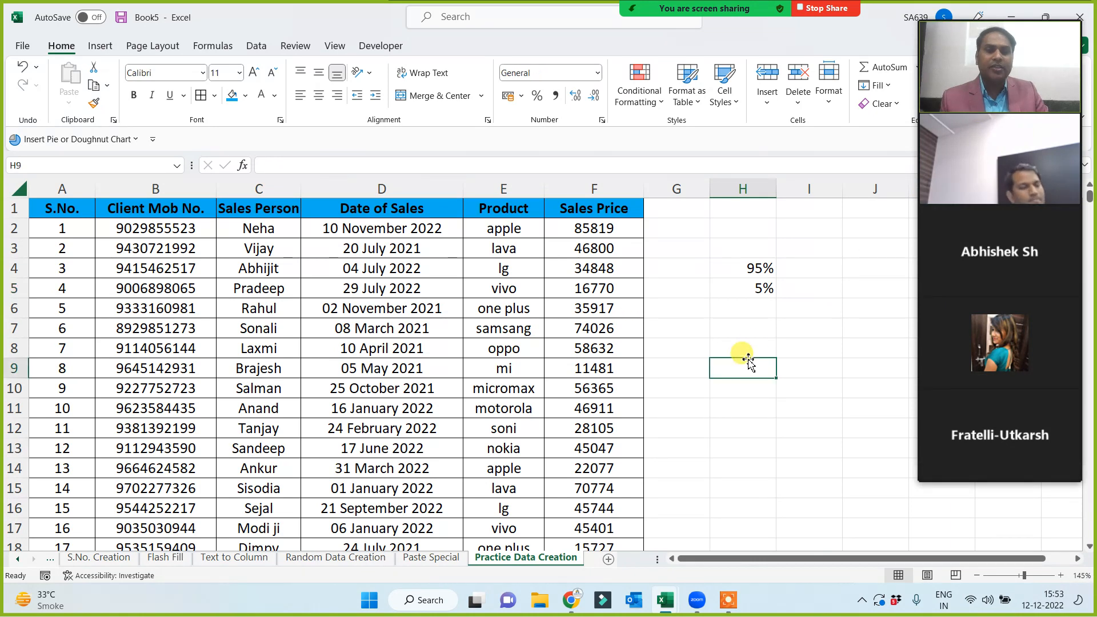
Fill the 95% cell H4 with yellow.
left_click(743, 268)
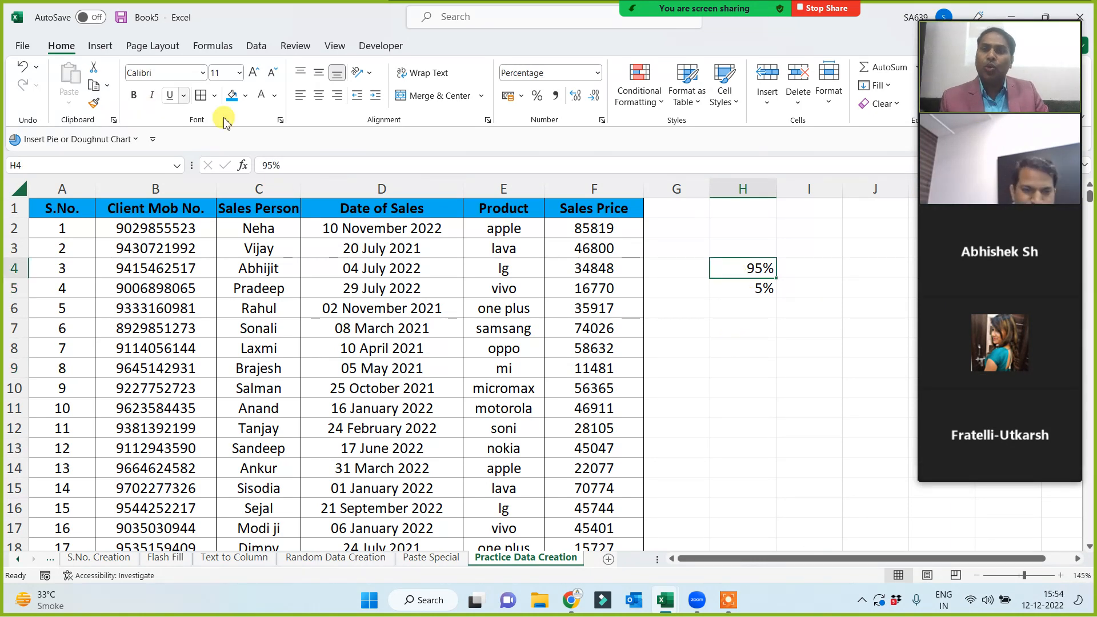
left_click(247, 98)
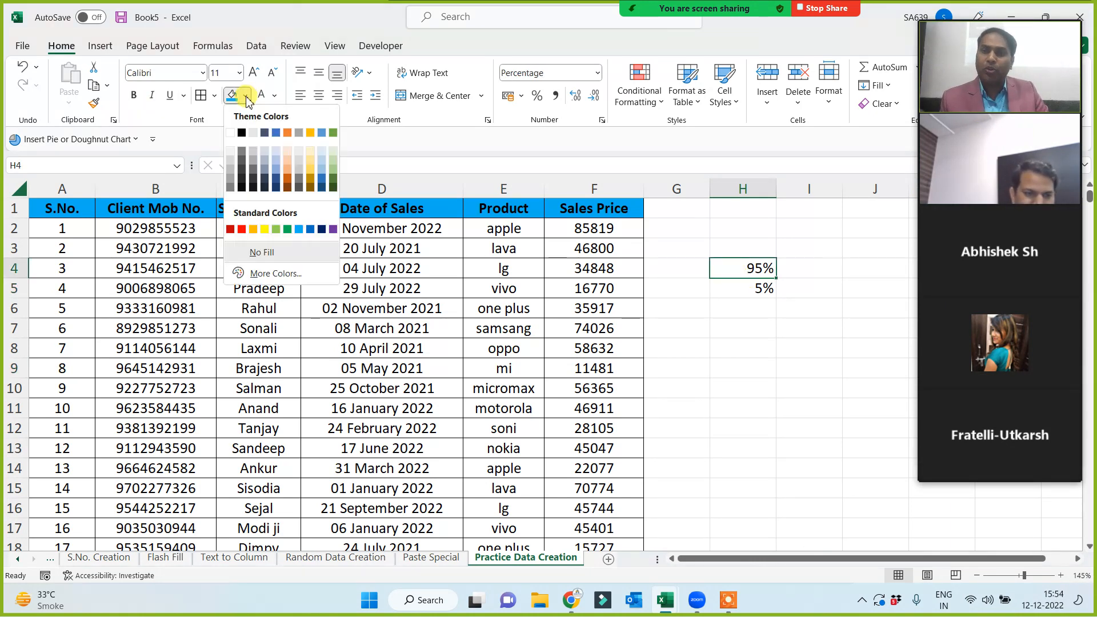
left_click(265, 228)
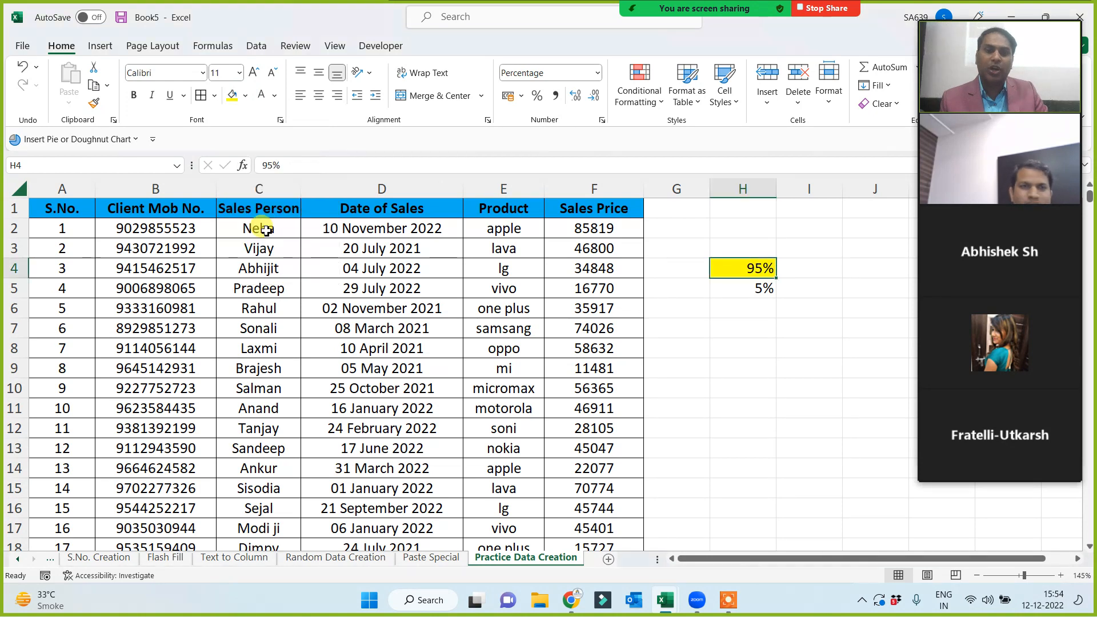
left_click(766, 349)
Centre the 95% and 5% values and put a thick outside border around H4:H5.
left_click_drag(751, 268, 753, 288)
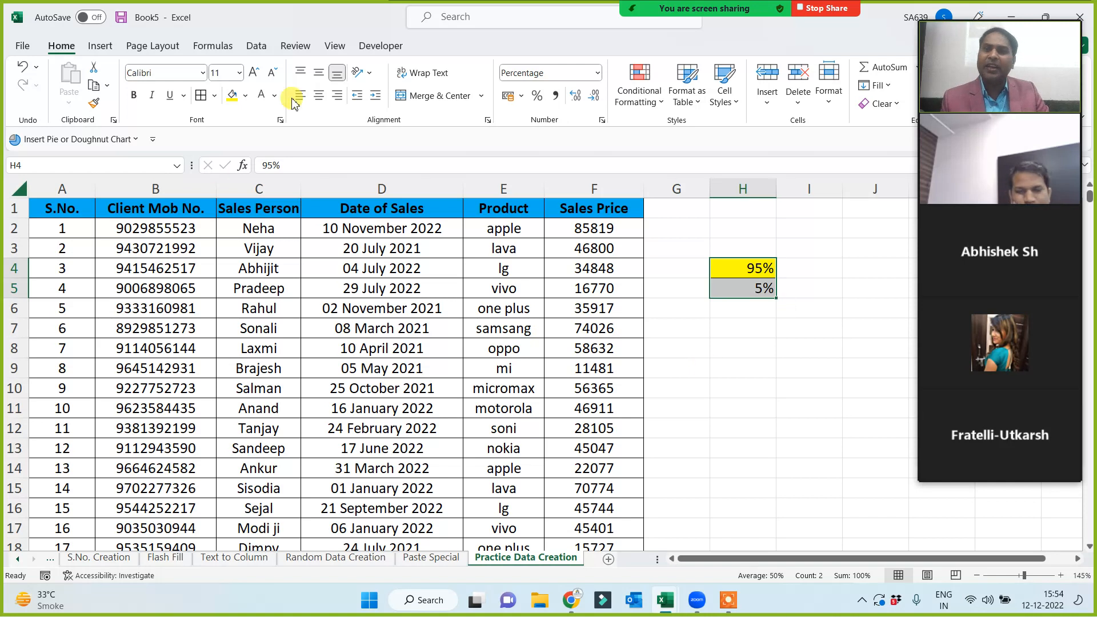
left_click(319, 96)
left_click(751, 363)
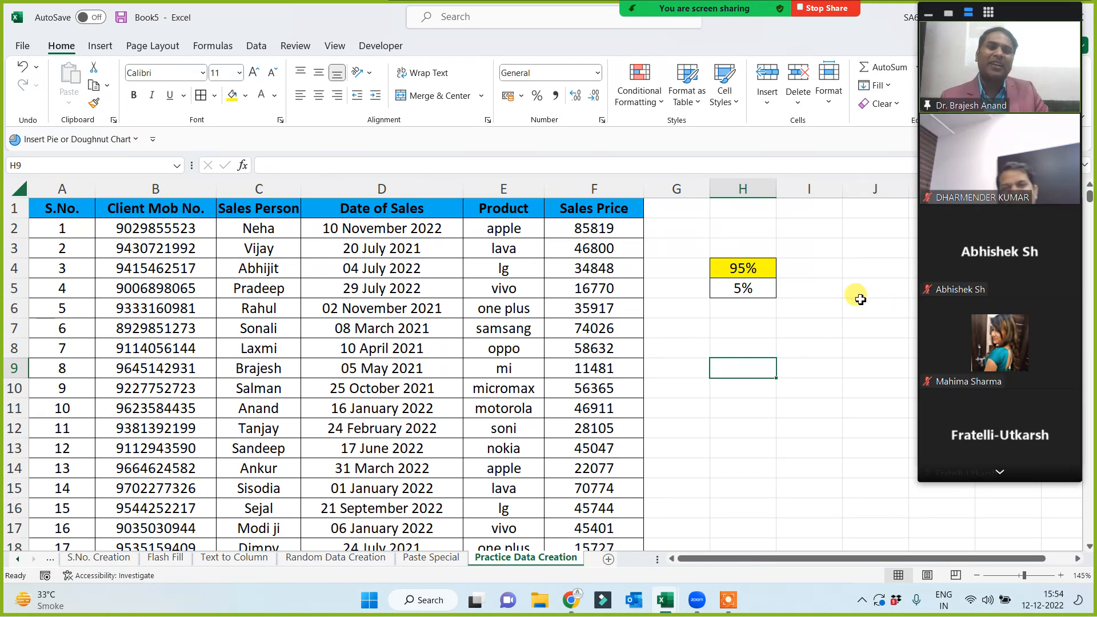
left_click_drag(743, 268, 754, 289)
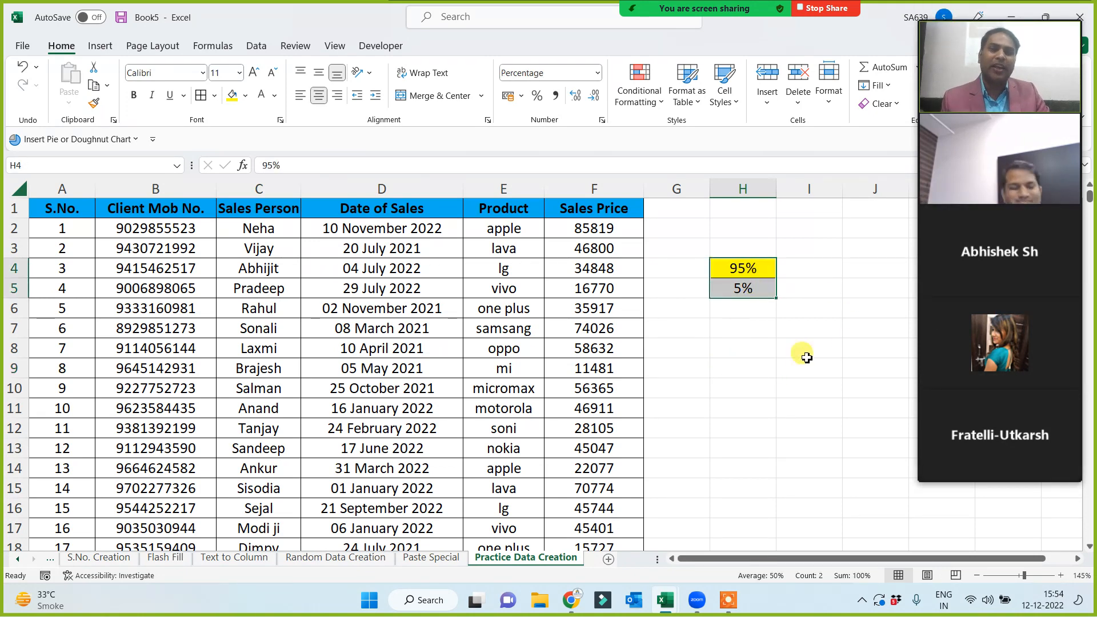
left_click(214, 97)
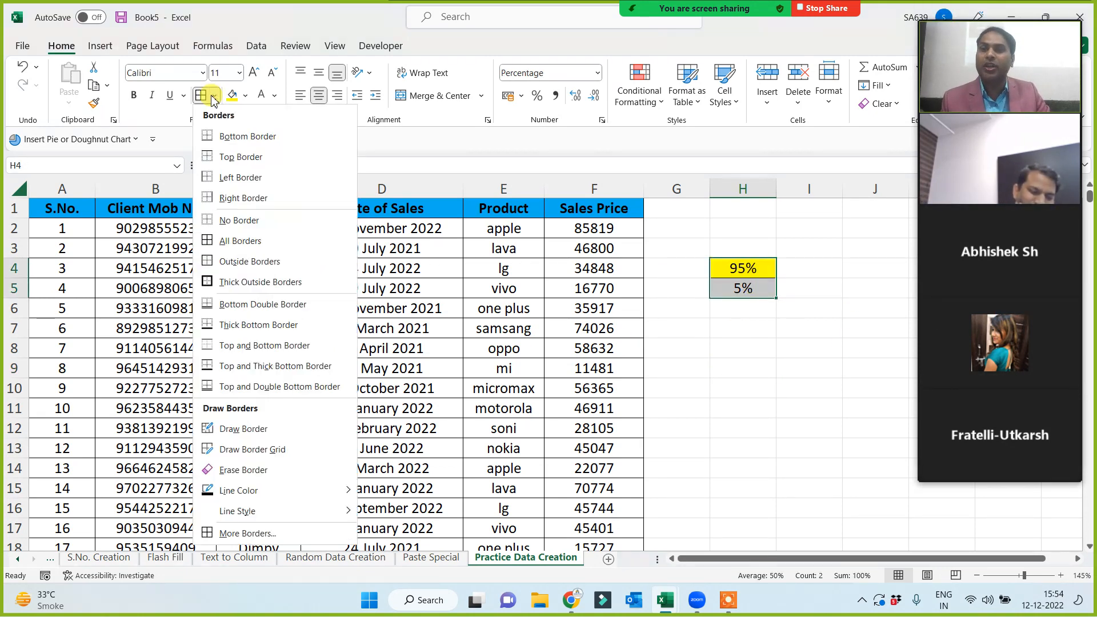
left_click(260, 282)
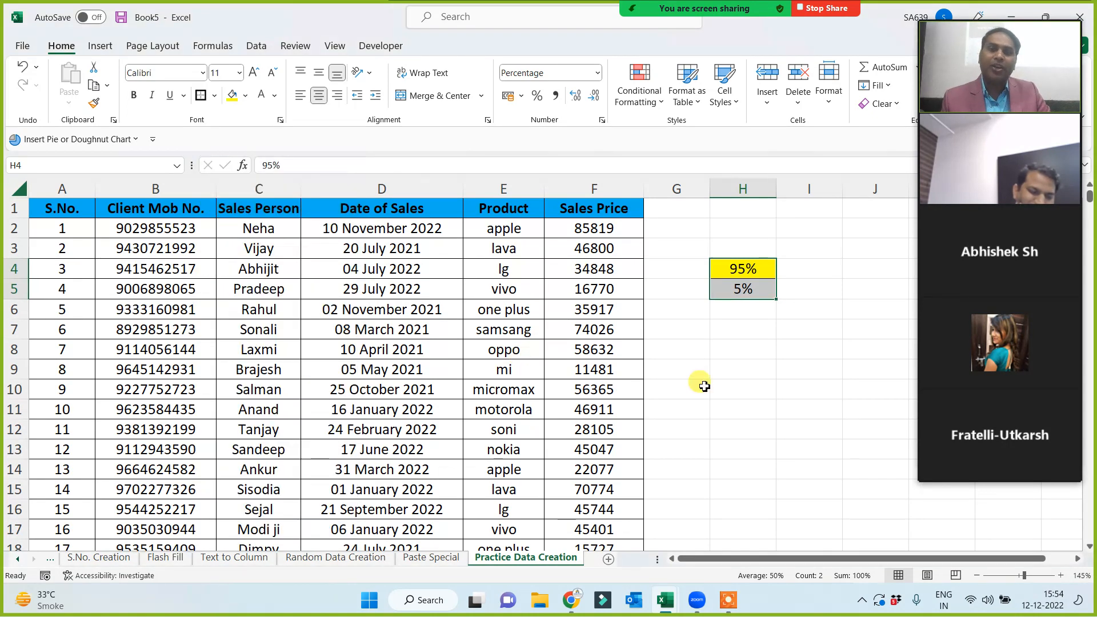
left_click(803, 350)
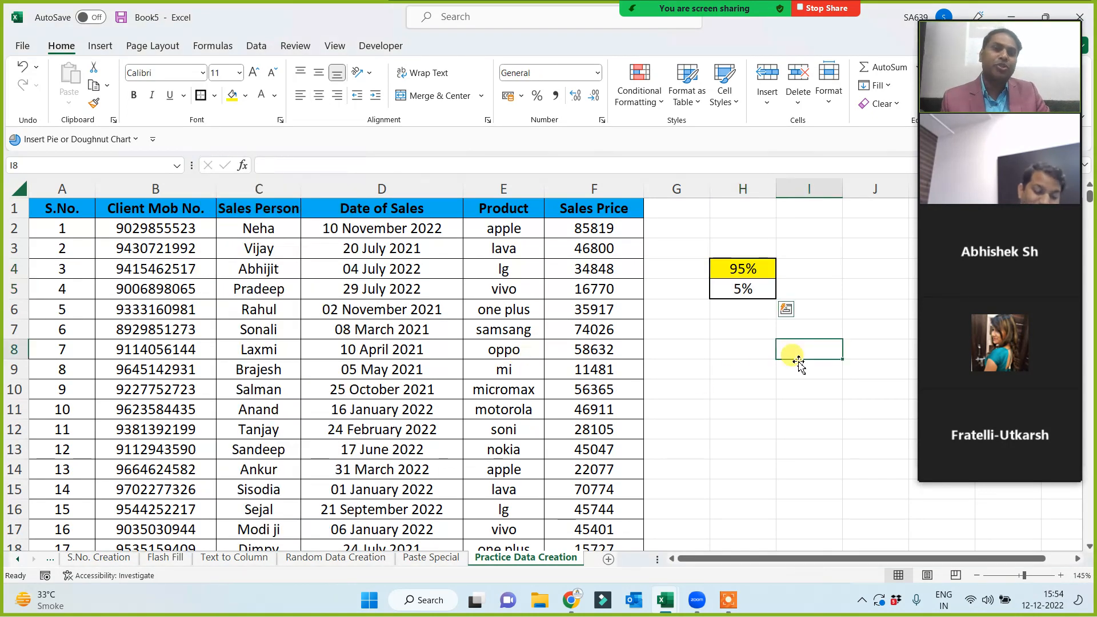
Enter 50% in I1 and make it centred, bold, with a light-blue fill.
left_click(823, 215)
type("50")
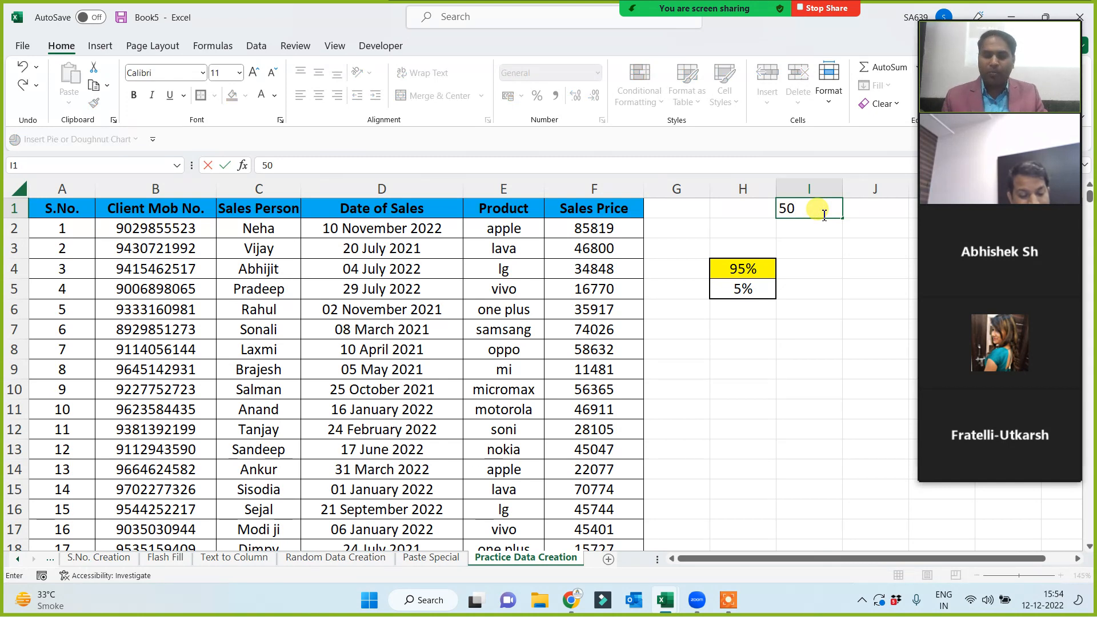
key("Return")
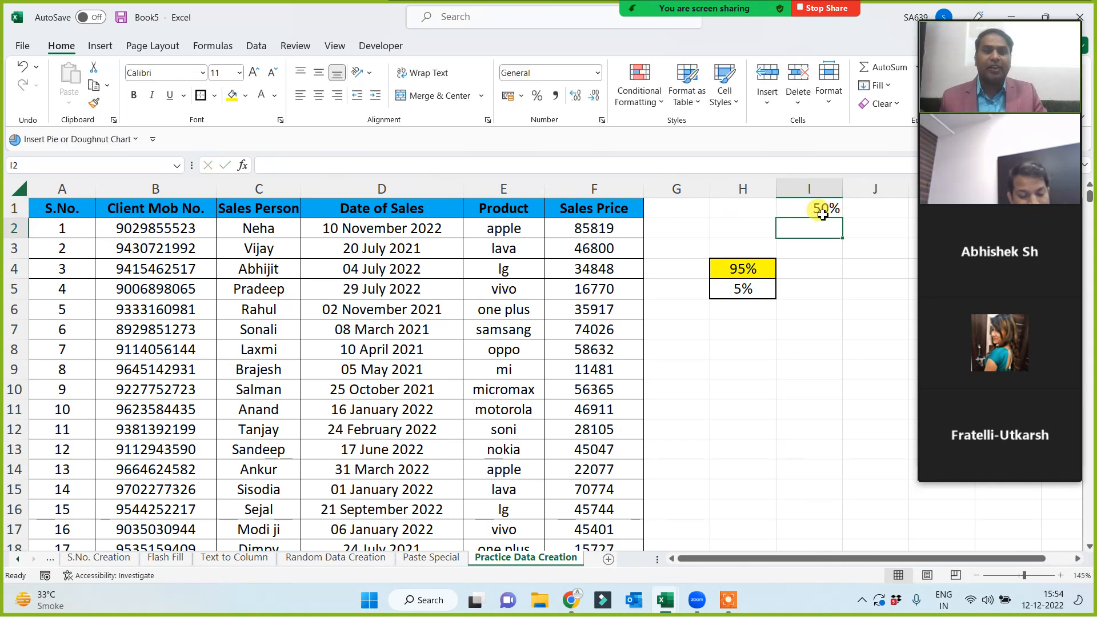
left_click(819, 207)
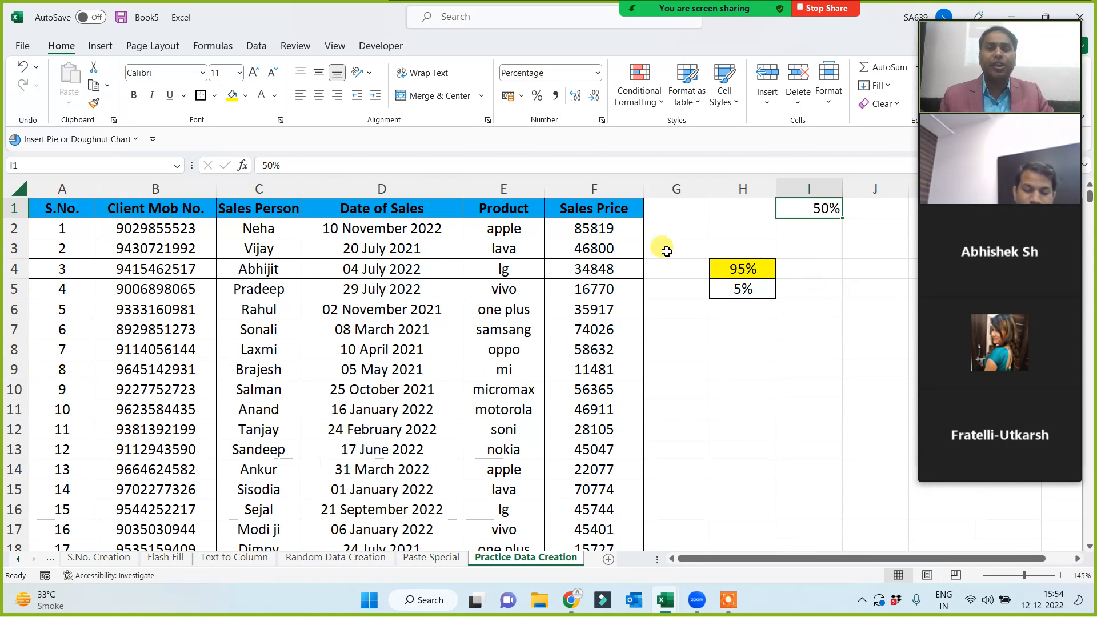
left_click(319, 96)
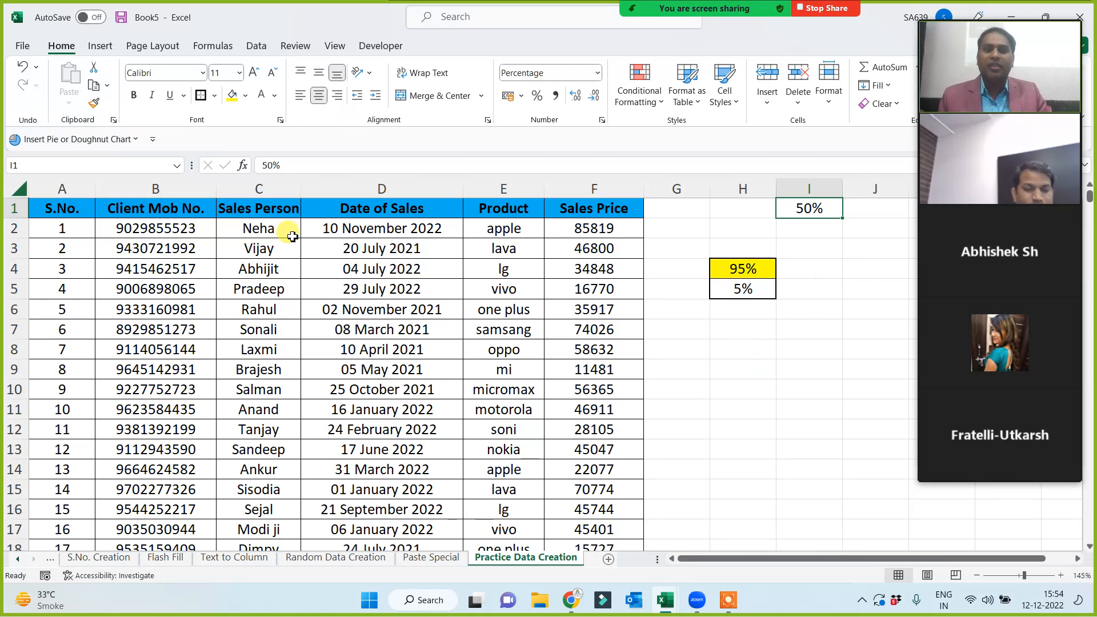
left_click(134, 95)
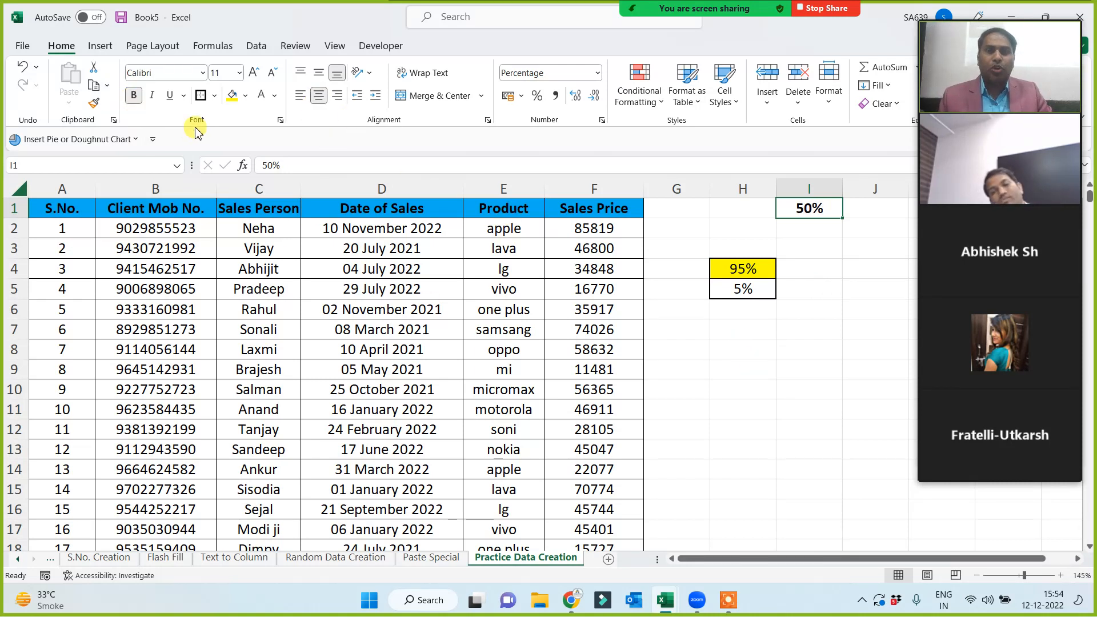
left_click(246, 96)
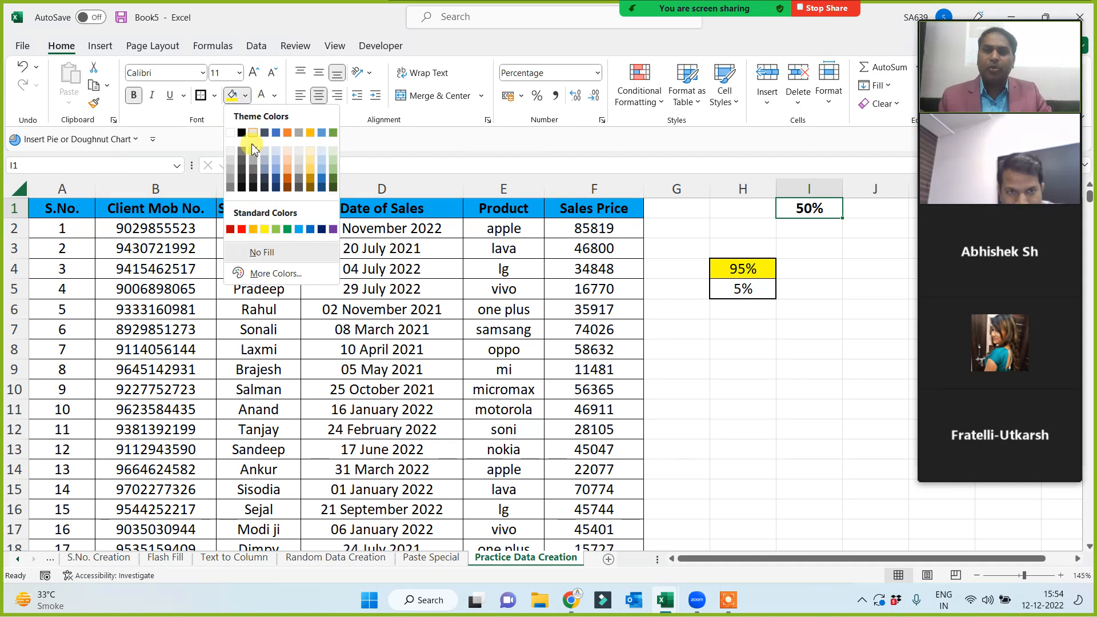
left_click(303, 229)
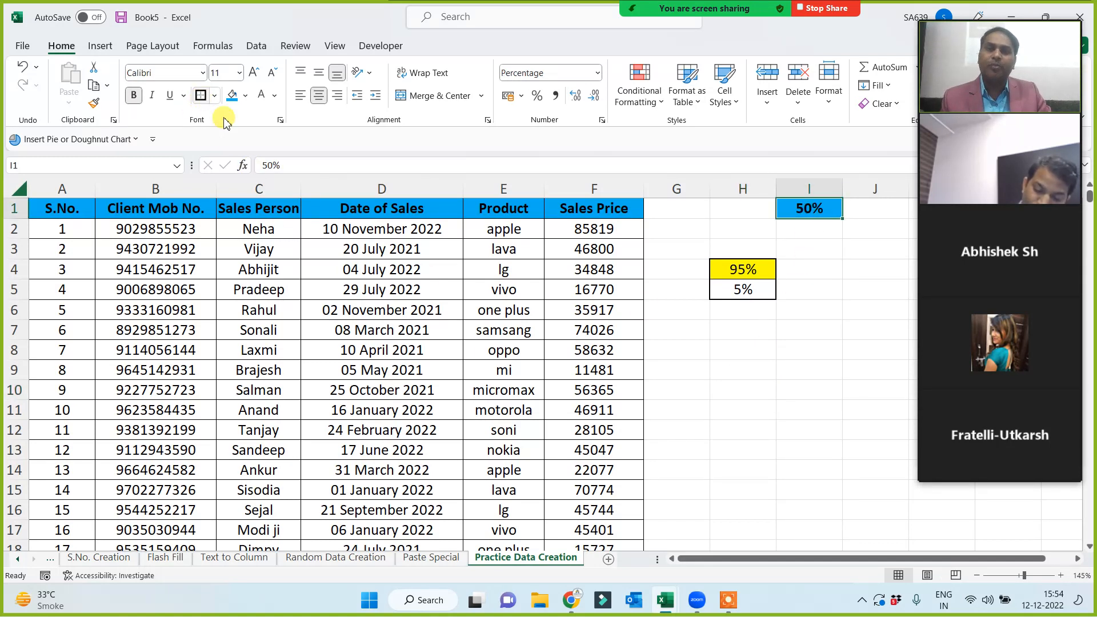
left_click(739, 377)
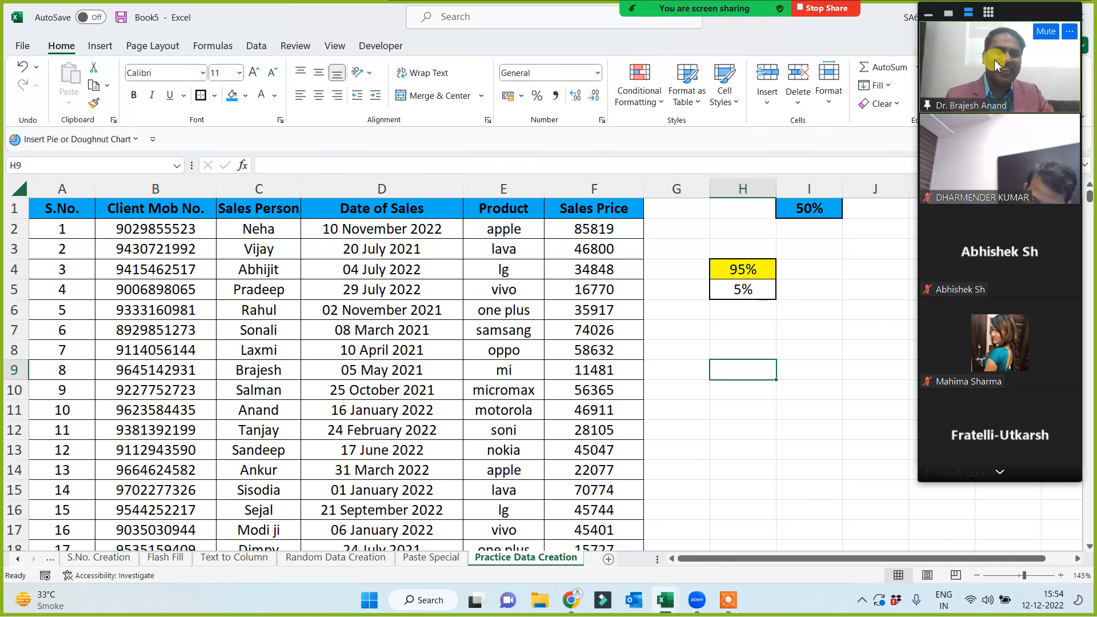
Page through the meeting participant list and back to its first page.
left_click(1001, 472)
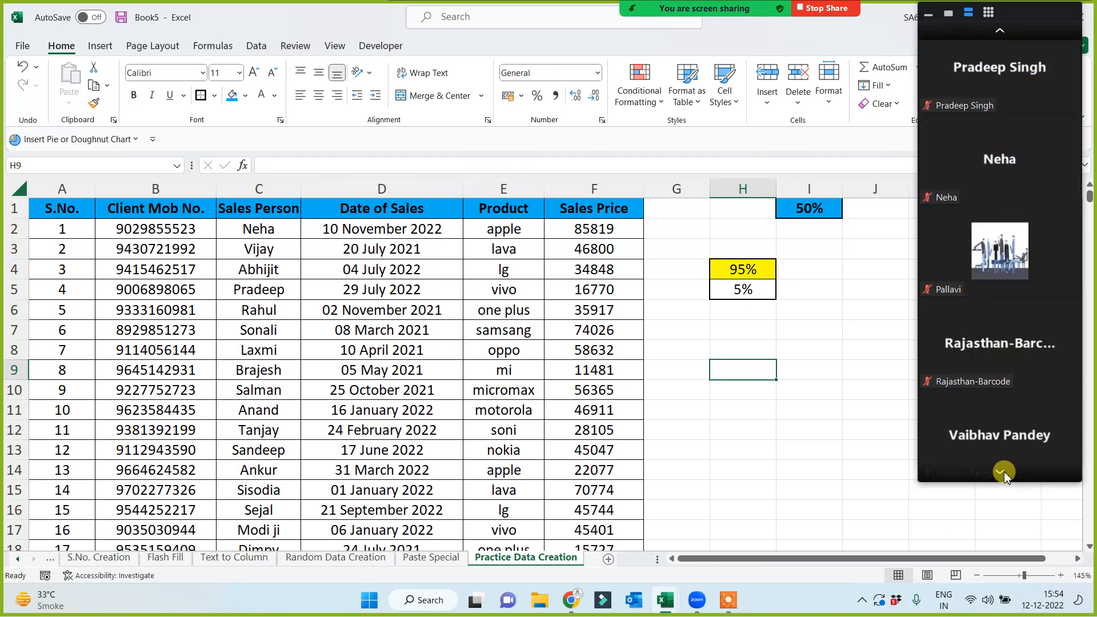
left_click(1001, 31)
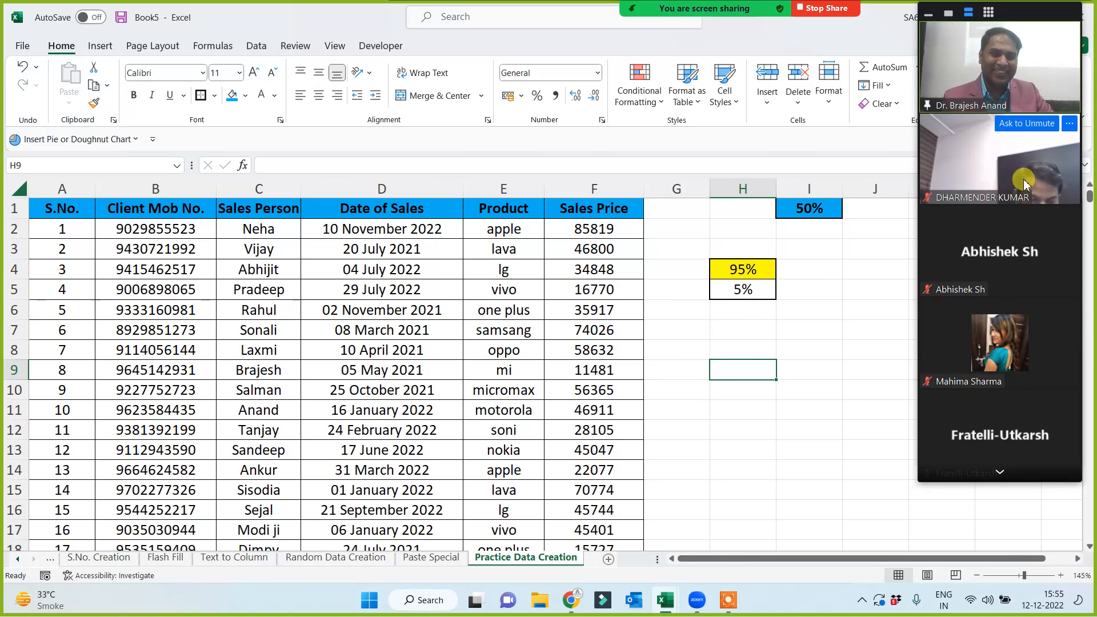
left_click(1000, 474)
left_click(1000, 474)
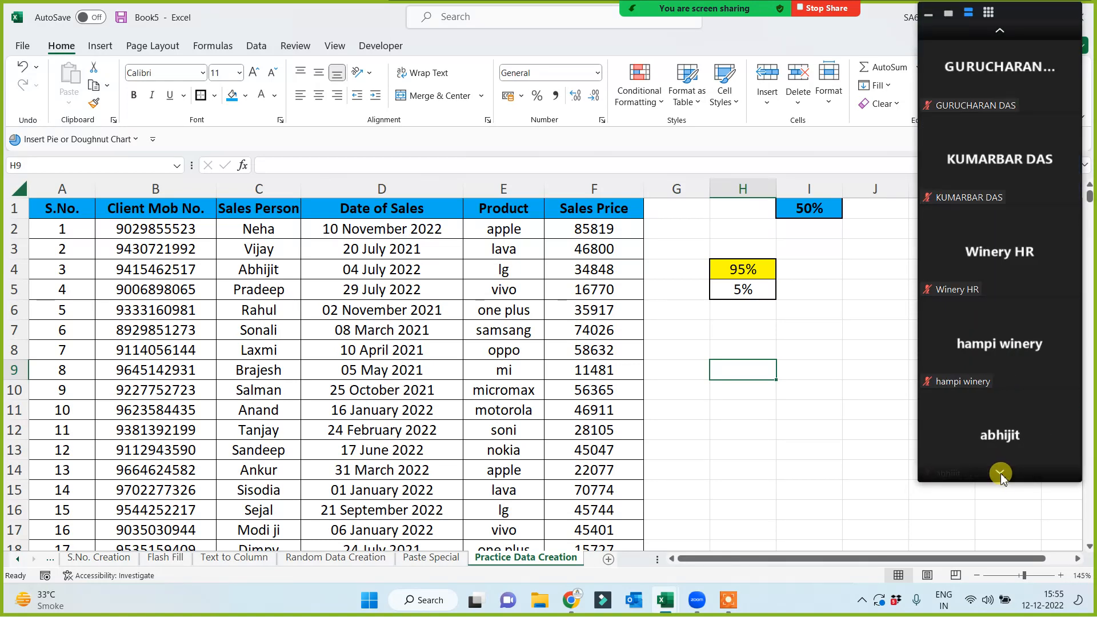
left_click(1000, 474)
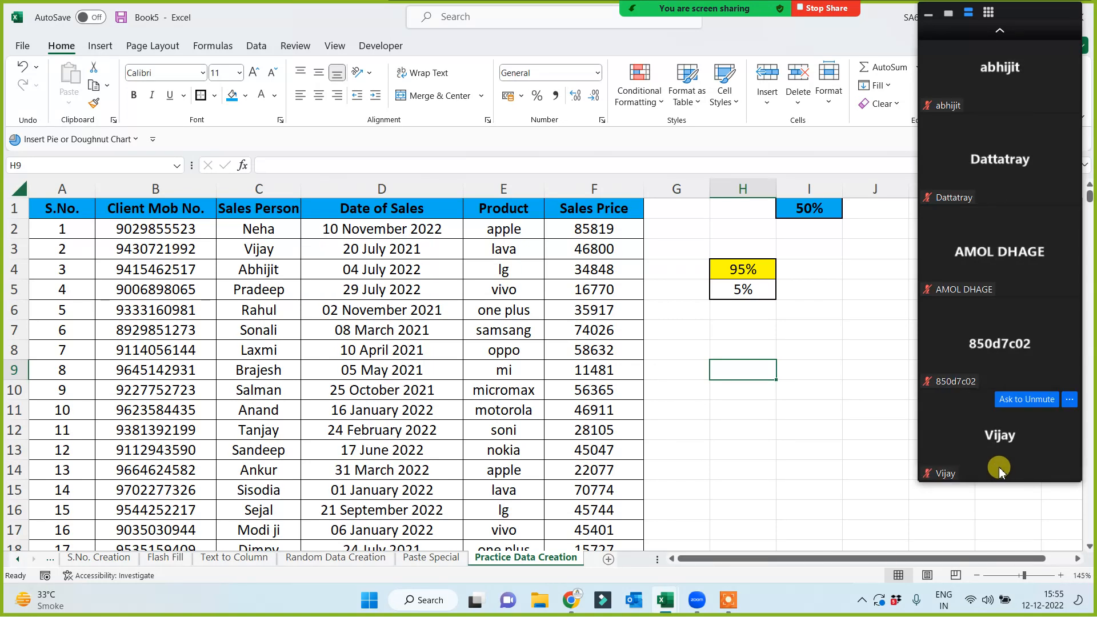
left_click(1001, 31)
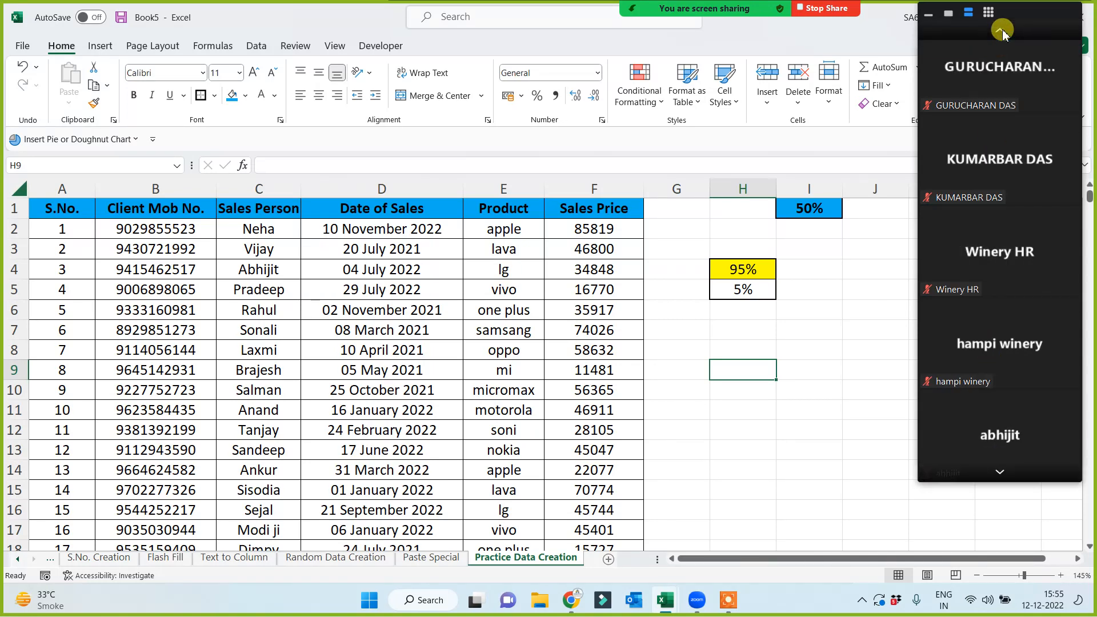
left_click(1002, 31)
left_click(1001, 31)
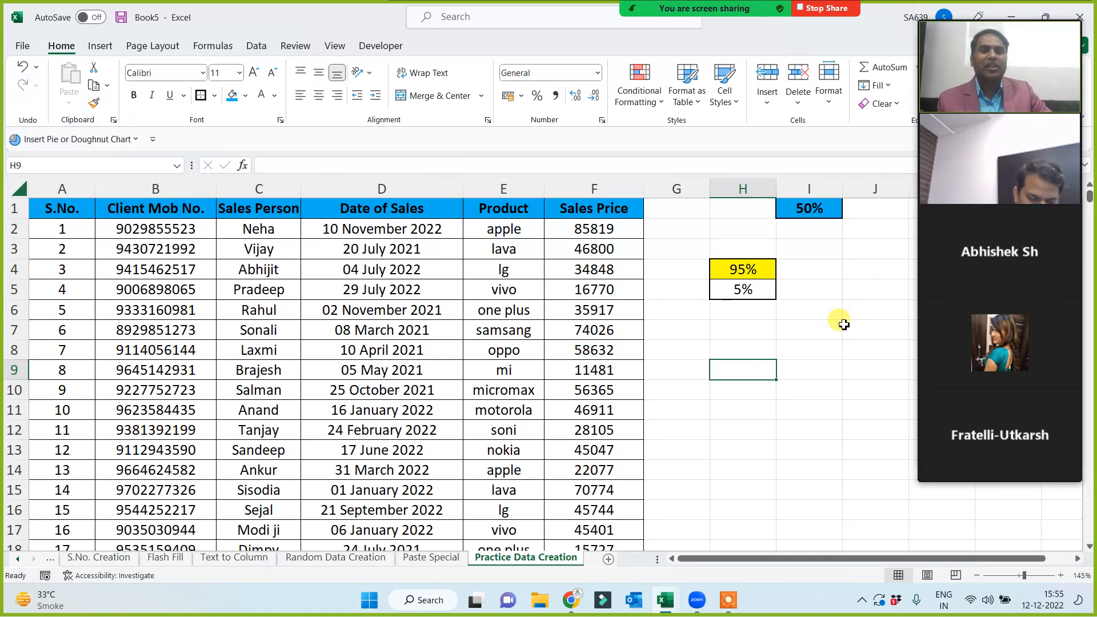
Bold the 95% and 5% values in H4:H5.
left_click_drag(760, 272, 763, 289)
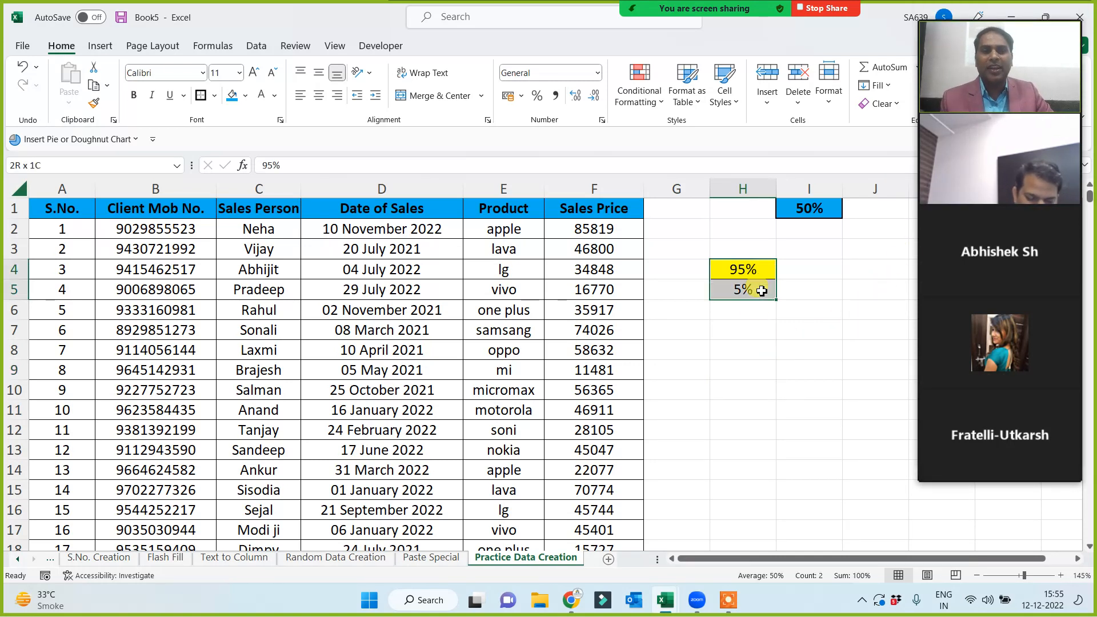
left_click(133, 94)
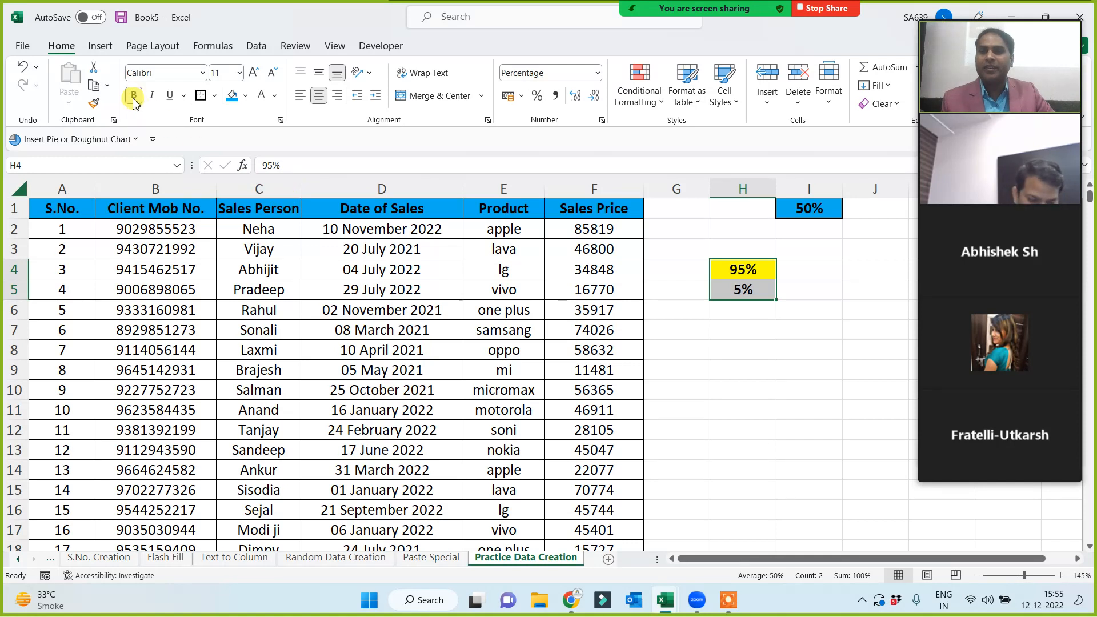
left_click(774, 374)
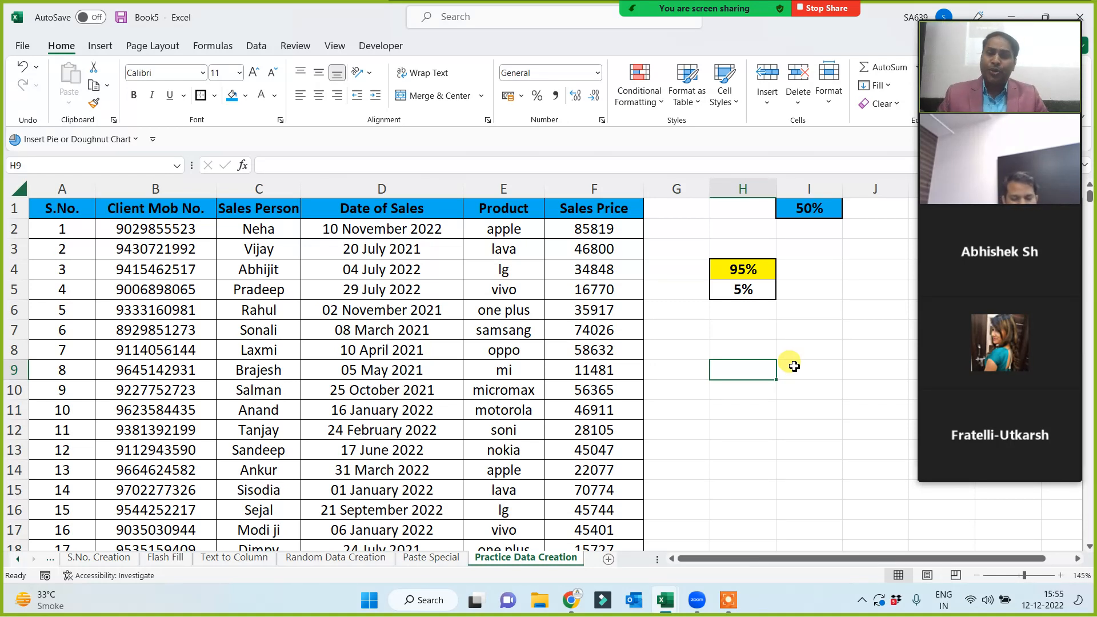
left_click(729, 410)
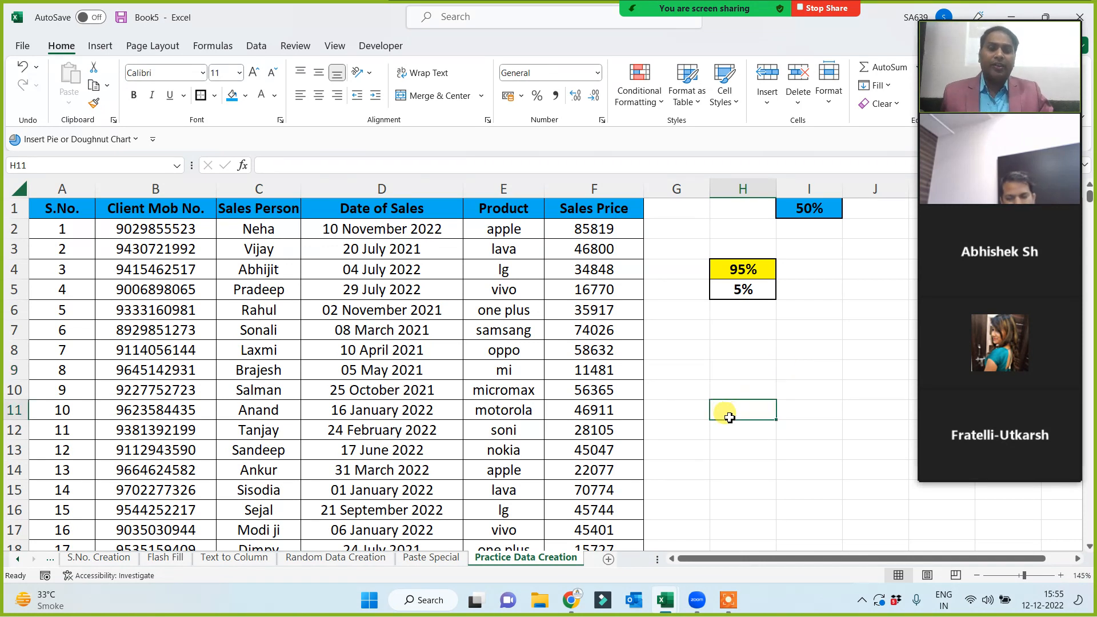